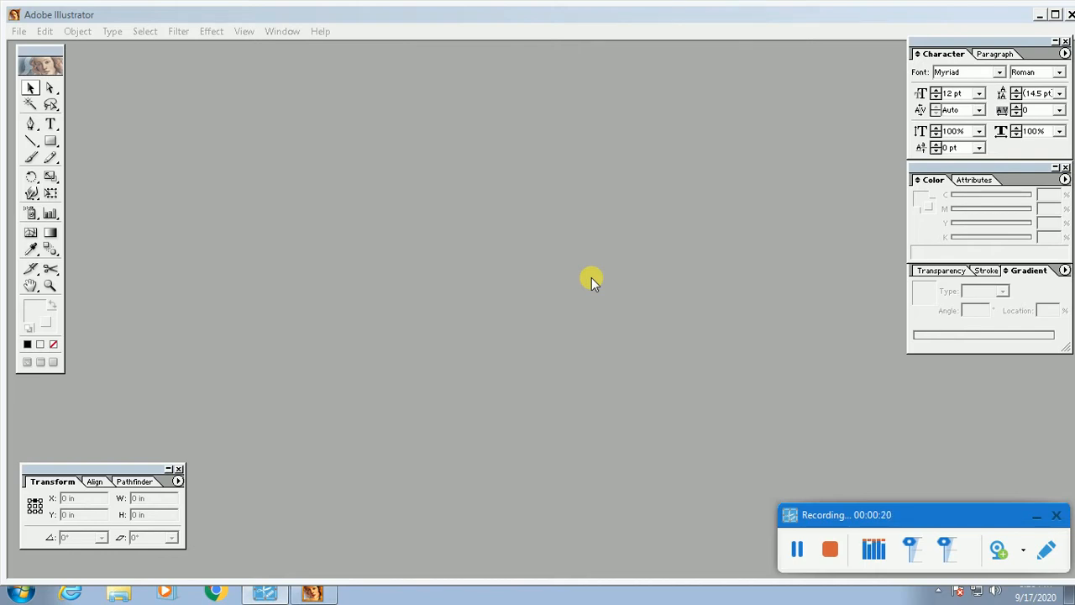
Step: Start a new document from the File menu to bring up the A4 New Document settings
left_click(18, 31)
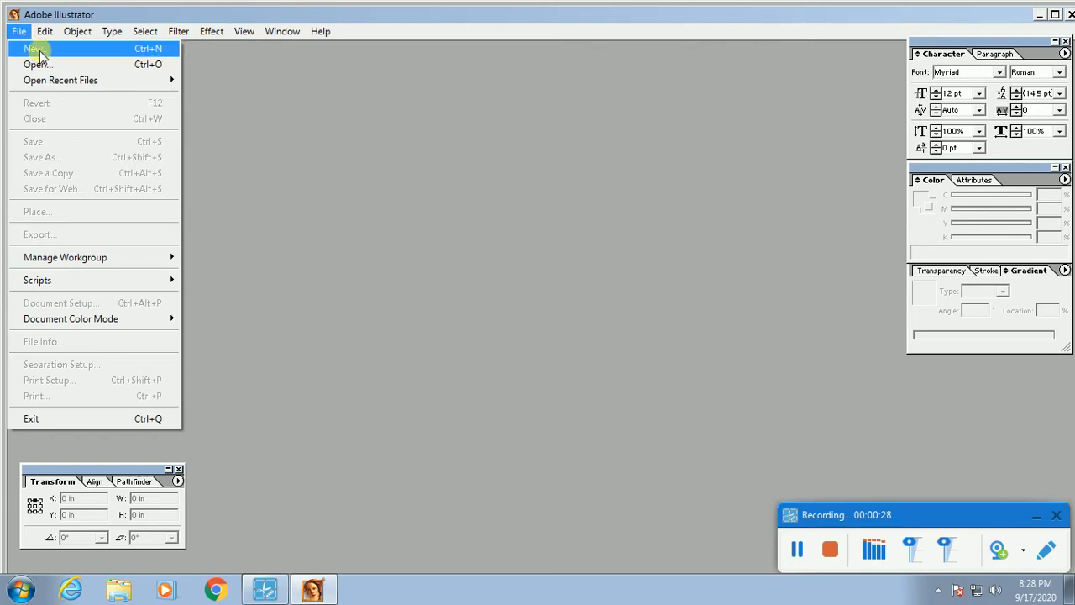
left_click(350, 226)
left_click(18, 33)
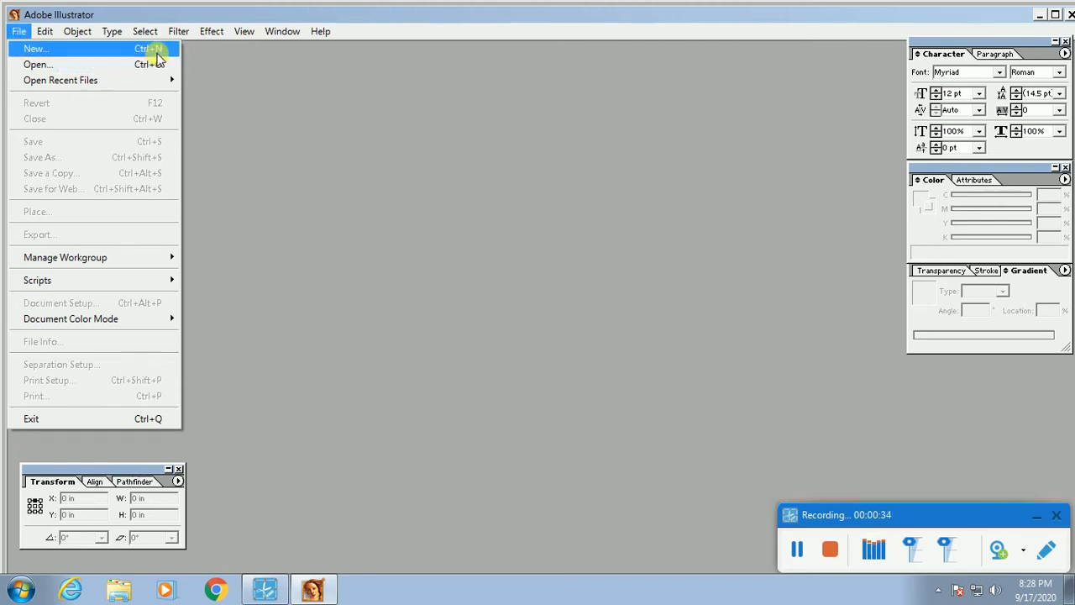
left_click(36, 52)
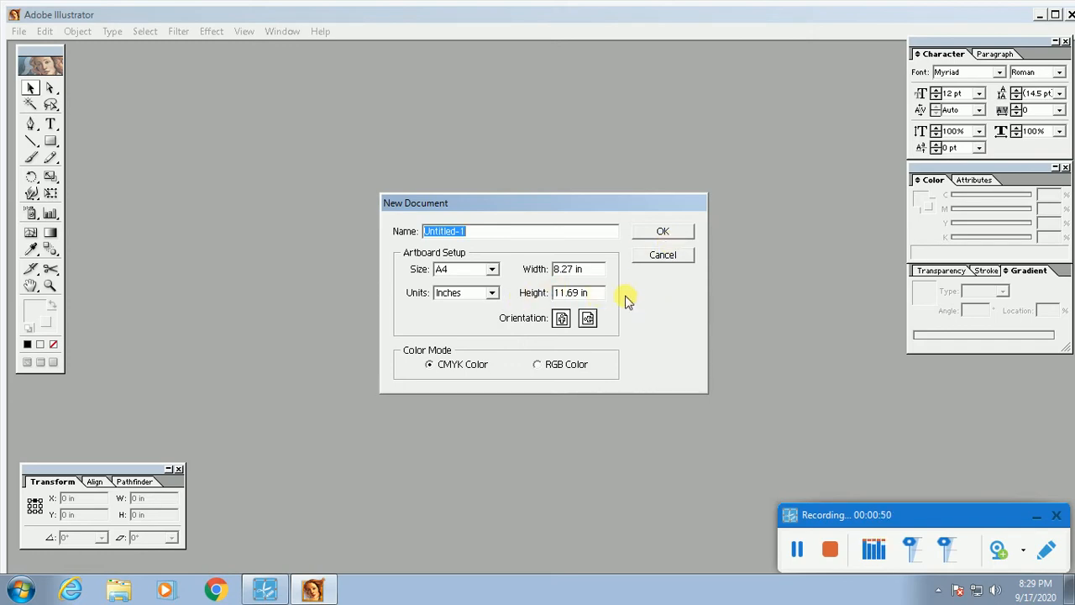
Step: Create the new A4 CMYK document with its units set to Inches
left_click(467, 292)
left_click(481, 297)
left_click(481, 298)
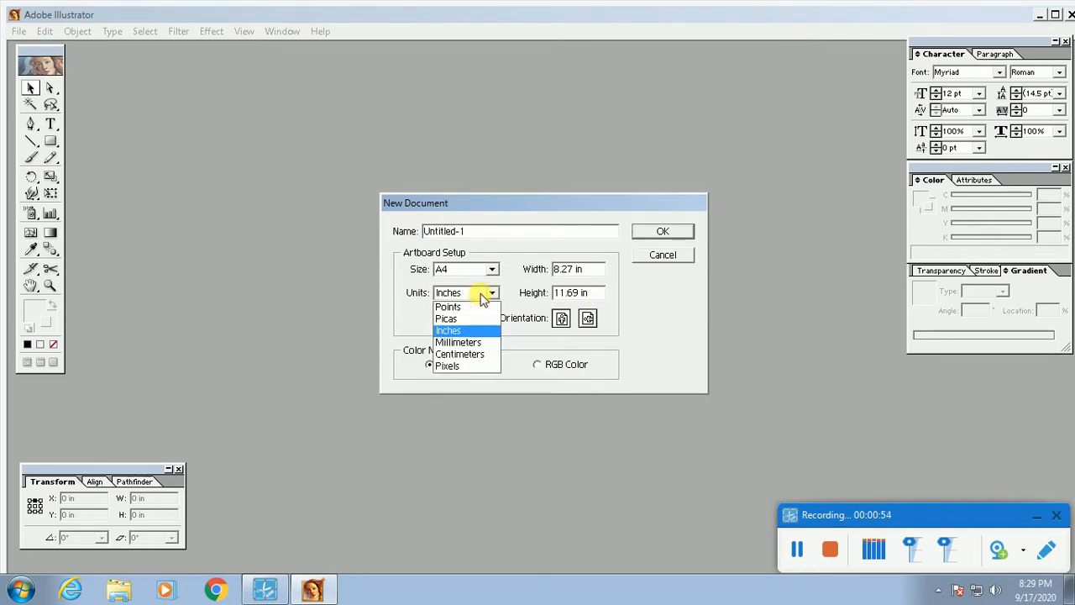
left_click(480, 298)
left_click(480, 297)
left_click(480, 297)
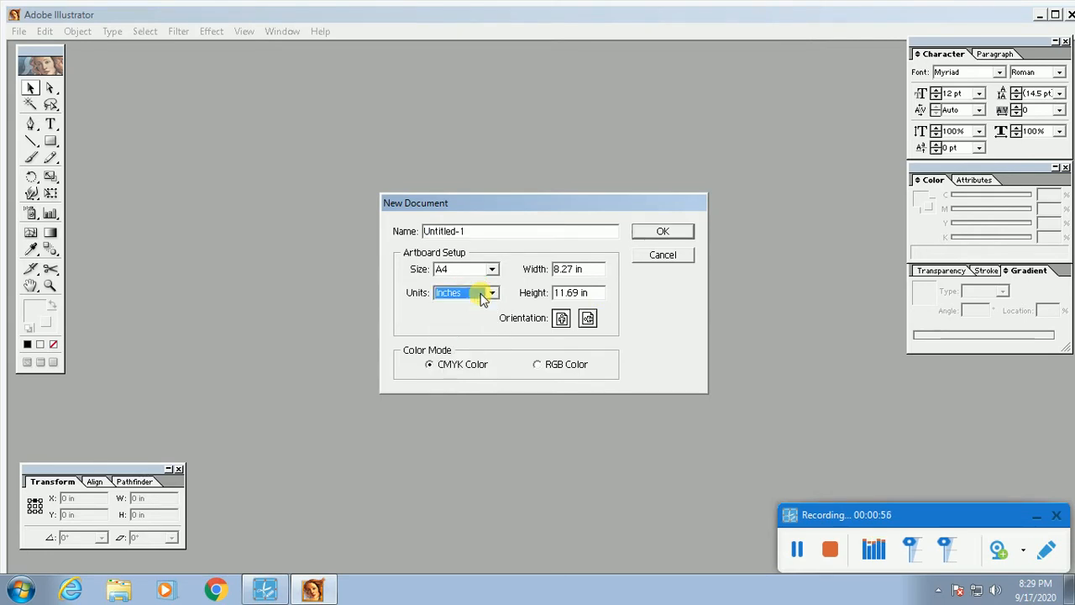
left_click(480, 298)
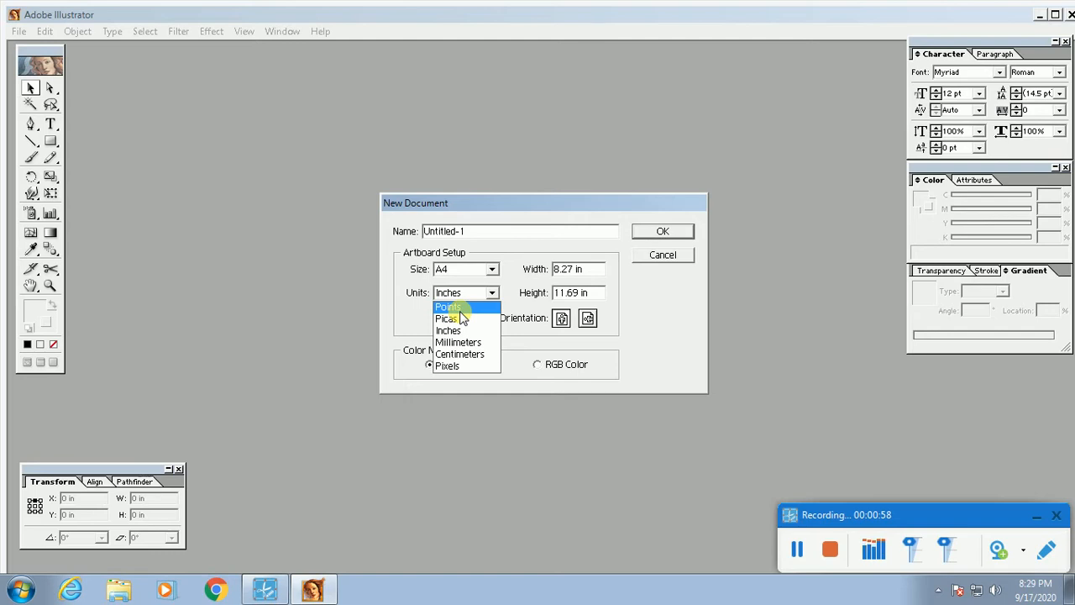
left_click(461, 310)
left_click(468, 296)
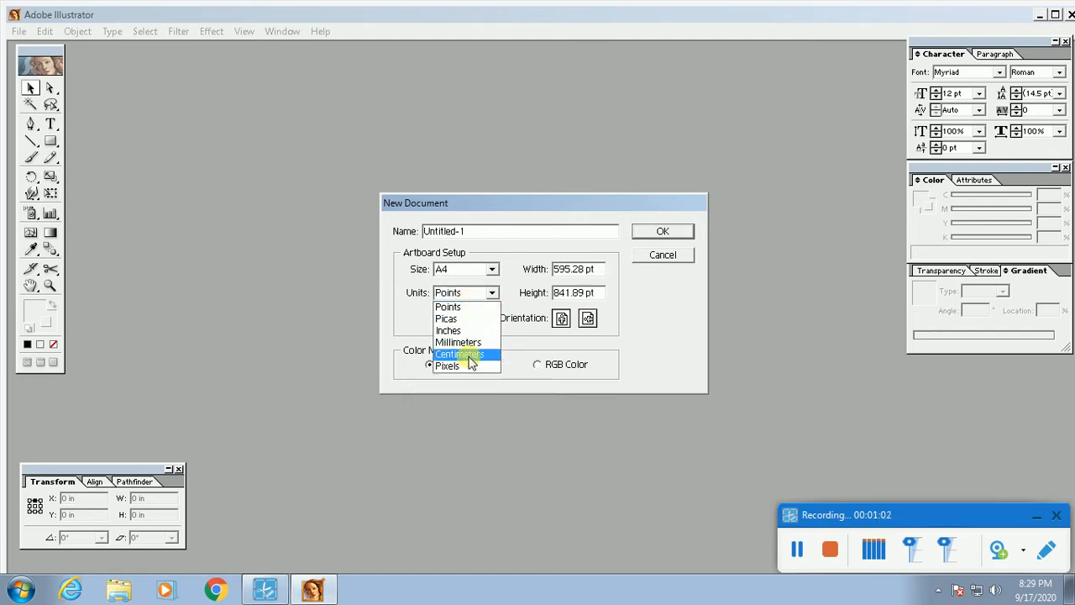
left_click(473, 303)
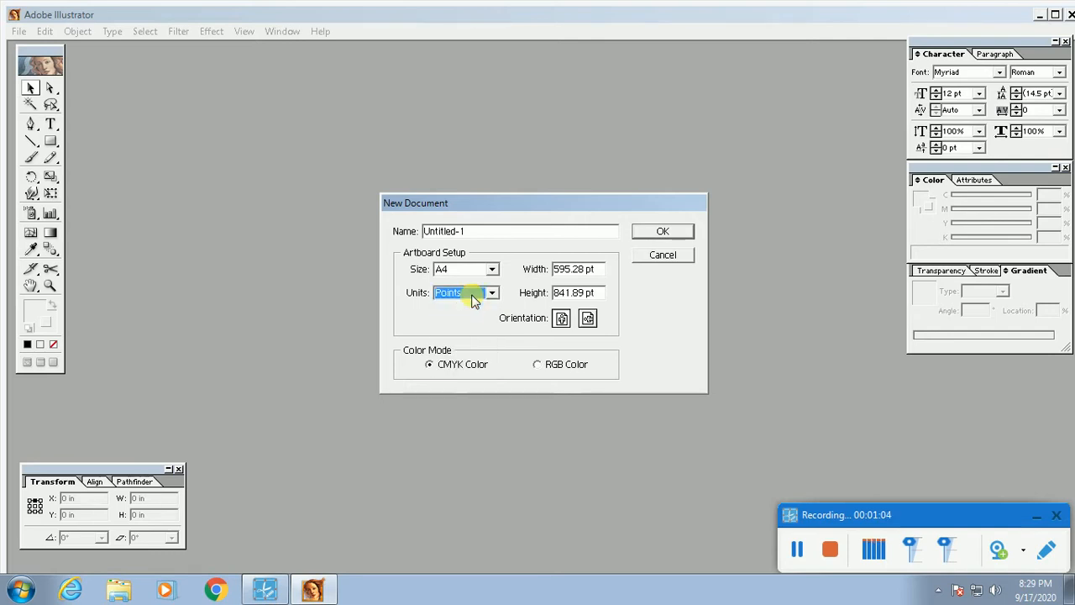
left_click(473, 300)
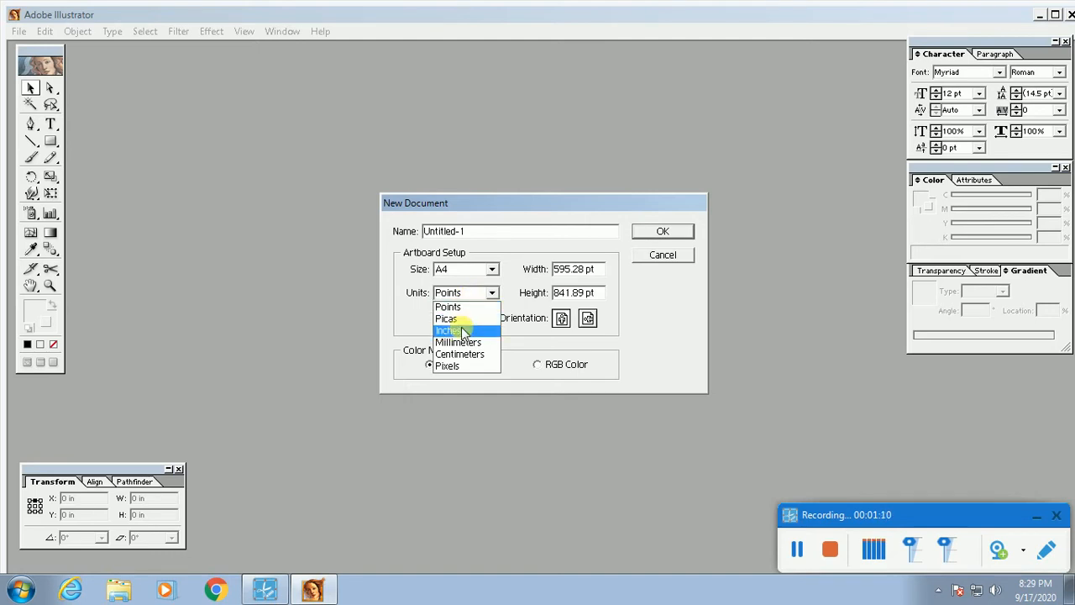
left_click(461, 331)
left_click(663, 231)
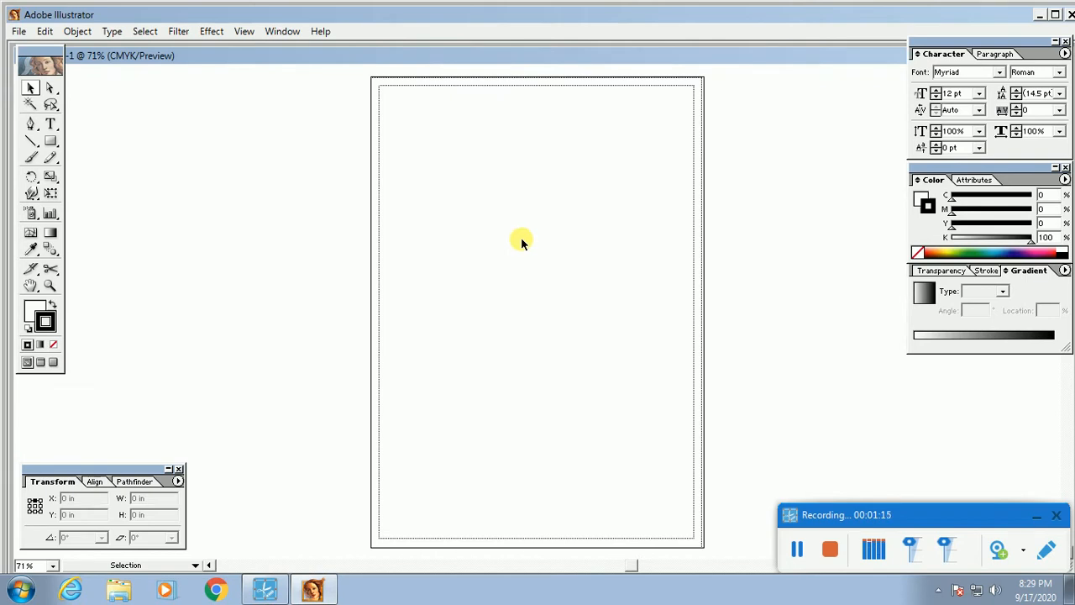
Step: Cancel the Rectangle dialog and close the first document
left_click(50, 141)
left_click(590, 263)
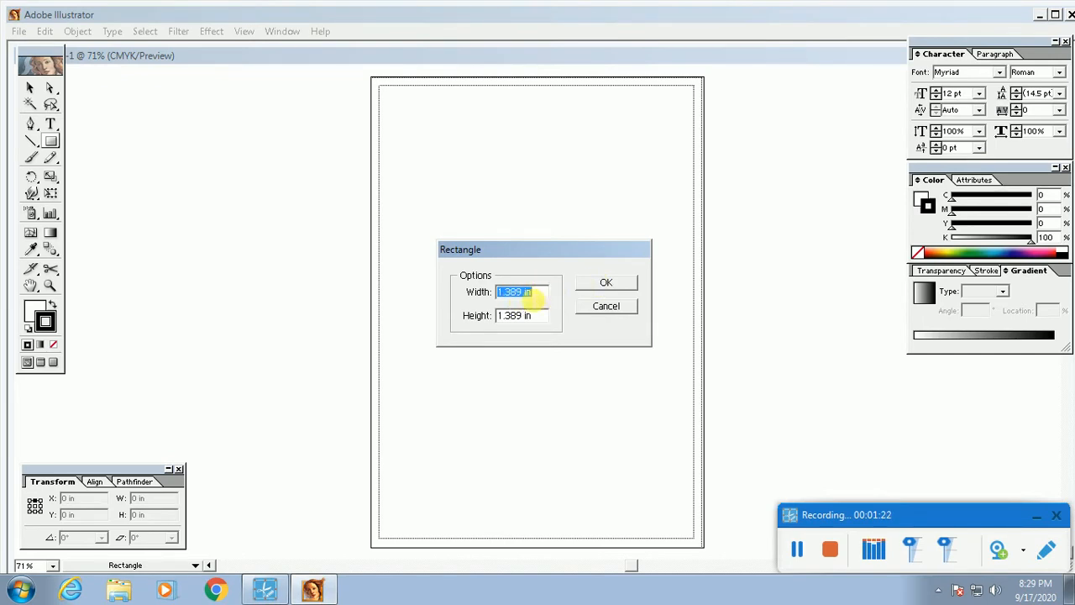
left_click(611, 312)
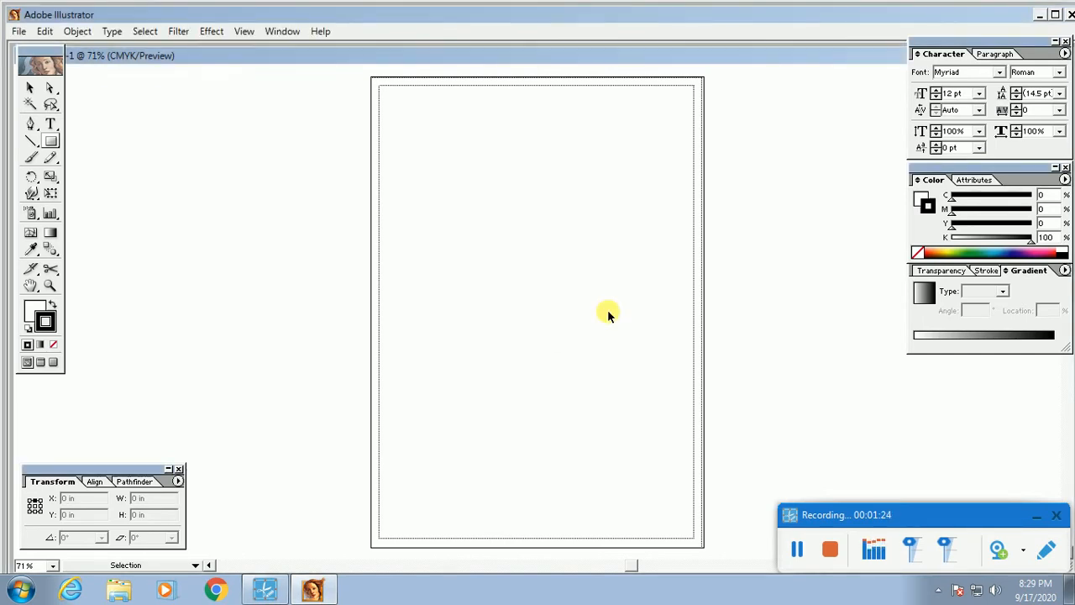
key("ctrl+w")
Step: Create a new A4 document in Millimeters and maximize the document and program windows
key("ctrl+n")
left_click(481, 292)
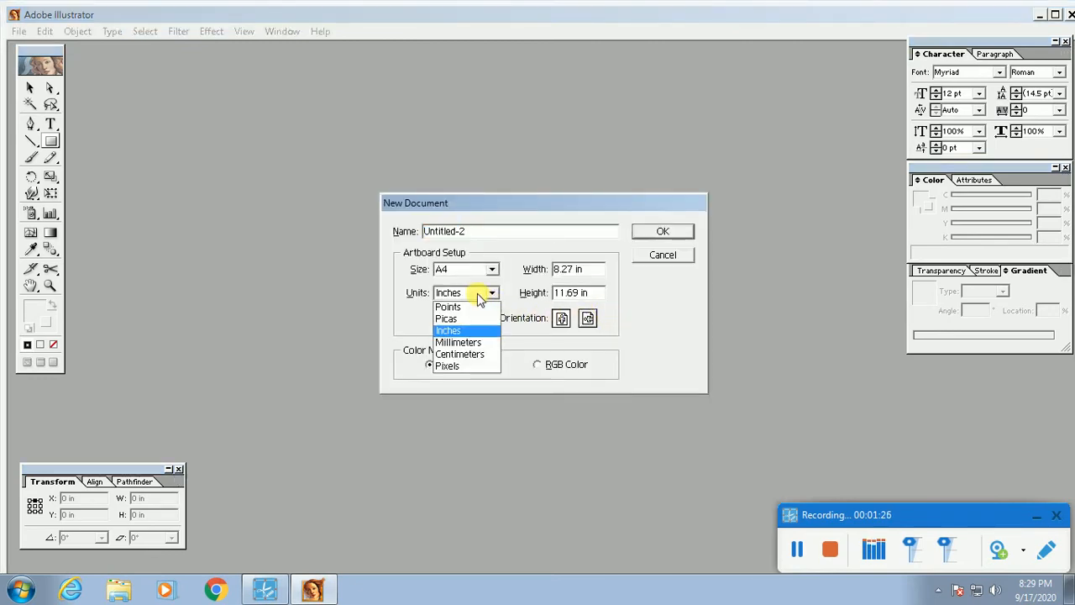
left_click(470, 342)
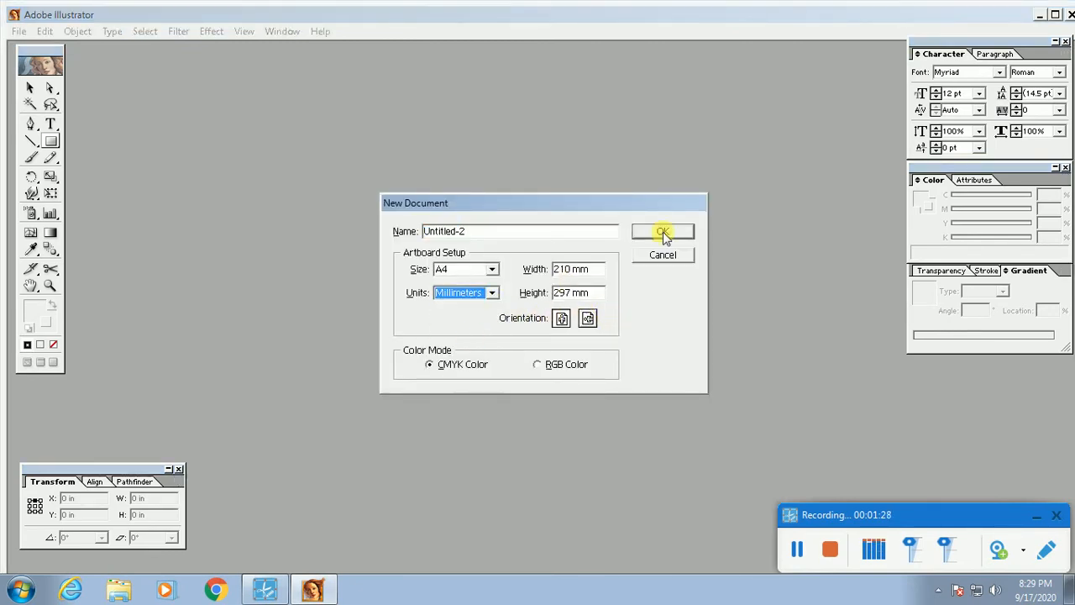
left_click(663, 231)
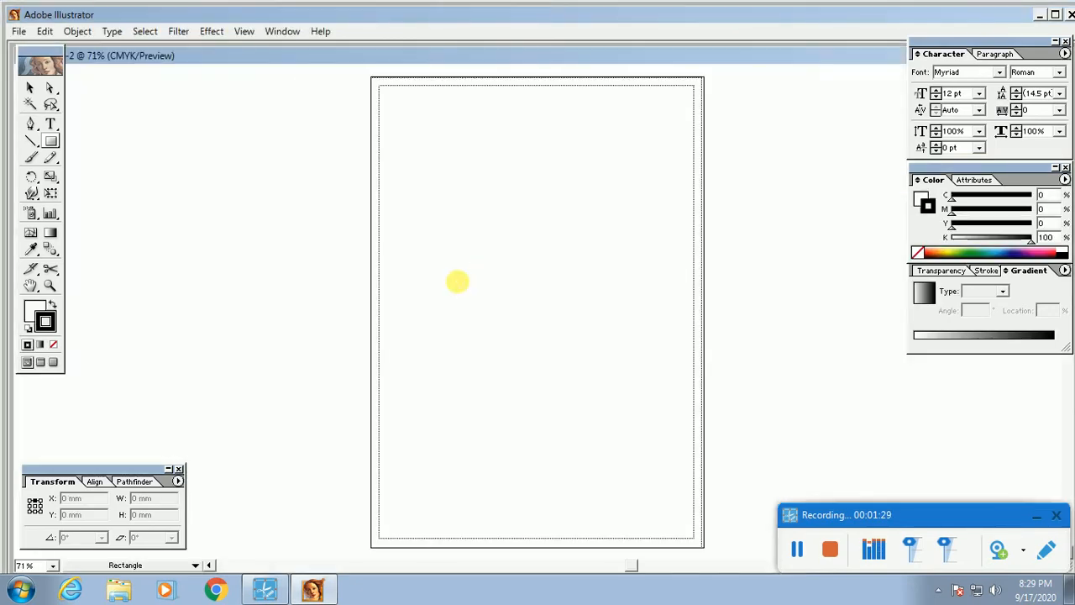
double_click(336, 57)
double_click(348, 16)
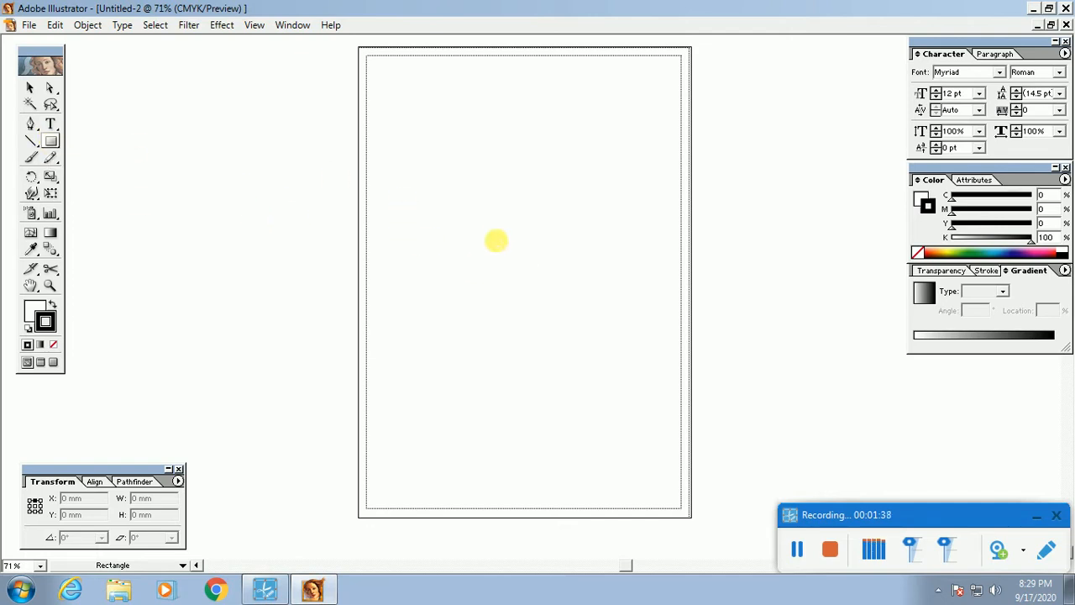
left_click(495, 239)
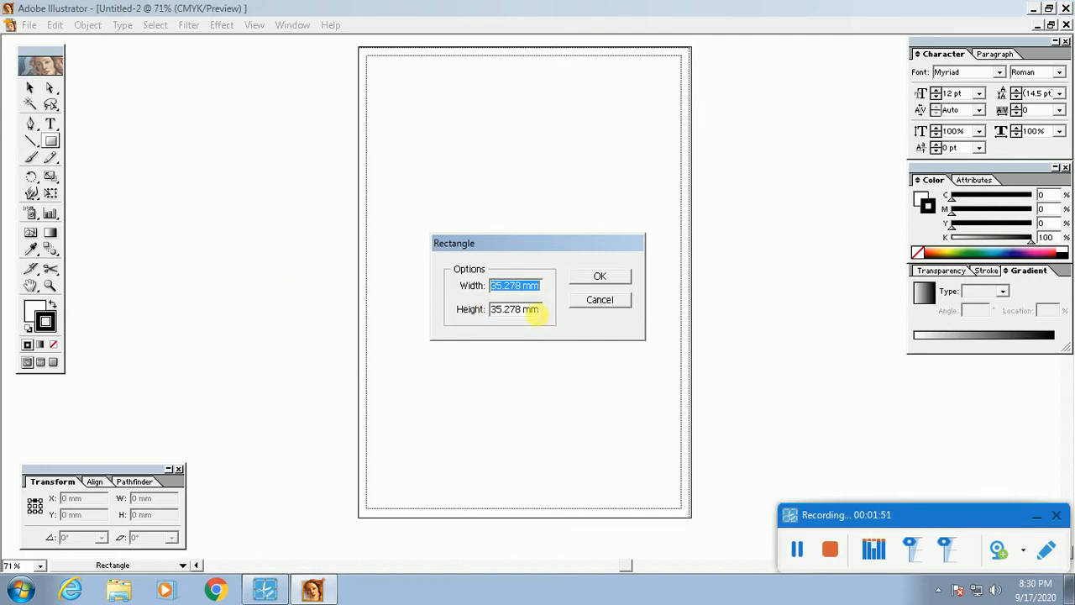
left_click(613, 305)
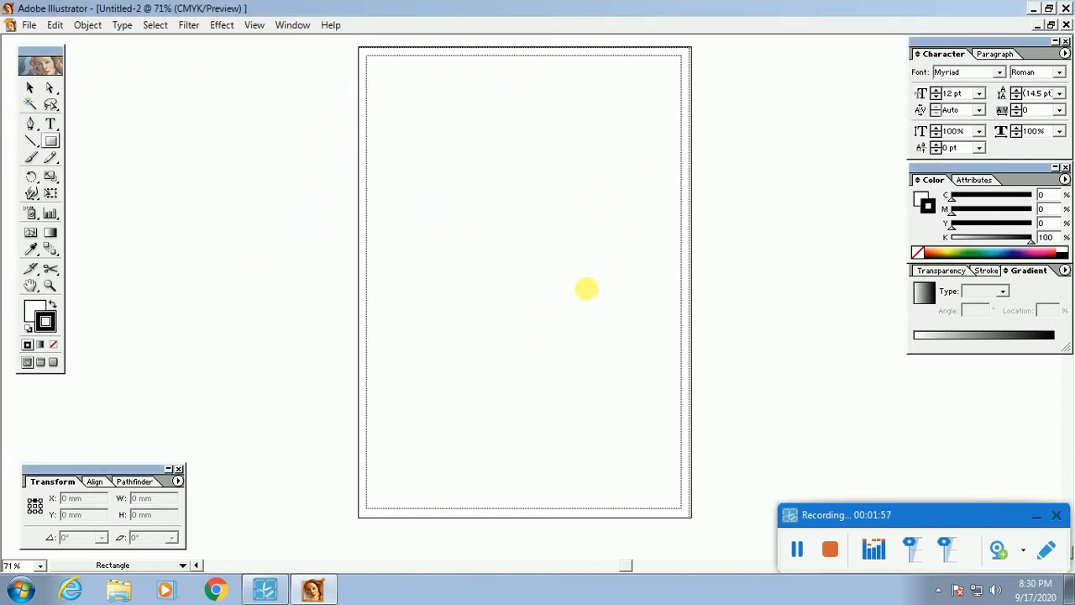
key("v")
Step: Show the rulers, switch their units to inches, and pan onto empty canvas
key("ctrl+r")
key("ctrl+r")
key("ctrl+r")
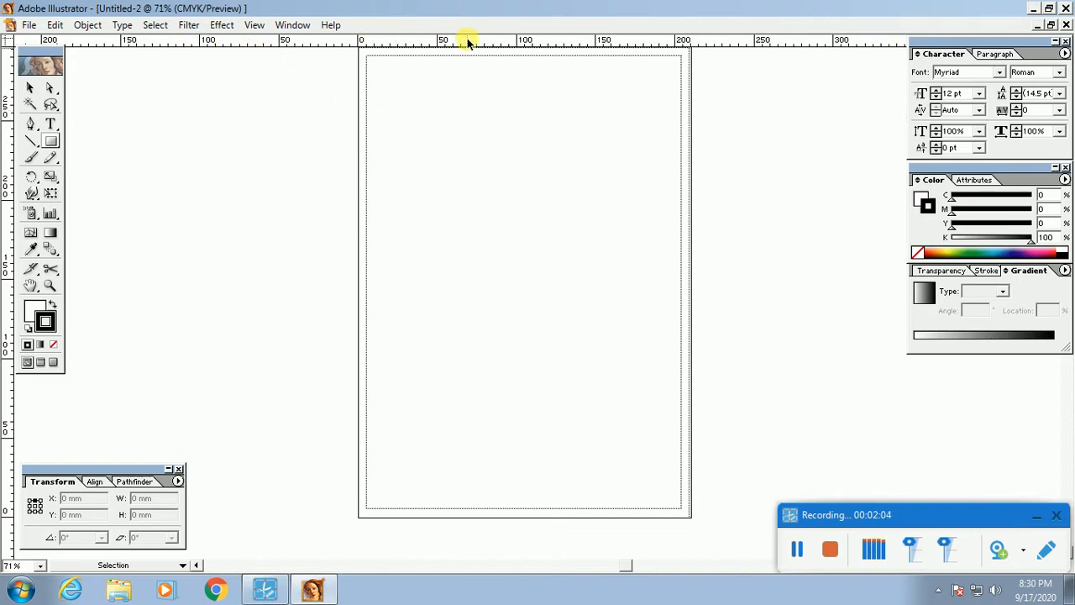
key("ctrl+r")
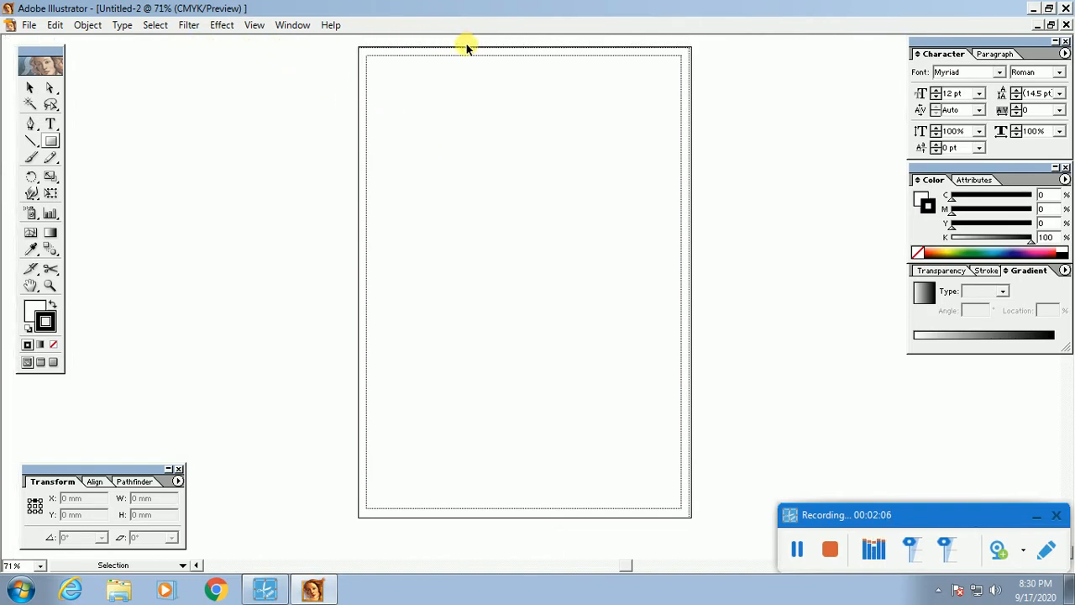
key("ctrl+r")
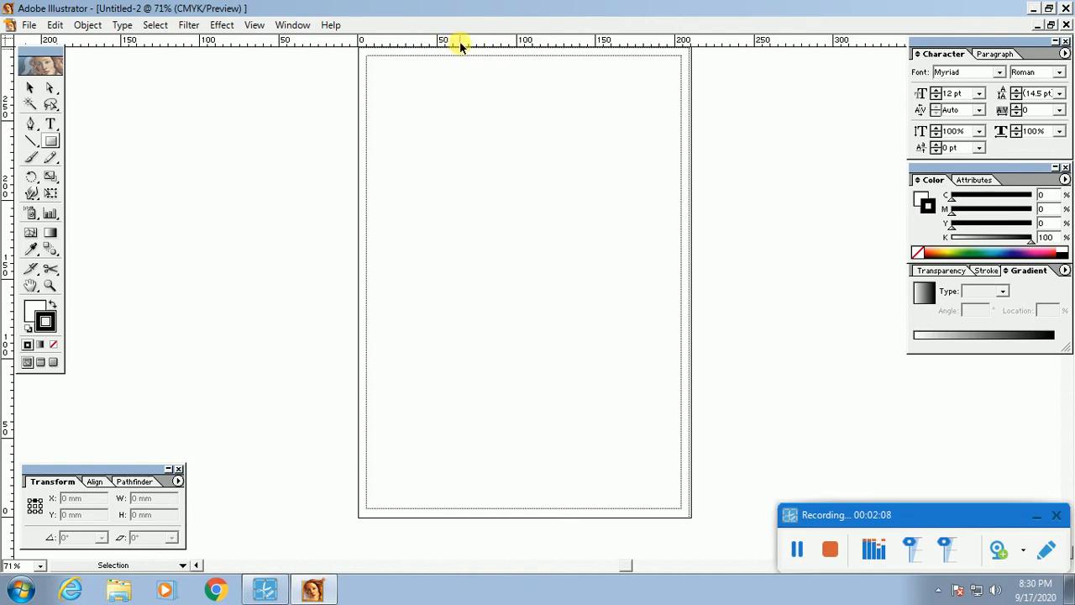
key("ctrl+r")
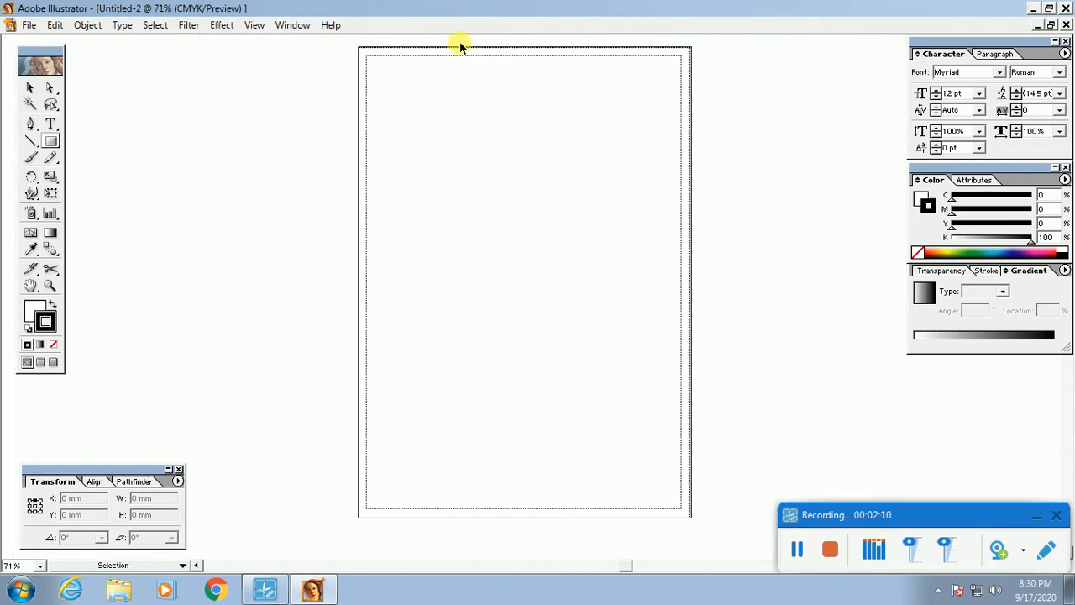
key("ctrl+r")
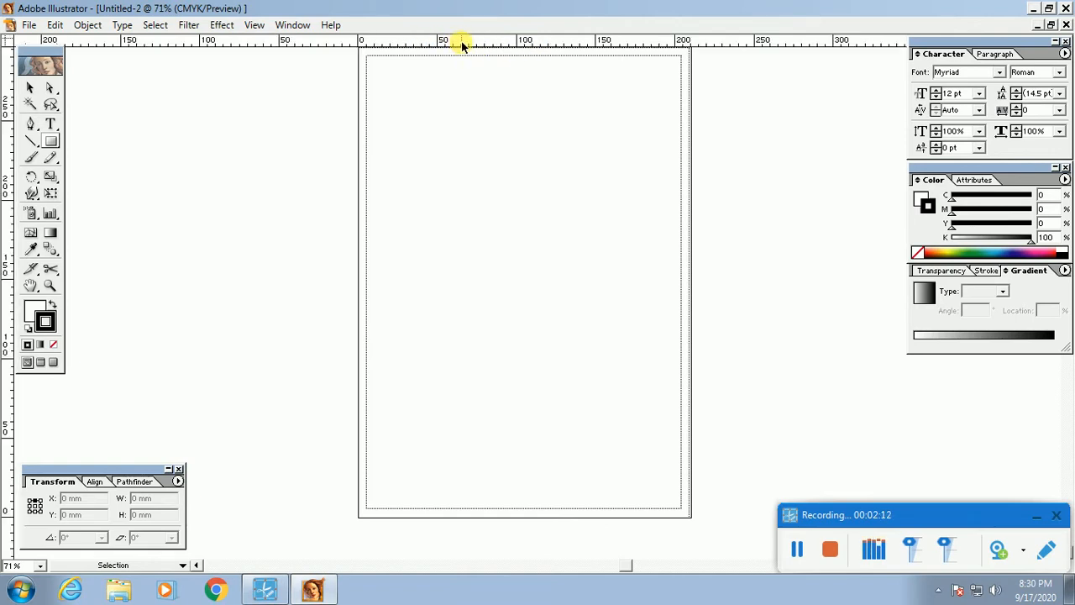
right_click(472, 43)
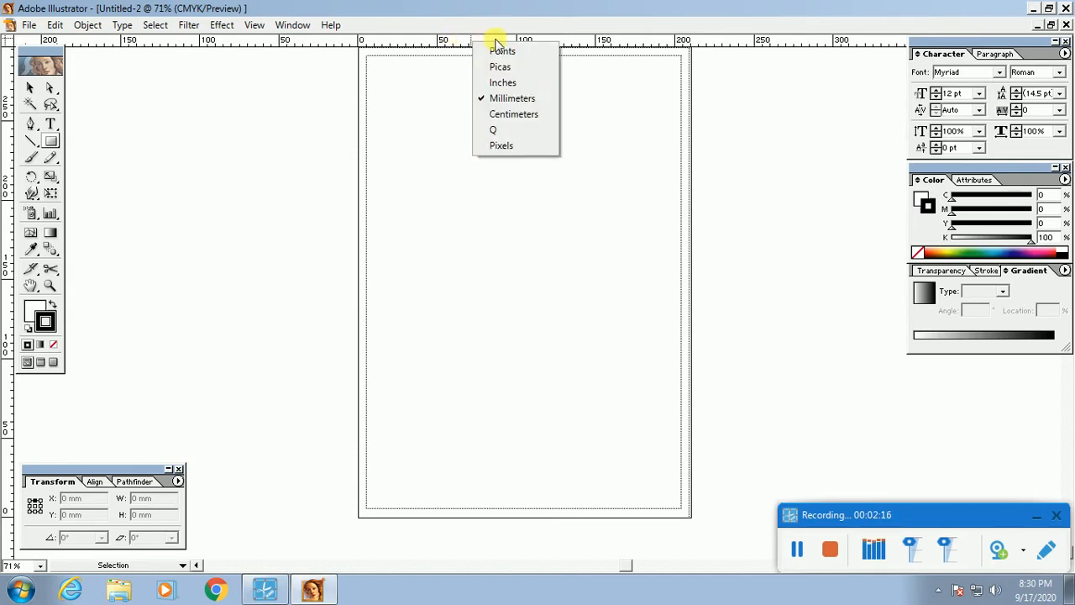
left_click(512, 84)
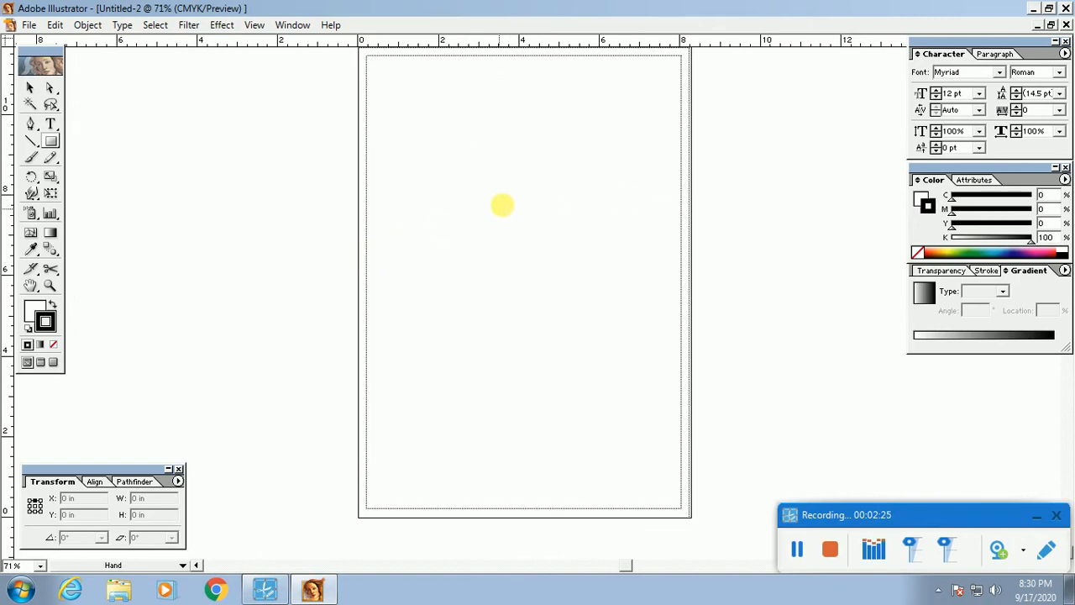
scroll(464, 282, "up", 2)
key("space")
left_click_drag(739, 261, 112, 279)
left_click_drag(442, 283, 320, 287)
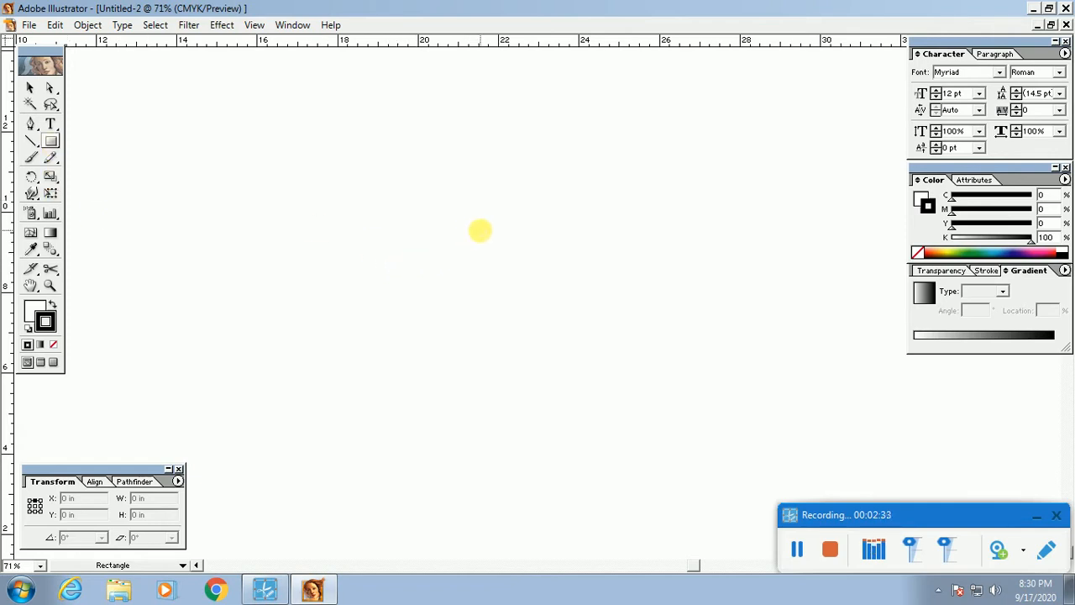
Step: Draw a rectangle of Width 10 in and Height 7.5 in with the Rectangle dialog
left_click(397, 236)
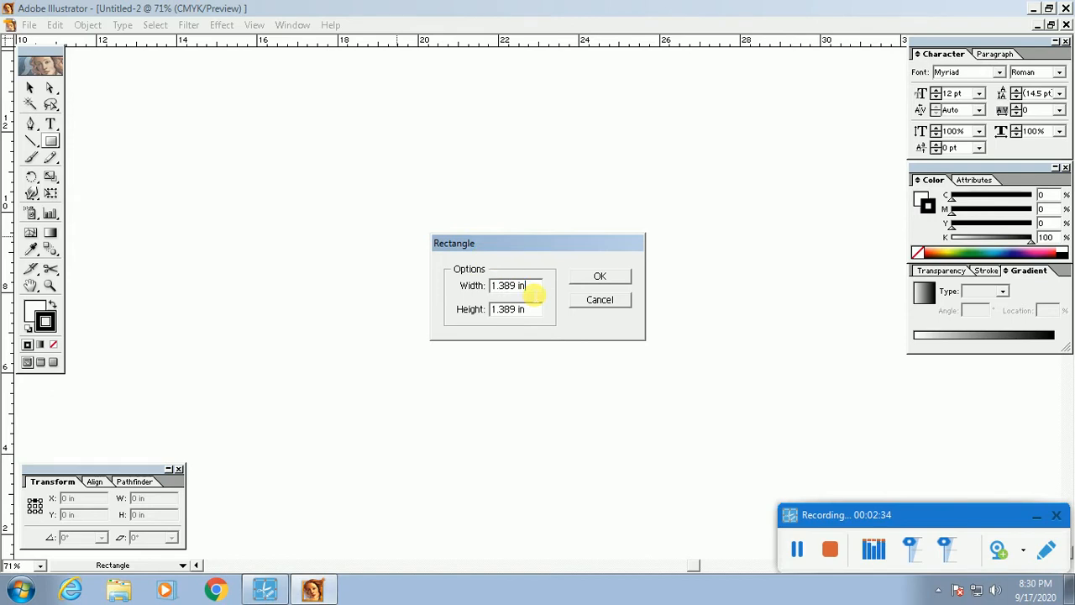
type("7.5")
key("Tab")
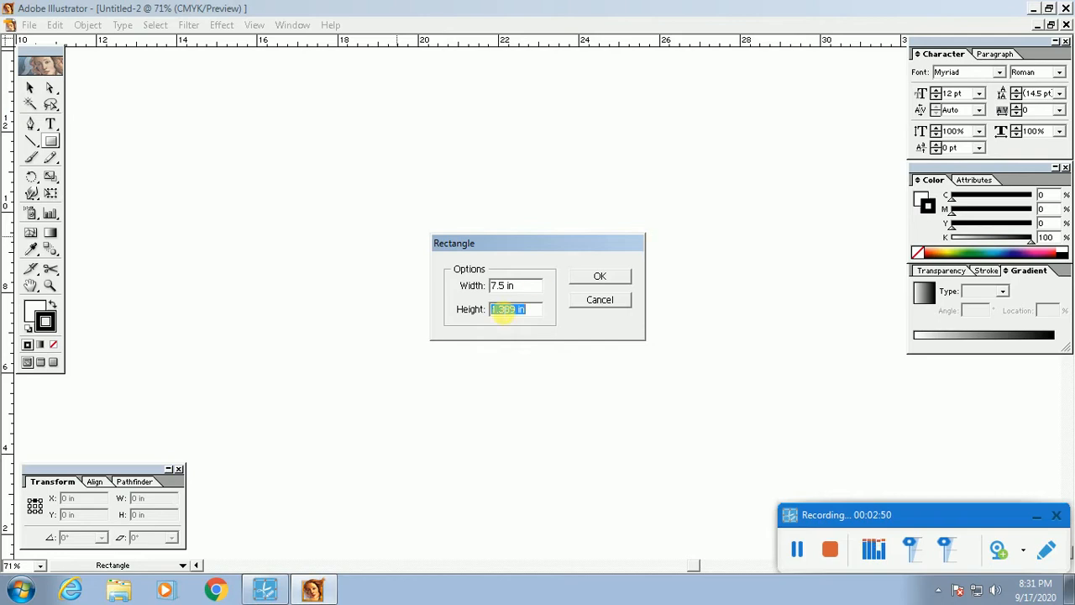
left_click_drag(527, 288, 480, 290)
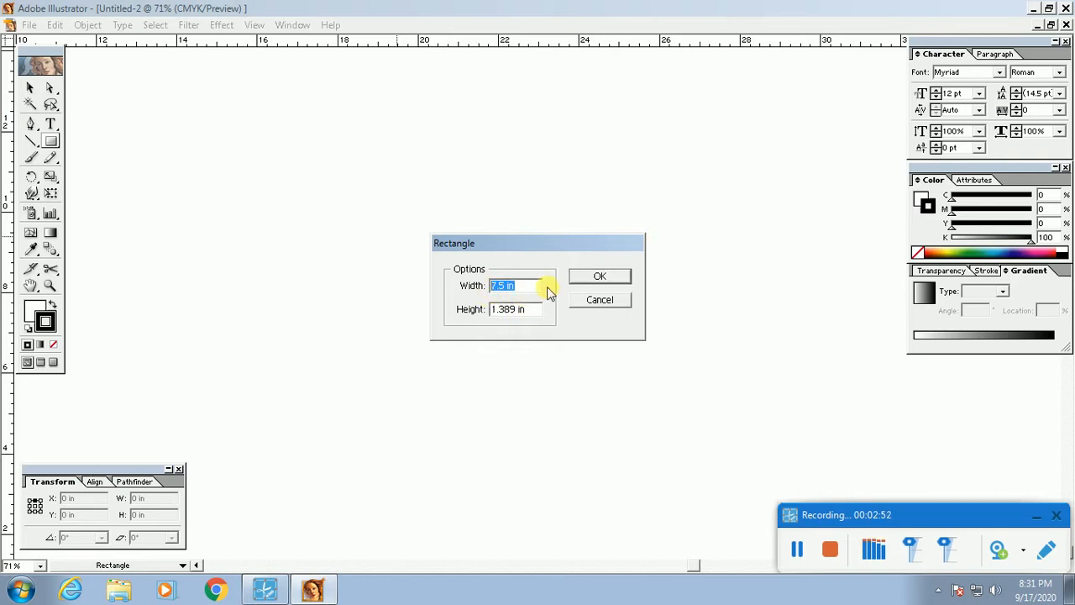
type("10")
key("Tab")
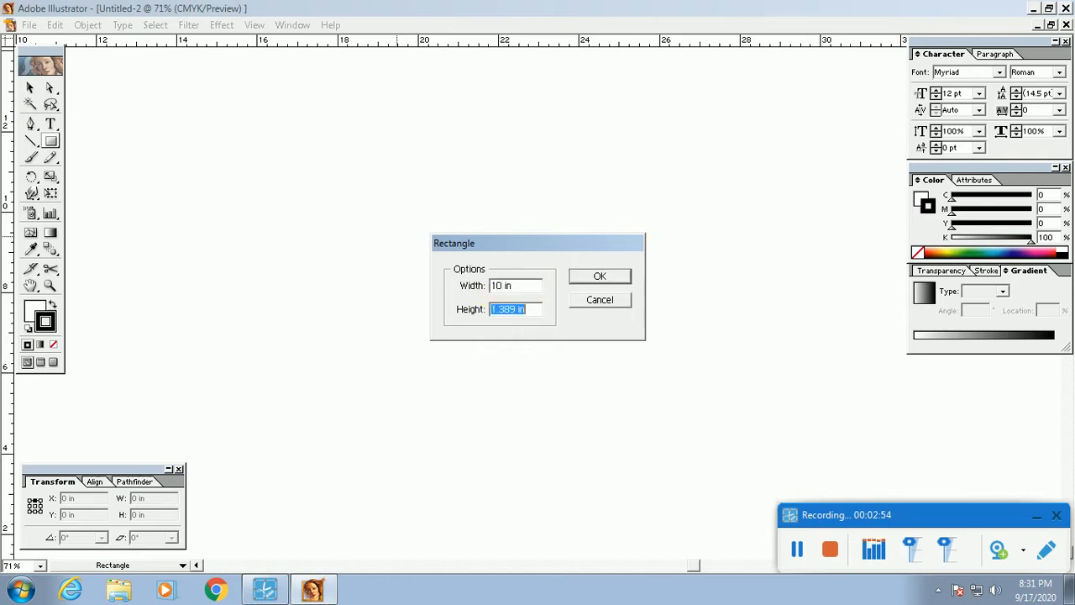
type("7.50")
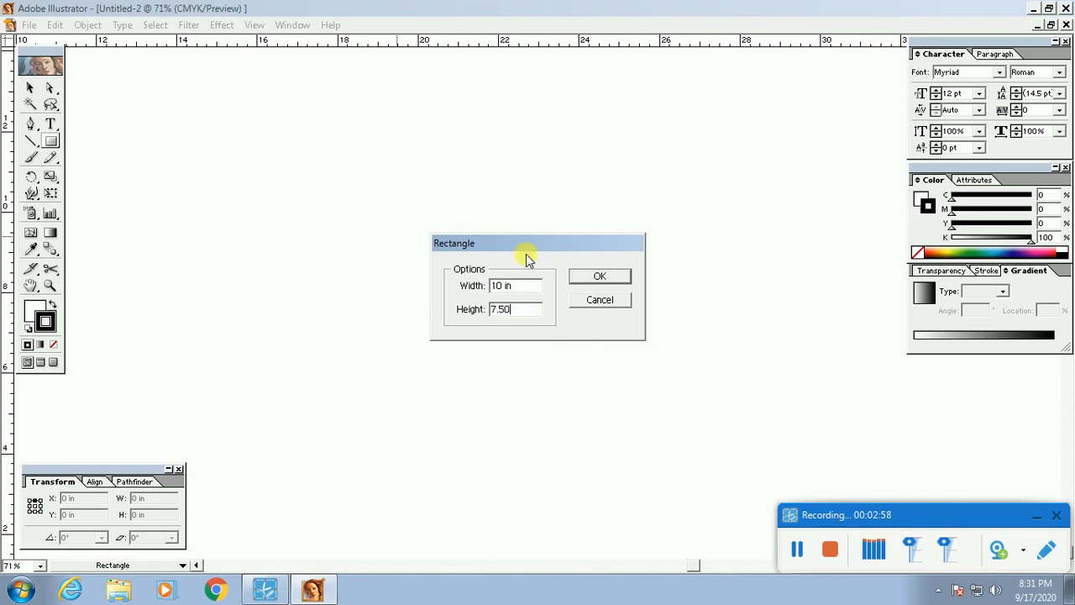
left_click(601, 280)
left_click(588, 350, "alt")
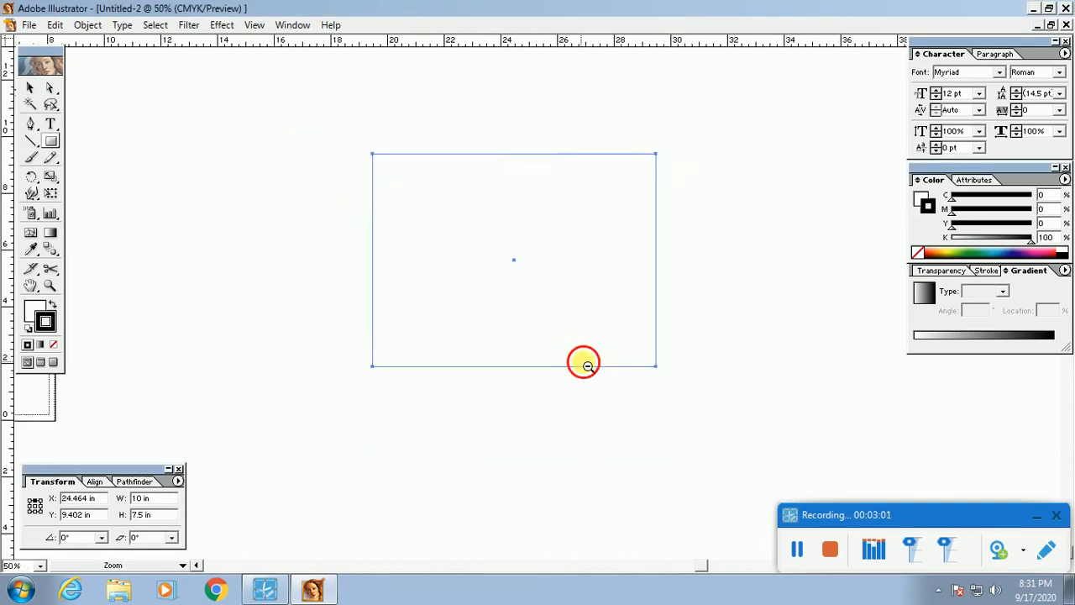
Step: Zoom out, then marquee-zoom to frame the 10 × 7.5 in rectangle
left_click(583, 362, "alt")
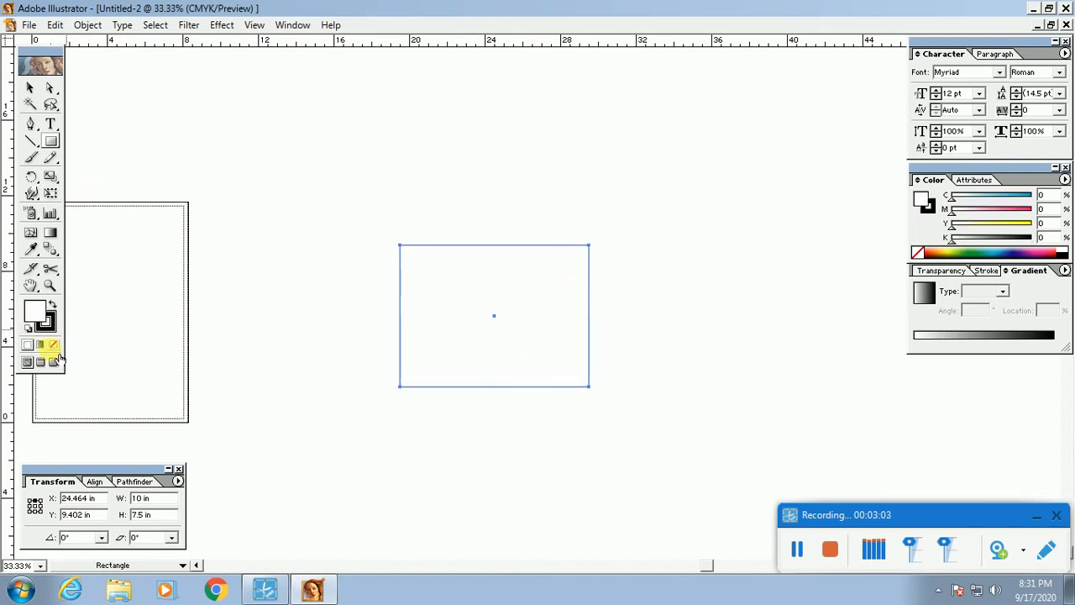
key("Tab")
key("z")
left_click_drag(351, 204, 681, 439)
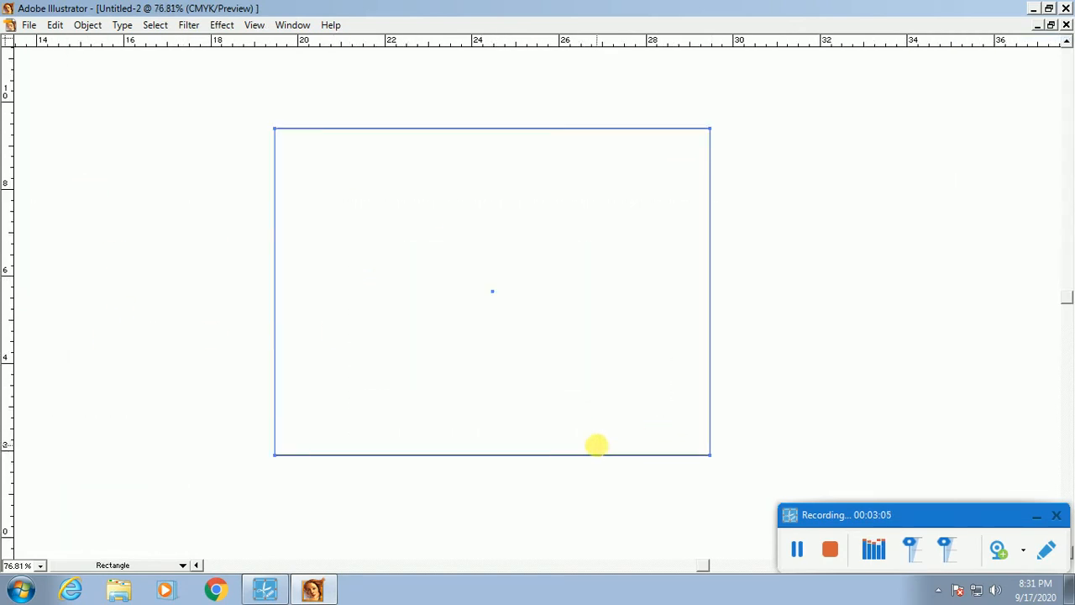
key("Tab")
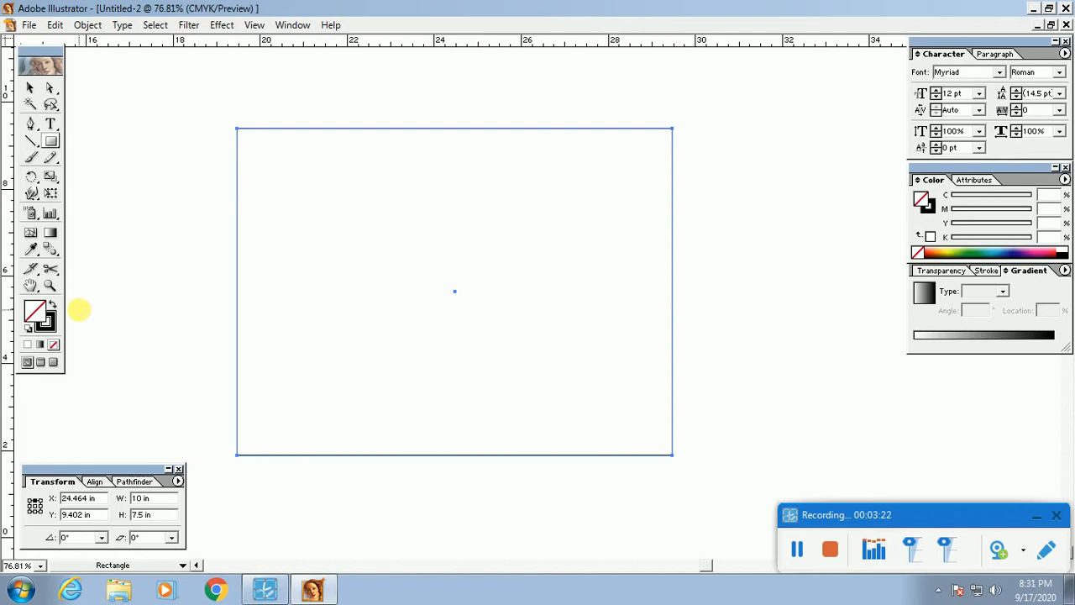
left_click(30, 90)
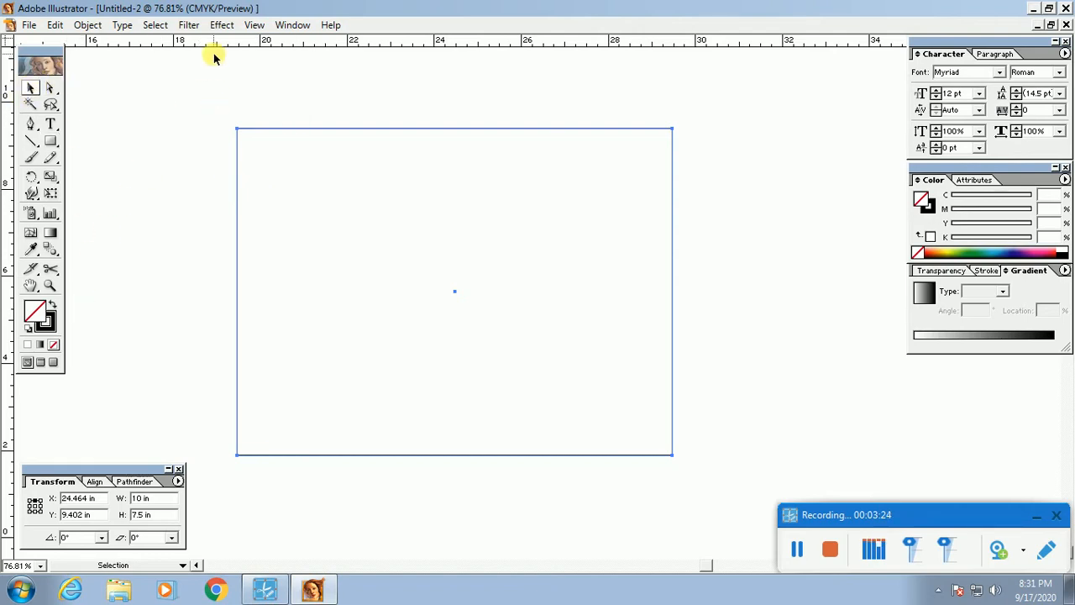
left_click(294, 97)
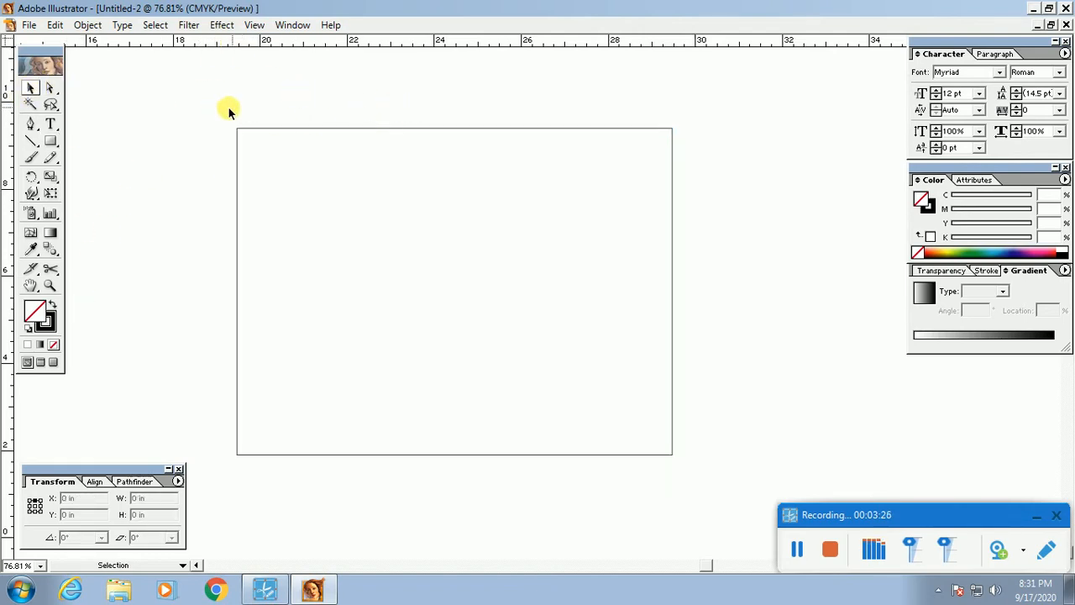
left_click_drag(204, 101, 600, 323)
left_click(580, 506)
key("Tab")
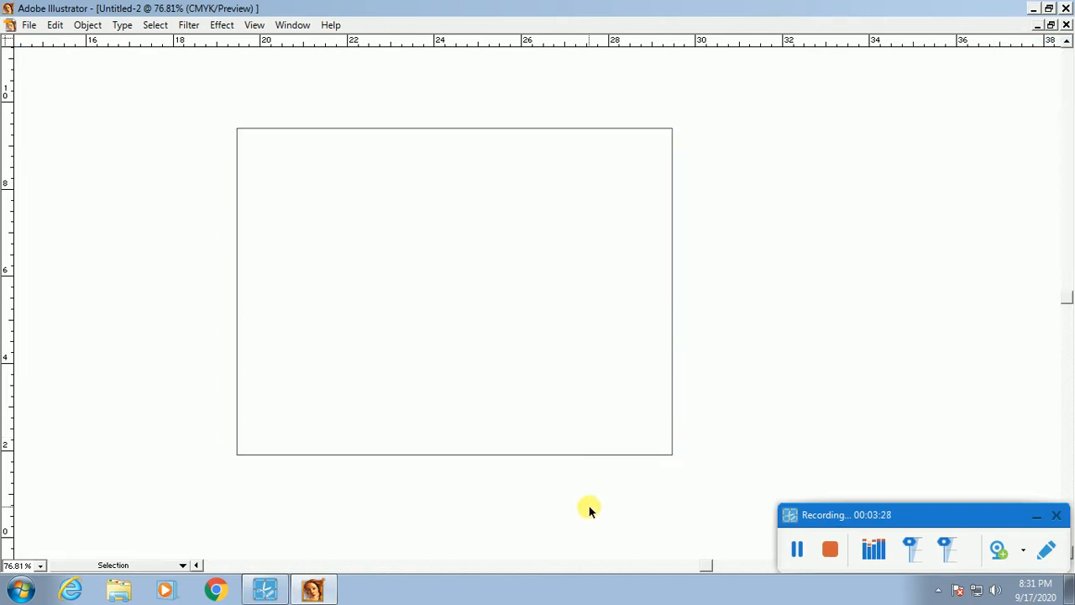
left_click_drag(635, 492, 570, 426)
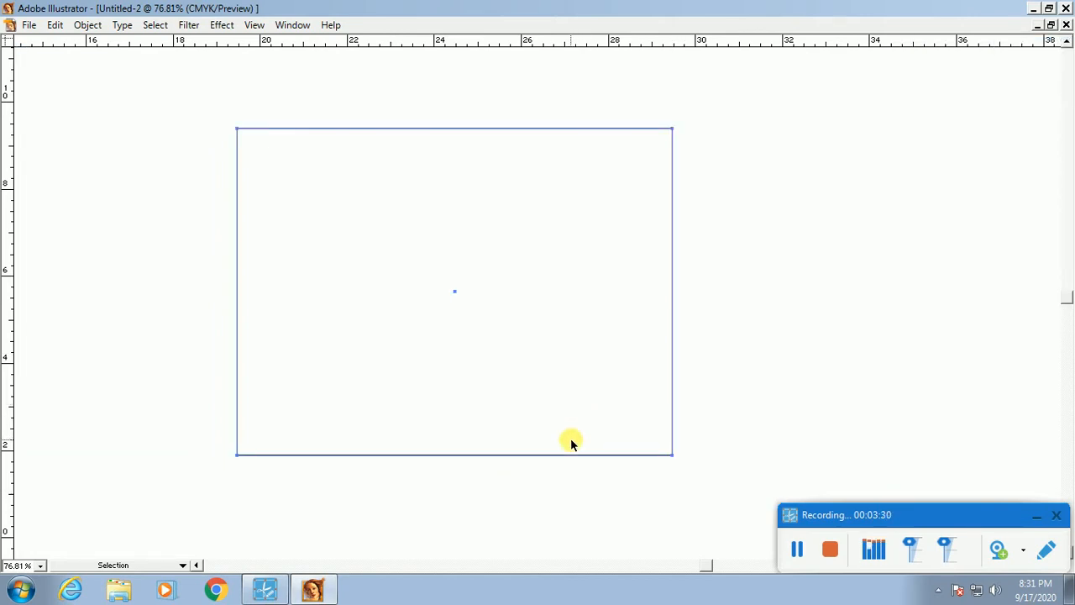
key("Tab")
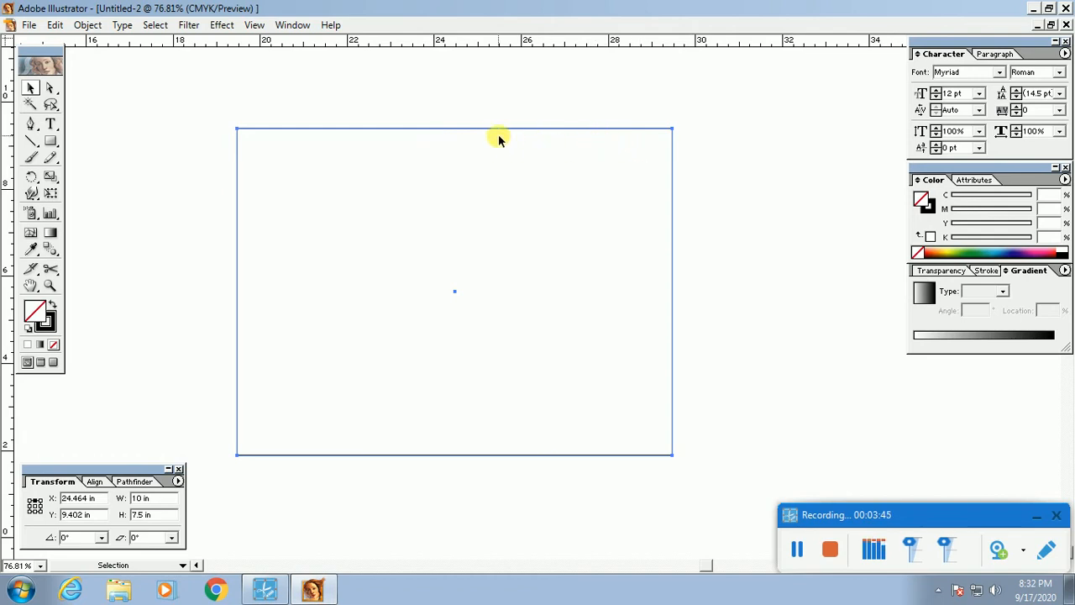
left_click(476, 119)
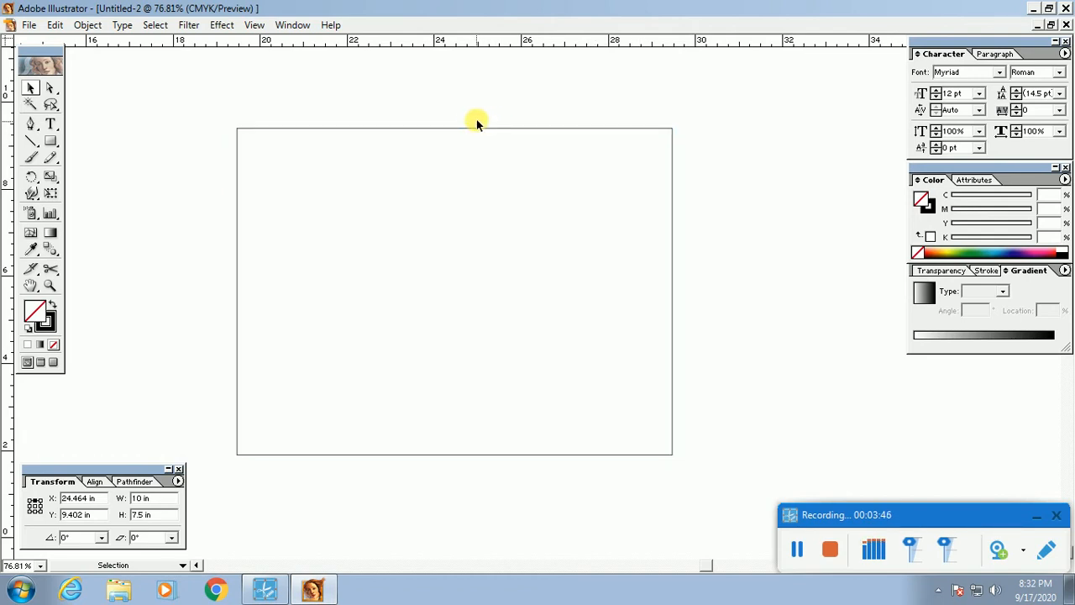
left_click(477, 128)
left_click_drag(443, 106, 512, 168)
left_click(421, 102)
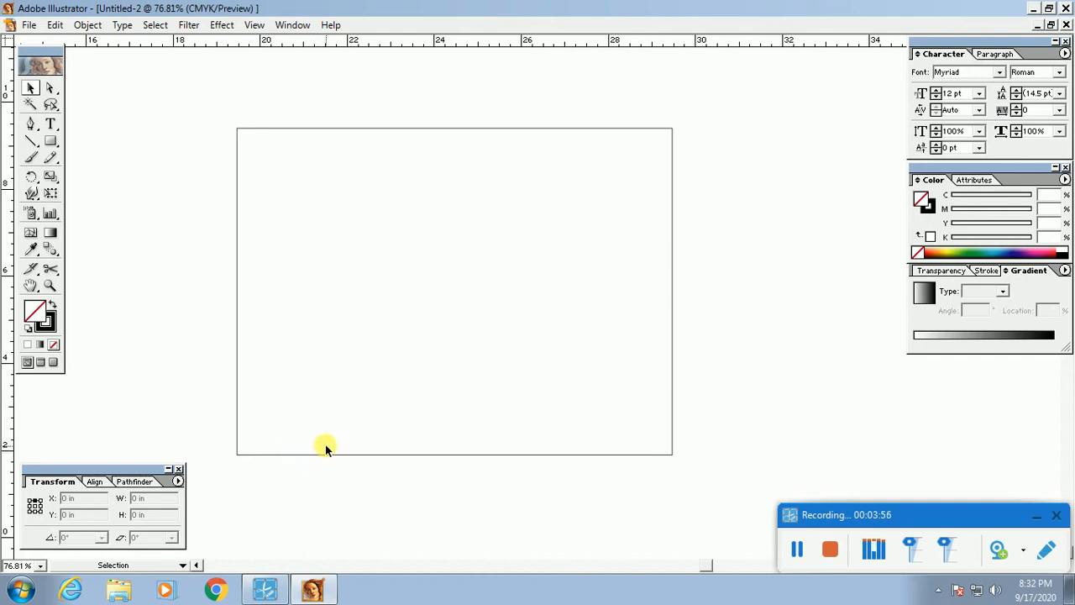
left_click_drag(206, 240, 336, 288)
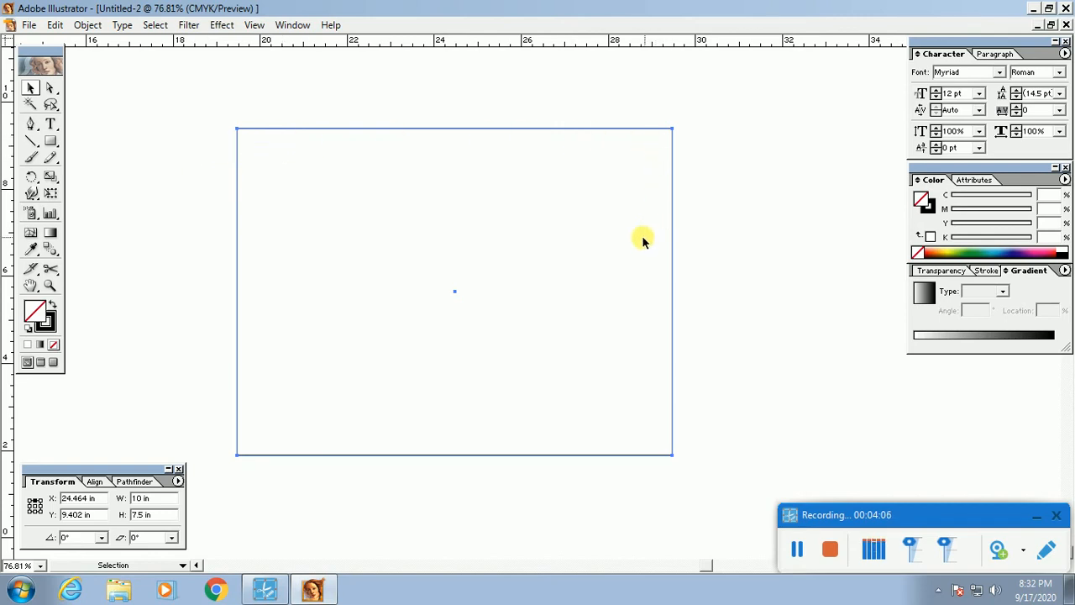
Step: Open Object > Path > Offset Path, then cancel it without changes
left_click(89, 26)
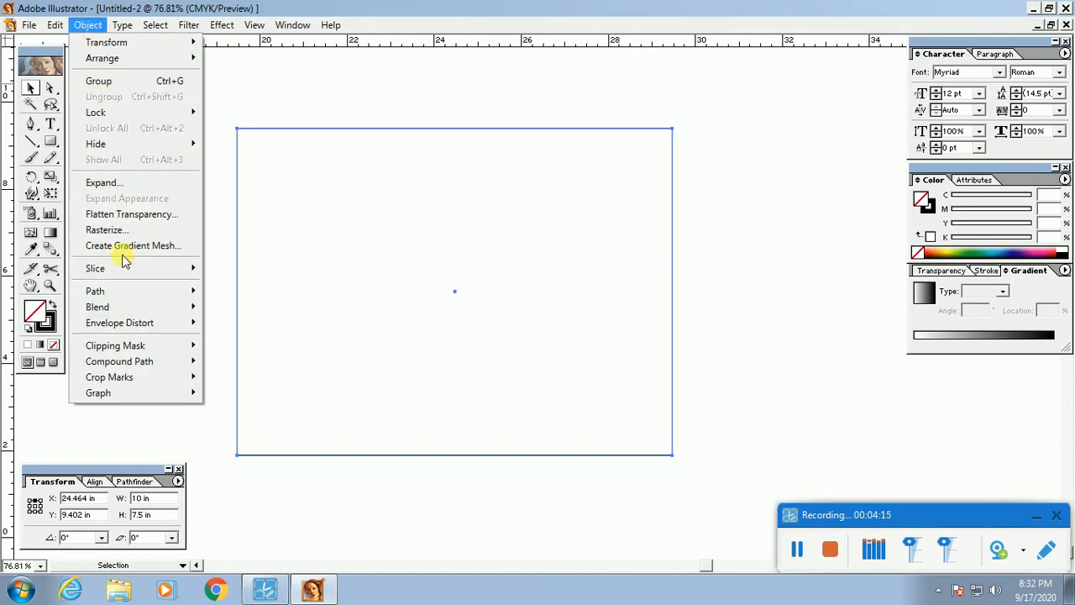
mouse_move(123, 295)
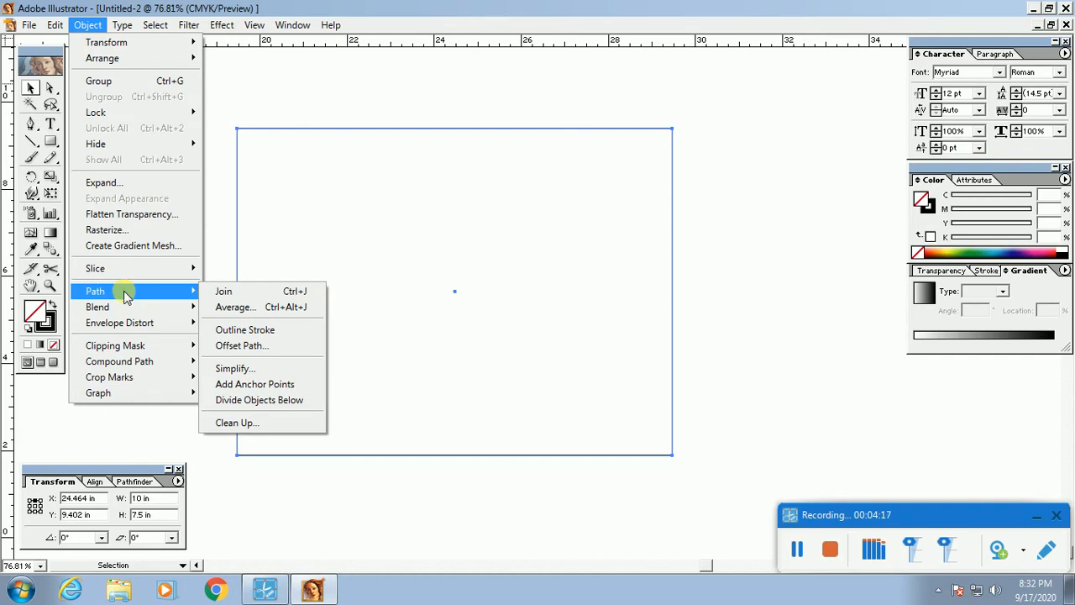
left_click(260, 354)
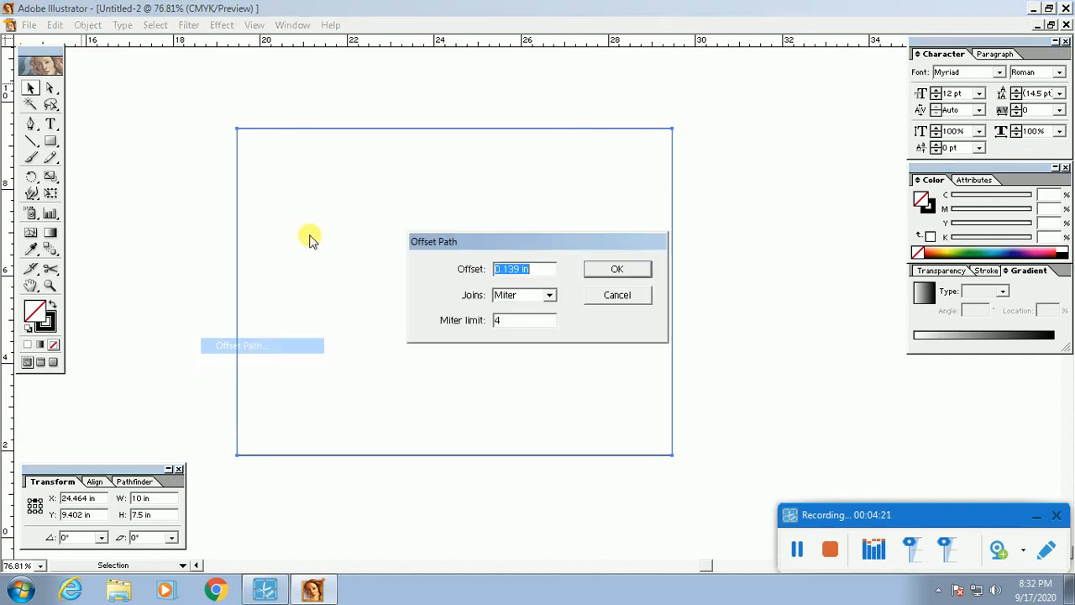
left_click(614, 293)
Step: Try selecting the rectangle by dragging across its edges
left_click(192, 125)
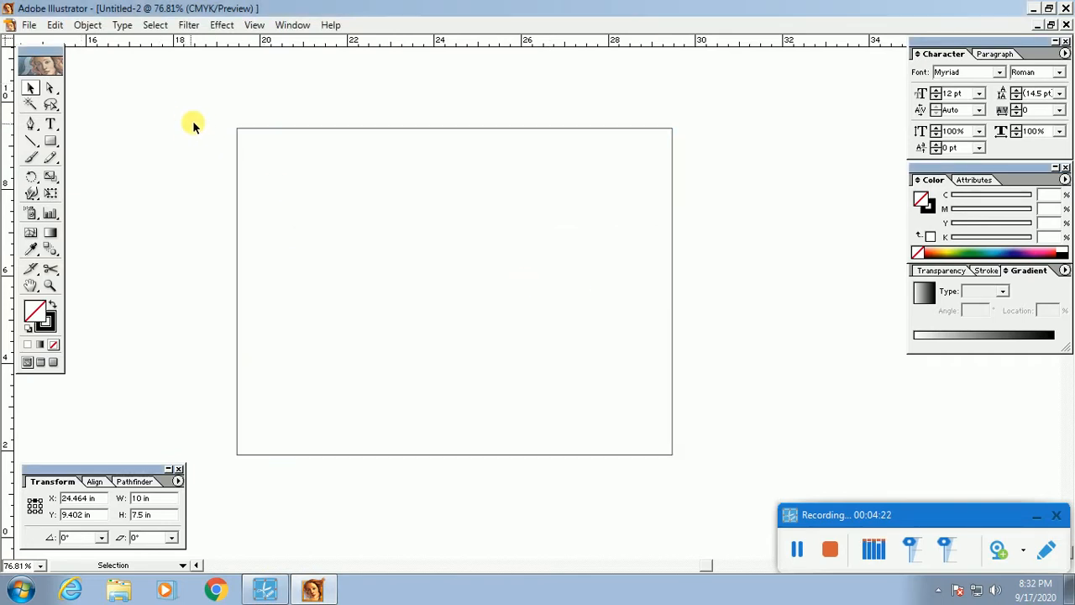
left_click_drag(217, 107, 328, 184)
left_click(218, 110)
left_click_drag(219, 110, 413, 246)
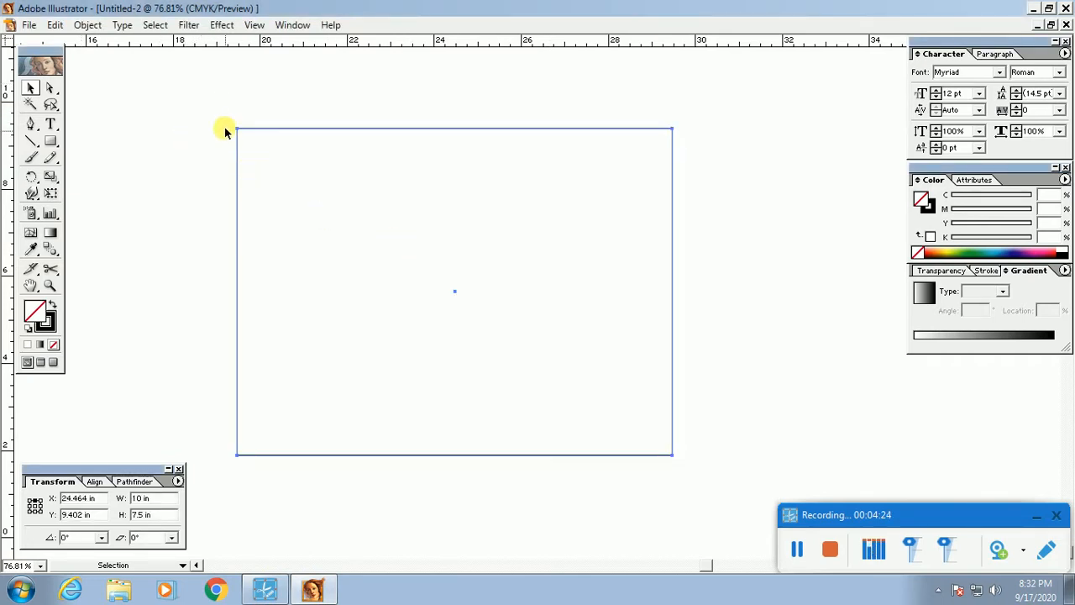
left_click(220, 119)
left_click_drag(216, 113, 421, 252)
left_click(178, 151)
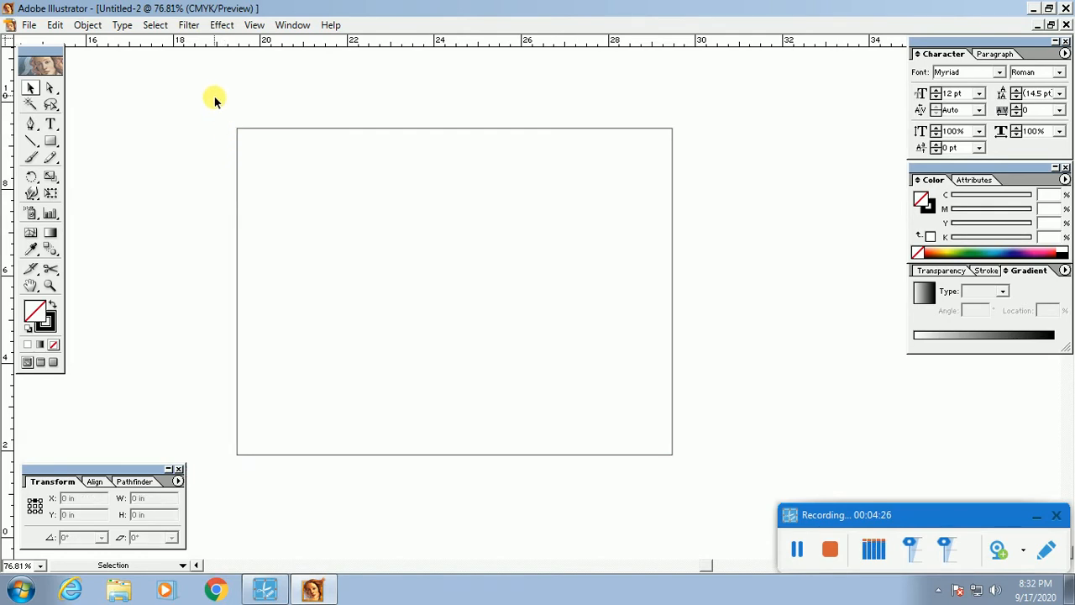
left_click_drag(295, 101, 377, 179)
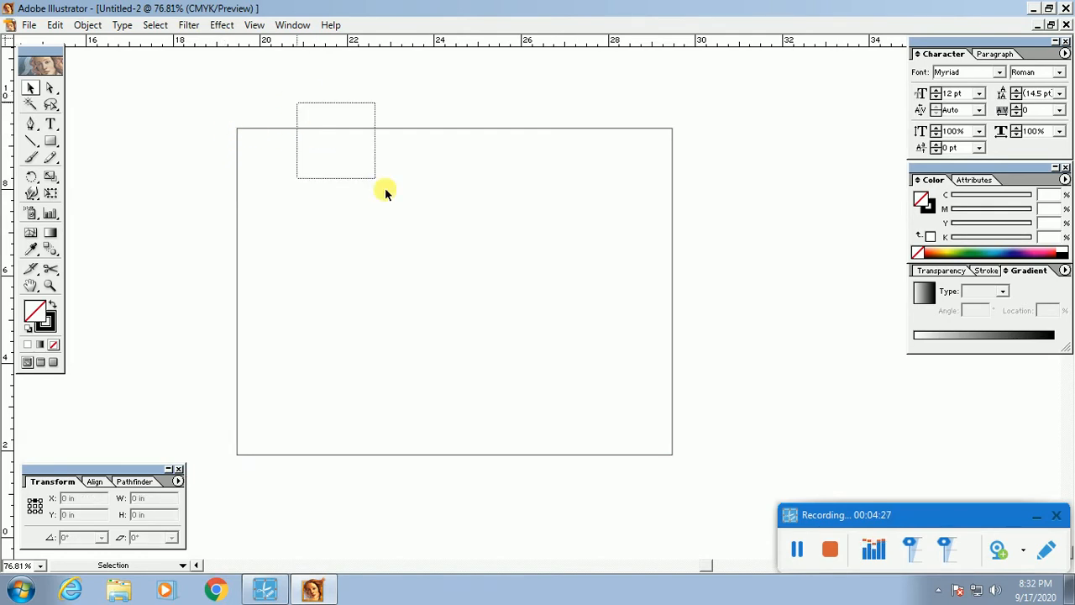
left_click(197, 116)
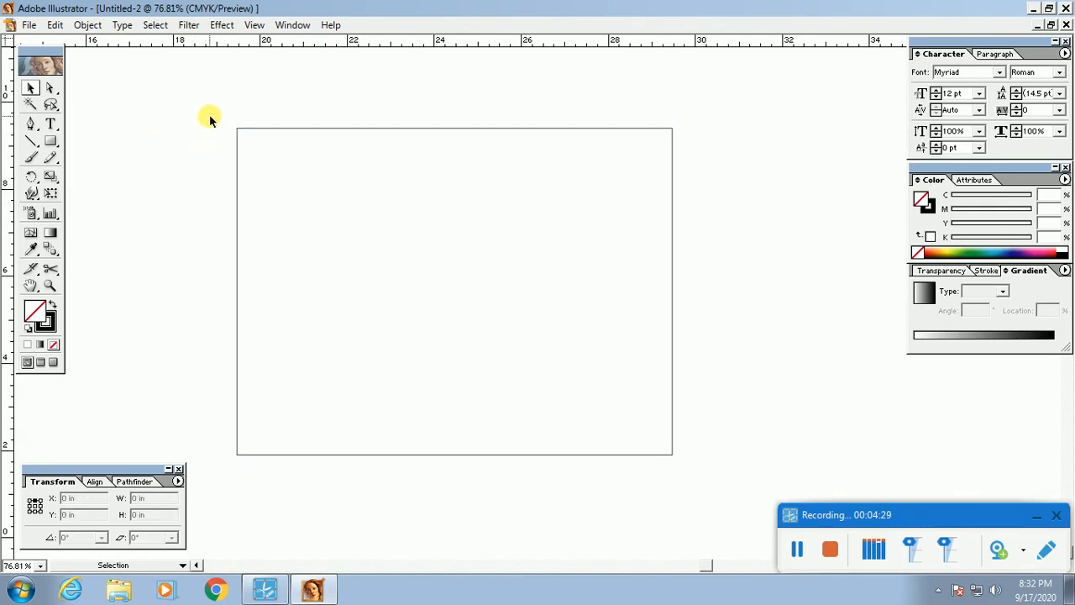
Step: Select the rectangle from its top-left corner and point to Object > Path > Offset Path
left_click(88, 26)
mouse_move(153, 301)
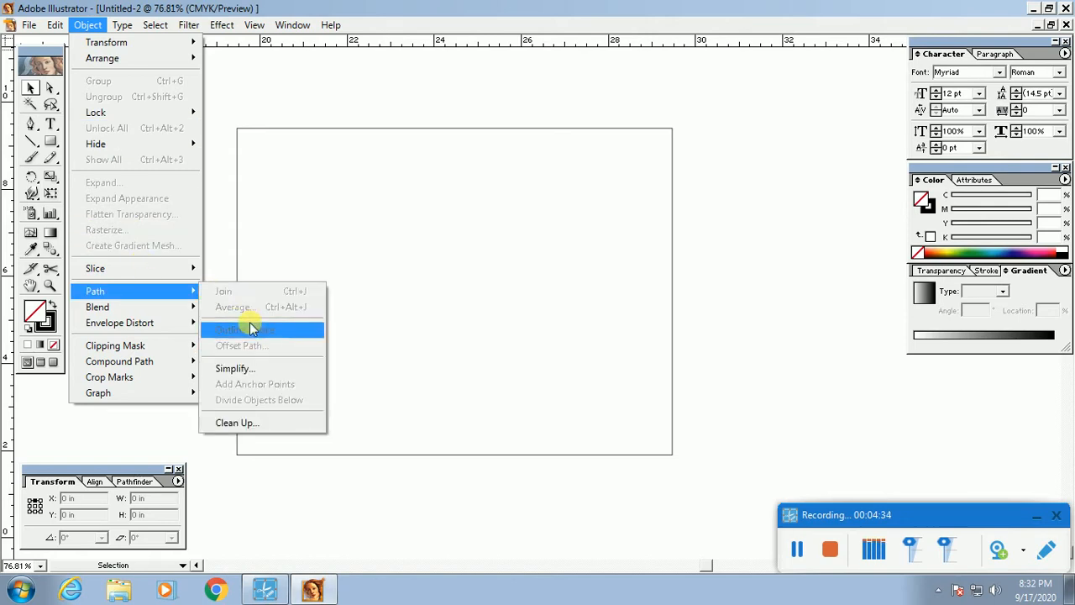
left_click(257, 103)
left_click_drag(257, 97, 361, 197)
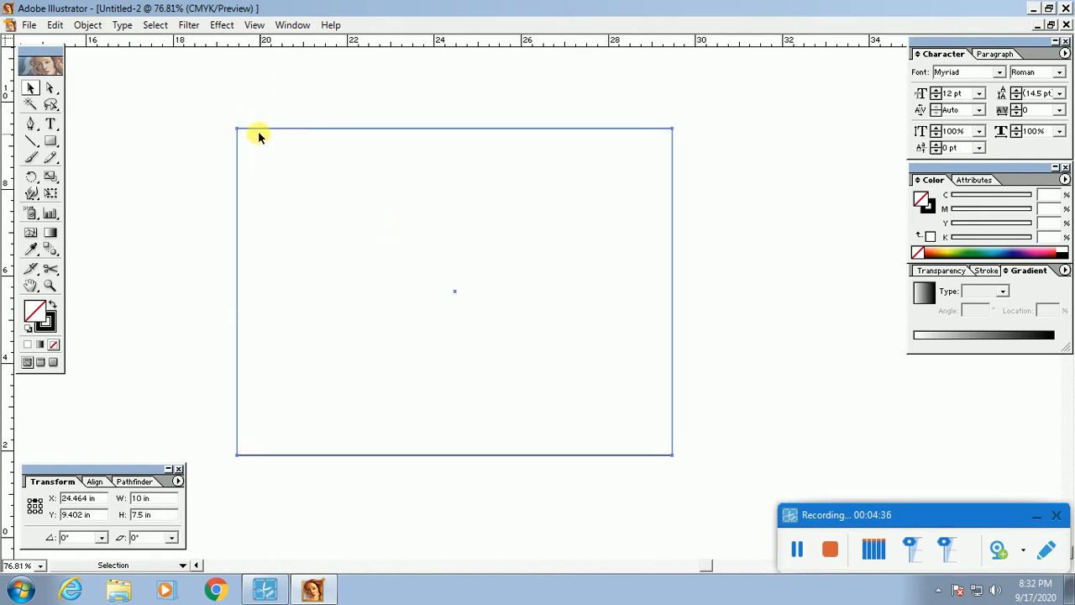
left_click_drag(240, 103, 367, 216)
left_click(88, 26)
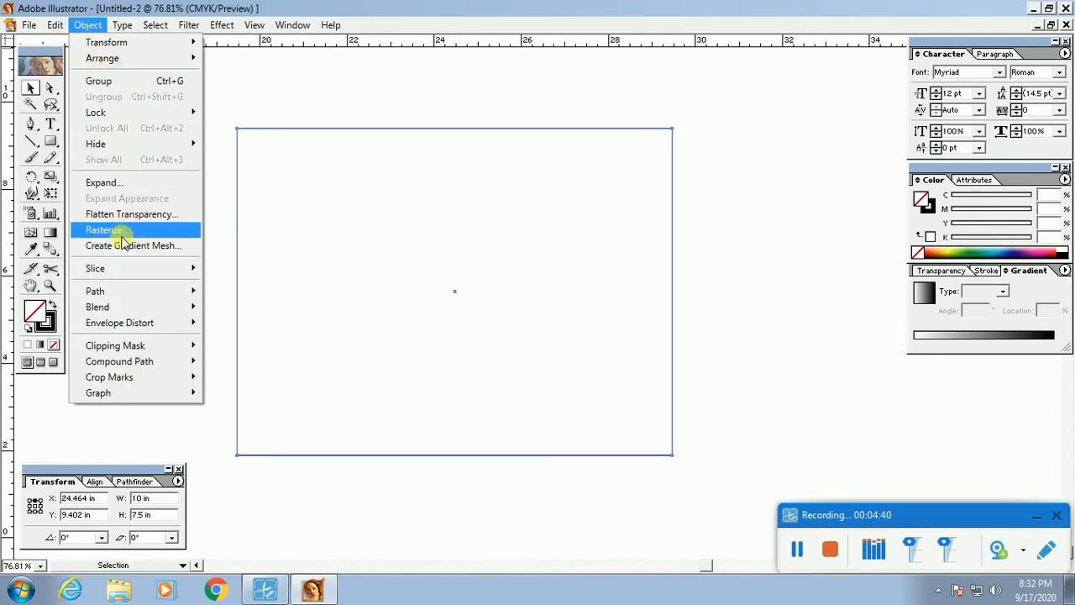
mouse_move(132, 292)
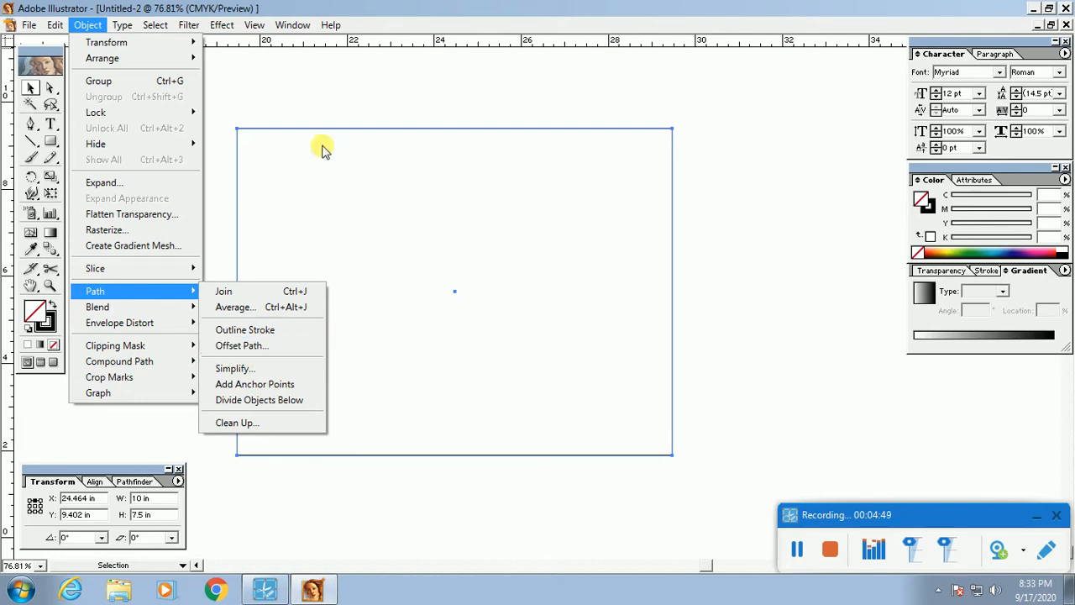
left_click(266, 348)
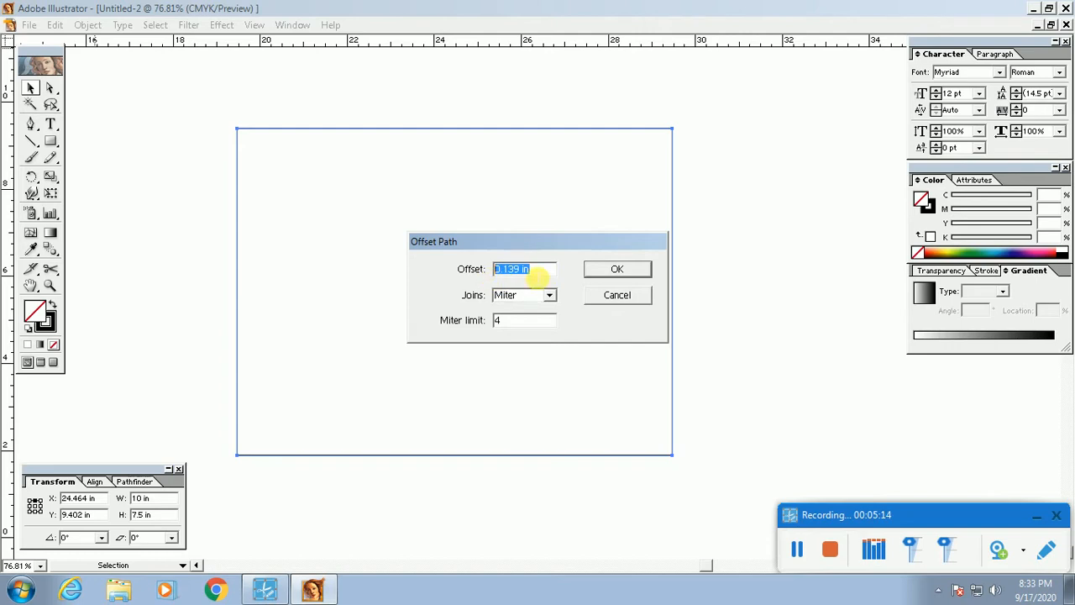
type("-")
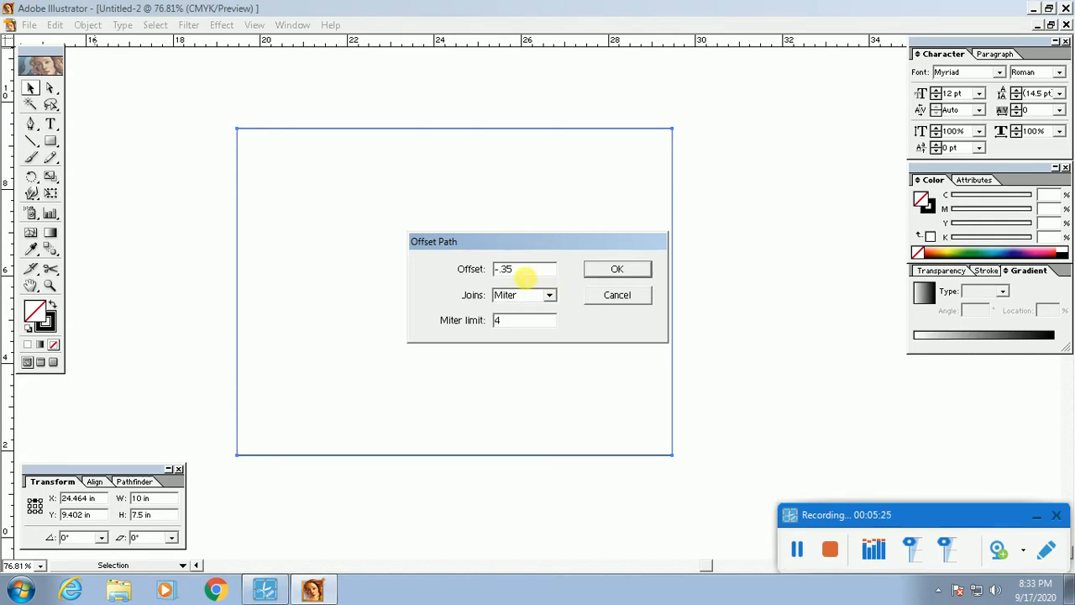
left_click(636, 273)
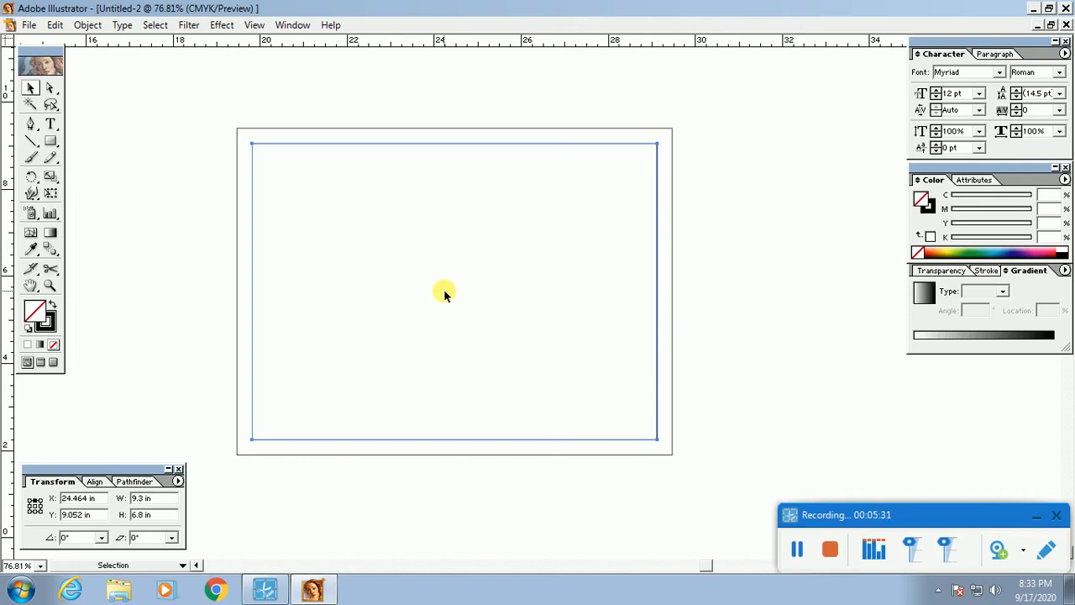
key("ctrl+z")
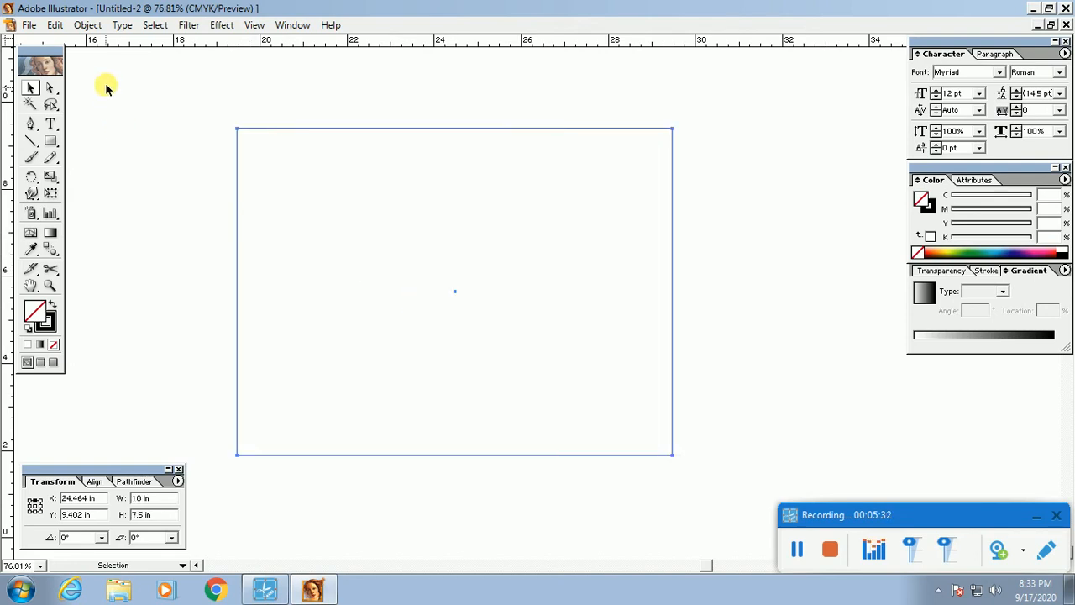
Step: Offset the rectangle outward with Offset Path, producing a 10.7 × 8.2 in outer rectangle
left_click(89, 25)
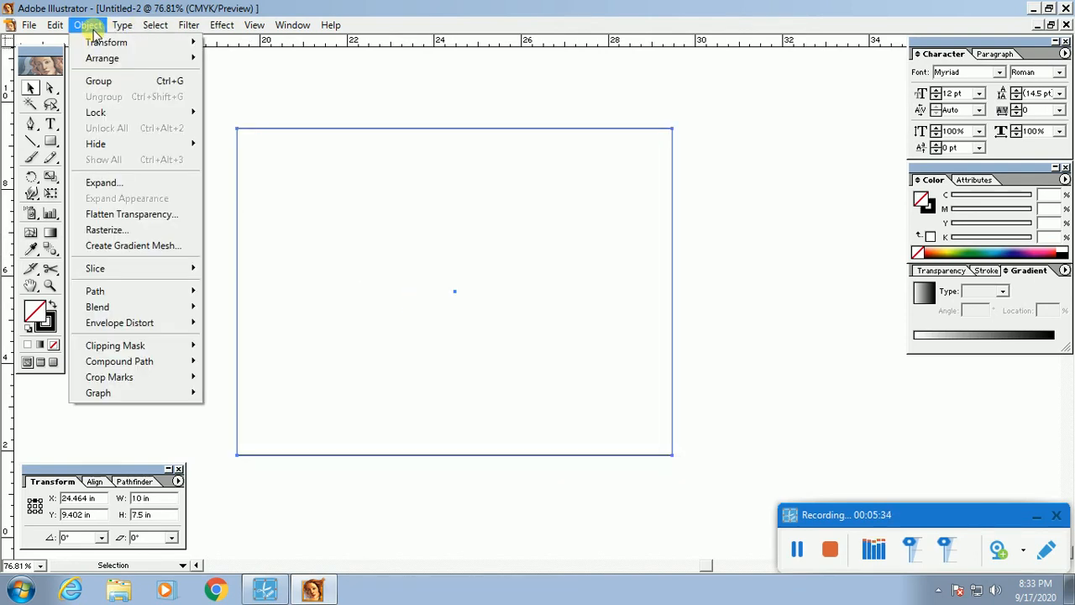
mouse_move(187, 291)
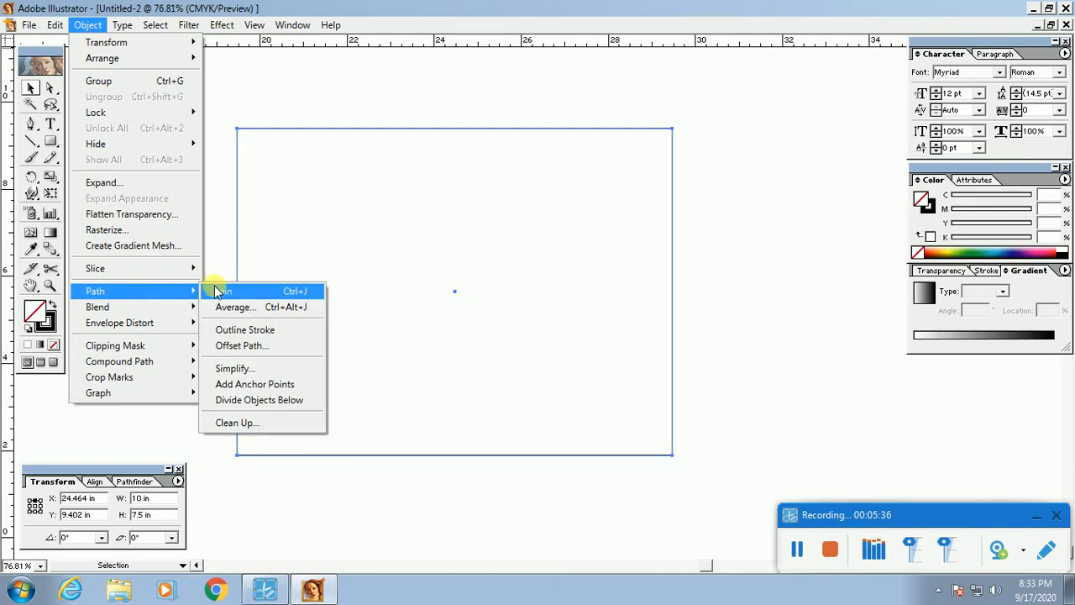
left_click(260, 354)
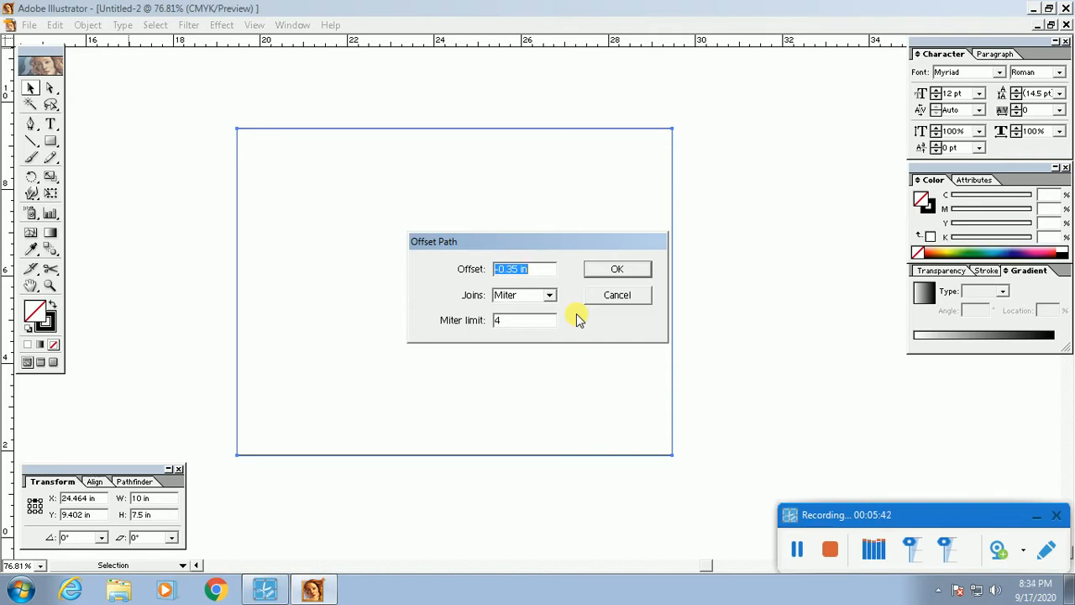
type(".35")
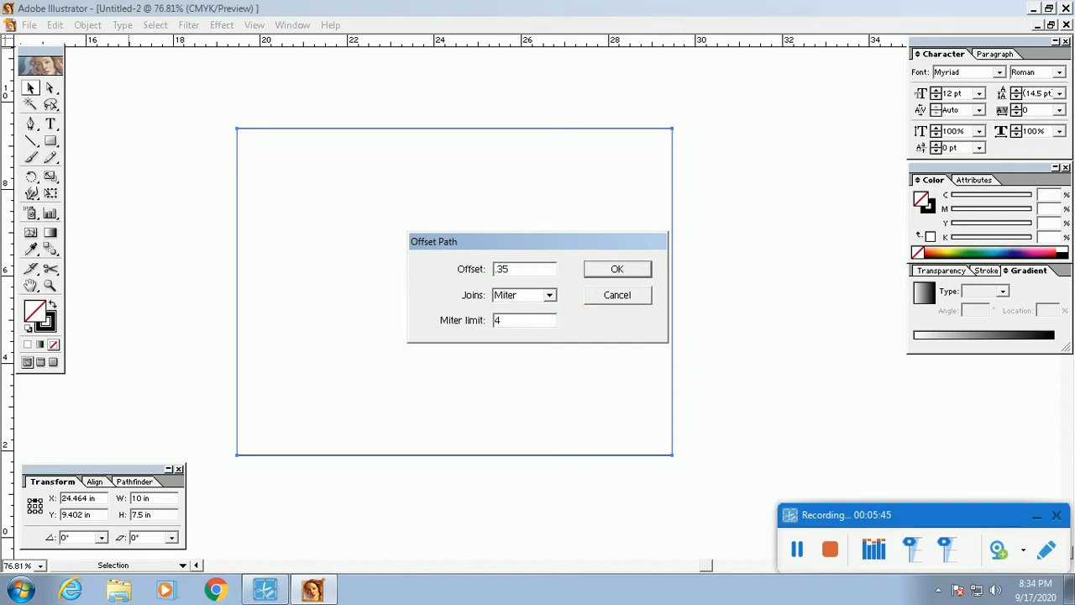
key("Return")
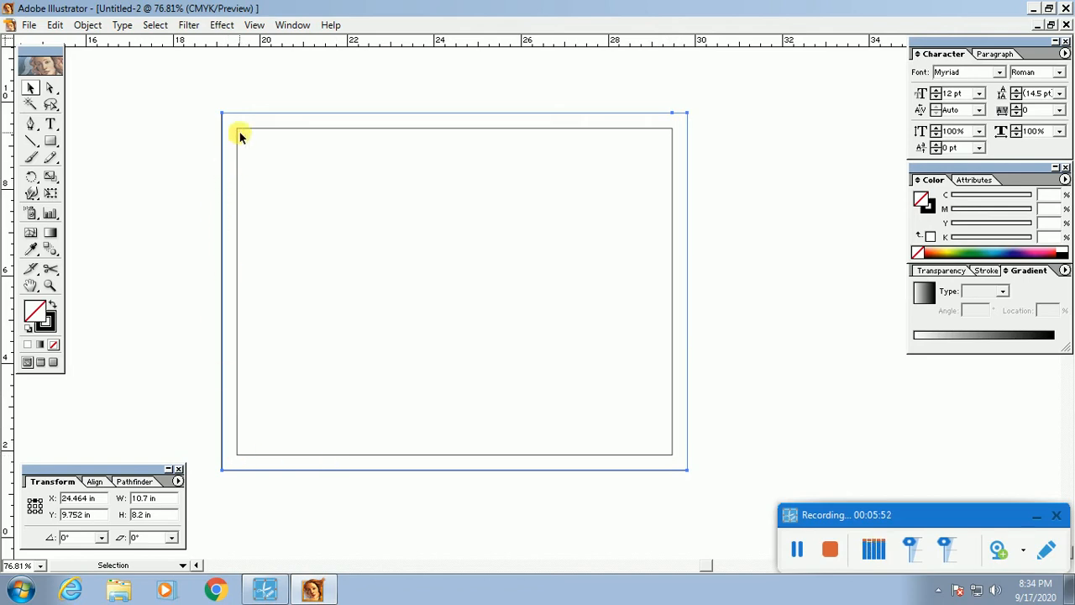
Step: Apply a negative Offset Path to the original, creating a 9.3 × 6.8 in inner rectangle
left_click(336, 294)
left_click(87, 24)
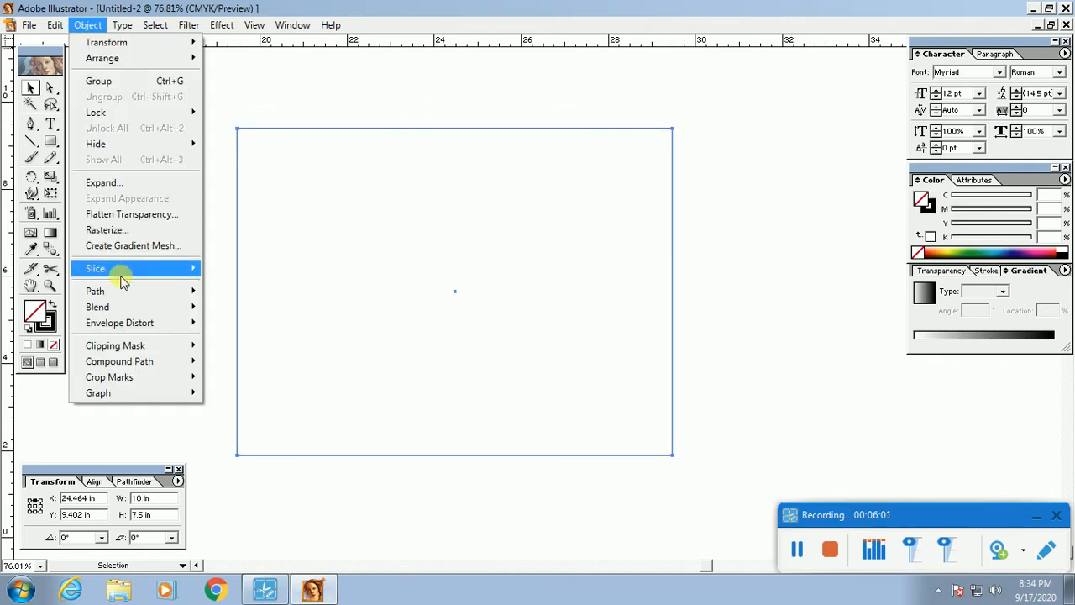
mouse_move(141, 291)
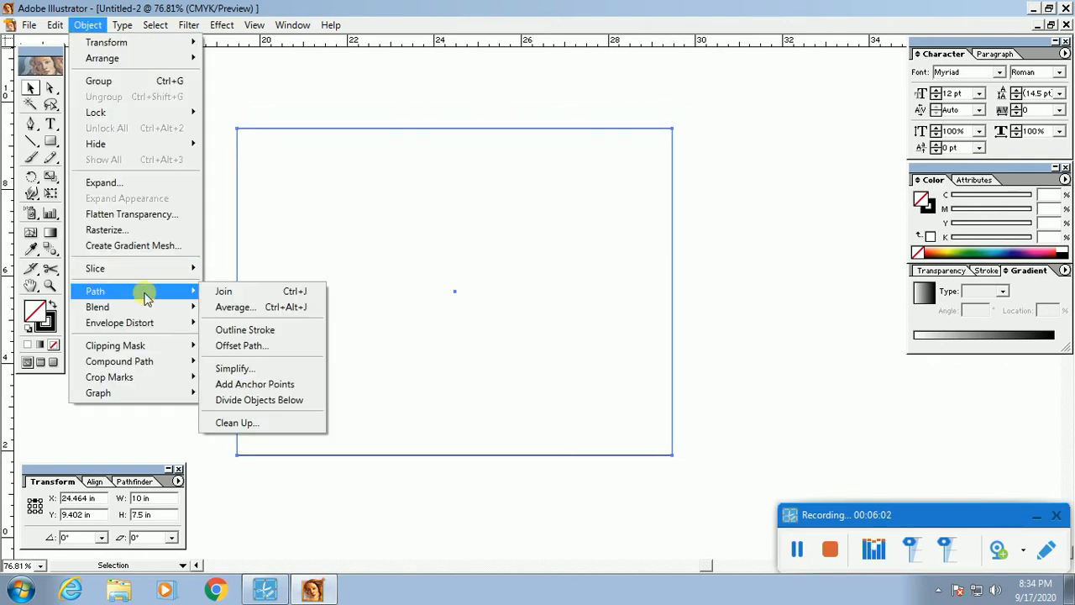
left_click(252, 354)
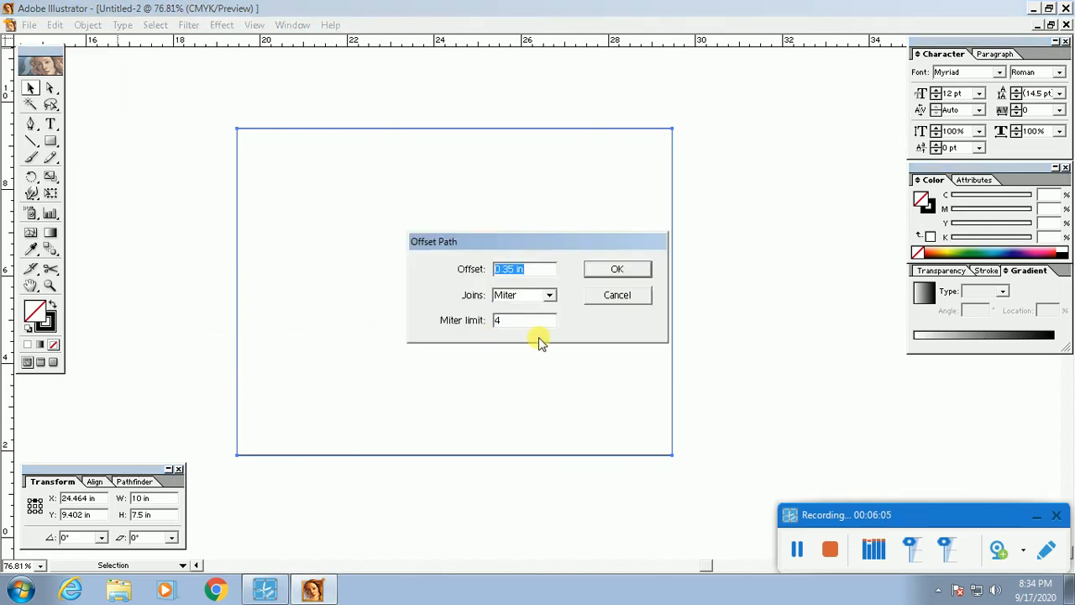
type("-.35")
key("Return")
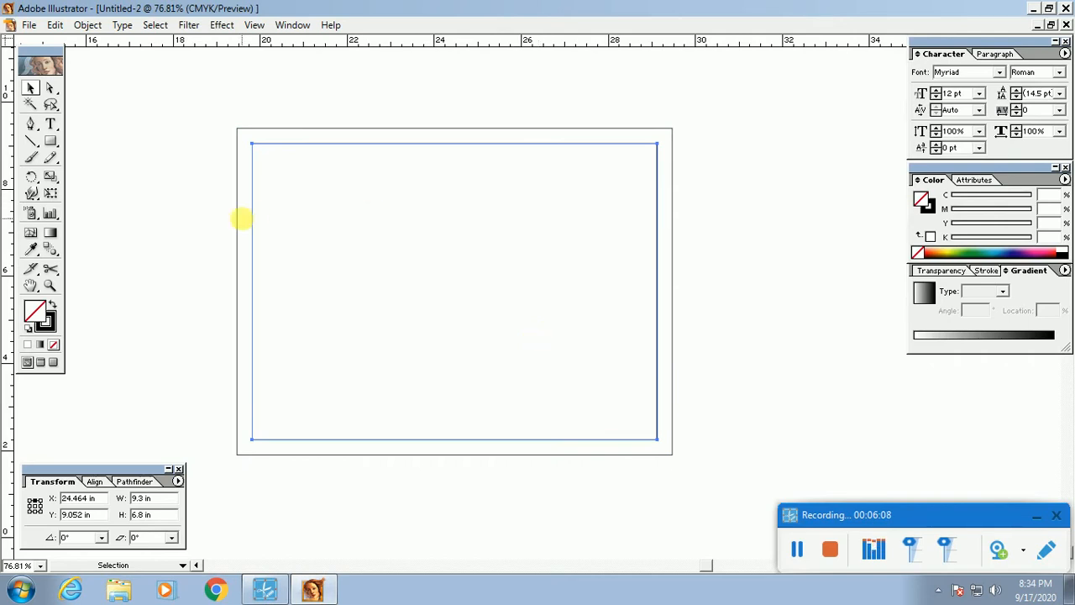
Step: Zoom and reposition the view to frame both nested rectangles
left_click_drag(176, 200, 756, 445)
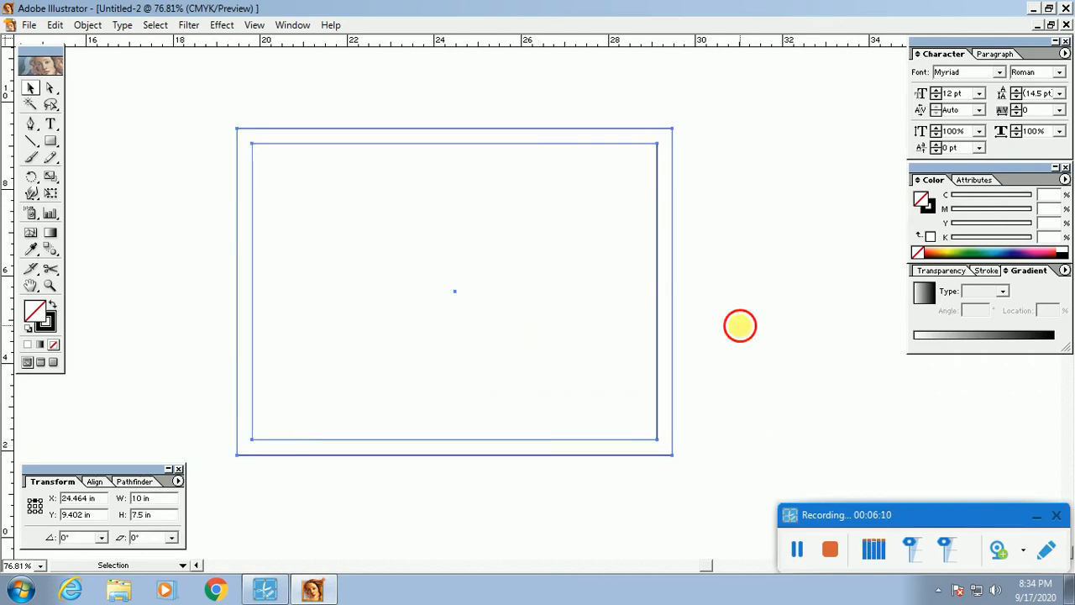
left_click(739, 324)
key("Tab")
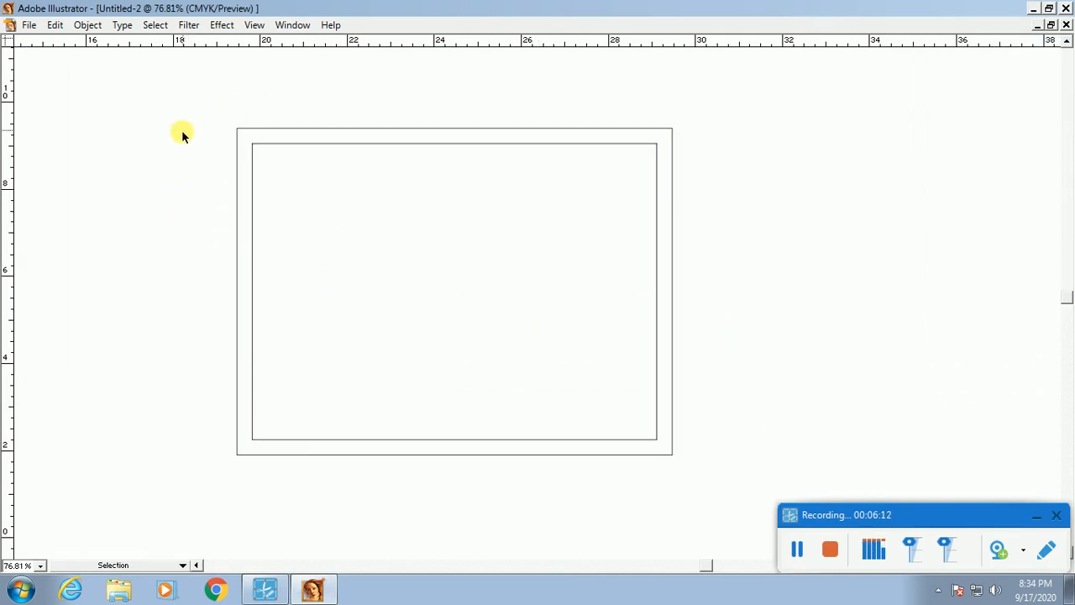
left_click_drag(177, 94, 720, 487)
left_click_drag(724, 411, 671, 412)
left_click(1036, 515)
left_click_drag(487, 380, 484, 349)
key("Tab")
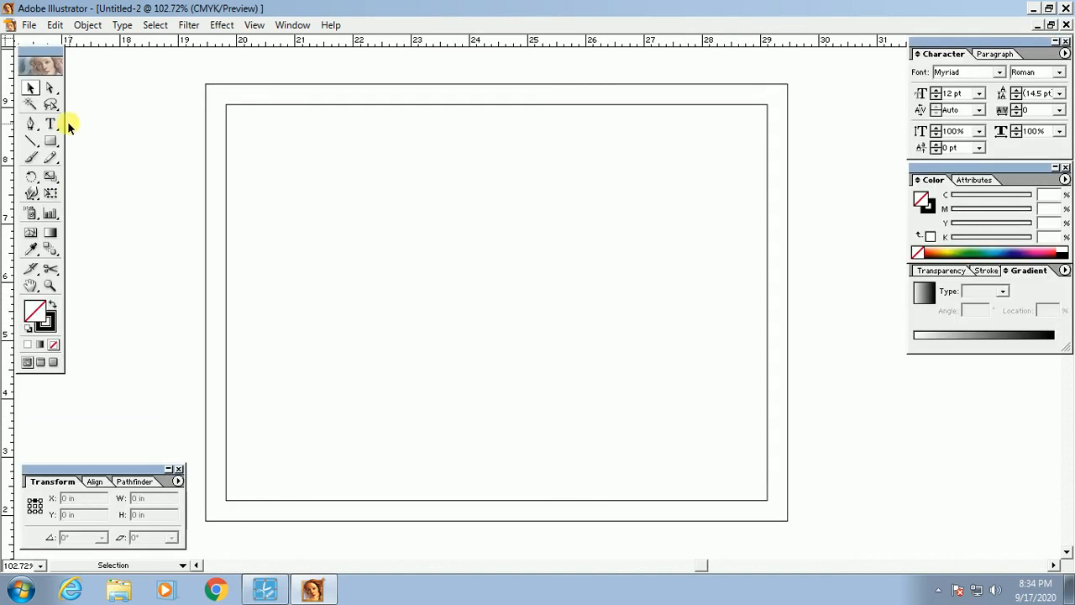
Step: Enter trial text 'fggfg' inside the frame, delete it, and keep the Type tool active
left_click(51, 124)
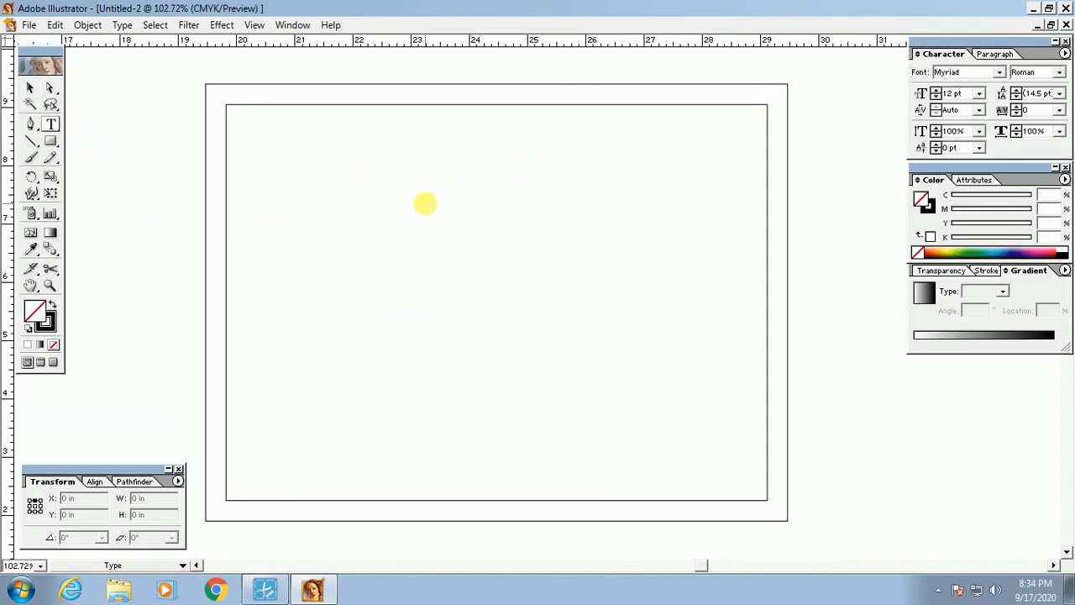
left_click(427, 170)
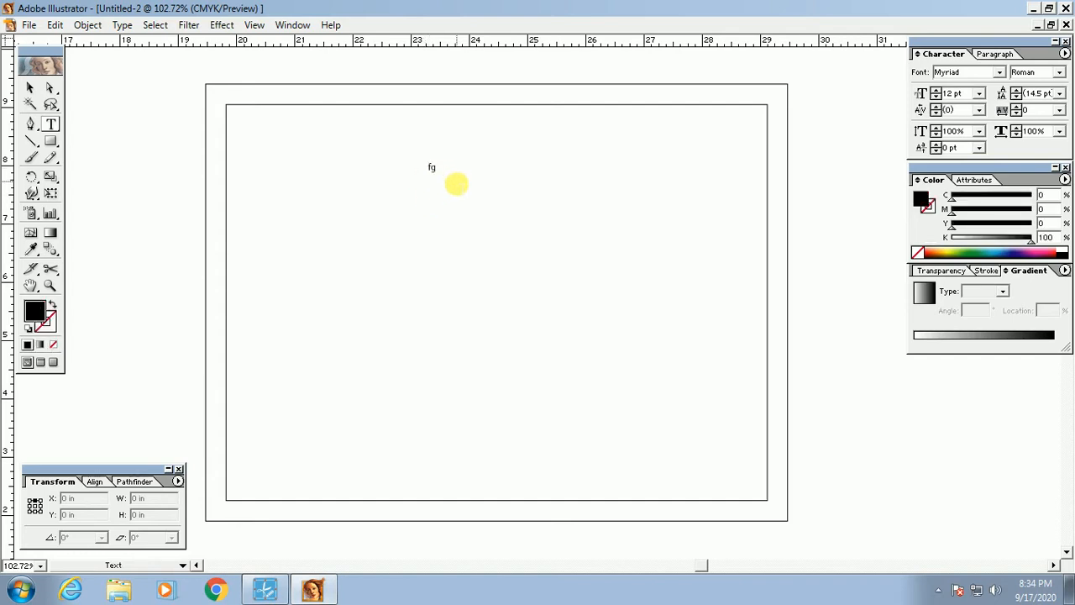
type("fggfg")
left_click(439, 168, "ctrl")
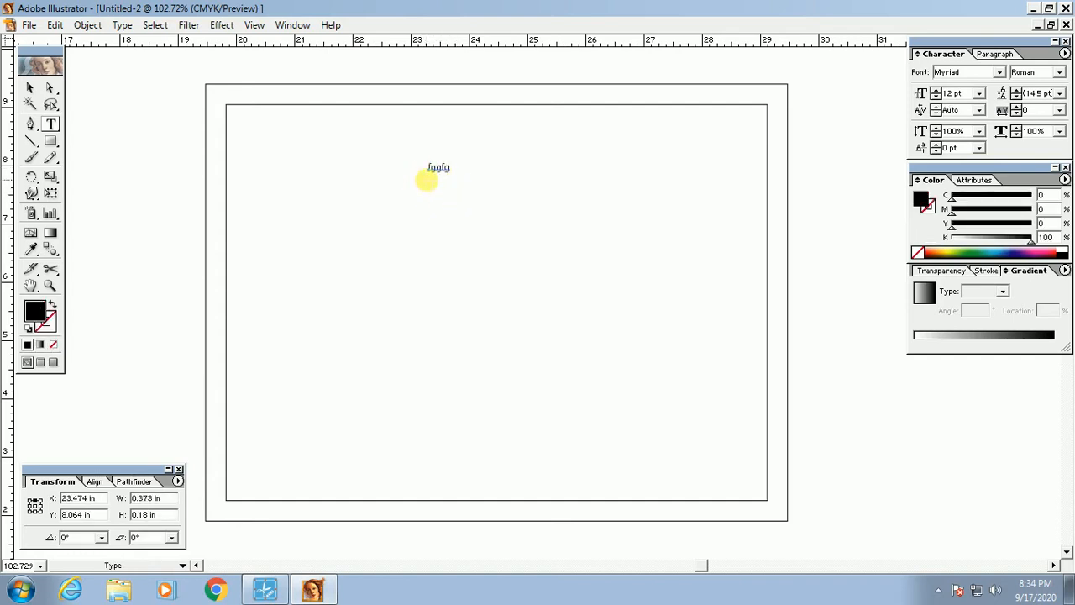
key("Delete")
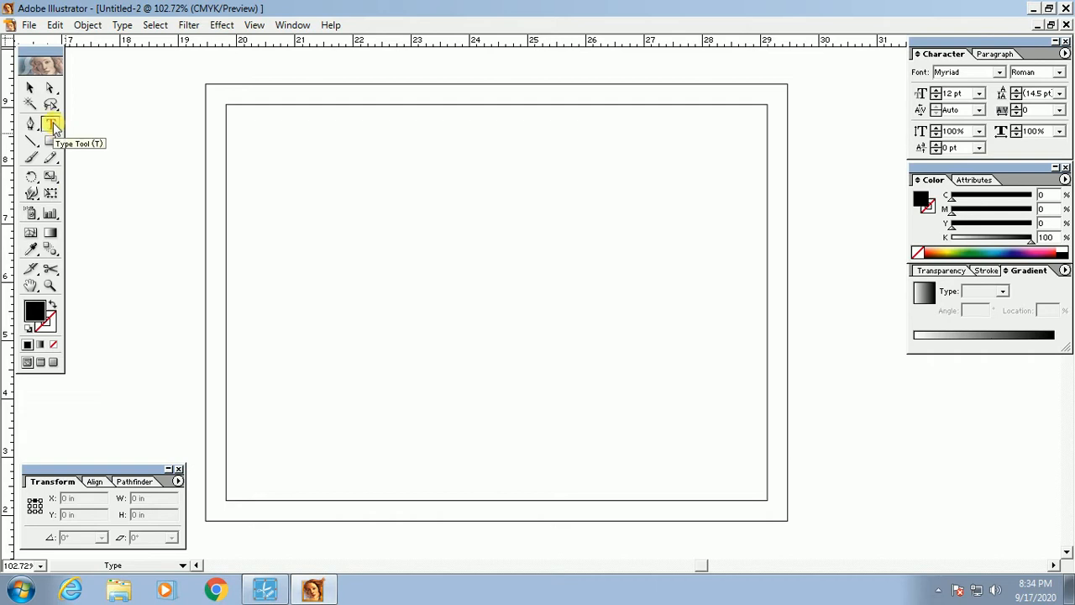
left_click(51, 125)
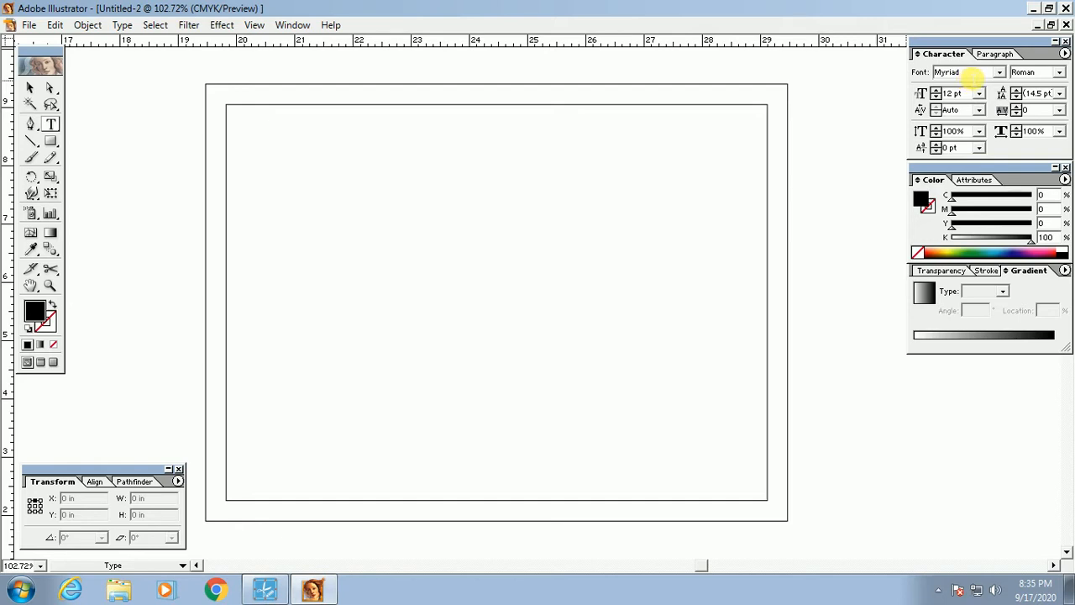
Step: Set the Character panel font to SutonnyMJ Regular for Bengali text
left_click(971, 74)
type("Suto")
type("nnyM")
type("A")
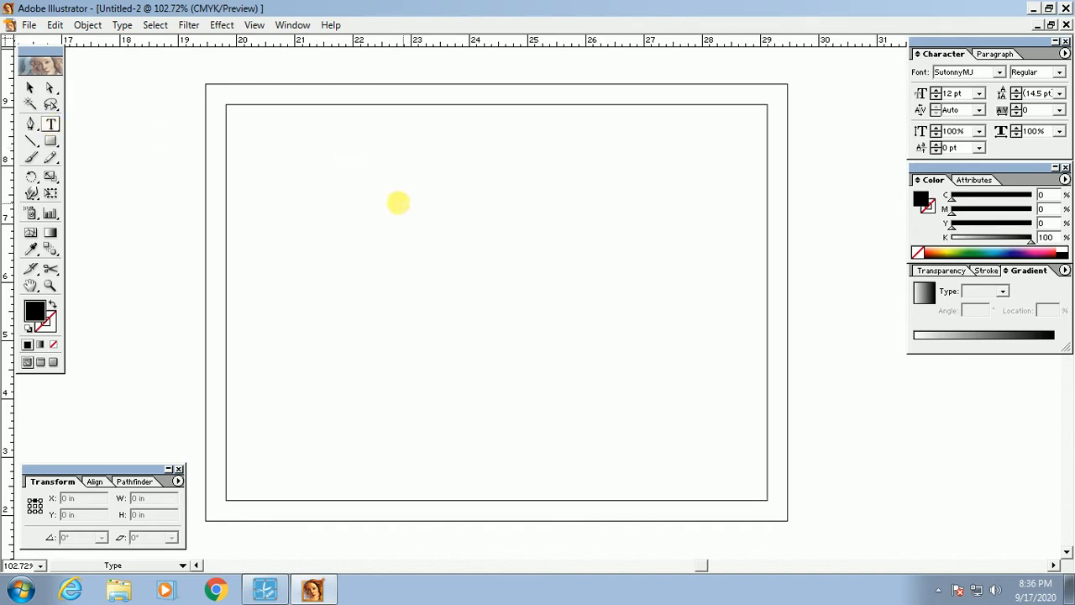
Step: Type a short line of Bengali sample text near the top of the frame and select it
left_click(382, 193)
type("মতভমমত")
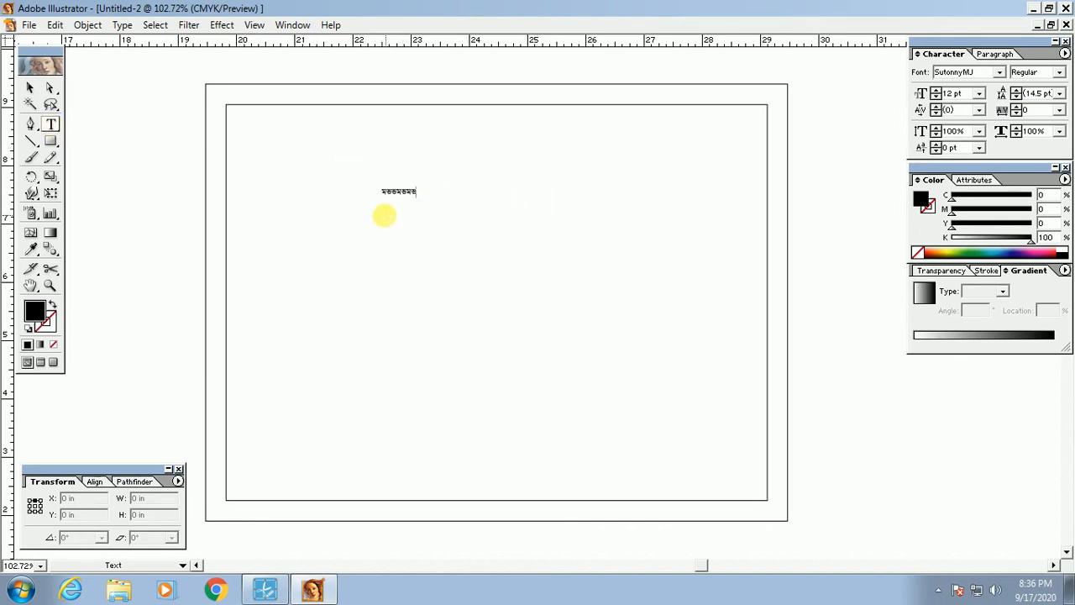
left_click(398, 193, "ctrl")
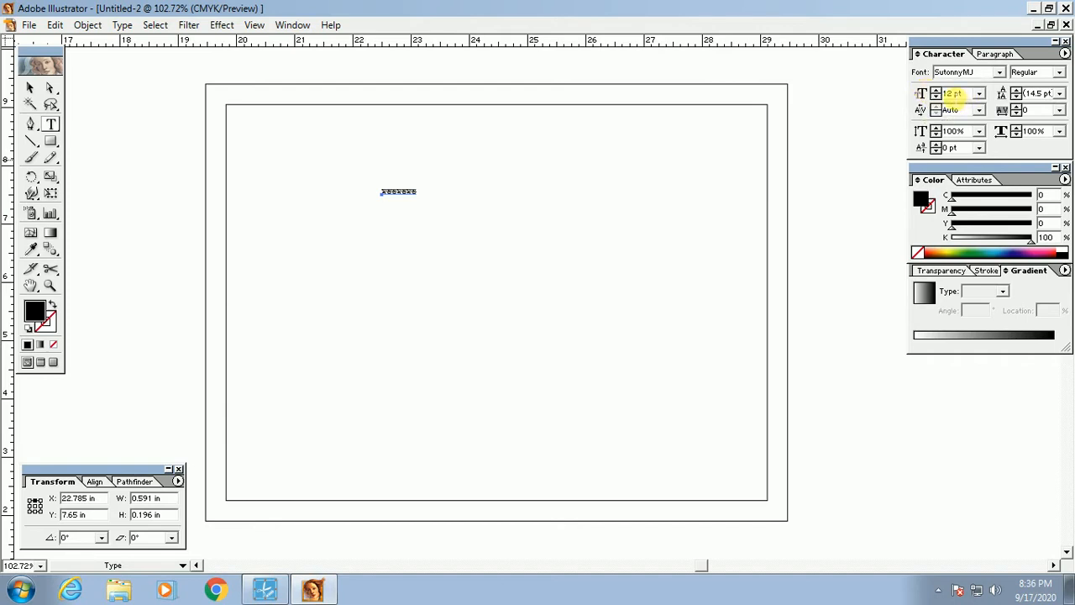
Step: Enlarge the Bengali text to 30 pt
double_click(952, 93)
type("30")
key("Return")
key("ctrl+z")
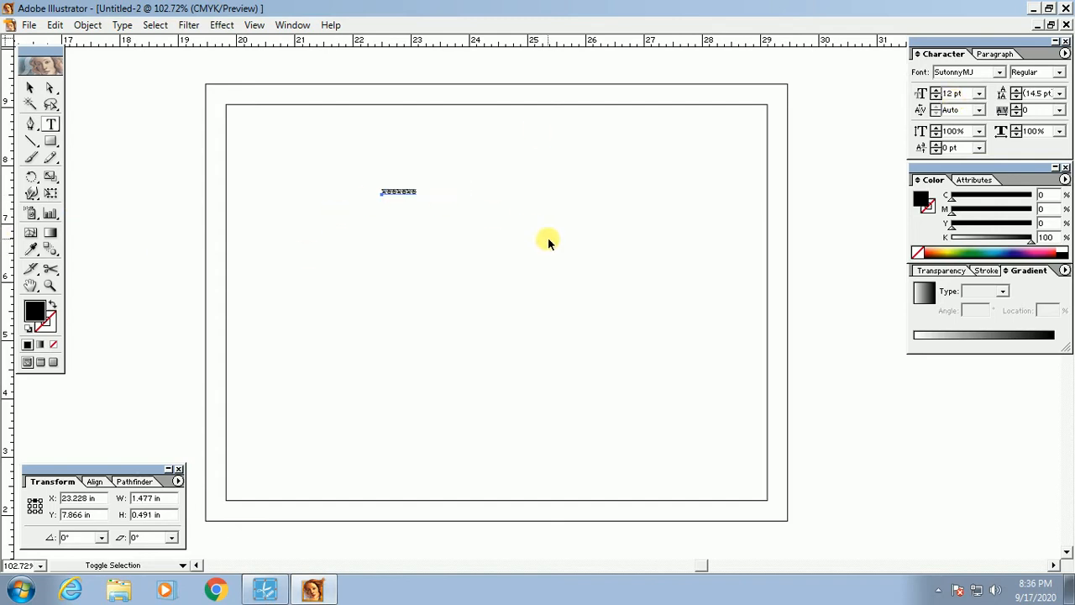
key("ctrl+shift+z")
key("Tab")
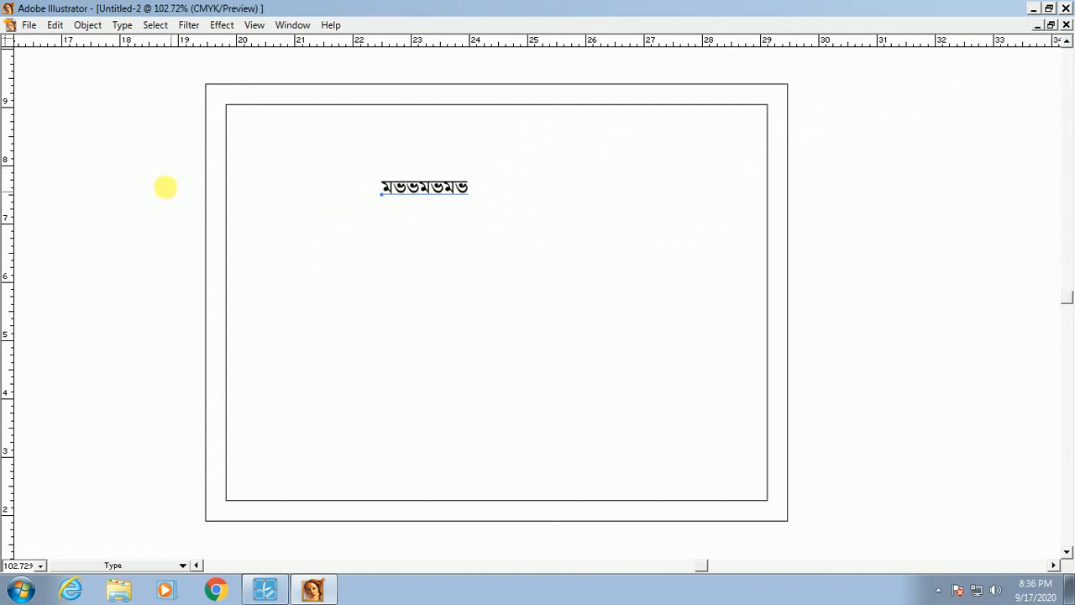
Step: Replace the sample text with 'হাতে-কলমে, প্রাক্টিকালভাবে এ্যাডভান্স লেভেলের কাজ শিখানো হয়'
left_click_drag(167, 67, 883, 504)
left_click_drag(385, 176, 423, 211)
left_click(425, 201)
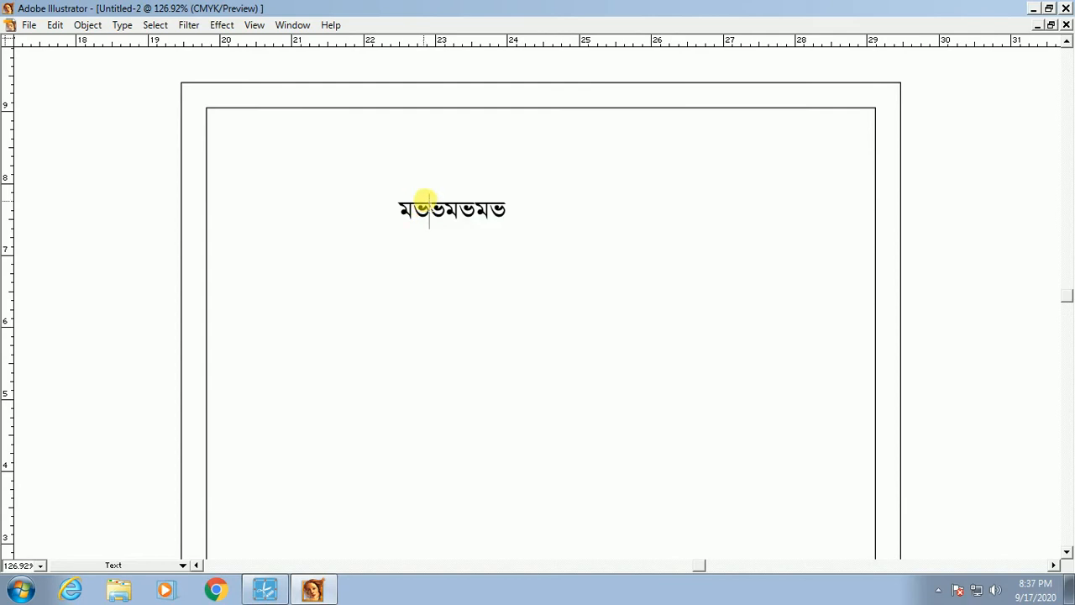
key("ctrl+a")
type("রভ")
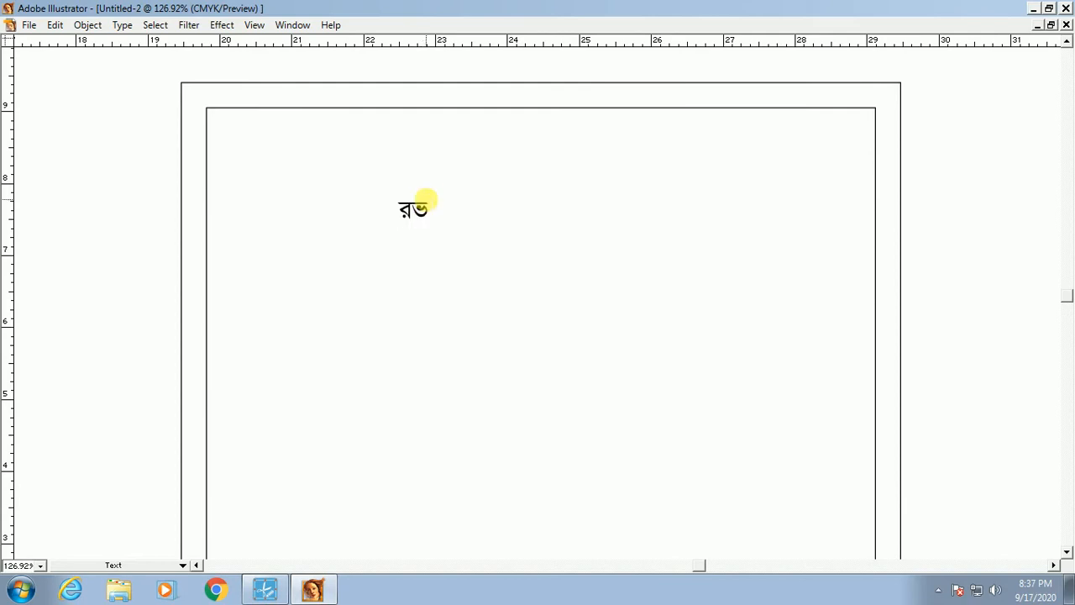
key("BackSpace")
key("BackSpace")
key("ctrl+alt+b")
type("হাতে")
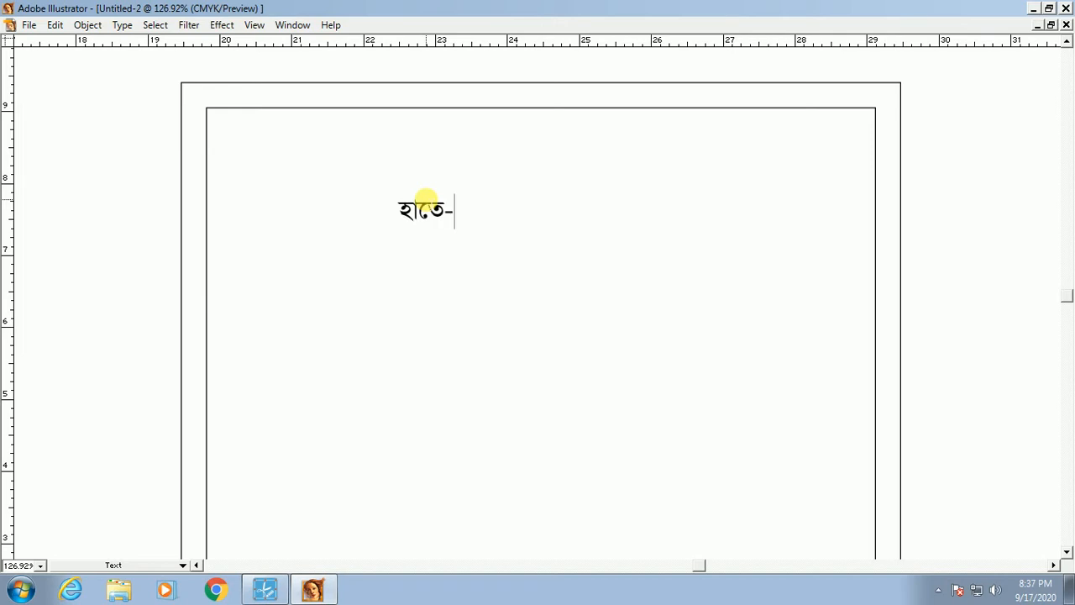
type("-কলমে")
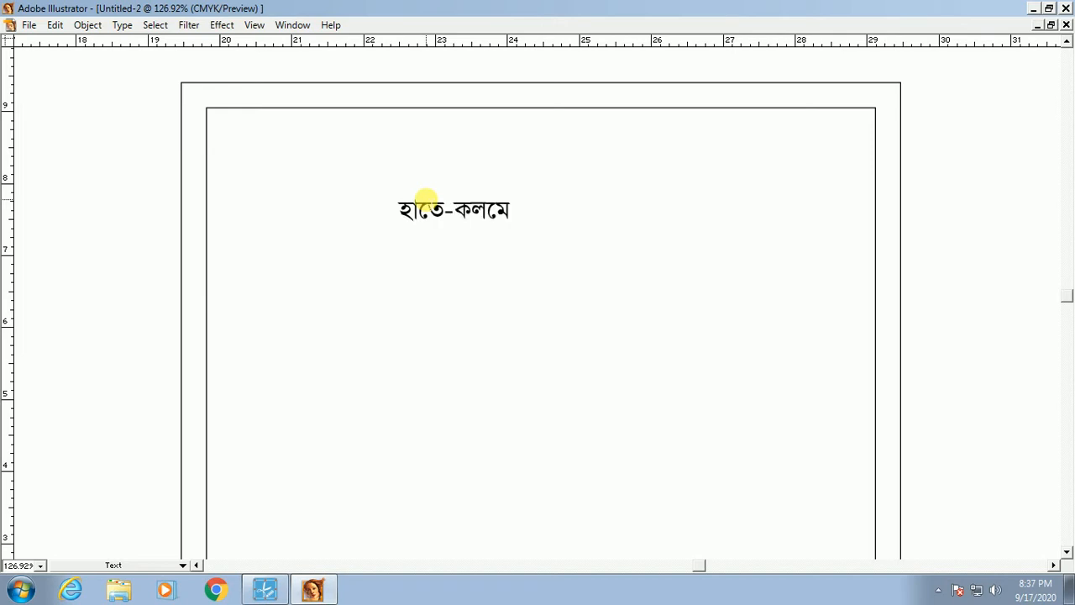
type(", প্রাকি")
type("তকাল")
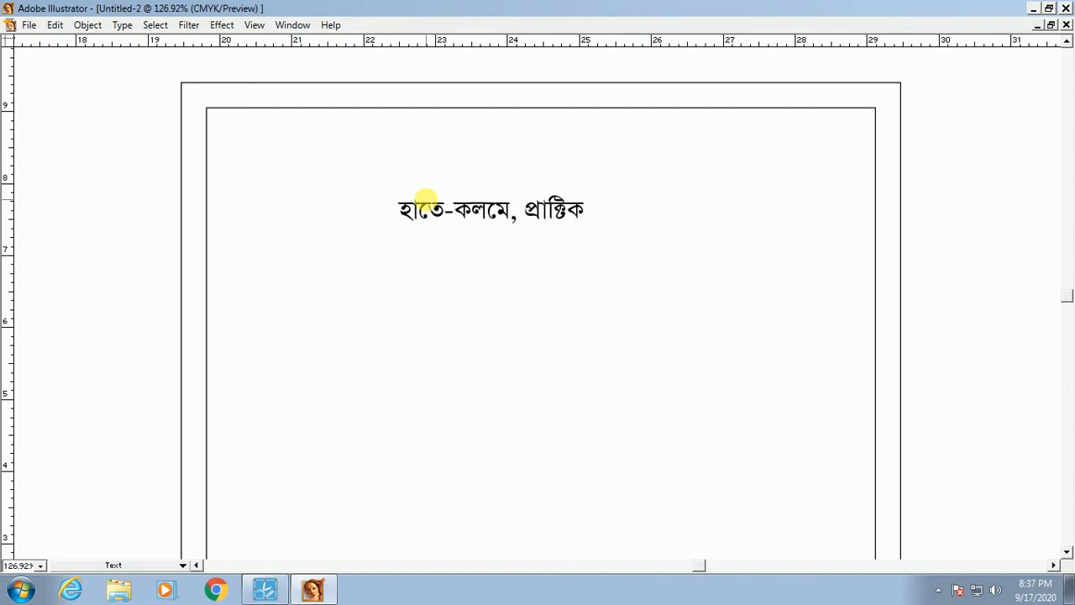
type("ভাবে")
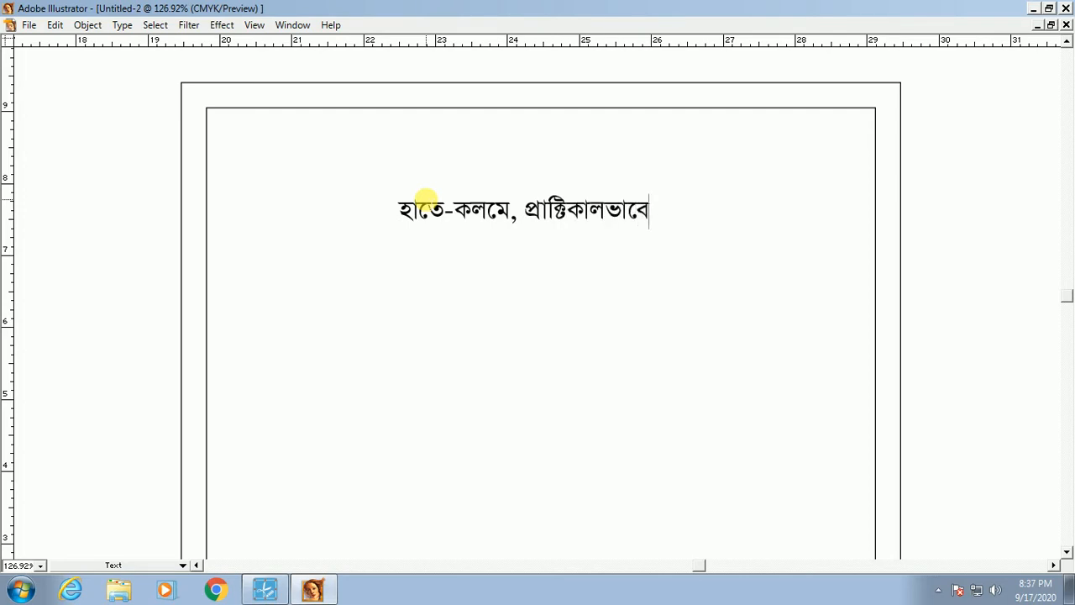
type("এ্যাডভা")
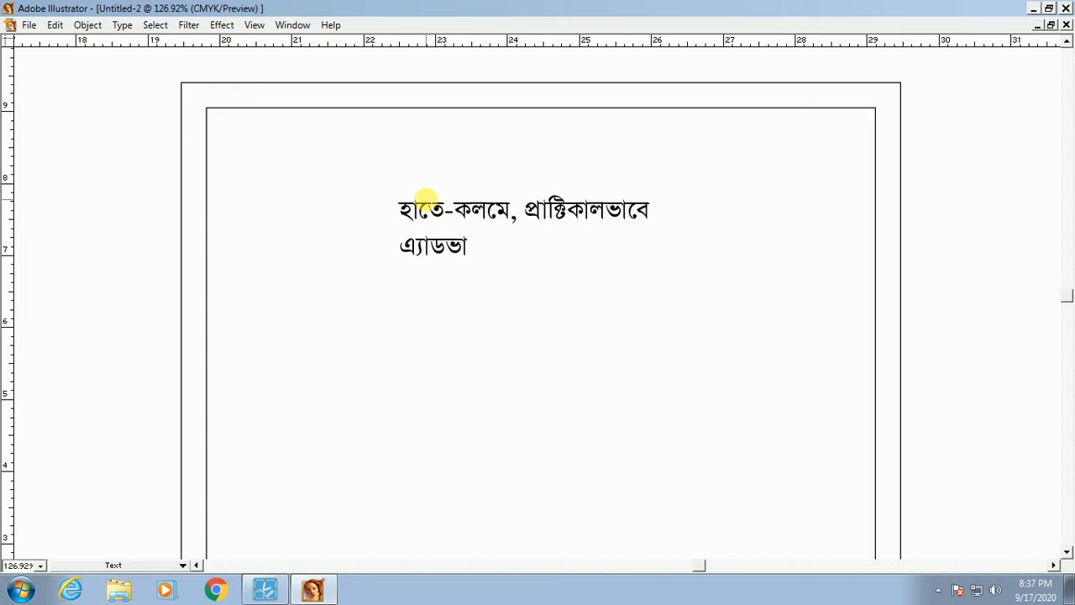
type("ন্স েলেল")
key("BackSpace")
type("ভেলর")
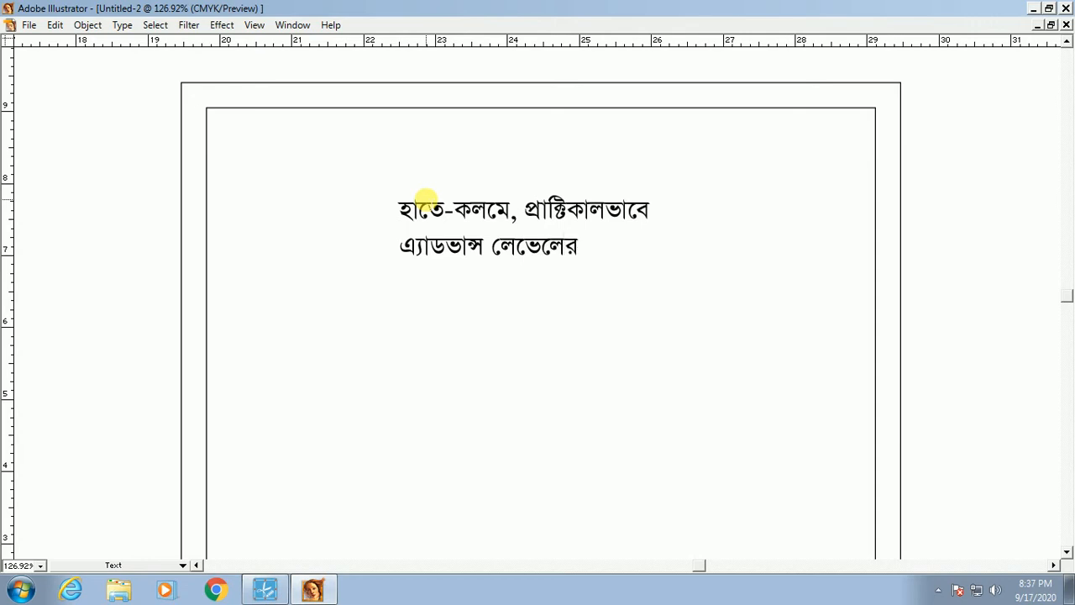
type(" কাজ শিখানে")
type("া হয়")
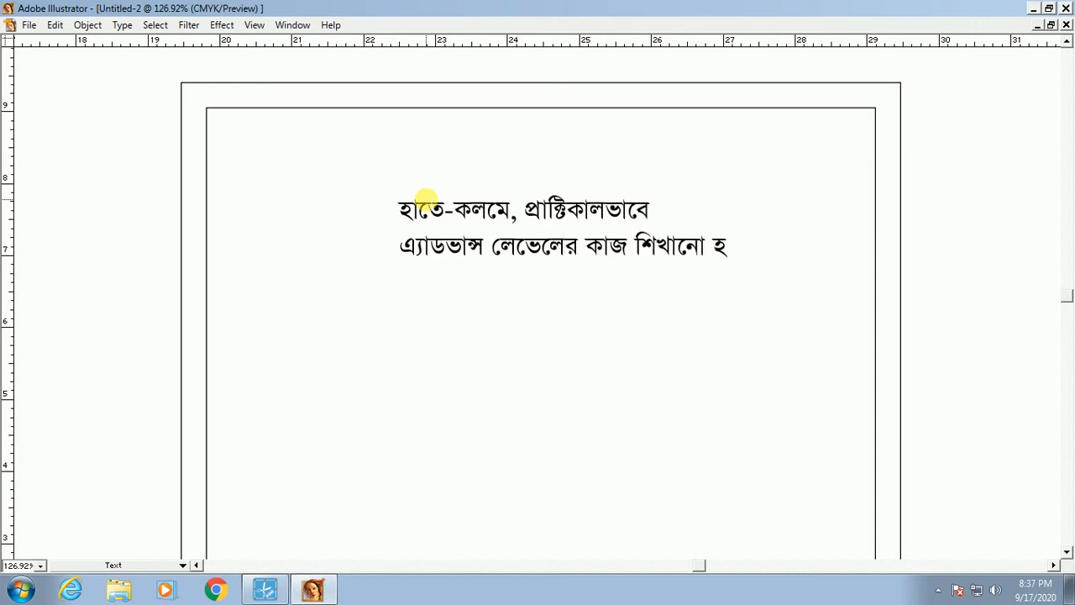
Step: Finish the second line ending with হয় and select the text block
key("Escape")
left_click(427, 203, "ctrl")
key("Tab")
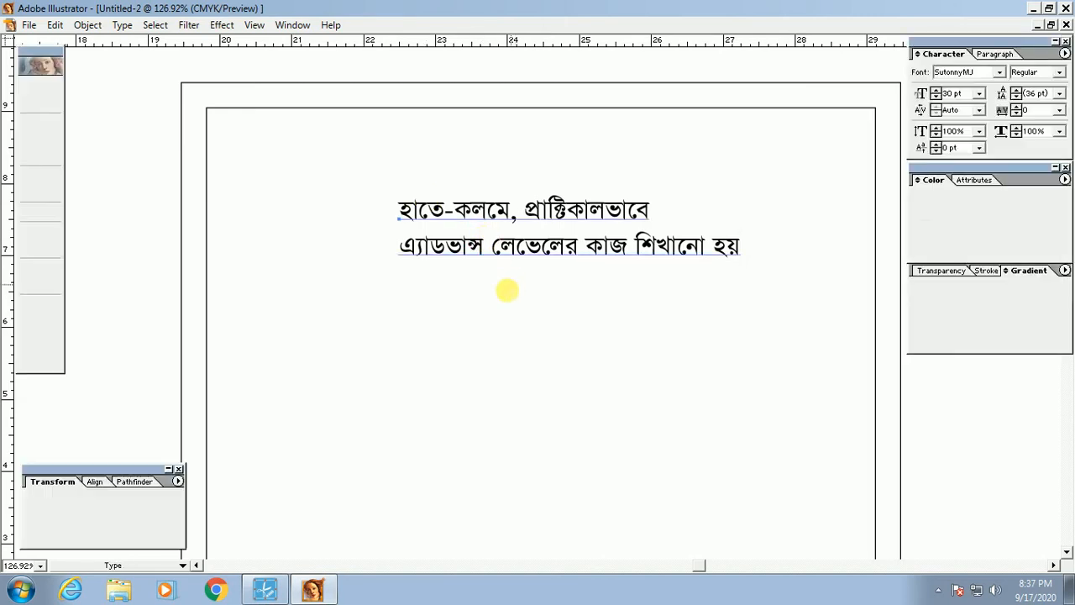
Step: Check the text by highlighting the first and second Bengali lines in turn
left_click_drag(407, 206, 704, 244)
left_click(491, 220)
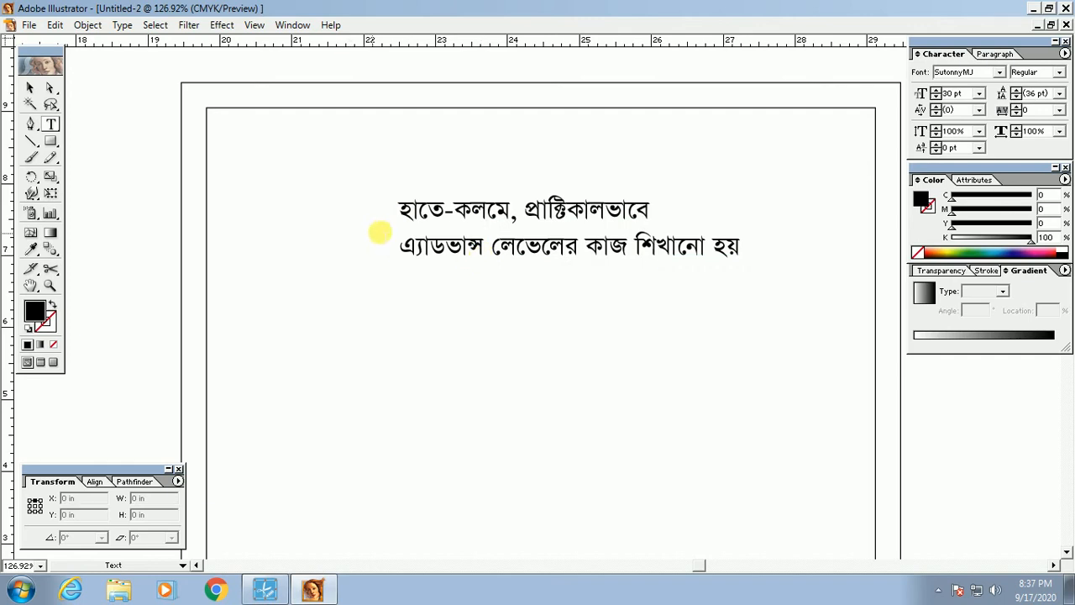
left_click_drag(405, 205, 699, 245)
left_click(445, 215)
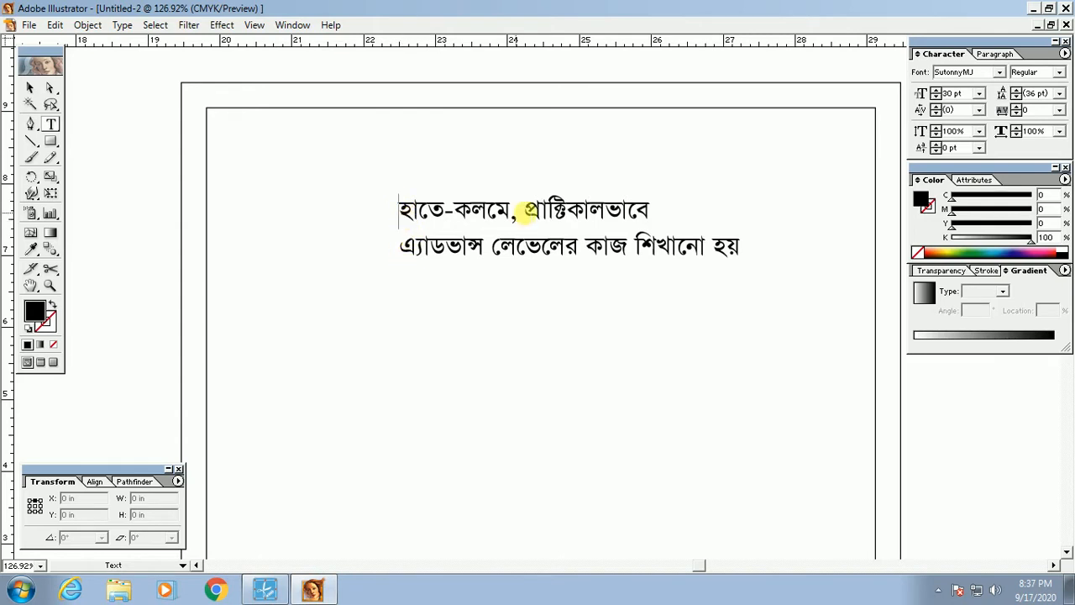
left_click(648, 207)
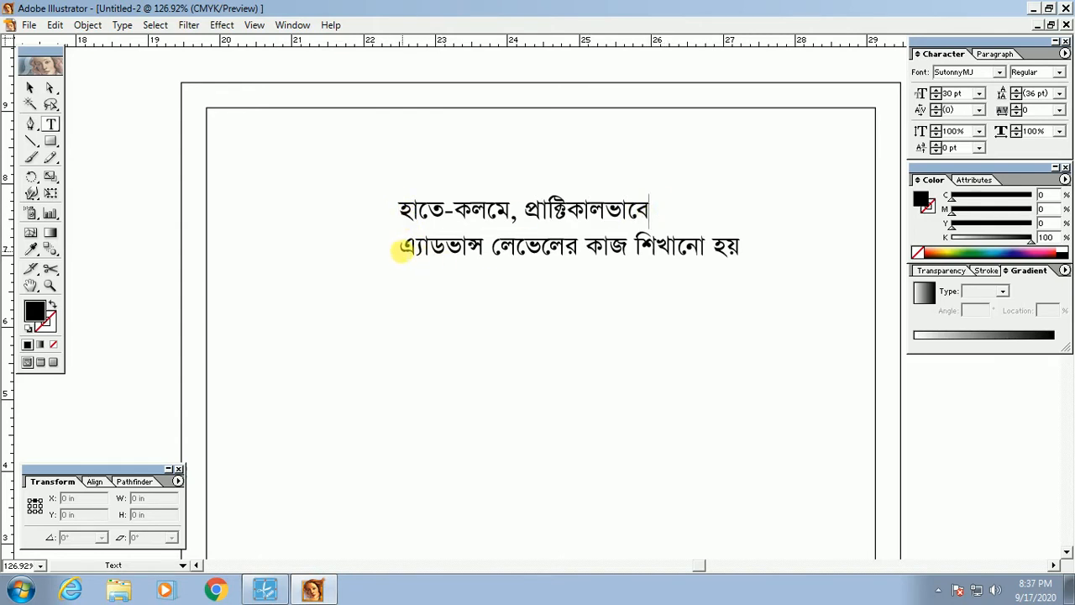
left_click_drag(403, 250, 579, 286)
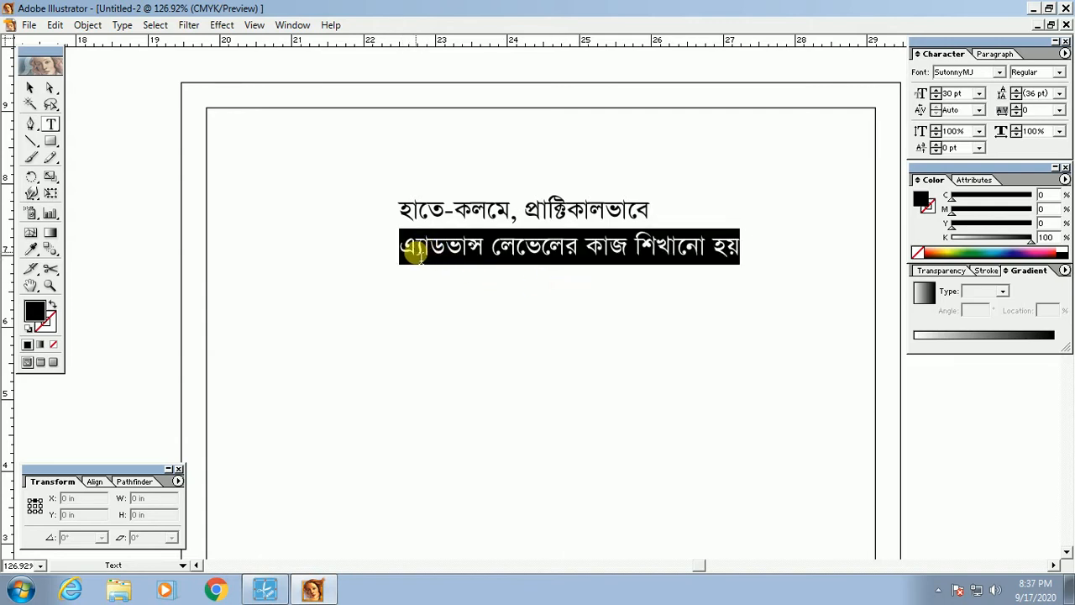
left_click(509, 243, "ctrl")
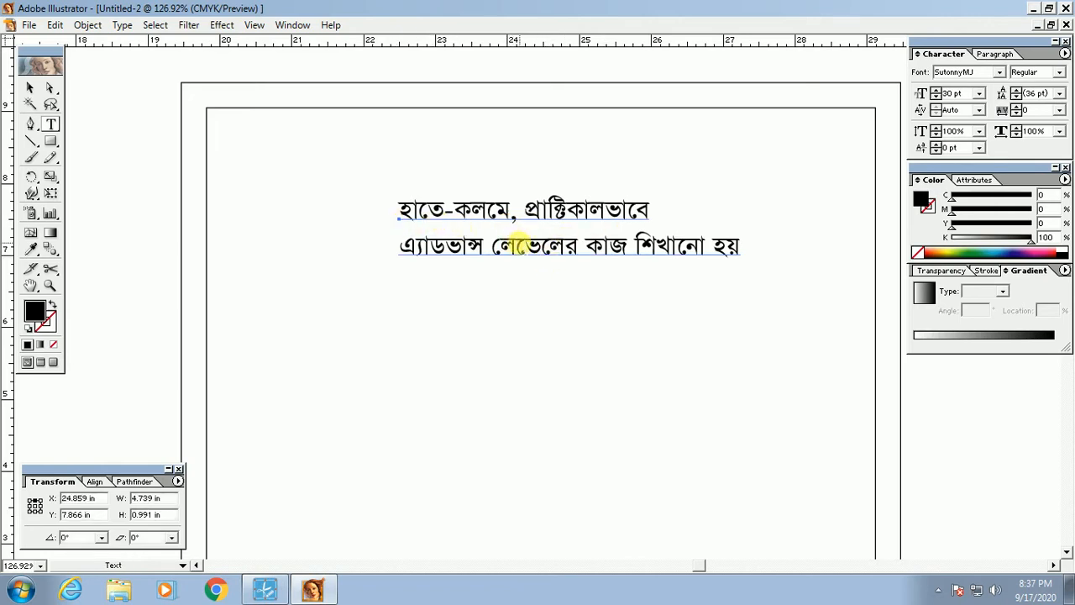
left_click_drag(412, 209, 651, 210)
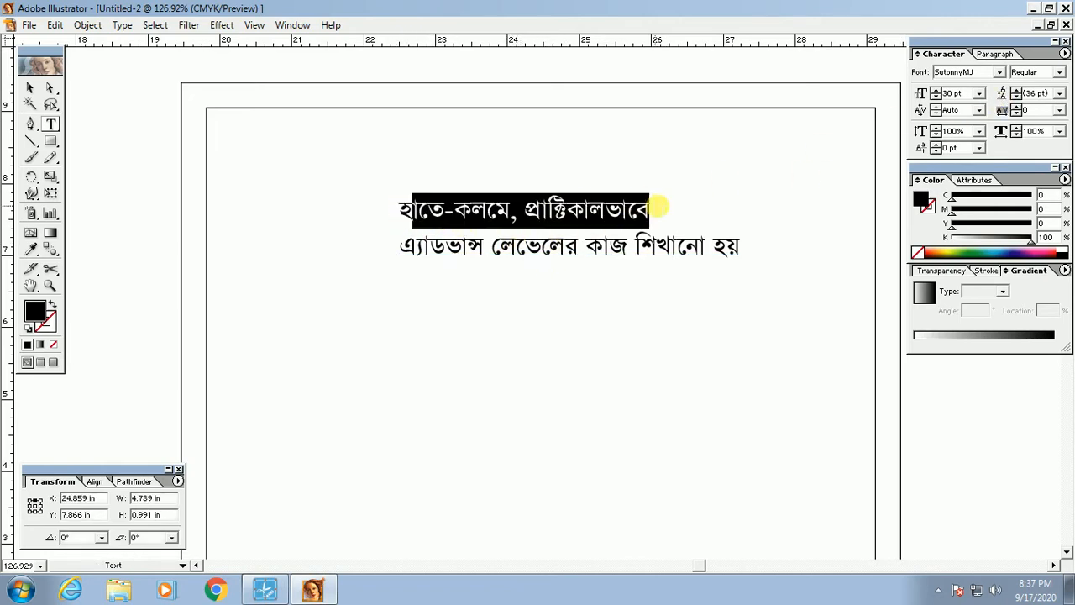
left_click_drag(391, 247, 739, 252)
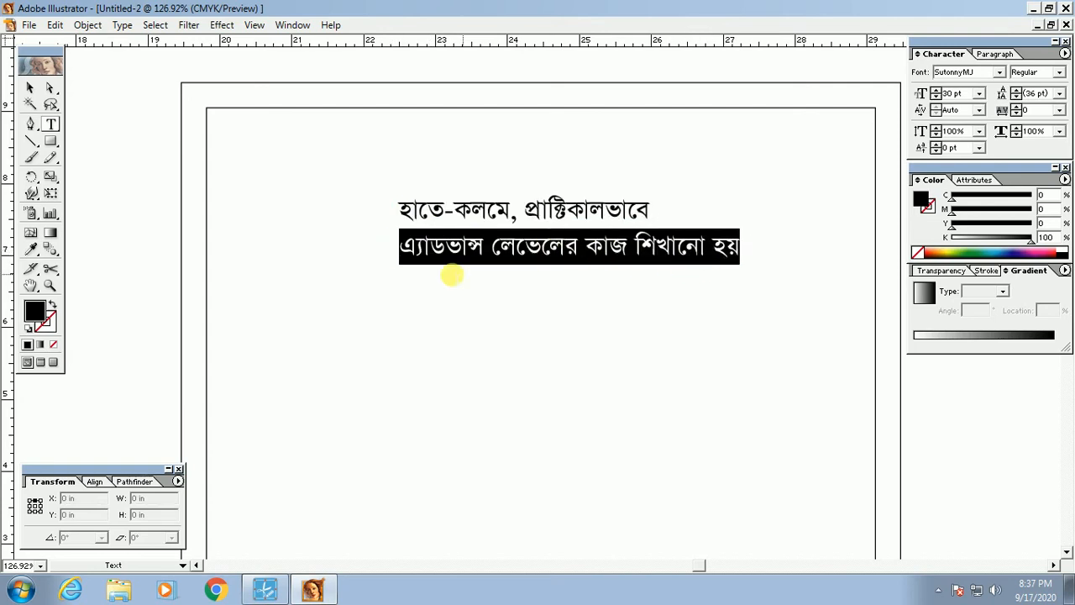
left_click(677, 247)
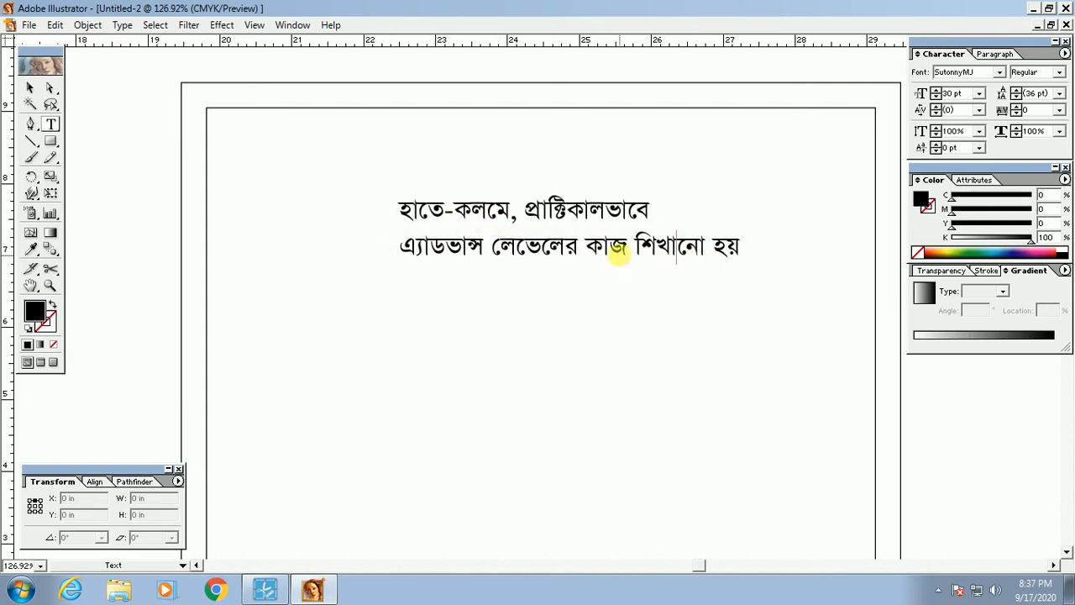
left_click(508, 247, "ctrl")
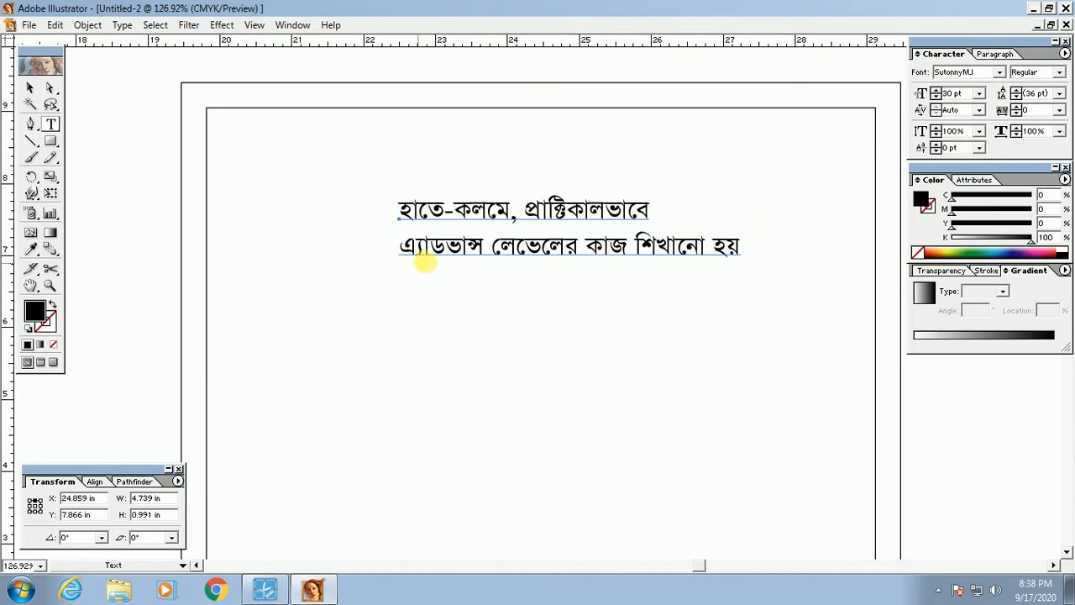
left_click(997, 53)
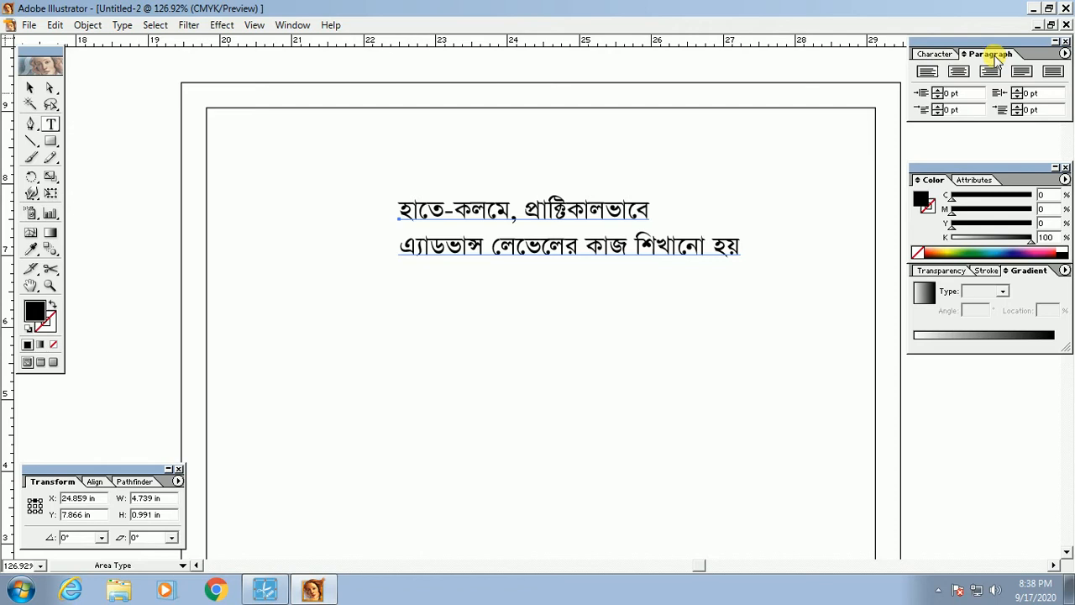
left_click(944, 54)
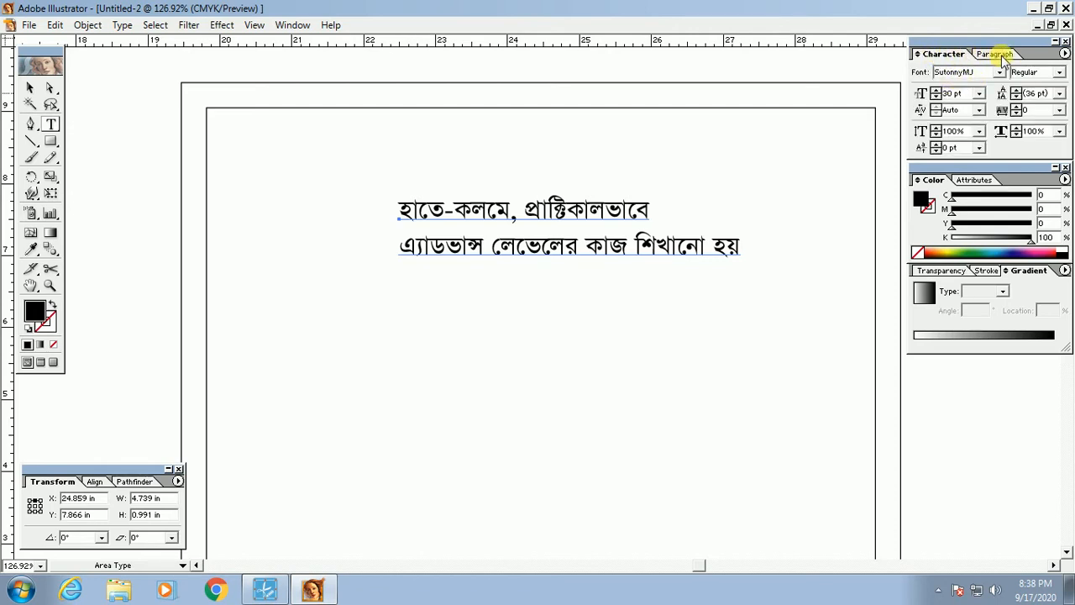
left_click(1000, 55)
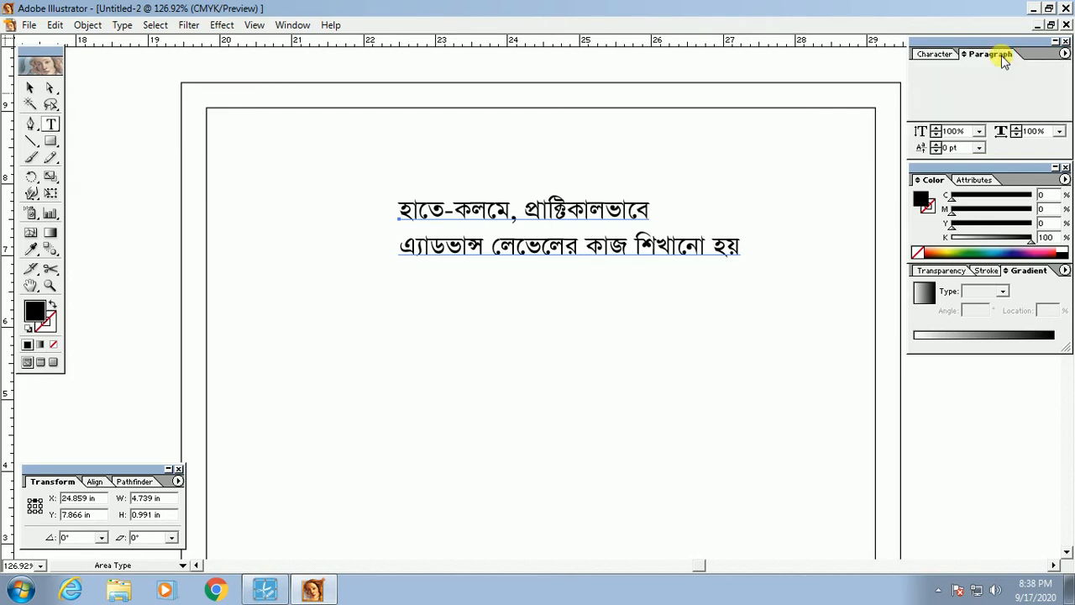
key("ctrl+t")
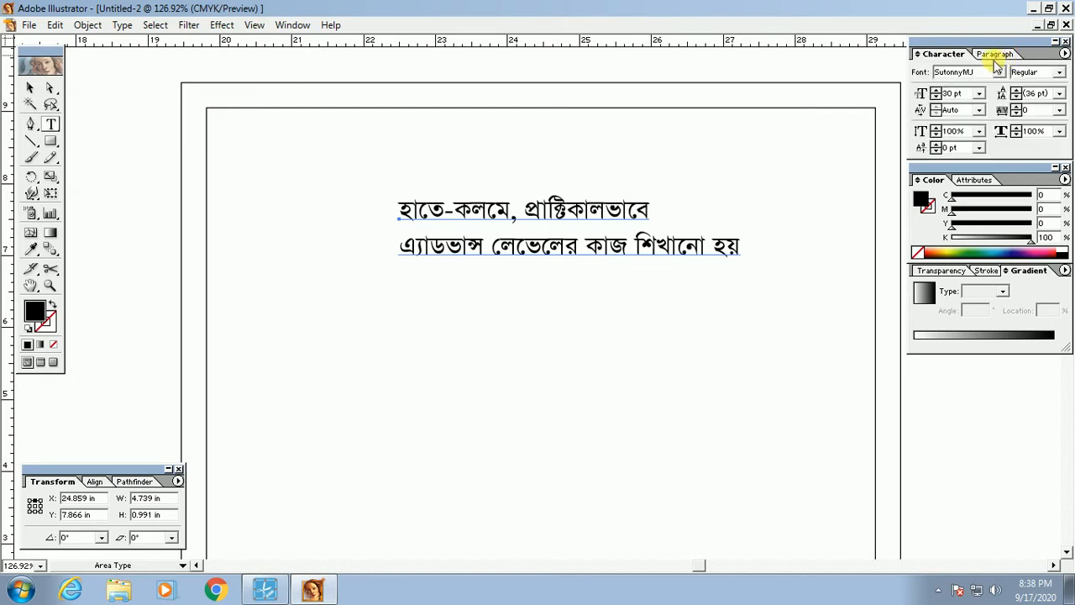
left_click(998, 55)
key("ctrl+t")
left_click(996, 55)
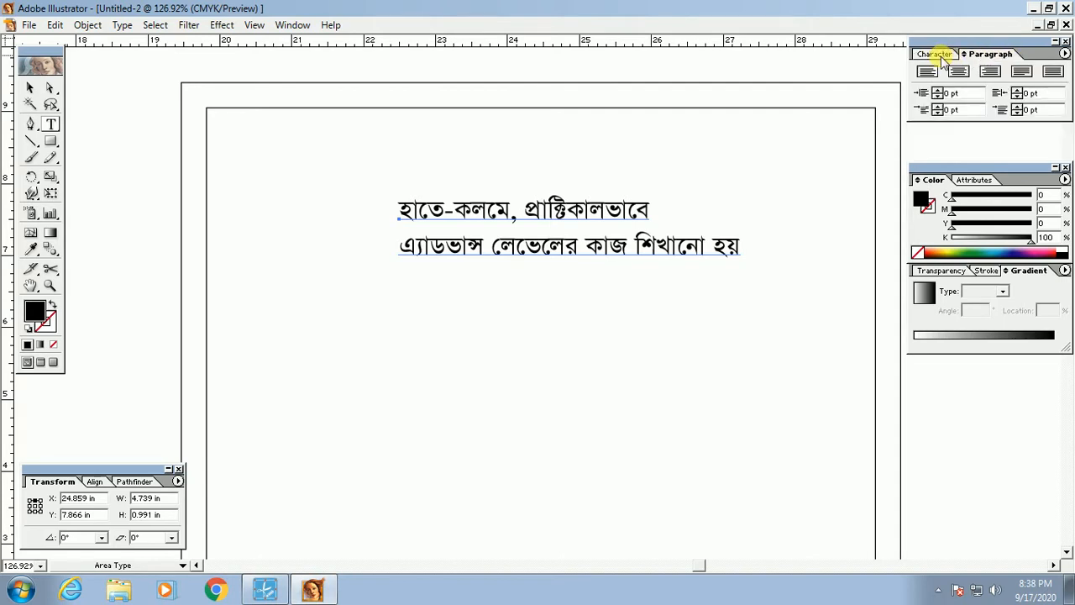
left_click(942, 56)
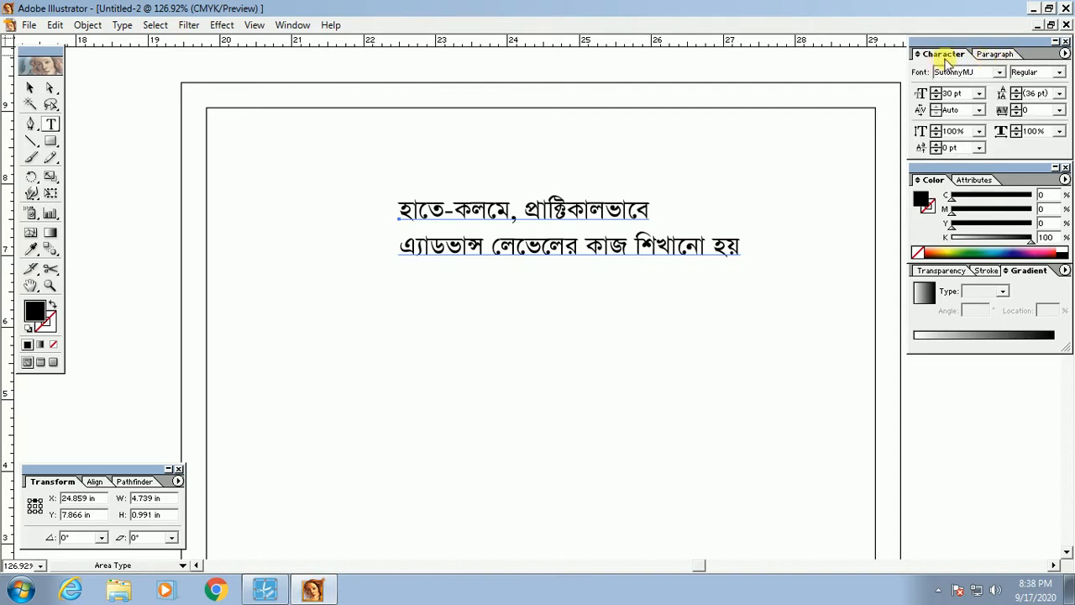
left_click(996, 54)
left_click(941, 54)
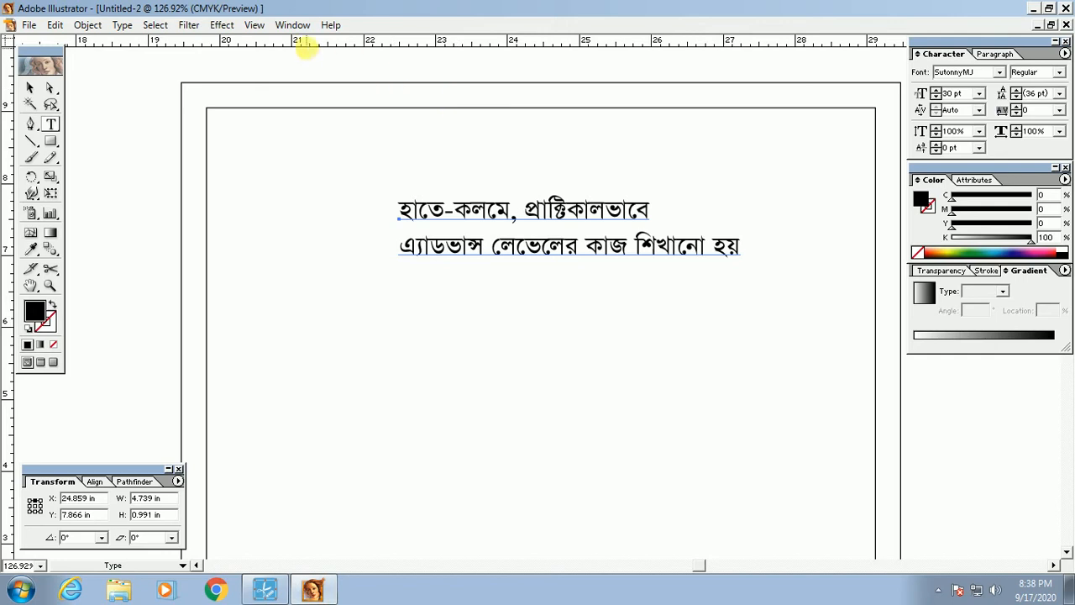
left_click(293, 25)
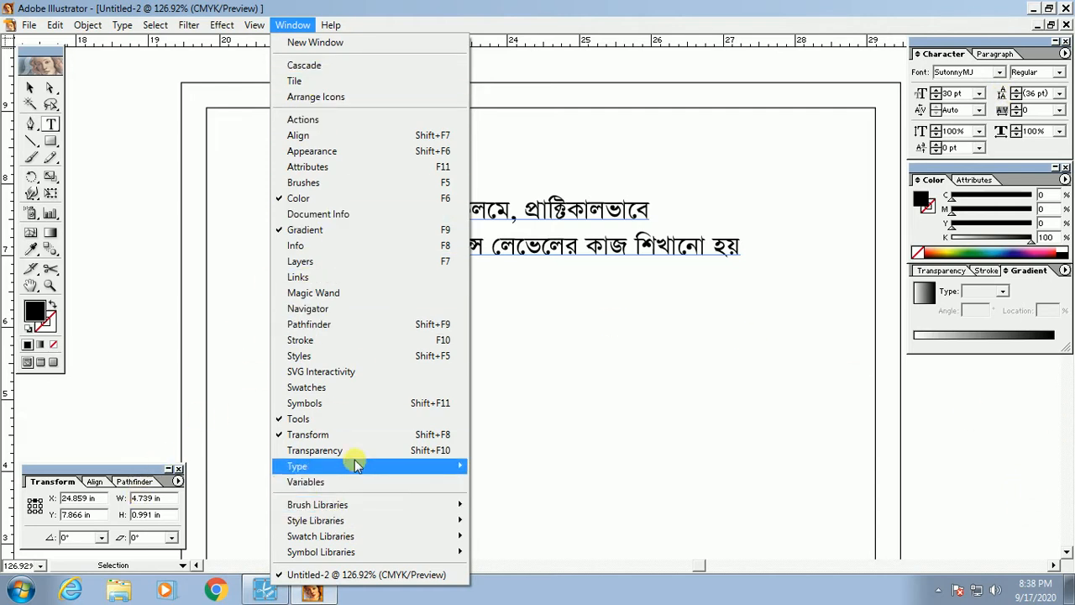
mouse_move(348, 466)
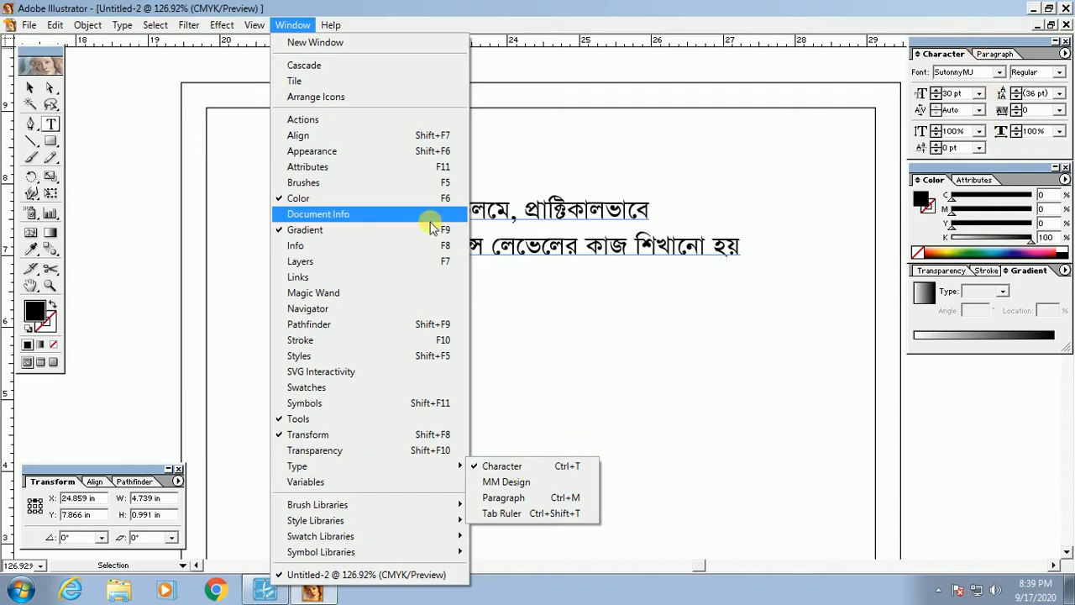
left_click(557, 222)
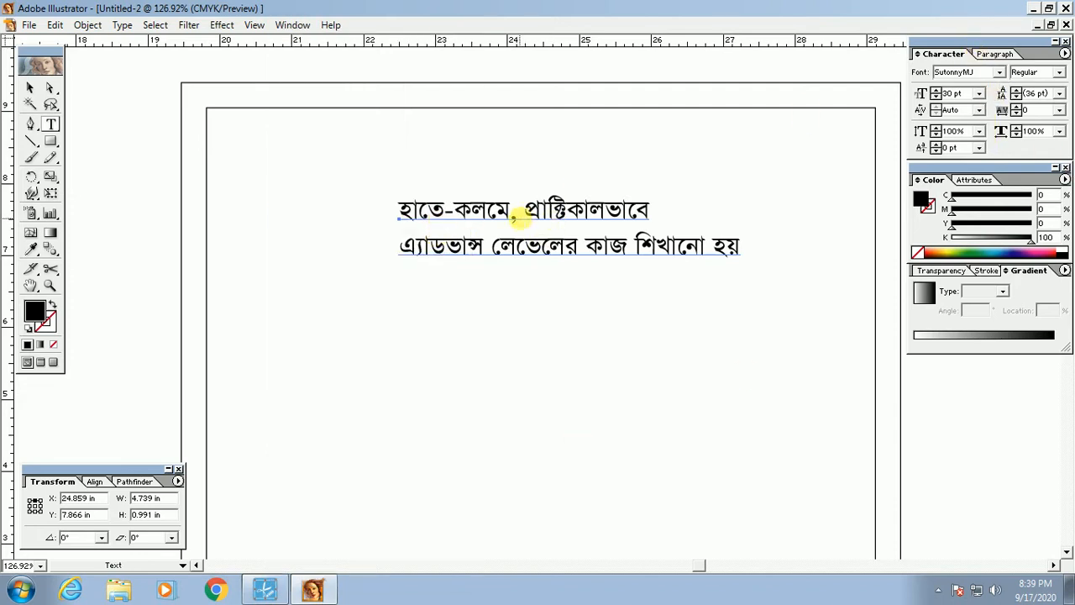
Step: Show the paragraph alignment options and drag the text block into the upper right area
left_click(30, 88)
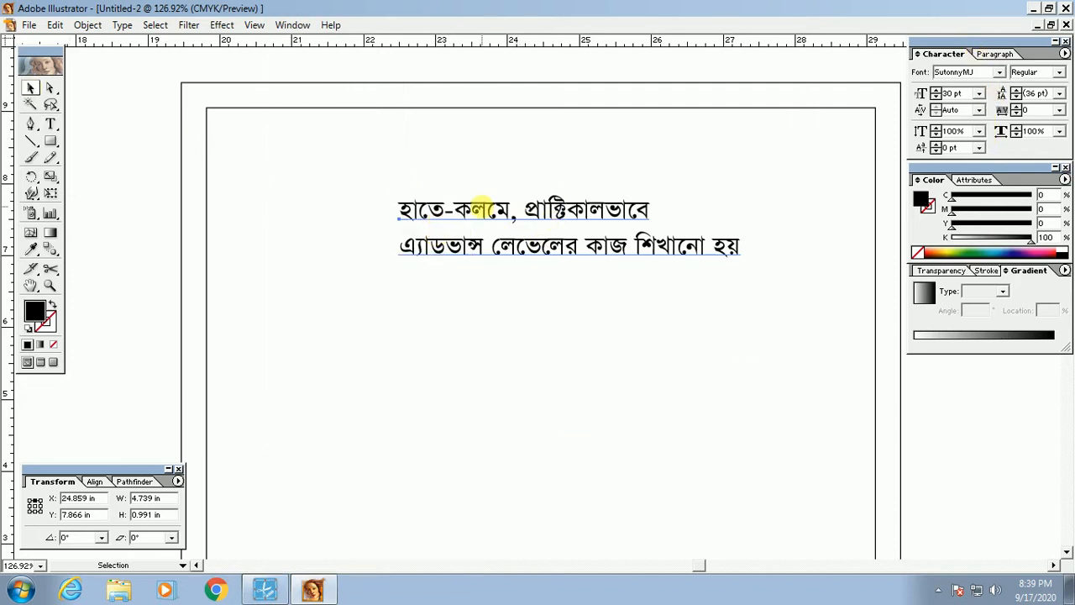
left_click(995, 54)
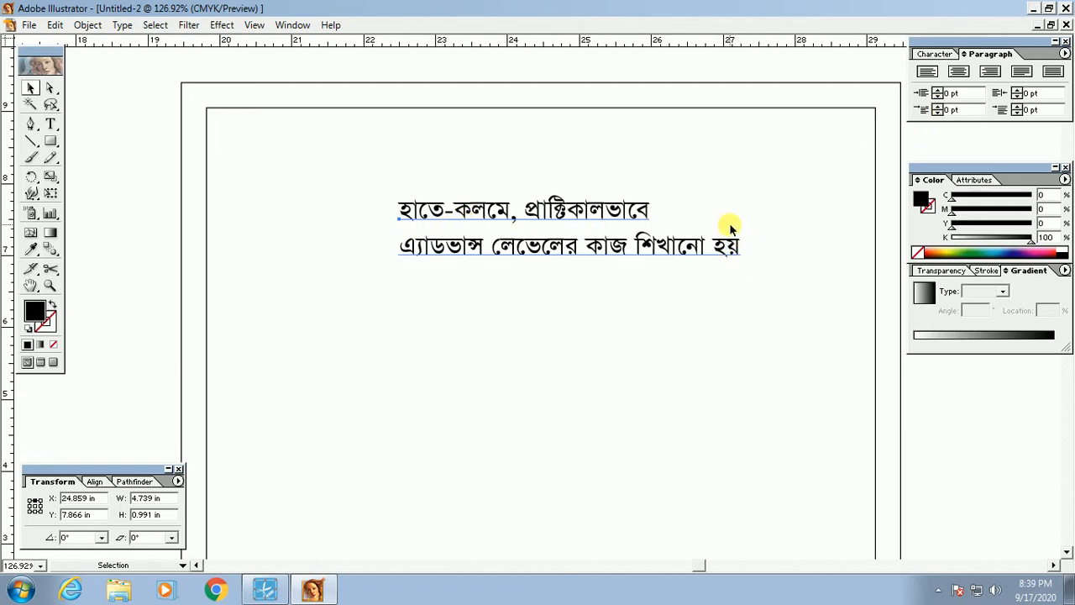
left_click(971, 75)
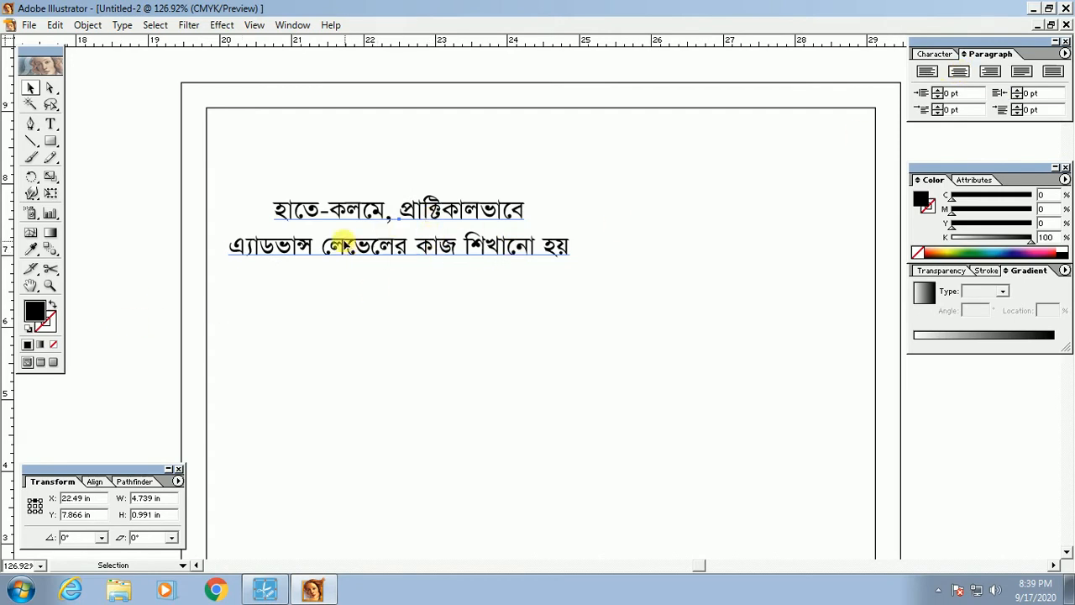
left_click_drag(345, 243, 427, 211)
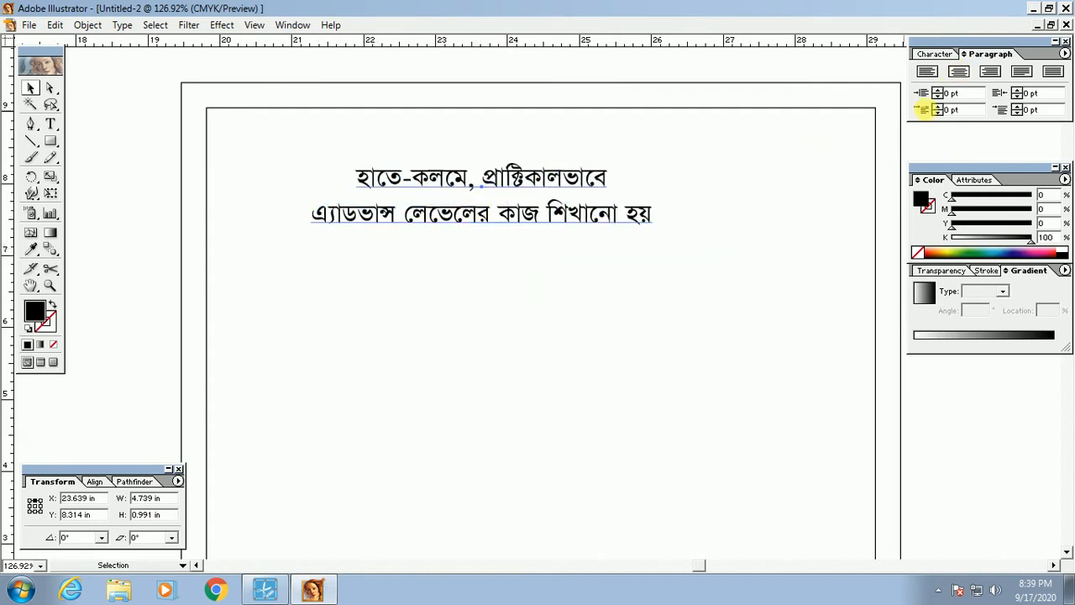
left_click(1002, 80)
left_click_drag(414, 194, 669, 193)
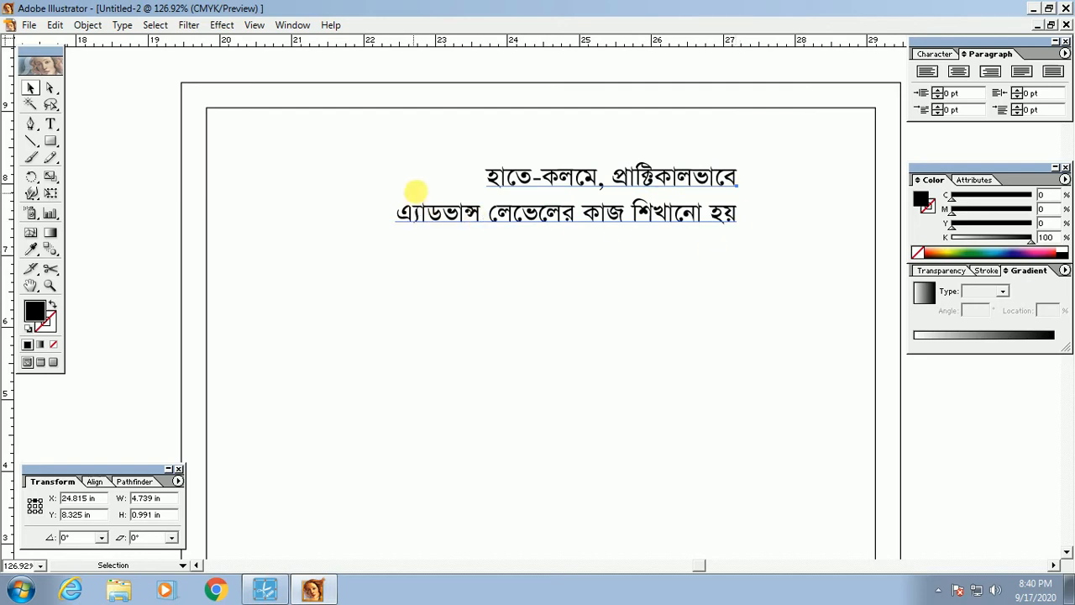
left_click_drag(676, 189, 594, 182)
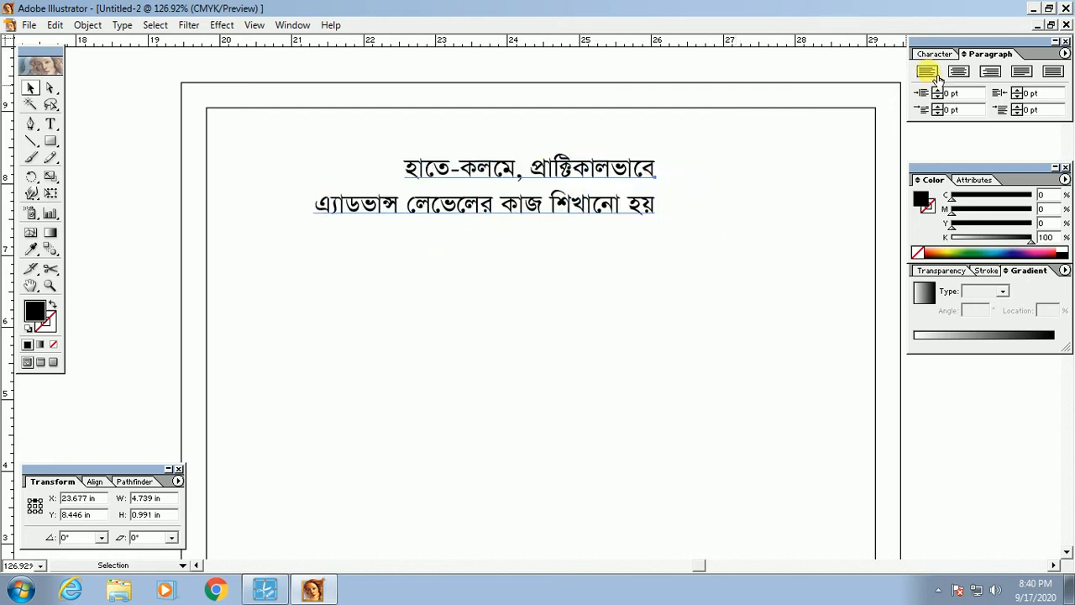
Step: Try each alignment option and settle on centre alignment for the two lines
left_click(927, 72)
left_click(959, 72)
left_click(991, 73)
left_click(1021, 72)
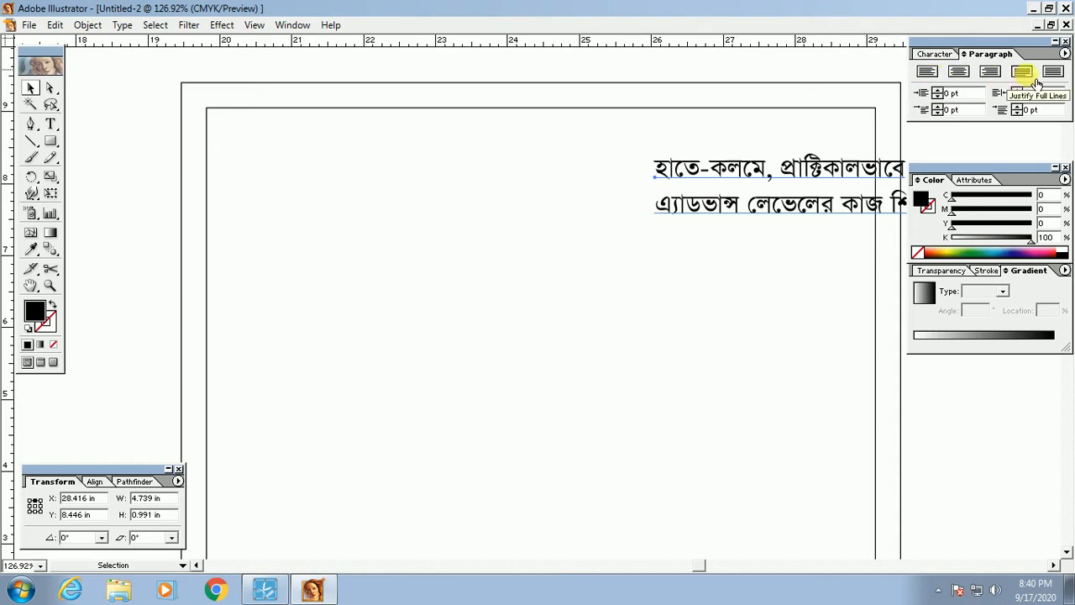
left_click(968, 83)
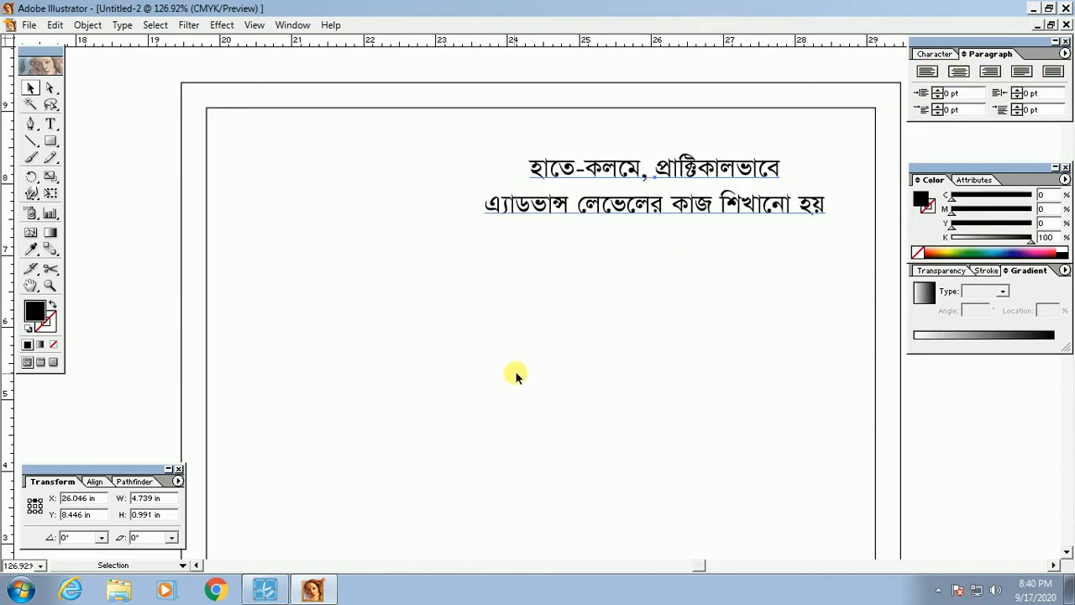
left_click(568, 346)
scroll(539, 365, "up", 2)
Step: Move the two-line heading to the top centre, just below the inner frame's edge
left_click_drag(464, 208, 375, 154)
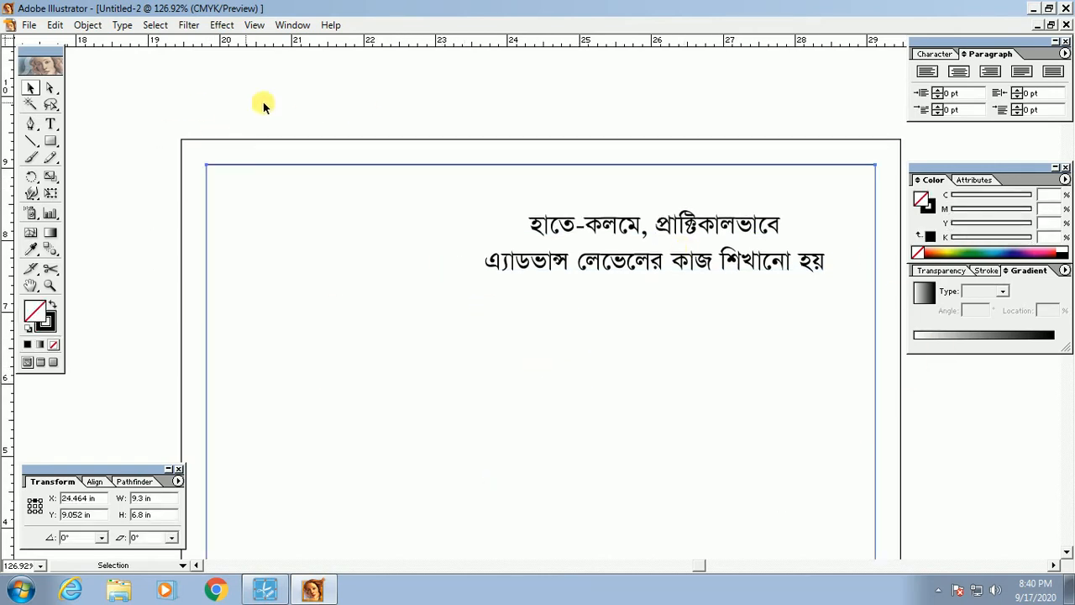
left_click_drag(770, 383, 751, 309)
left_click(601, 345, "ctrl+alt")
left_click_drag(588, 344, 623, 381)
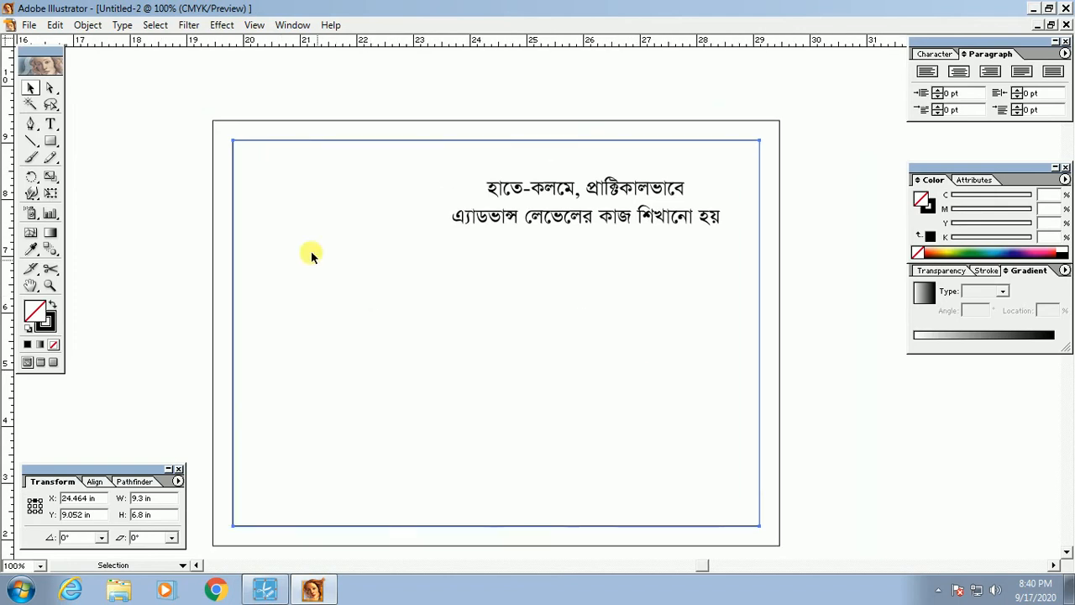
left_click_drag(547, 204, 463, 175)
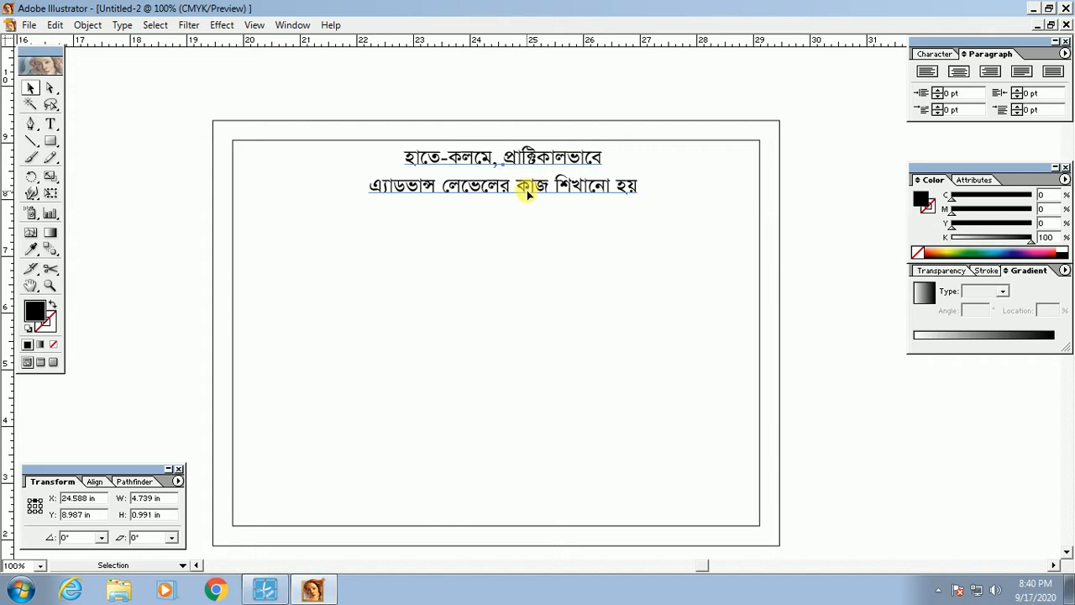
left_click(327, 278)
Step: Marquee-select both rectangles of the double-line frame
left_click_drag(320, 171, 263, 131)
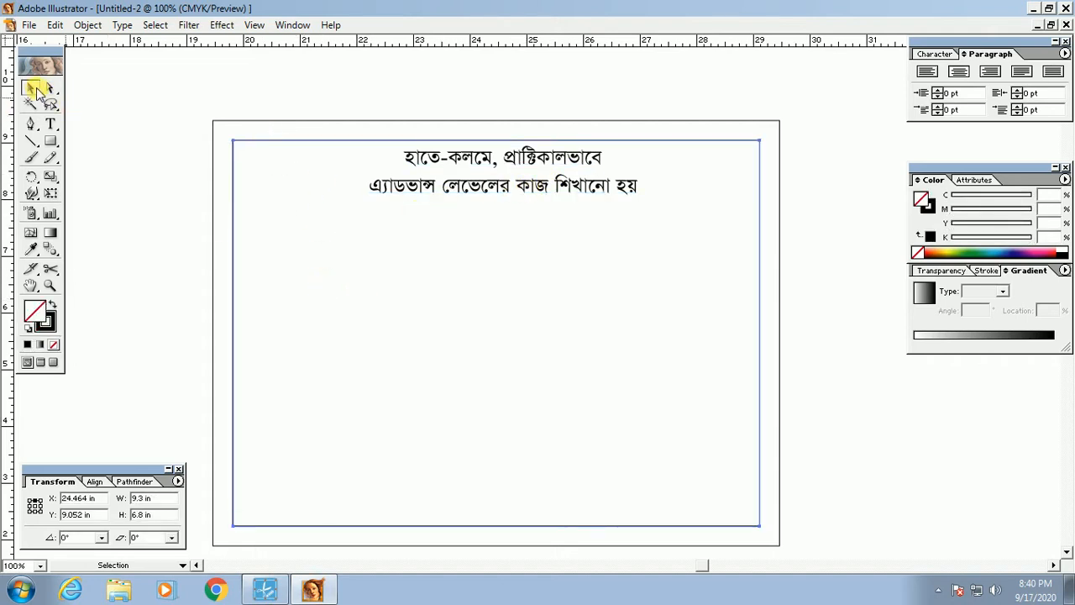
left_click_drag(151, 104, 319, 192)
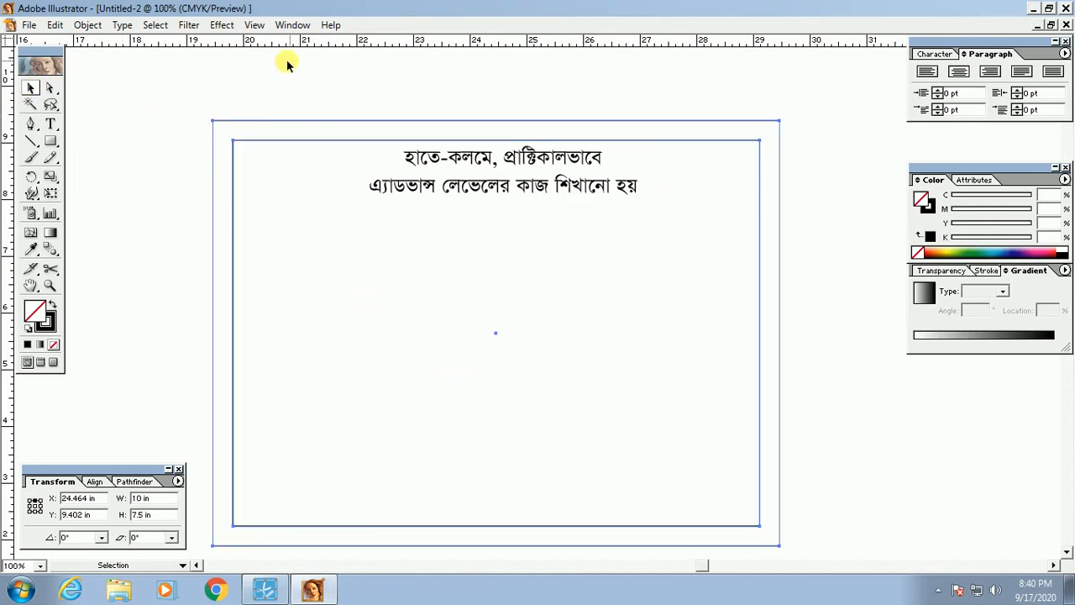
left_click(252, 26)
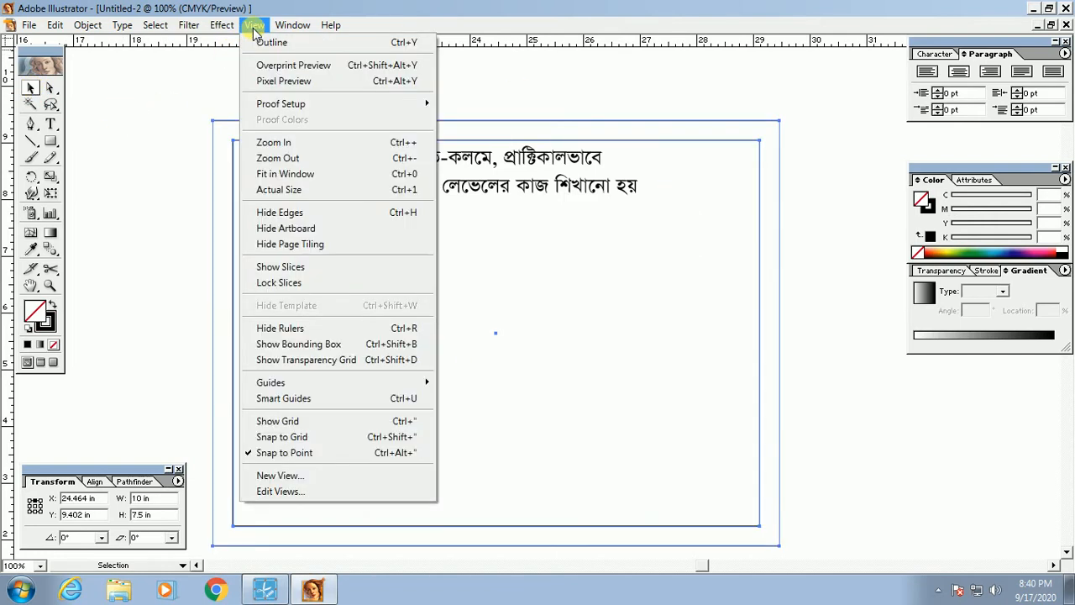
Step: Turn on View > Show Bounding Box, toggling it off and on once
left_click(451, 97)
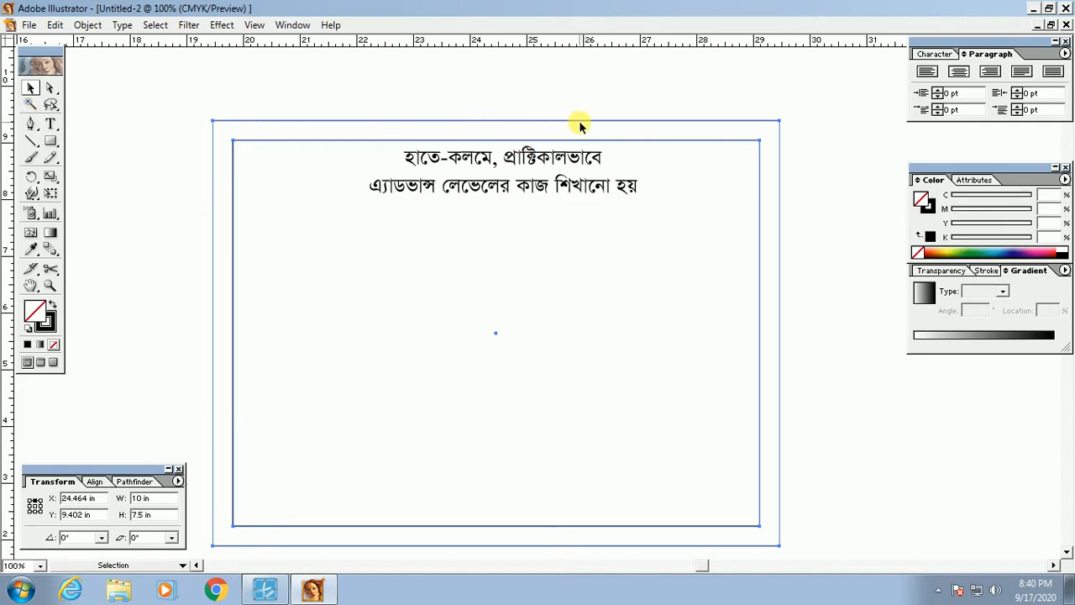
left_click(255, 26)
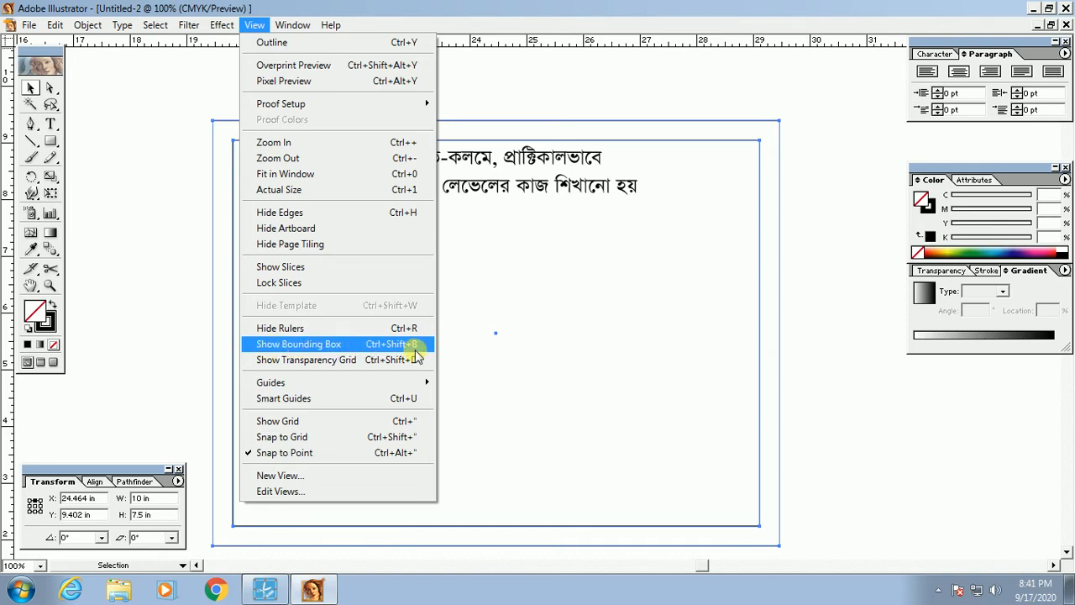
left_click(283, 344)
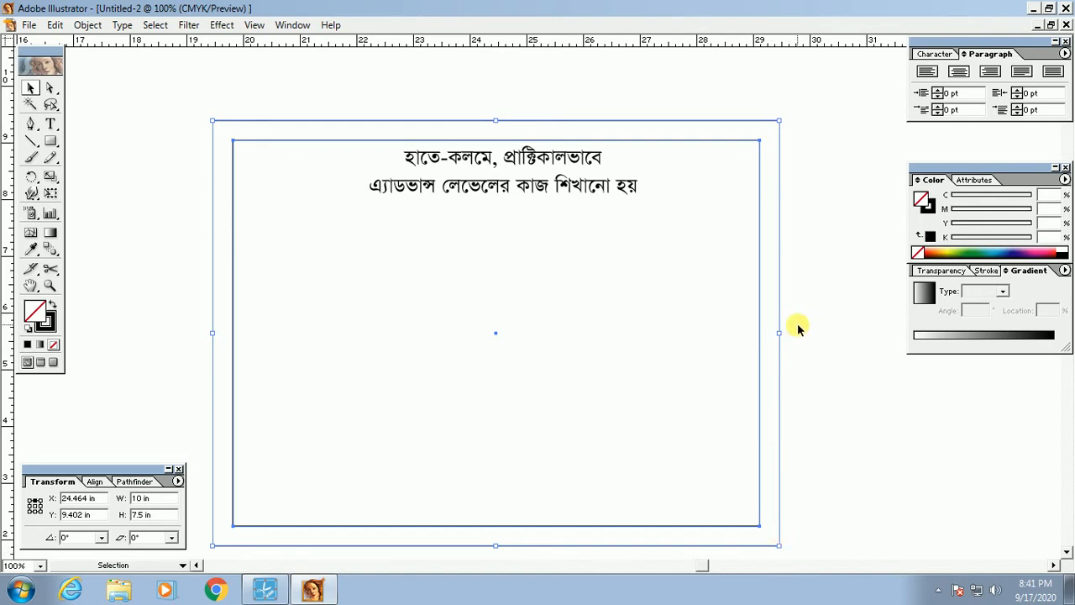
left_click(254, 24)
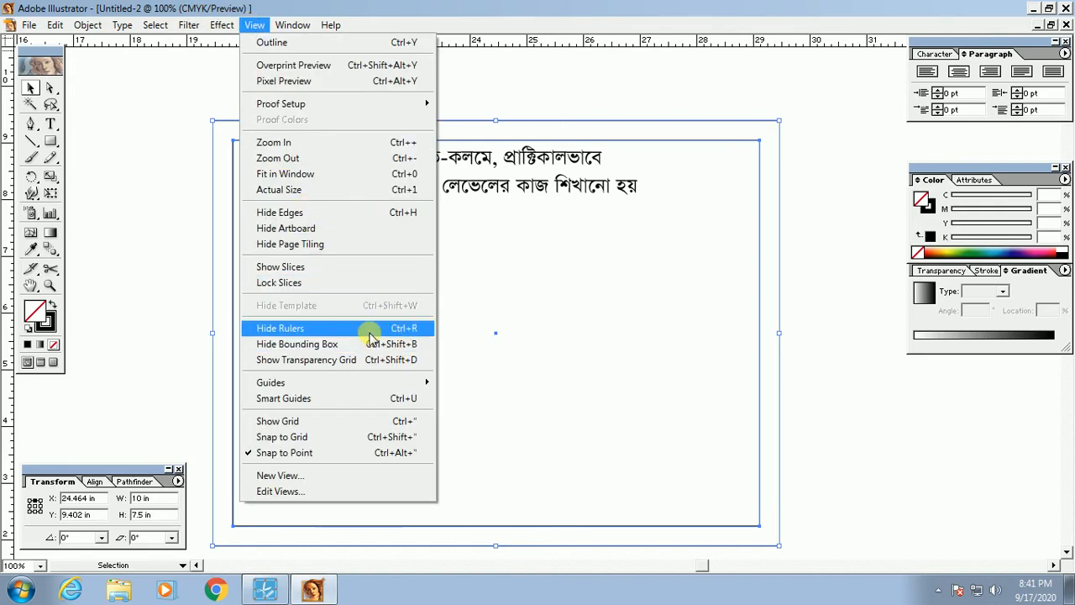
left_click(284, 350)
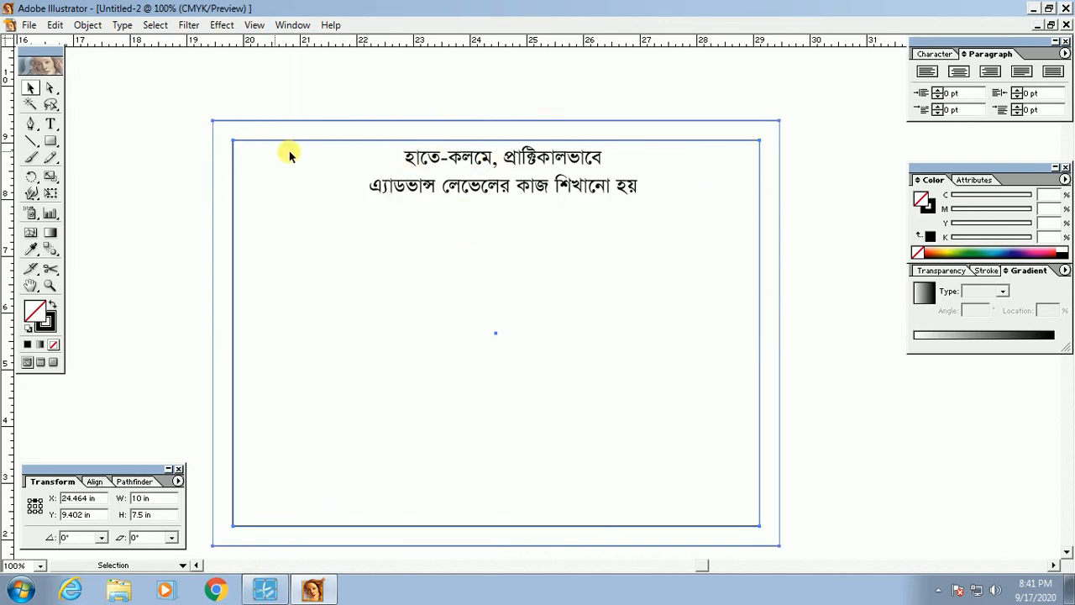
left_click(254, 25)
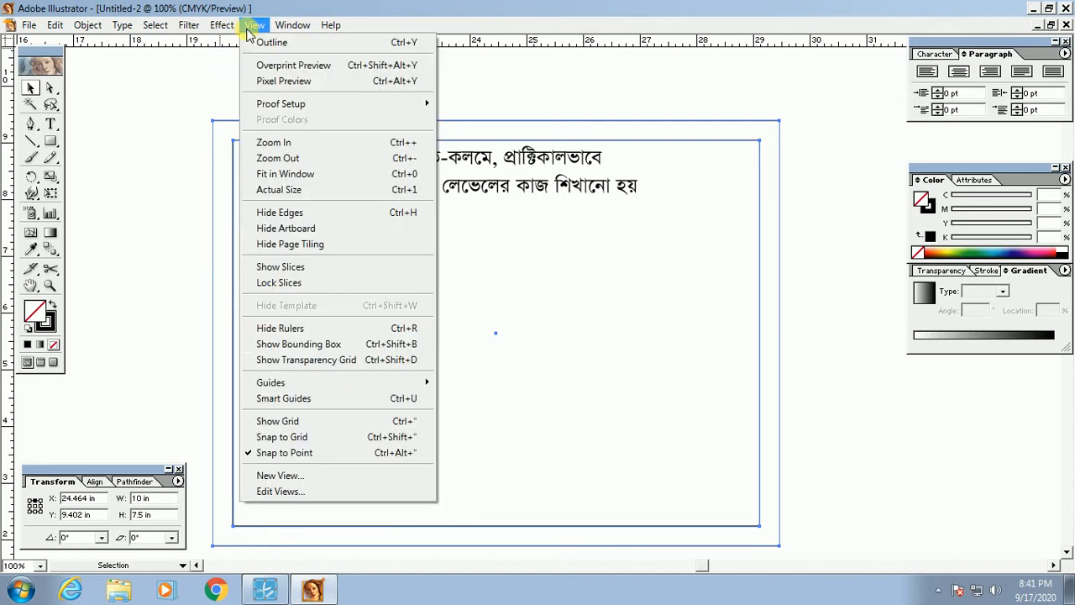
left_click(290, 344)
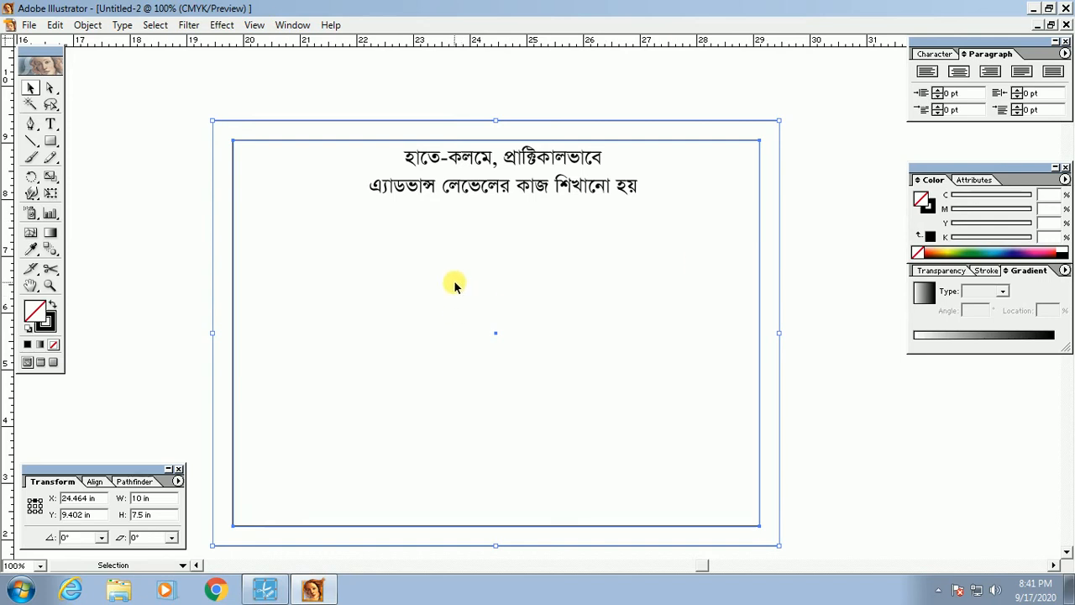
Step: Select the large frame rectangle and start pulling a guide from the top ruler
left_click(322, 199)
left_click(504, 161)
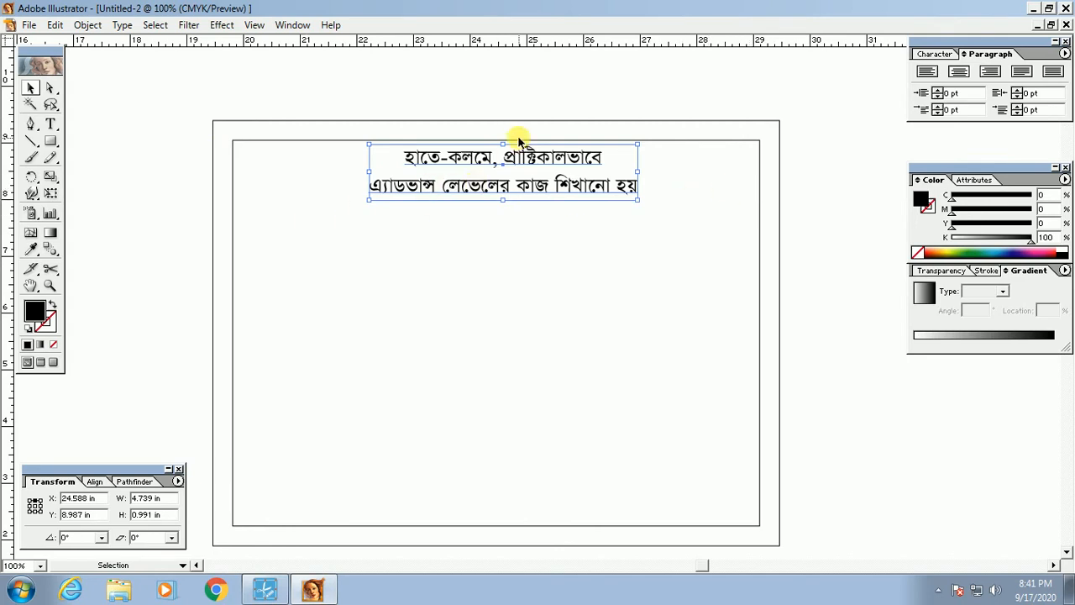
left_click(323, 179)
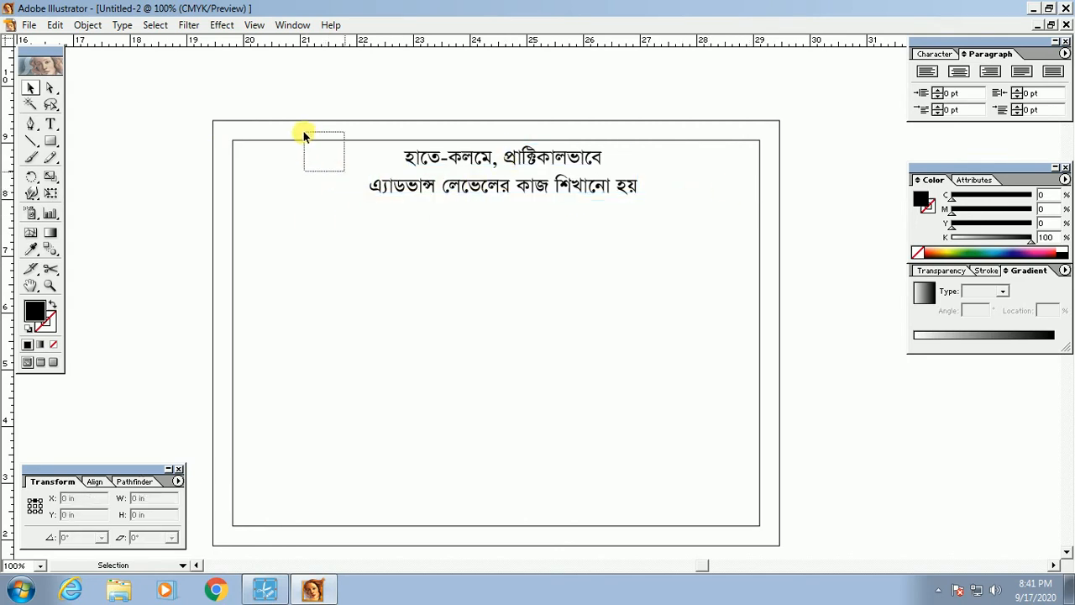
left_click_drag(303, 131, 302, 131)
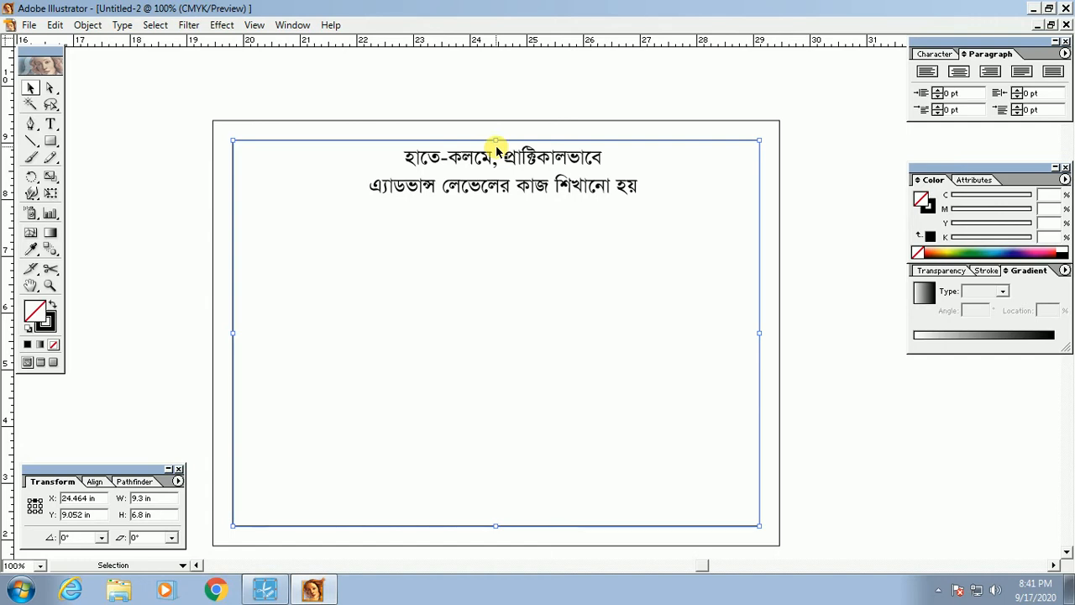
mouse_move(502, 42)
left_mouse_down()
mouse_move(500, 110)
mouse_move(504, 47)
left_mouse_up()
left_click_drag(514, 46, 497, 151)
Step: Place a vertical guide at the frame's centre and nudge the heading onto it
key("alt")
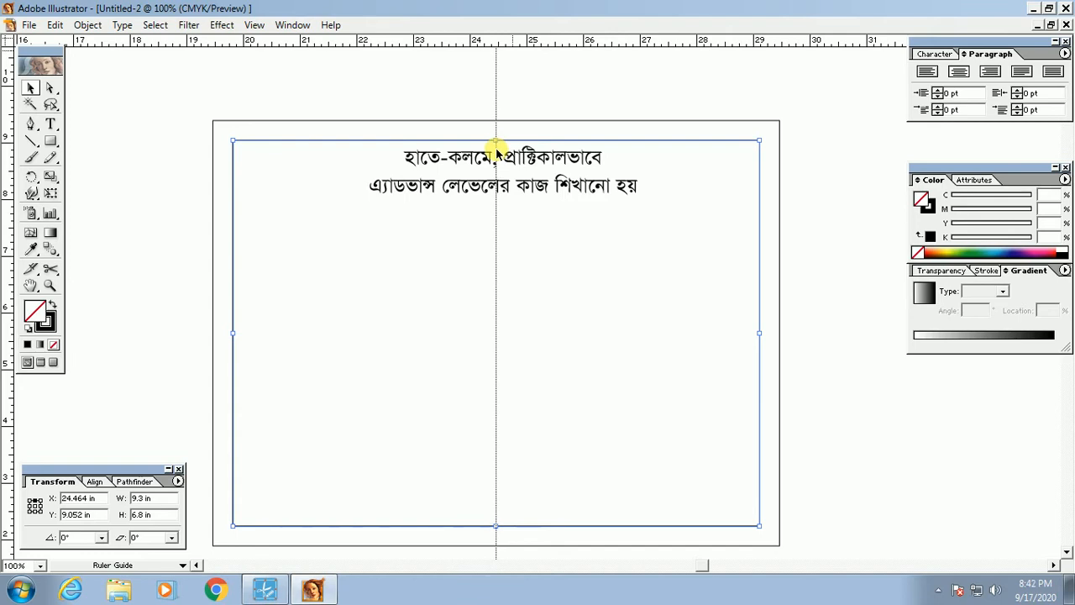
left_click(590, 304)
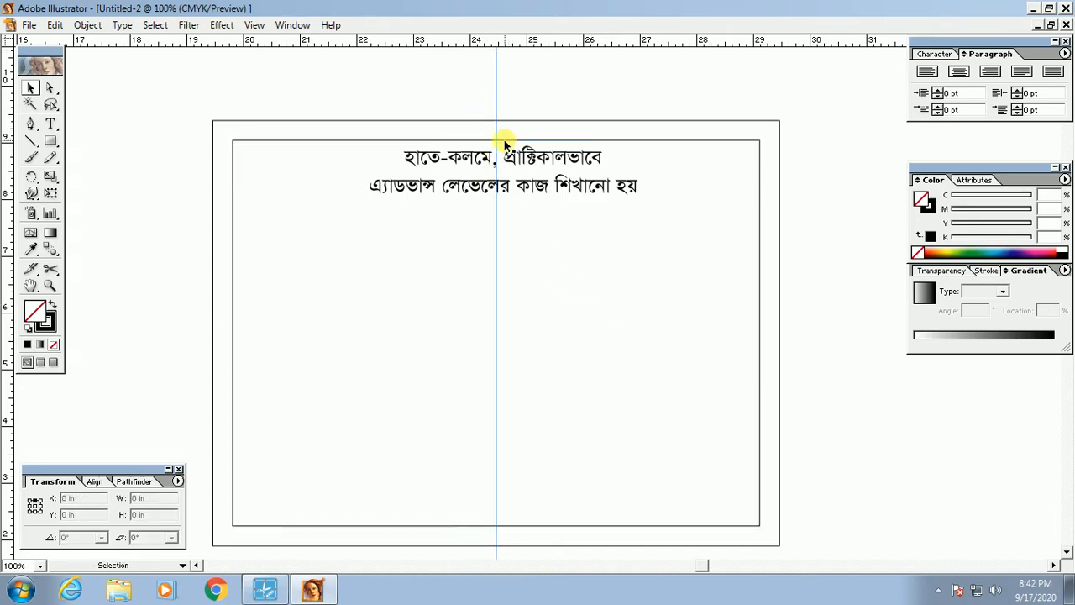
left_click_drag(806, 221, 701, 278)
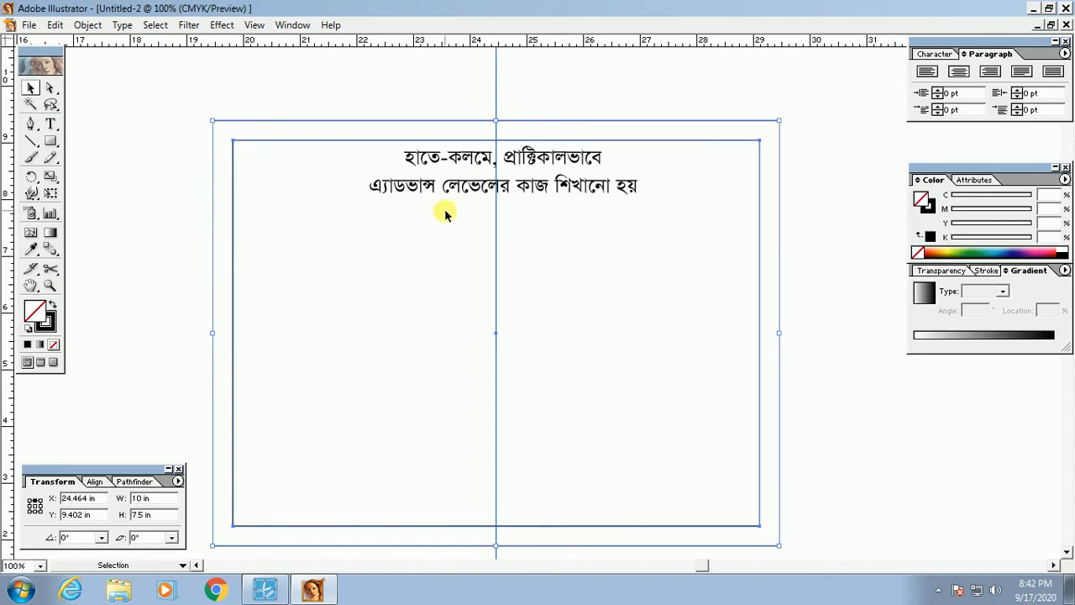
left_click(494, 163)
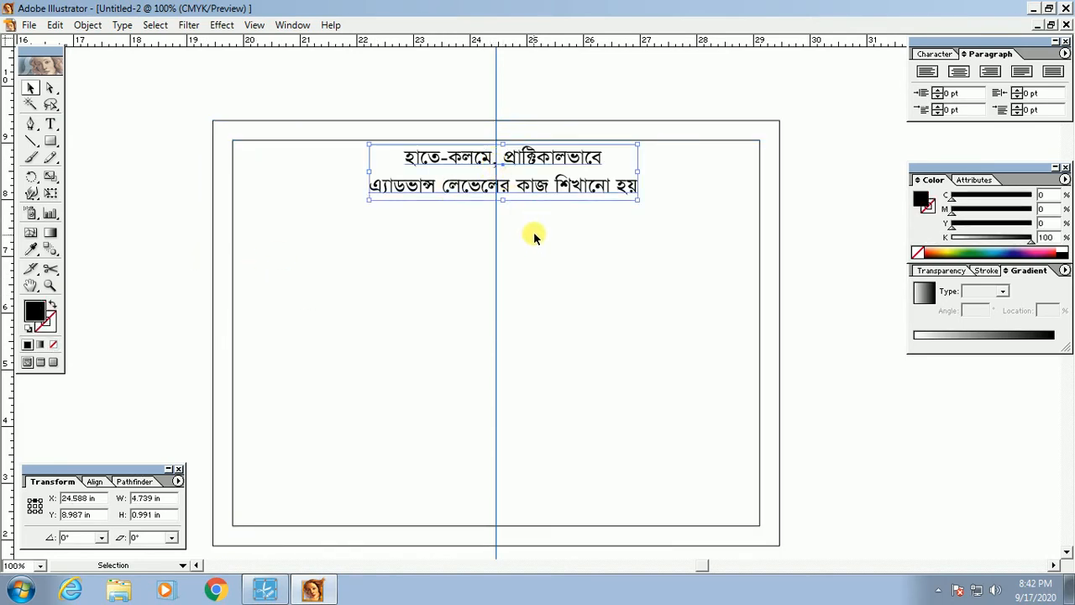
key("ctrl+space")
left_click_drag(208, 134, 847, 299)
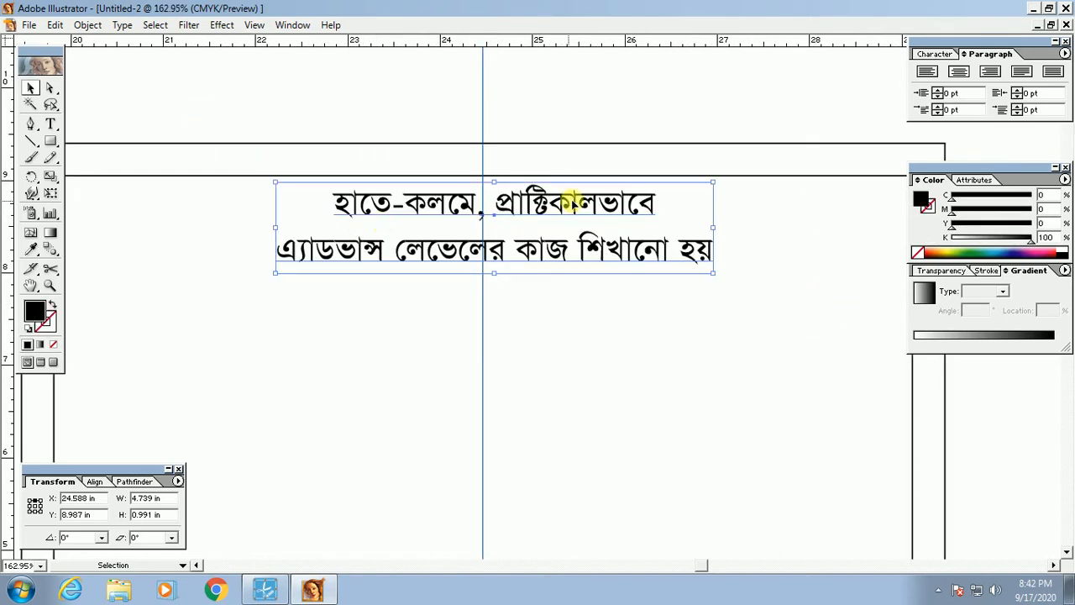
left_click_drag(524, 209, 492, 217)
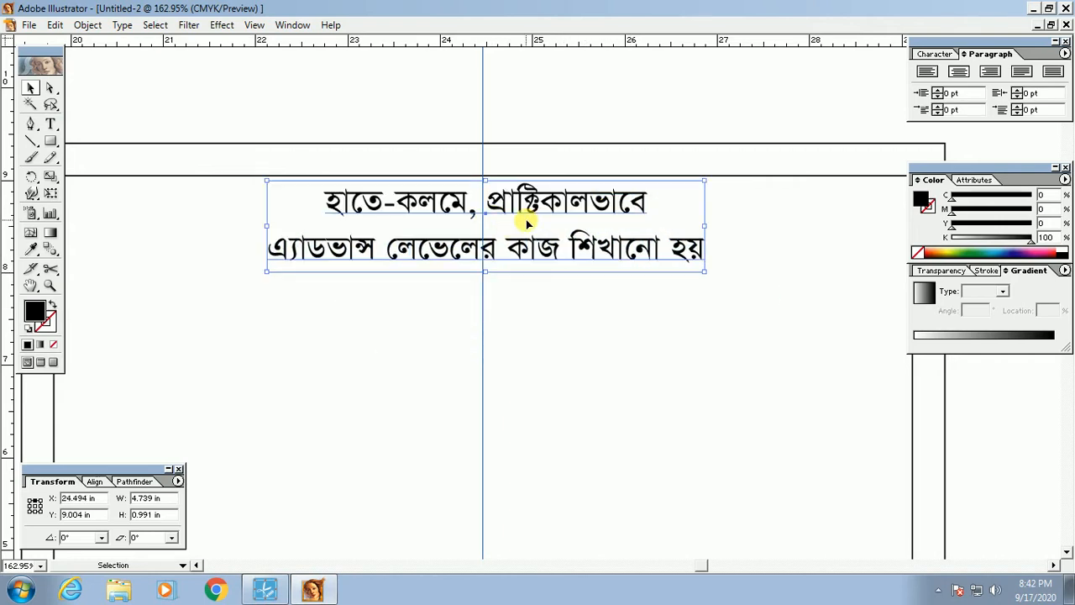
key("Left")
key("Left")
key("Left")
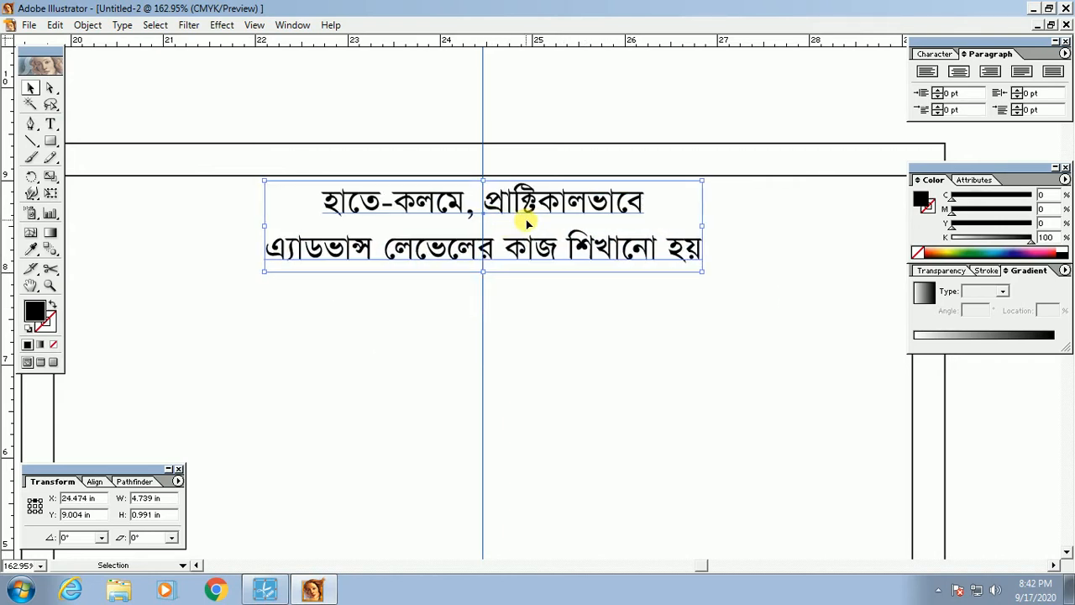
key("Up")
Step: Alt-drag a copy of the heading lower down the frame and left-align it
key("alt+Up")
key("alt+Up")
key("Tab")
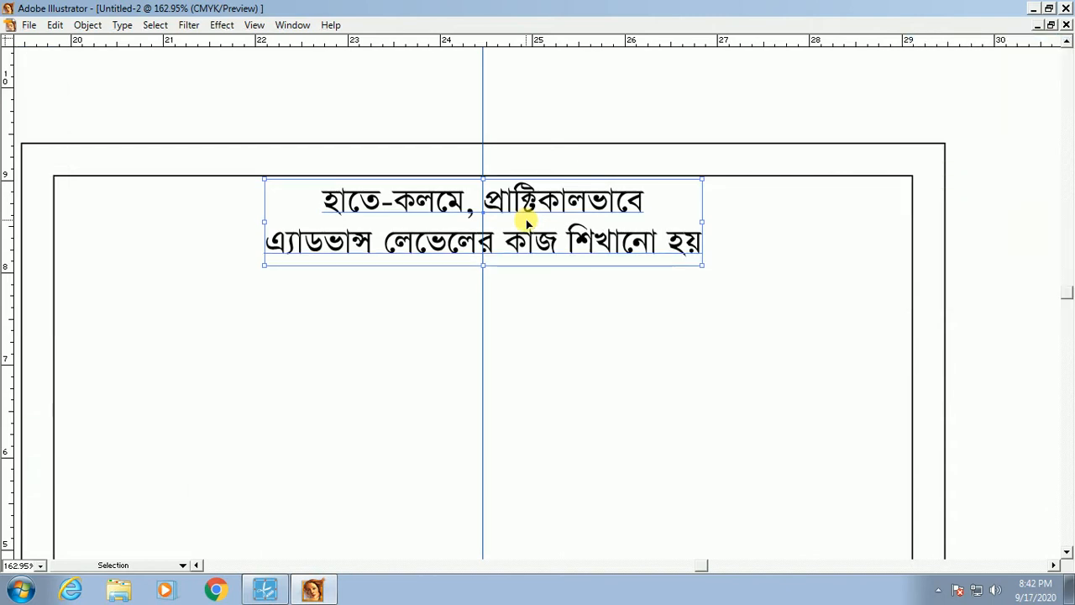
left_click(482, 231, "ctrl+alt")
left_click(614, 294, "ctrl+alt")
key("Tab")
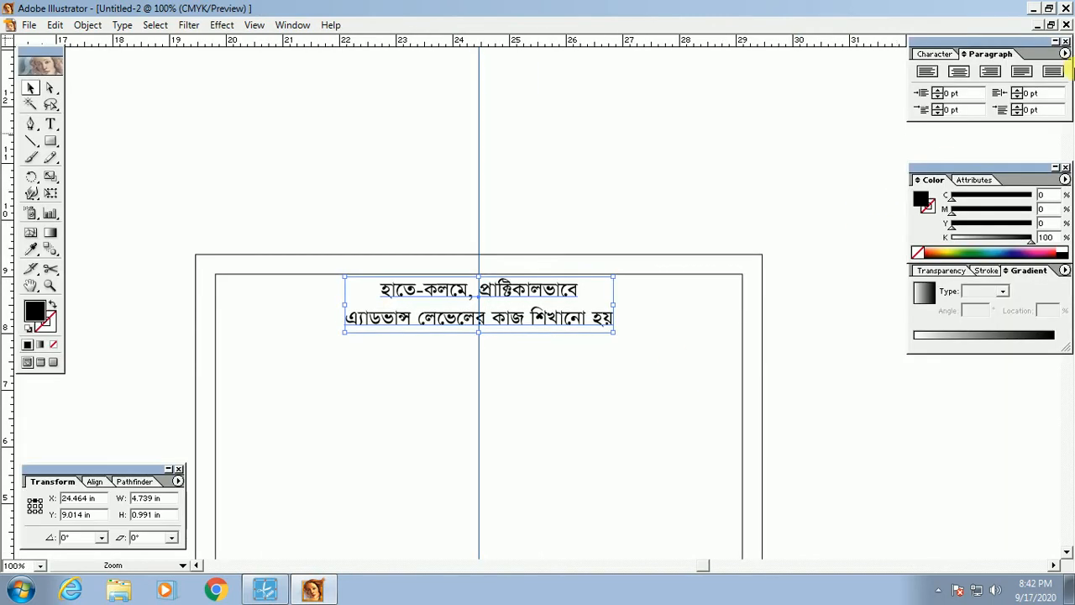
left_click(931, 54)
left_click(580, 446)
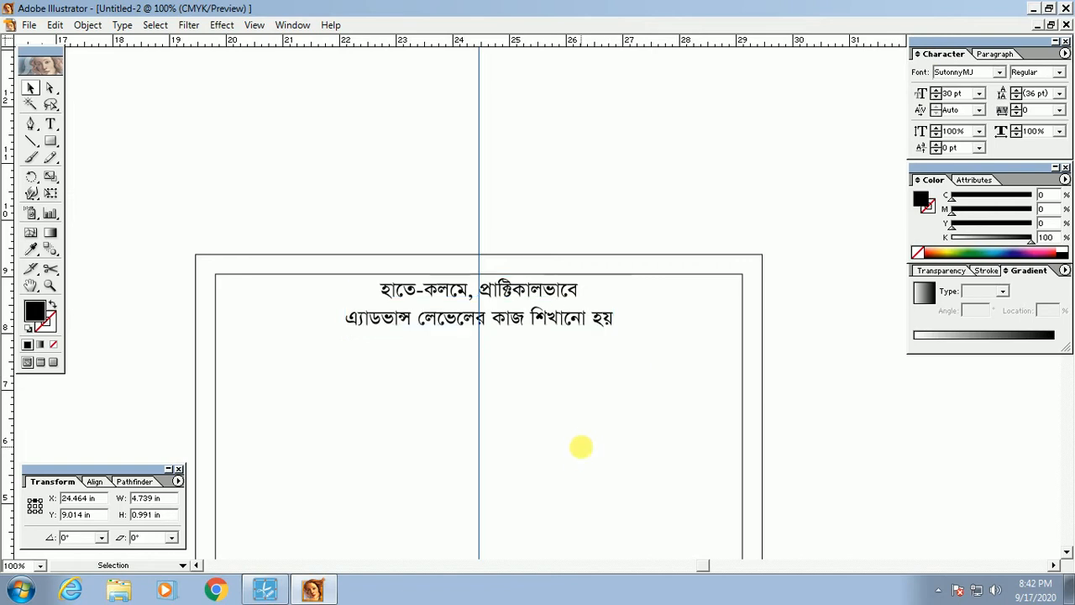
left_click_drag(580, 462, 587, 282)
left_click(504, 138)
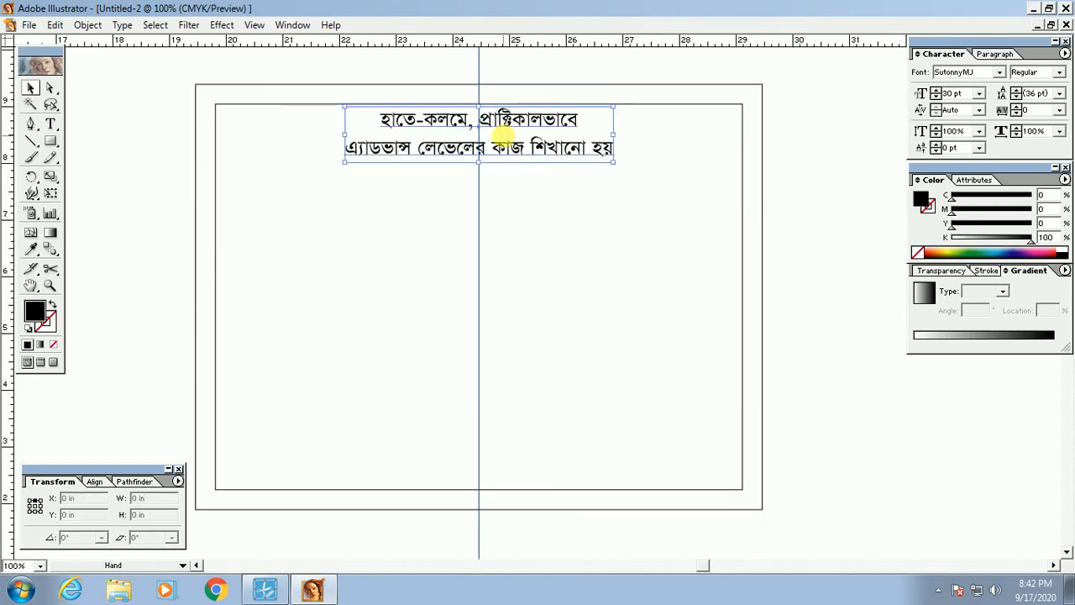
left_click(542, 261)
left_click_drag(470, 277, 527, 281)
left_click_drag(609, 211, 628, 246)
left_click(601, 169)
left_click_drag(601, 170, 368, 338)
key("ctrl+shift+l")
Step: Position the copied text on the left and select all its characters for replacement
left_click(452, 400)
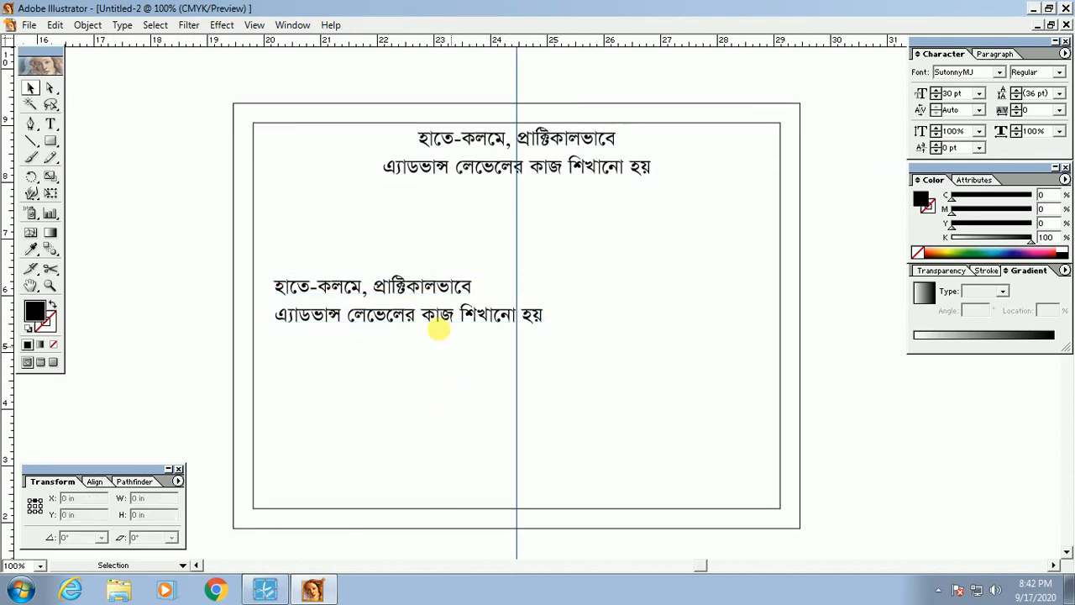
key("Tab")
key("z")
left_click_drag(162, 96, 800, 383)
left_click_drag(533, 286, 532, 378)
key("Tab")
key("t")
triple_click(369, 331)
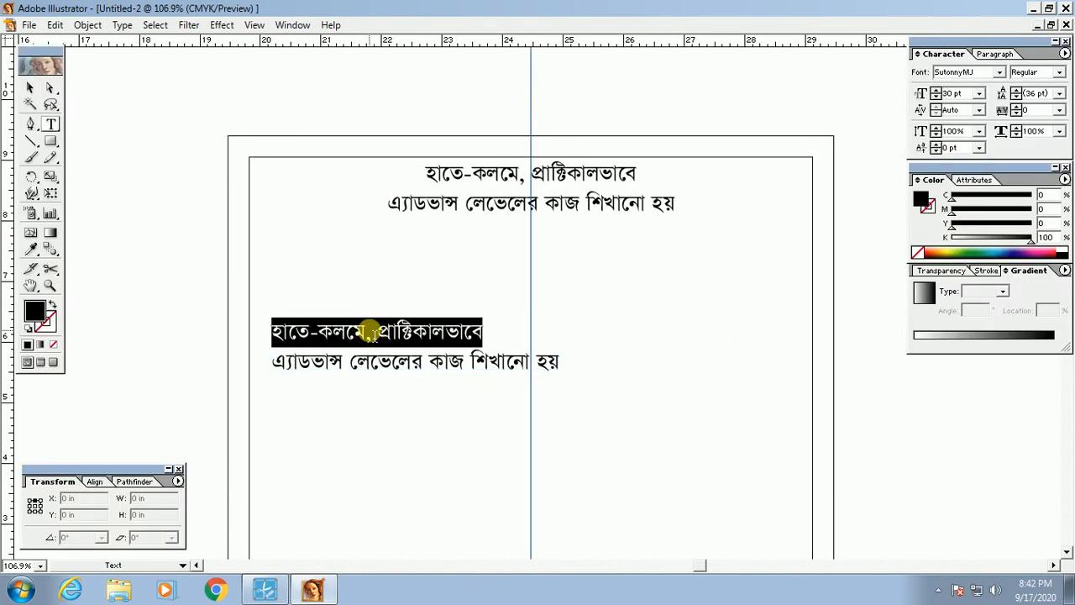
key("ctrl+a")
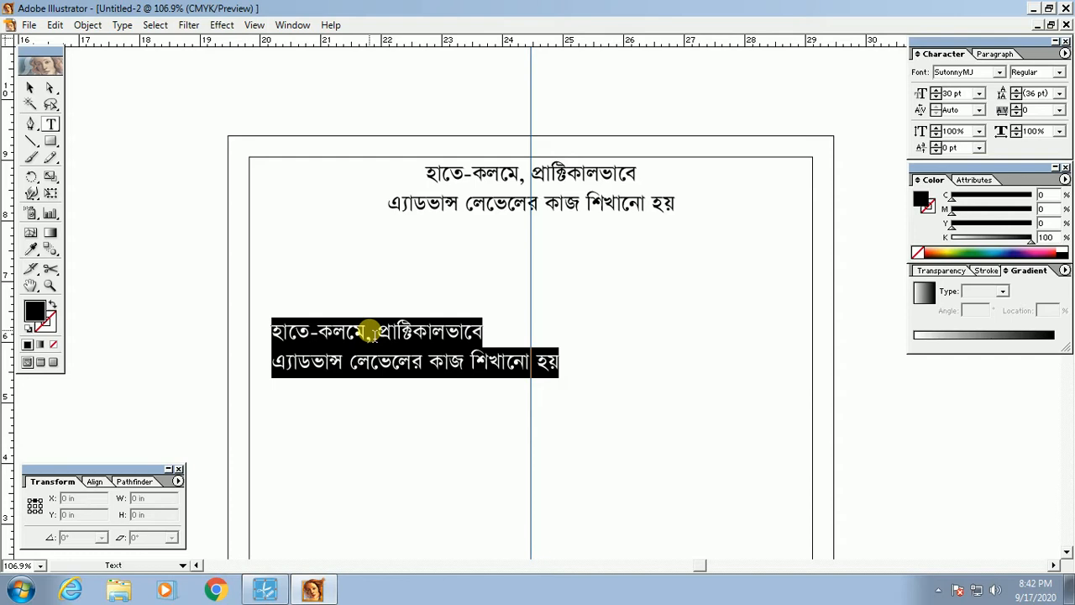
Step: Type the Bengali paragraph about printing press, packaging and online marketplace work, ending 'ছাপার কাজ'
type("আমাদের প্রতিষ্ট")
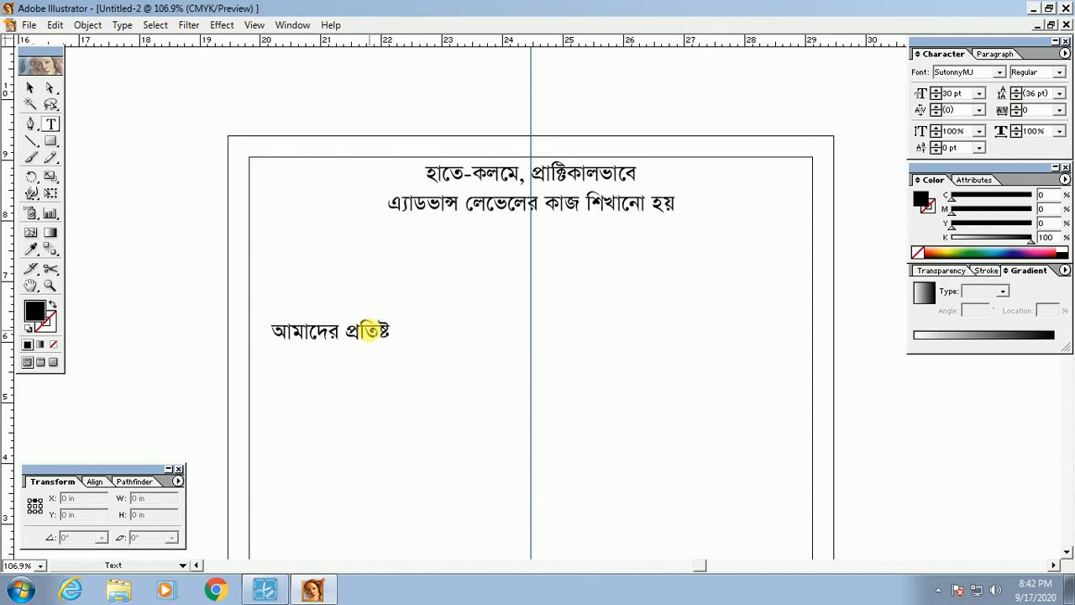
type("ানে")
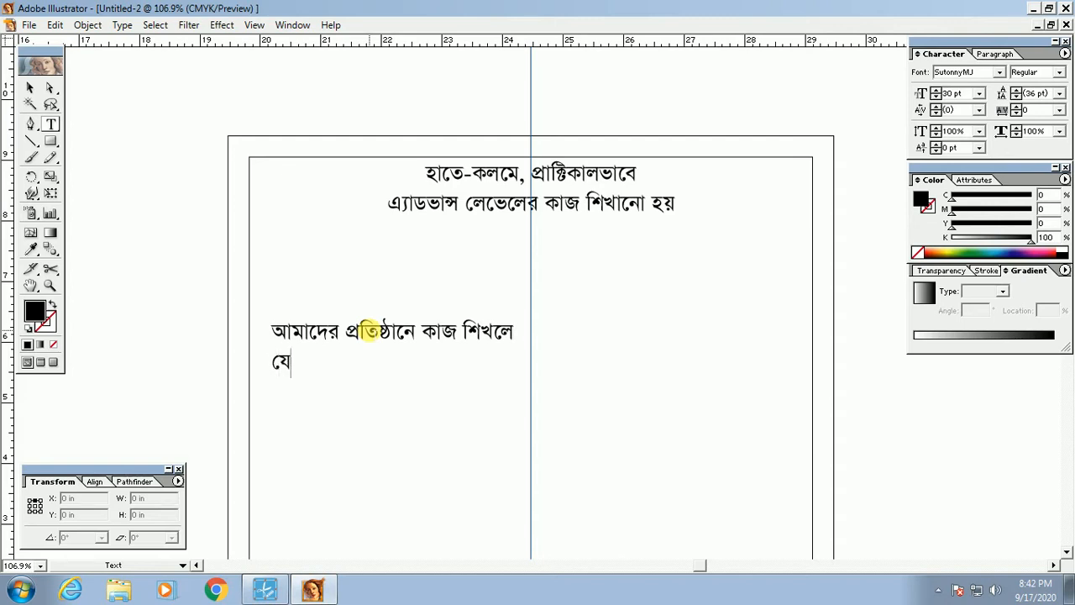
type("কাজ শিখলে যে কোন")
type(" প্রিন্টি")
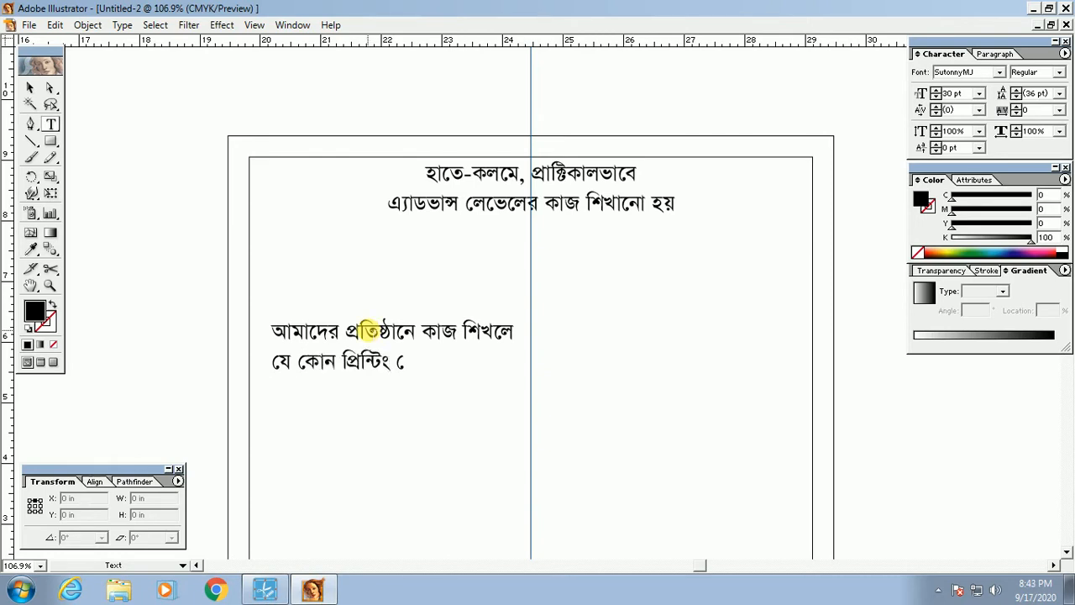
type("ং প্রেস/")
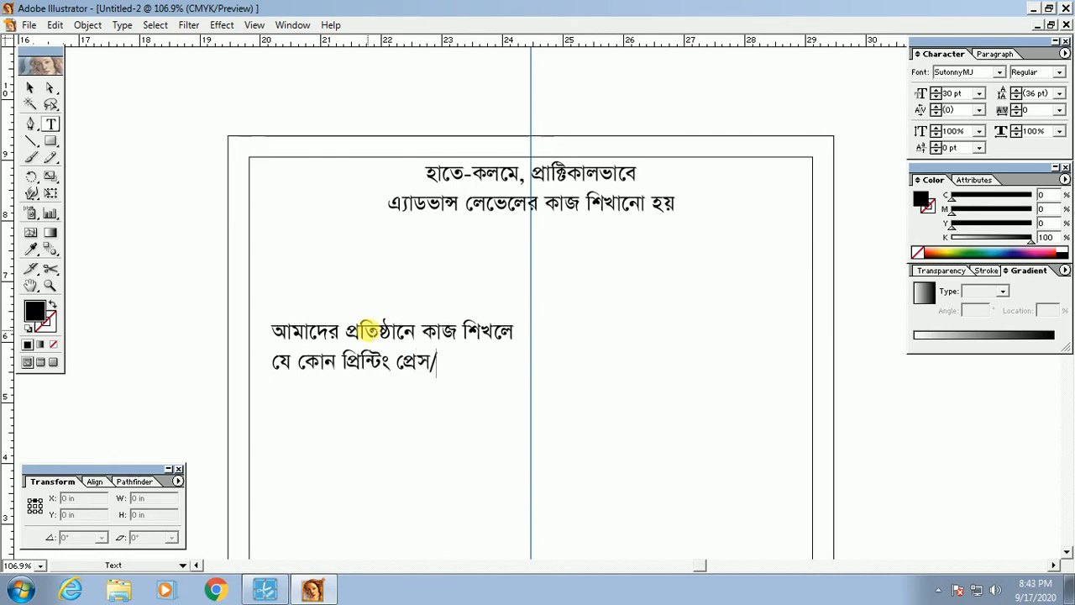
type("প্যাকেজিং/")
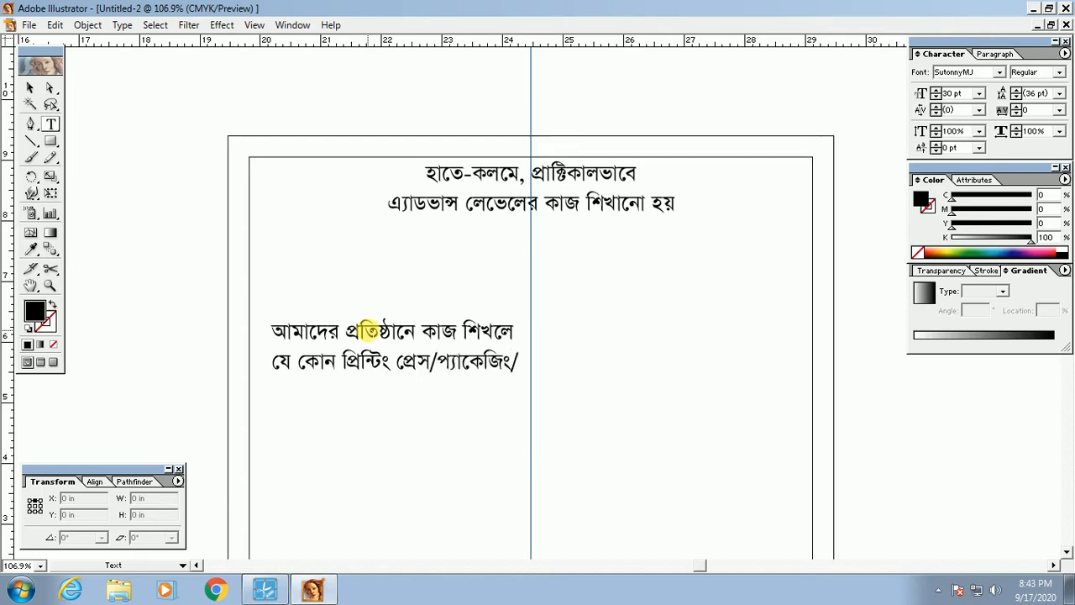
type(" অনলাইন")
type(" মার্কেট প্লেস সহ")
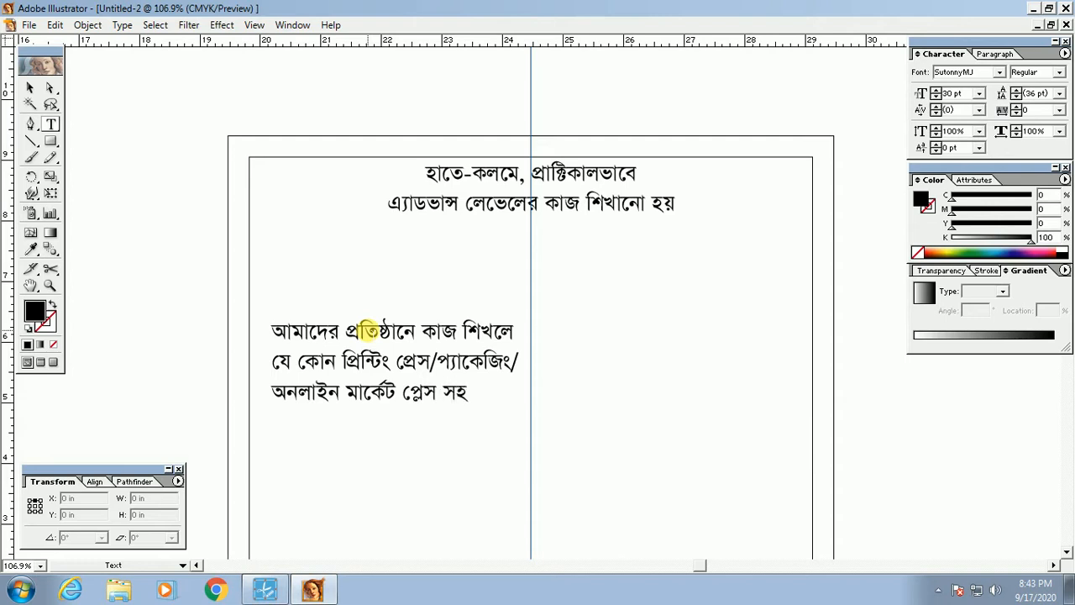
type(" সকল প্র")
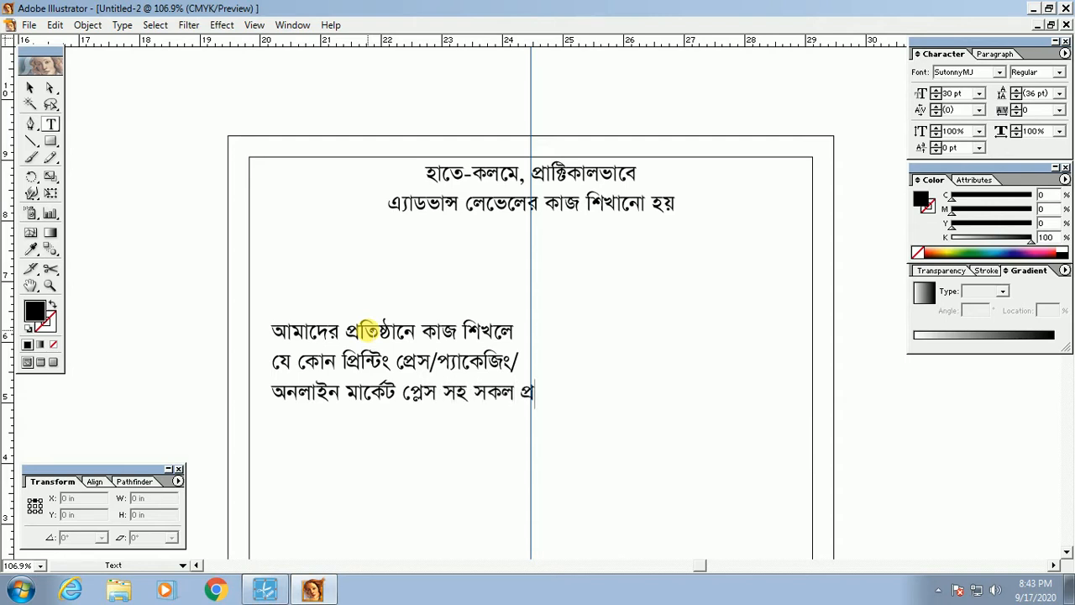
type("কার")
key("Return")
type("ছাপা")
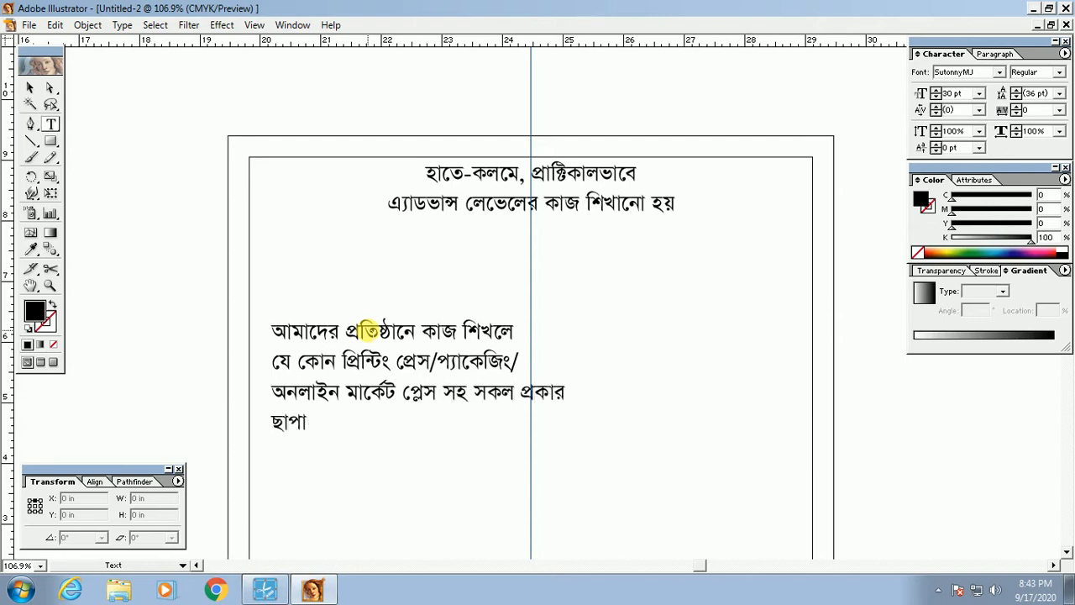
type("র কাজ করতে পারবেন ।")
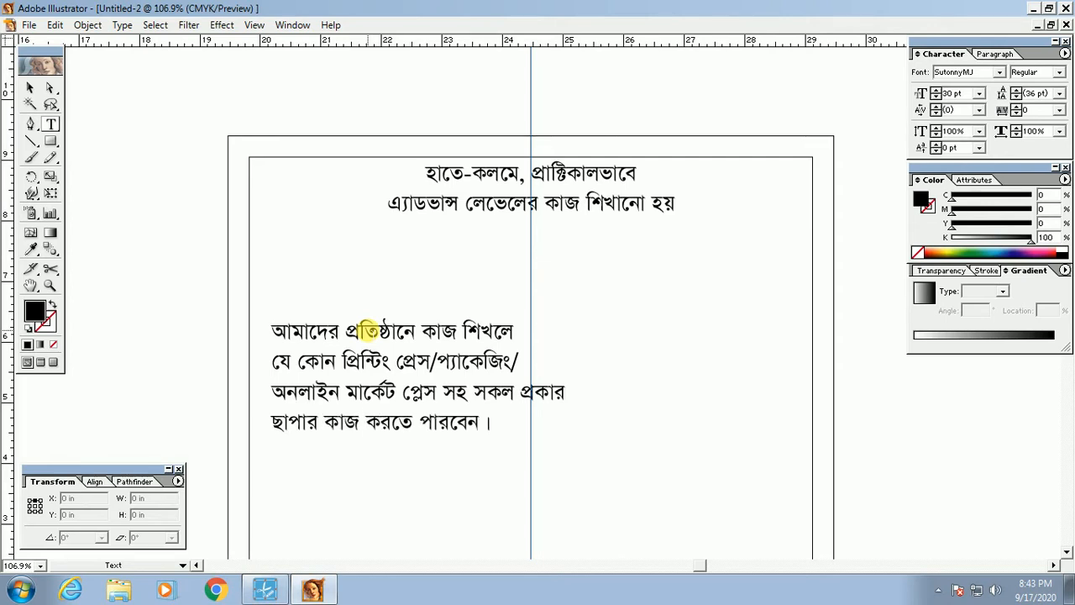
left_click(363, 413, "ctrl")
Step: Centre-align the paragraph and settle its position under the heading
key("ctrl+shift+c")
left_click_drag(290, 364, 415, 409)
left_click_drag(498, 466, 423, 335)
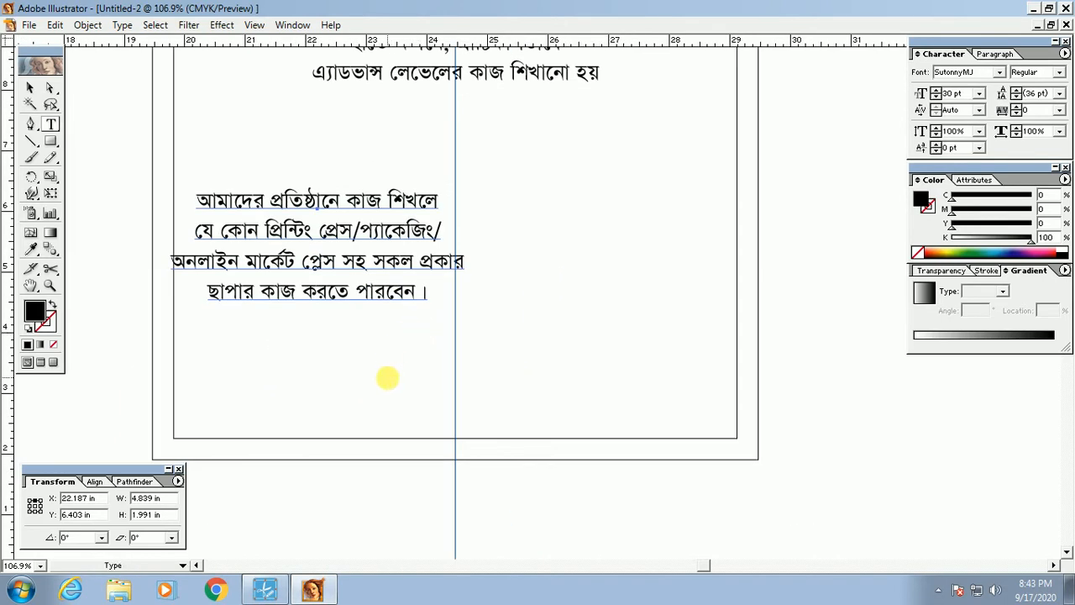
left_click(408, 369, "ctrl")
left_click_drag(353, 372, 408, 437)
left_click(347, 351, "ctrl")
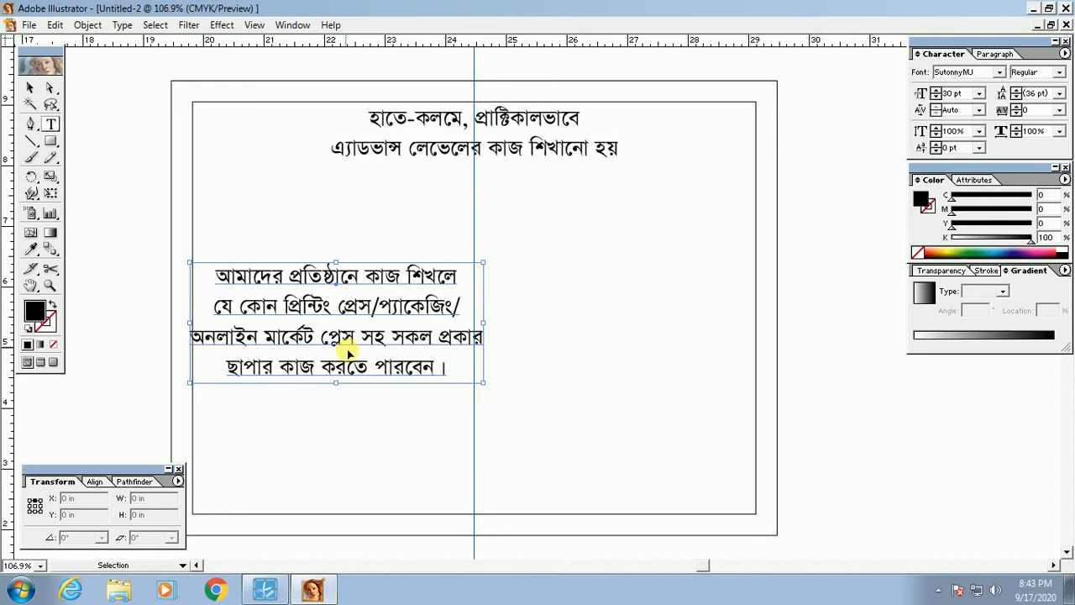
left_click_drag(385, 350, 393, 456)
Step: Duplicate the paragraph and retype it as 'ছাপাখানা বরিশাল প্রিন্টার্স'
left_click(406, 422, "ctrl")
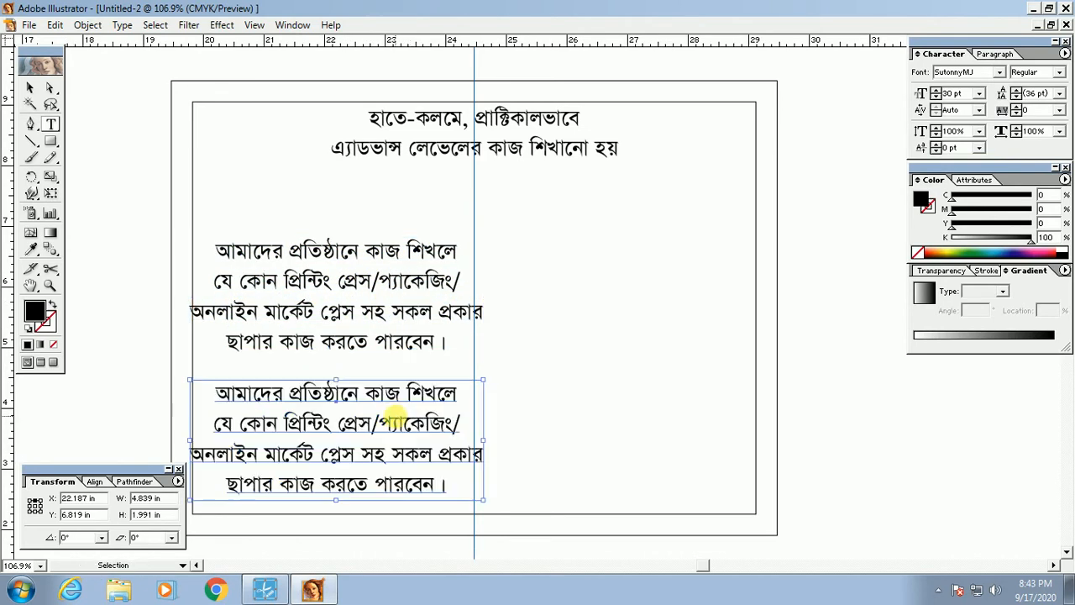
double_click(395, 414)
key("ctrl+a")
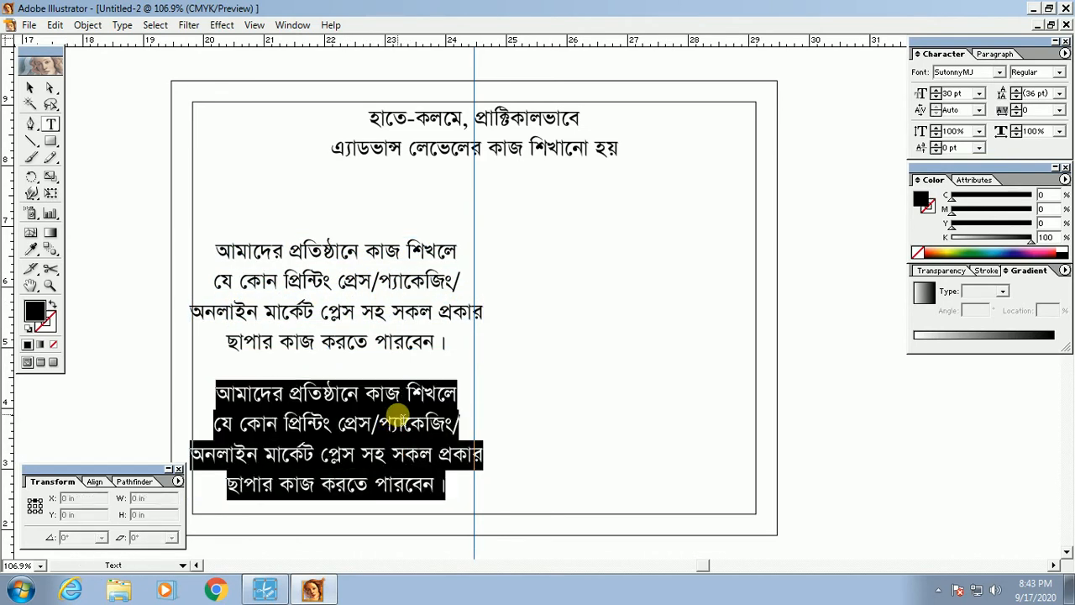
type("ছাপা")
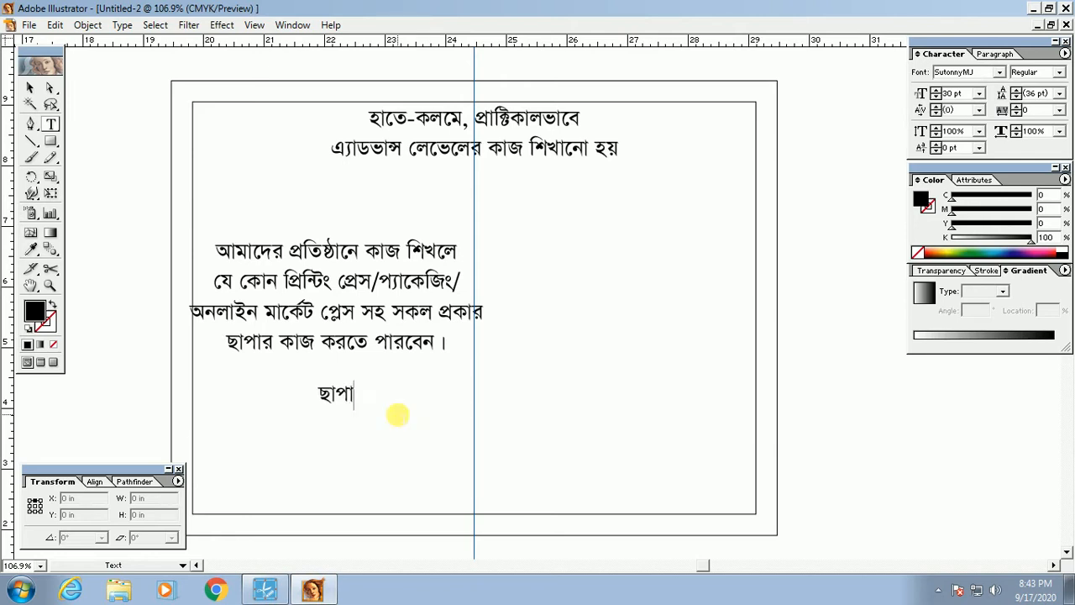
type("খানা বরি")
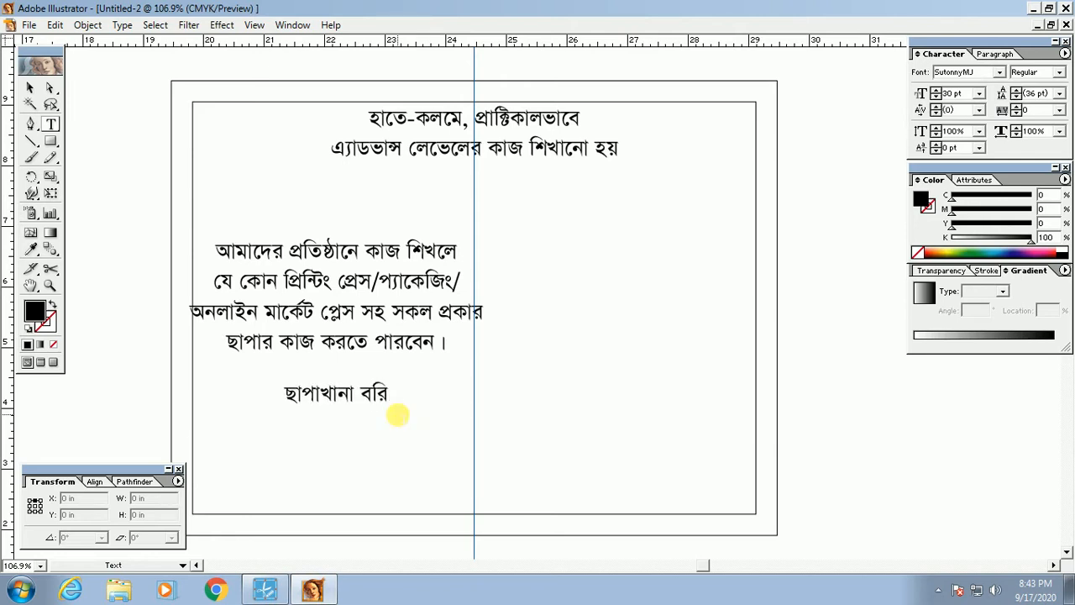
type("শাল িপ্রন্টাস")
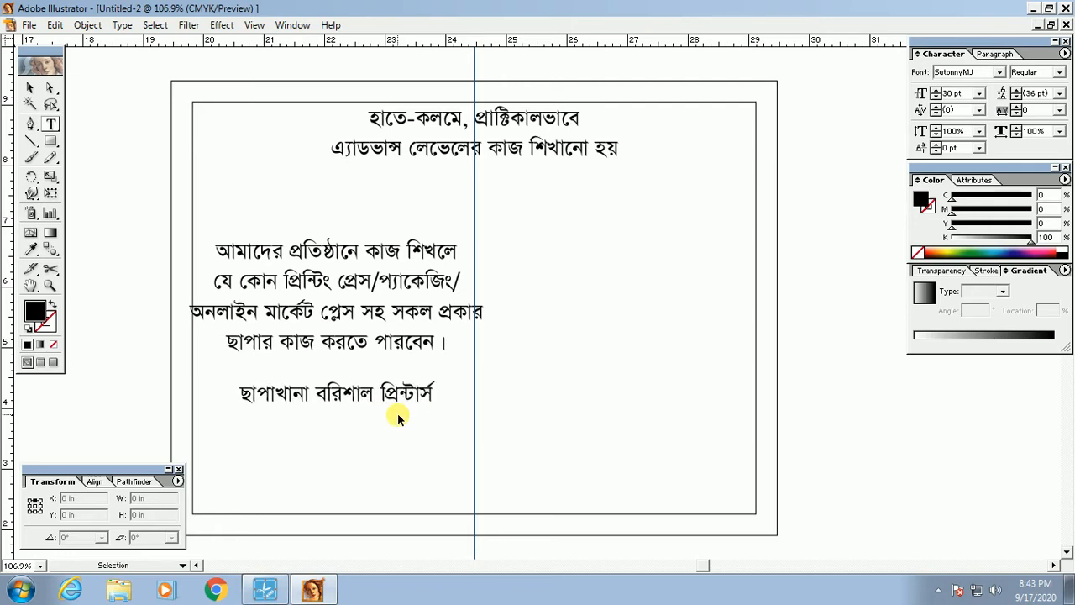
Step: Add the printer's two-line postal address below the name and arrange both lines
left_click_drag(386, 392, 386, 429)
triple_click(386, 427)
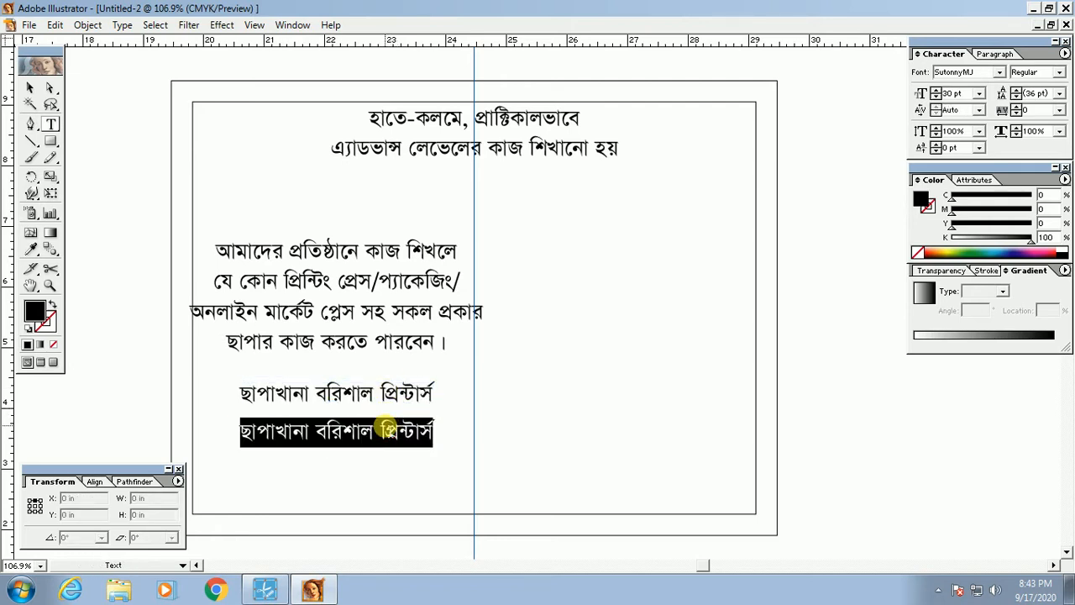
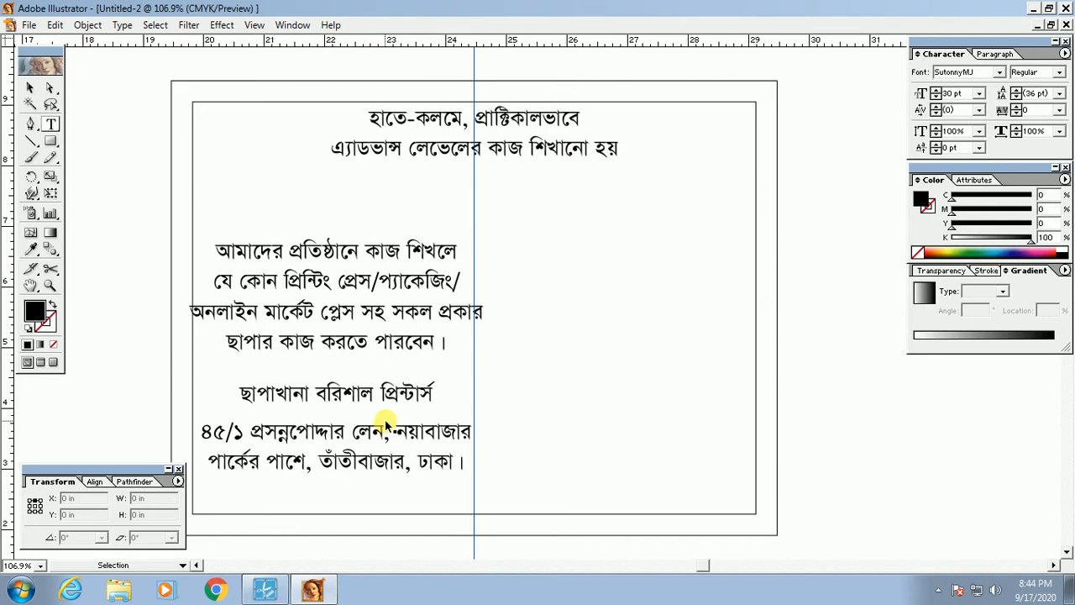
left_click_drag(385, 425, 378, 451)
left_click_drag(380, 391, 378, 426)
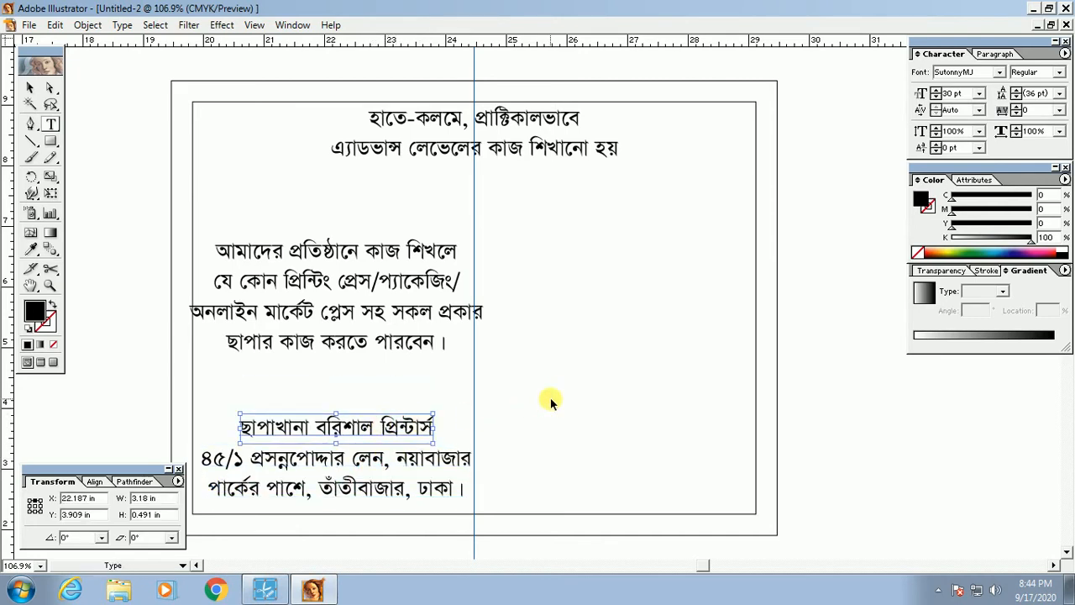
Step: Hide the panels, pan the page, and Alt-drag a copy of the name line to the right side
left_click(549, 400)
key("Tab")
left_click_drag(549, 400, 482, 425)
left_click_drag(257, 425, 572, 281)
Step: Replace the copied text with গ্রাফিক্স, then ডিজাইন শিখানো on the next line
triple_click(569, 283)
type("গ্রাফি")
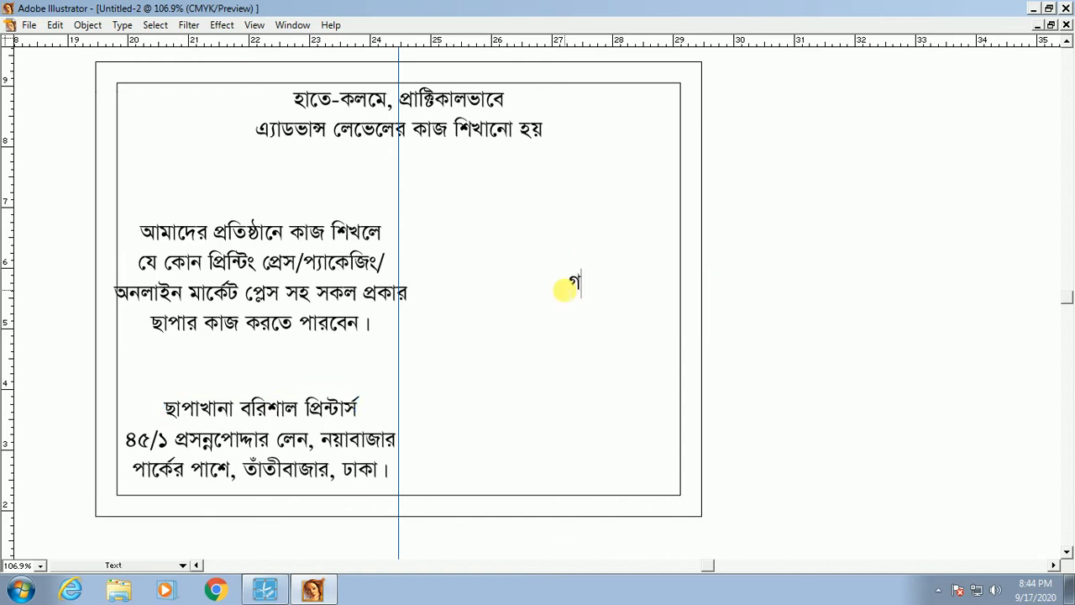
type("ক্স")
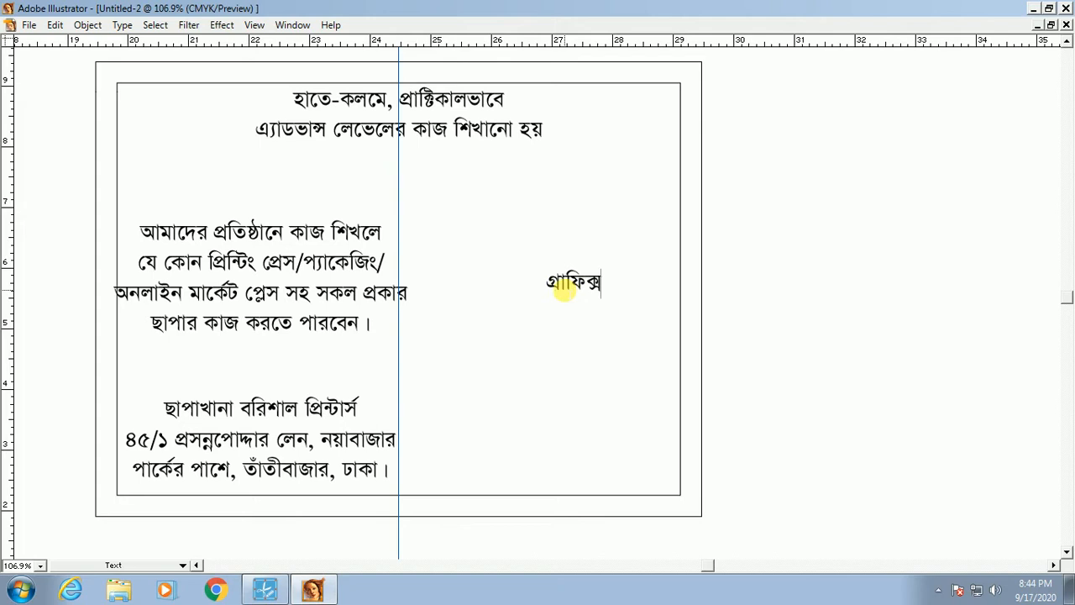
key("Return")
type("ডিজাইন")
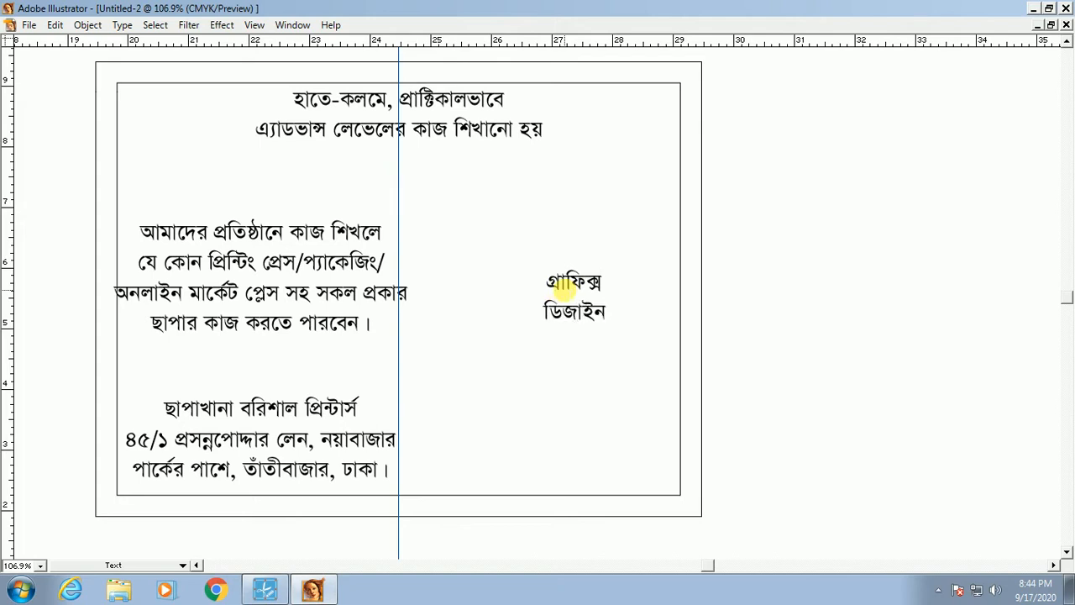
type("িশখানো")
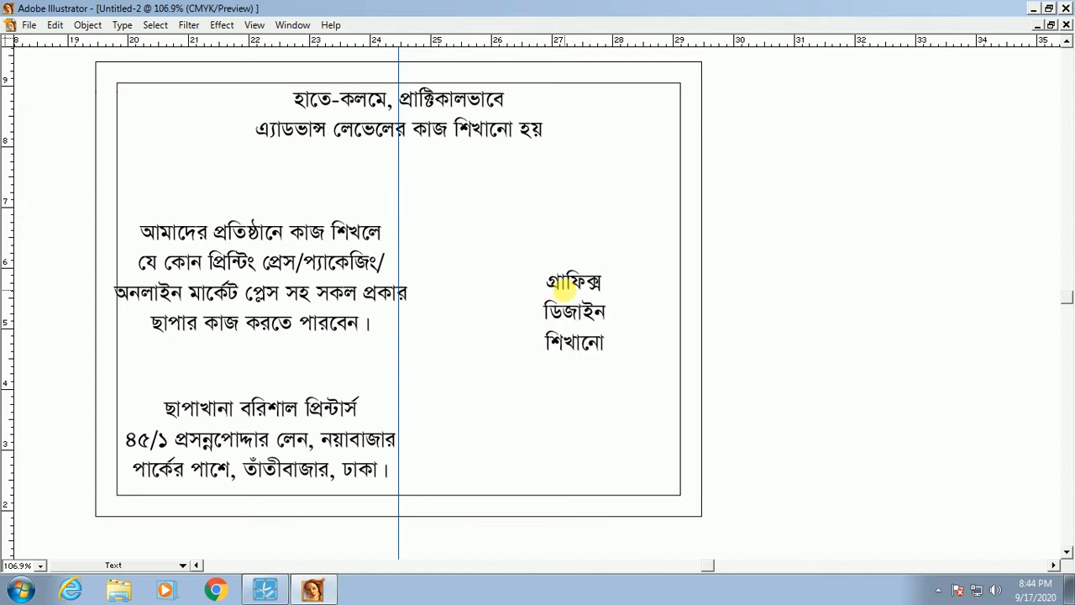
type("য়")
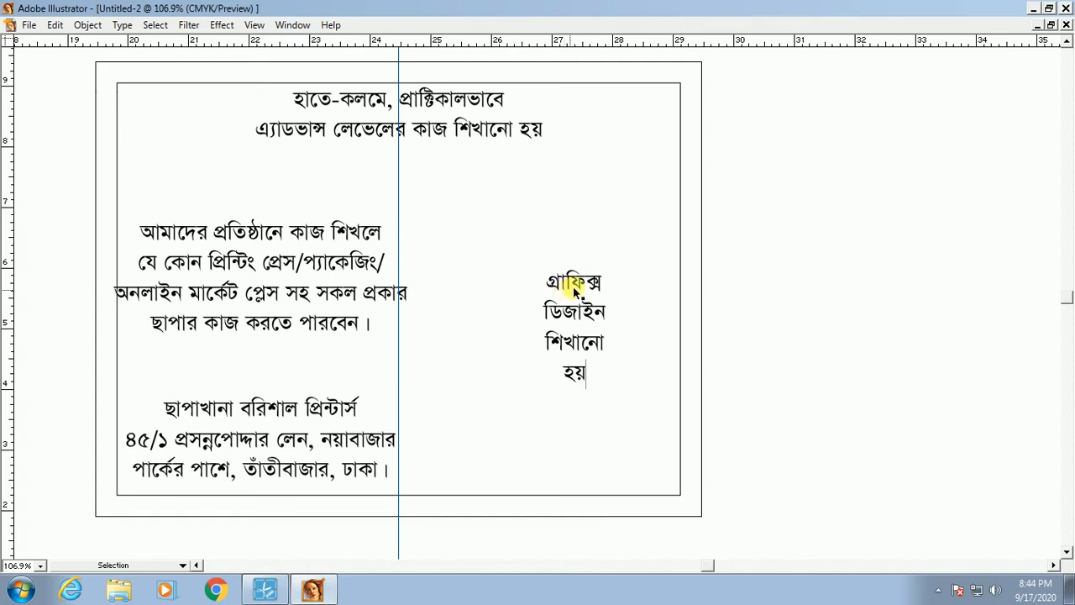
Step: Alt-drag a copy of the four-line side text toward the frame's bottom and restore the panels
left_click_drag(561, 321, 488, 493)
key("Tab")
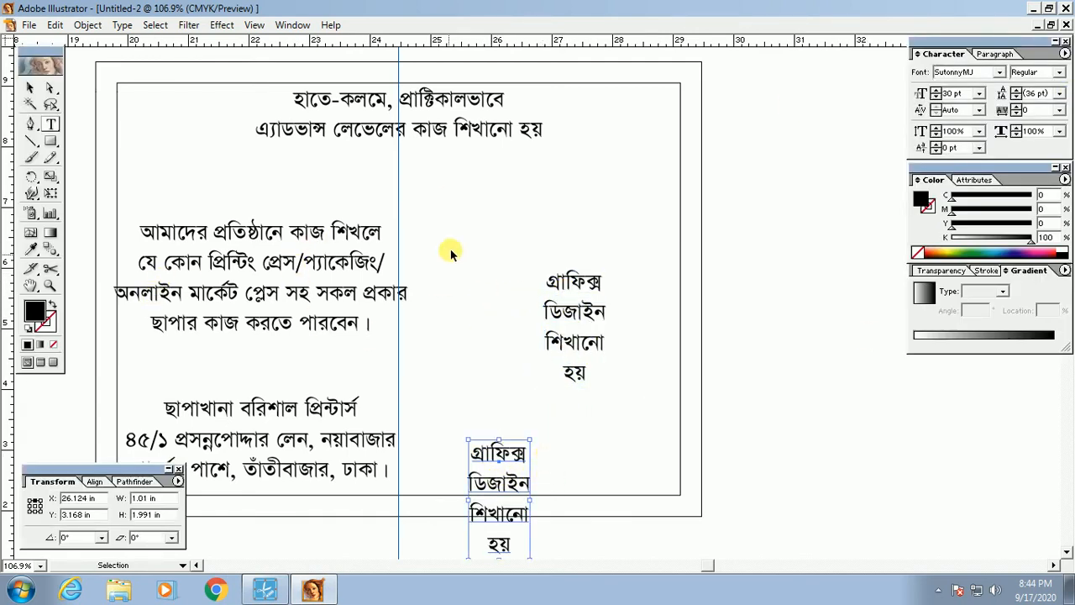
left_click(345, 122)
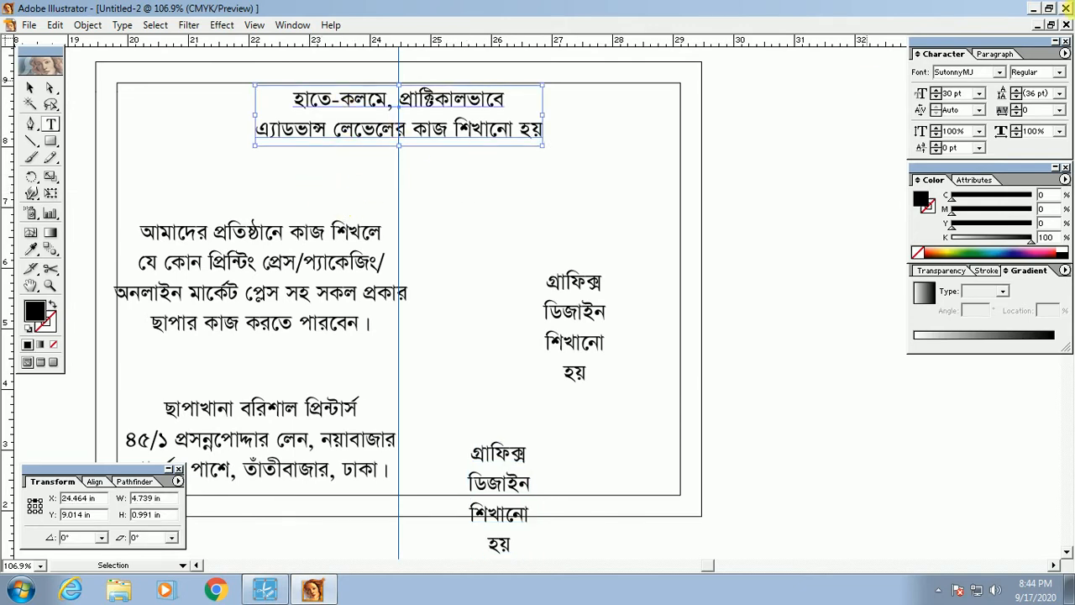
left_click(280, 184)
Step: Switch to the Selection tool and select the top heading text block
left_click(29, 88)
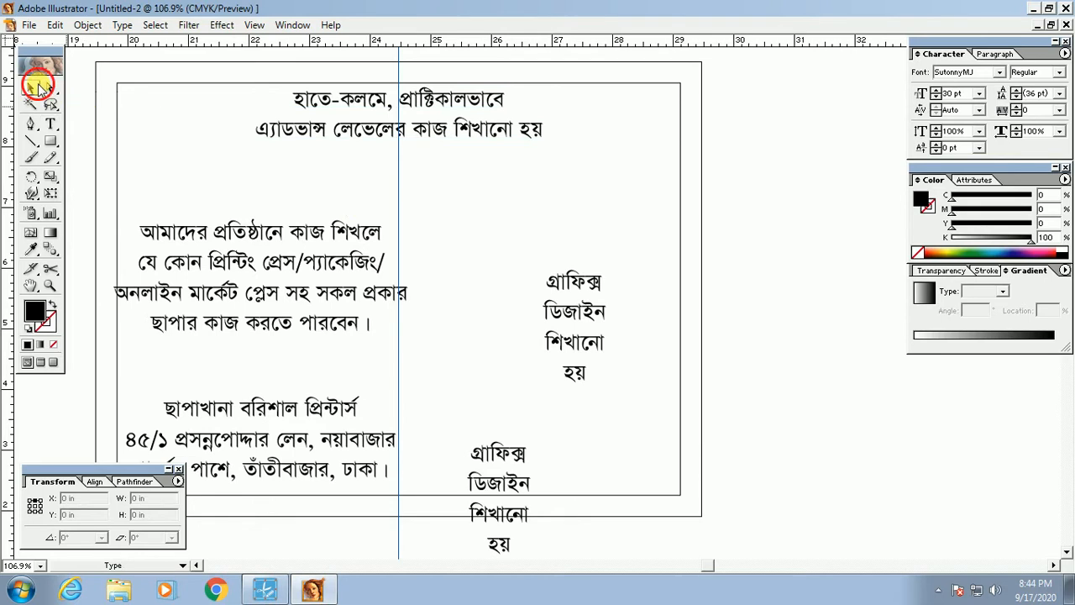
left_click(357, 113)
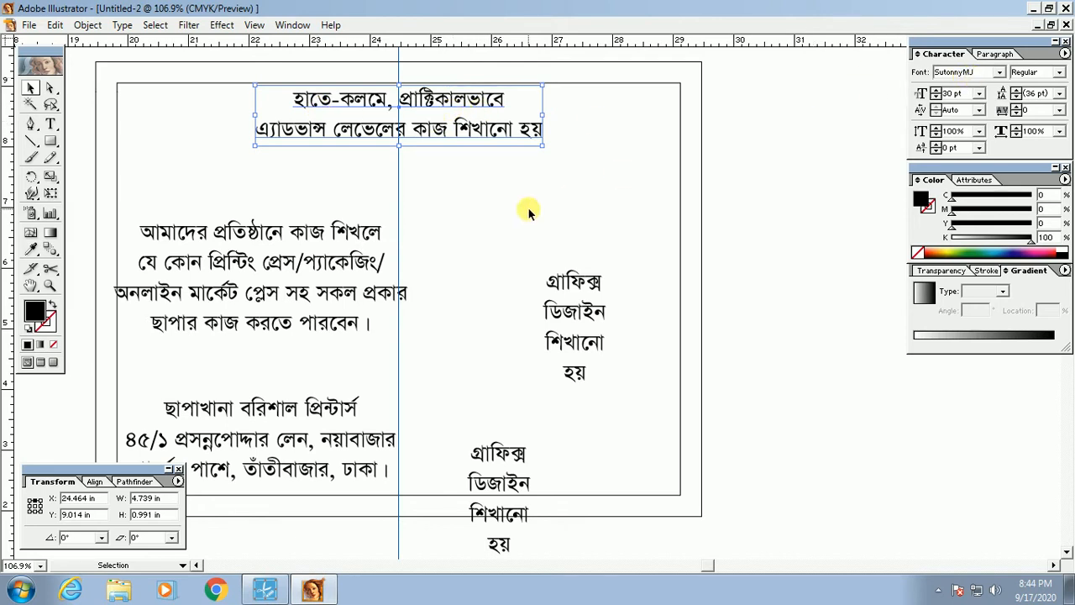
left_click(378, 183)
left_click(365, 135)
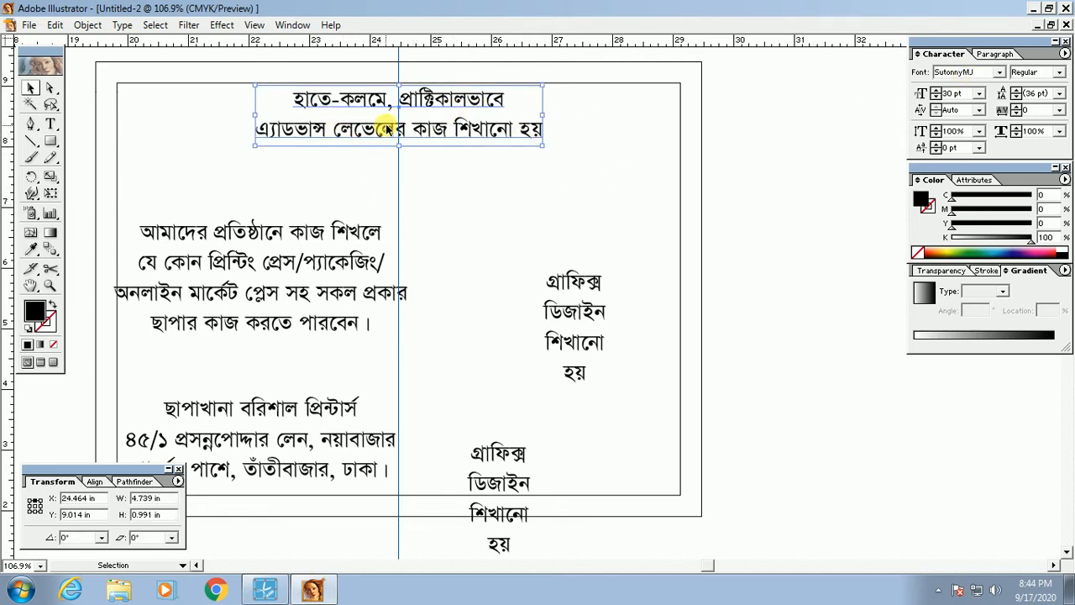
left_click_drag(387, 128, 542, 208)
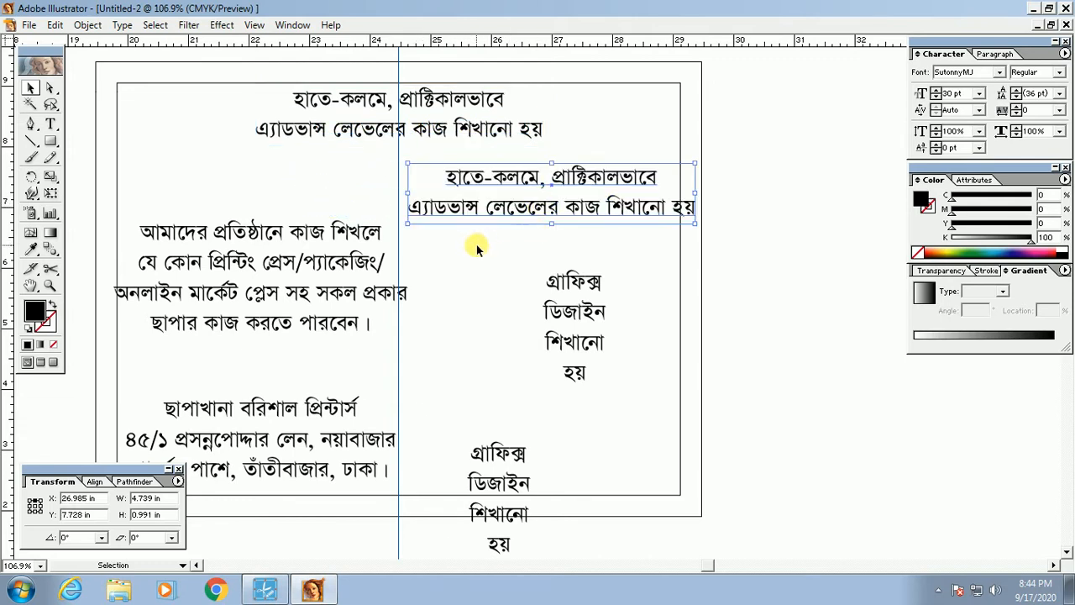
left_click(478, 237)
triple_click(509, 210)
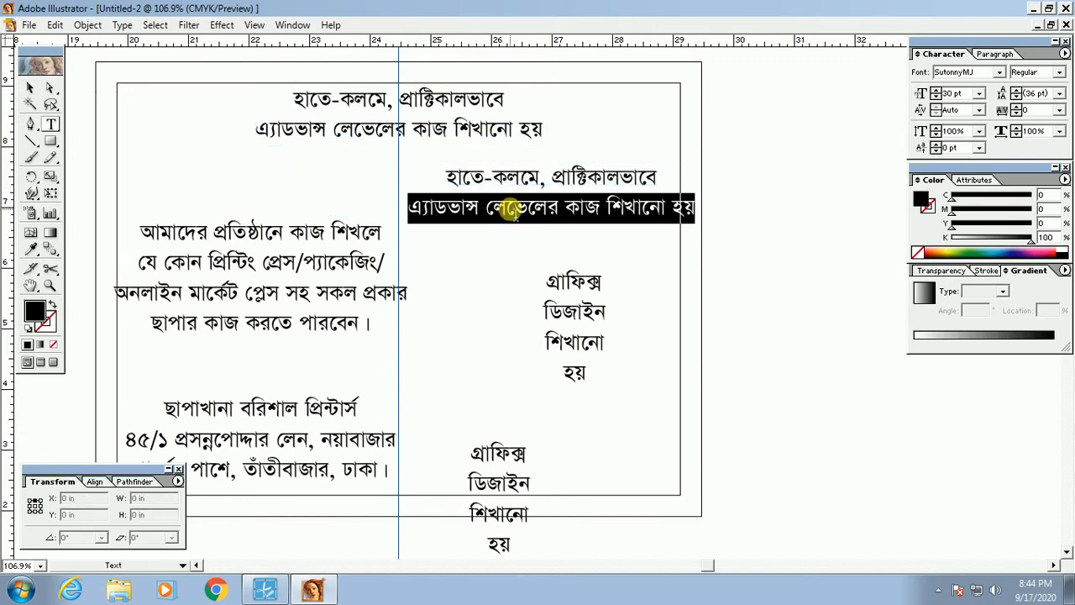
triple_click(471, 178)
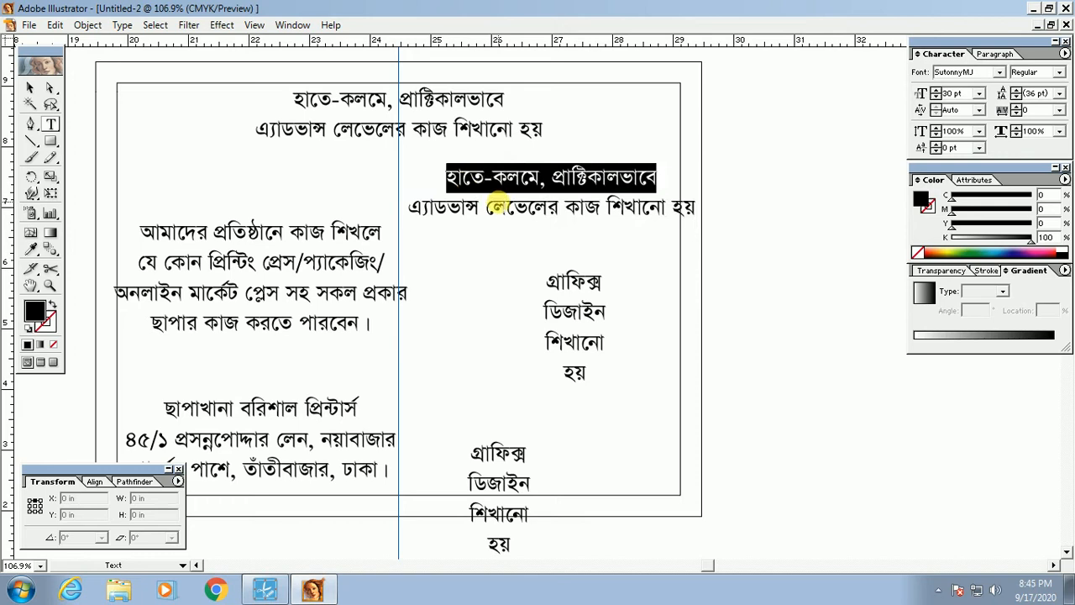
triple_click(509, 209)
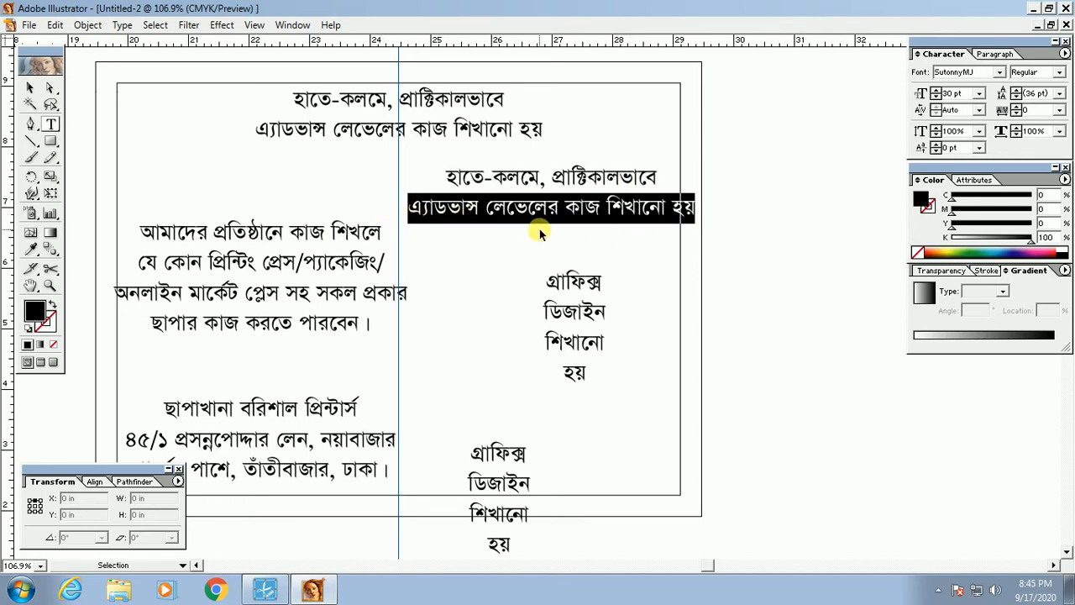
key("ctrl+a")
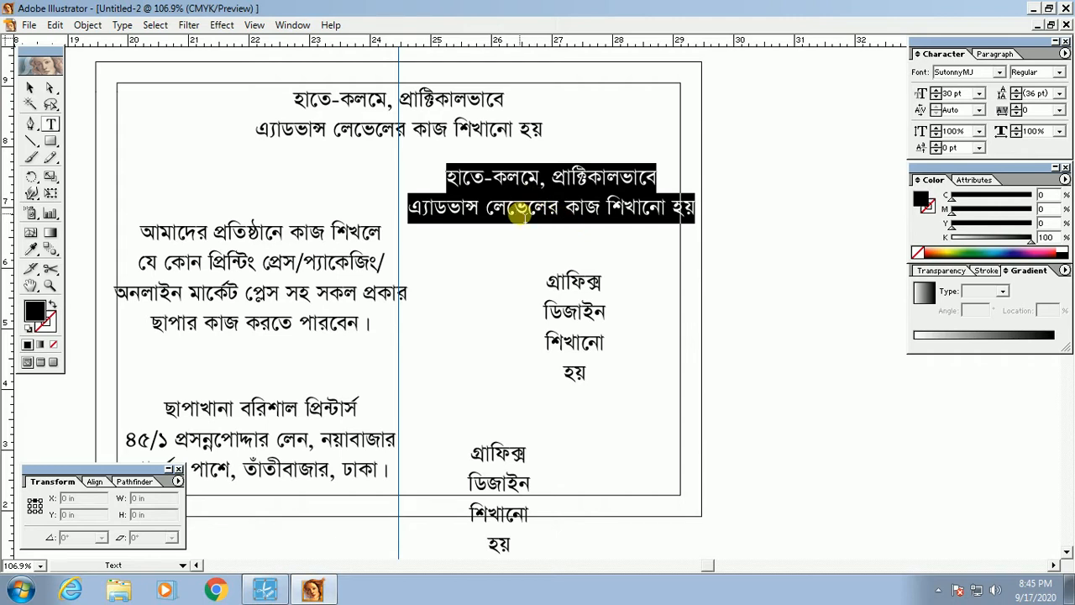
left_click(509, 247, "ctrl")
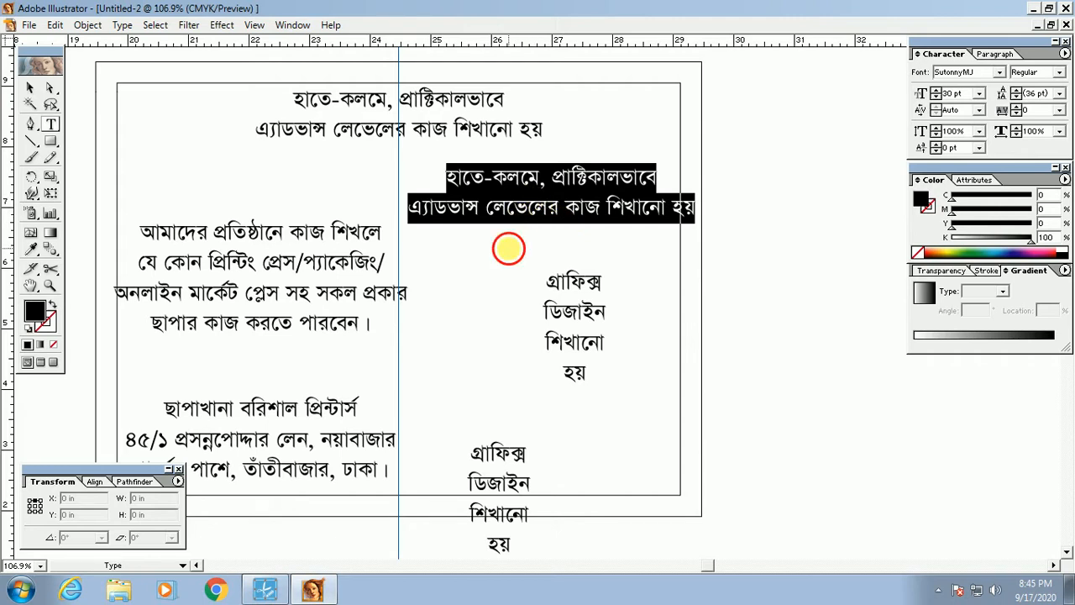
left_click(504, 191, "ctrl")
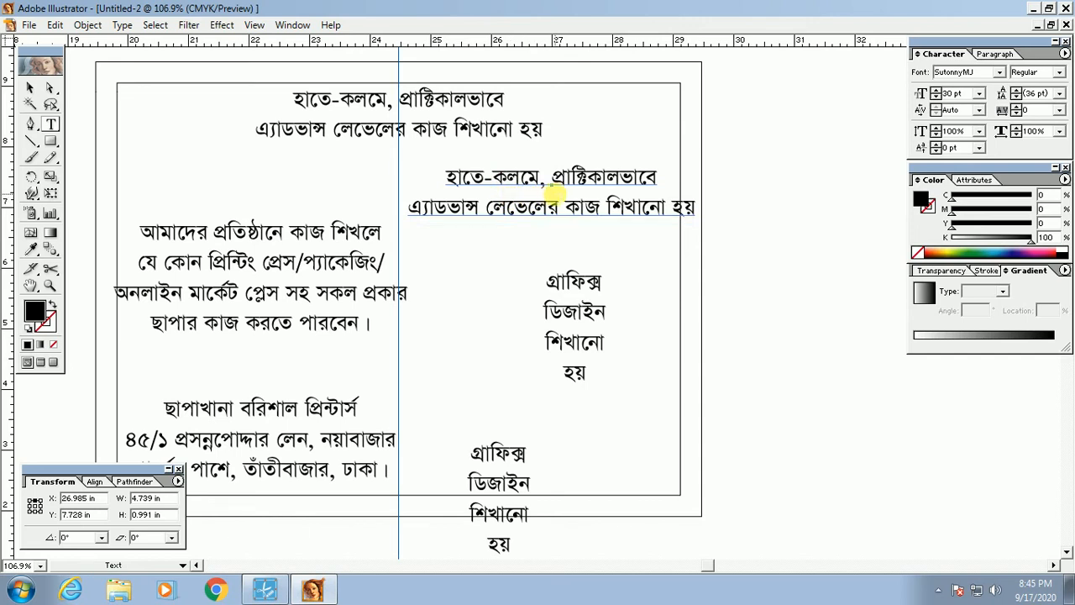
key("Delete")
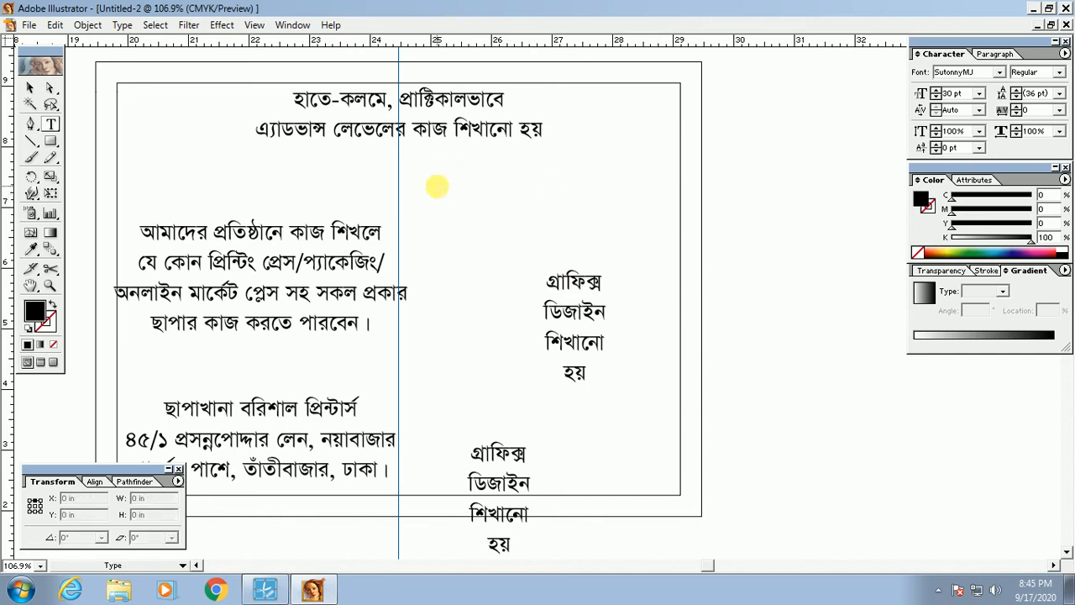
left_click_drag(379, 113, 517, 183)
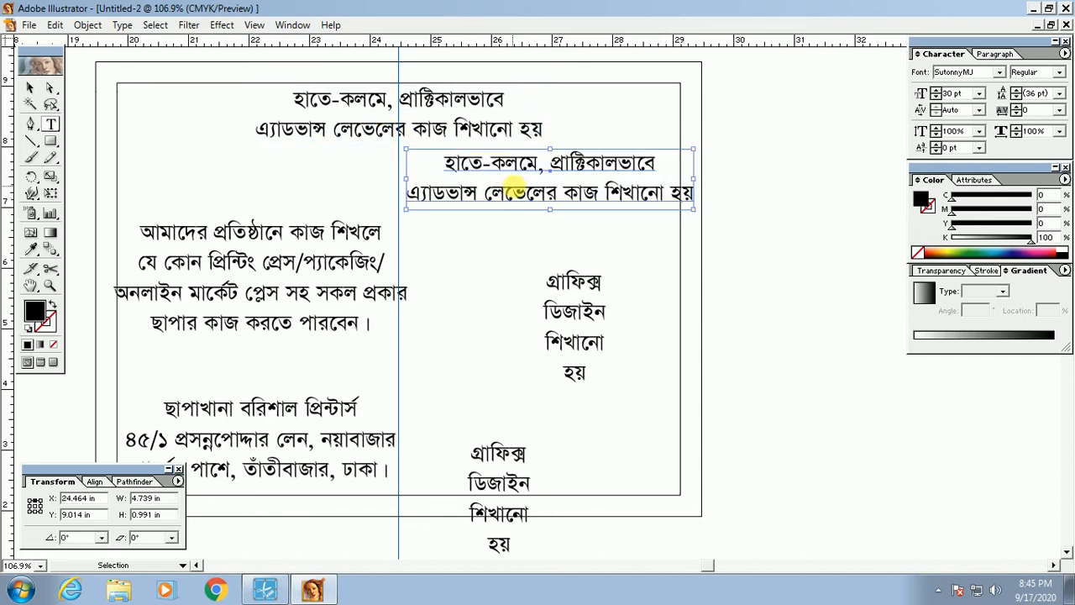
key("ctrl+z")
left_click(431, 166, "ctrl")
left_click(406, 136, "ctrl")
left_click_drag(418, 126, 513, 205)
left_click(456, 243, "ctrl")
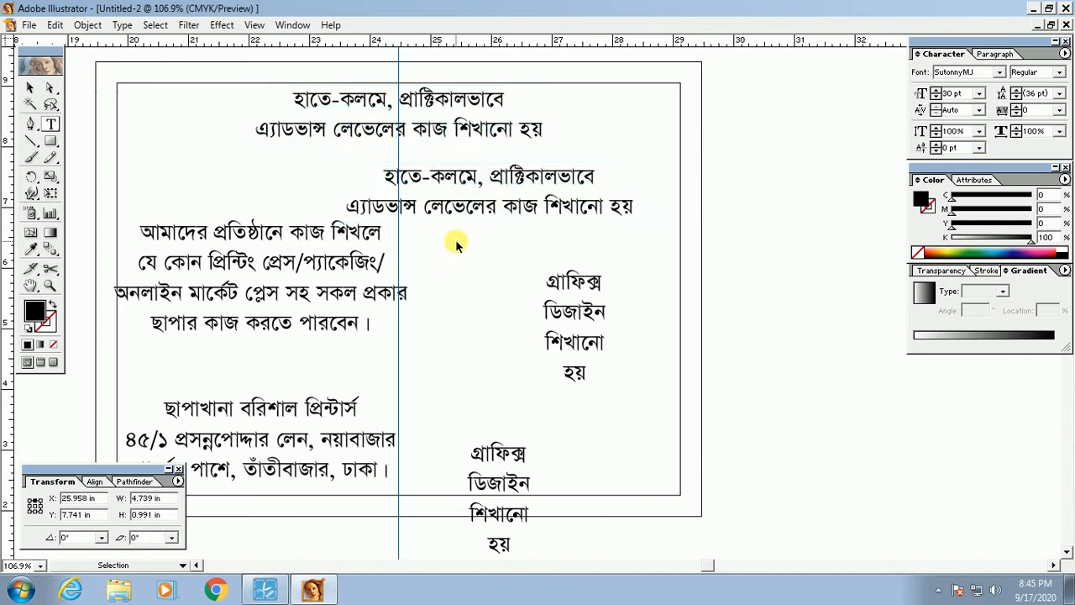
key("ctrl+z")
left_click(435, 187, "ctrl")
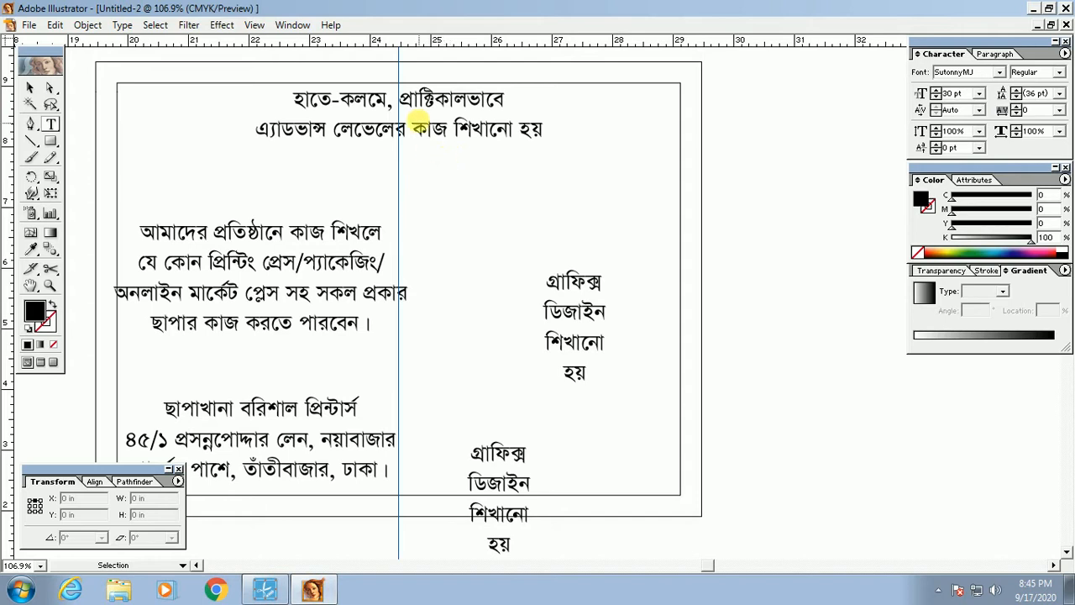
left_click(419, 121, "ctrl")
left_click(437, 182, "ctrl")
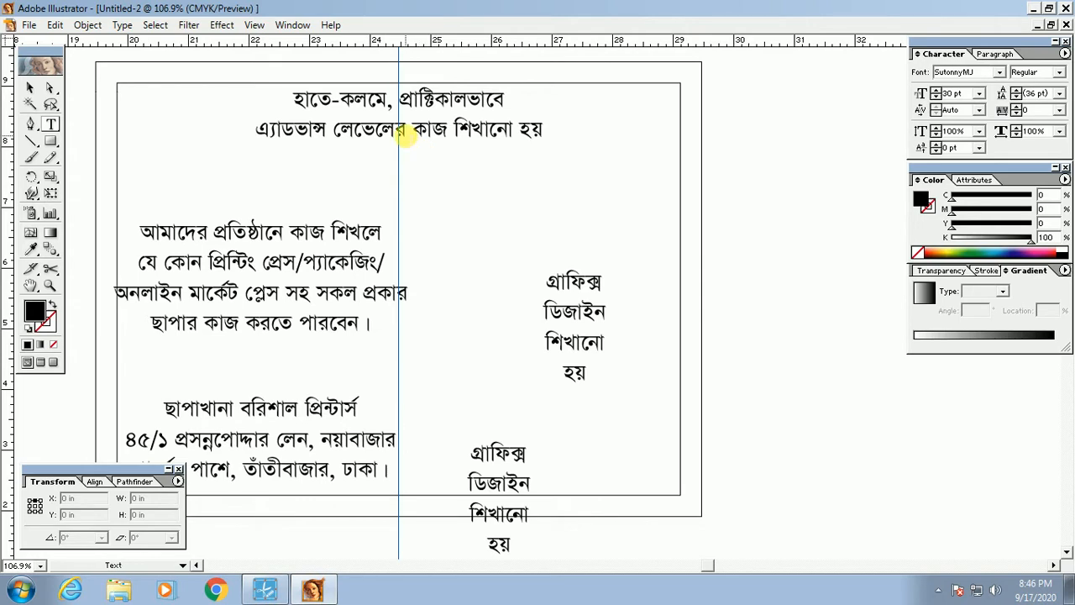
left_click(433, 133)
left_click(456, 203)
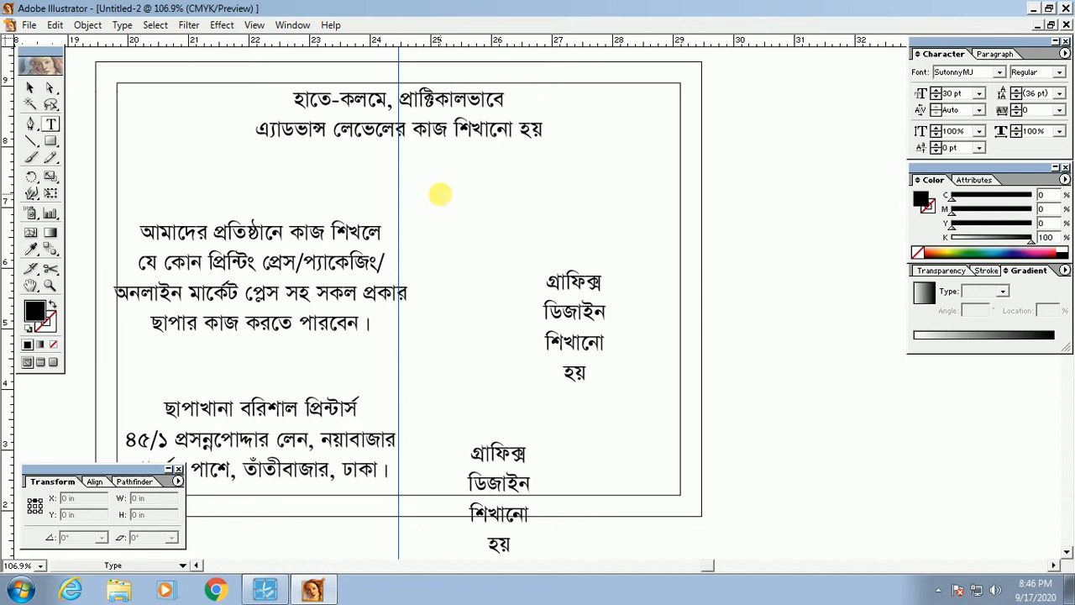
left_click(1033, 10)
left_click_drag(255, 15, 290, 40)
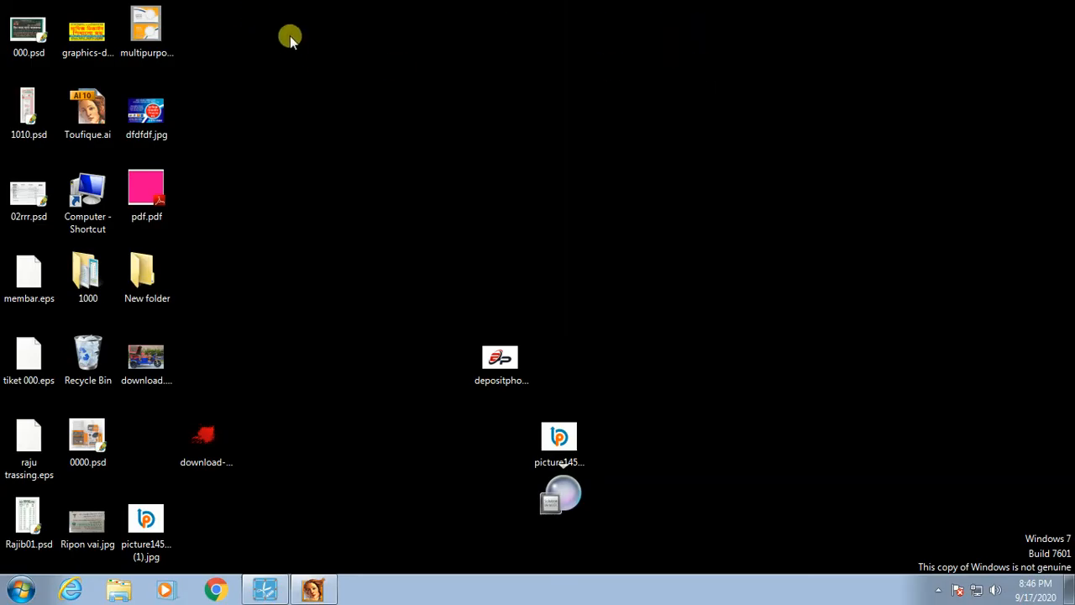
left_click_drag(198, 2, 263, 56)
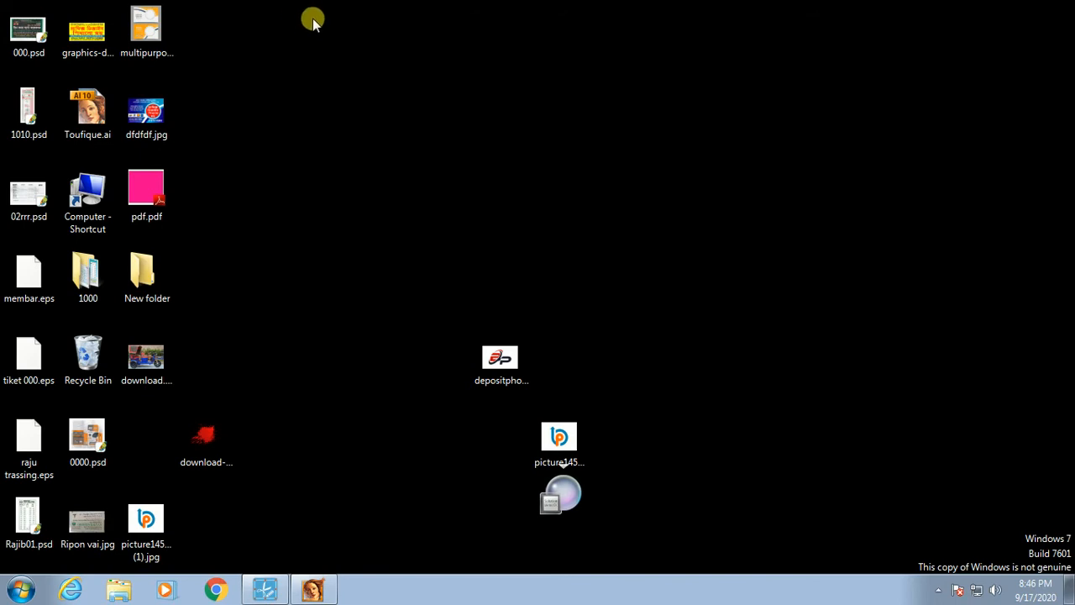
left_click(396, 30)
left_click(250, 8)
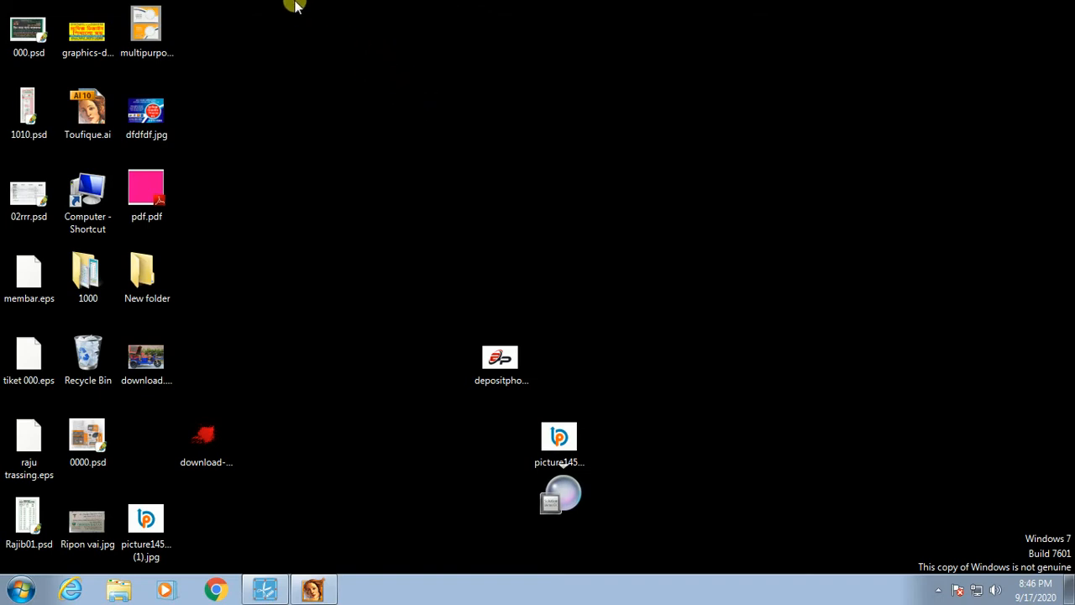
left_click_drag(293, 3, 573, 67)
left_click_drag(254, 5, 634, 71)
left_click_drag(272, 2, 602, 67)
left_click_drag(362, 2, 797, 111)
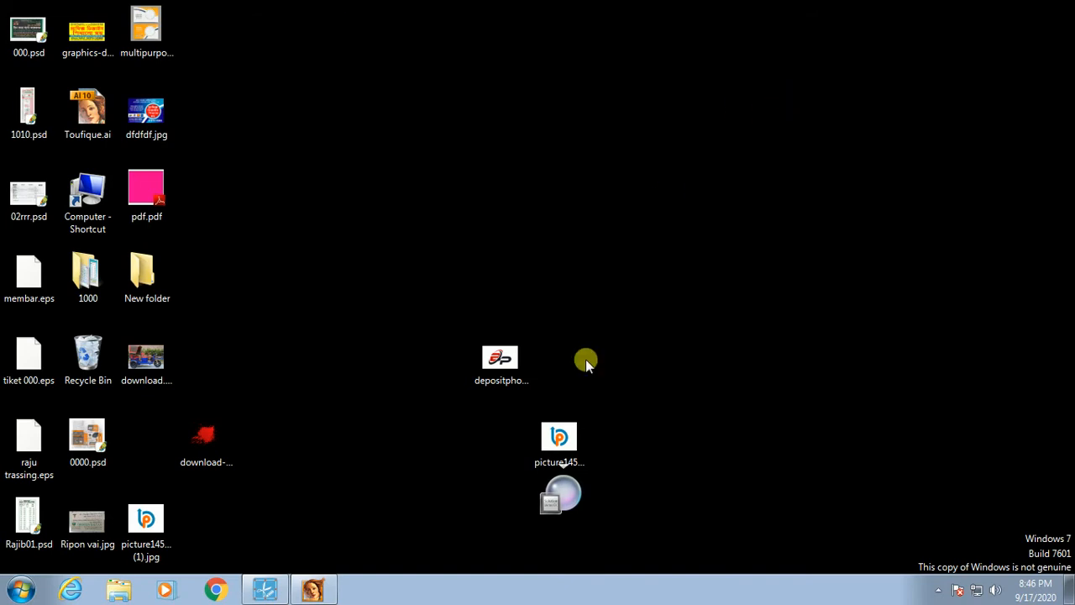
left_click(318, 593)
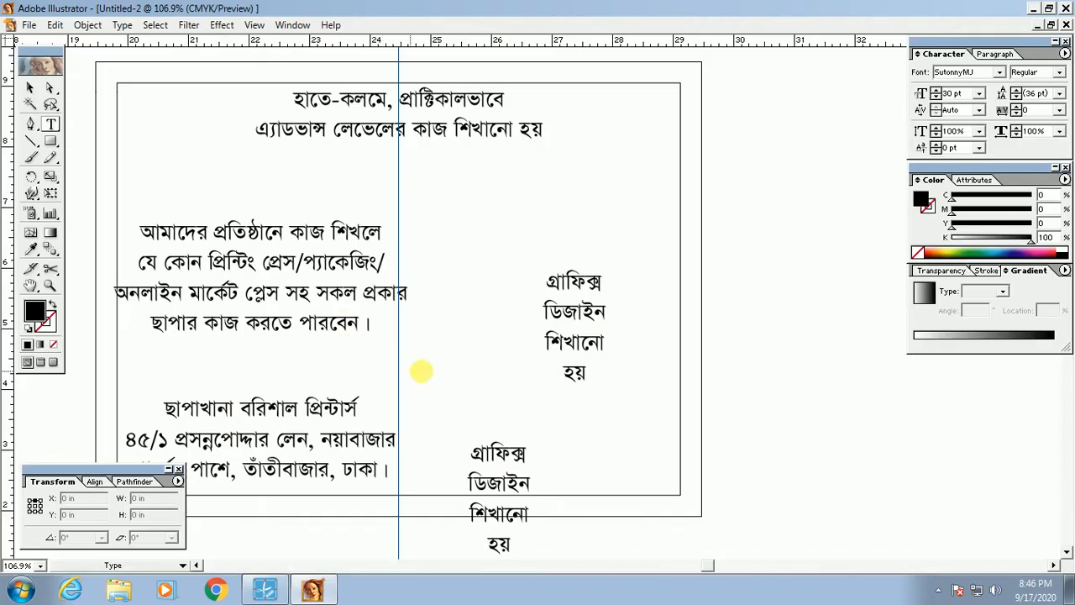
Step: Delete the lower side-text copy and drag a fresh copy down near the bottom
key("Tab")
left_click(504, 269, "ctrl")
left_click_drag(477, 437, 521, 378)
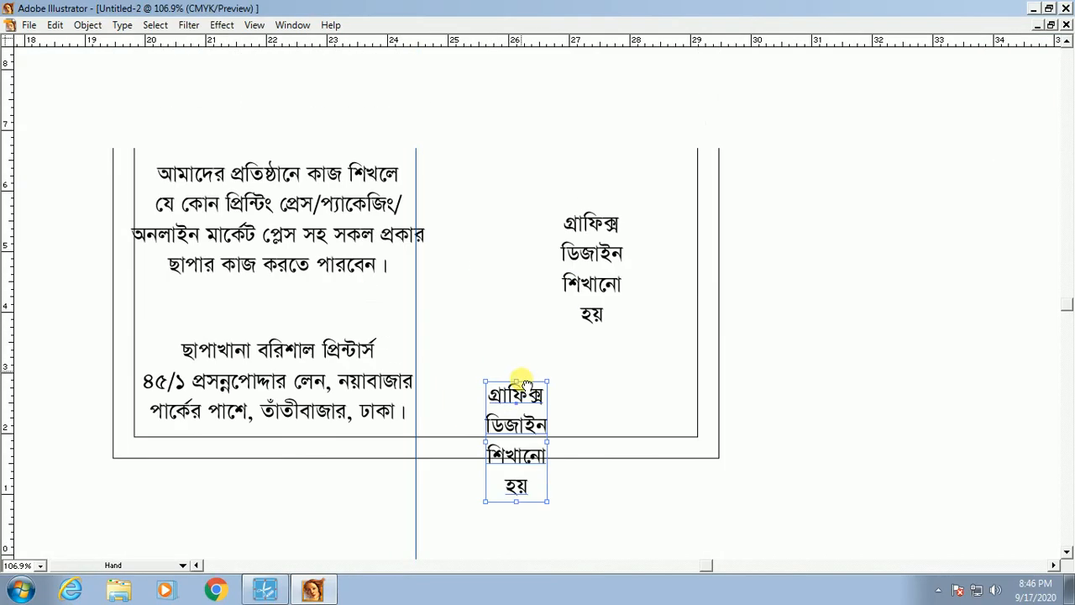
key("Delete")
scroll(569, 358, "up", 1)
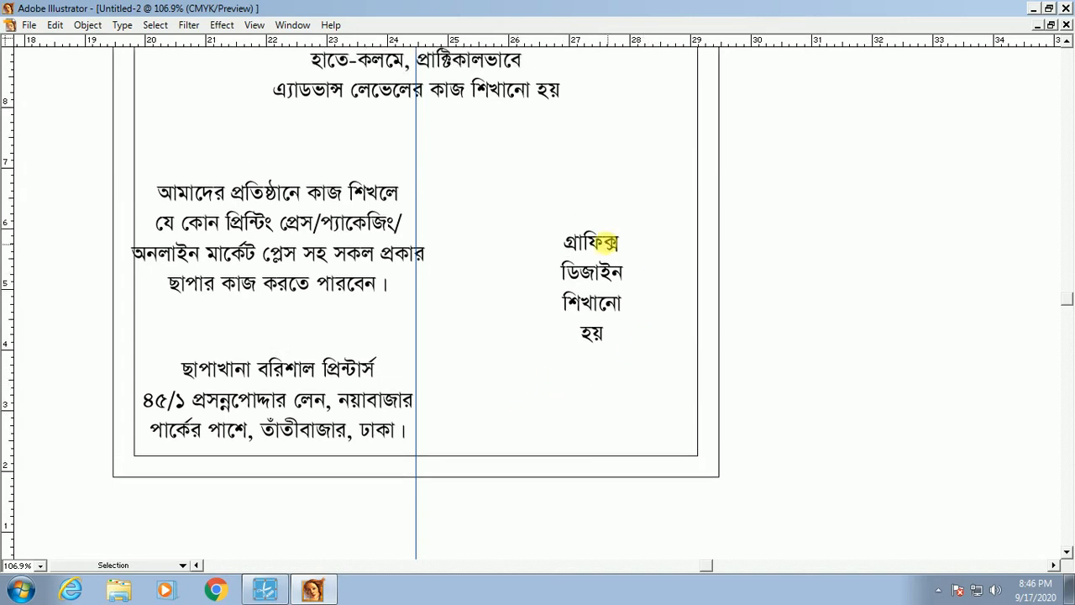
left_click_drag(604, 240, 517, 402)
key("Tab")
Step: Try a new font on the copied text, then undo it and deselect everything
double_click(519, 403)
key("ctrl+a")
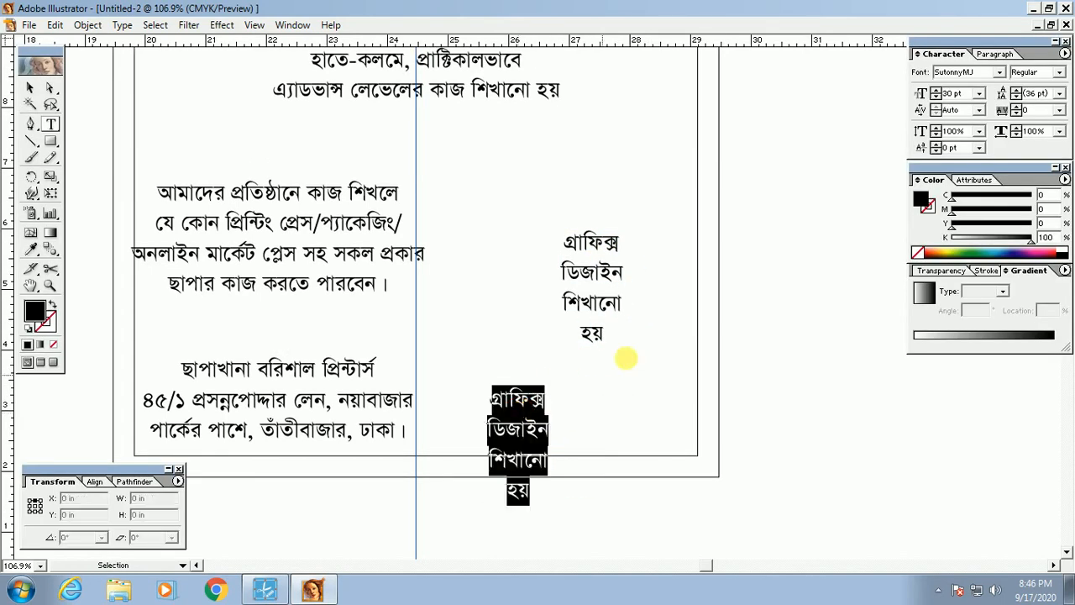
left_click(950, 92)
left_click(951, 74)
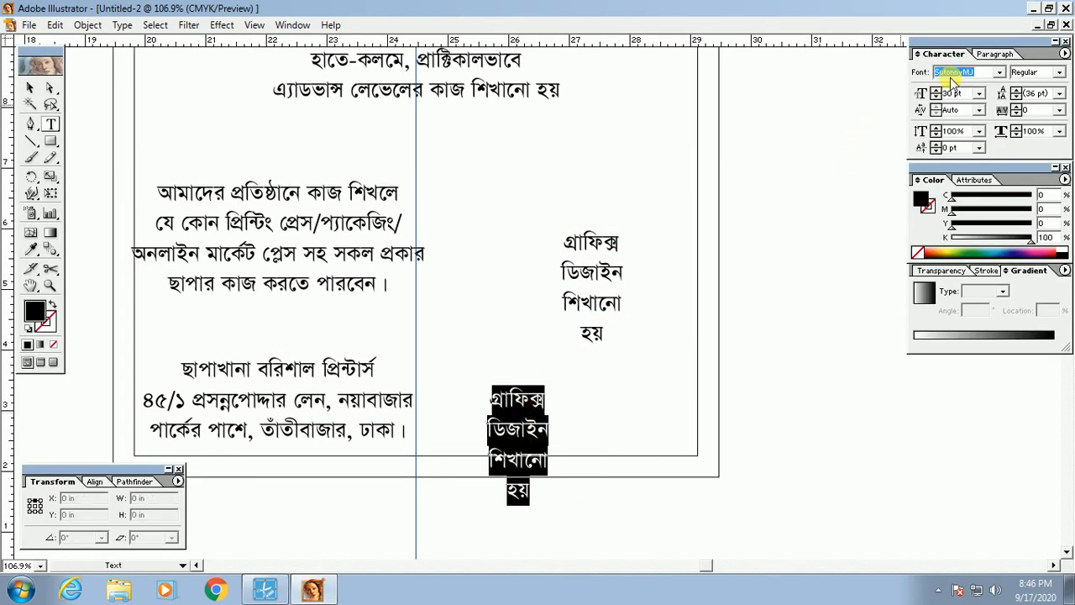
type("w")
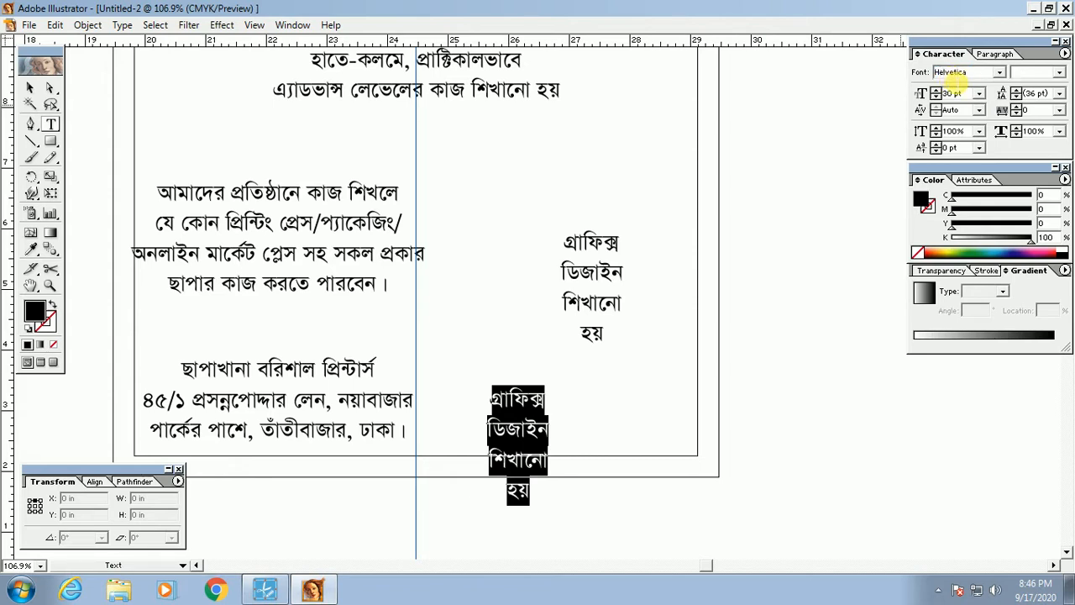
key("Return")
key("ctrl+z")
key("ctrl+z")
left_click(802, 389, "ctrl")
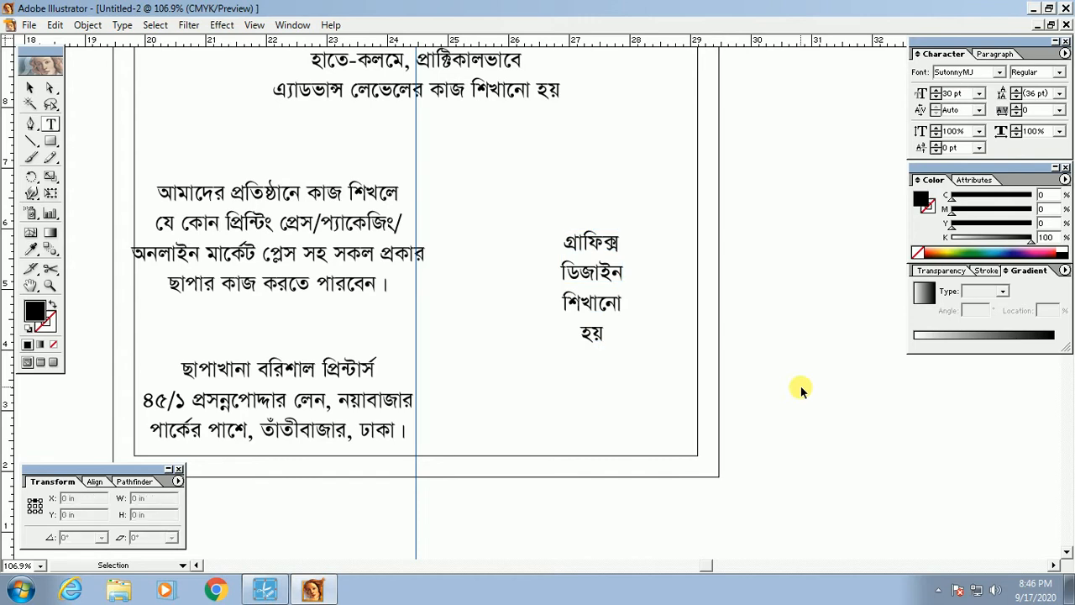
Step: Place a side-text copy near the bottom and set the font to Arial Bold
left_click_drag(583, 288, 583, 426)
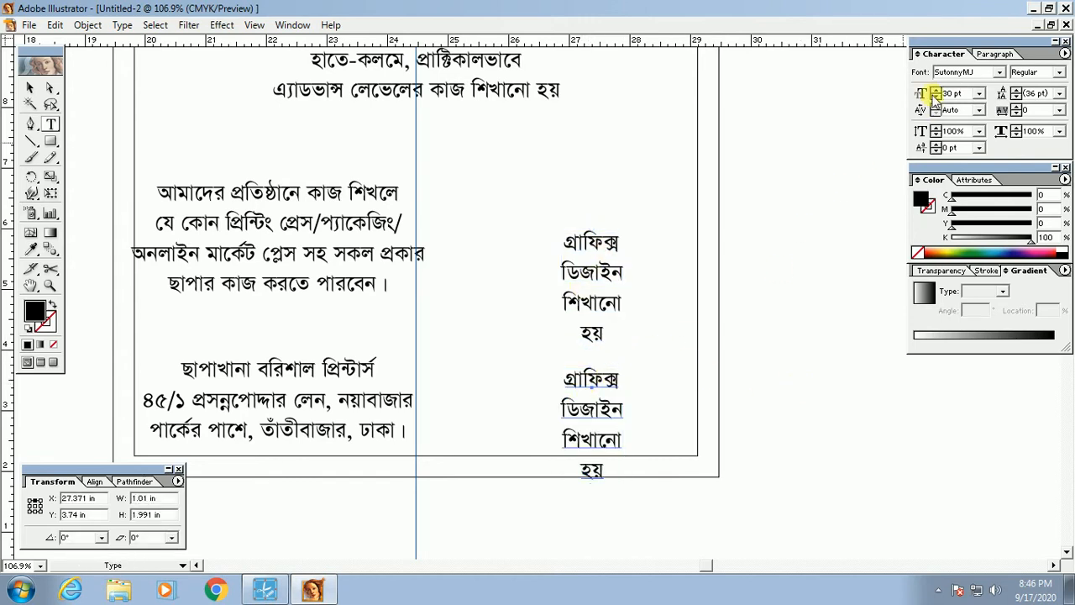
double_click(949, 72)
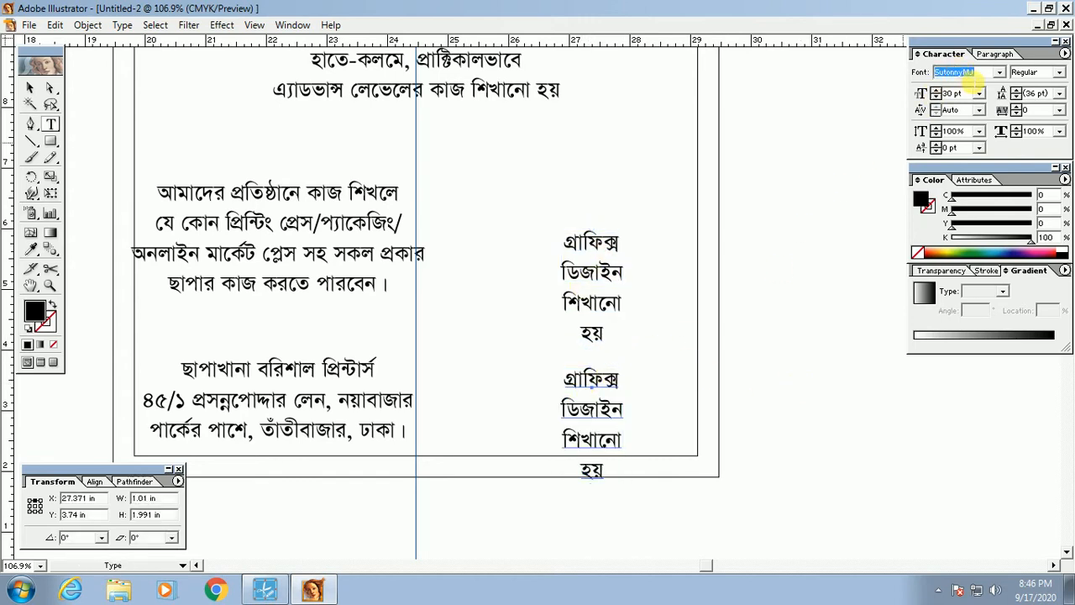
type("al")
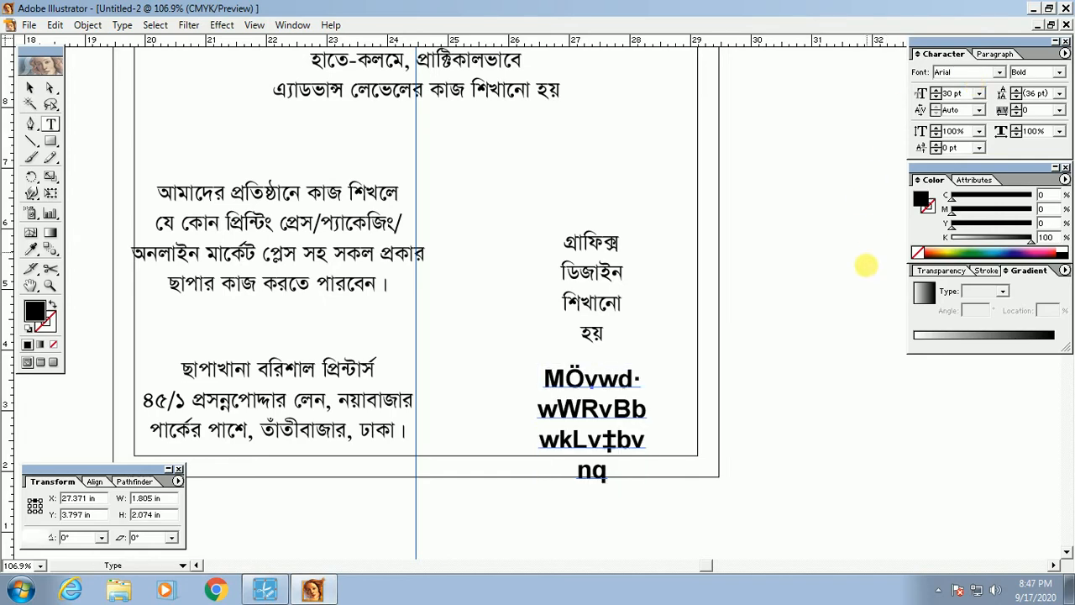
key("Tab")
key("space")
left_click_drag(726, 416, 782, 399)
key("Tab")
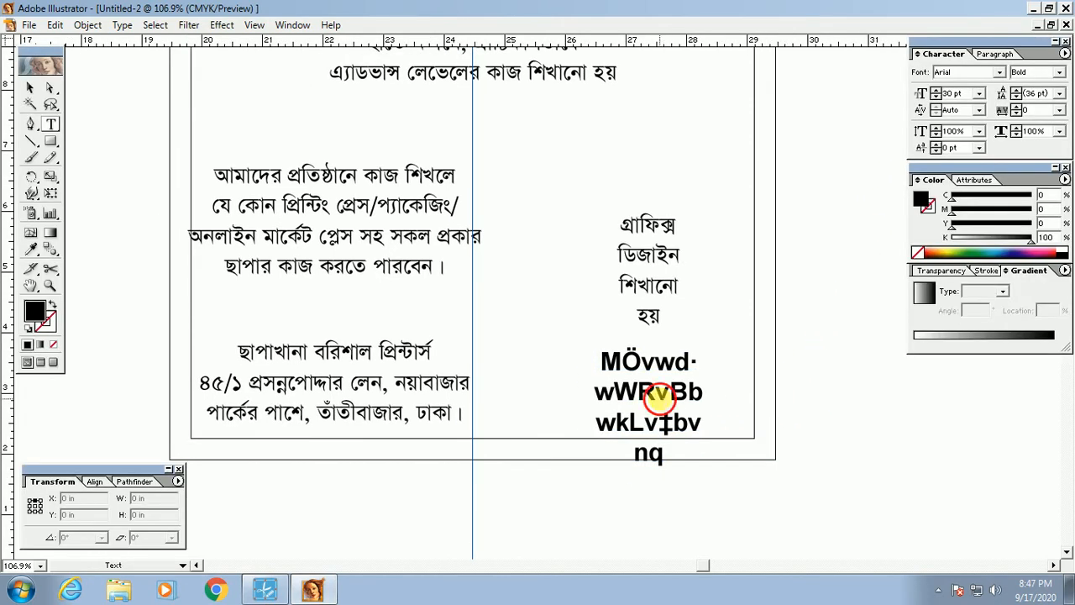
Step: Replace the lower copy's text with the contact phone number and move it further down
triple_click(655, 393)
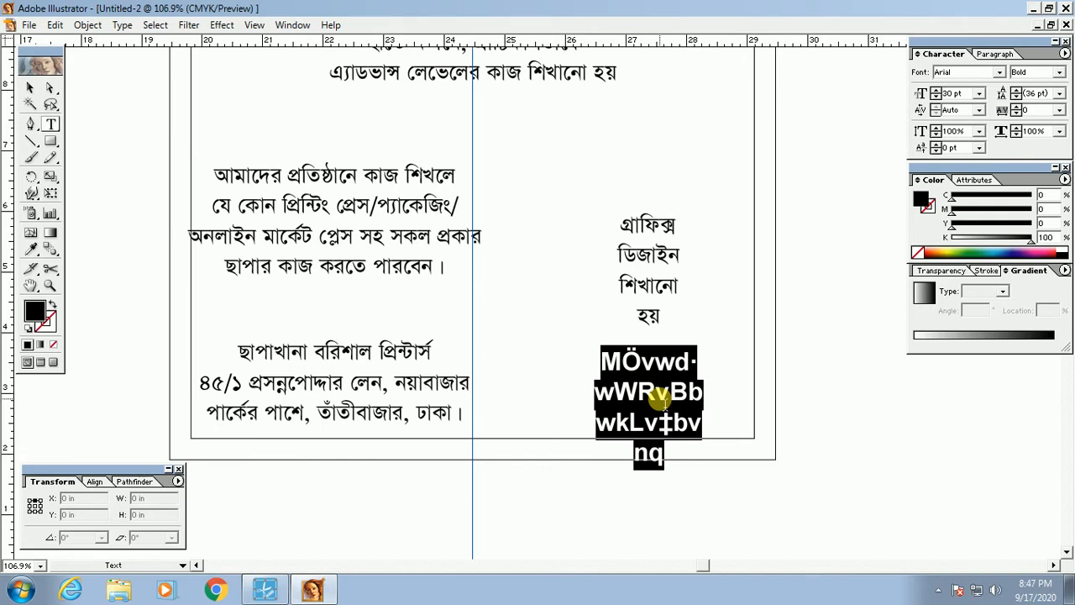
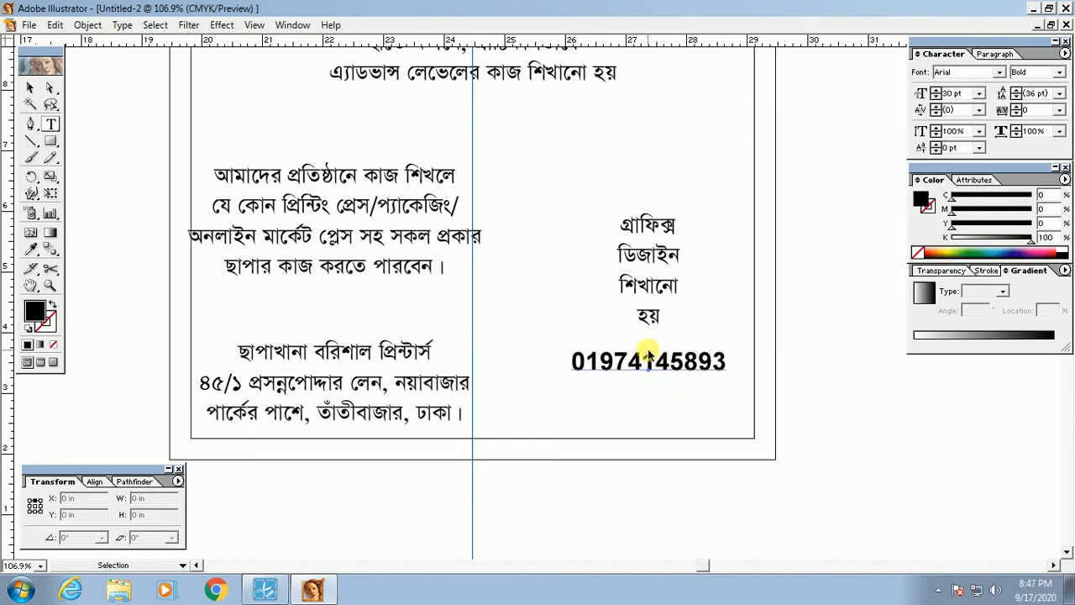
left_click_drag(644, 366, 643, 398)
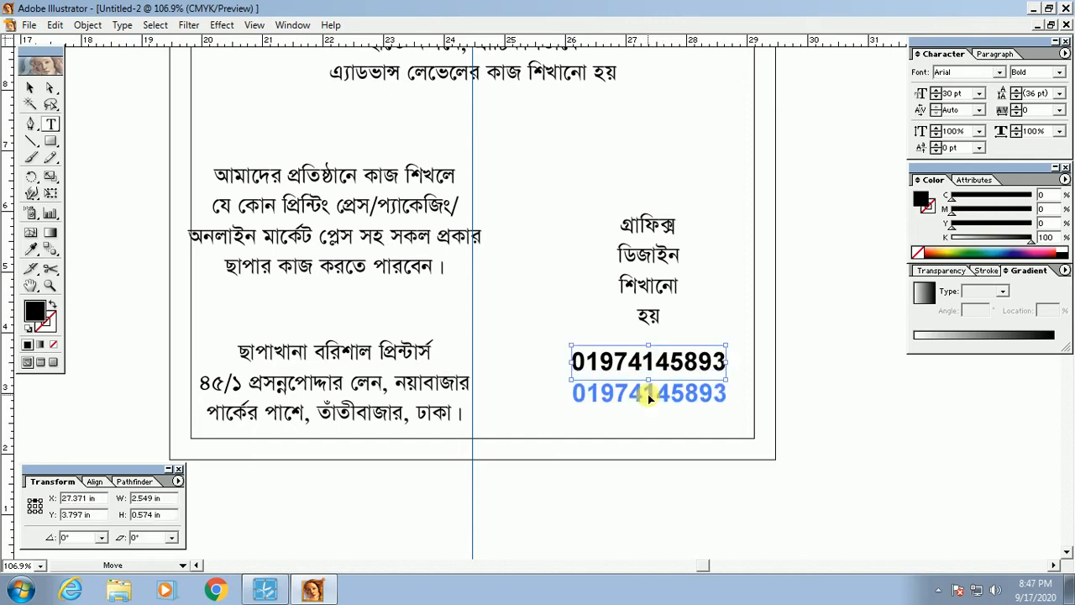
left_click(538, 382, "ctrl")
key("Tab")
left_click_drag(554, 328, 600, 391)
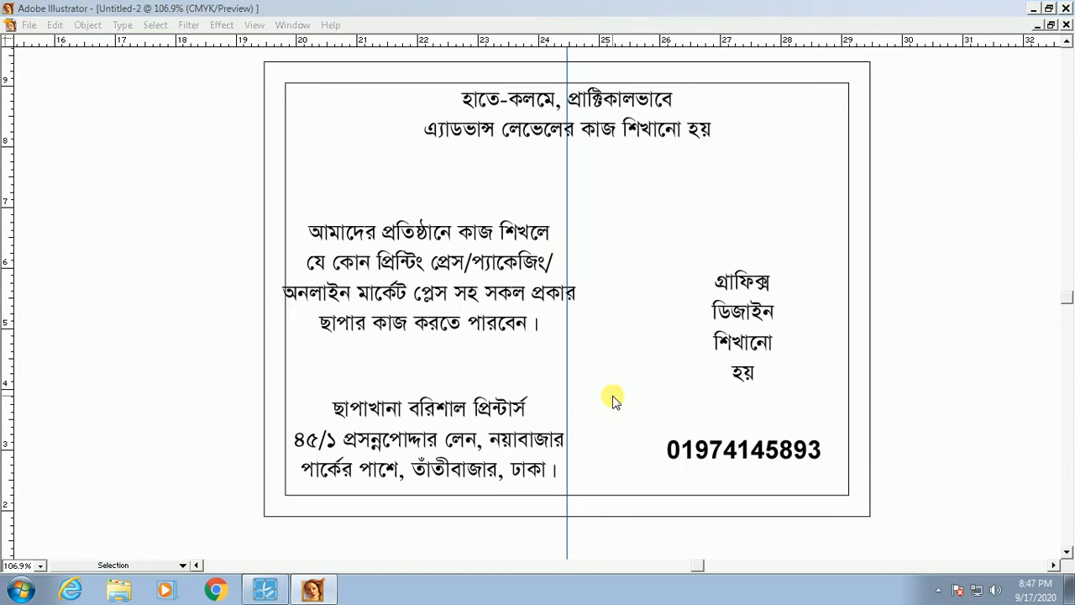
Step: Start saving twice but cancel both times, nudging the flyer view slightly left in between
key("ctrl+s")
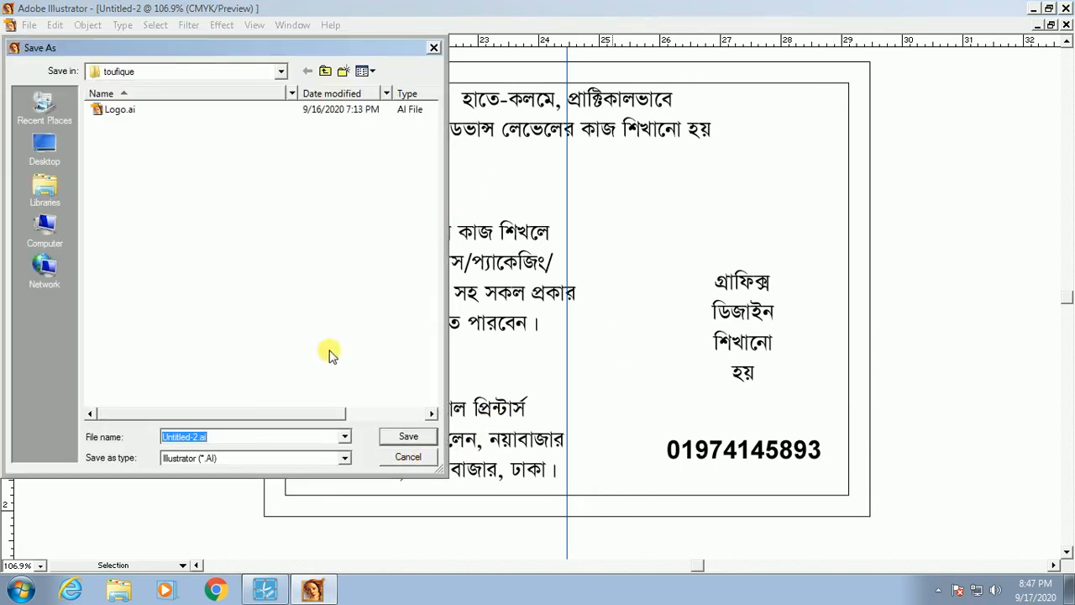
left_click(411, 458)
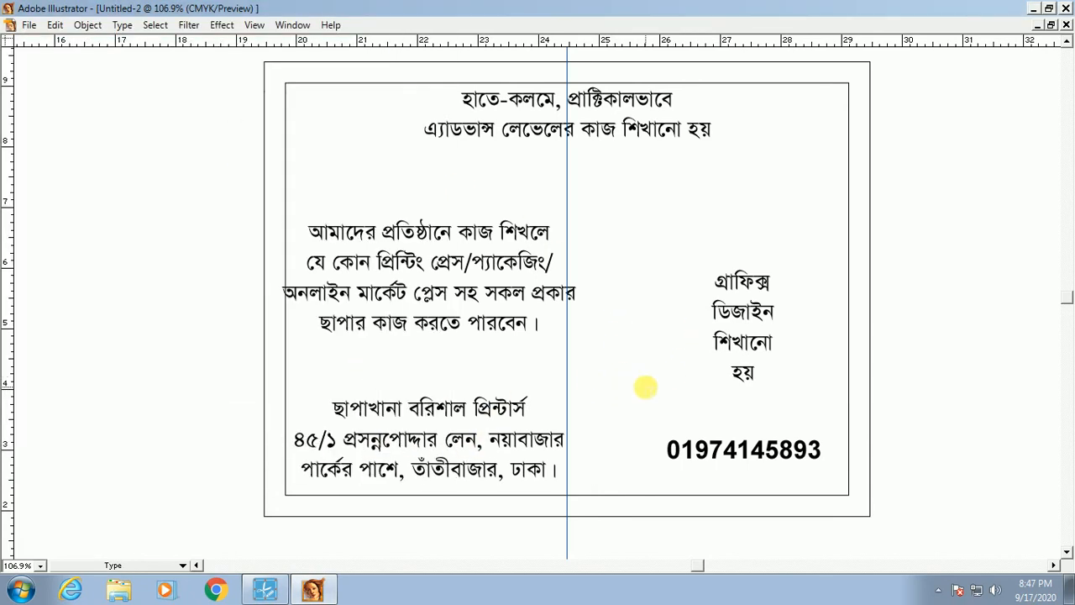
key("space")
left_click_drag(663, 310, 646, 310)
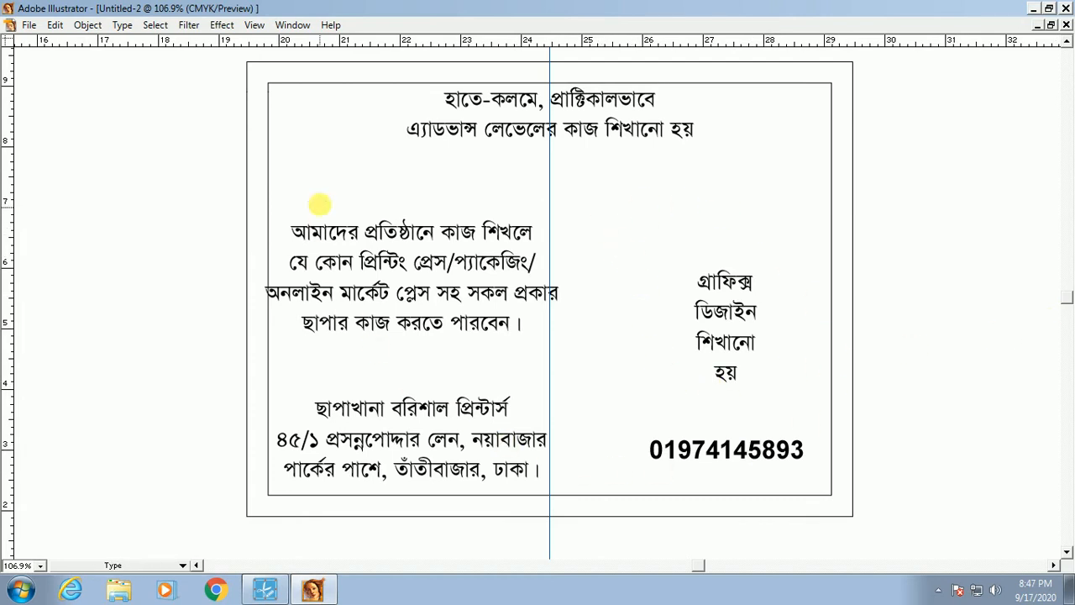
key("v")
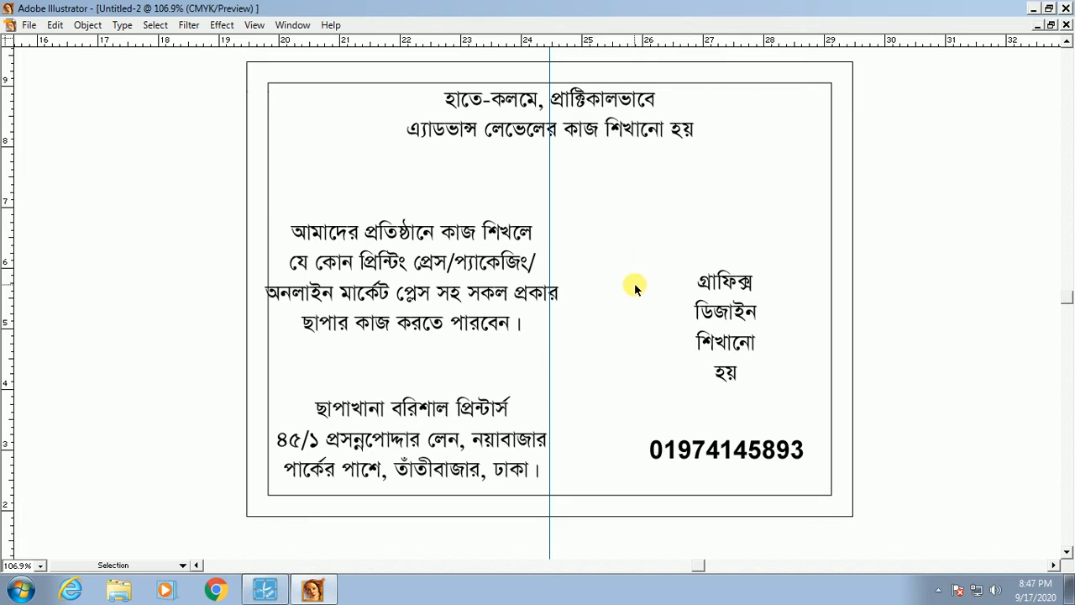
key("t")
key("ctrl+s")
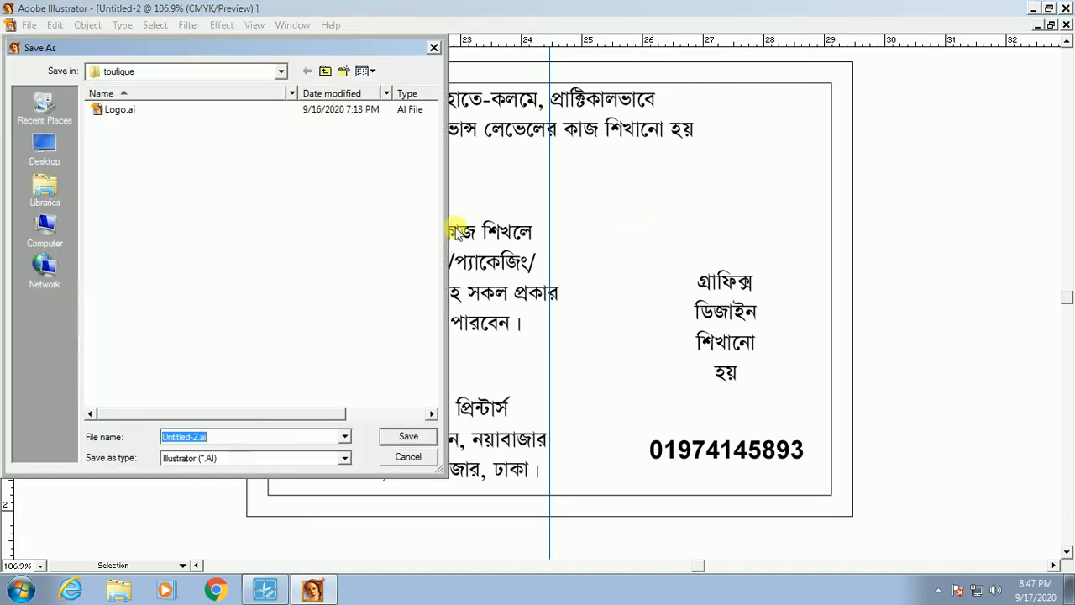
left_click(165, 74)
left_click(165, 75)
left_click(199, 74)
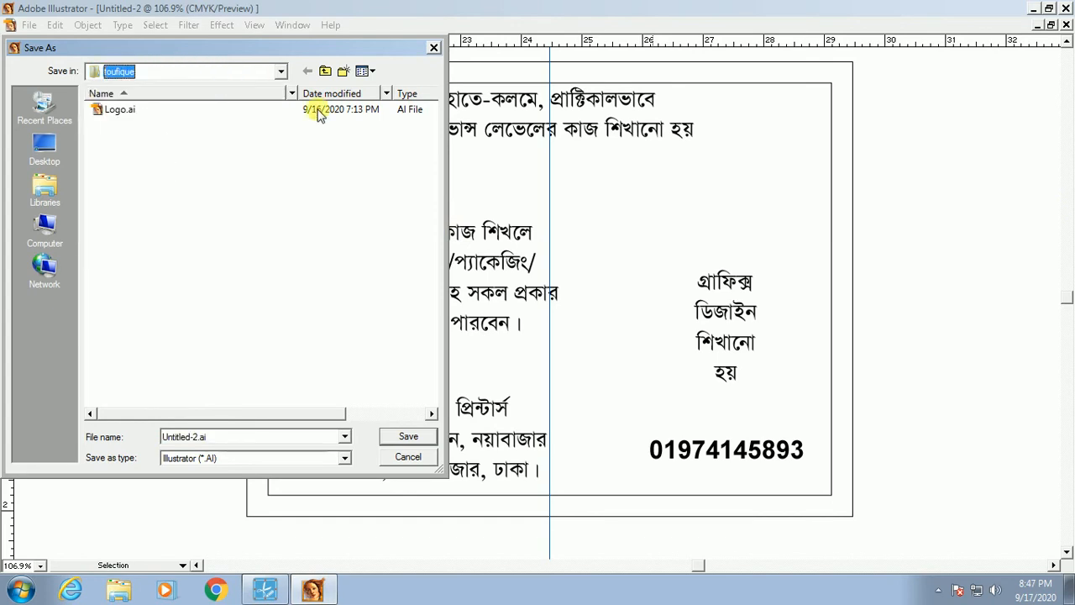
left_click(421, 459)
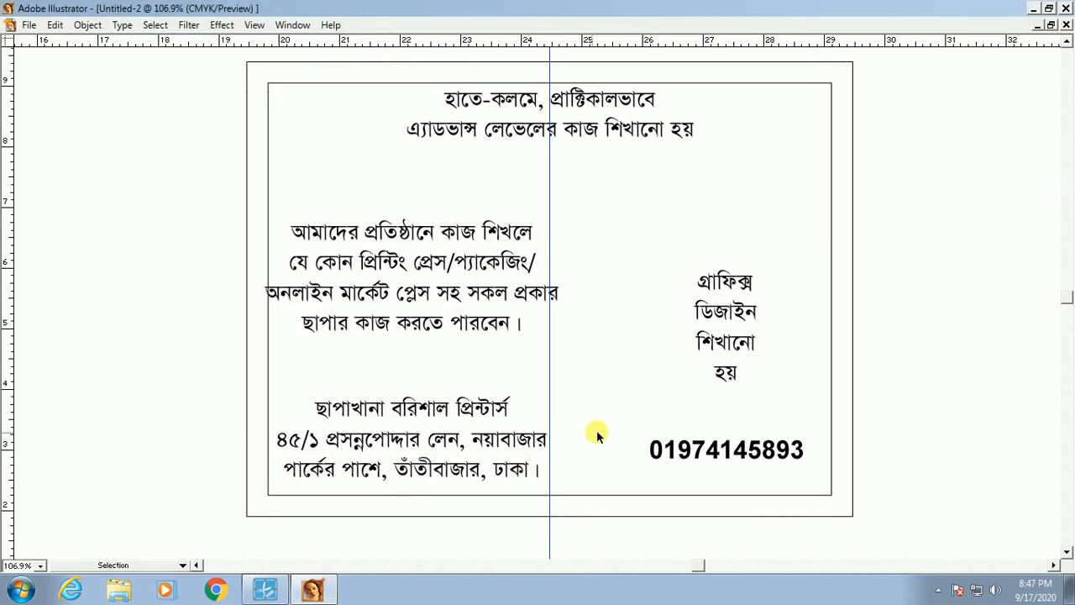
Step: Use File > Save and browse to Local Disk (F:)
left_click(30, 25)
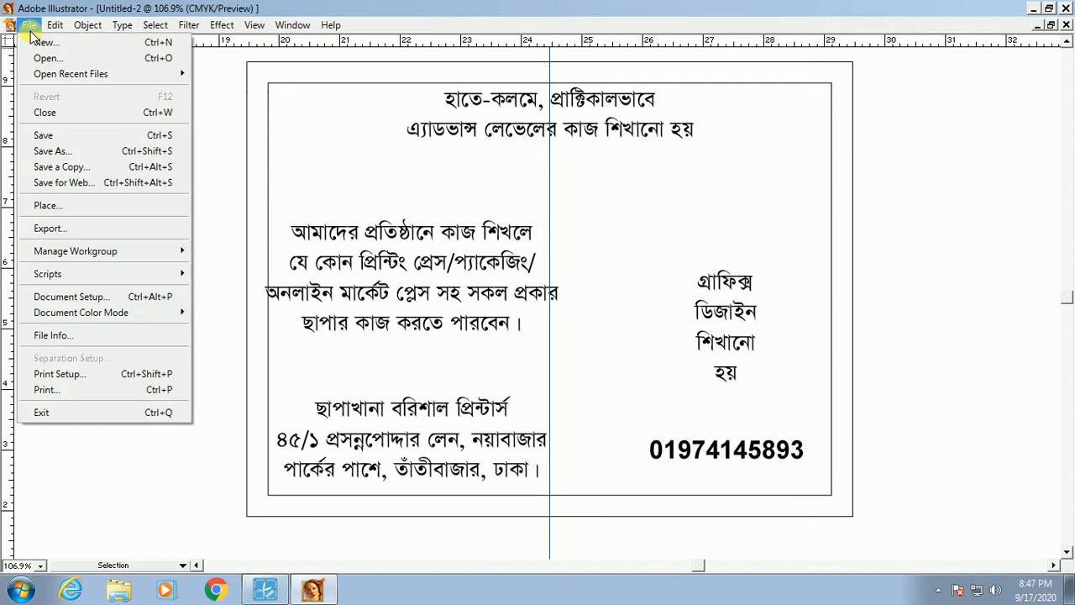
left_click(44, 136)
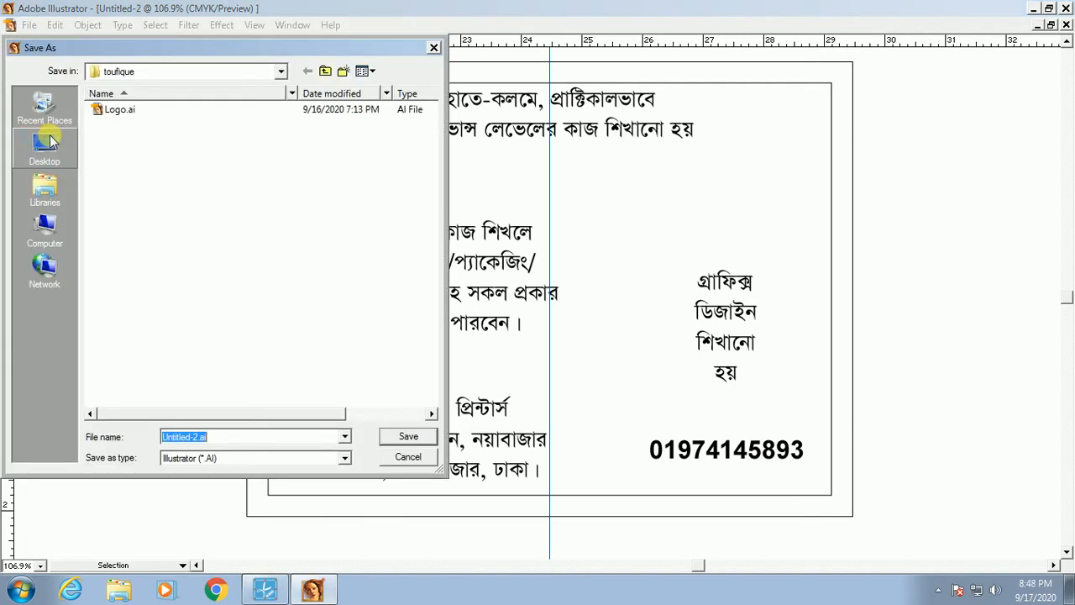
left_click(216, 72)
left_click(189, 76)
left_click(44, 229)
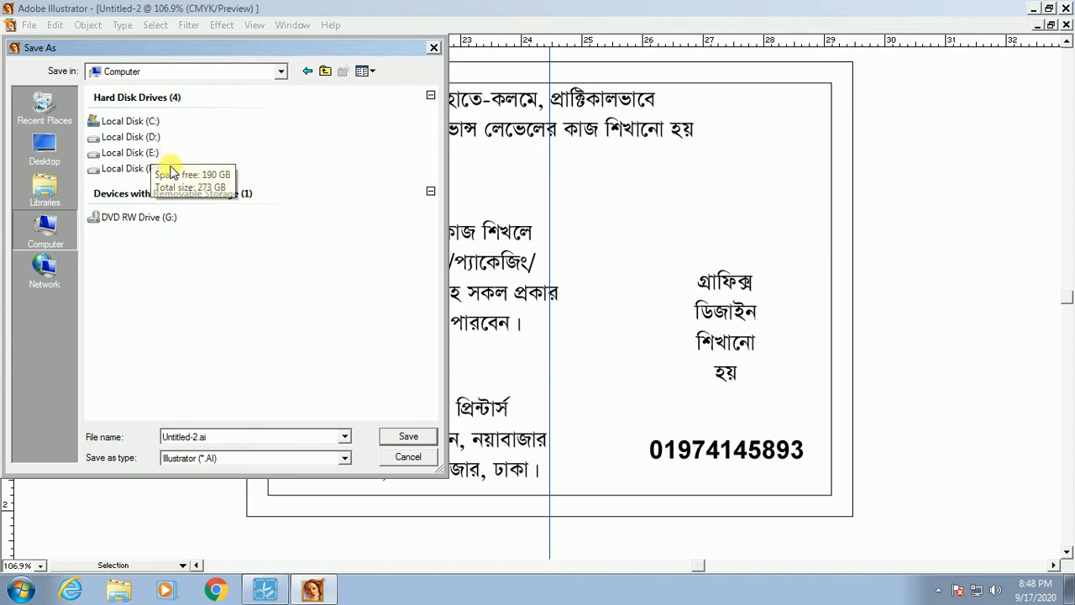
left_click(148, 169)
double_click(148, 169)
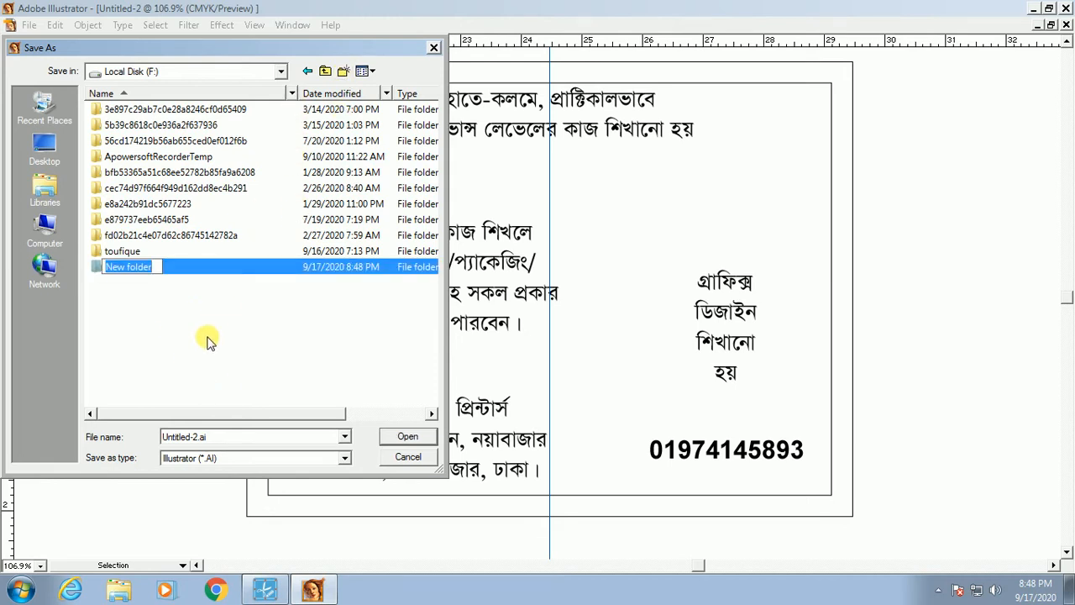
Step: Create a 'barishal Printers' folder, open it, and save the file as 001
type("barishal Printers")
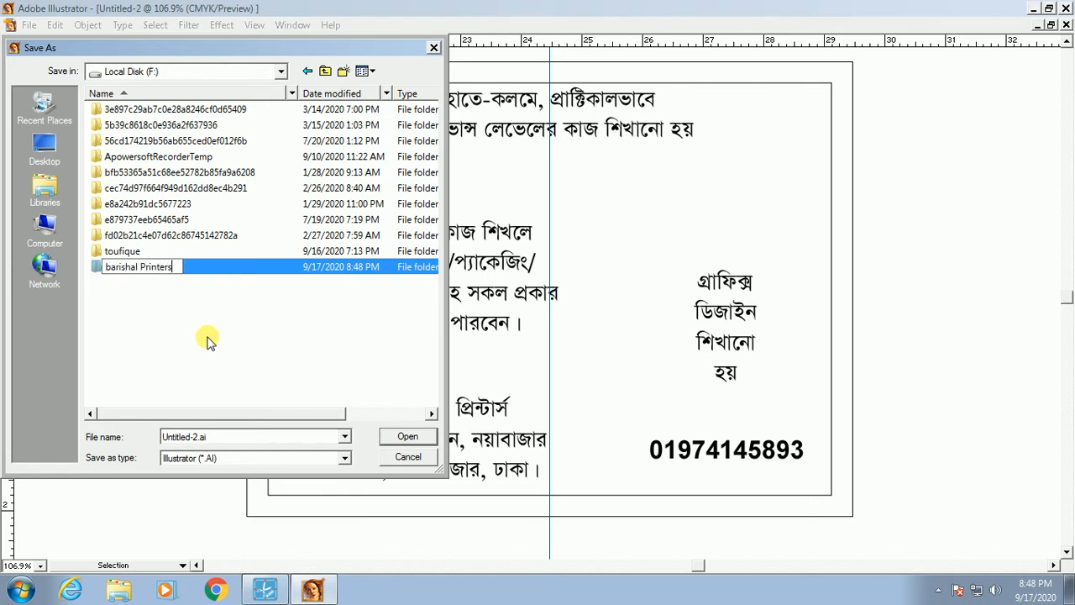
key("Return")
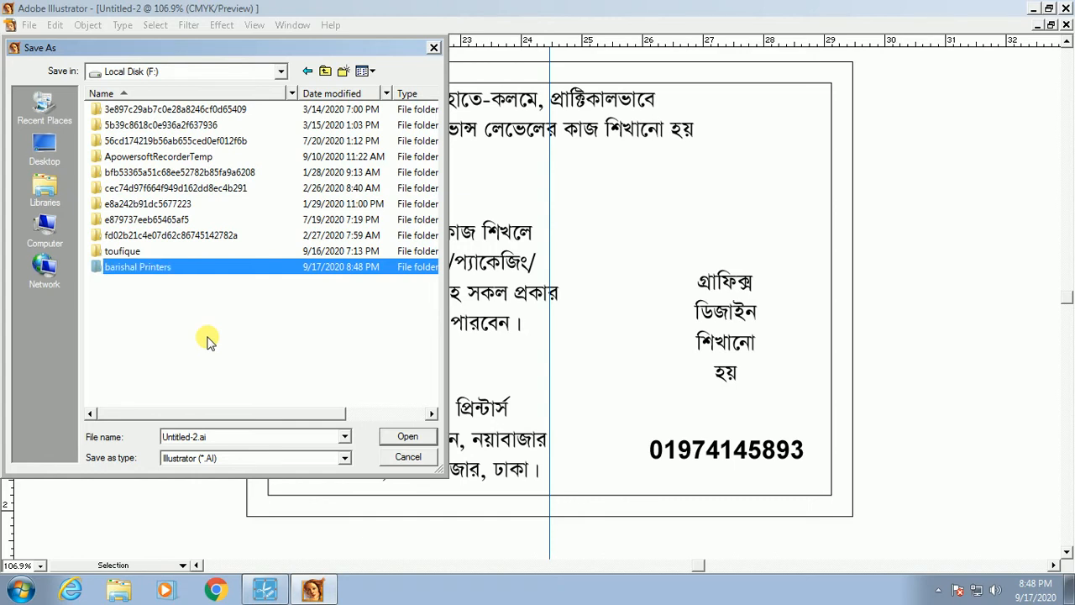
left_click(409, 438)
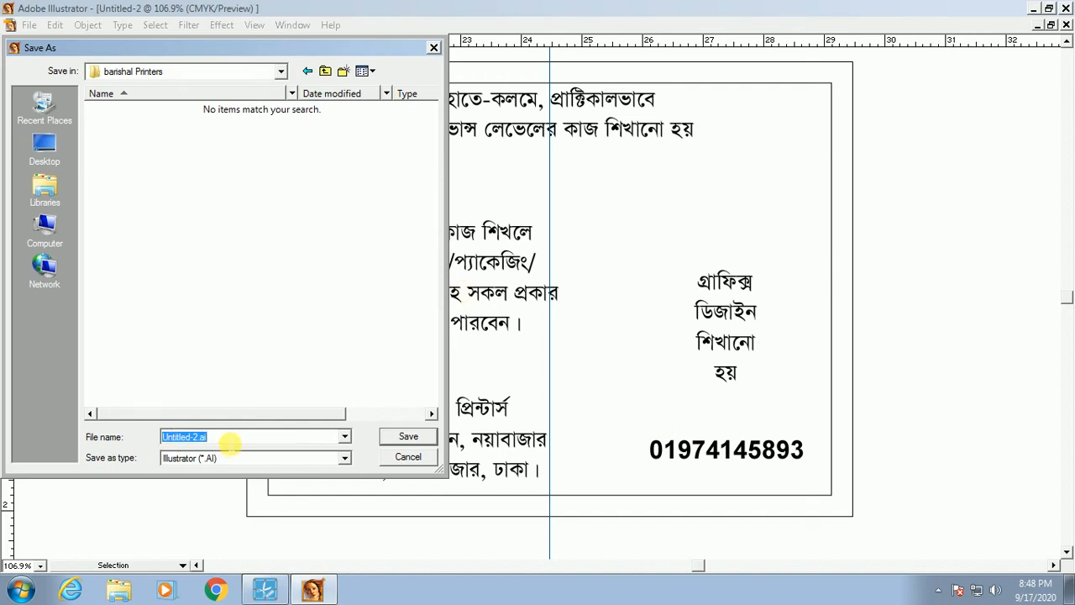
type("001")
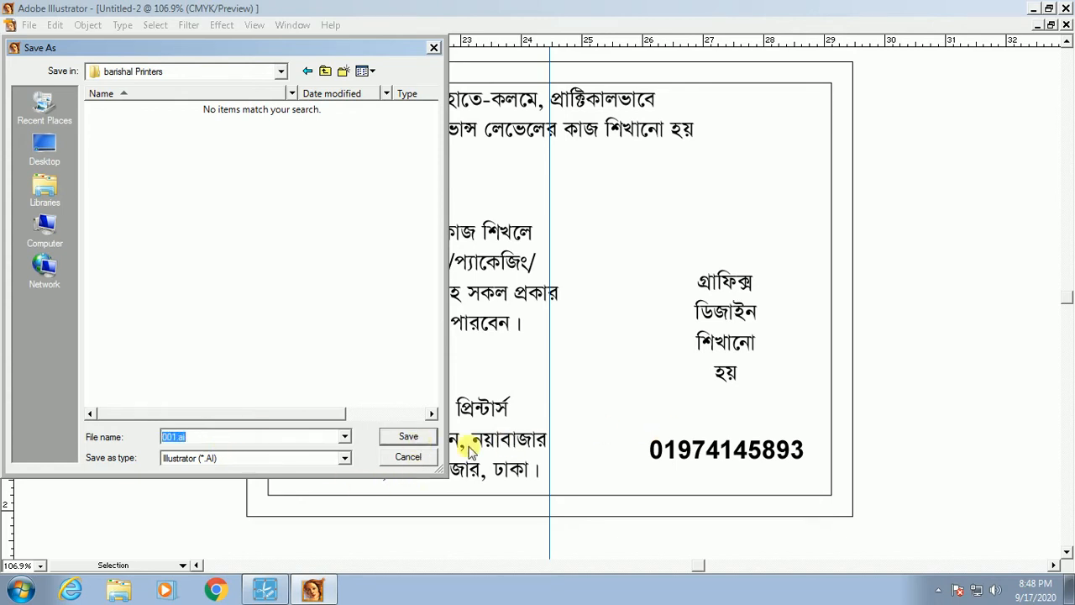
left_click(407, 439)
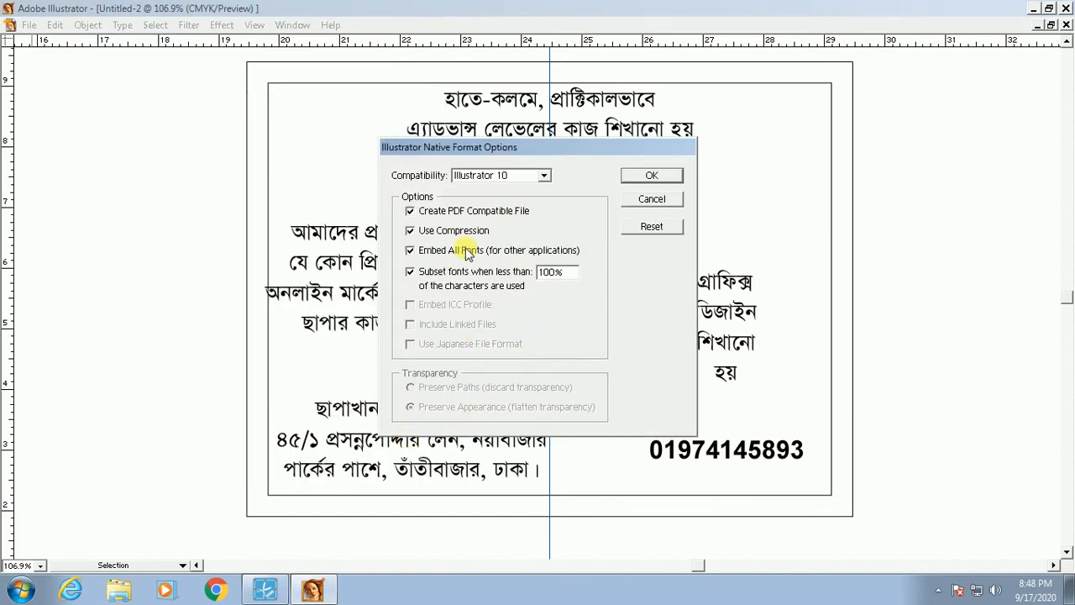
Step: Keep Illustrator 10 compatibility in the save options and confirm
left_click(505, 175)
left_click(527, 186)
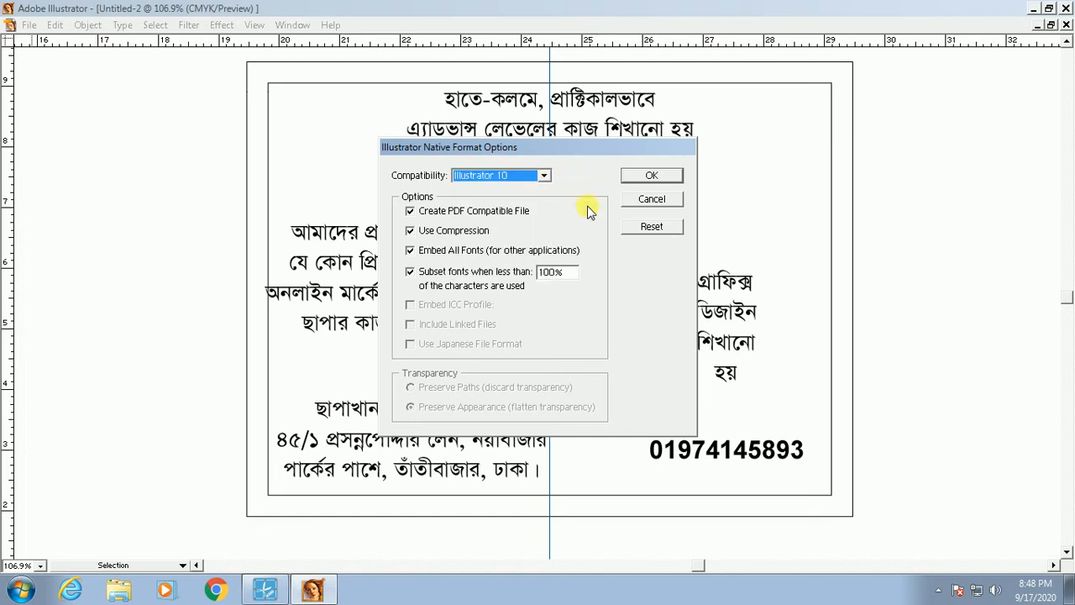
left_click(514, 176)
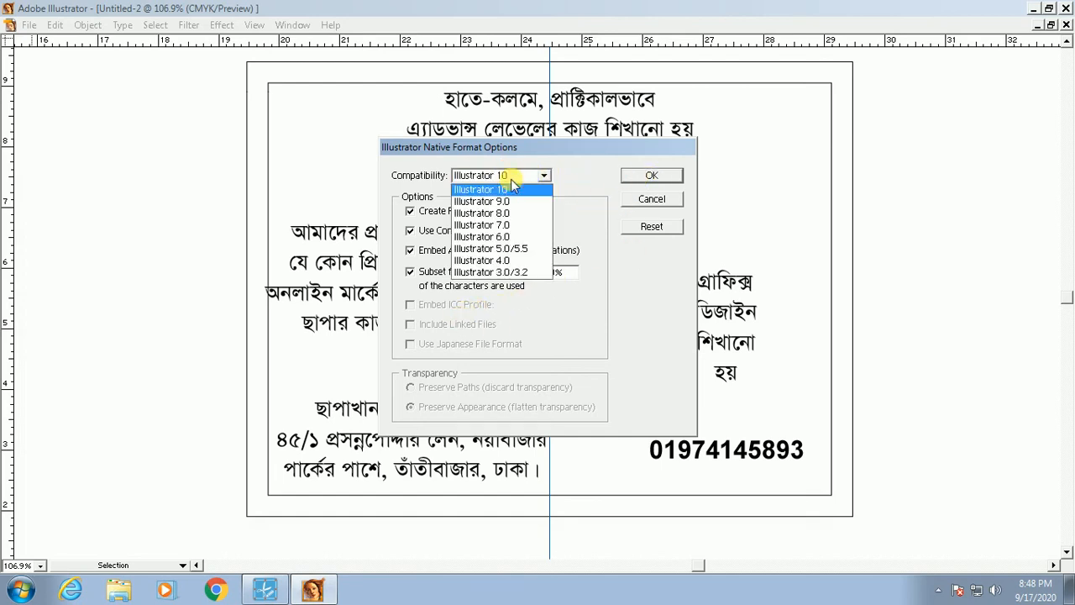
left_click(591, 173)
left_click(644, 178)
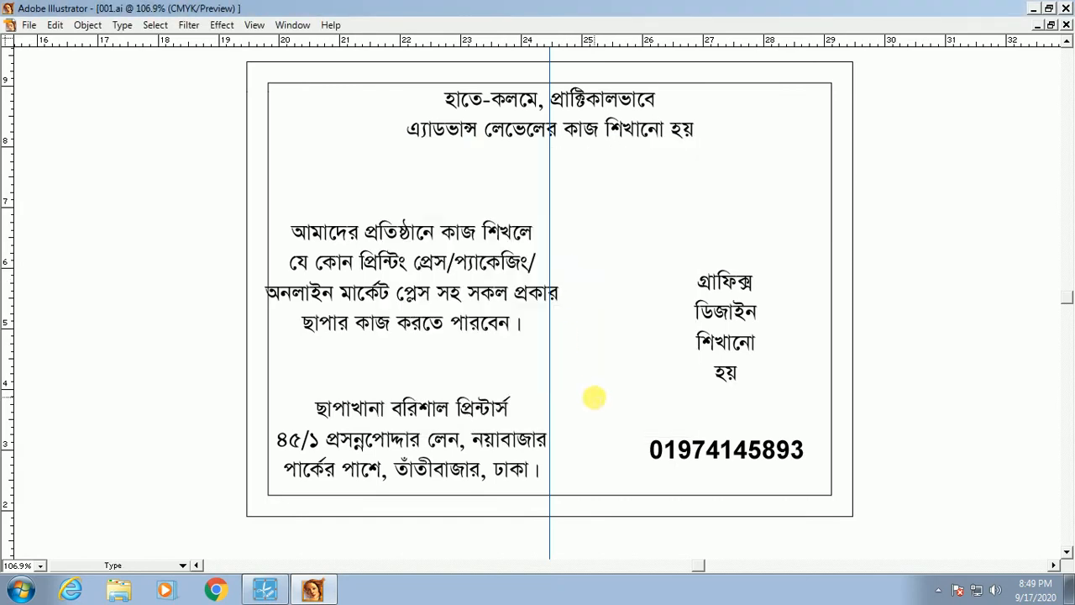
key("space")
left_click_drag(610, 363, 651, 361)
key("space")
left_click(613, 320, "ctrl+alt")
left_click_drag(604, 388, 678, 424)
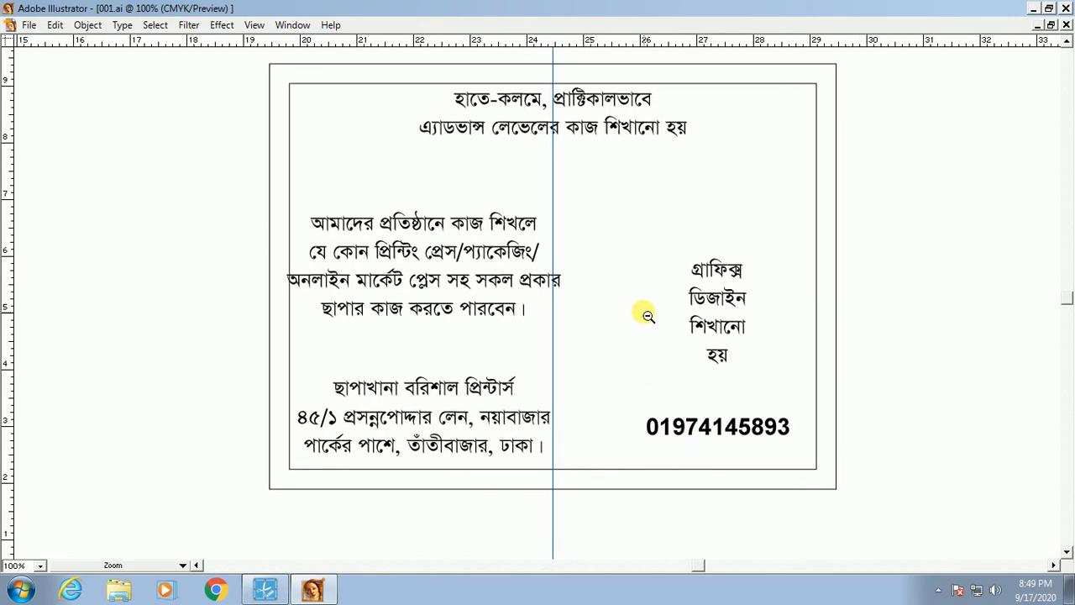
left_click(645, 313, "ctrl+alt")
left_click_drag(633, 306, 634, 269)
key("Tab")
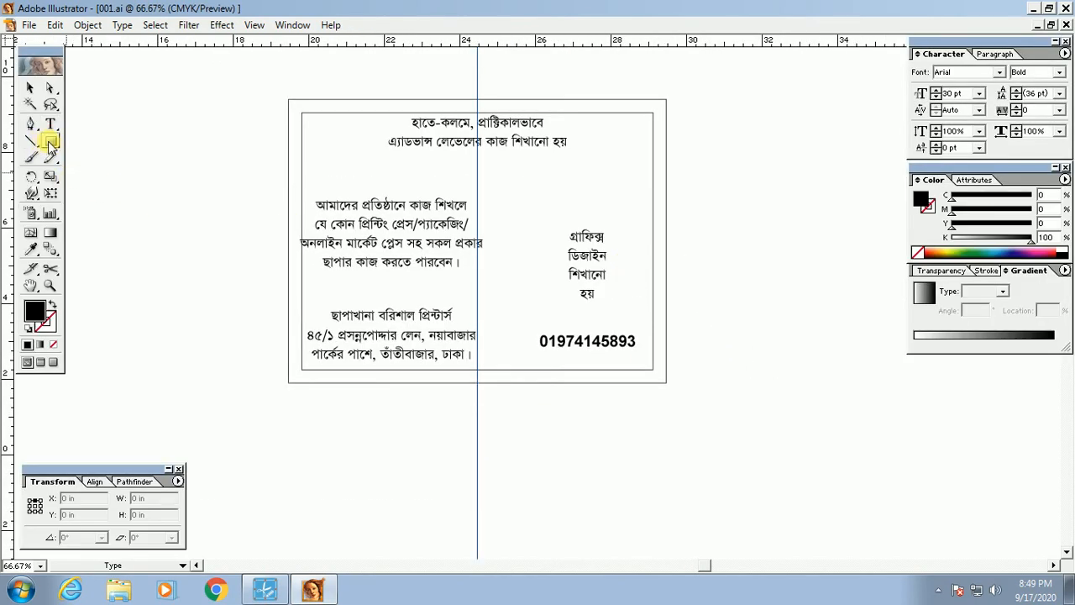
left_click(50, 143)
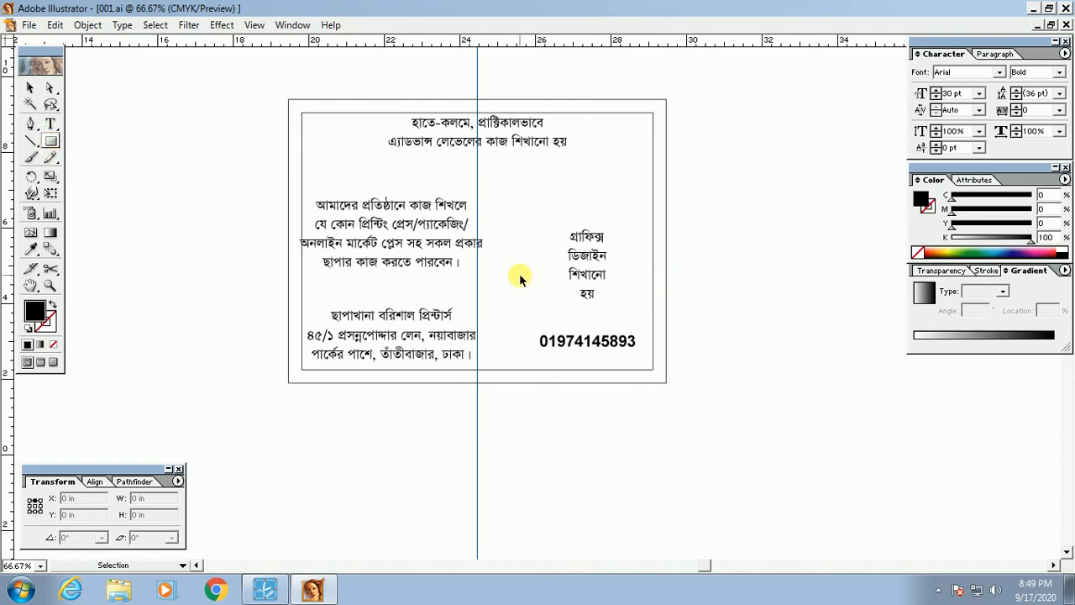
left_click(631, 298, "alt")
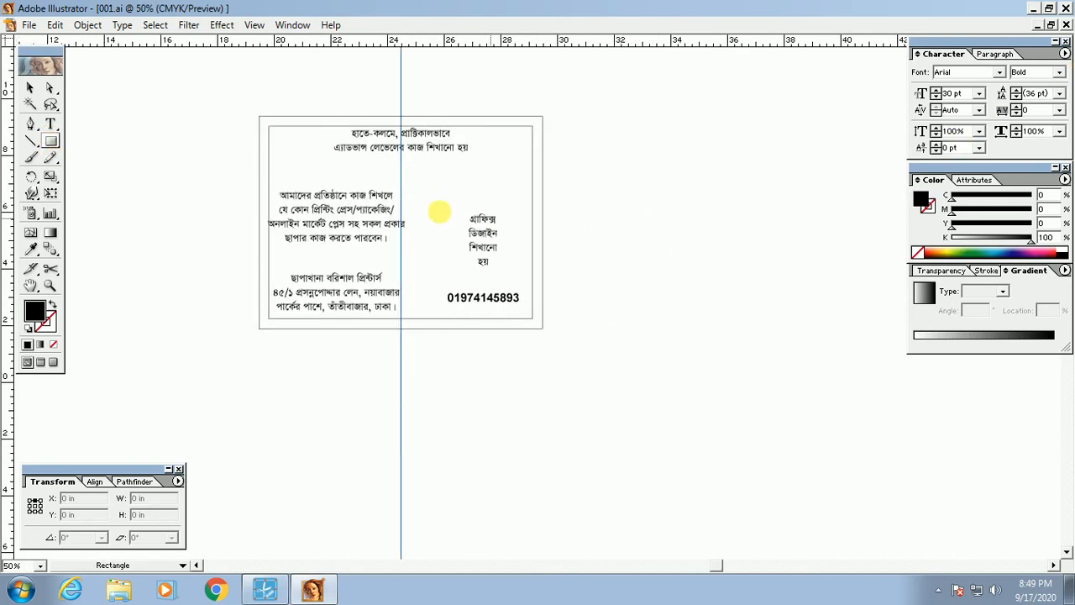
left_click(31, 124)
key("Tab")
left_click_drag(400, 387, 482, 456)
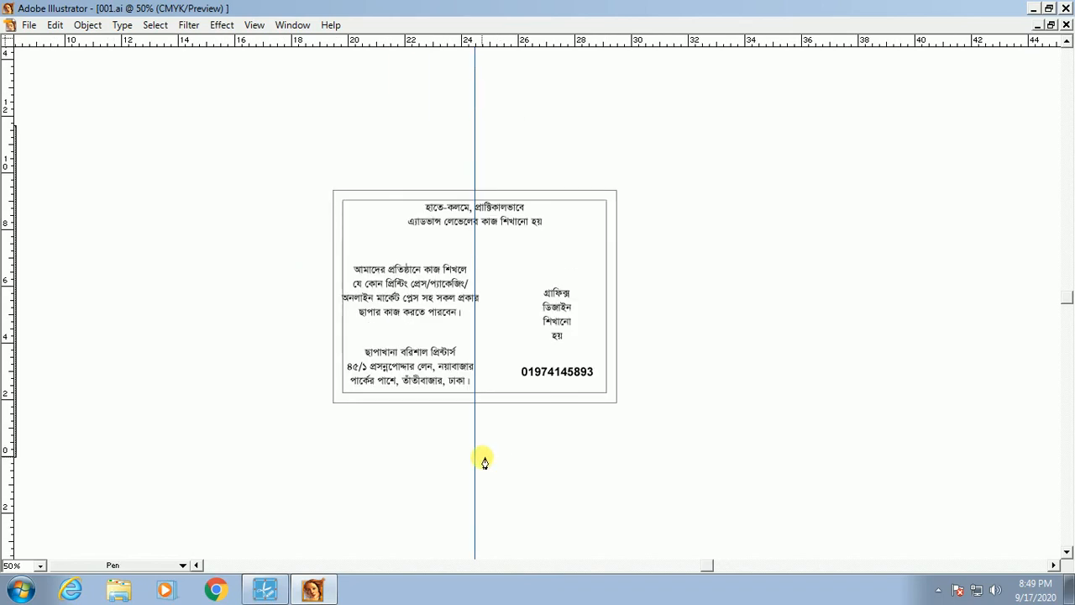
left_click(462, 410)
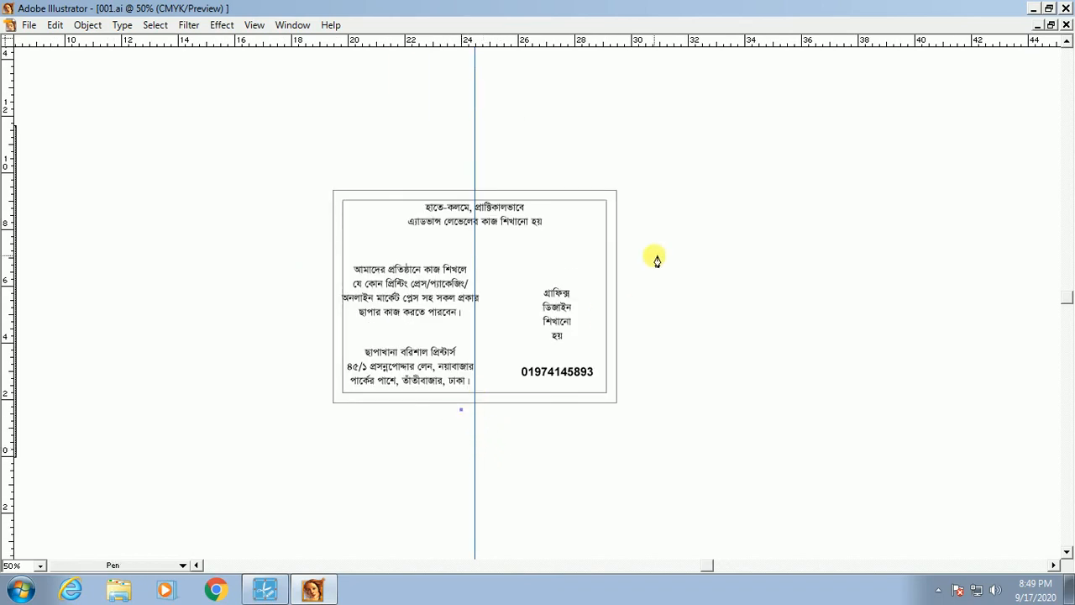
left_click_drag(653, 239, 812, 210)
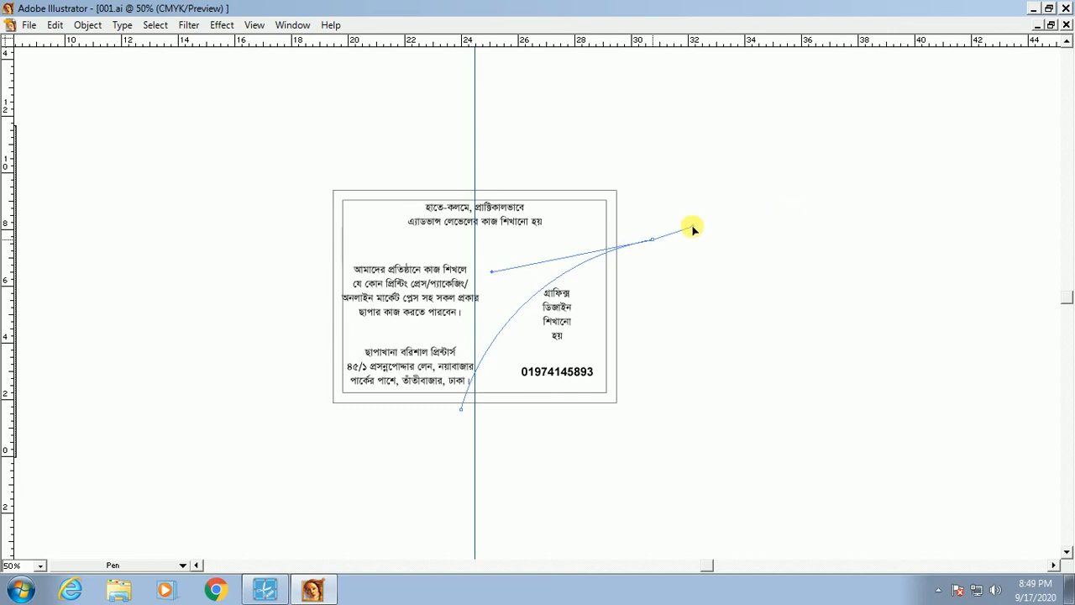
left_click(656, 241)
key("v")
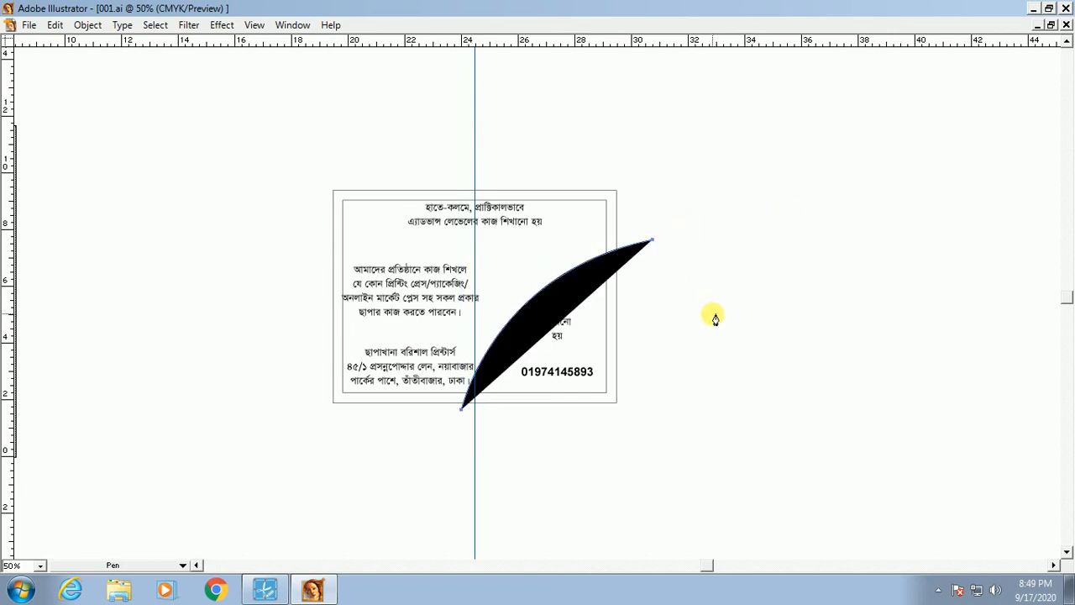
key("Tab")
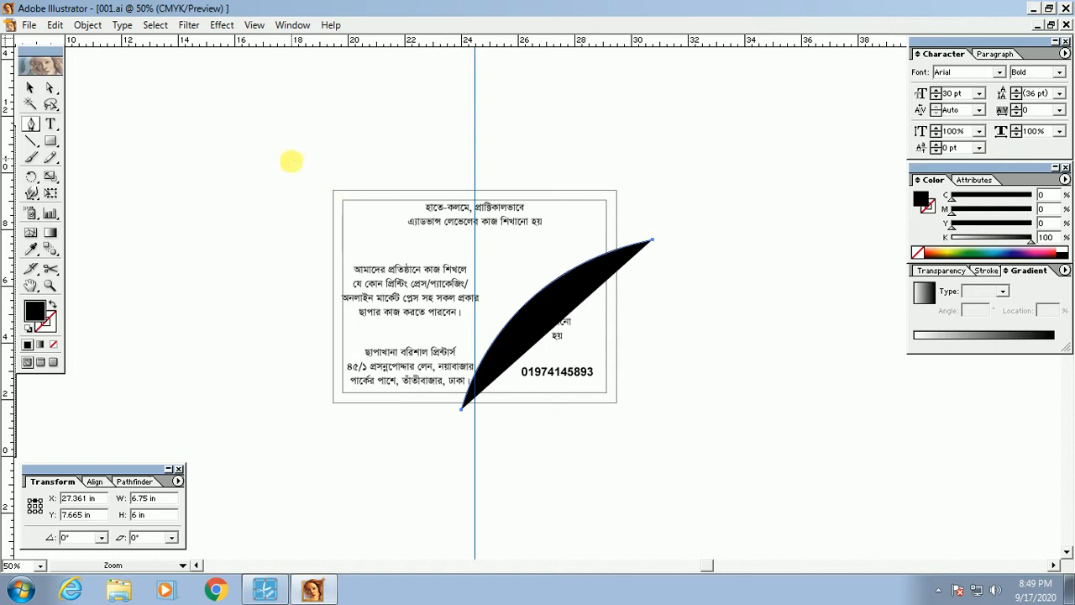
left_click_drag(292, 158, 719, 443)
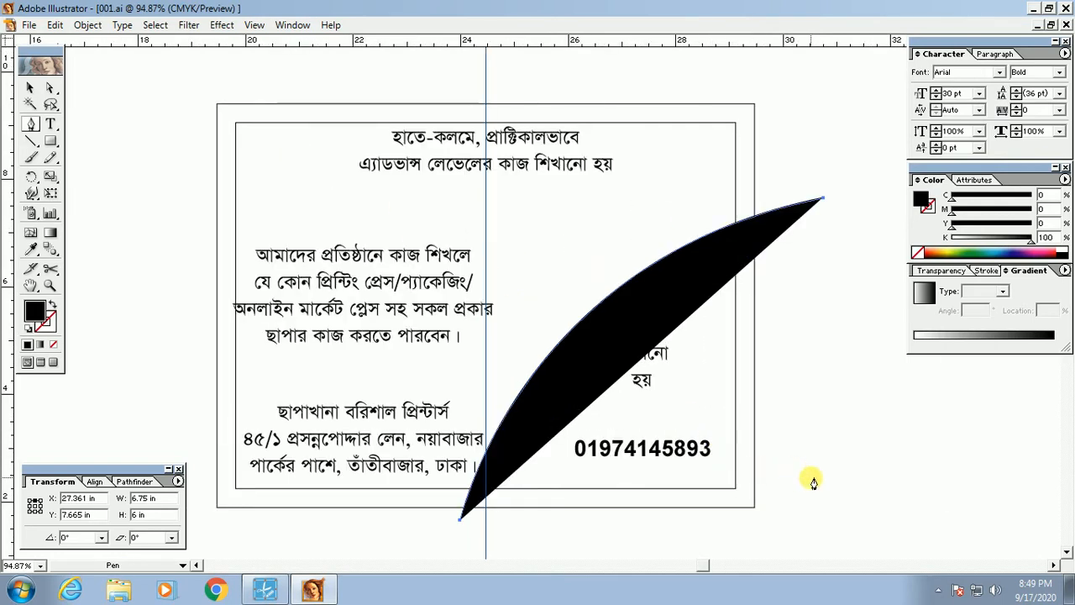
left_click(570, 365, "ctrl+alt")
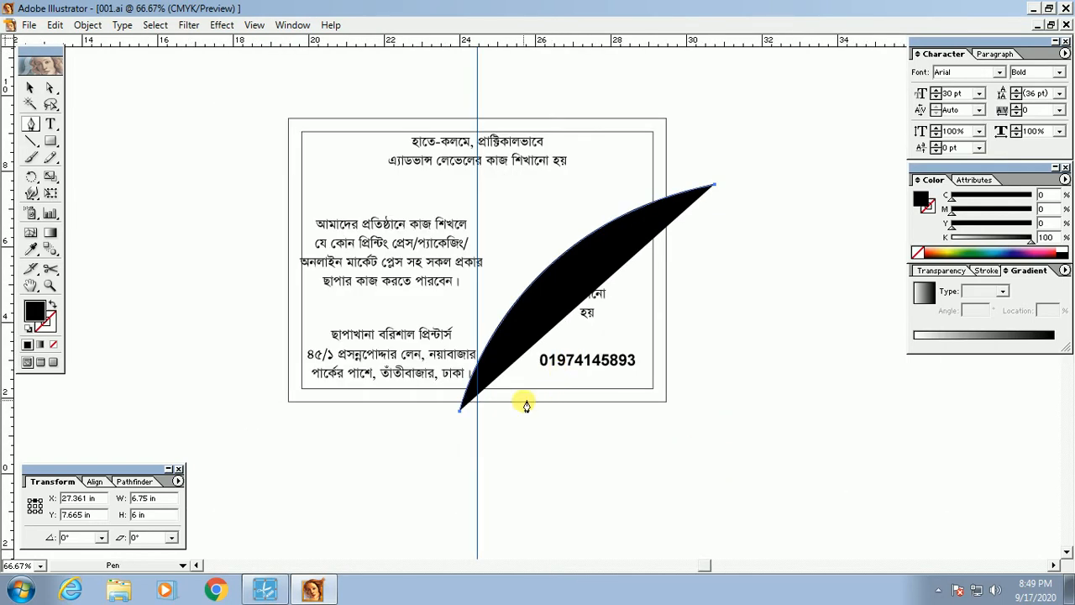
key("Delete")
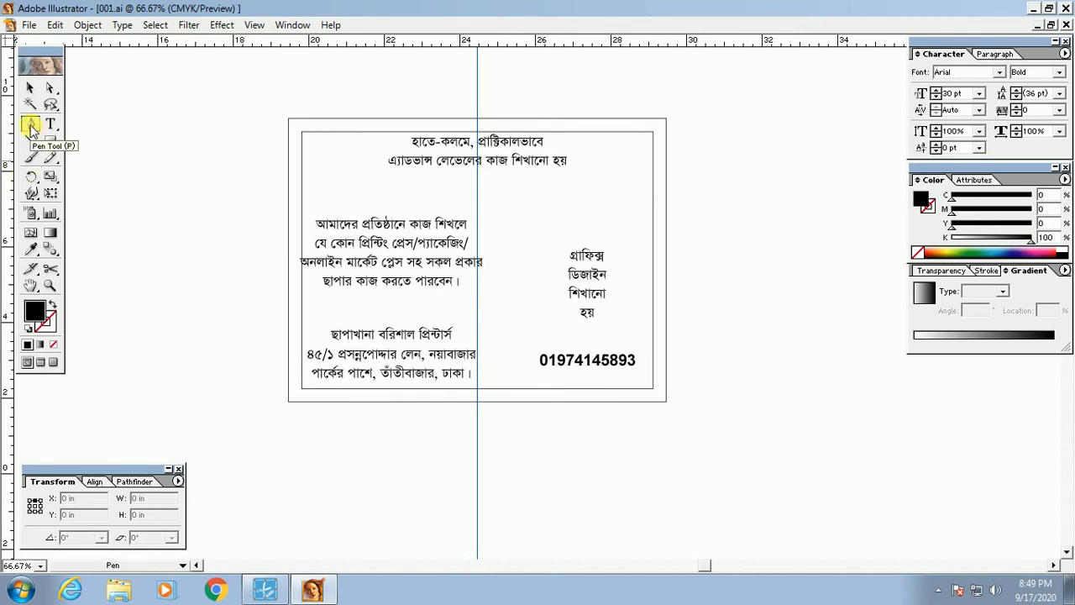
Step: With the Pen tool, start below the frame and drag a curved end point near the upper right
left_click(469, 409)
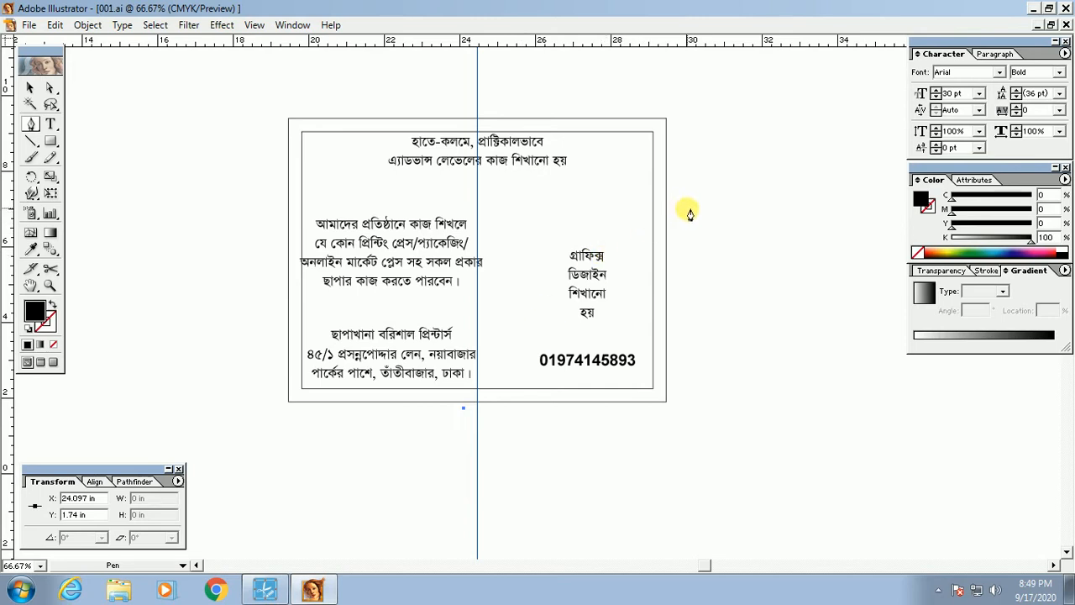
left_click_drag(689, 202, 882, 171)
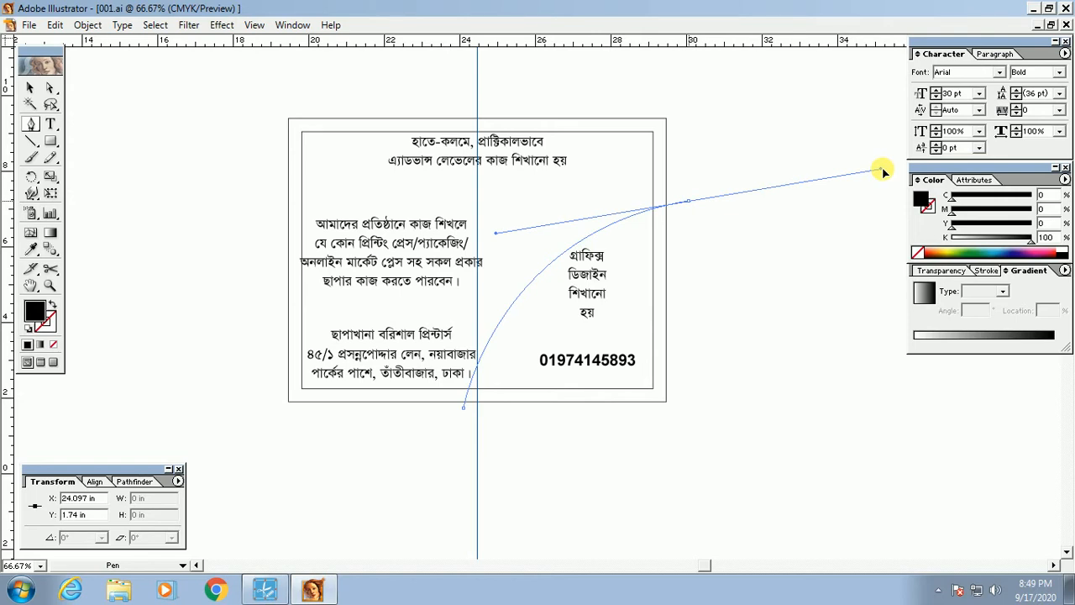
left_click_drag(882, 171, 777, 194)
key("ctrl+z")
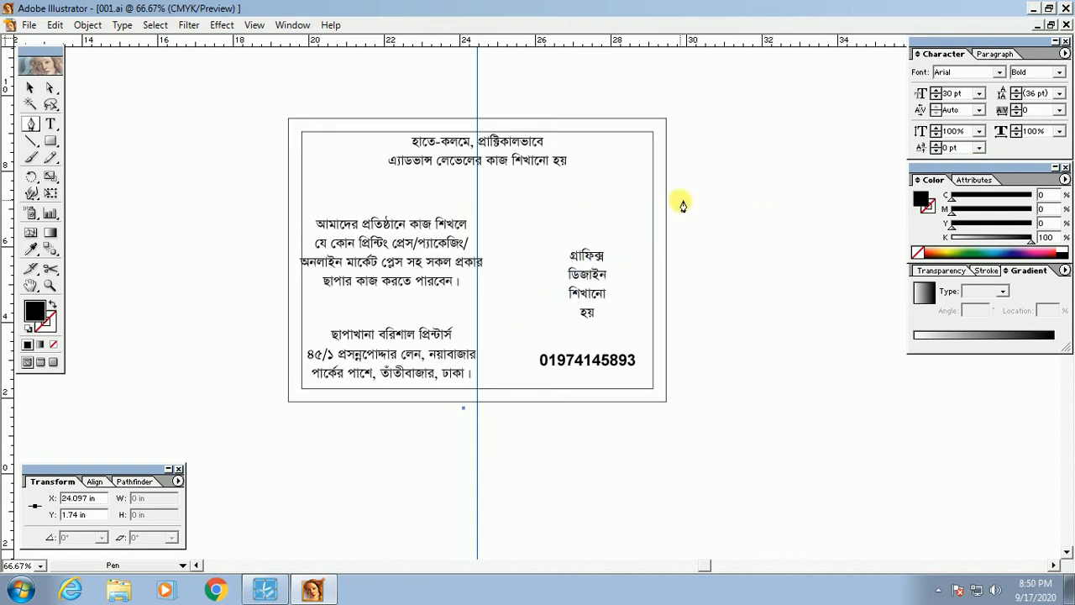
left_click(684, 203)
left_click_drag(691, 200, 879, 186)
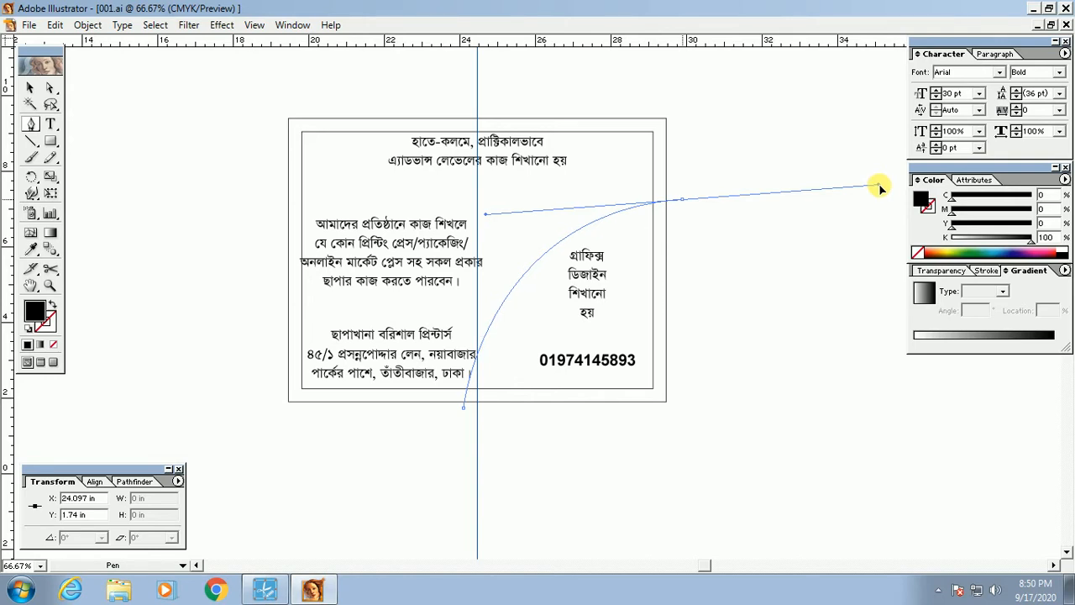
Step: Shorten the end point's handle and make the arc's end a corner point
left_click_drag(879, 186, 727, 204)
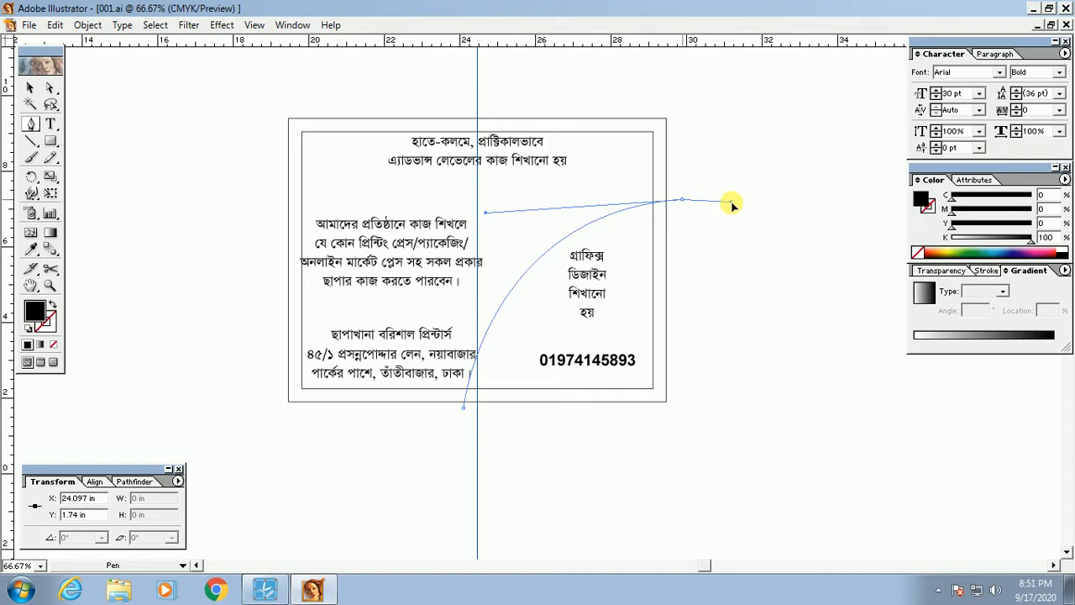
mouse_move(729, 204)
left_mouse_down()
mouse_move(714, 206)
mouse_move(728, 204)
mouse_move(711, 250)
mouse_move(715, 192)
mouse_move(685, 265)
mouse_move(730, 158)
mouse_move(664, 290)
mouse_move(721, 194)
left_mouse_up()
left_click_drag(737, 274, 698, 208)
left_click_drag(684, 199, 686, 203)
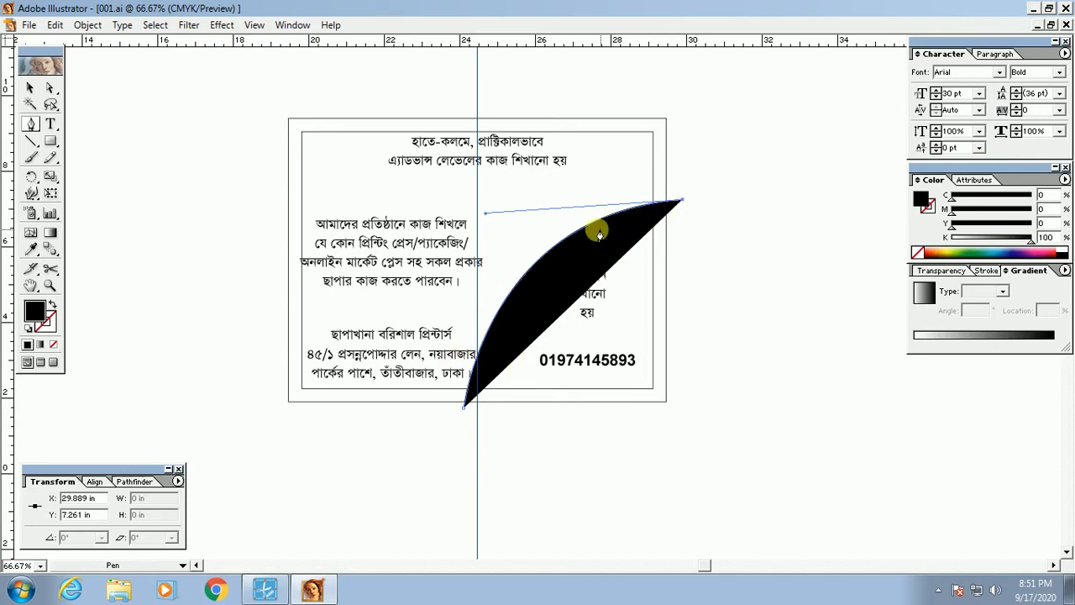
Step: Swap fill and stroke so the curve becomes an unfilled black stroke, then deselect and reselect it
left_click(66, 312)
left_click(67, 313)
left_click(66, 315)
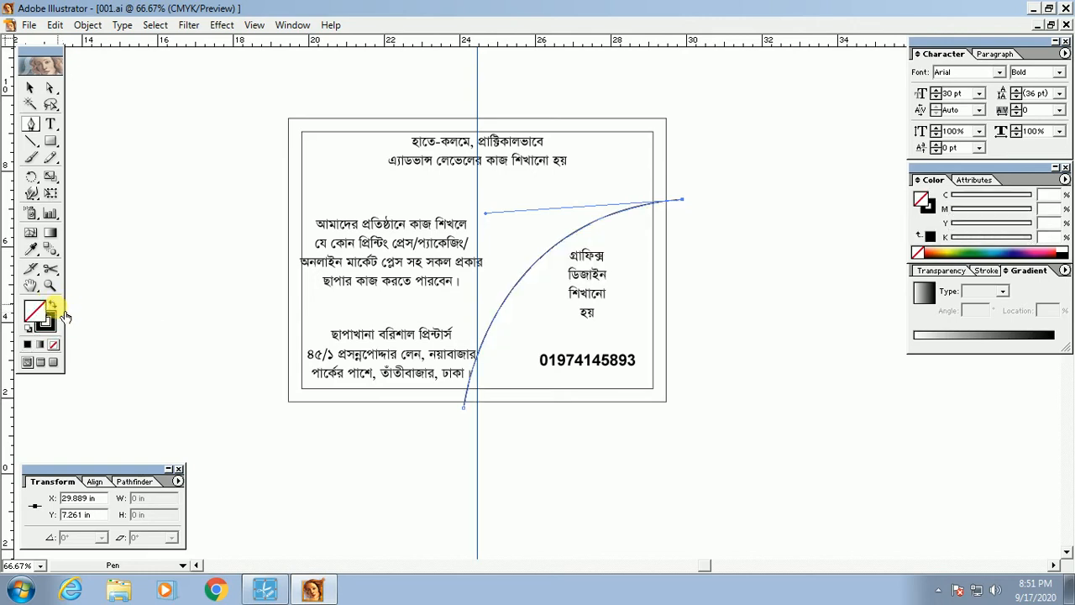
left_click(64, 312)
left_click(63, 313)
left_click(65, 314)
left_click(64, 311)
left_click(64, 312)
left_click(65, 312)
left_click(65, 315)
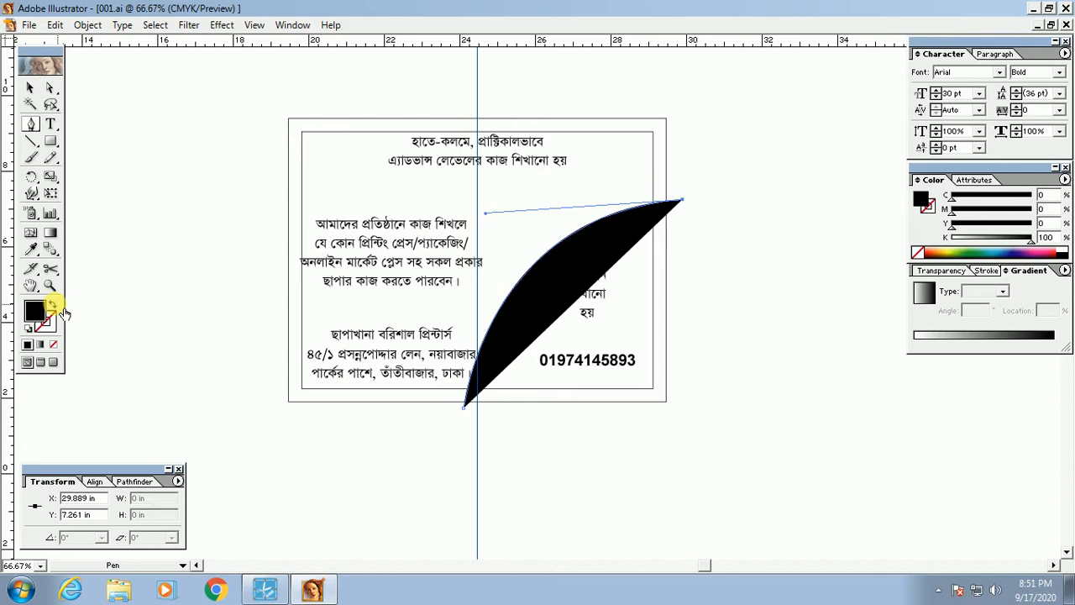
left_click(65, 312)
left_click(65, 312)
left_click(64, 313)
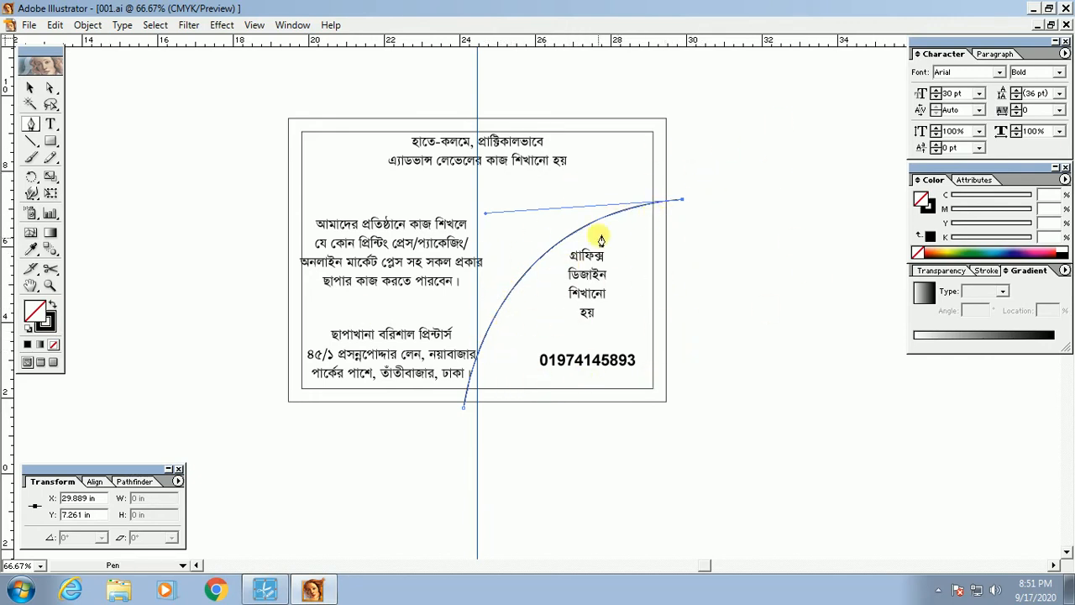
left_click(729, 198, "ctrl")
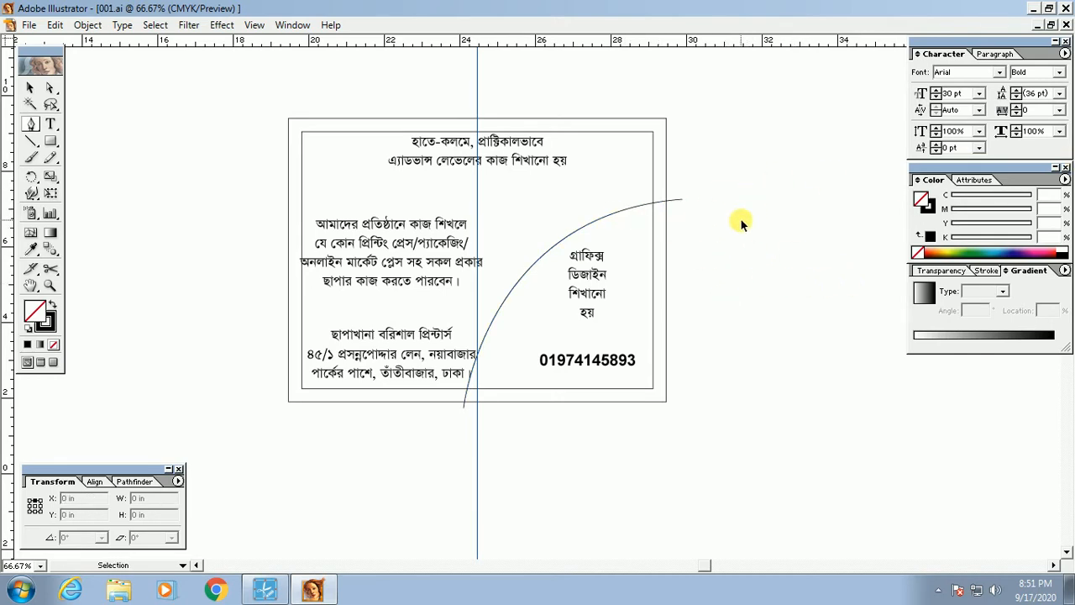
left_click_drag(602, 188, 670, 242)
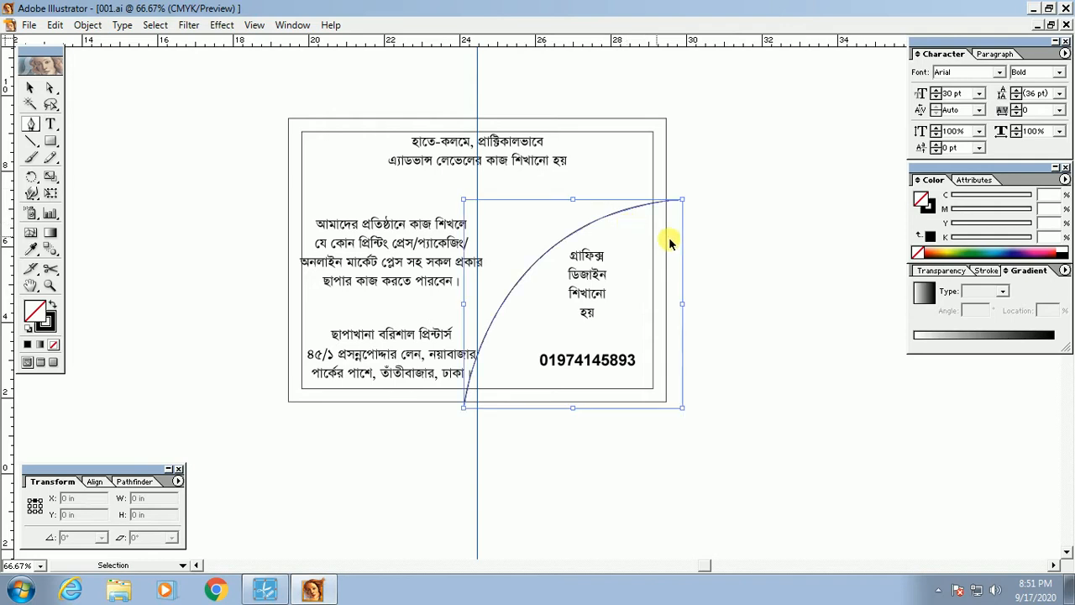
left_click(767, 278, "ctrl")
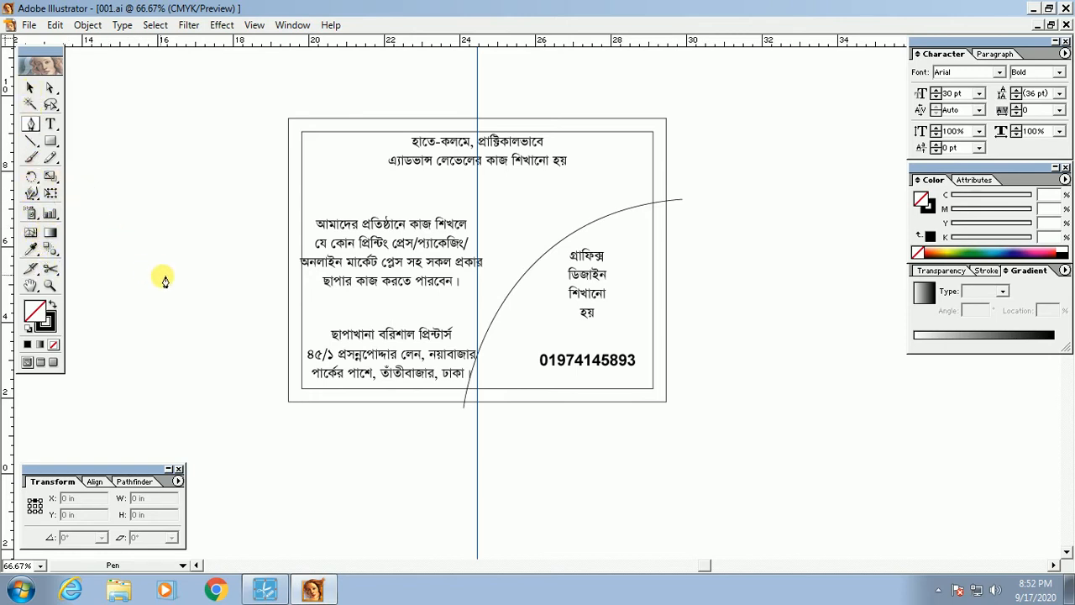
key("ctrl")
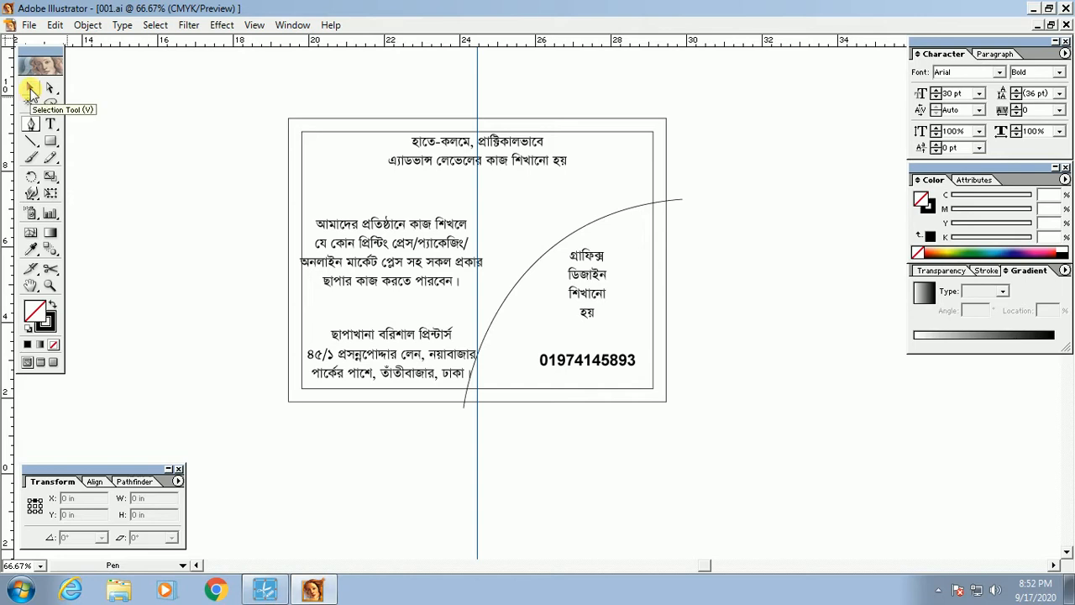
left_click(50, 126)
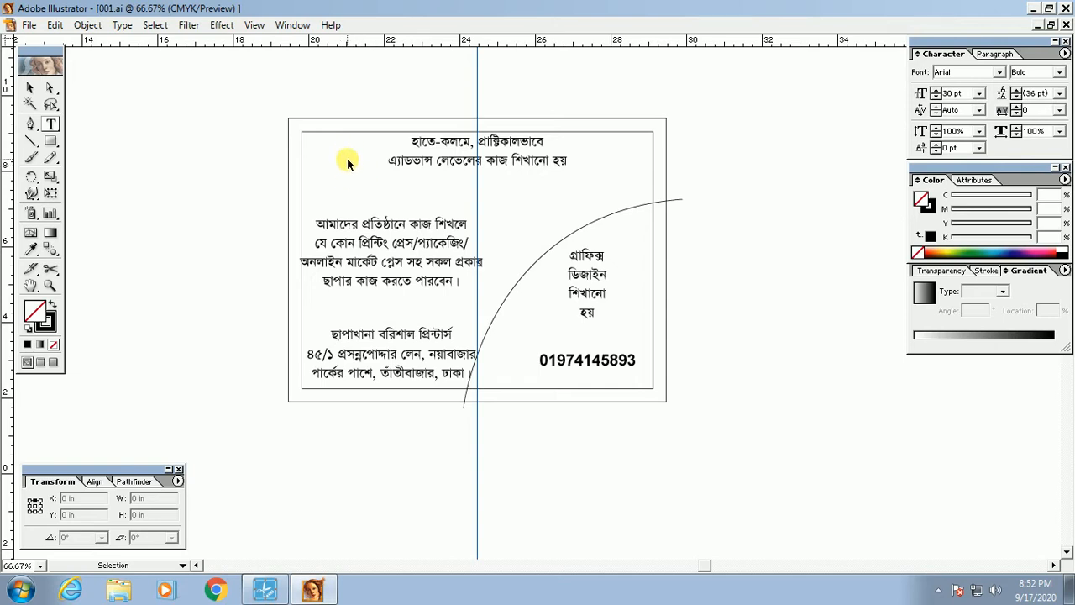
left_click(50, 125)
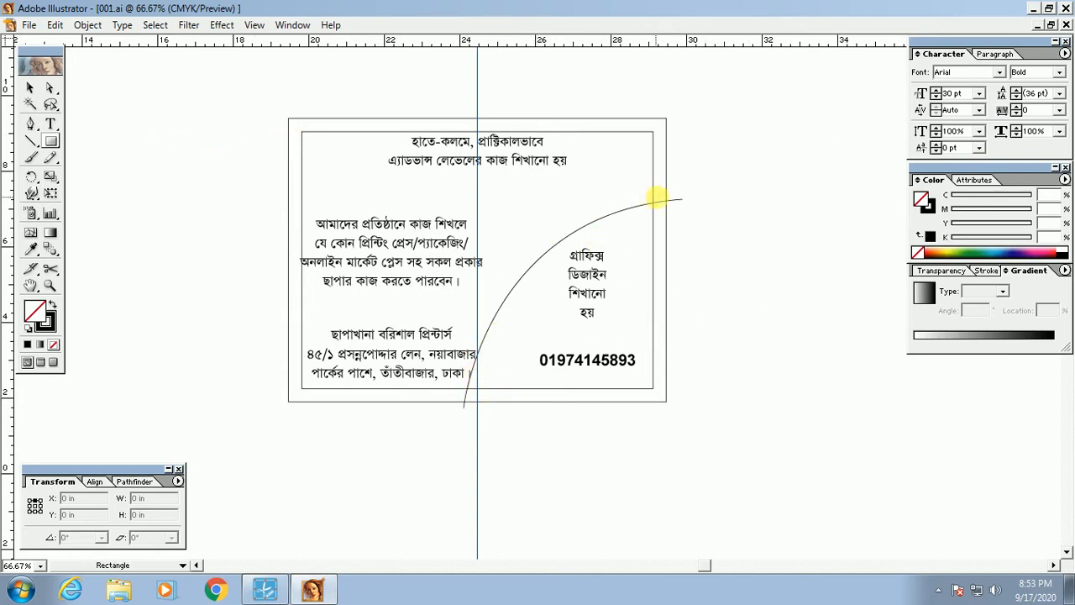
Step: Try Alt-dragging copies of the arc down-right, undoing each misplaced copy, then reselect the original arc
left_click_drag(743, 338, 724, 338)
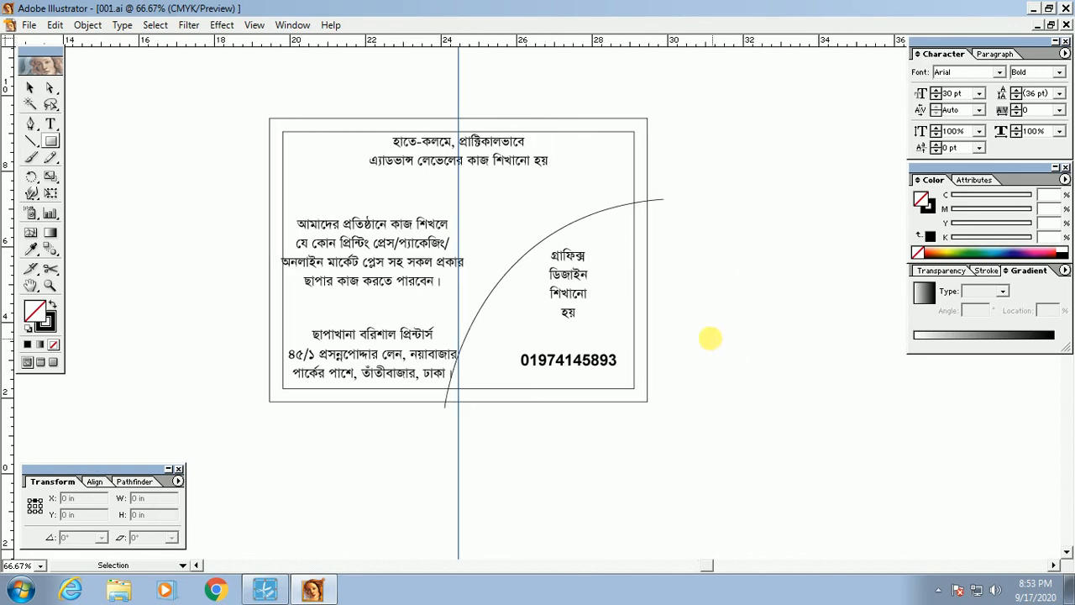
left_click(519, 263)
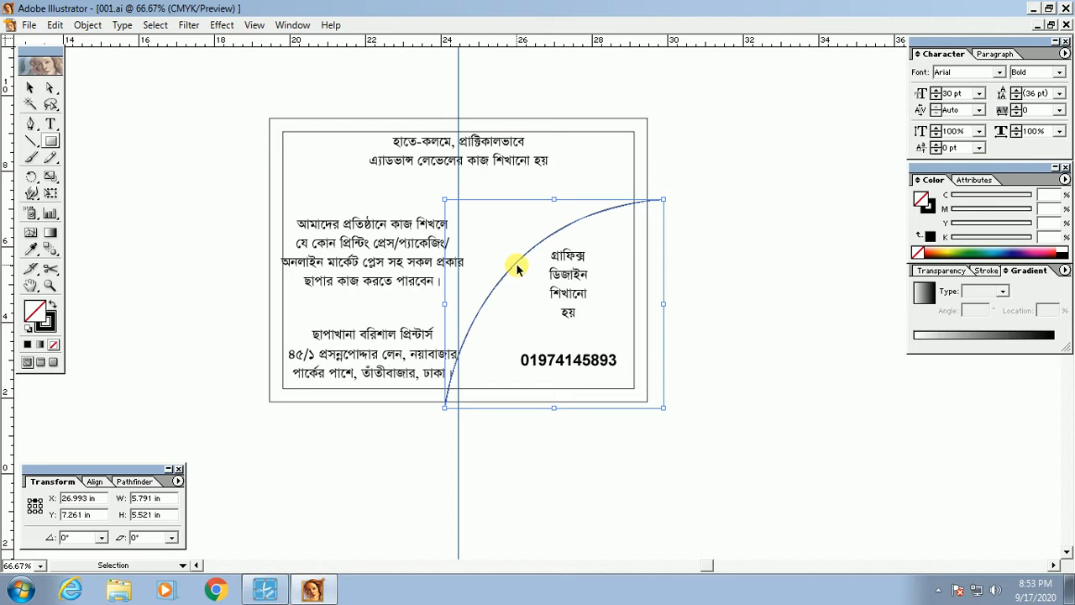
mouse_move(518, 269)
left_mouse_down()
mouse_move(570, 282)
mouse_move(538, 283)
mouse_move(553, 292)
mouse_move(538, 273)
left_mouse_up()
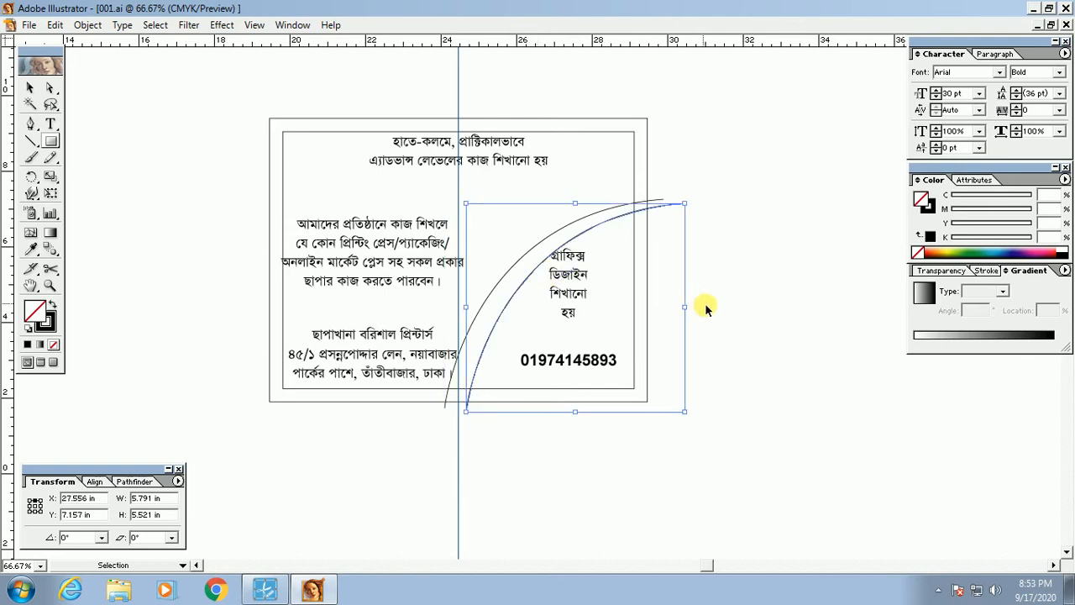
key("ctrl+z")
key("m")
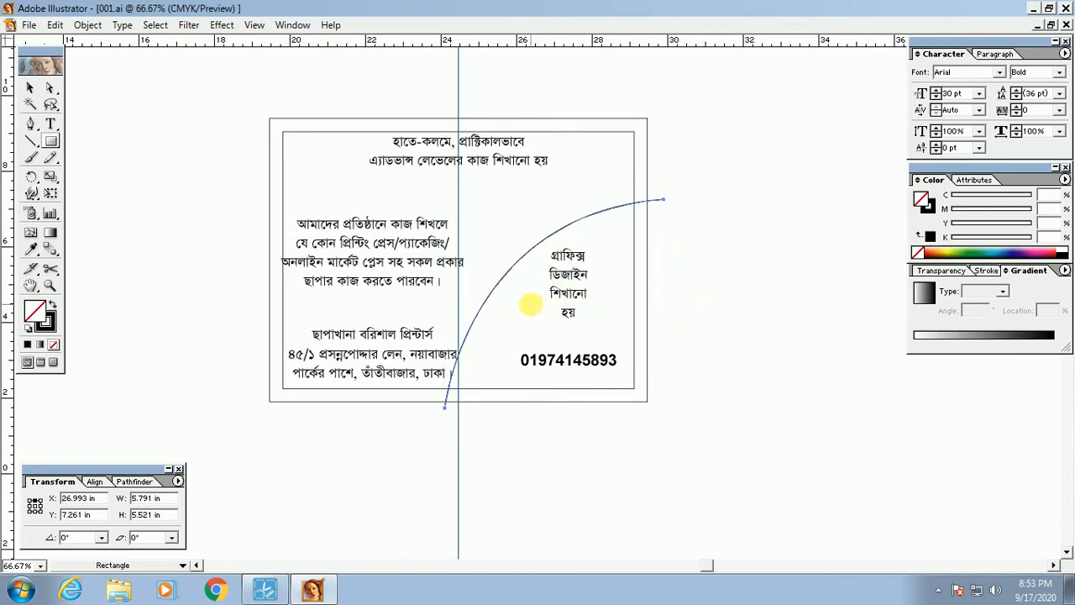
left_click_drag(501, 283, 532, 286)
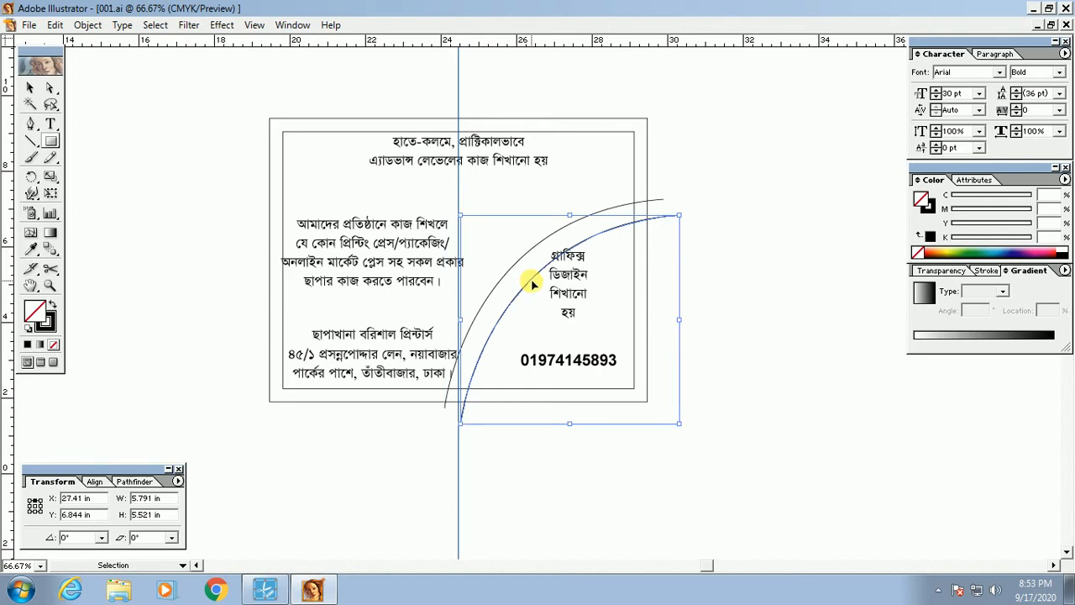
key("ctrl+z")
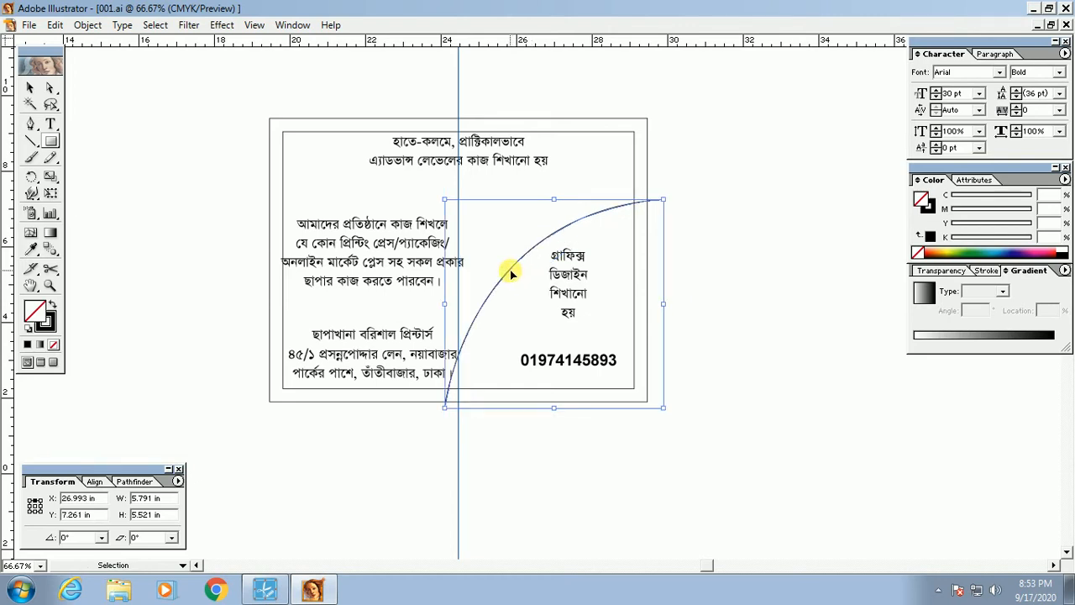
left_click_drag(512, 273, 540, 289)
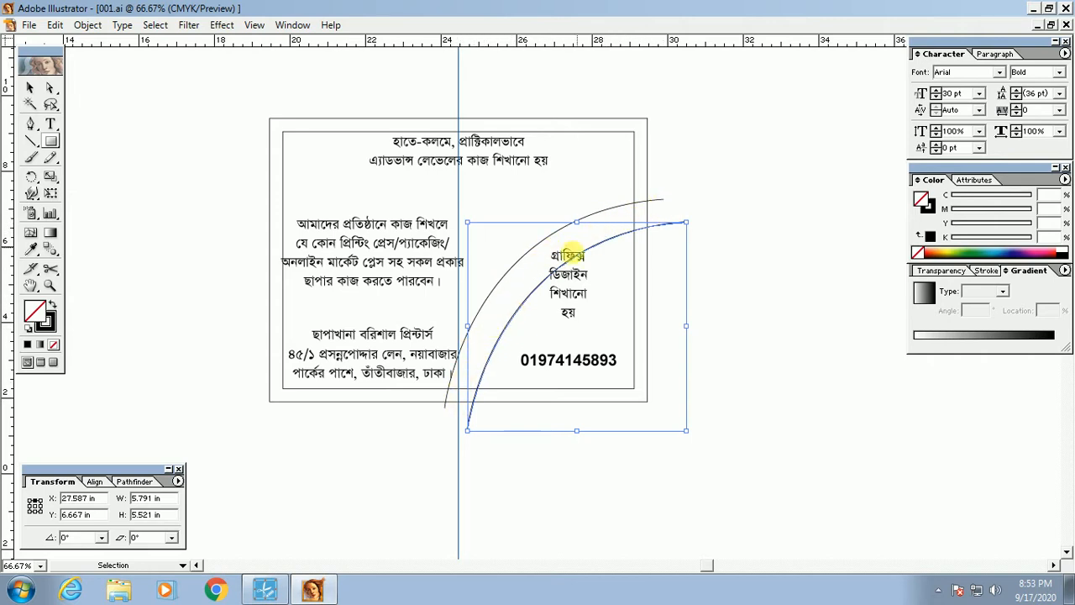
key("m")
key("Delete")
key("v")
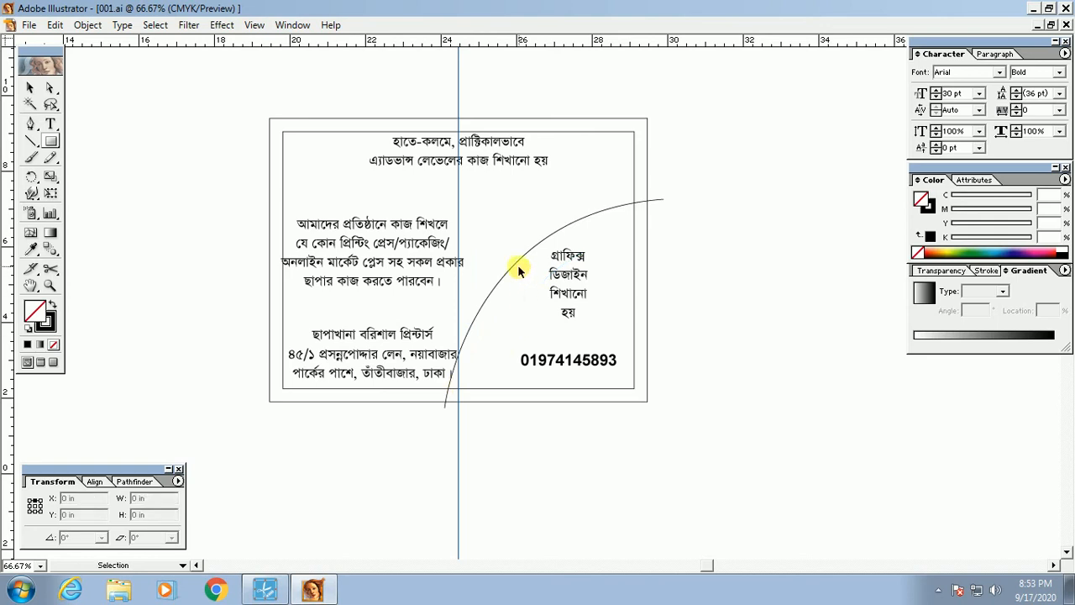
left_click(516, 269)
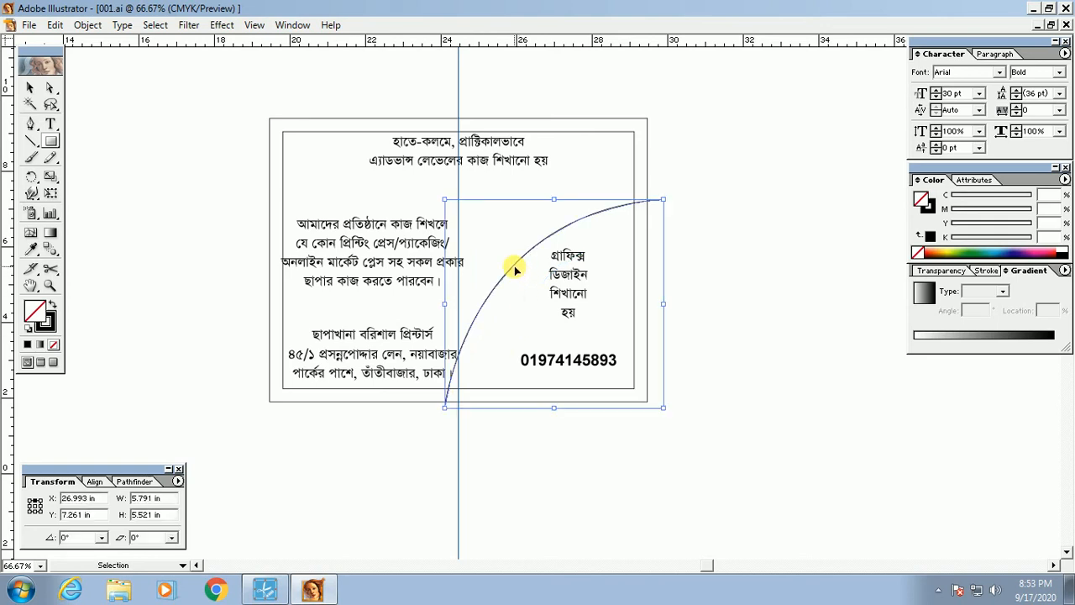
scroll(516, 277, "right", 1)
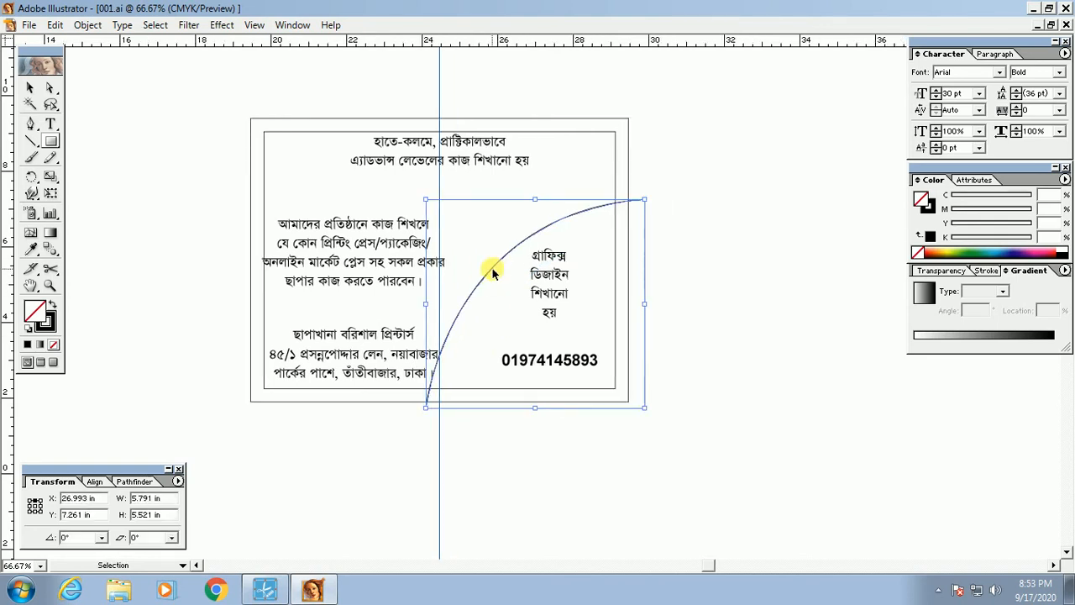
Step: Drop an arc copy just inside the first arc and shrink it slightly from its bottom end
left_click_drag(492, 274, 454, 275)
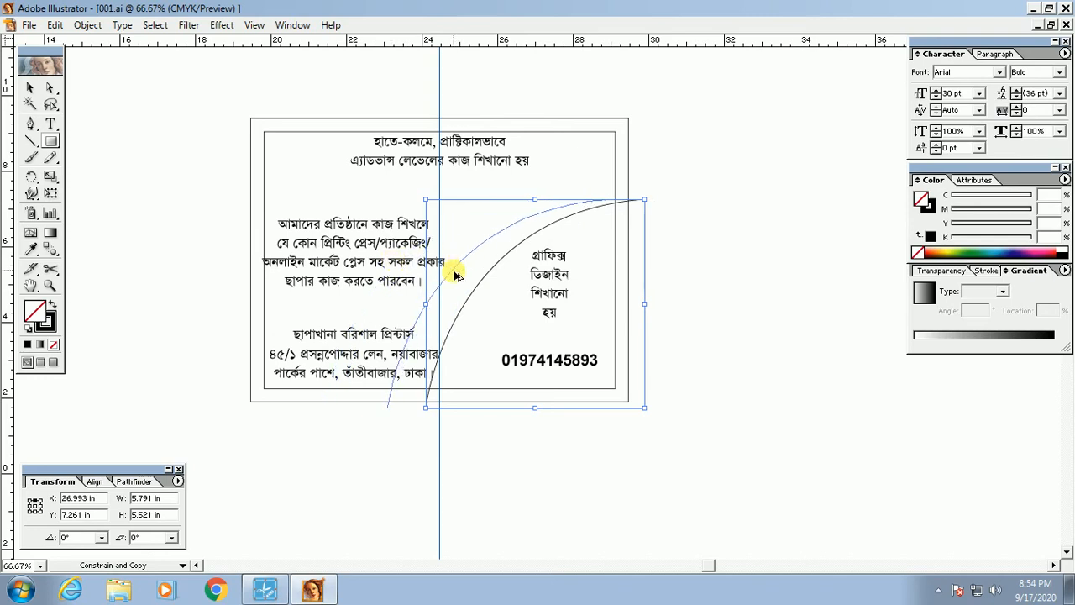
left_click_drag(454, 276, 402, 274)
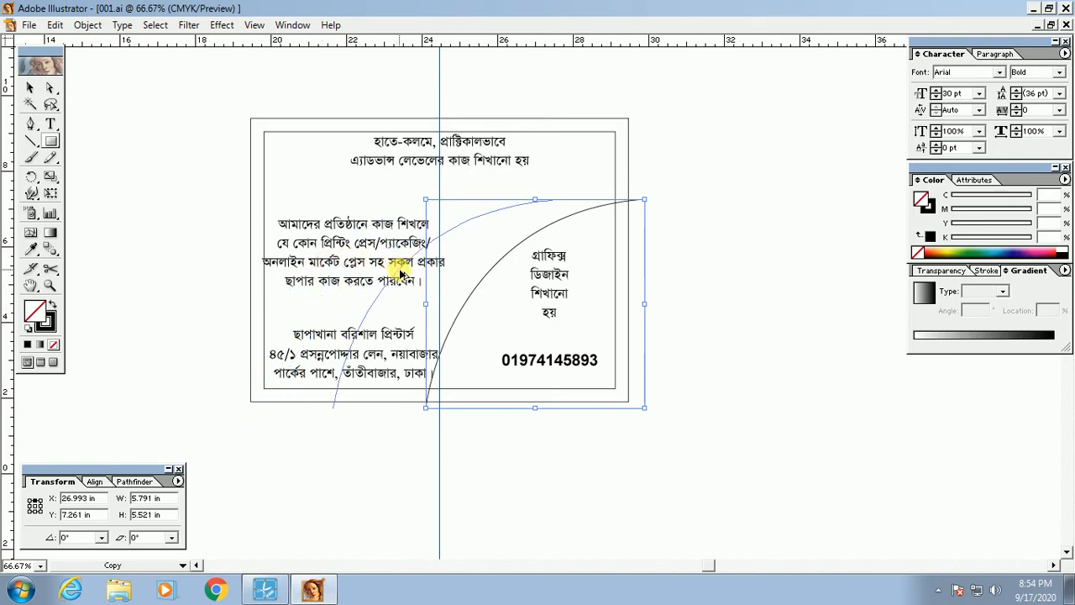
left_click_drag(402, 274, 514, 292)
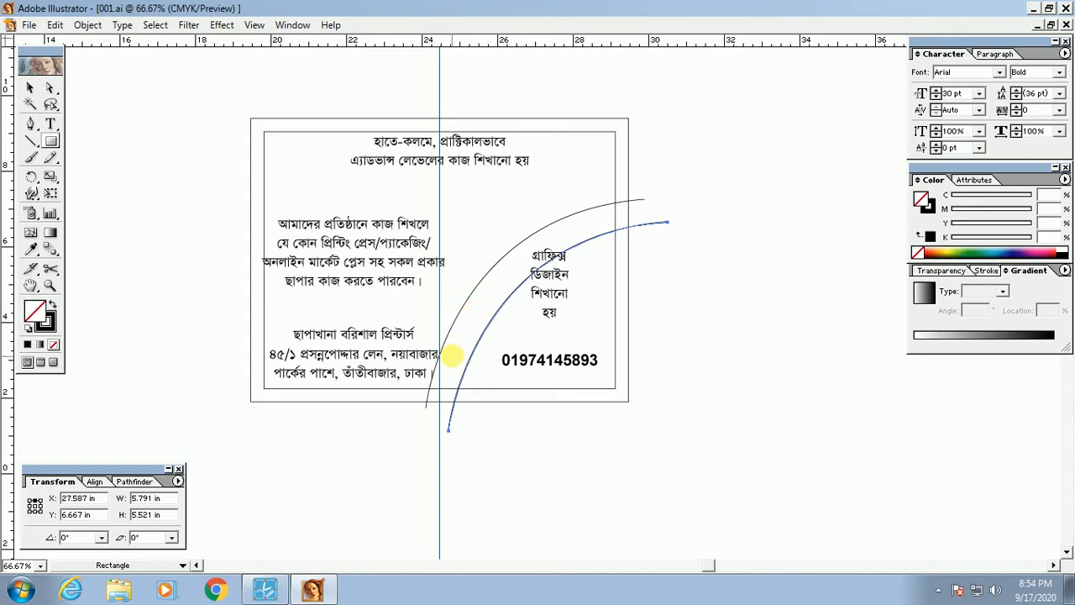
left_click_drag(338, 169, 710, 427)
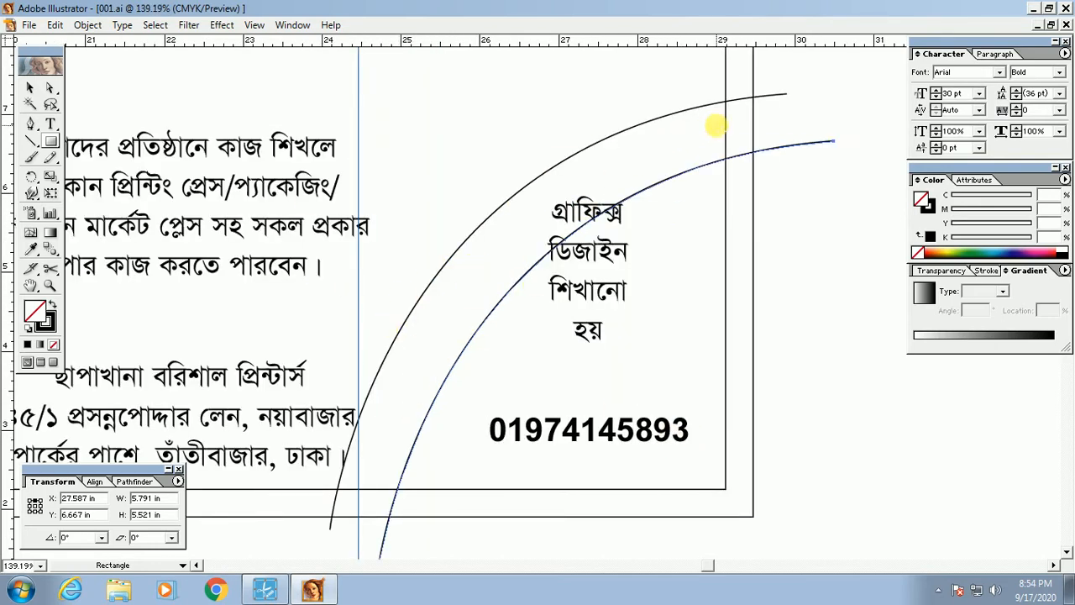
key("v")
scroll(386, 437, "down", 2)
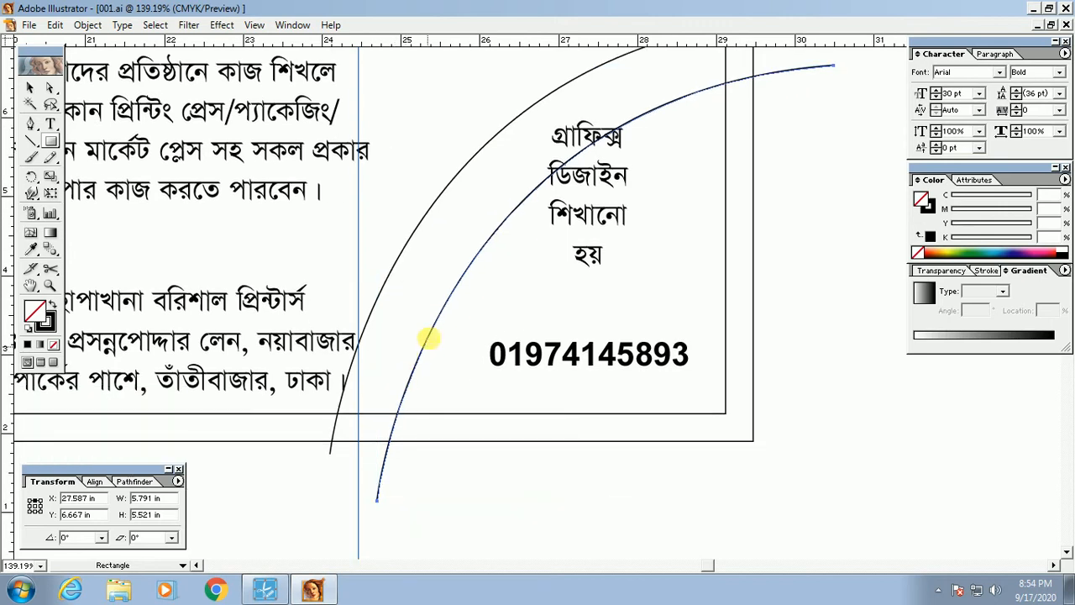
left_click(435, 346)
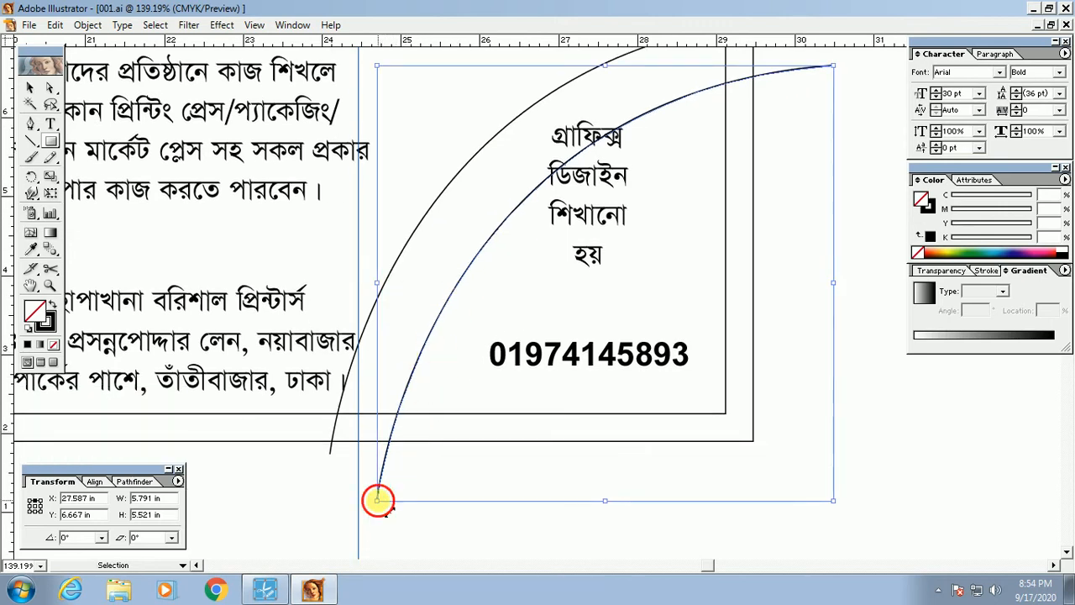
left_click_drag(378, 500, 391, 510)
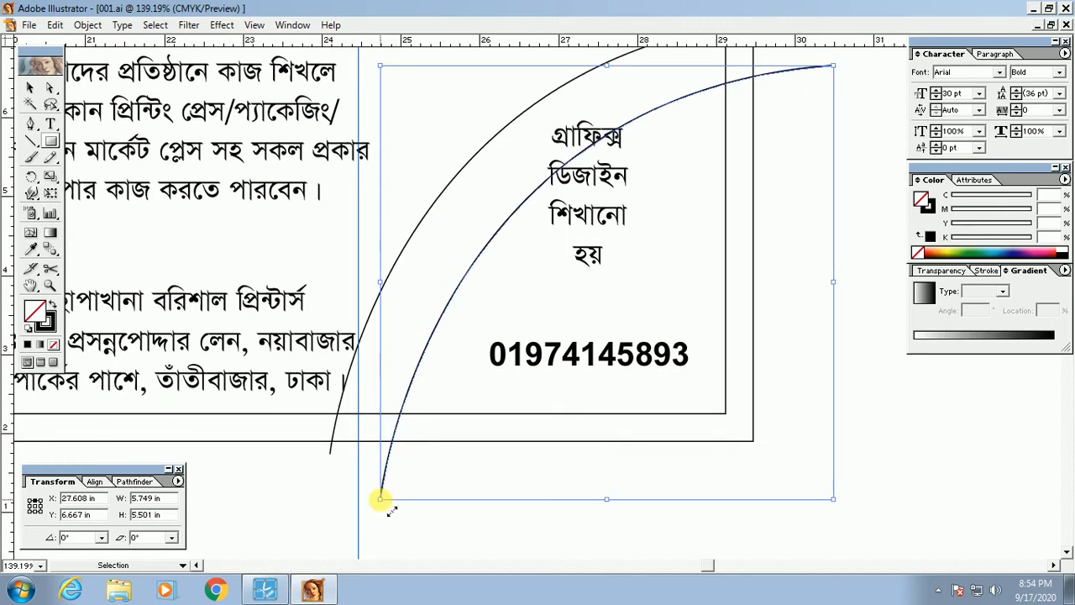
left_click(540, 277, "ctrl+alt")
left_click(546, 272, "ctrl+alt")
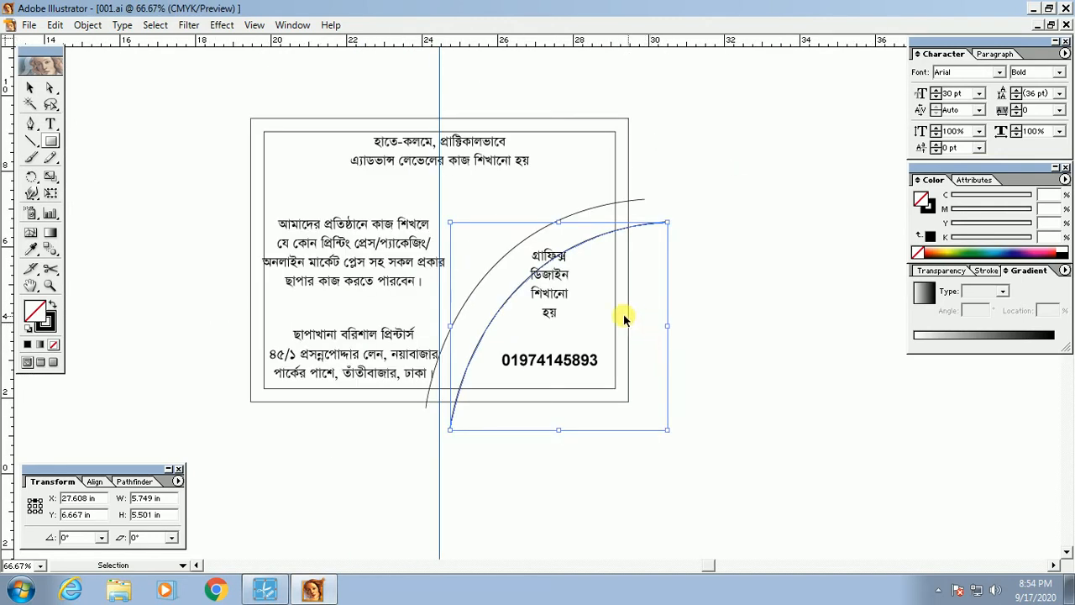
left_click_drag(217, 81, 711, 418)
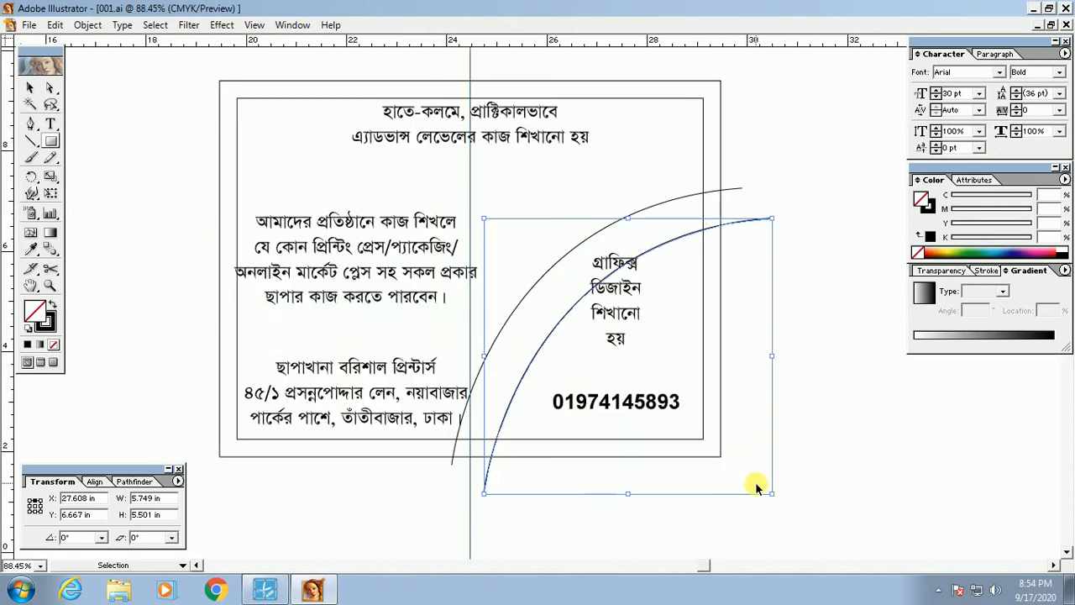
left_click_drag(641, 180, 686, 248)
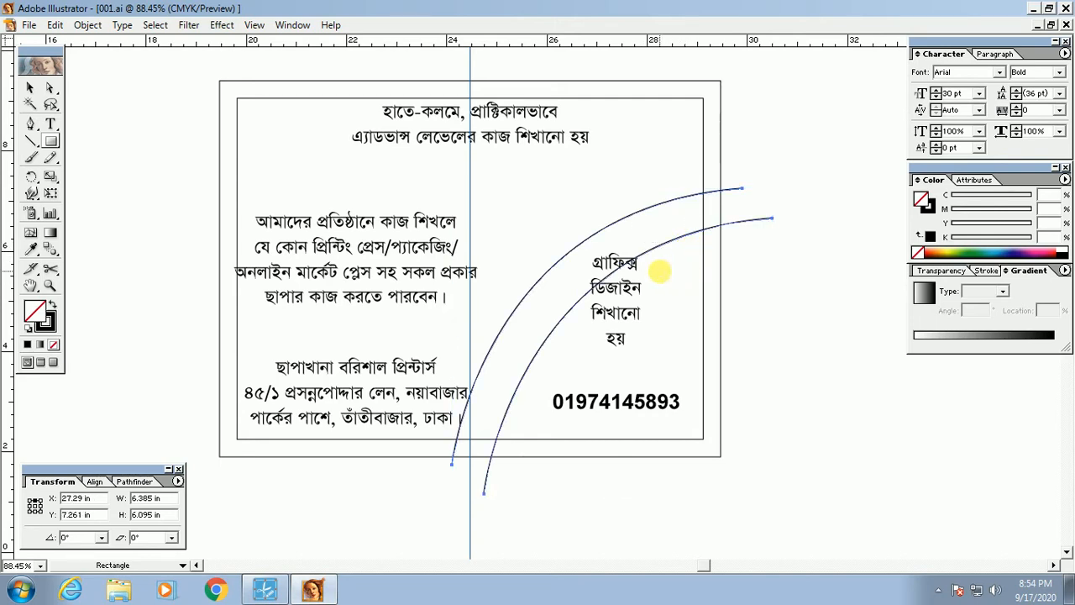
Step: Undo the lower arc's resize and nudge the lower arc up slightly
key("ctrl+z")
left_click(804, 322, "ctrl")
left_click_drag(750, 375, 712, 336)
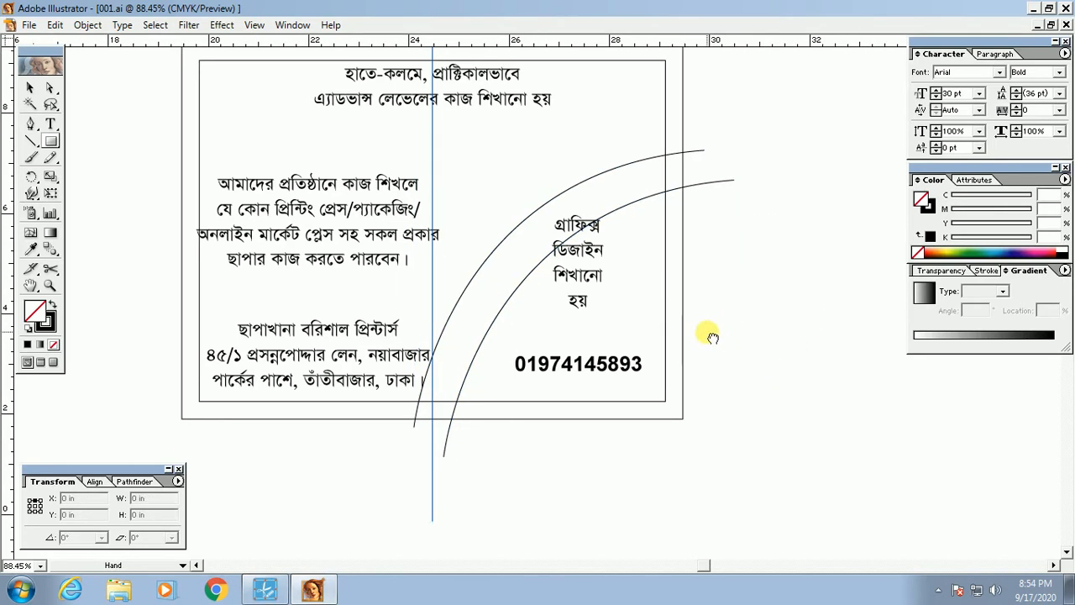
left_click_drag(620, 352, 655, 371)
left_click(565, 289, "ctrl")
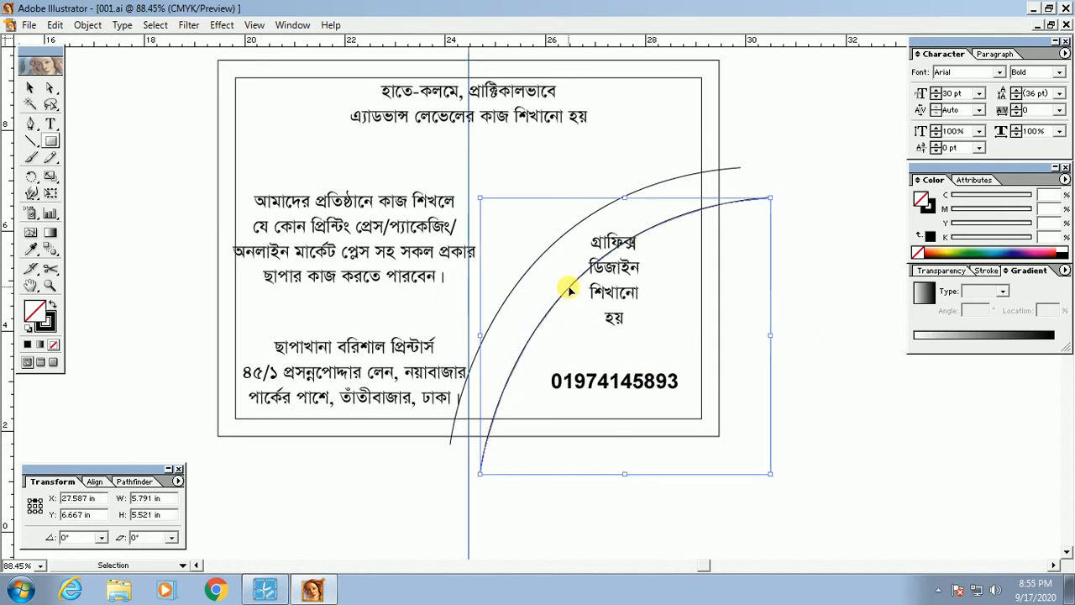
left_click_drag(565, 287, 565, 287)
key("Up")
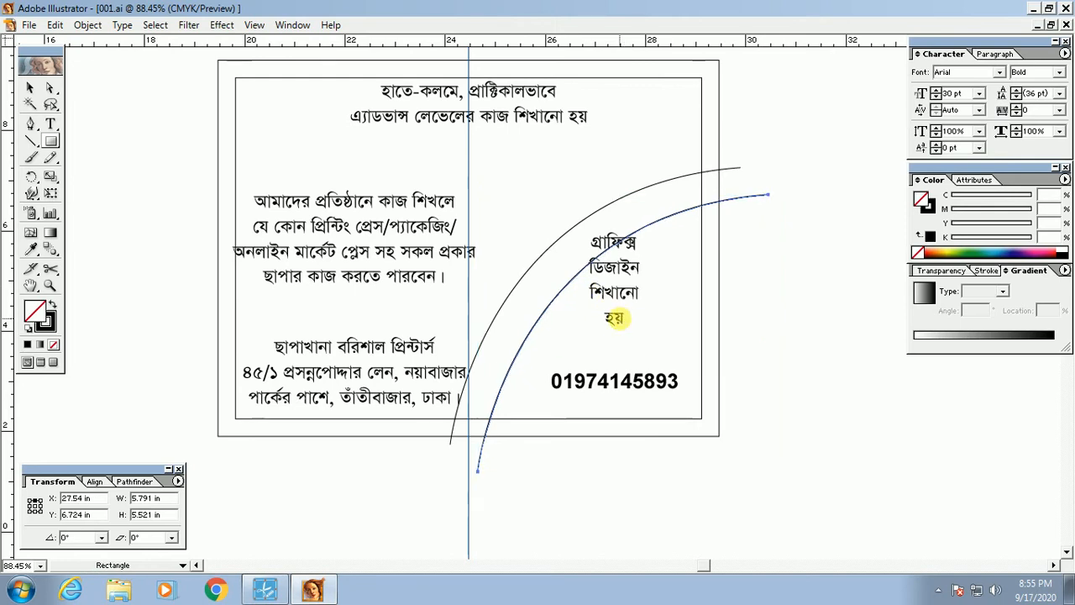
key("ctrl")
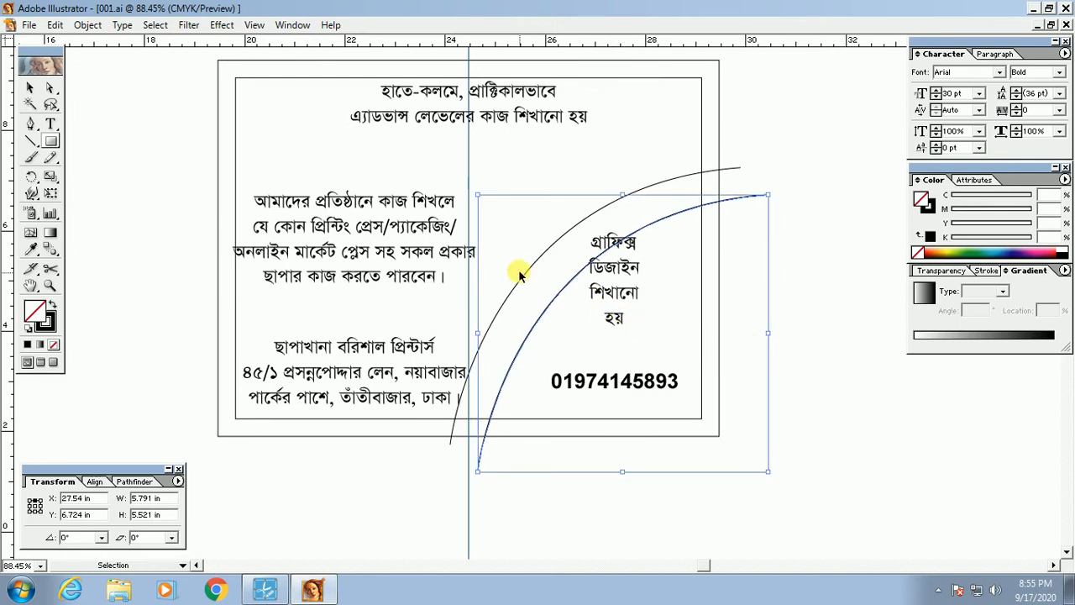
Step: Alt-drag another arc copy down-right, repeat with Ctrl+D, and undo extras to leave three arcs
mouse_move(567, 278)
left_mouse_down()
mouse_move(576, 300)
mouse_move(552, 269)
left_mouse_up()
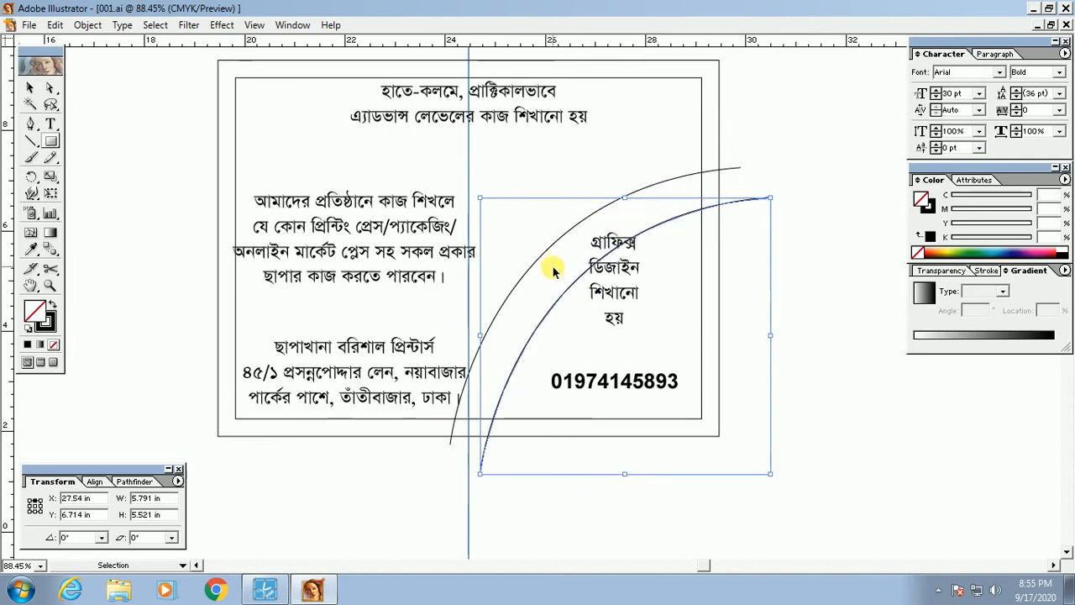
key("ctrl+z")
mouse_move(544, 257)
left_mouse_down()
mouse_move(569, 275)
mouse_move(559, 271)
left_mouse_up()
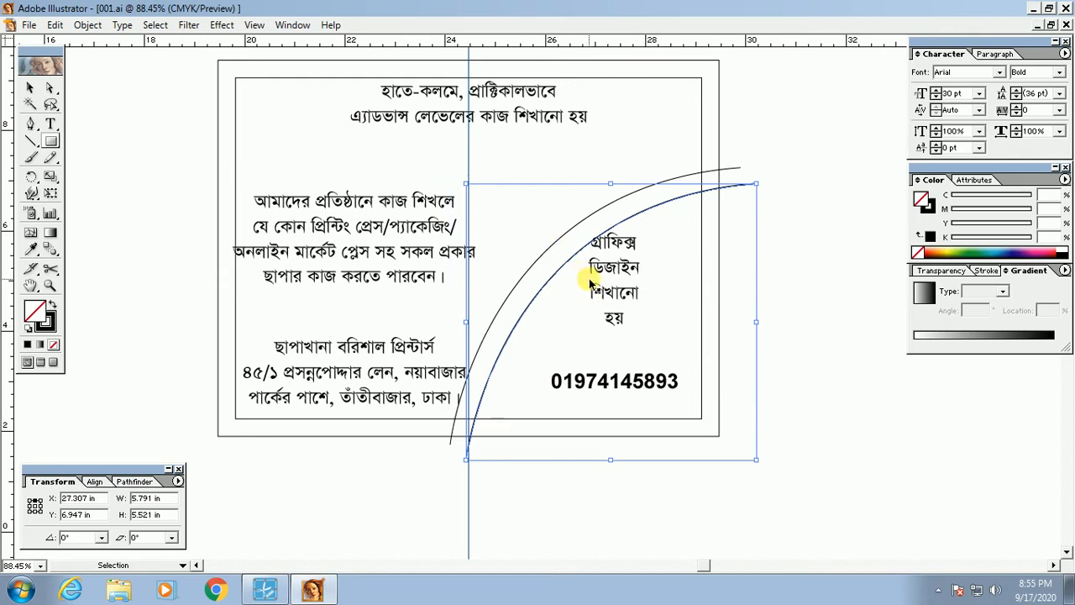
key("m")
key("v")
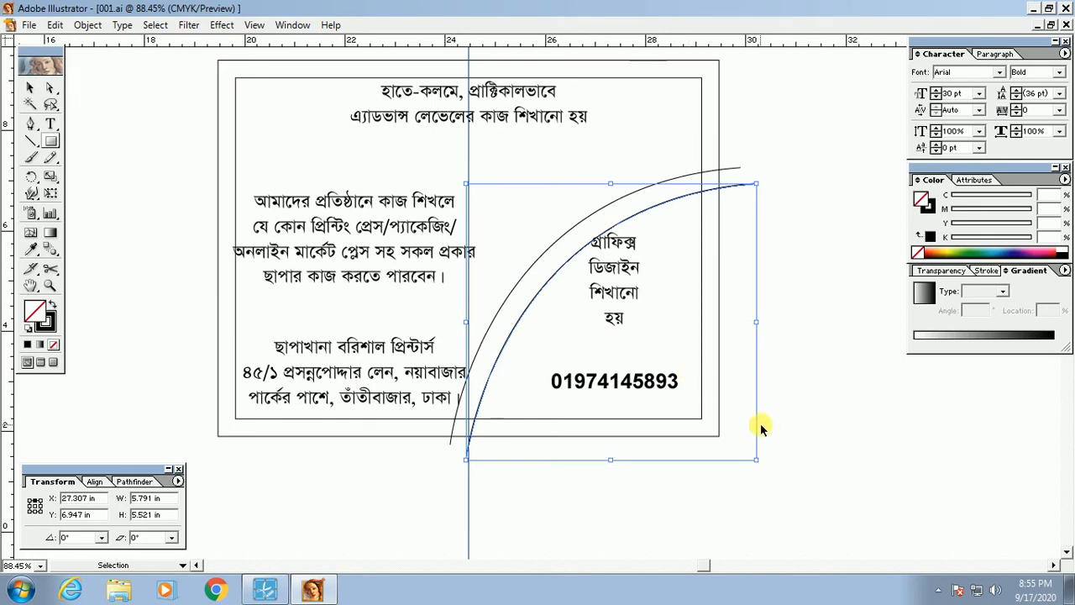
key("ctrl+d")
key("ctrl+d")
key("ctrl+d")
key("ctrl+d")
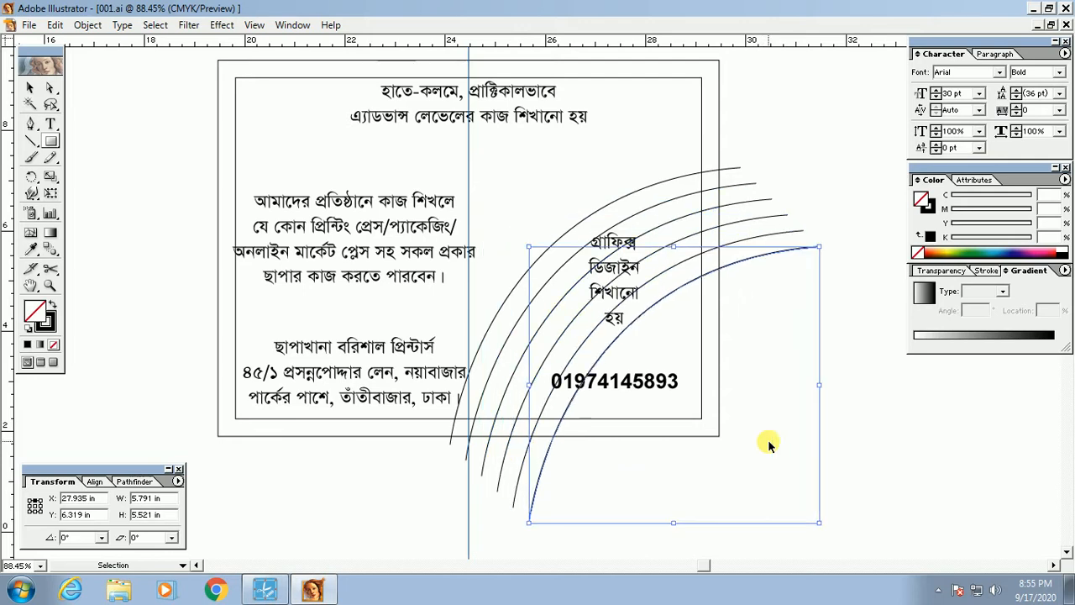
key("ctrl+d")
key("ctrl+d")
key("ctrl+d")
key("ctrl+d")
key("ctrl+d")
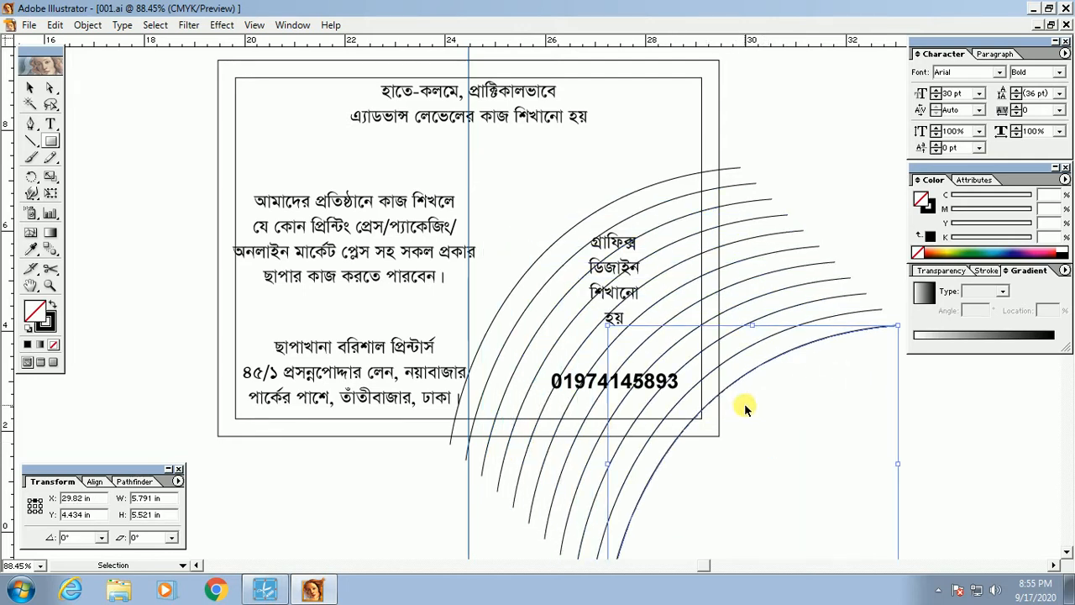
key("ctrl+d")
key("ctrl+z")
key("ctrl+z")
key("ctrl+z")
key("ctrl+z")
key("ctrl+z")
key("ctrl+z")
key("ctrl+z")
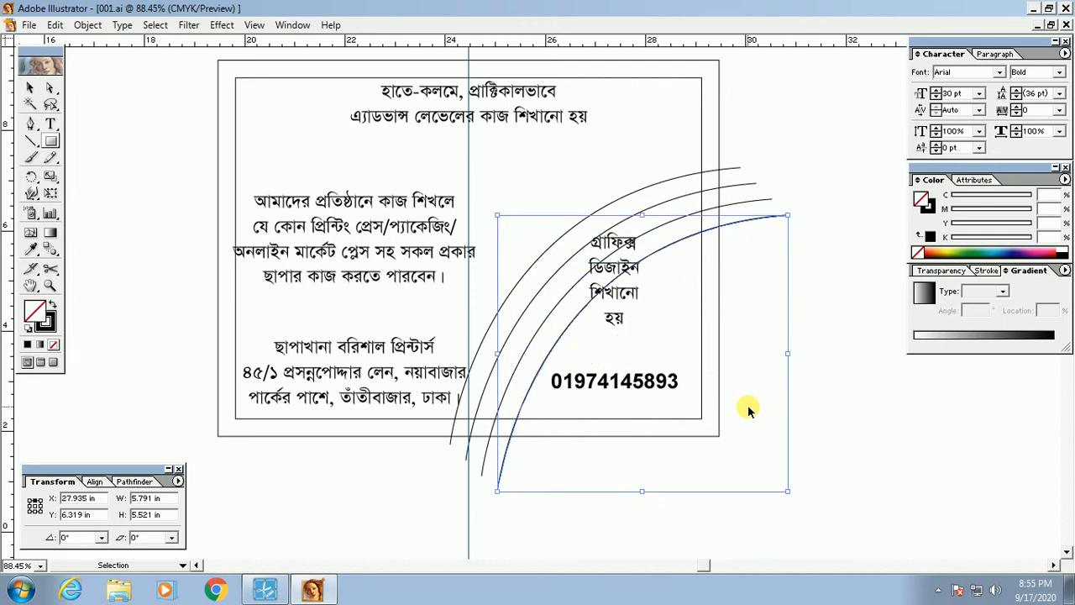
key("ctrl+z")
key("ctrl+z")
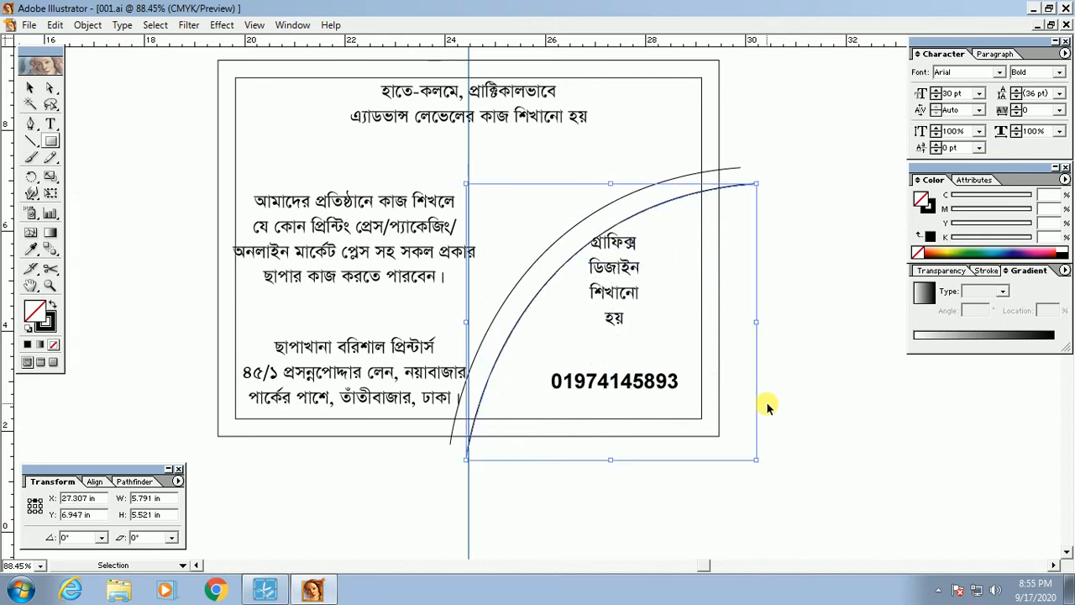
Step: Deselect the arc, switch to the Selection tool and hide all panels with Tab
left_click(809, 458, "ctrl")
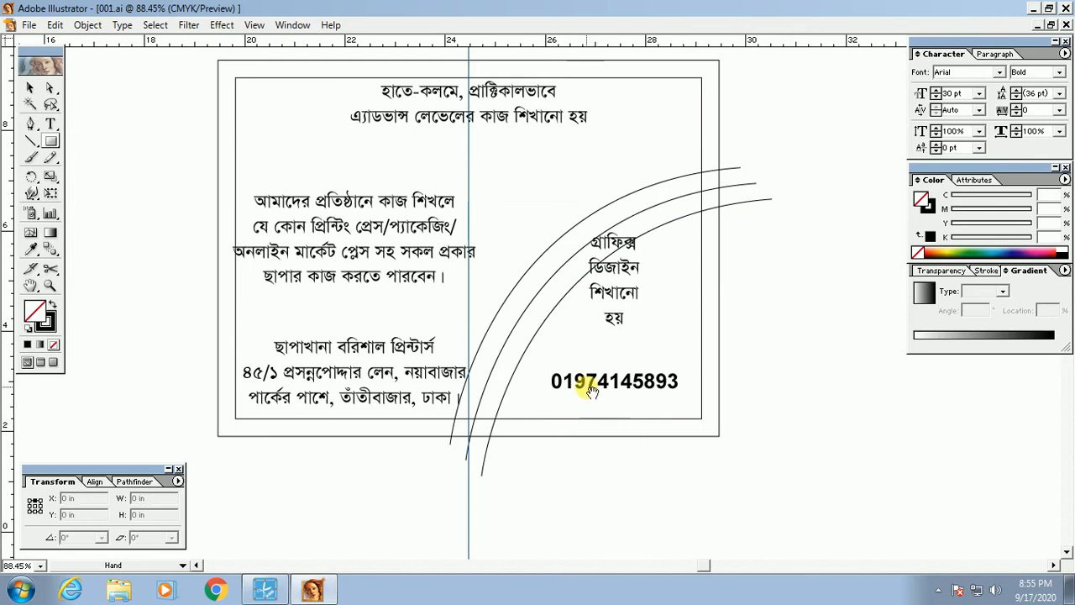
left_click_drag(587, 388, 587, 405)
left_click(30, 87)
key("Tab")
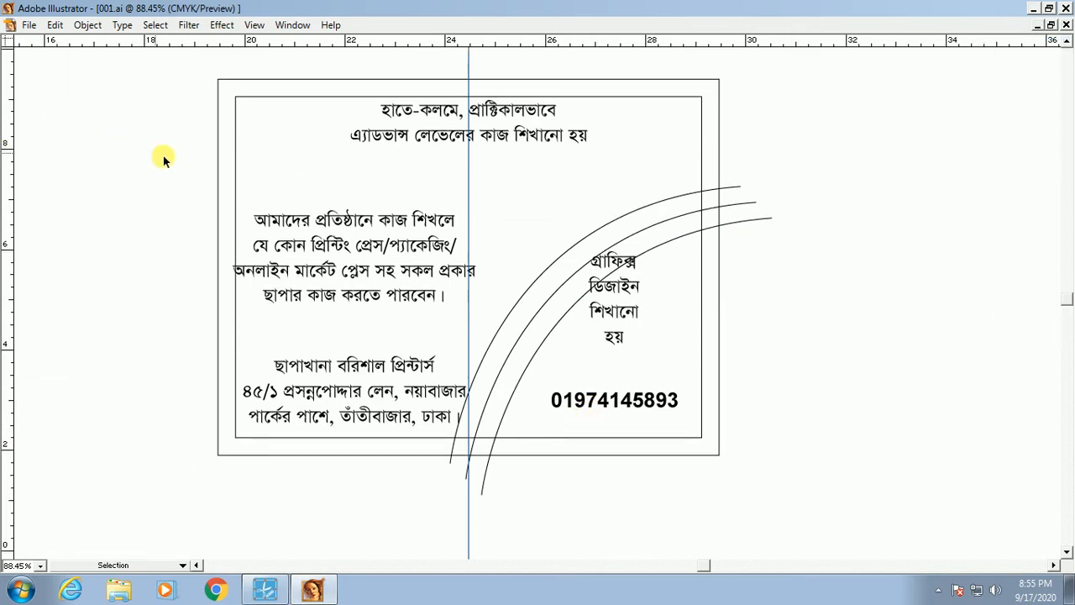
Step: Show the toolbox and panels again with Tab and pan the flyer into view
key("Tab")
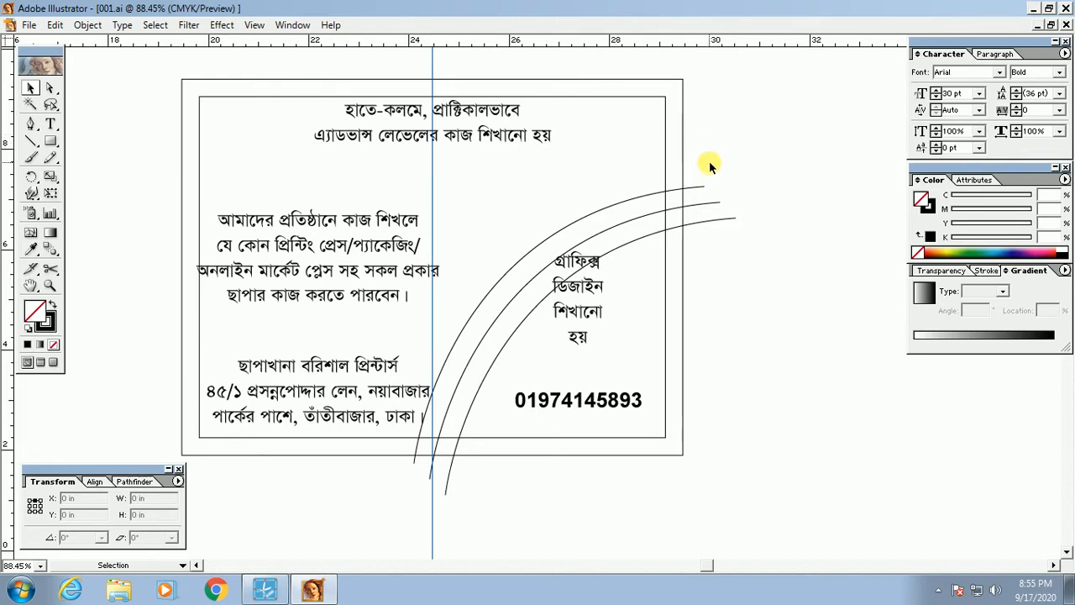
scroll(745, 284, "right", 1)
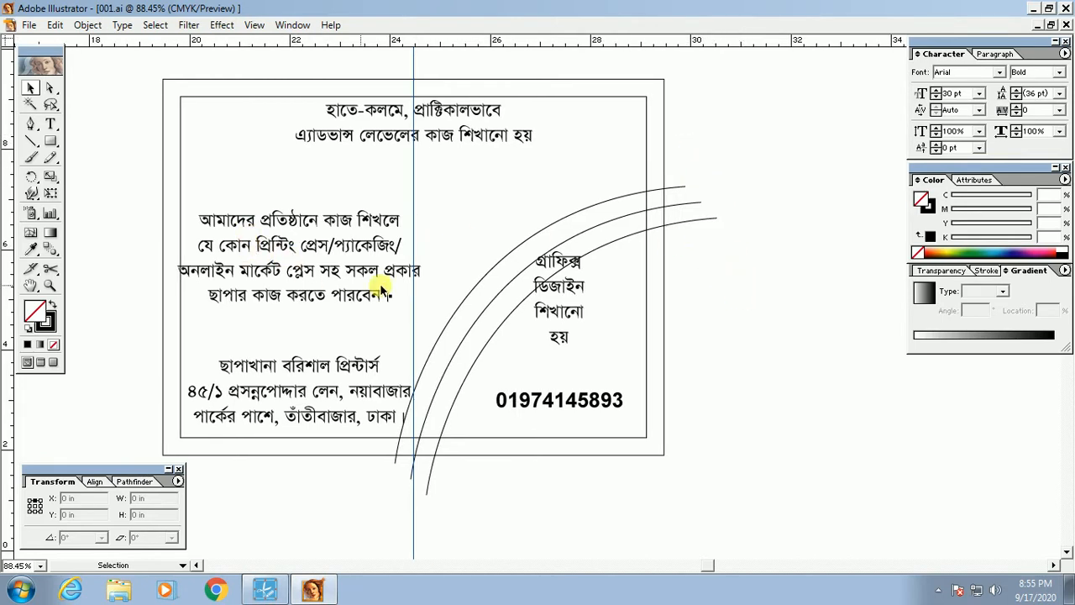
left_click_drag(704, 209, 722, 245)
left_click_drag(588, 312, 607, 331)
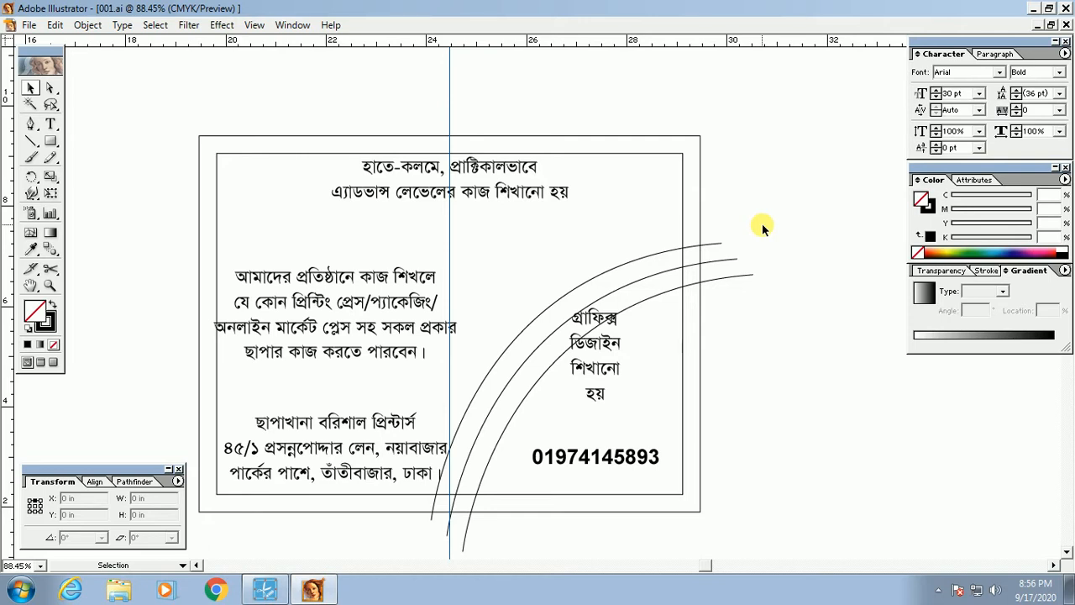
scroll(787, 311, "down", 2)
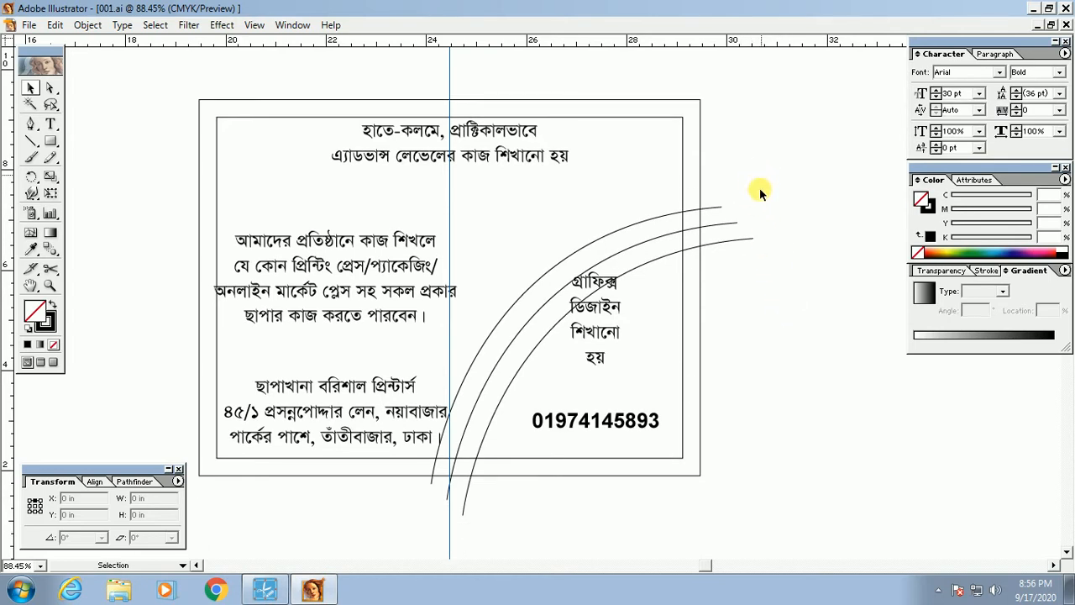
Step: Test selecting the three arcs and the outer border rectangle, deselecting each time
left_click_drag(715, 277, 715, 277)
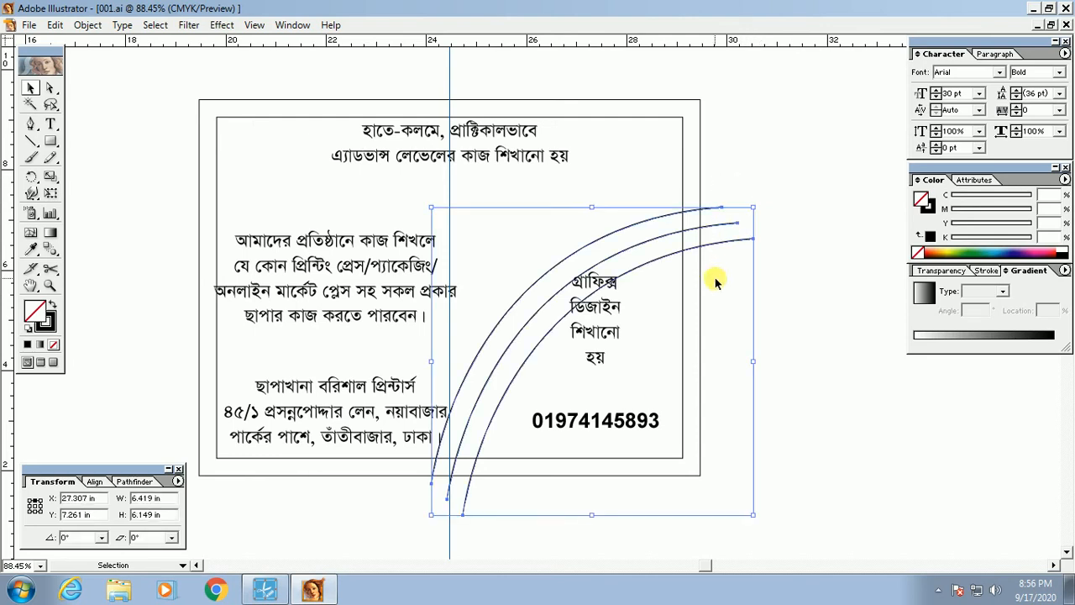
left_click(711, 120)
left_click_drag(716, 134, 734, 150)
left_click(708, 120)
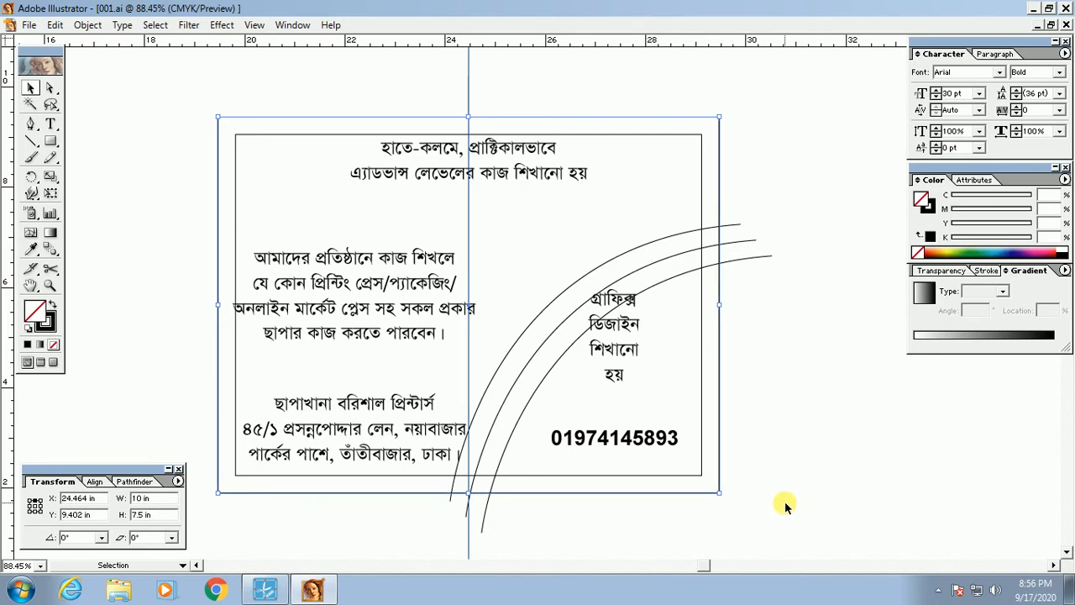
left_click(733, 359)
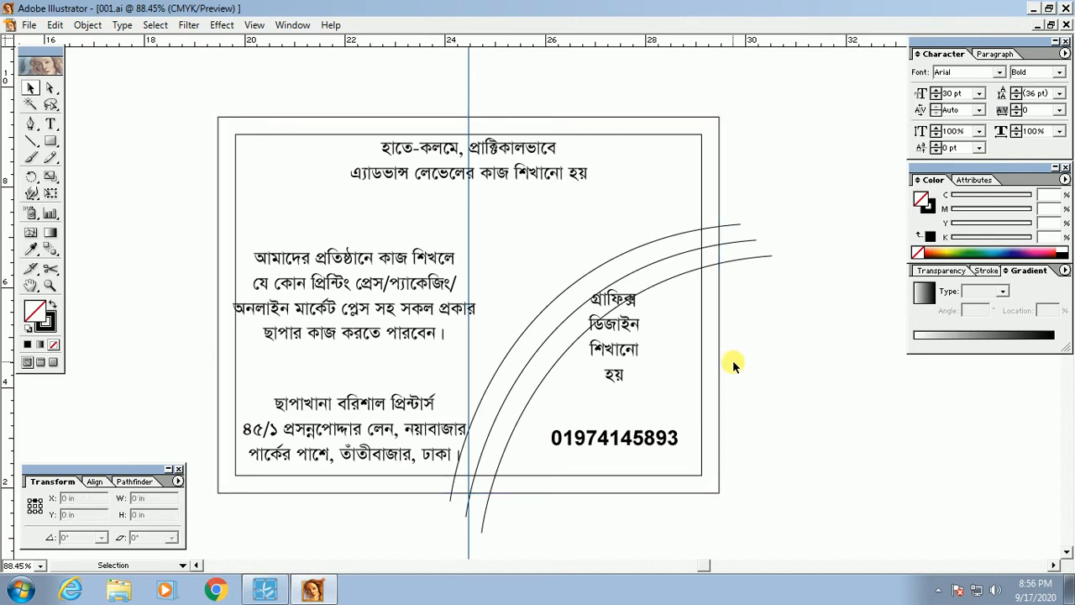
left_click(719, 343)
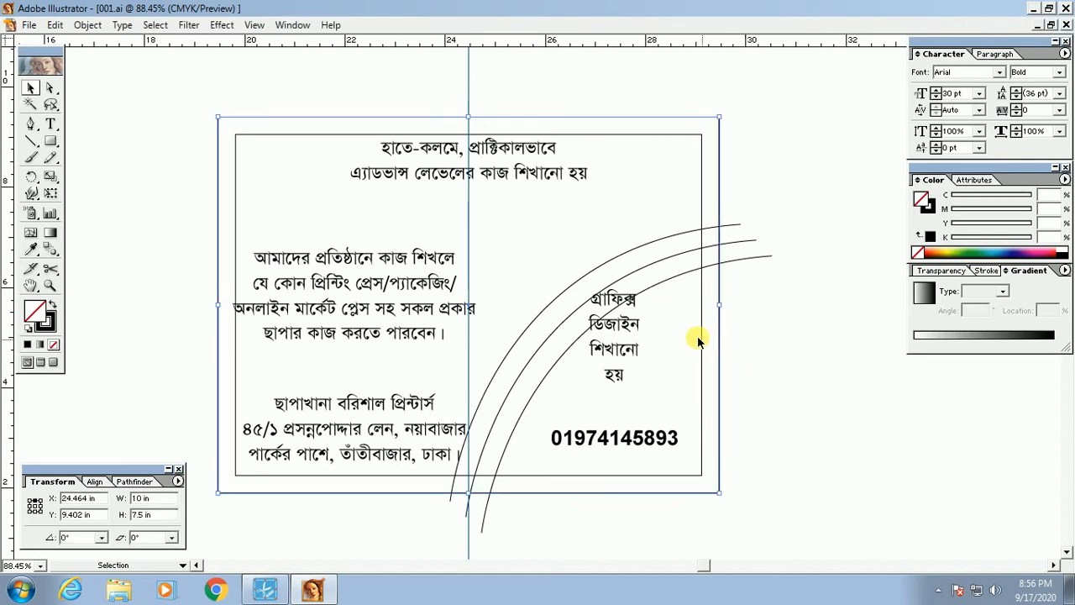
left_click(801, 378)
Step: Marquee-select around the arcs' right ends and the border, then clear the selection
left_click_drag(760, 306, 736, 250)
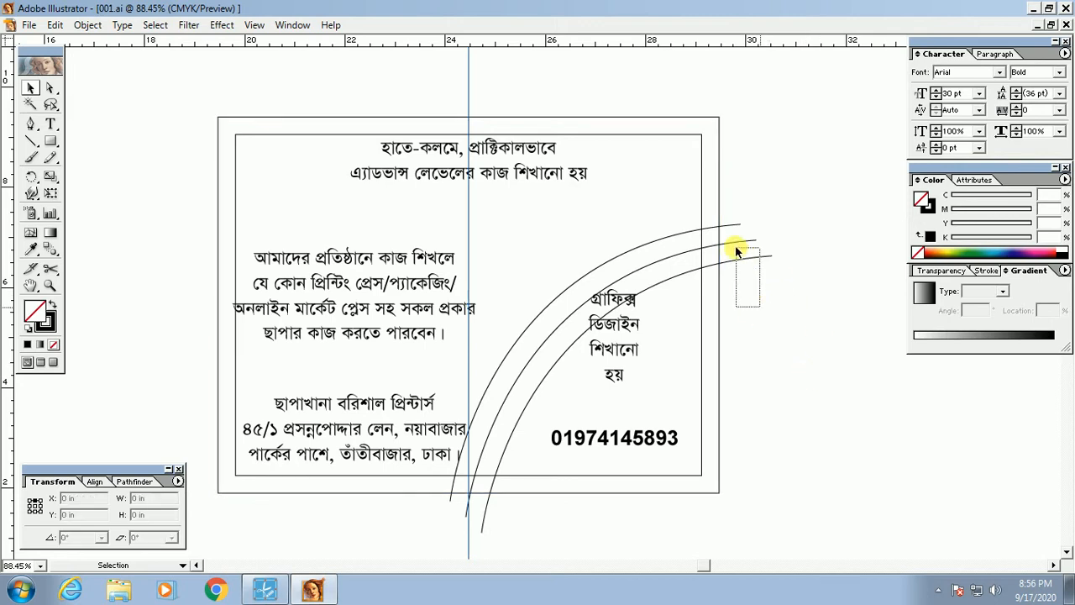
left_click_drag(732, 207, 735, 210)
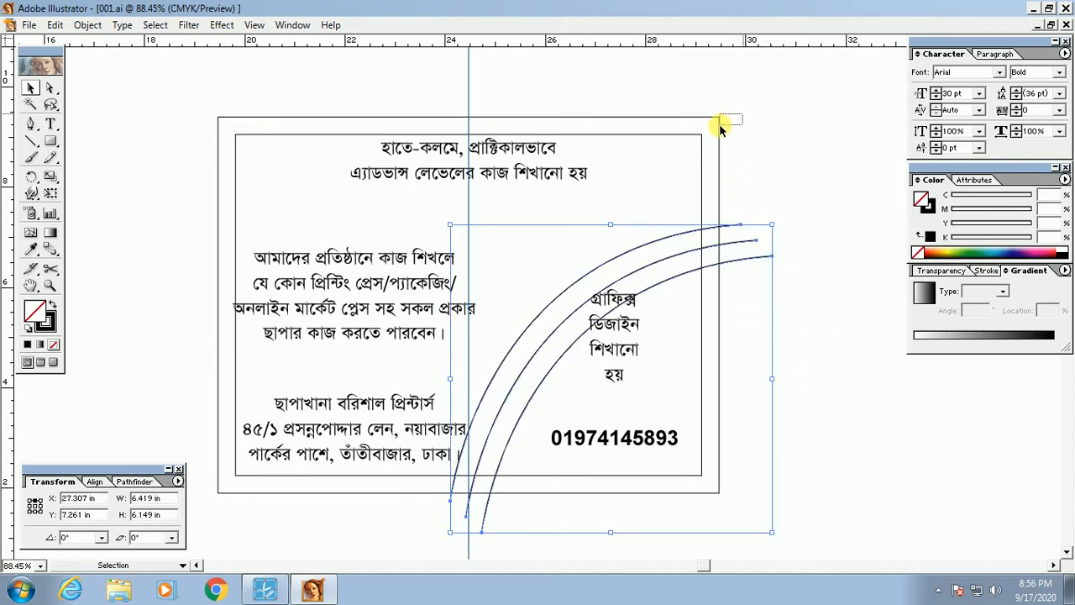
left_click(752, 189)
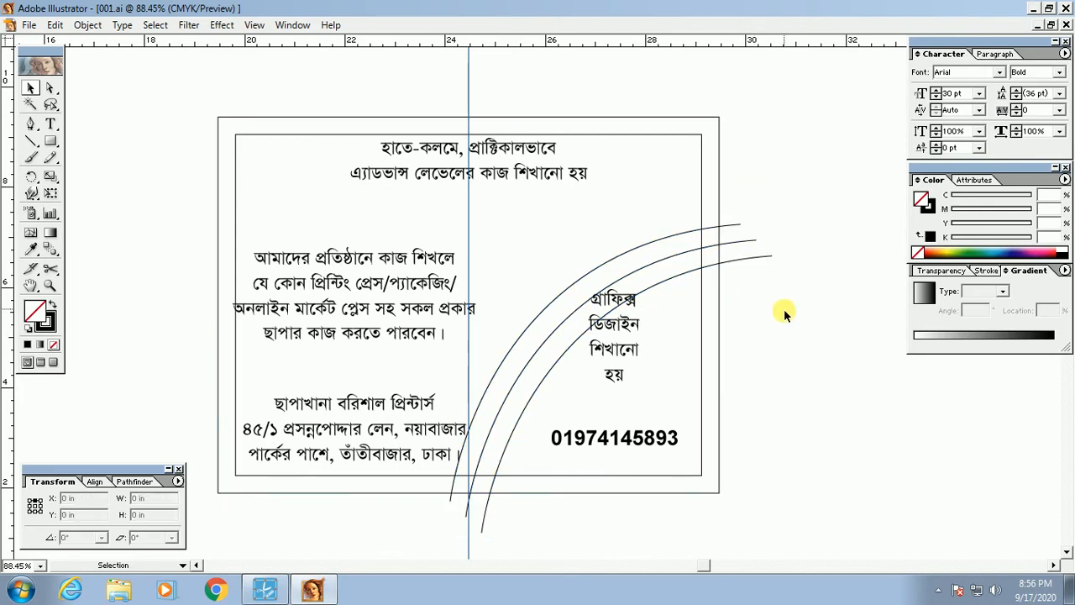
left_click_drag(791, 304, 765, 221)
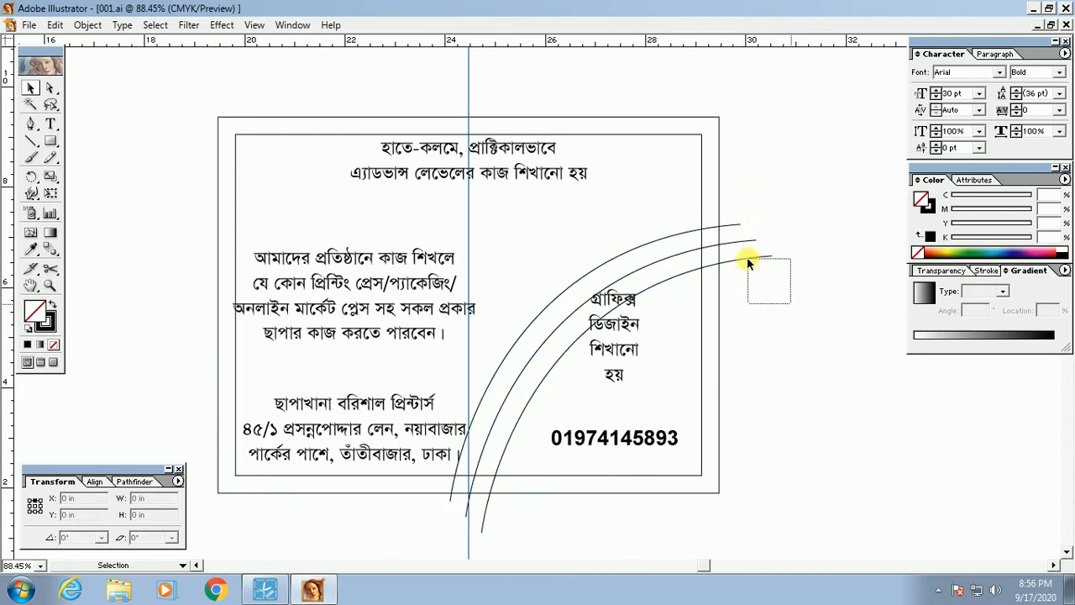
left_click_drag(748, 258, 734, 248)
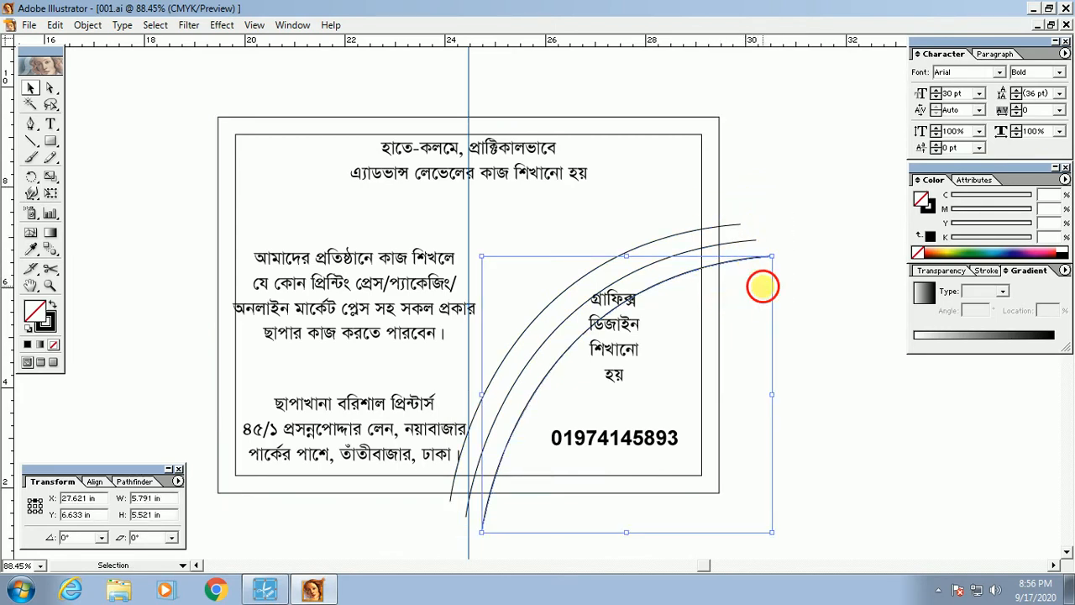
left_click_drag(759, 283, 717, 213)
left_click(752, 326)
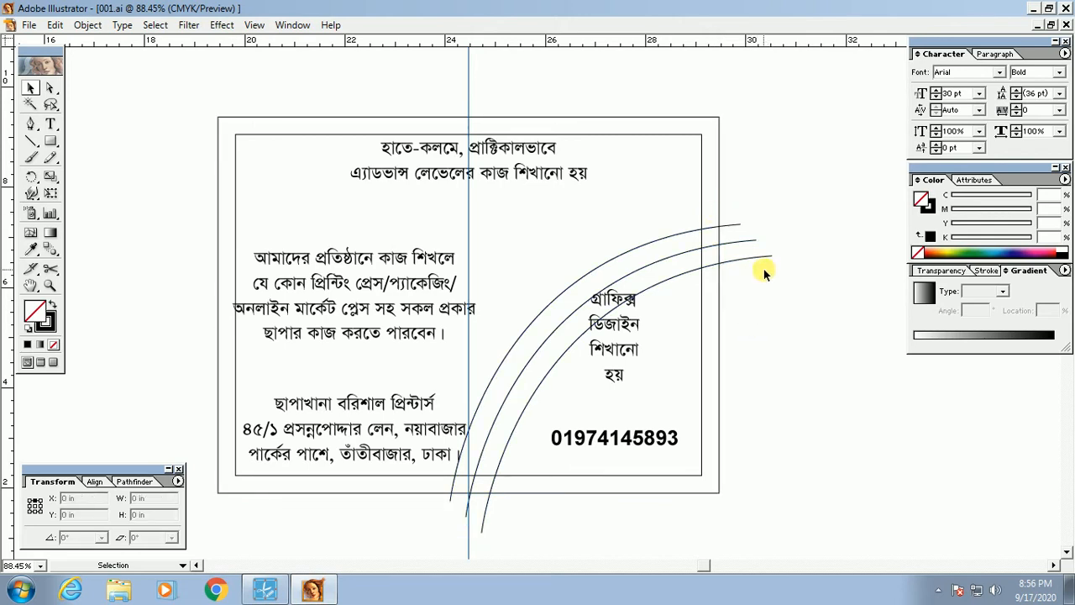
Step: Shift-click the lower, middle and top arcs, then marquee-drag to add the outer border rectangle
left_click_drag(765, 257, 759, 253)
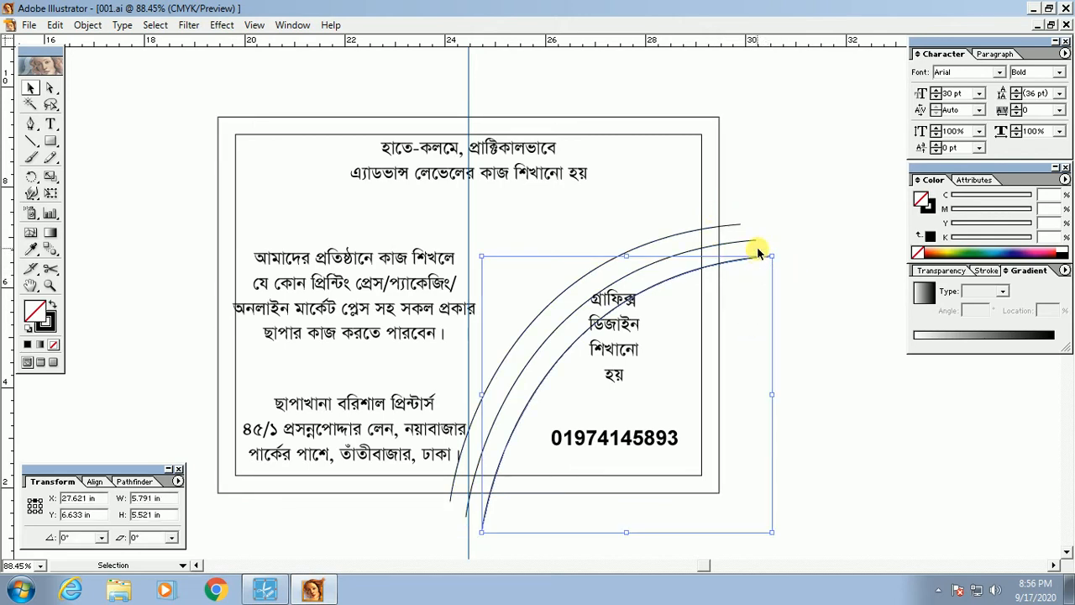
left_click(749, 242, "shift")
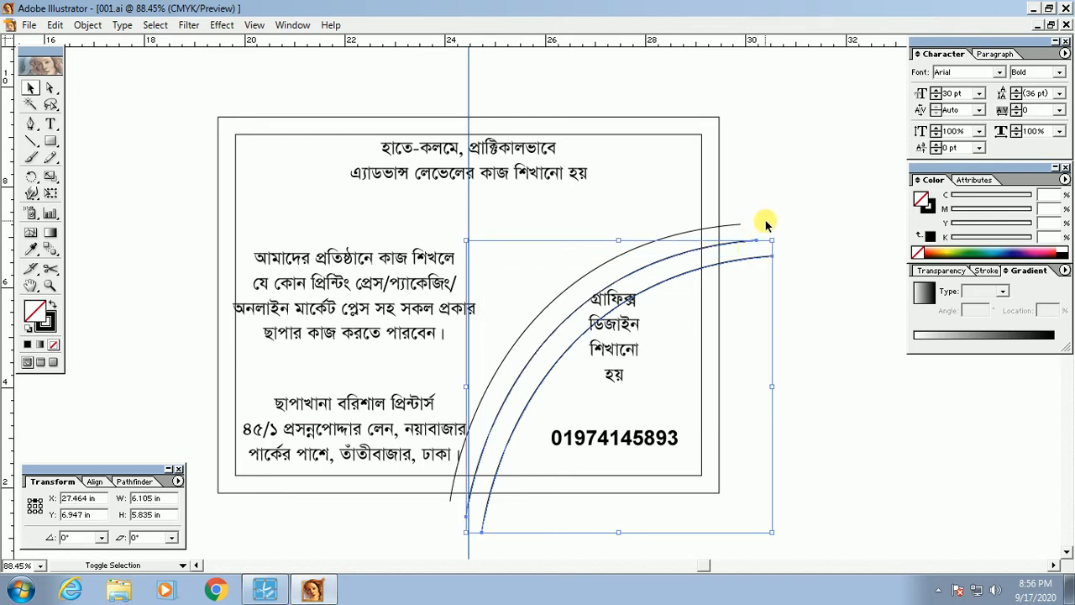
left_click_drag(786, 246, 759, 301)
left_click(758, 304)
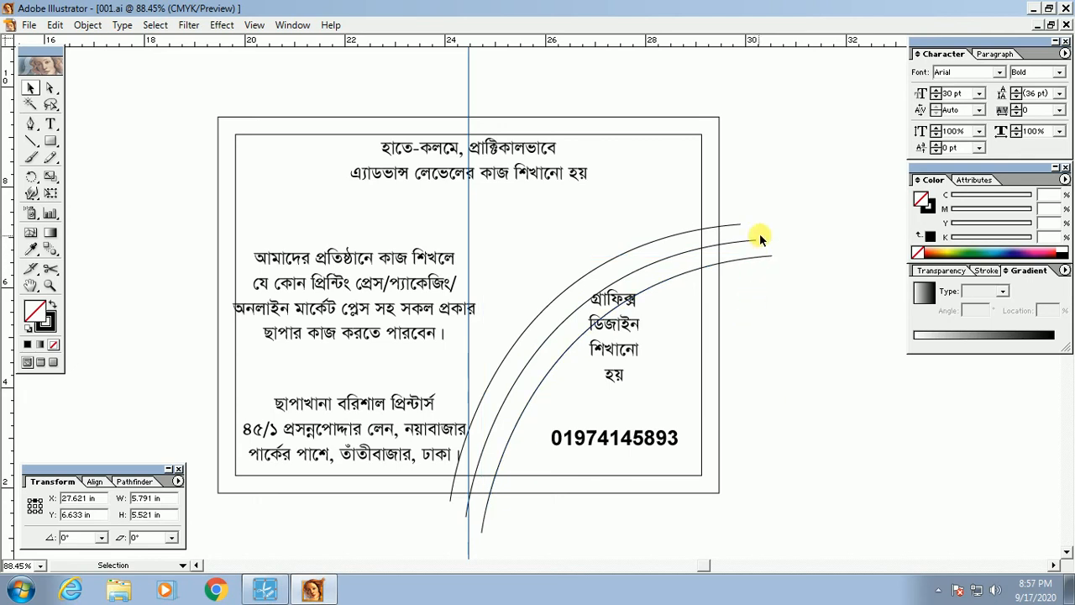
mouse_move(749, 249)
left_mouse_down()
mouse_move(765, 244)
mouse_move(745, 251)
left_mouse_up()
left_click(796, 286)
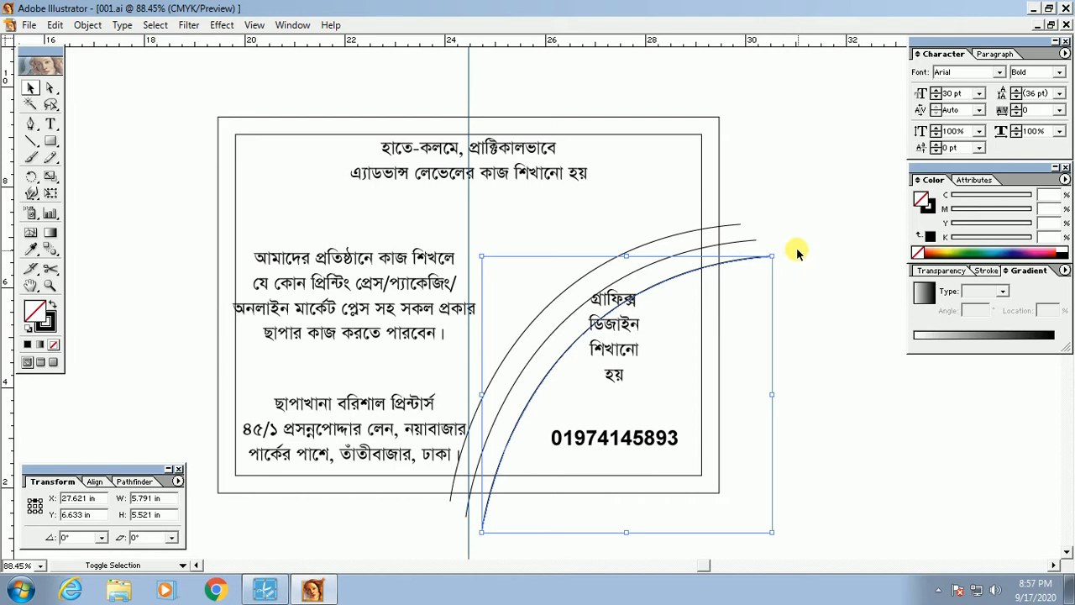
left_click(751, 241, "shift")
left_click(739, 224, "shift")
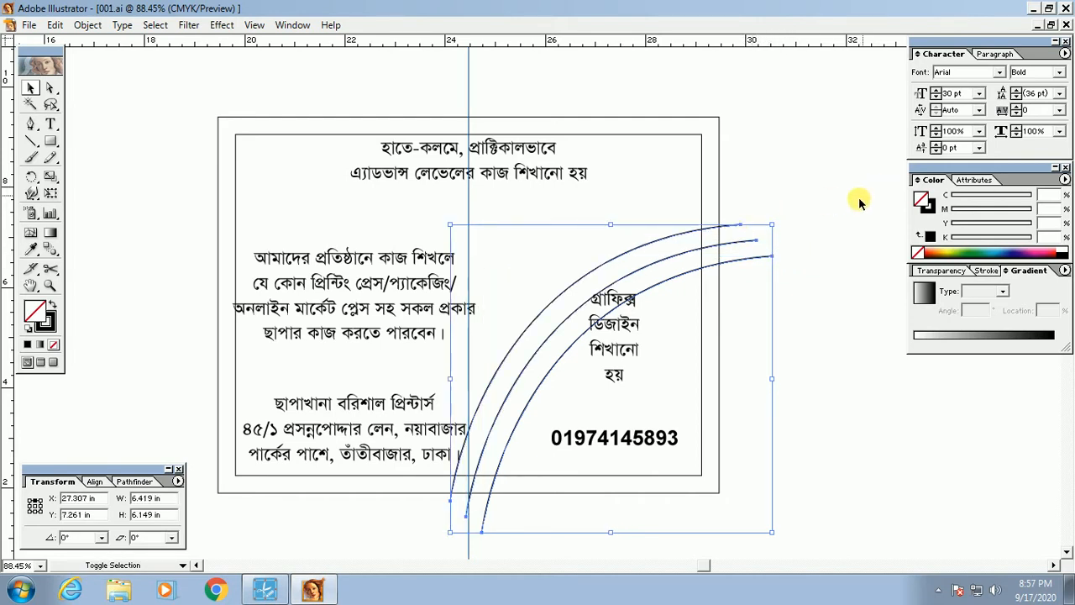
left_click_drag(748, 120, 715, 165)
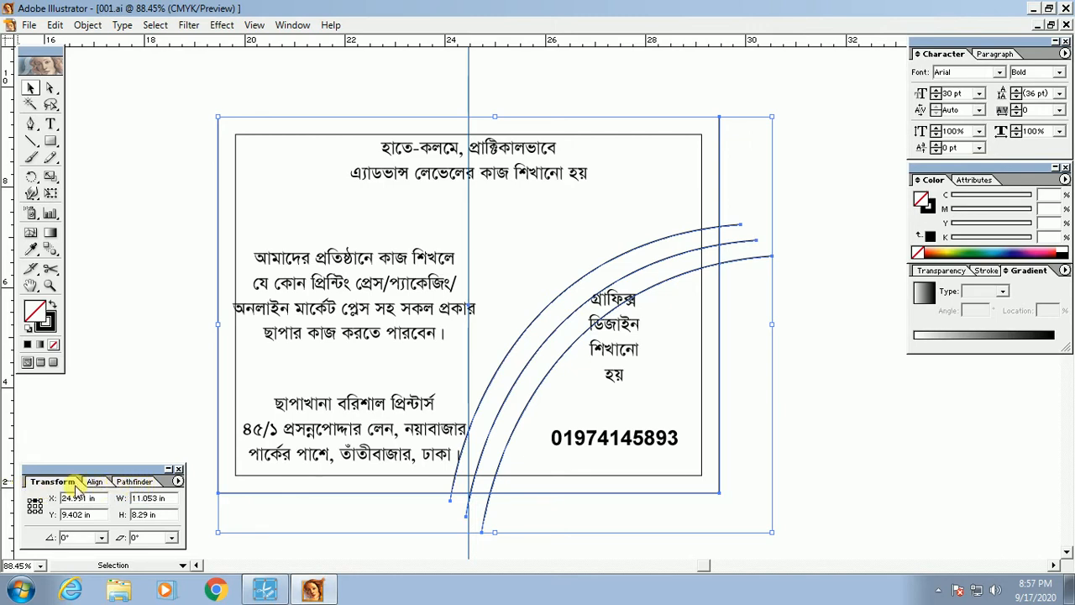
Step: Apply Pathfinder Divide to the arcs and outer rectangle, then reselect the divided group
left_click(147, 483)
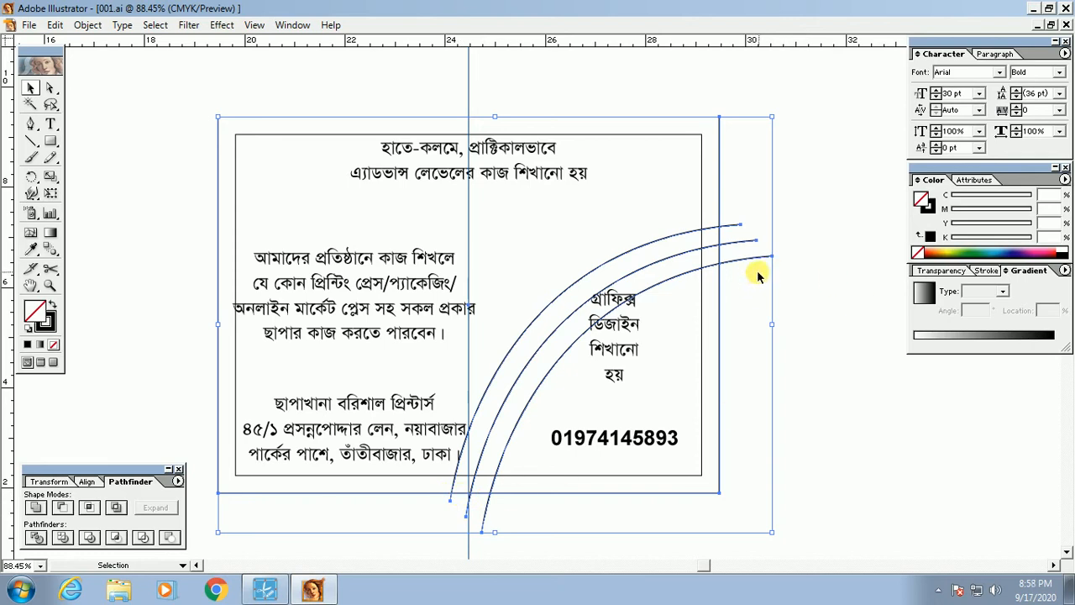
left_click(42, 540)
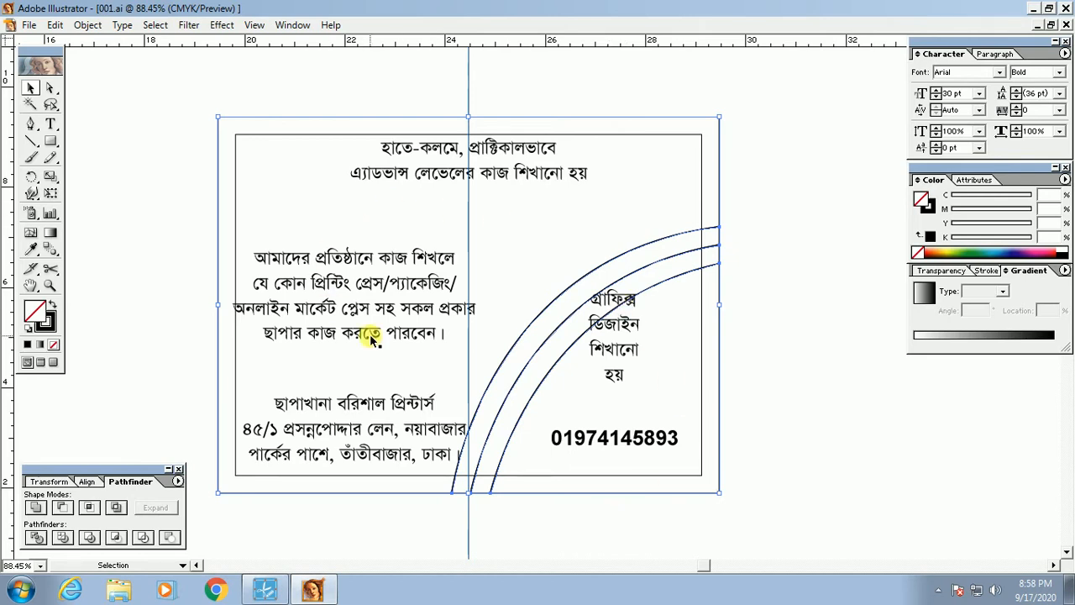
left_click(712, 279)
left_click(700, 250)
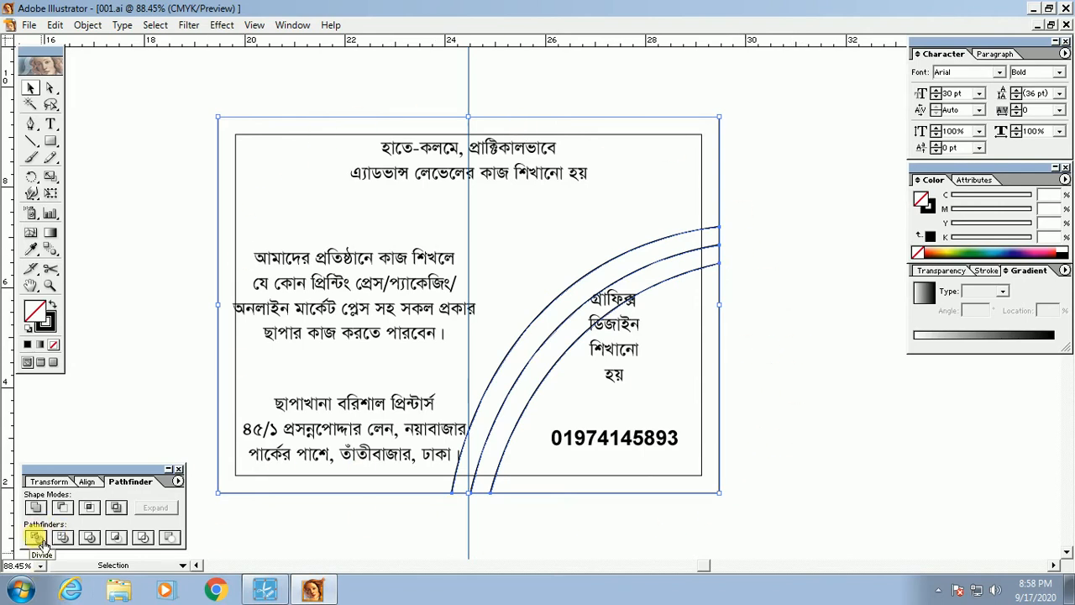
Step: Ungroup the divided group and check the trimmed arc pieces individually
right_click(678, 259)
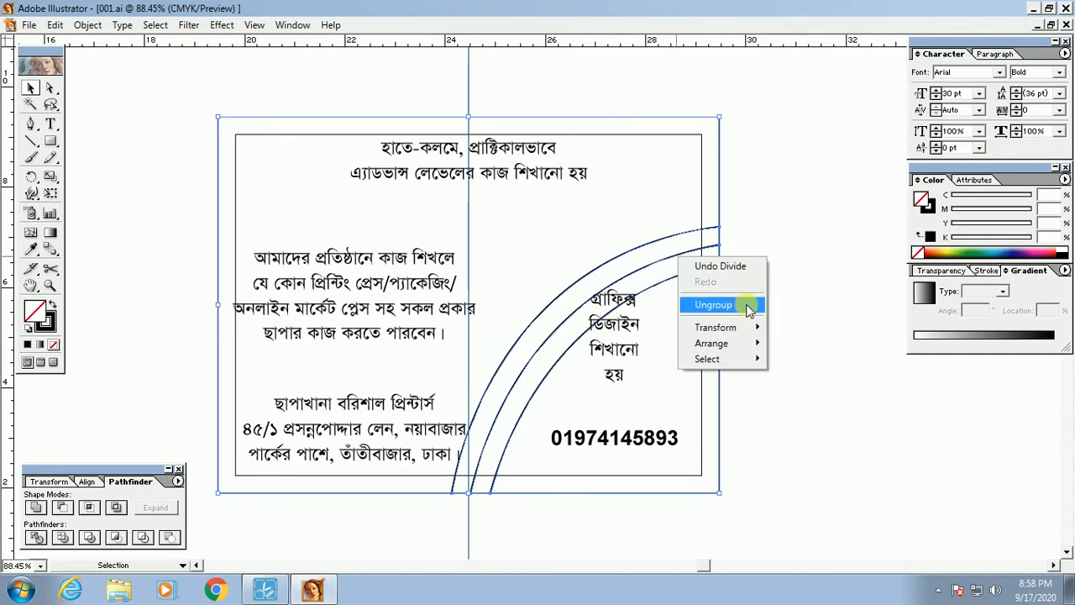
left_click(714, 304)
left_click(796, 311)
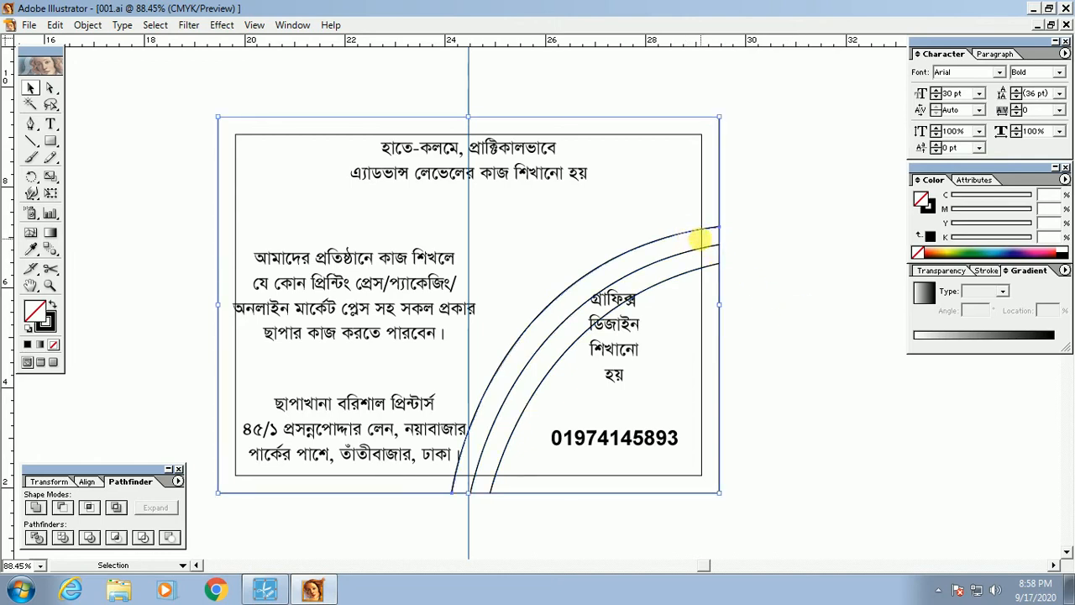
left_click(690, 274)
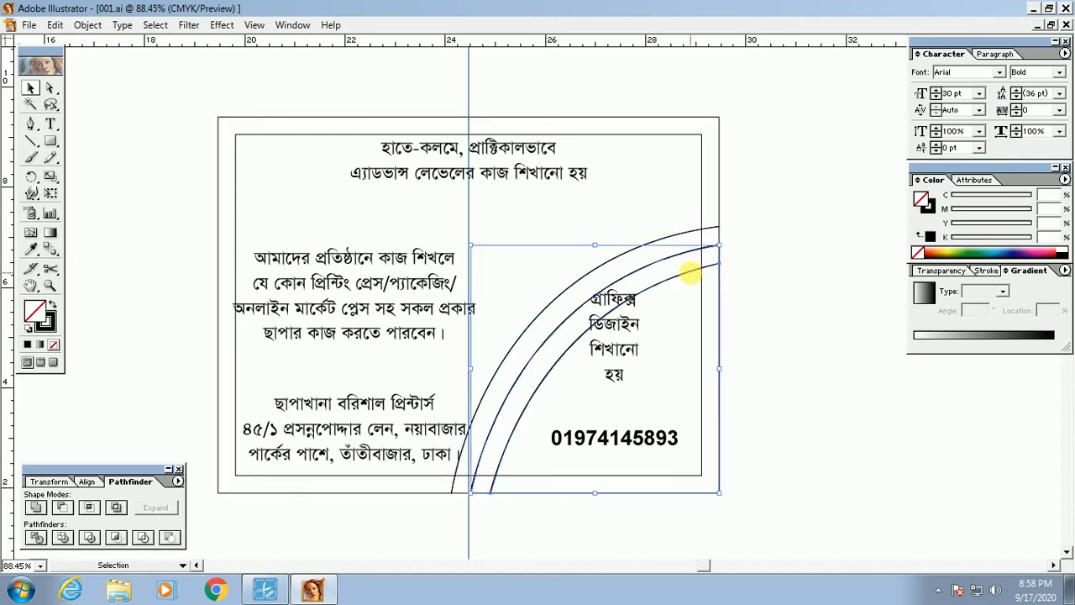
left_click(686, 236)
left_click(770, 294)
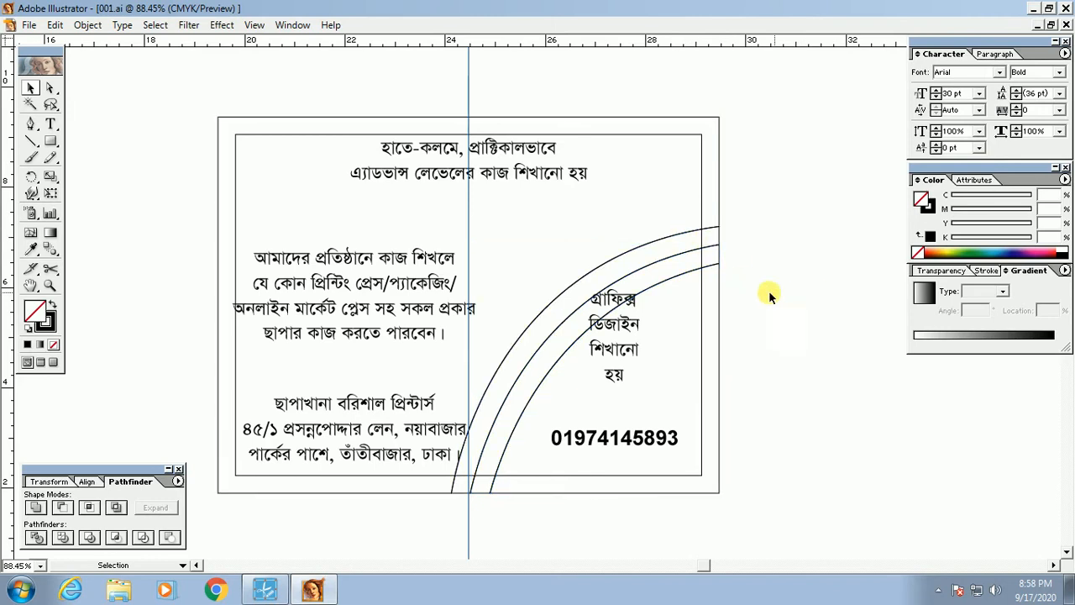
left_click(682, 275)
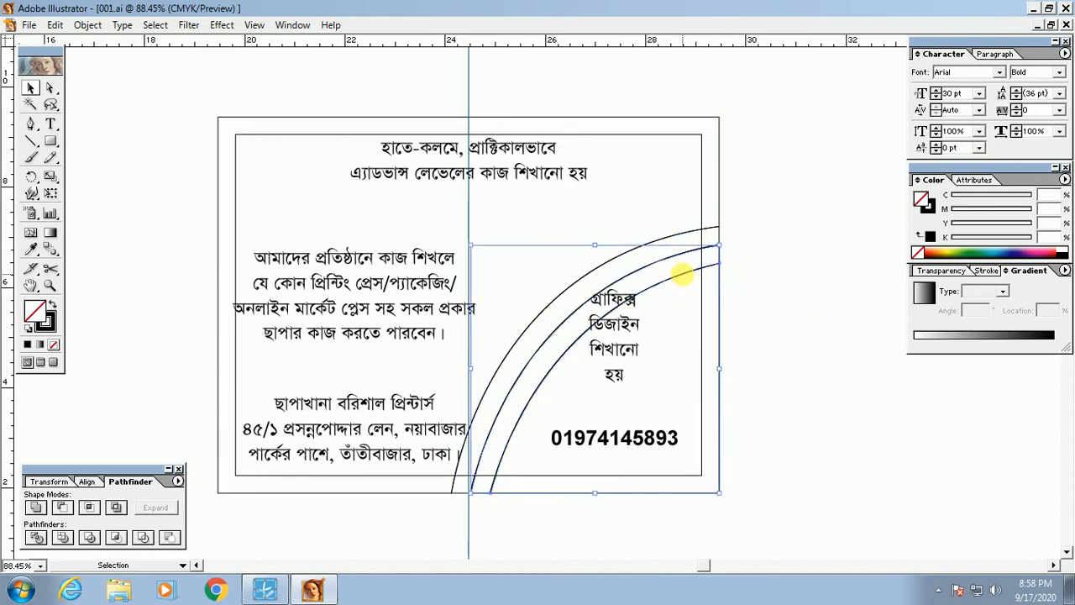
left_click(772, 305)
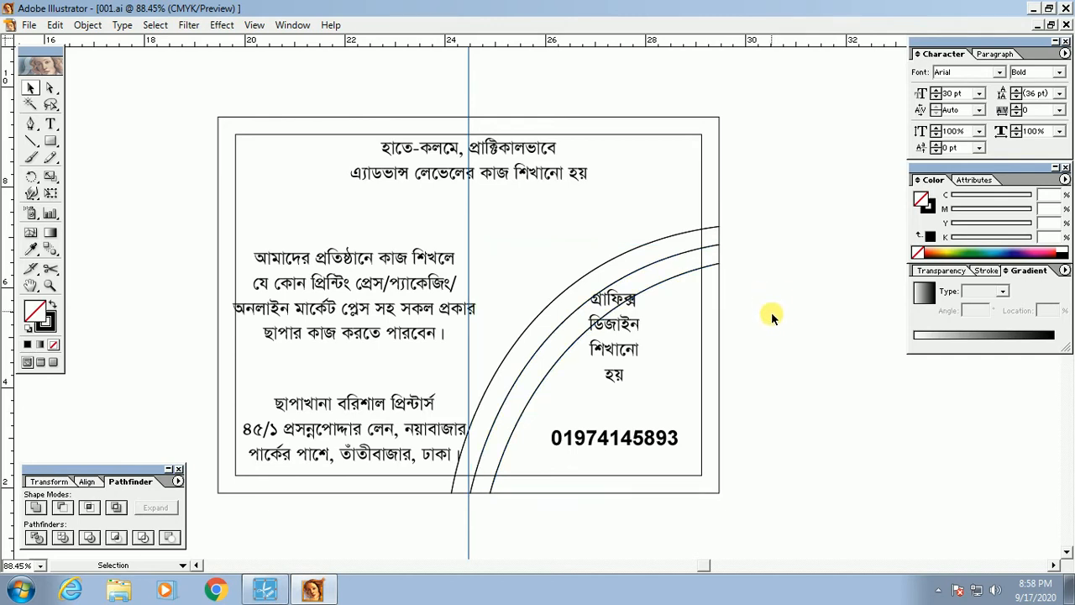
Step: Select the frame and arc artwork, group it, then ungroup it into separate pieces
left_click_drag(769, 326, 686, 195)
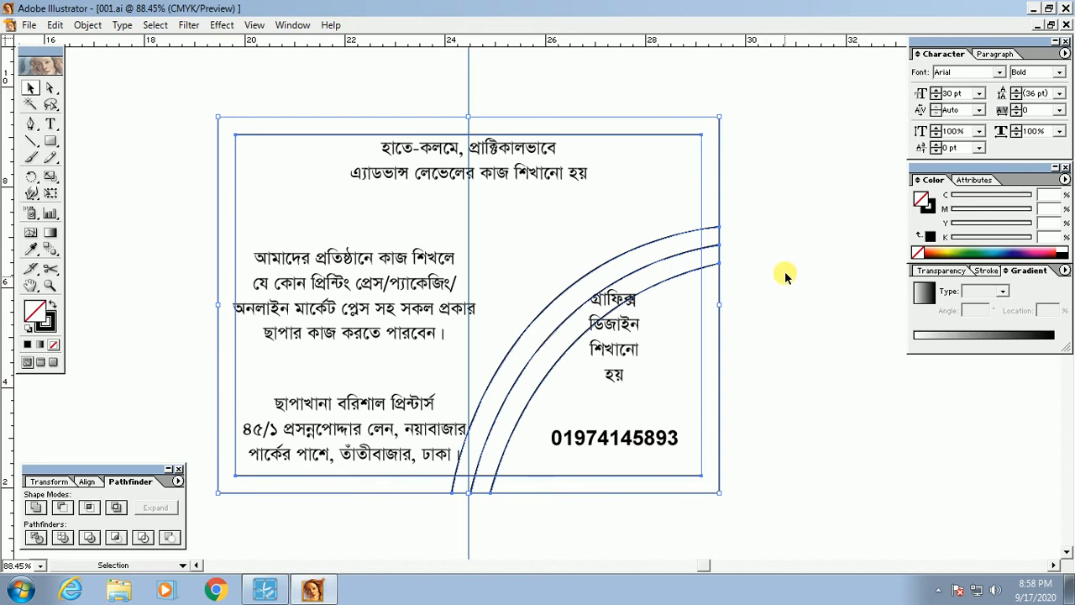
left_click_drag(765, 190, 697, 313)
left_click(746, 273)
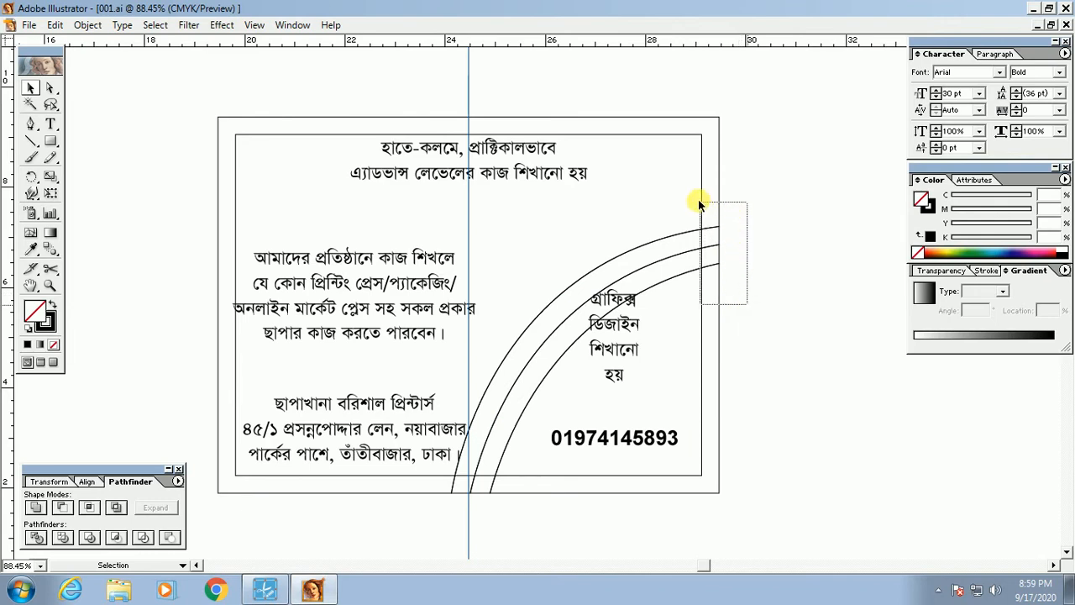
left_click(711, 249)
right_click(711, 247)
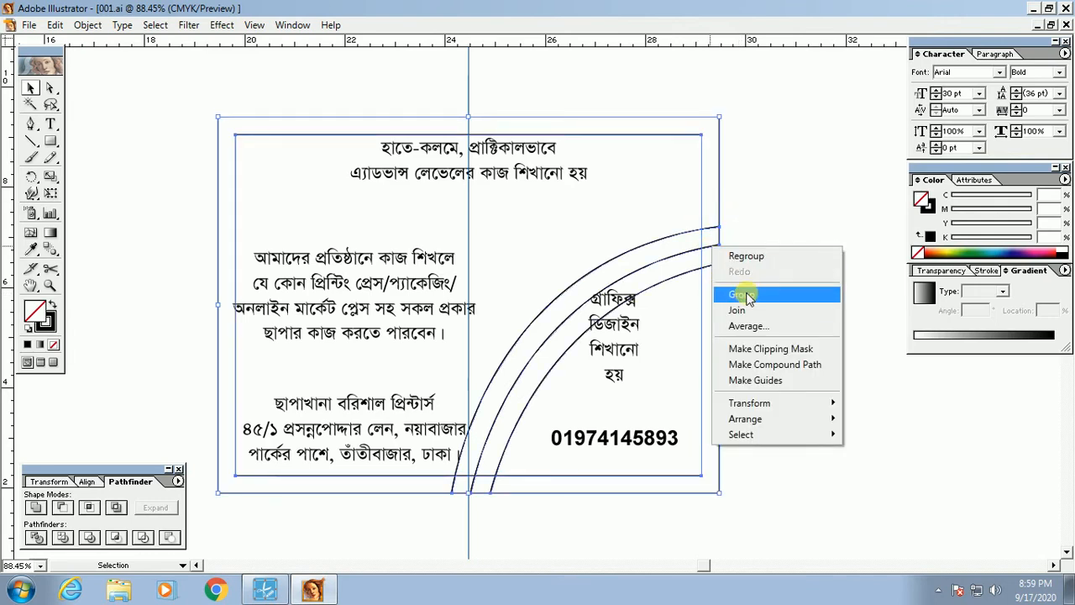
left_click(744, 294)
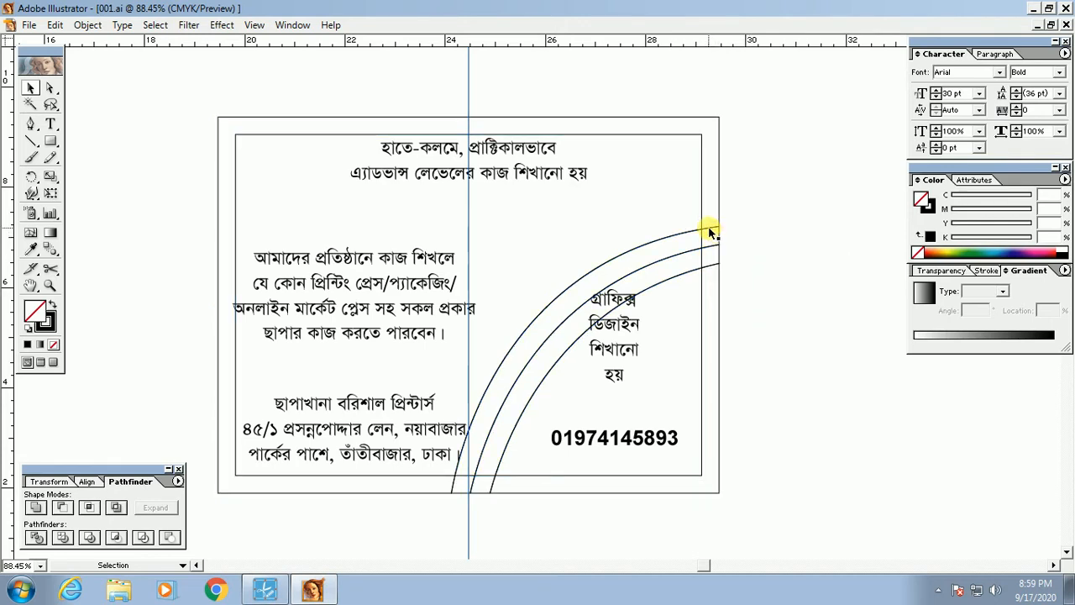
right_click(711, 230)
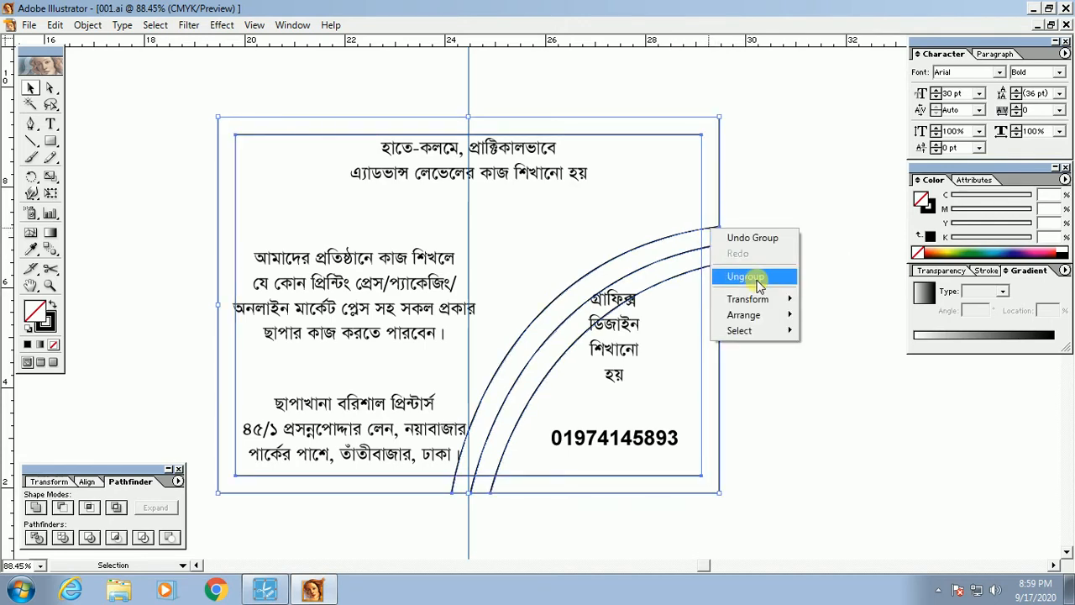
left_click(757, 282)
left_click(800, 364)
left_click_drag(224, 190, 294, 225)
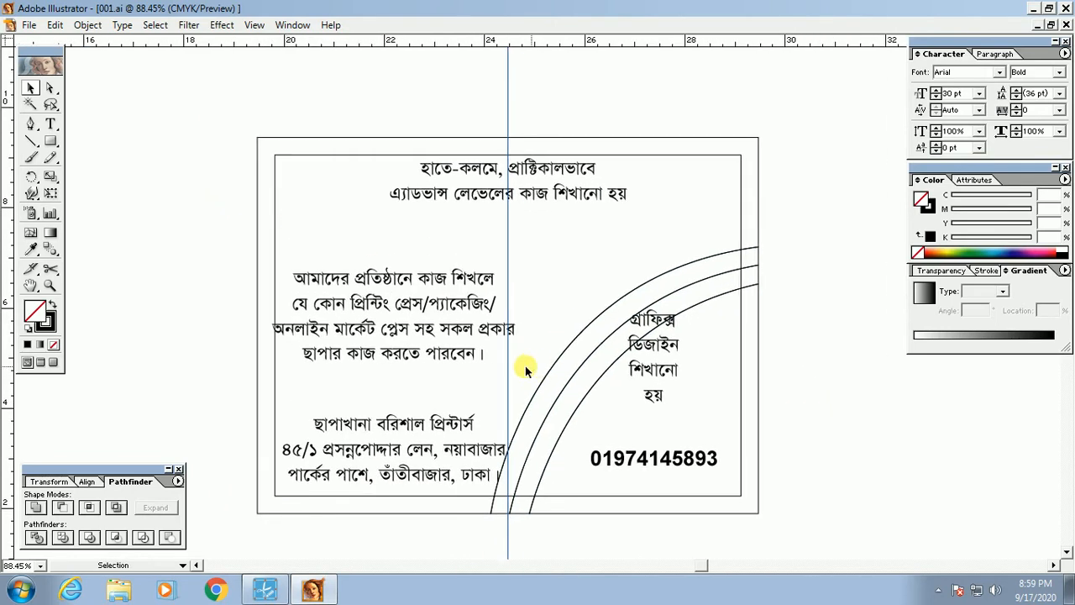
Step: Join the outer frame with the outer arc, undoing an accidental arc-end move
left_click(258, 246)
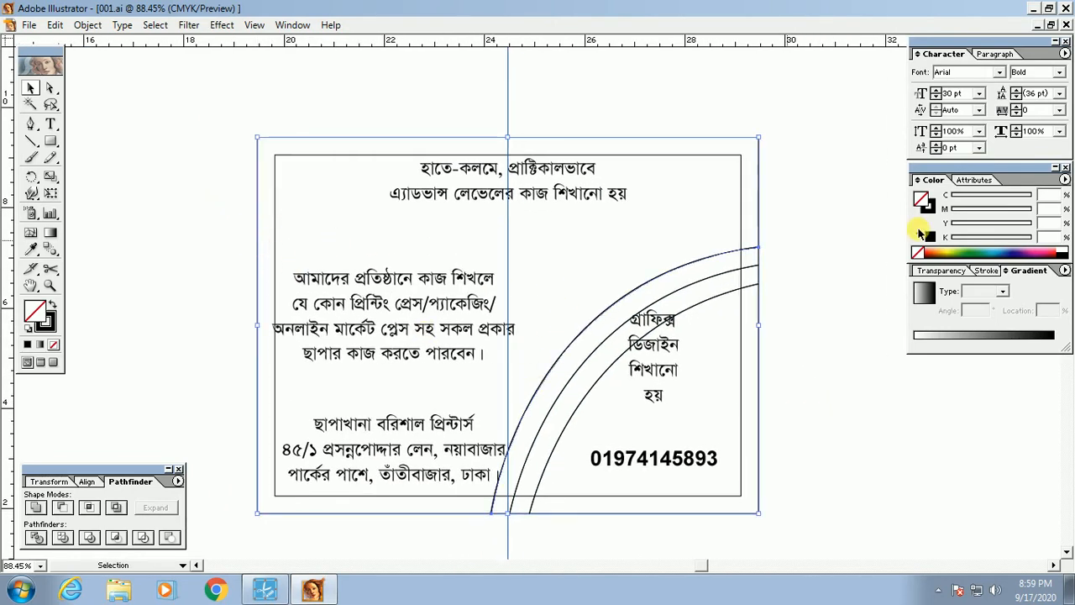
right_click(792, 336)
left_click(826, 402)
left_click_drag(758, 232, 810, 178)
key("ctrl+z")
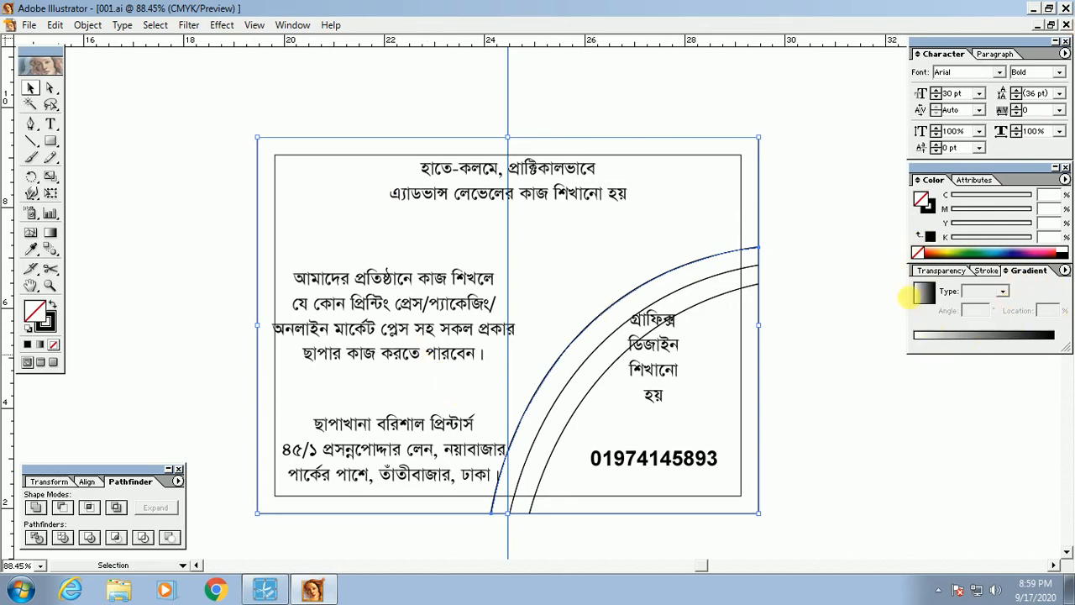
Step: Apply the default white-to-black linear gradient fill to the joined shape
left_click(946, 270)
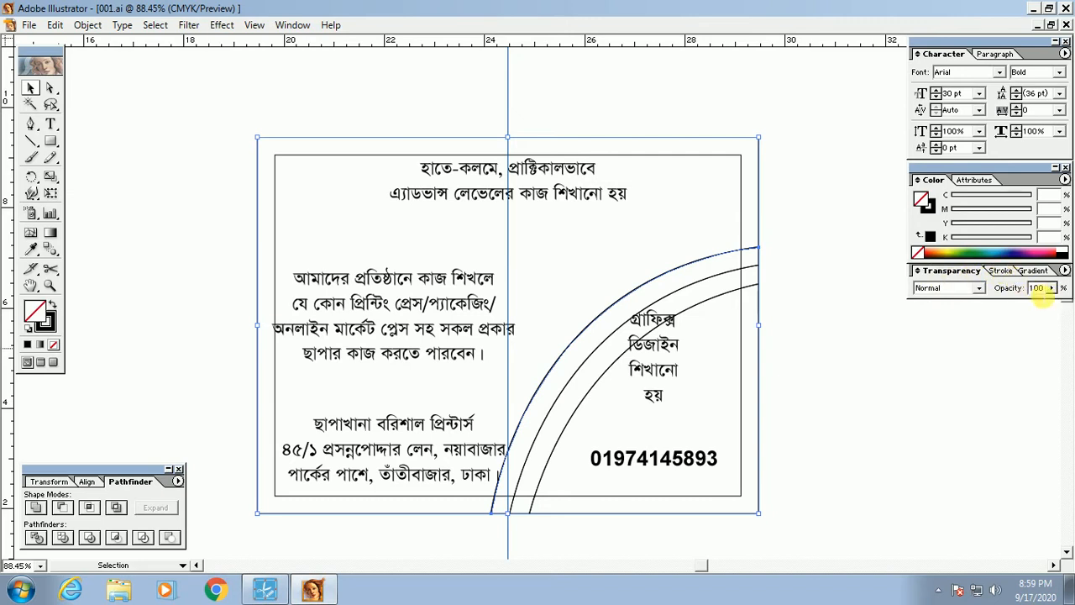
left_click(1000, 272)
left_click(950, 271)
left_click(1000, 271)
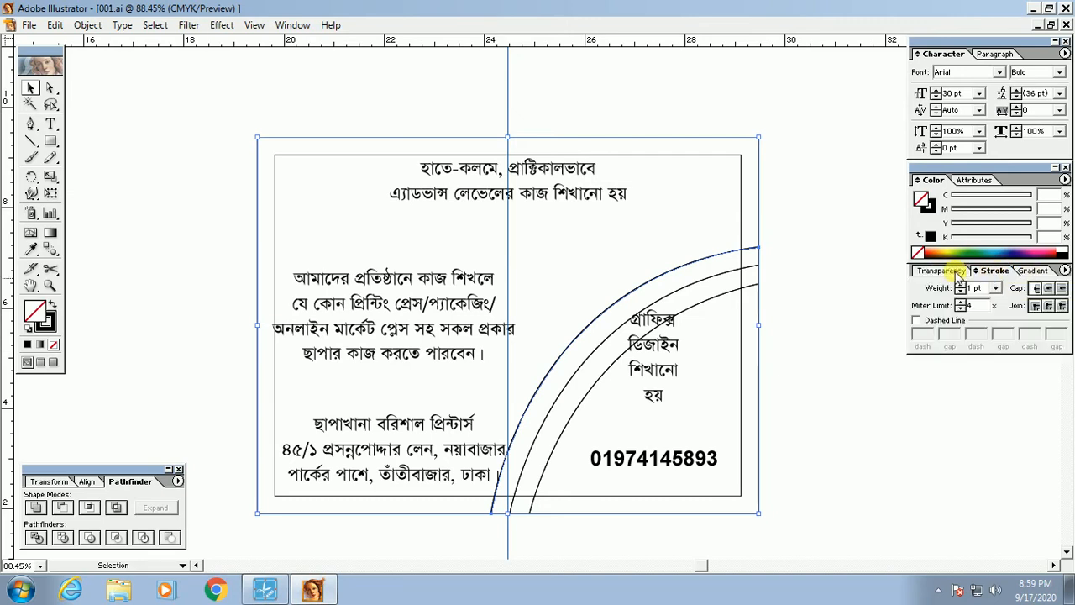
left_click(950, 271)
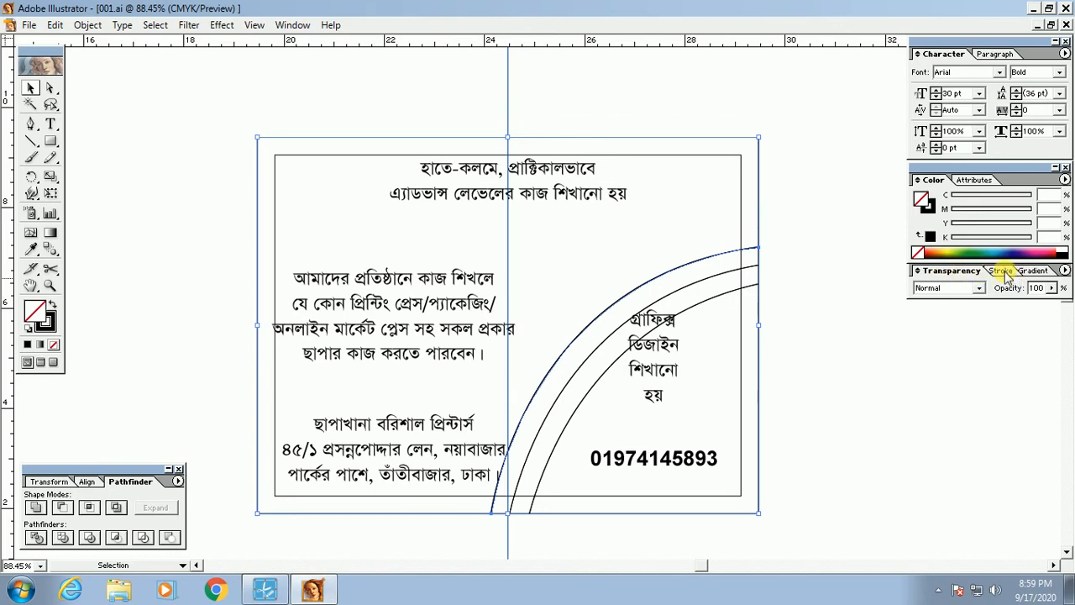
left_click(1004, 272)
left_click(1034, 273)
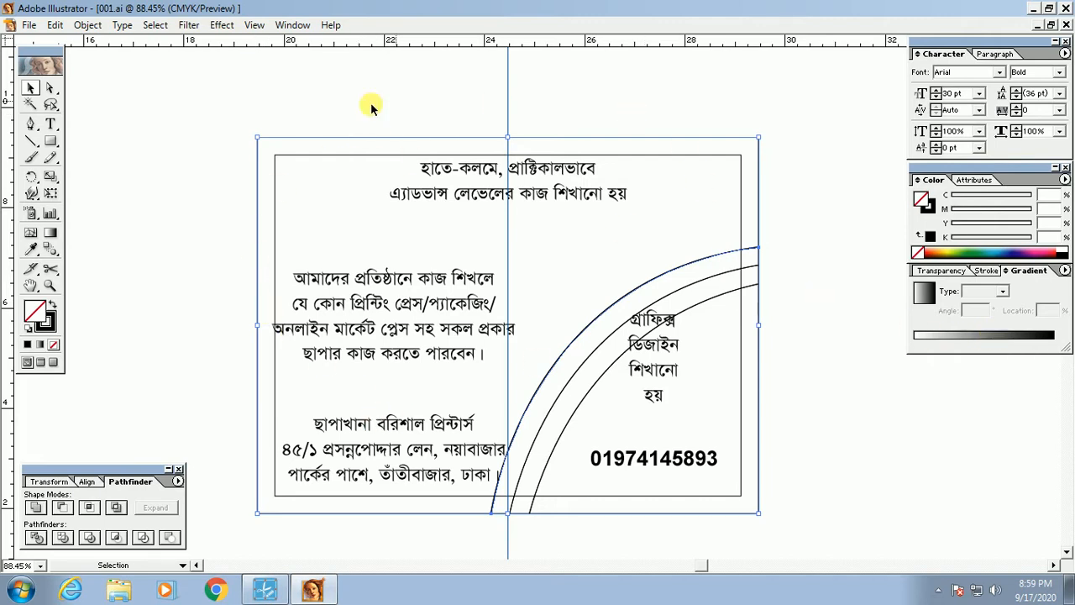
left_click(1006, 340)
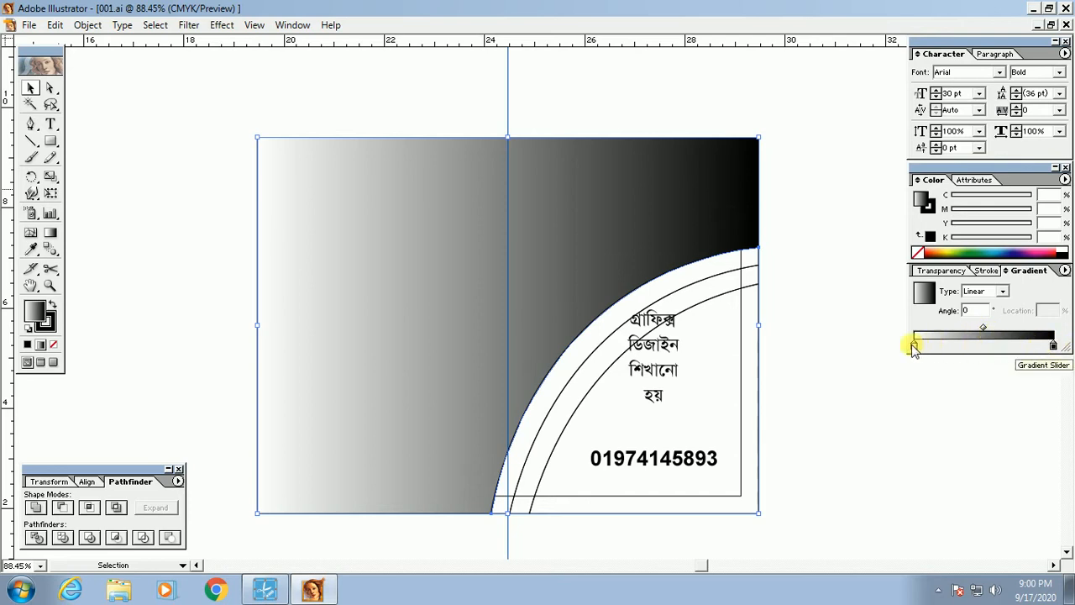
Step: Select the gradient's end stops and drag the black stop's K slider toward grey
left_click(1055, 347)
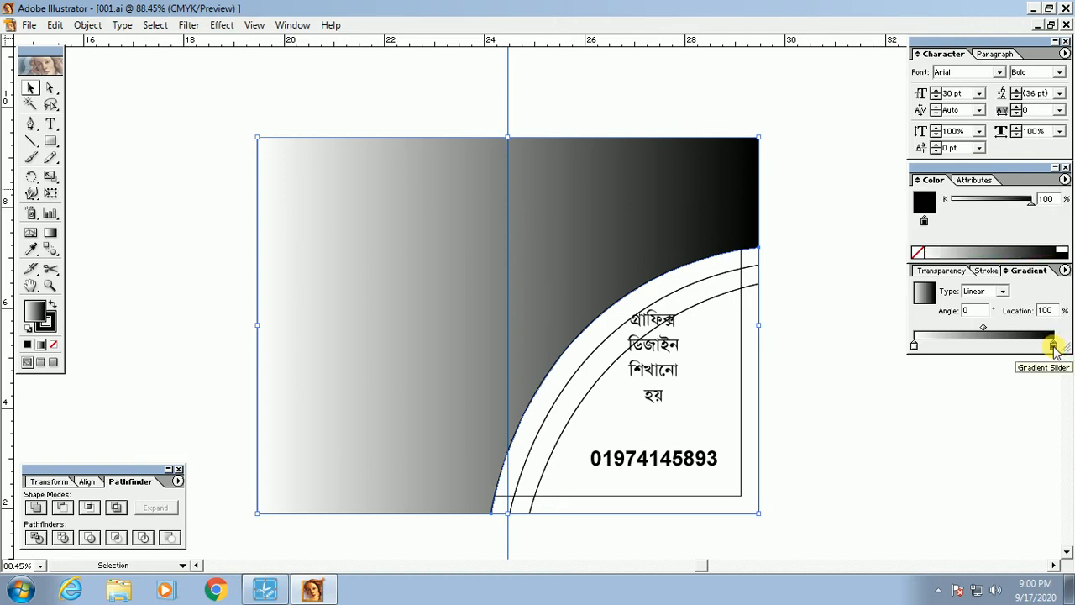
left_click(914, 346)
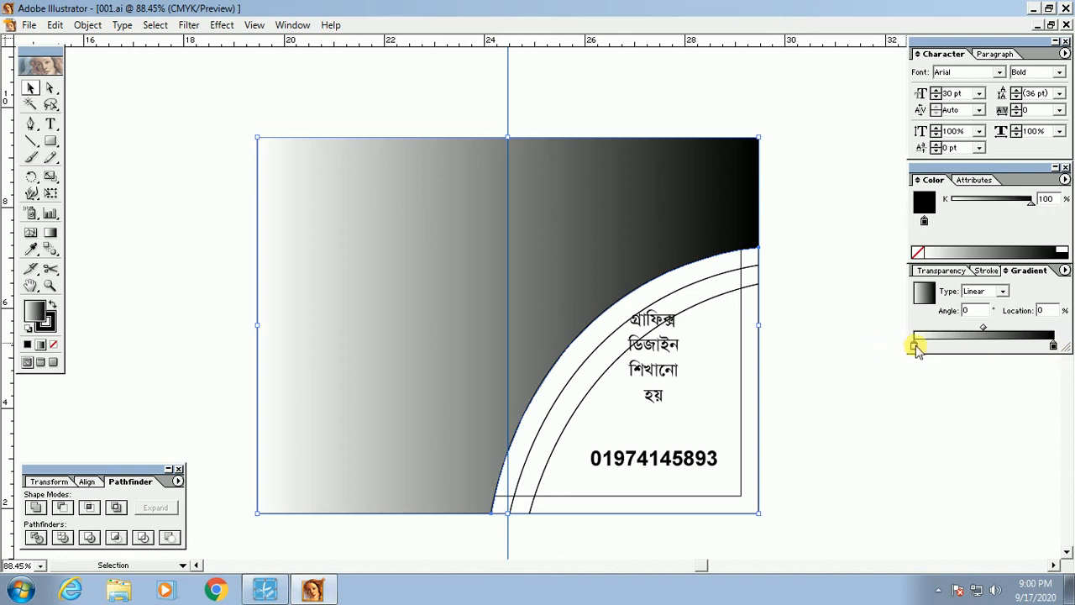
left_click(1055, 347)
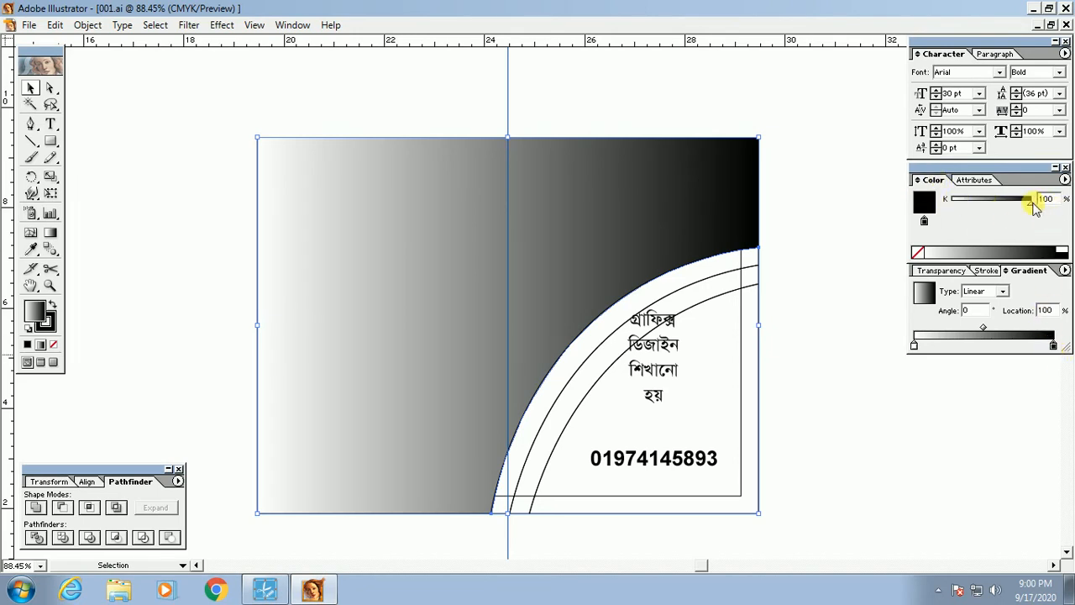
mouse_move(1032, 202)
left_mouse_down()
mouse_move(993, 205)
mouse_move(1041, 207)
mouse_move(972, 209)
mouse_move(1038, 206)
mouse_move(1025, 207)
left_mouse_up()
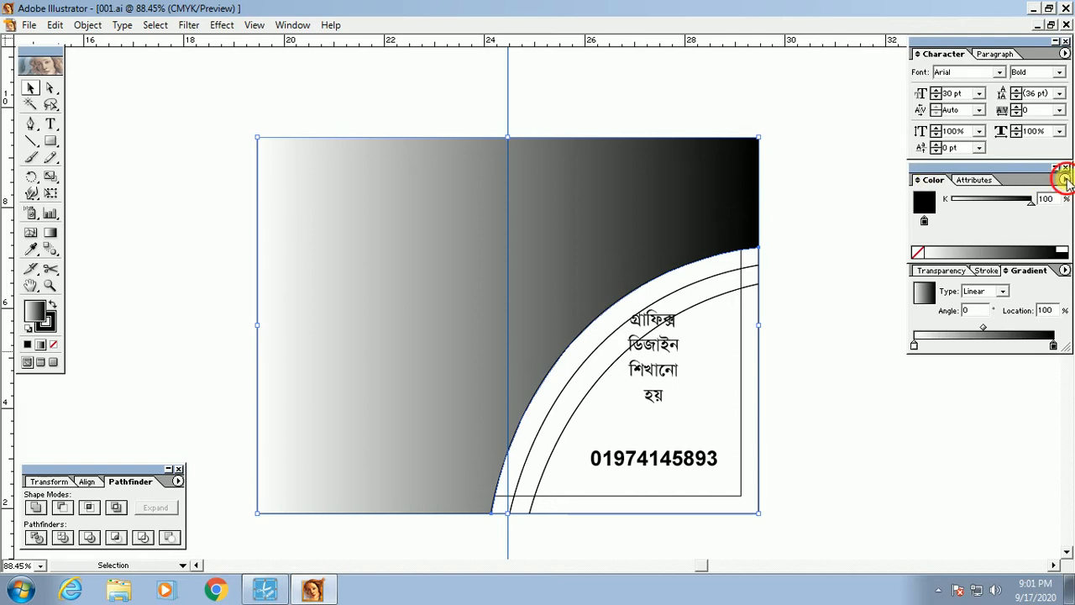
Step: Bring up the Color panel flyout menu listing the colour modes
left_click(1064, 179)
left_click(1065, 179)
left_click(1064, 179)
left_click(1065, 179)
left_click(1064, 179)
left_click(1065, 179)
left_click(1064, 179)
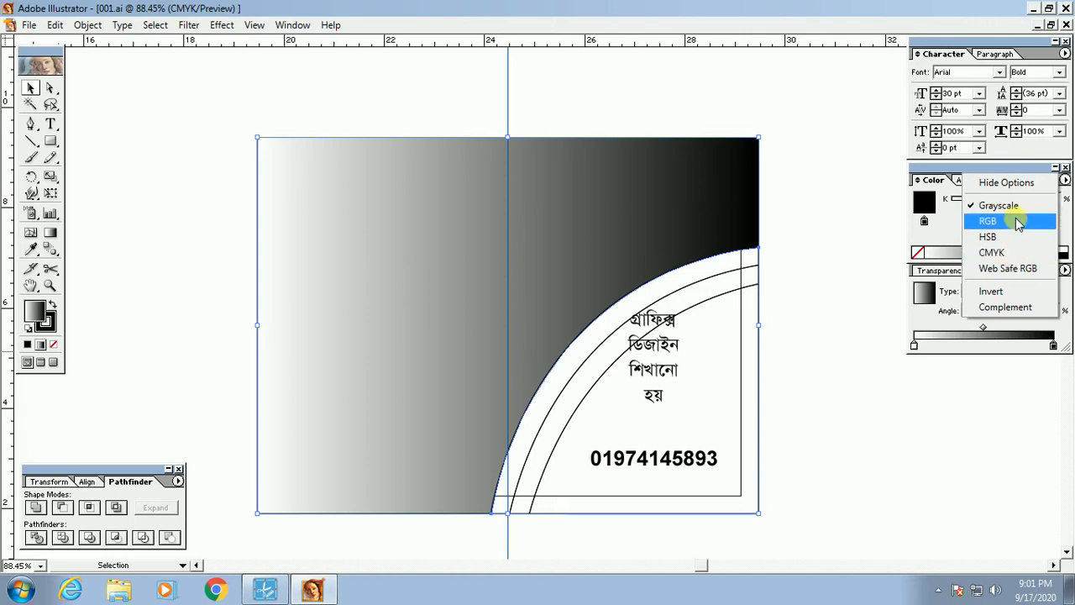
Step: Switch the end stop to CMYK, try lighter K values, then reset it to 100% black
left_click(1002, 256)
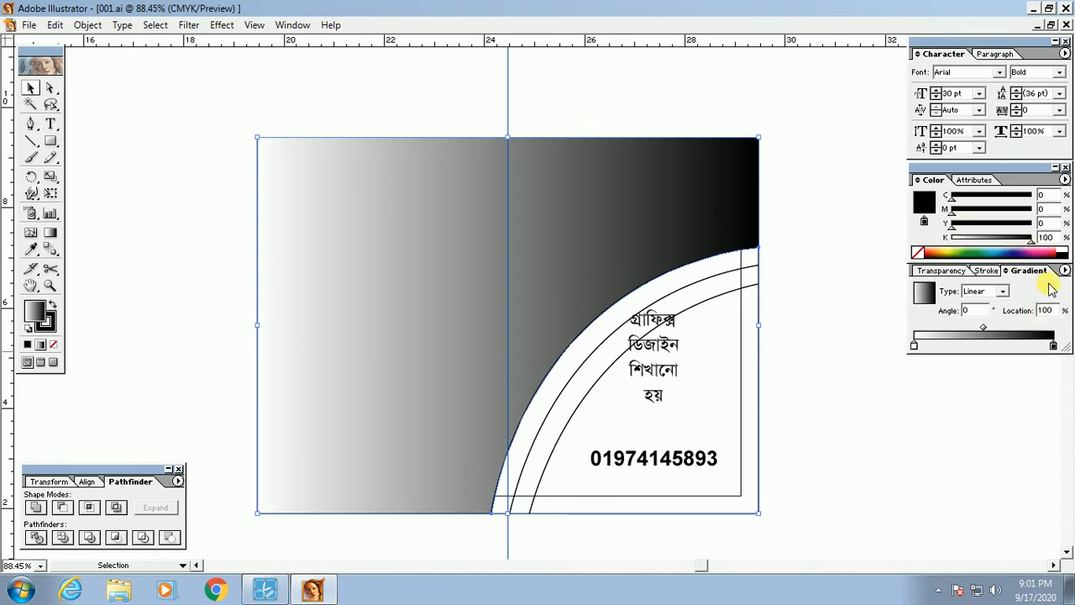
left_click(1053, 344)
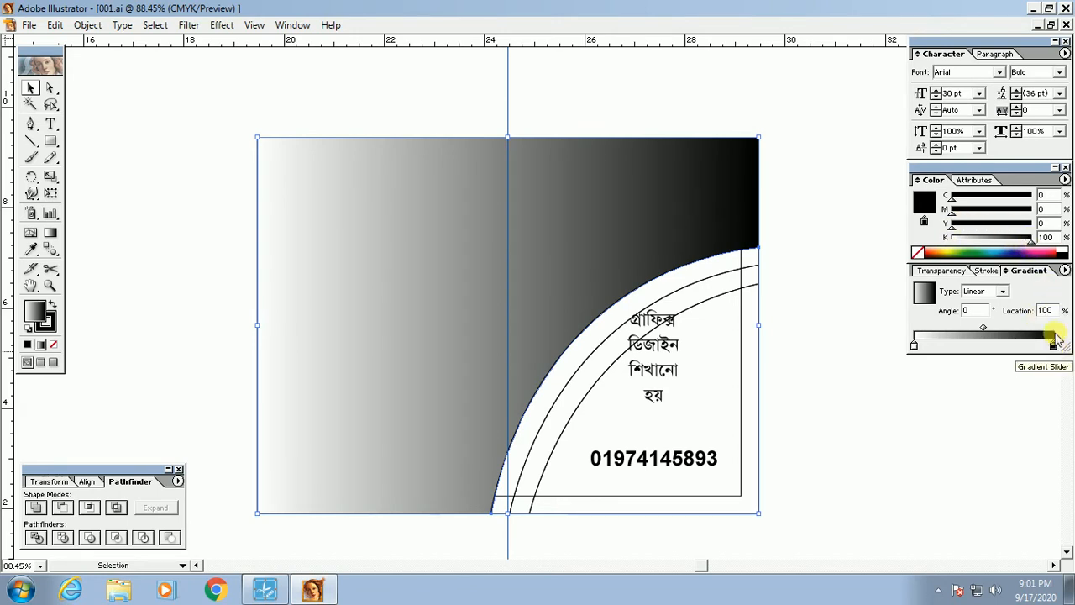
left_click_drag(1032, 239, 985, 245)
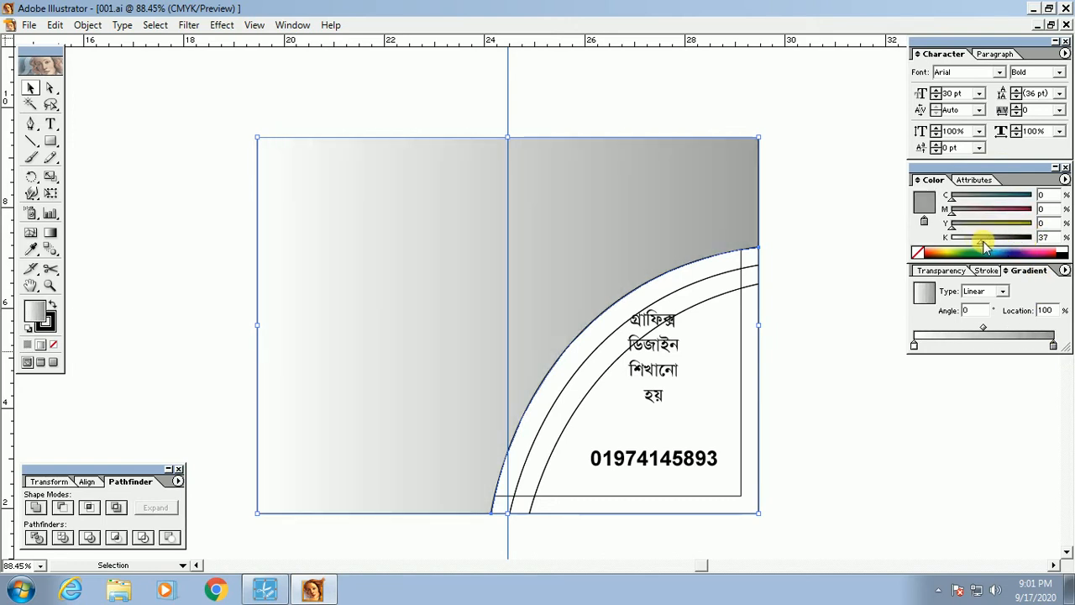
left_click_drag(958, 242, 950, 242)
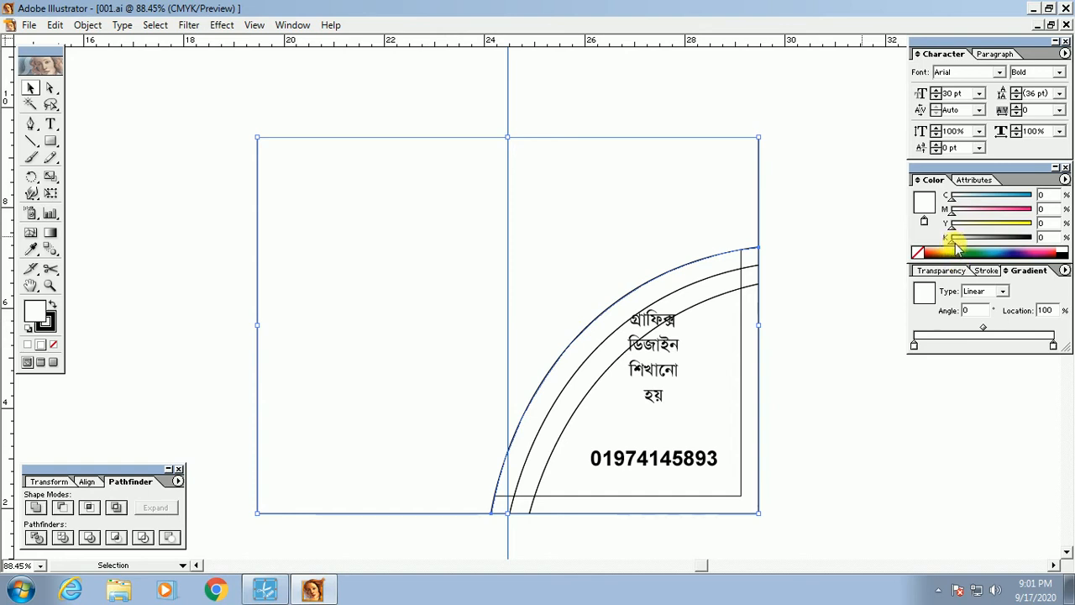
left_click(1054, 346)
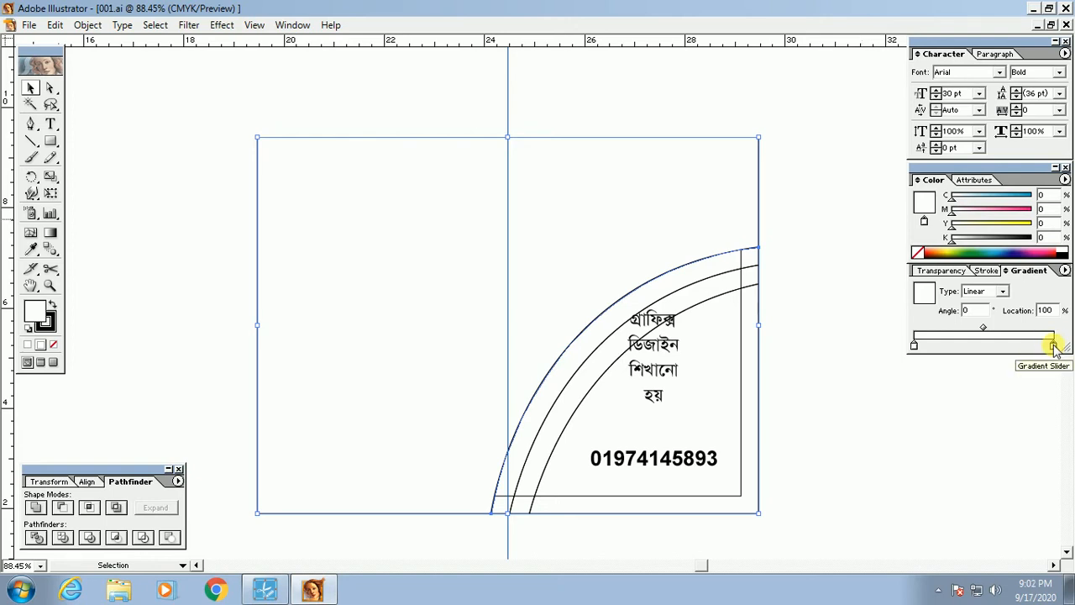
left_click(1063, 252)
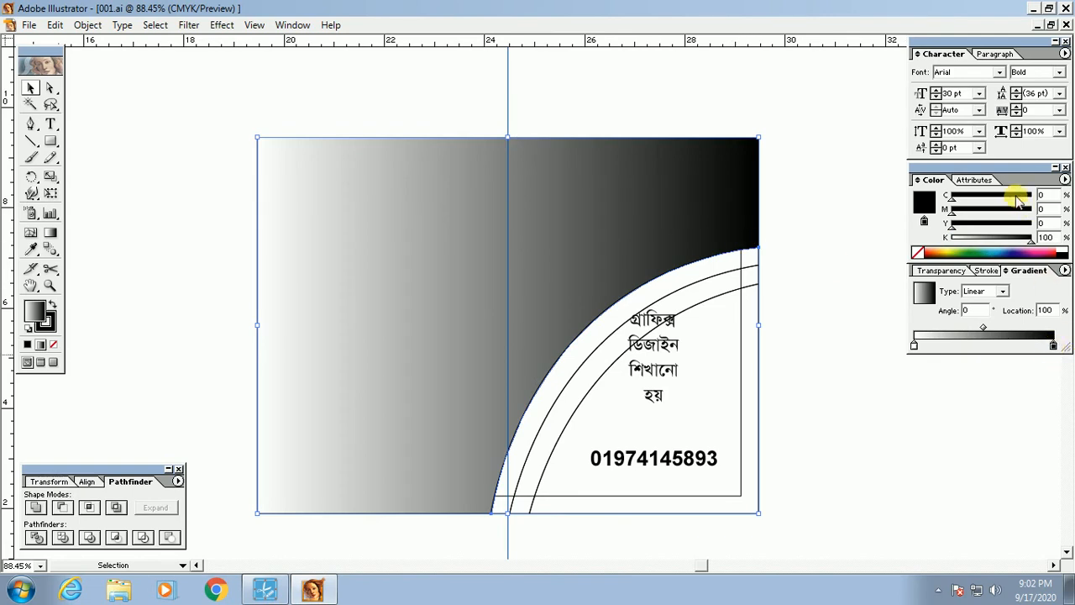
Step: Set the right stop to C 100 and the left stop, in CMYK, to C 100
left_click_drag(1017, 195, 936, 251)
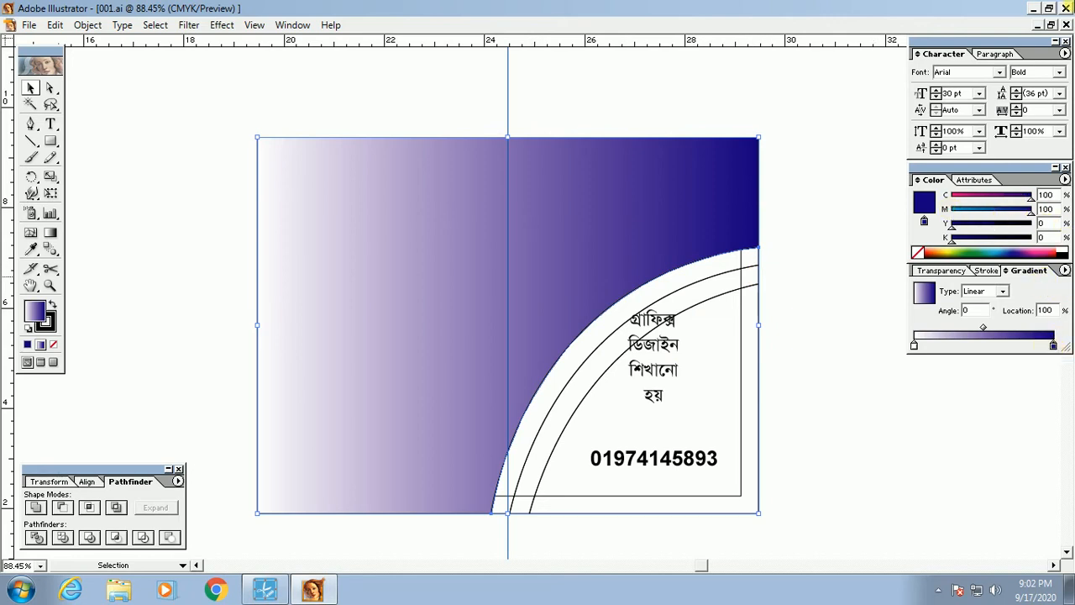
left_click(914, 345)
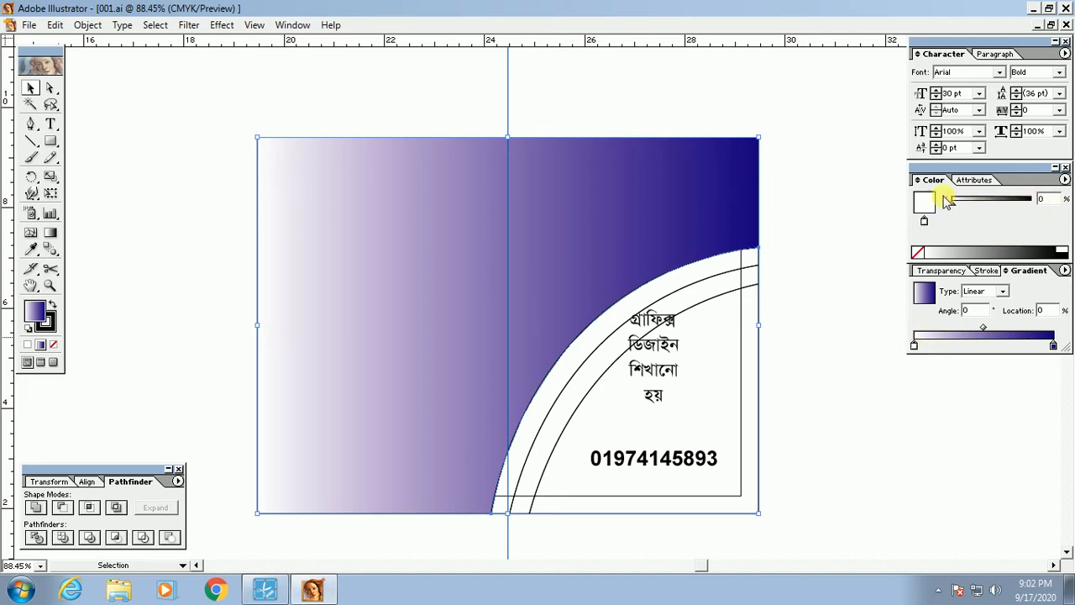
left_click(1064, 179)
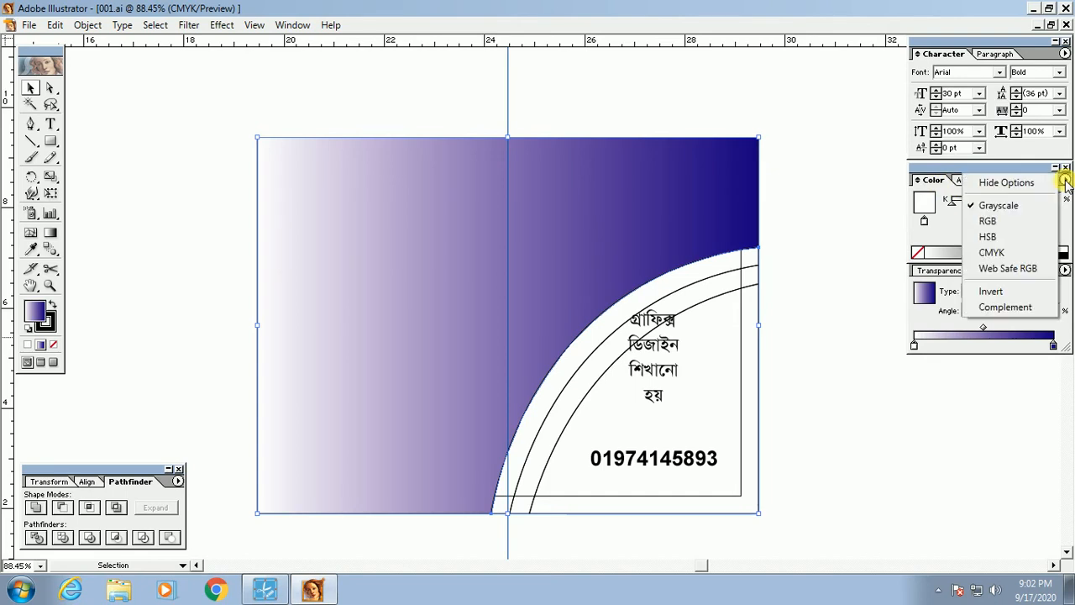
left_click(996, 255)
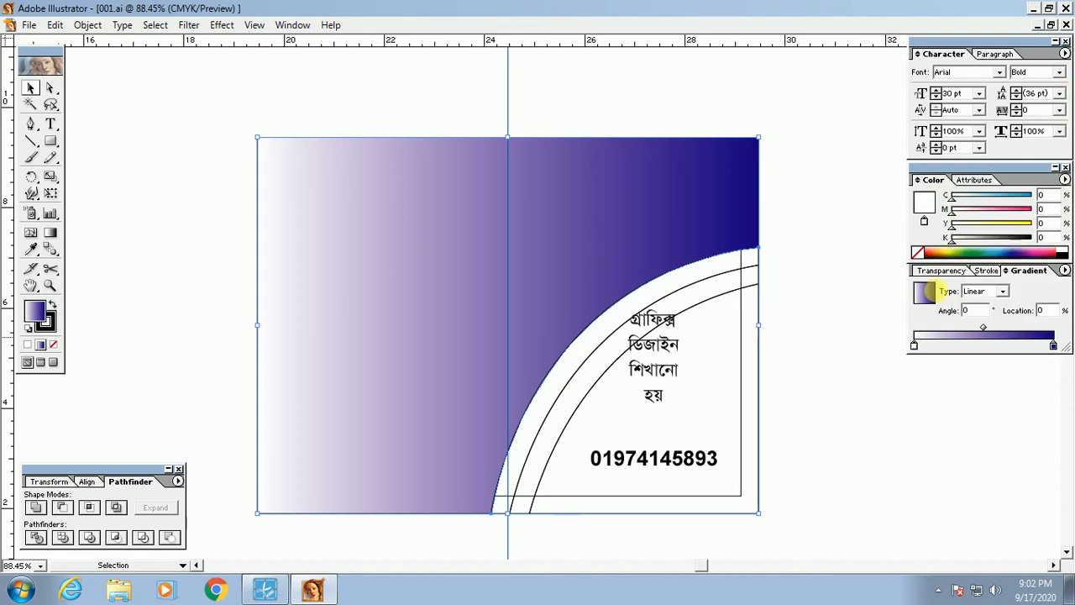
left_click(1031, 196)
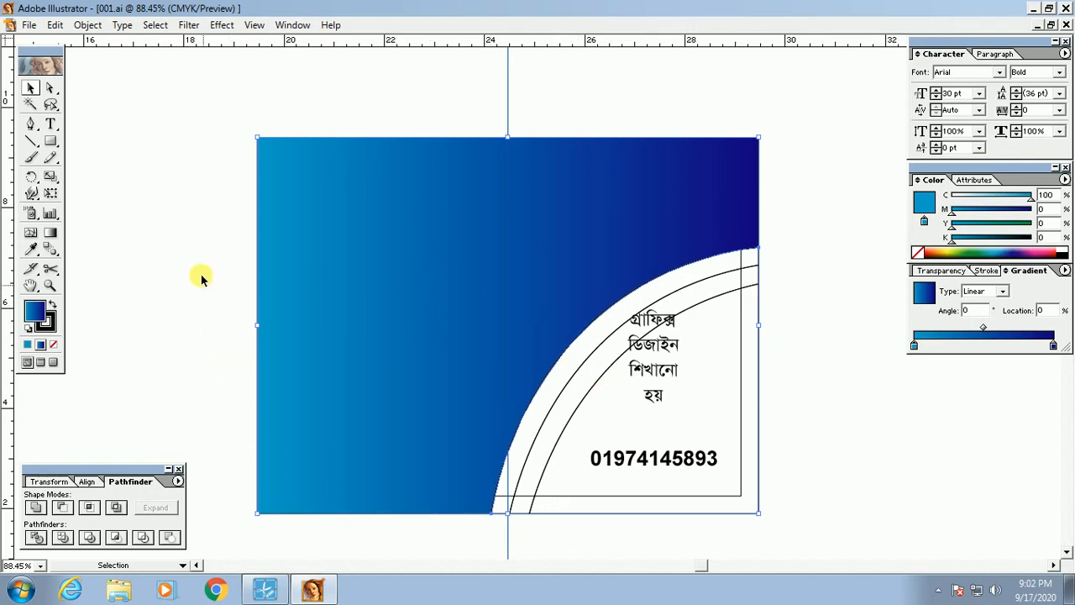
Step: Preview the cyan-to-navy gradient with panels hidden, then reselect the background shape
left_click(191, 171)
key("Tab")
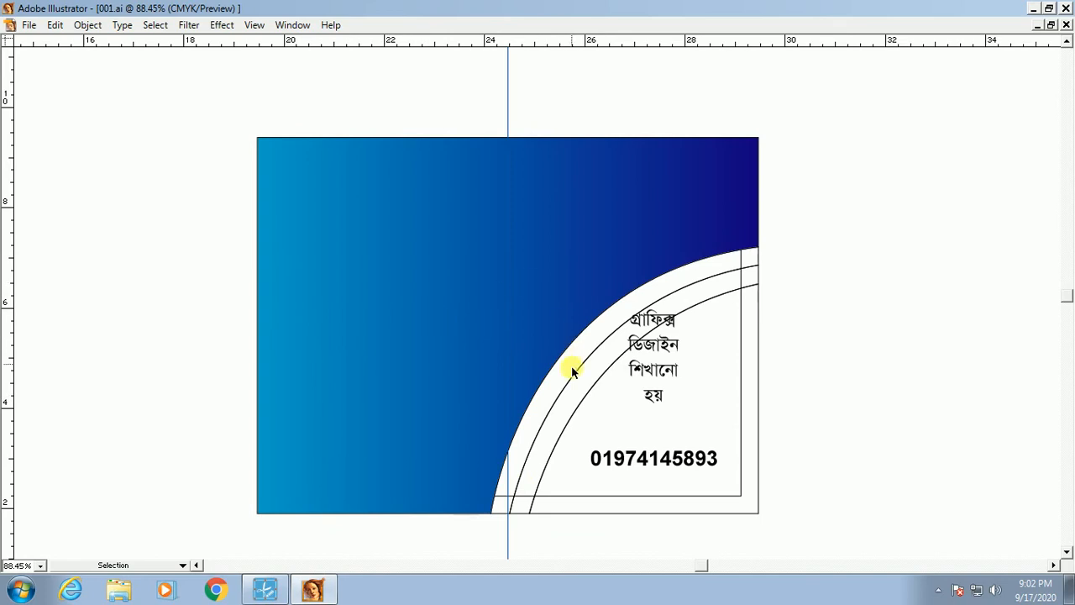
key("Tab")
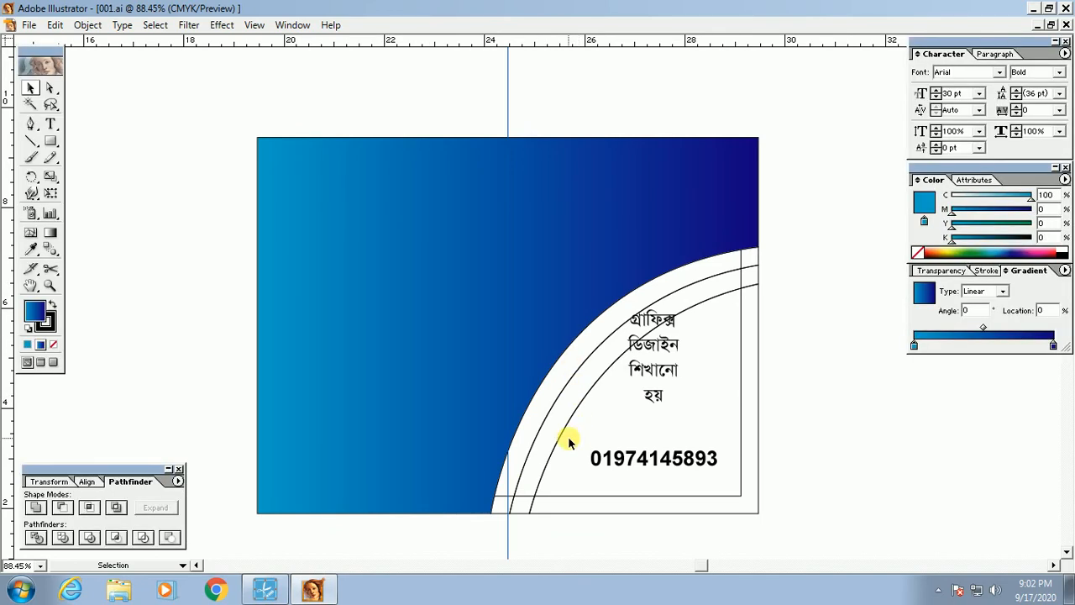
left_click(352, 217)
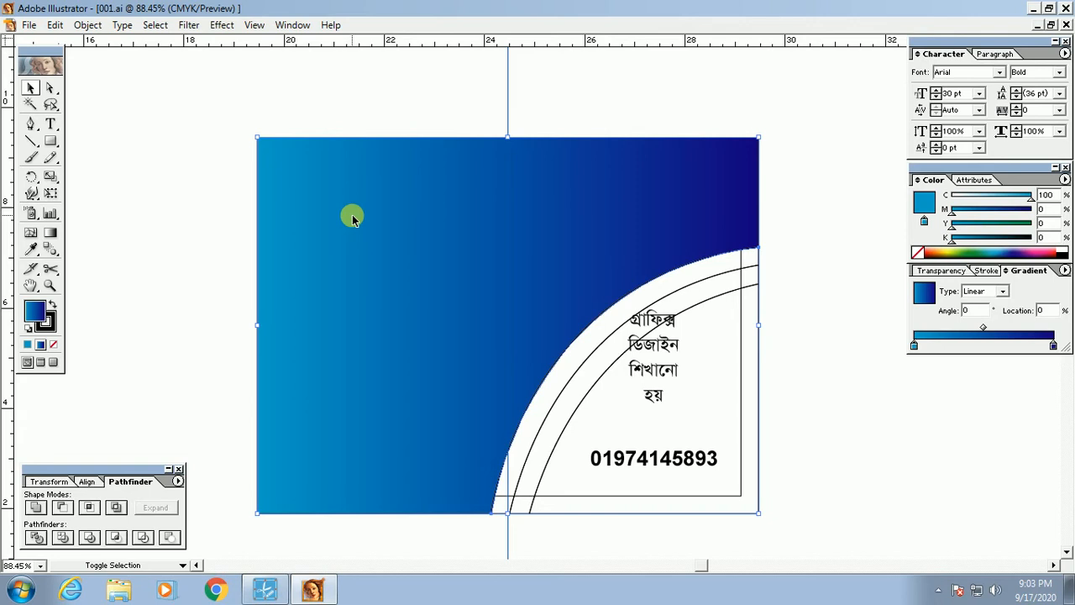
Step: Compare the gradient background sent behind the text with the original stacking, ending undone
key("ctrl+shift+[")
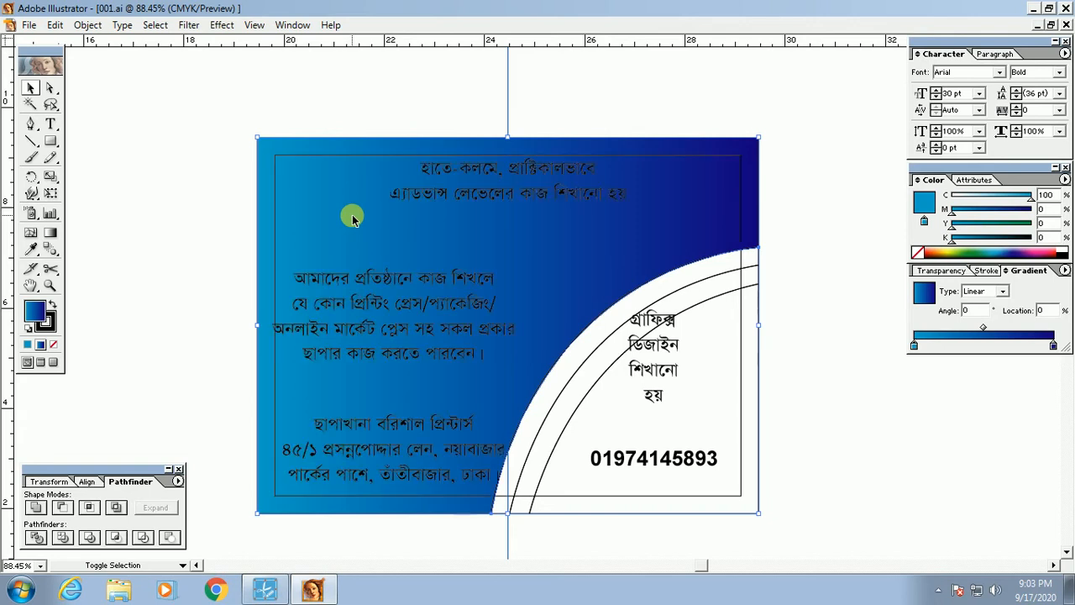
key("ctrl+z")
key("ctrl+shift+z")
key("ctrl+z")
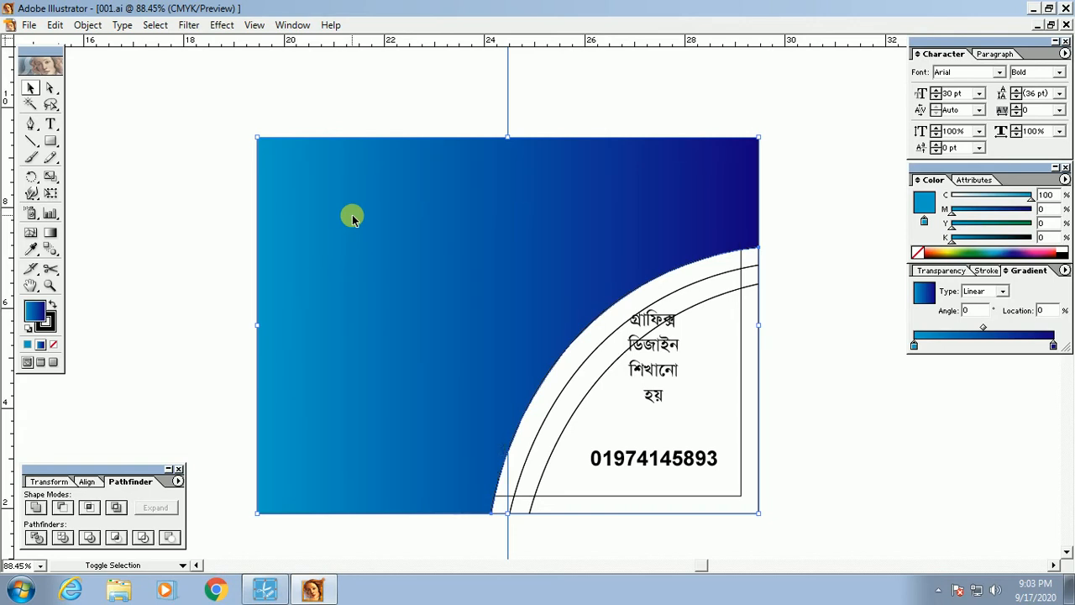
key("ctrl+shift+z")
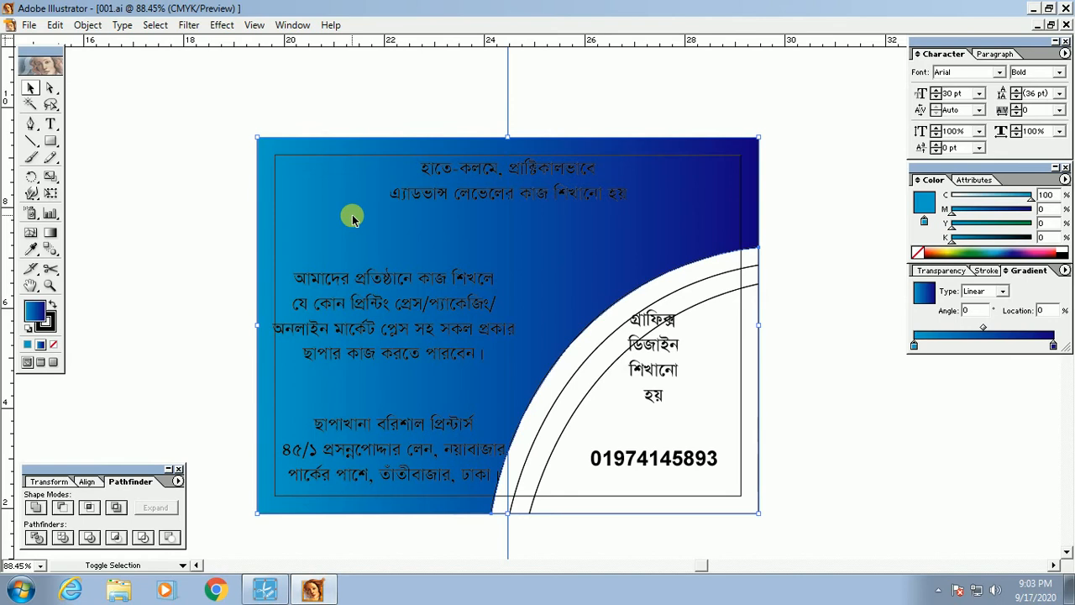
key("ctrl+z")
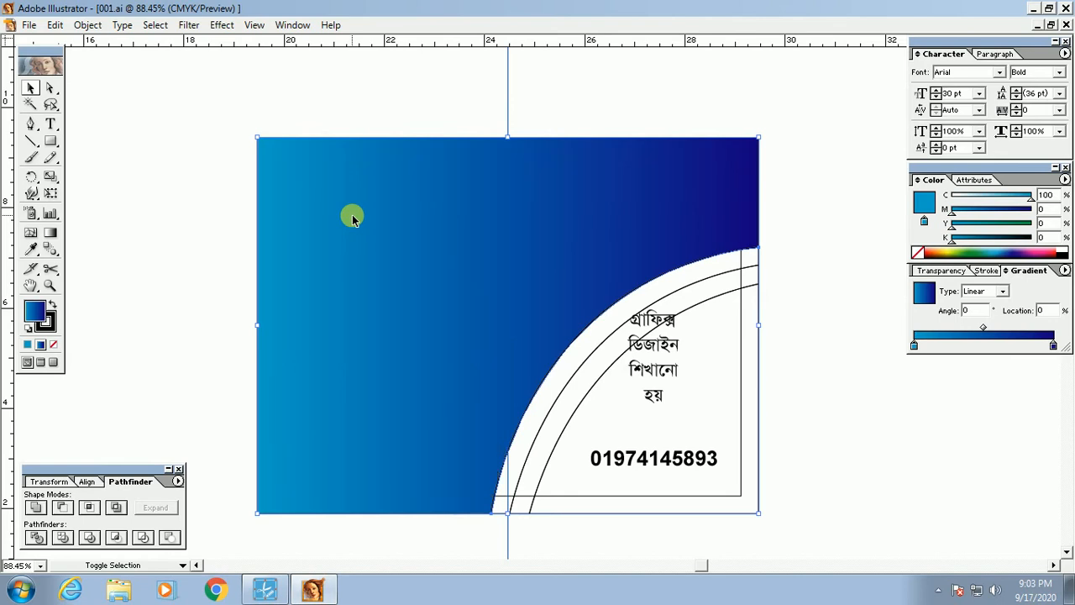
key("ctrl+shift+z")
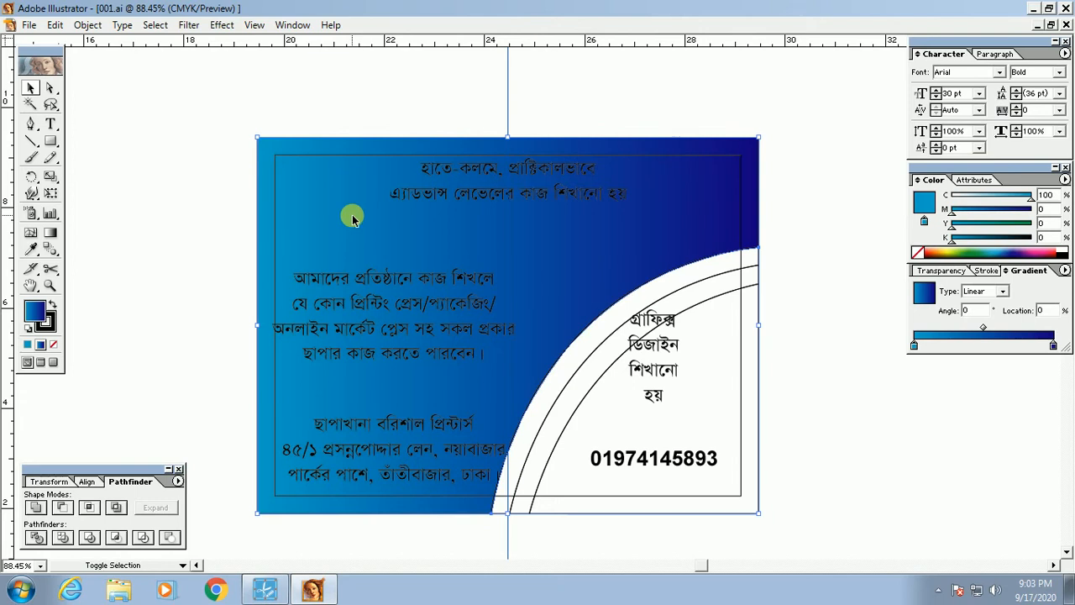
key("ctrl+z")
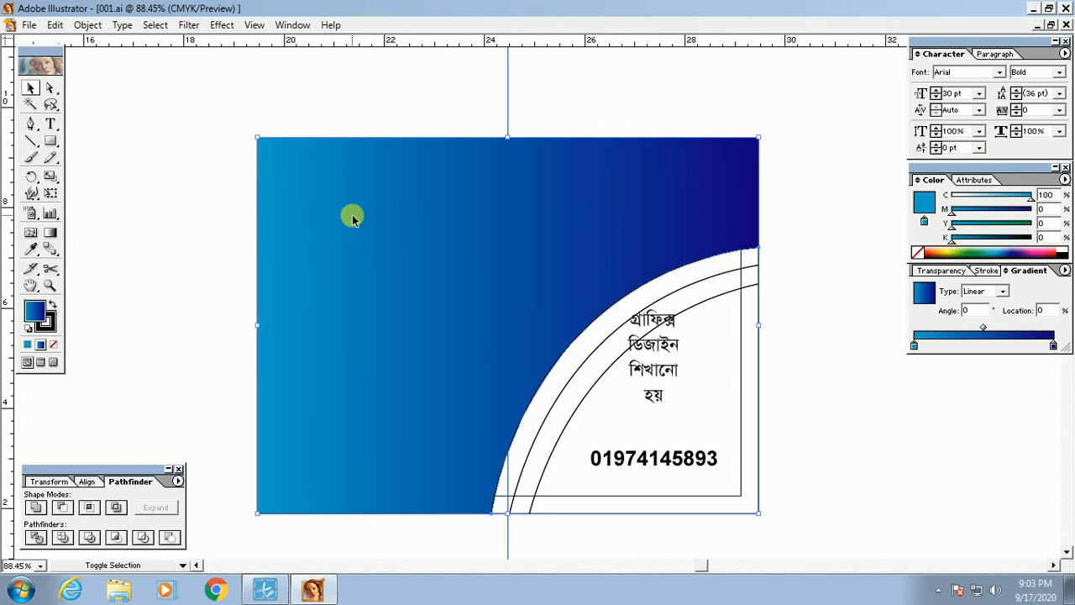
key("ctrl+shift+z")
key("ctrl+z")
Step: Send the gradient background back step by step until the inner frame and Bengali address show
key("ctrl+shift+[")
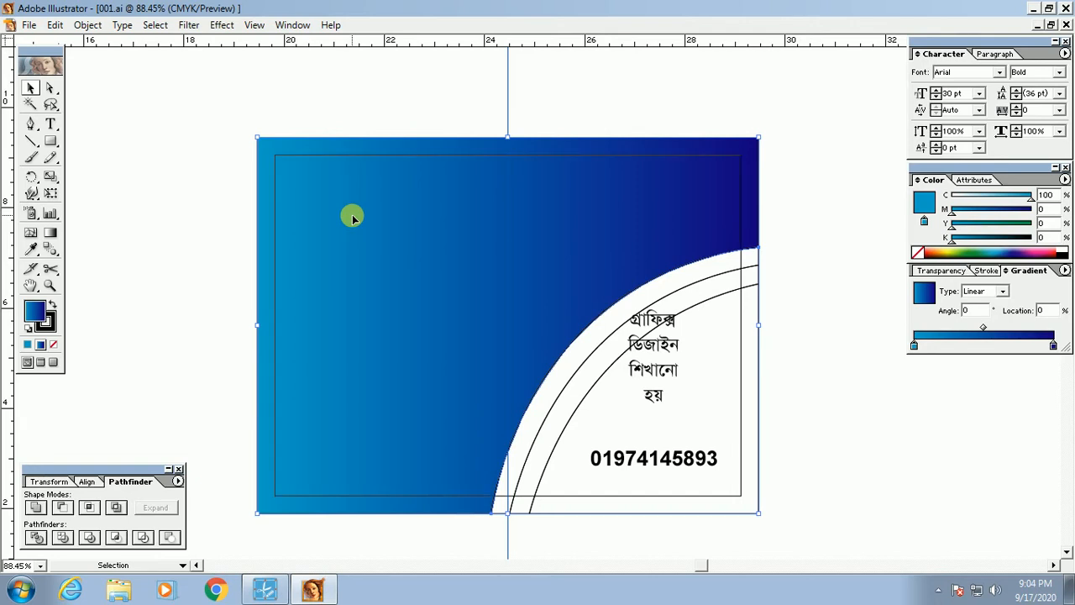
key("ctrl+[")
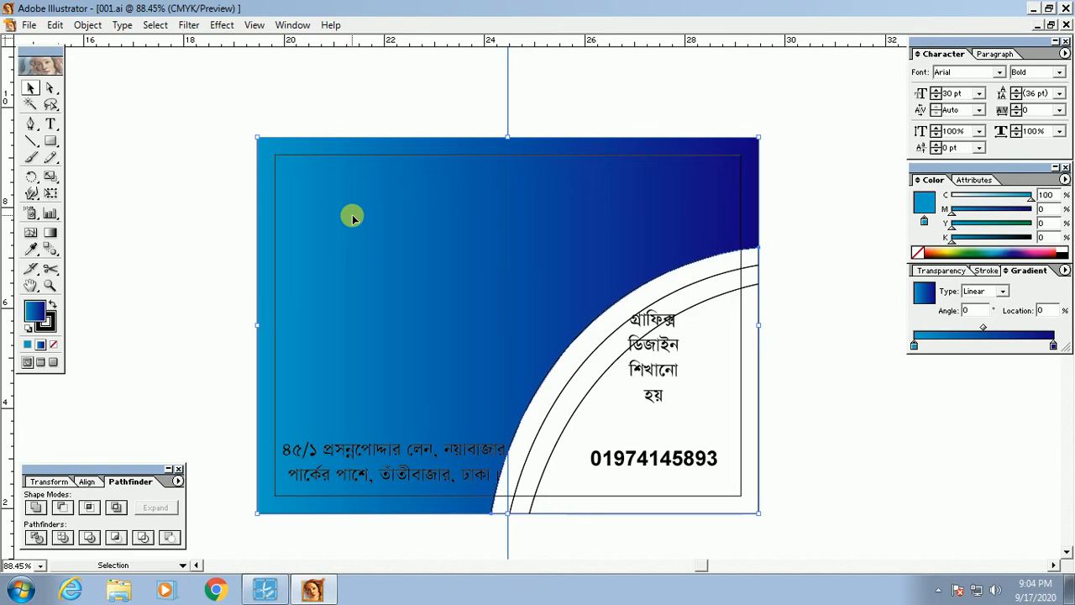
key("ctrl+[")
key("ctrl+[")
key("ctrl+[")
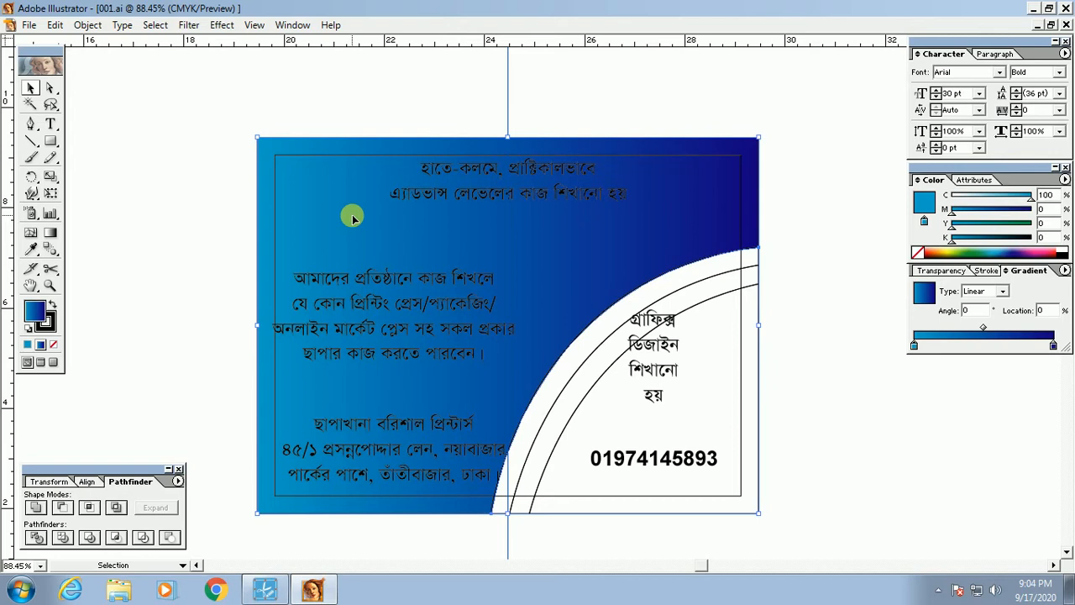
left_click(476, 111)
left_click_drag(592, 322, 573, 322)
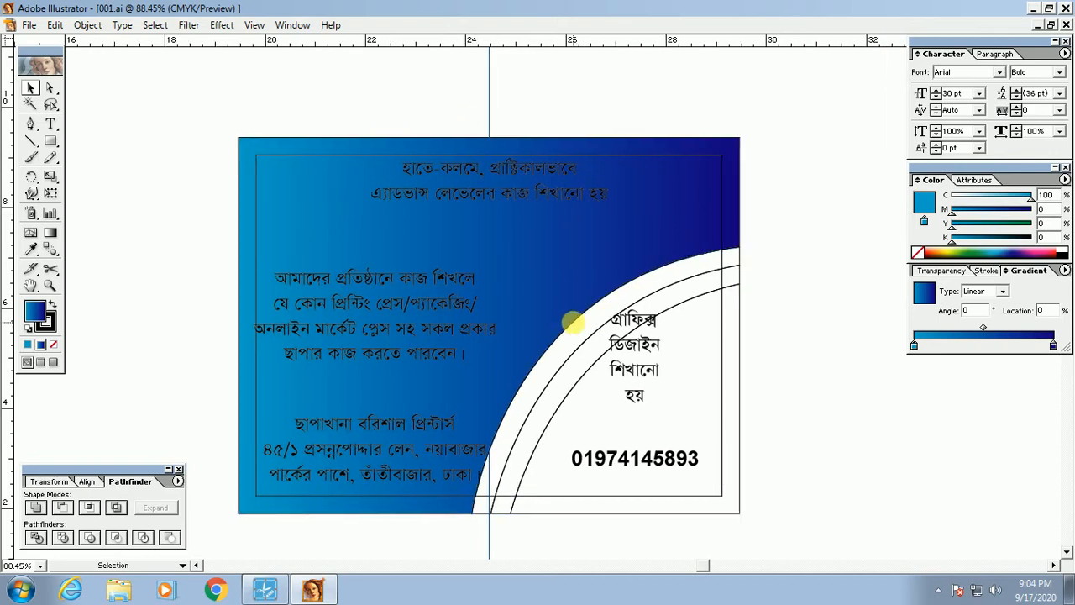
left_click(561, 252)
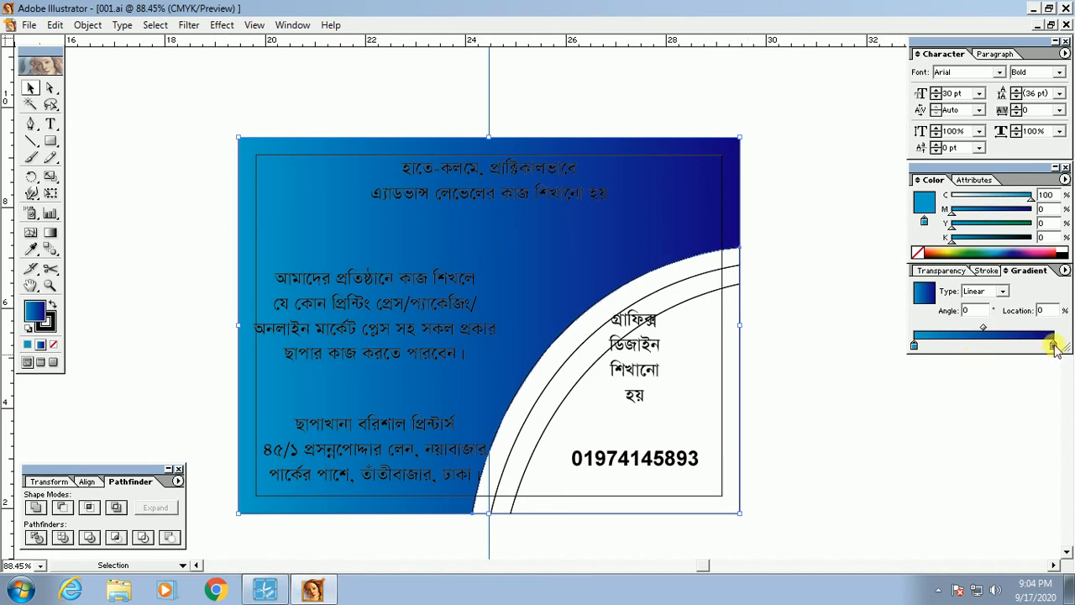
mouse_move(1053, 345)
left_mouse_down()
mouse_move(955, 346)
mouse_move(1053, 345)
left_mouse_up()
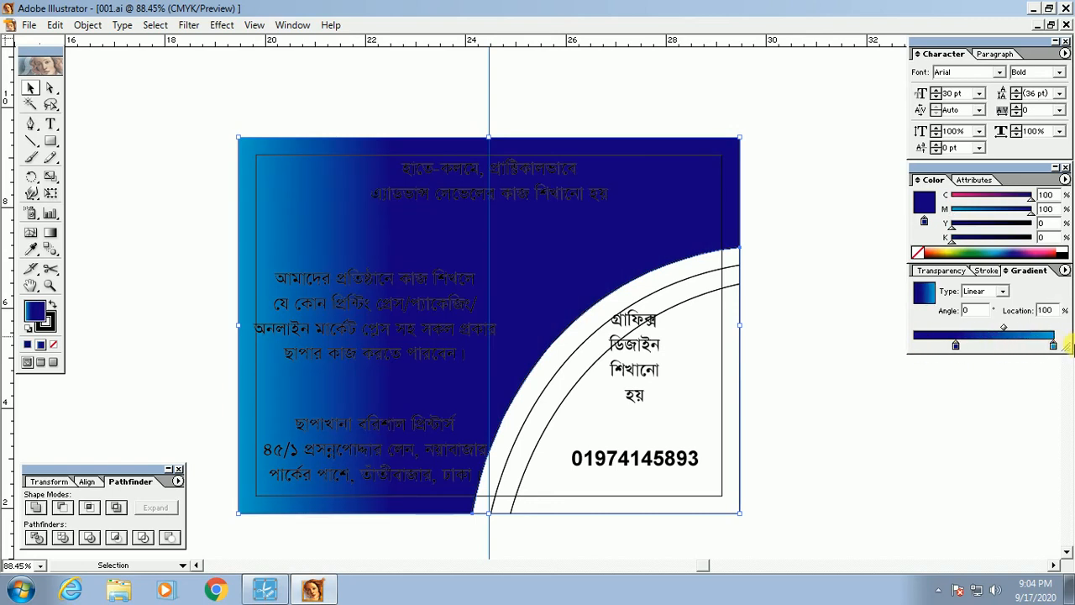
left_click_drag(956, 346, 914, 345)
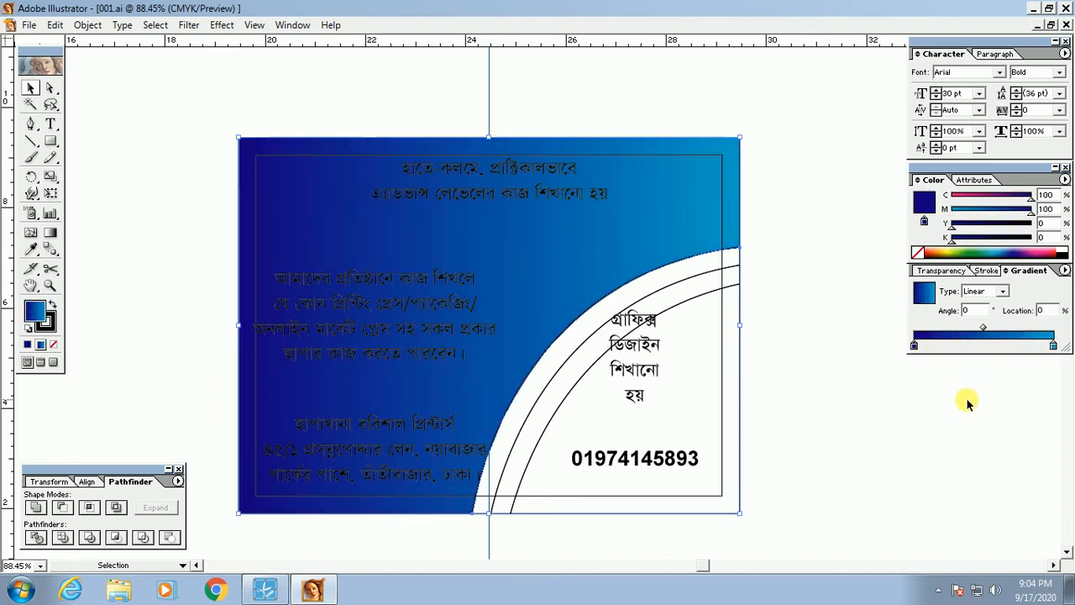
mouse_move(1054, 345)
left_mouse_down()
mouse_move(950, 346)
mouse_move(1069, 346)
left_mouse_up()
left_click_drag(947, 346, 897, 353)
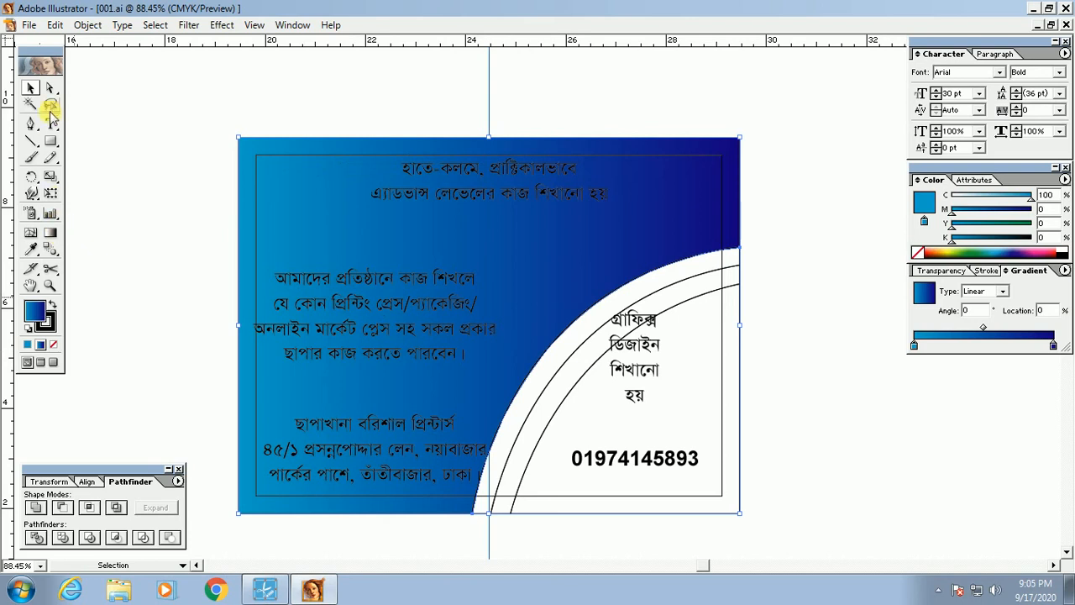
Step: Redraw the background gradient with the Gradient tool, first left-to-right, then right-to-left
left_click(51, 234)
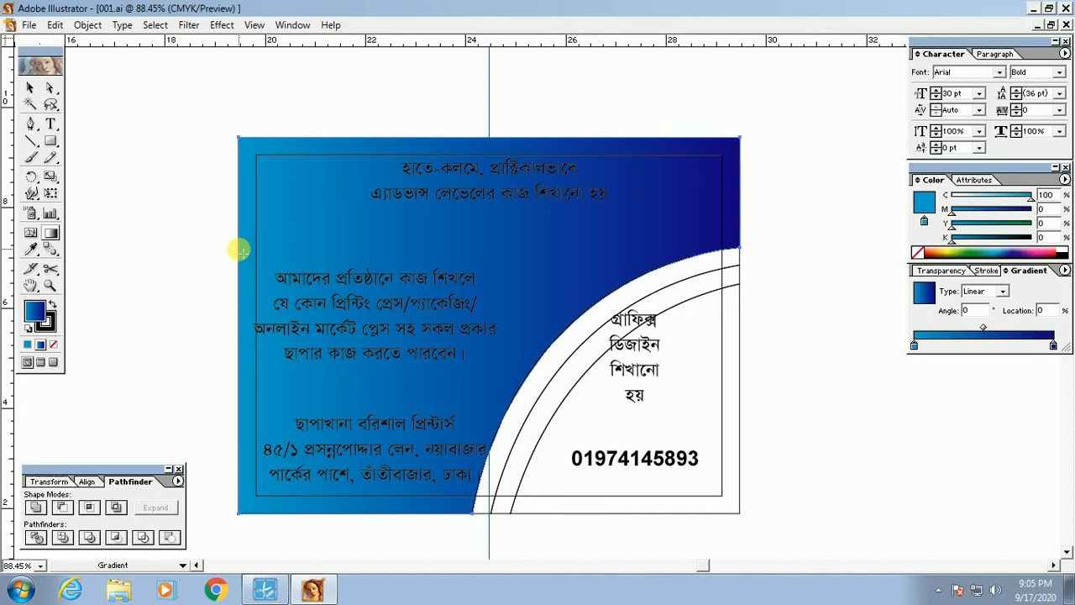
left_click_drag(240, 250, 737, 248)
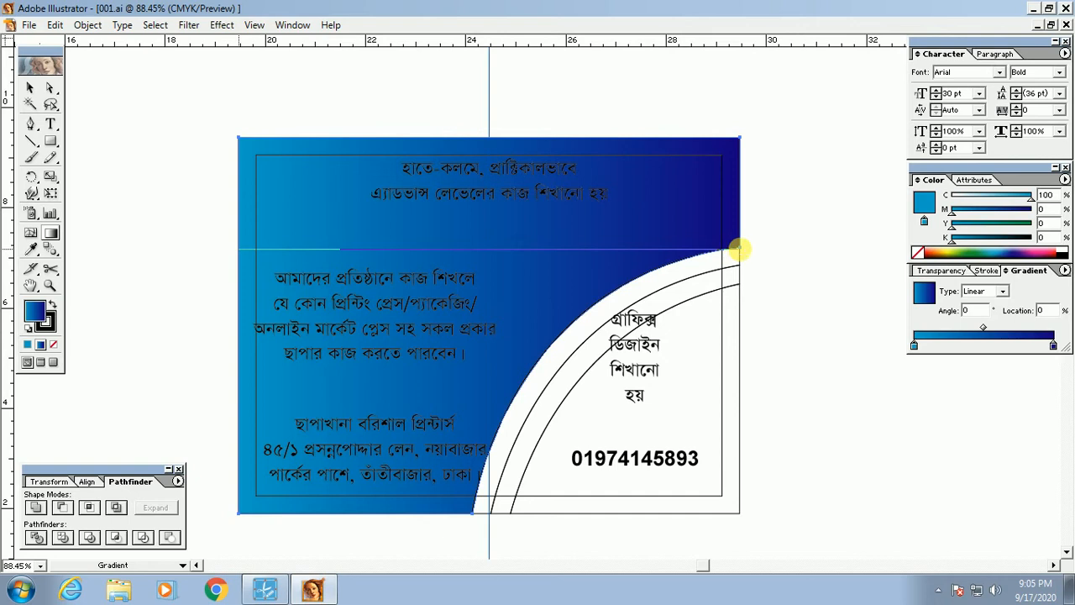
left_click_drag(737, 249, 740, 248)
left_click_drag(742, 249, 249, 252)
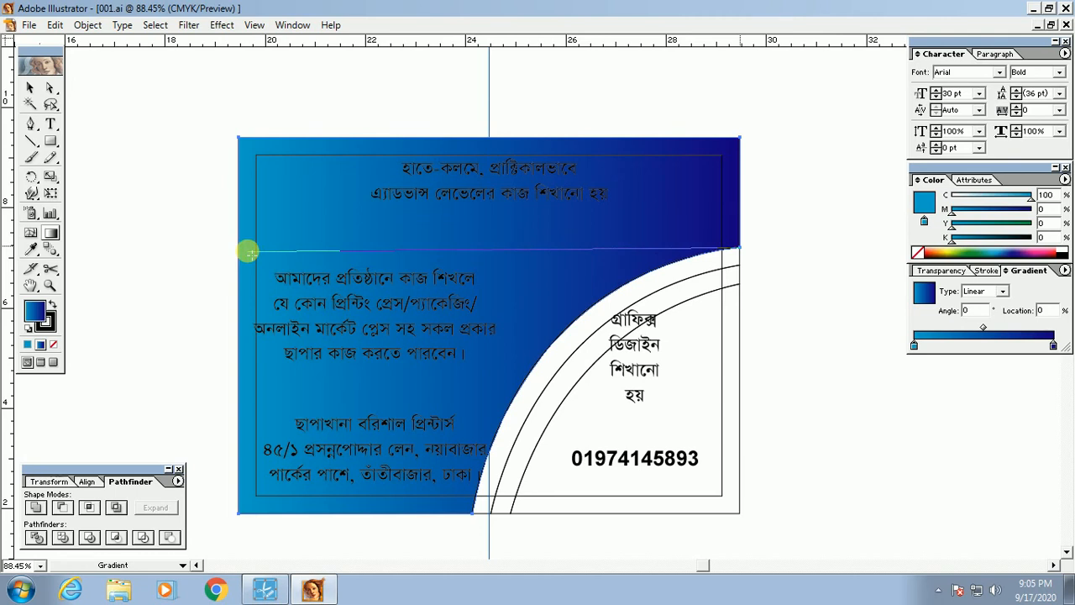
left_click_drag(249, 252, 249, 252)
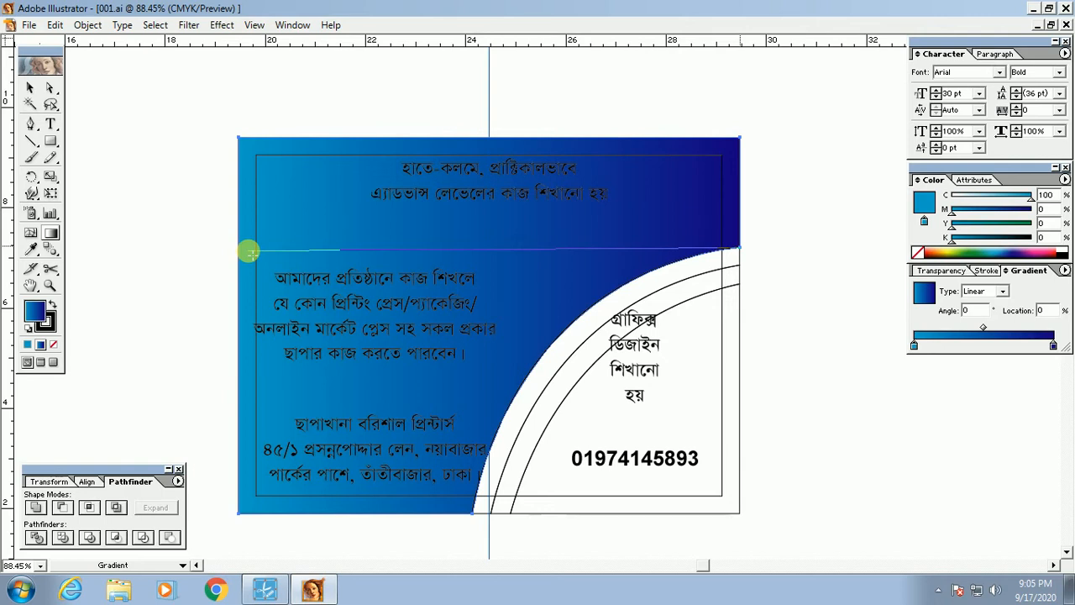
mouse_move(249, 252)
left_mouse_down()
mouse_move(244, 267)
mouse_move(241, 253)
left_mouse_up()
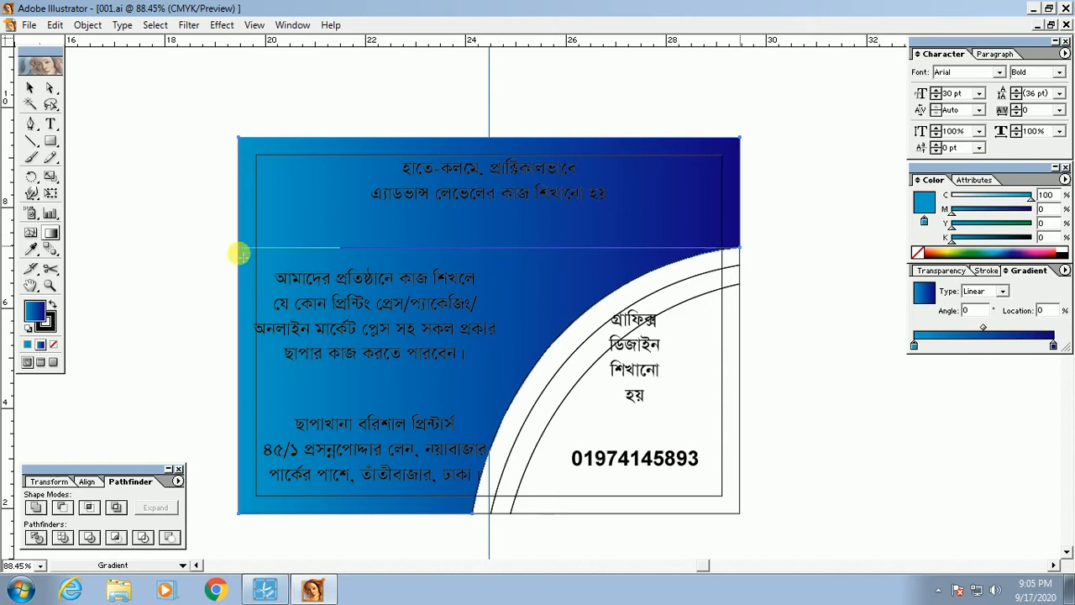
left_click_drag(241, 253, 242, 252)
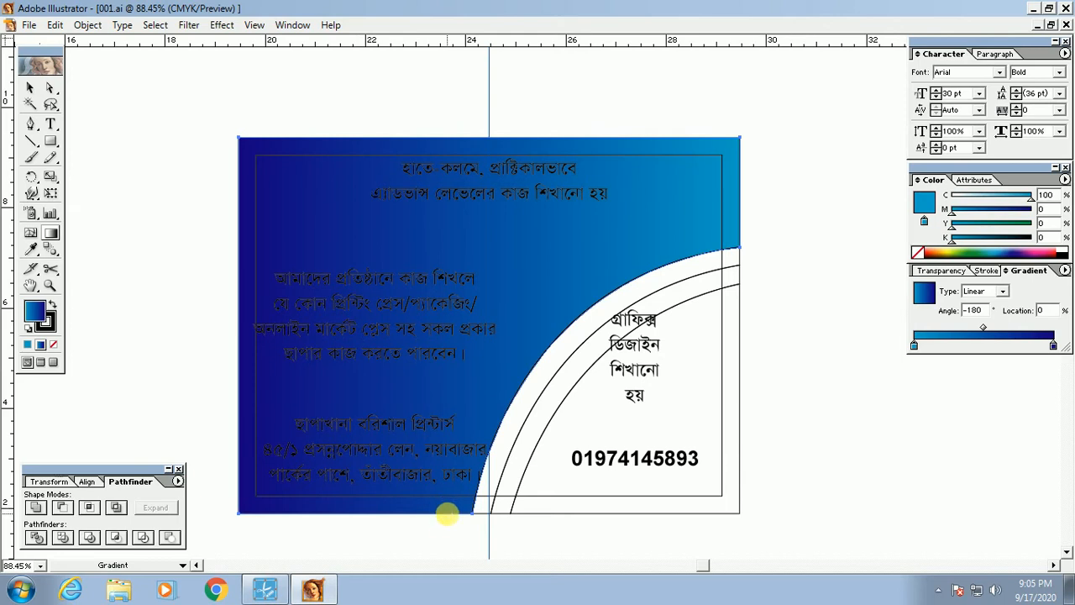
Step: Try vertical and diagonal gradient directions, settling on dark navy left to light cyan right
left_click_drag(446, 514, 444, 141)
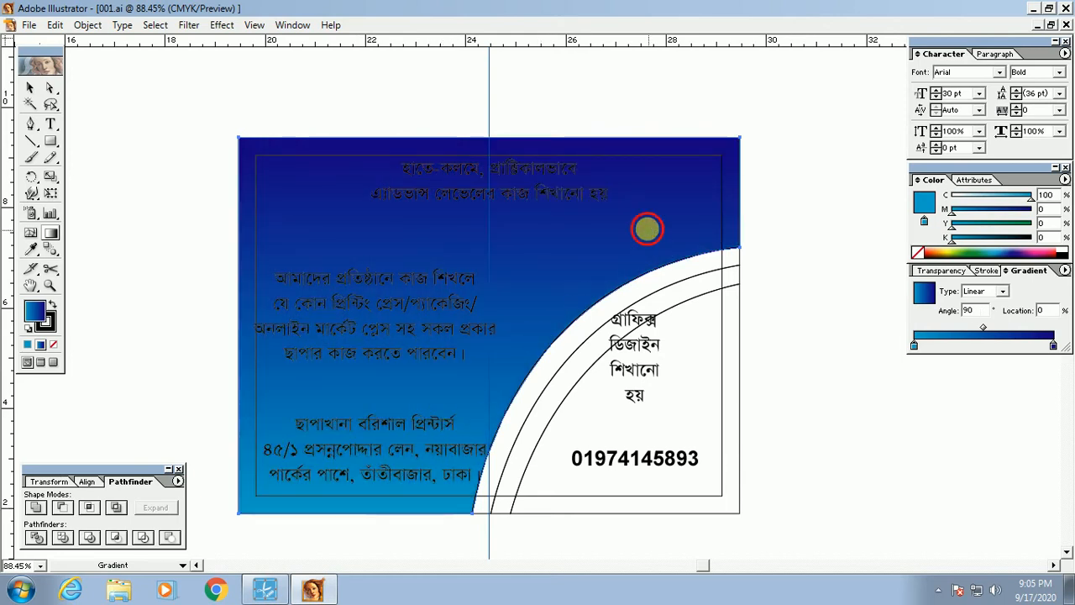
left_click_drag(647, 228, 214, 360)
left_click_drag(351, 235, 586, 273)
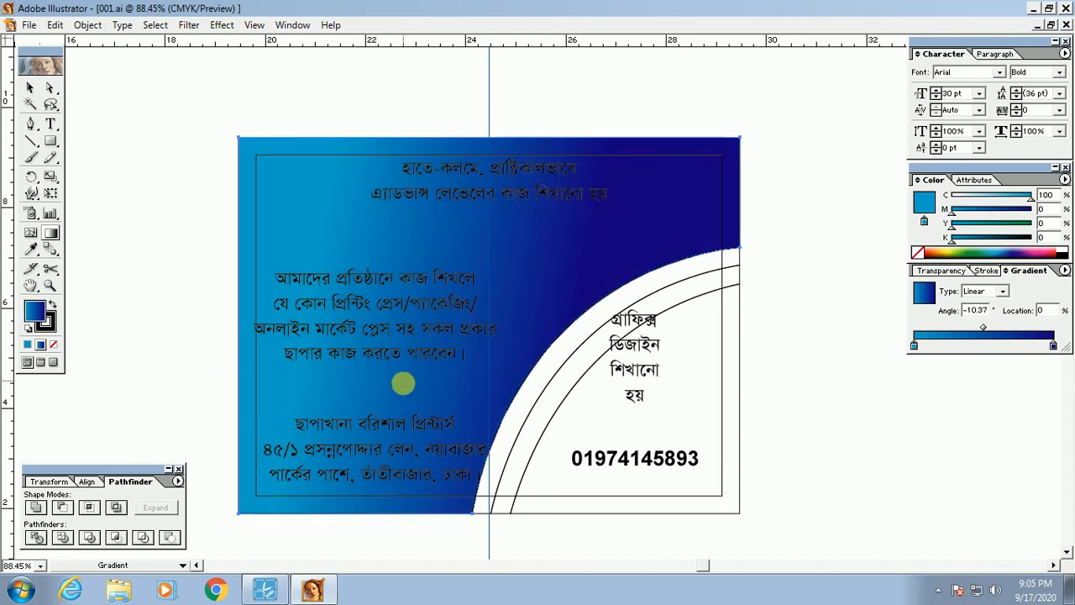
left_click_drag(403, 383, 359, 421)
left_click_drag(359, 421, 582, 166)
left_click_drag(582, 165, 360, 484)
left_click_drag(360, 484, 445, 370)
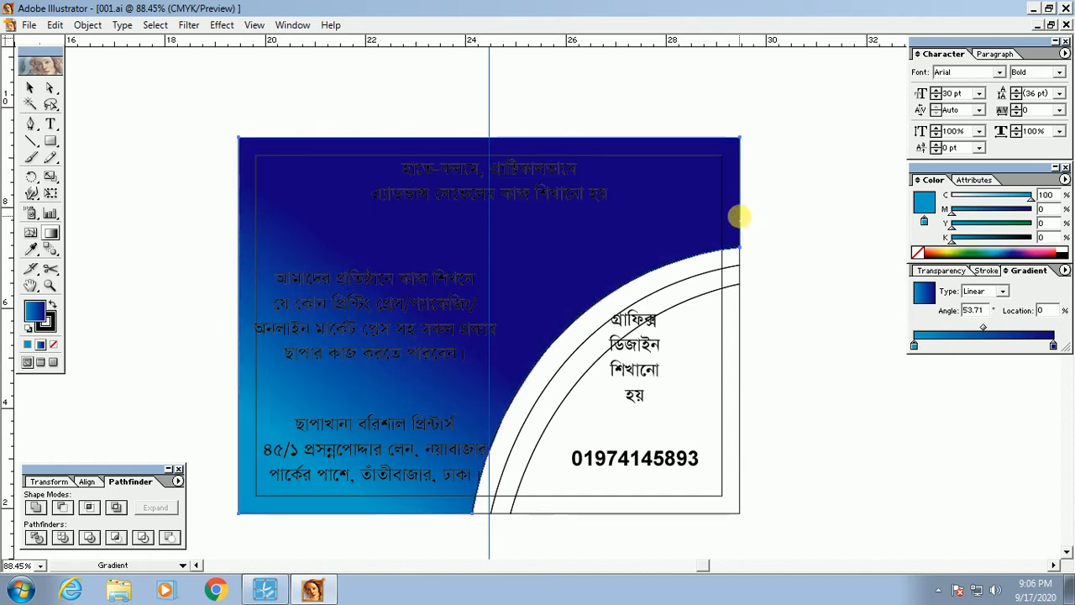
left_click_drag(737, 217, 243, 230)
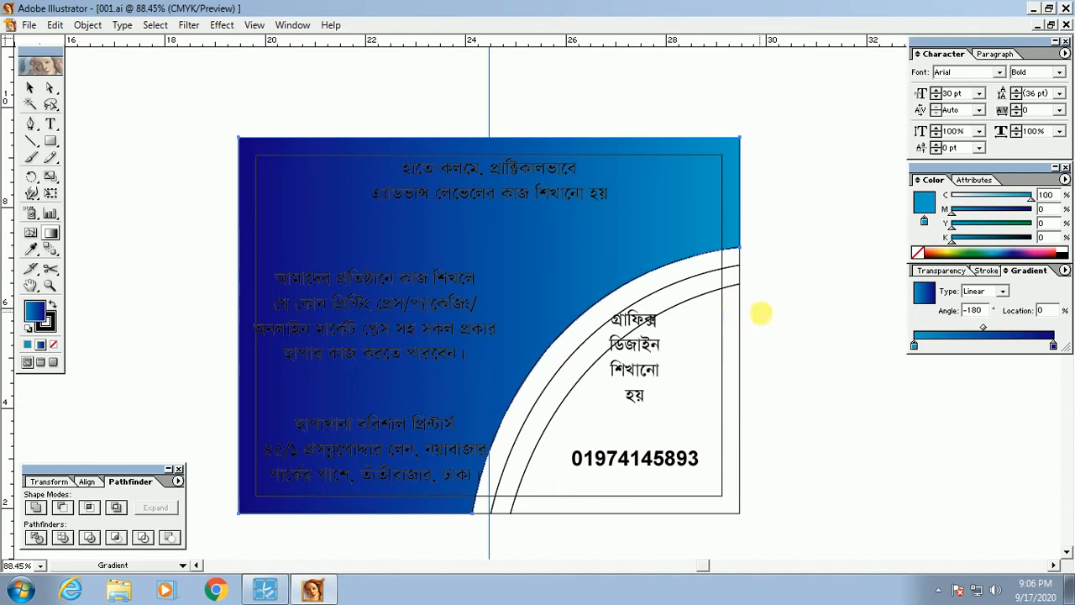
Step: Move the gradient stops to about 10% and 94%, then deselect the background
left_click_drag(914, 344, 929, 347)
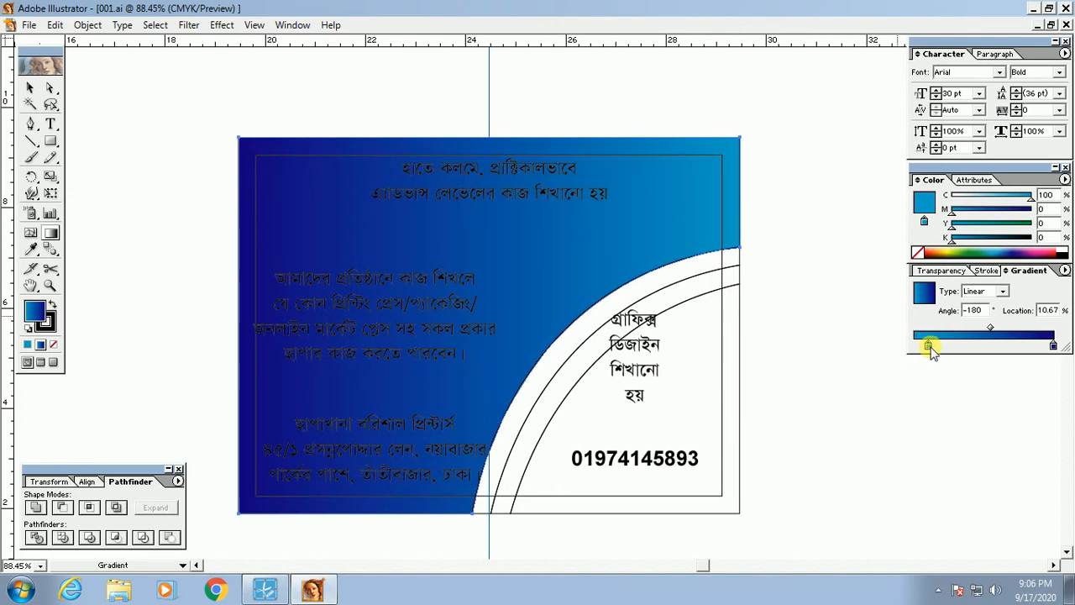
left_click_drag(1053, 345, 1042, 348)
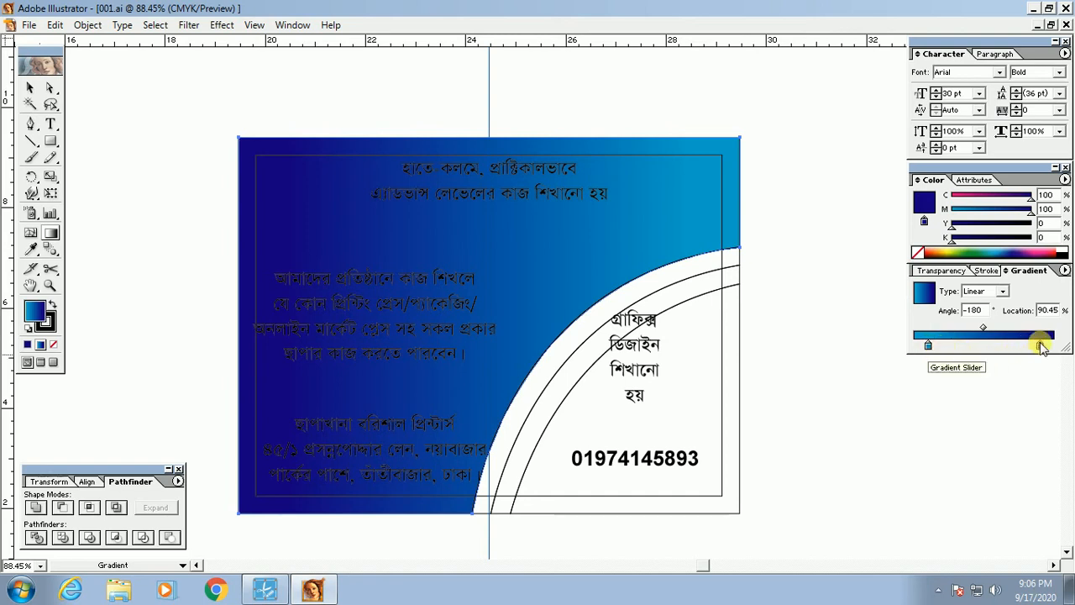
left_click_drag(1043, 345, 1050, 349)
left_click(897, 495, "ctrl")
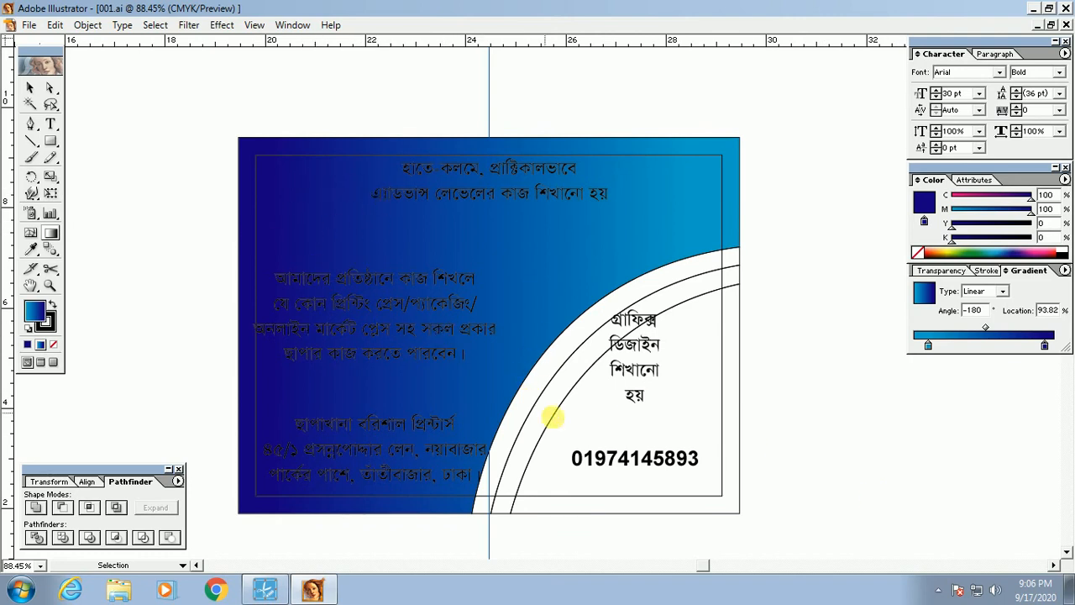
Step: Select the white inner quarter-circle and try a blue gradient swatch, then undo it
left_click(566, 405)
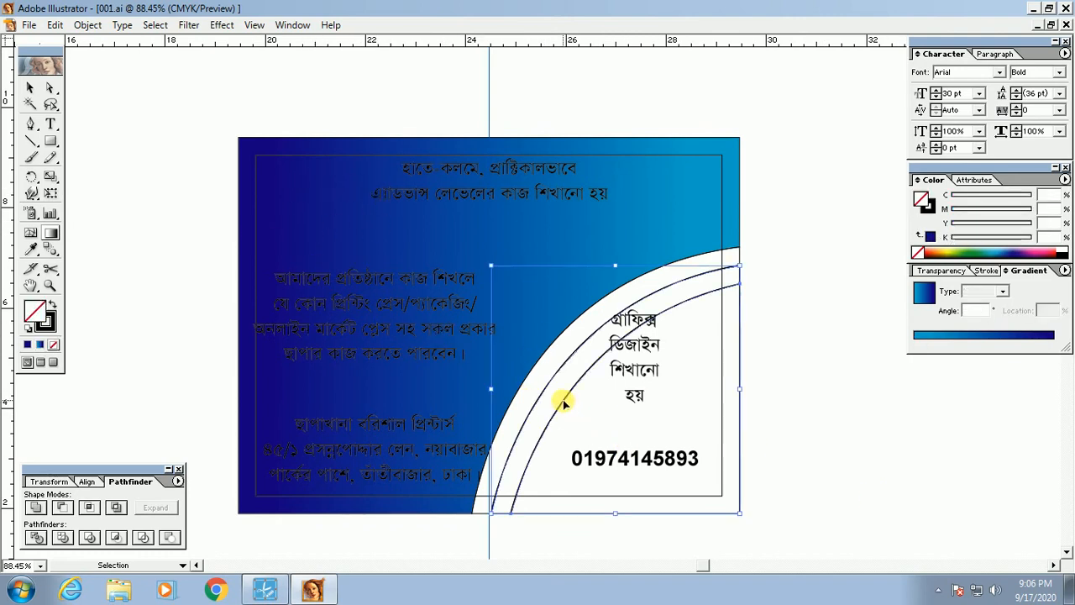
right_click(565, 404)
left_click(780, 427)
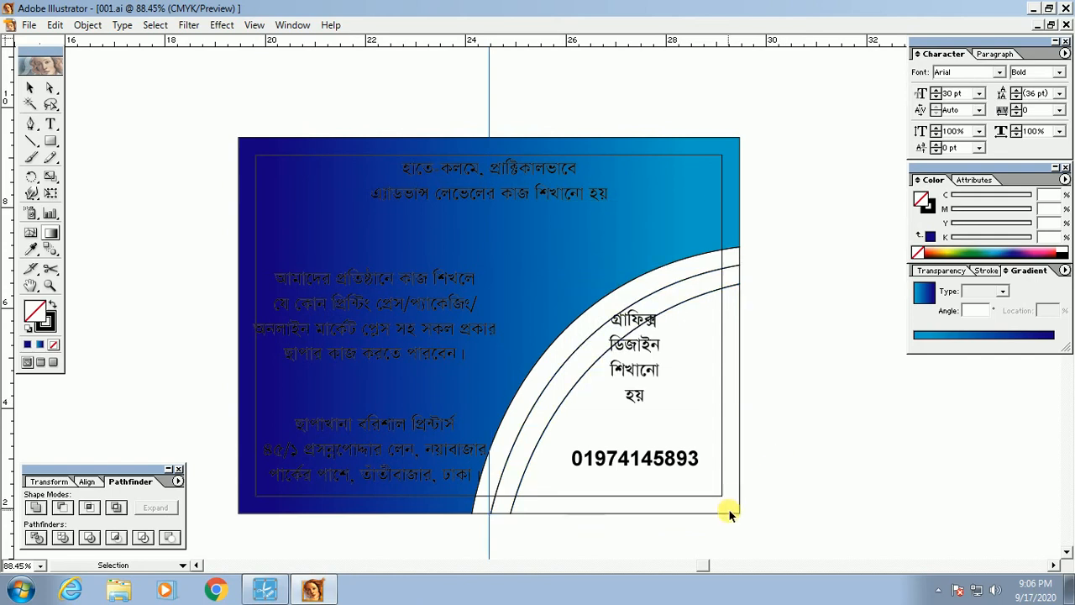
left_click(729, 511)
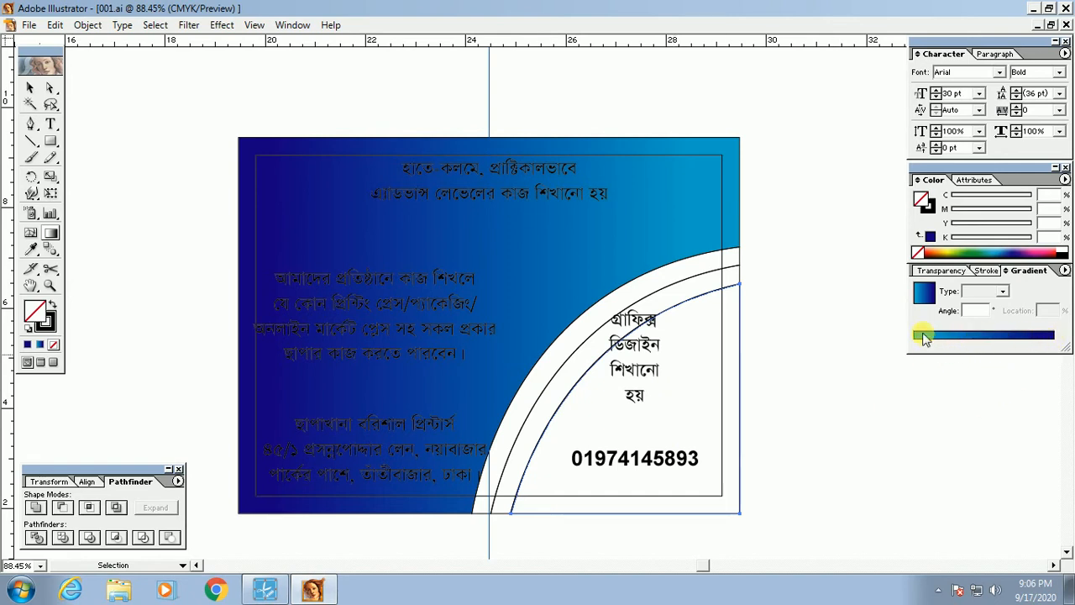
left_click(987, 336)
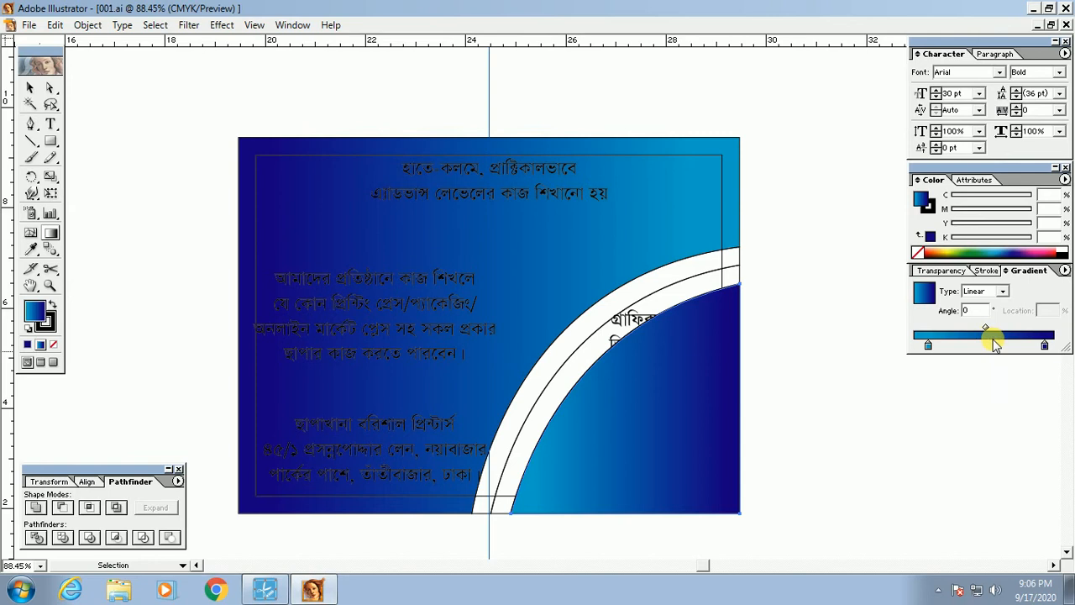
key("ctrl+z")
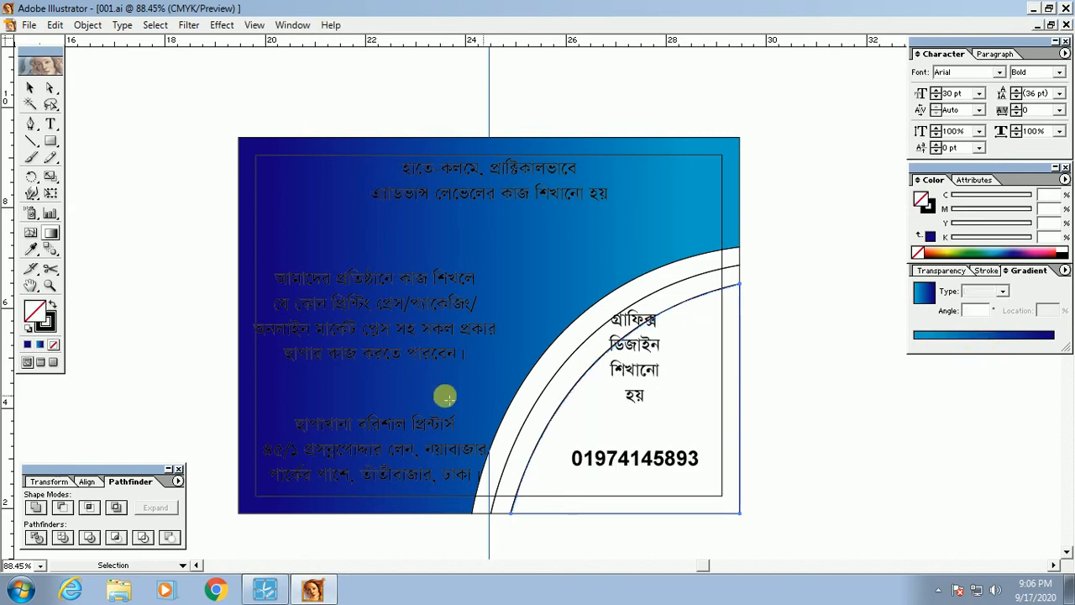
Step: Use the Eyedropper to copy the background's blue gradient onto the lower-right quarter-circle
left_click(32, 251)
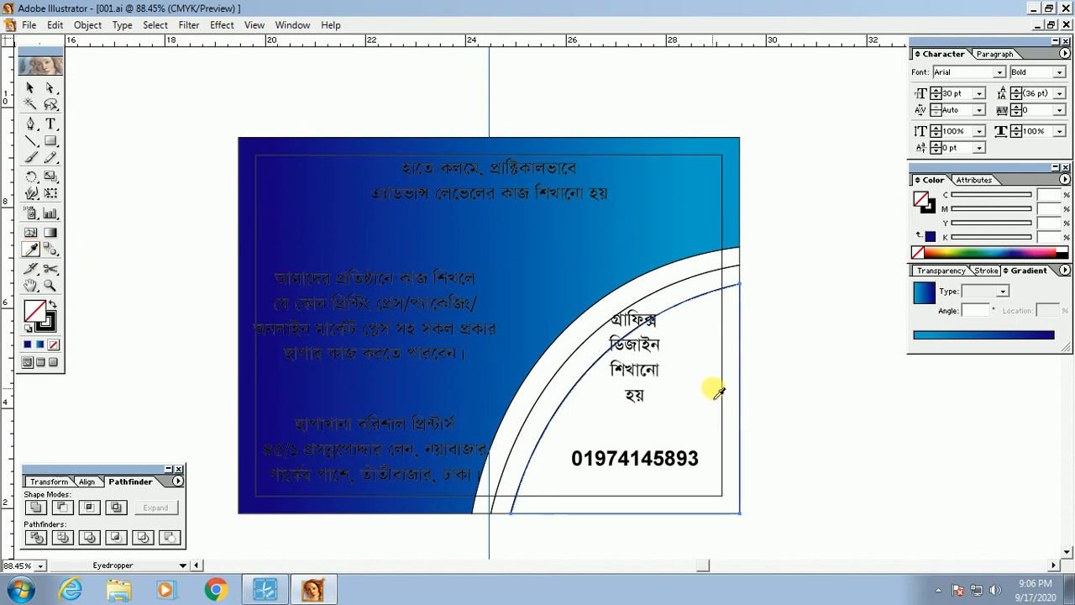
left_click(780, 353, "ctrl")
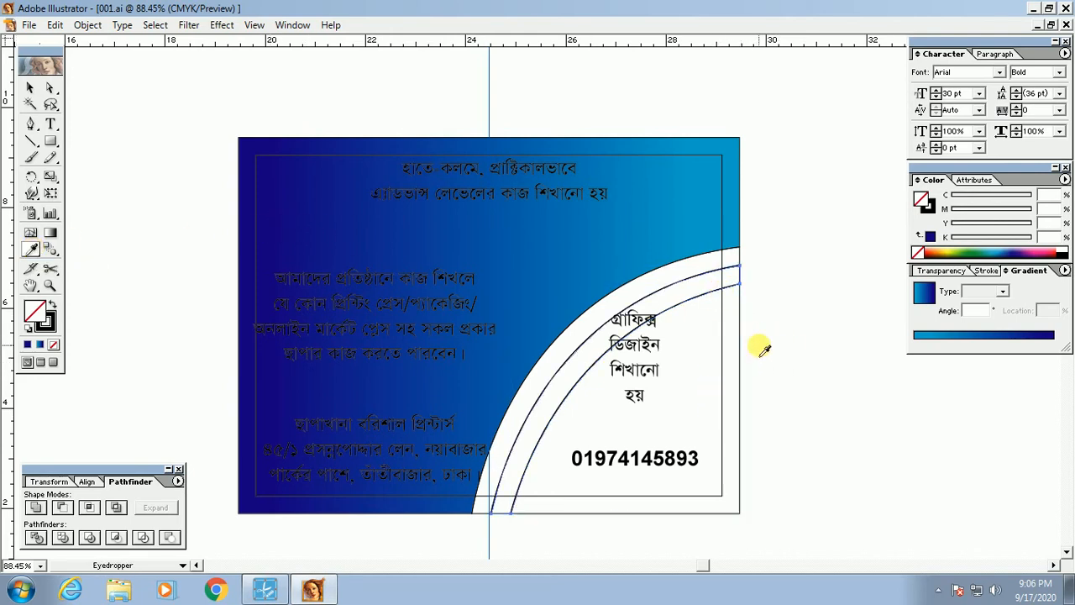
left_click(736, 514, "ctrl")
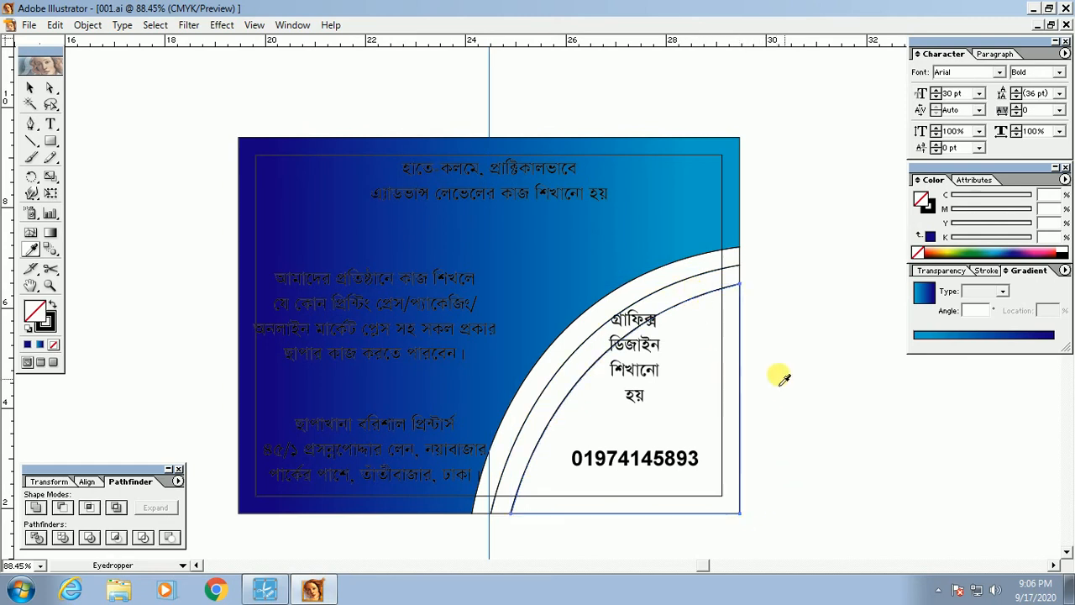
left_click(344, 237)
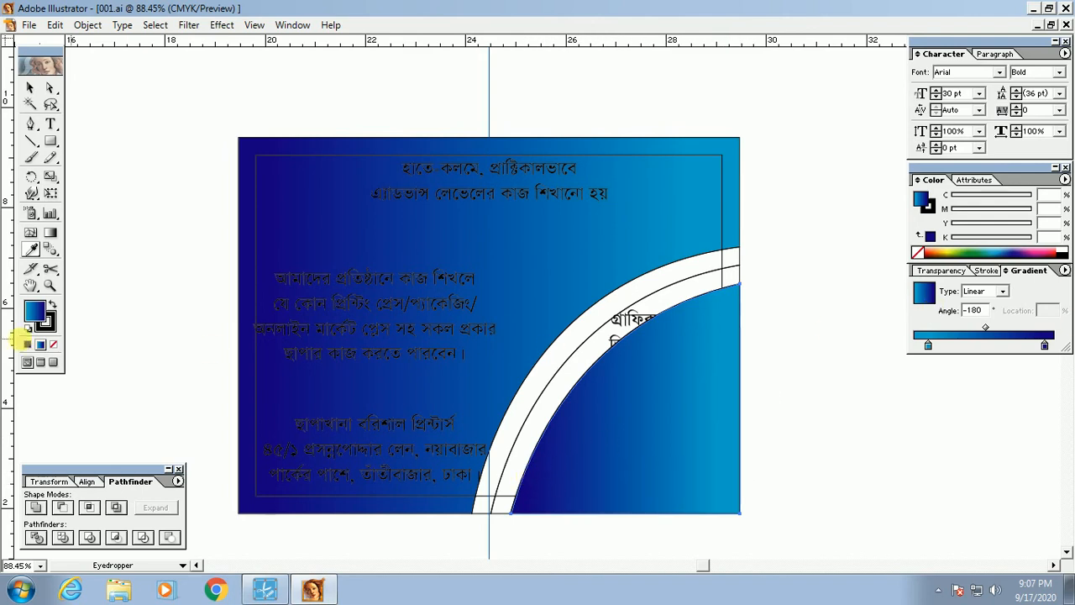
Step: Redraw the quarter-circle's gradient horizontally at 0°, cyan beside the arc to navy at the edge
left_click(50, 234)
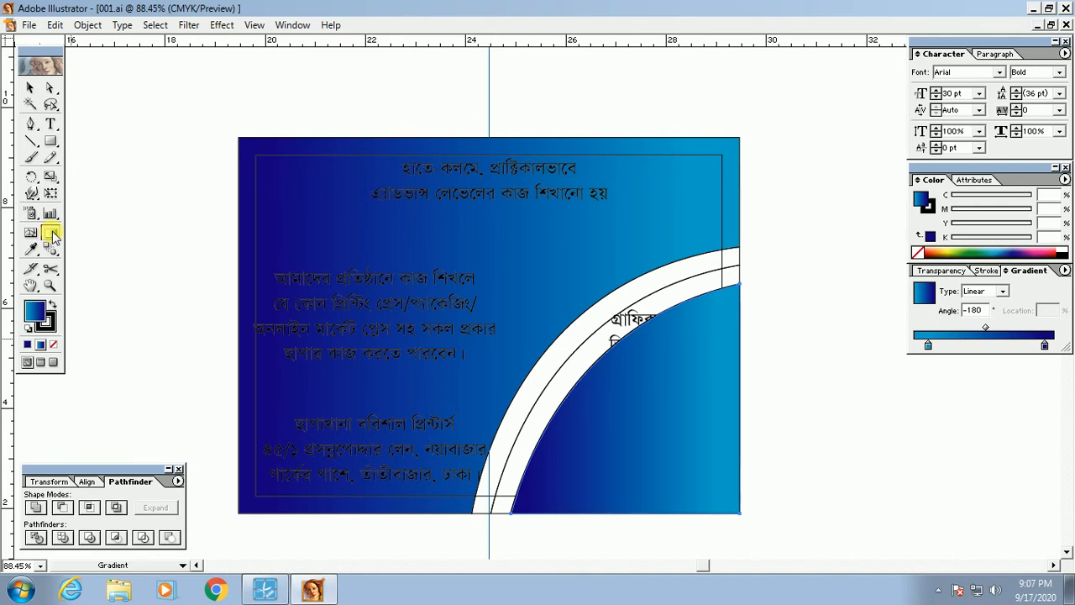
left_click_drag(530, 460, 745, 465)
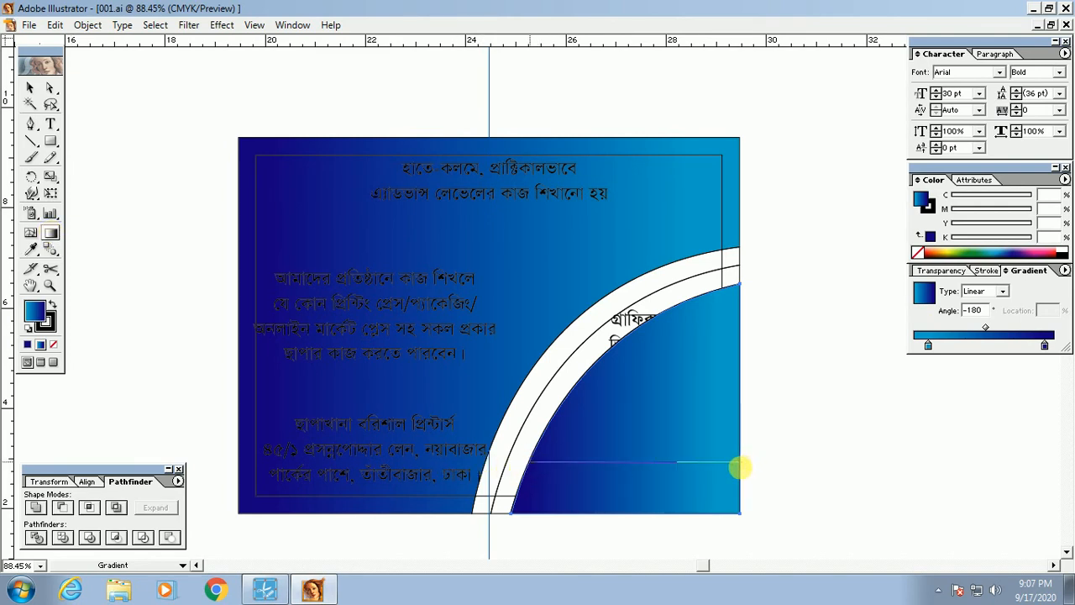
mouse_move(739, 458)
left_mouse_down()
mouse_move(682, 502)
mouse_move(699, 461)
mouse_move(737, 462)
left_mouse_up()
key("v")
left_click(812, 463)
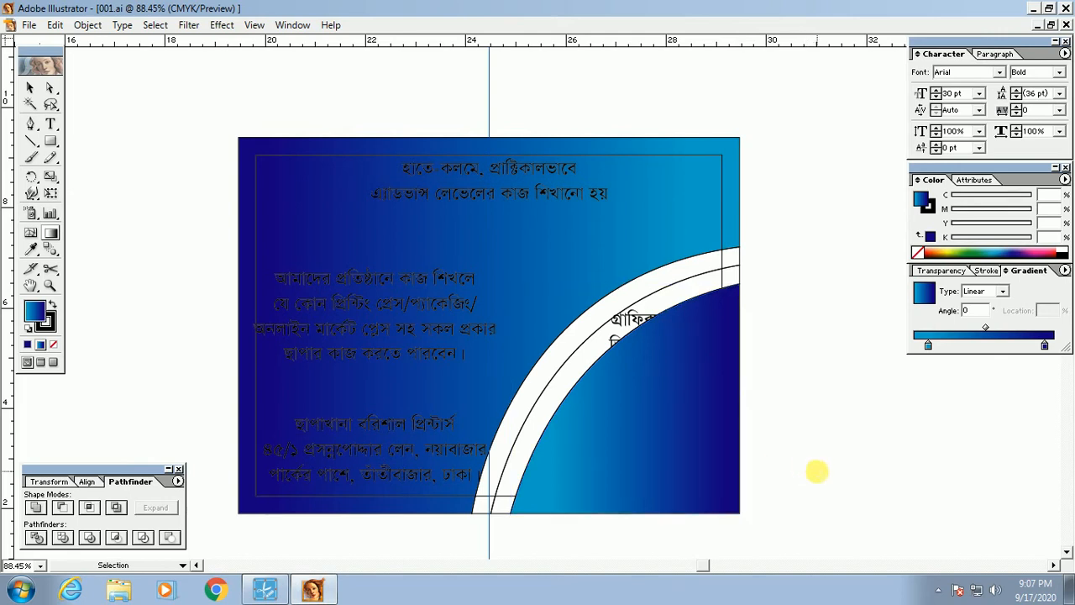
left_click(525, 427)
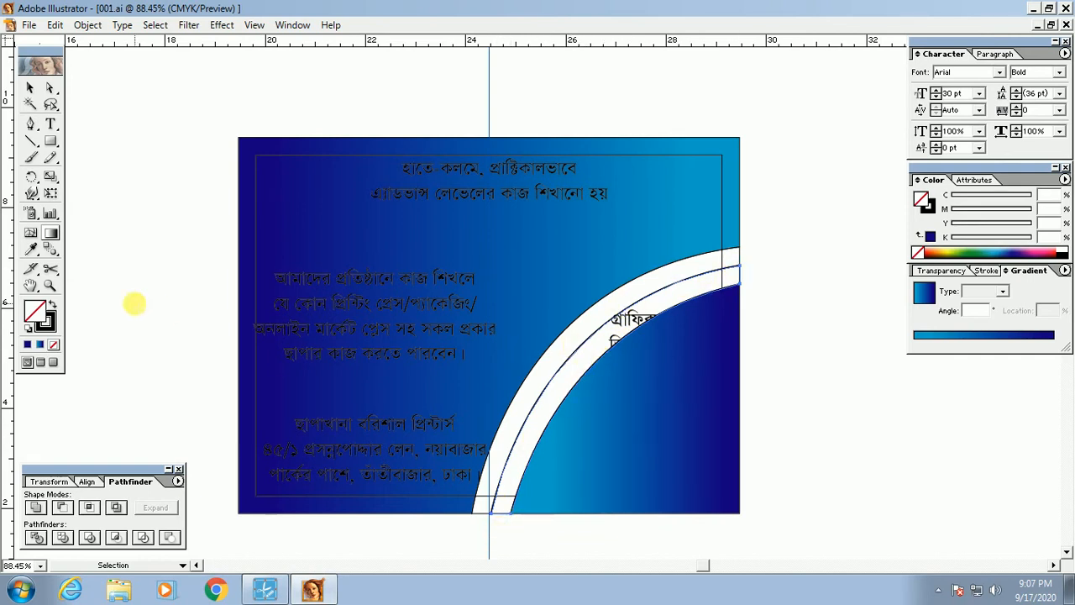
Step: Fill the inner curved band with solid navy at C100 M100 Y0 K0
left_click(62, 306)
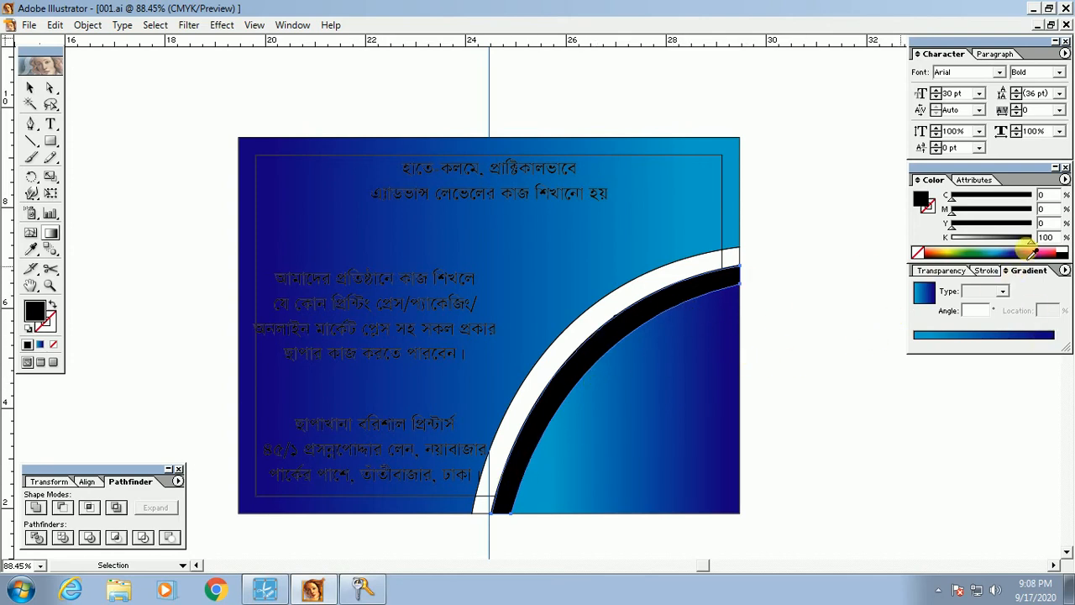
double_click(1041, 195)
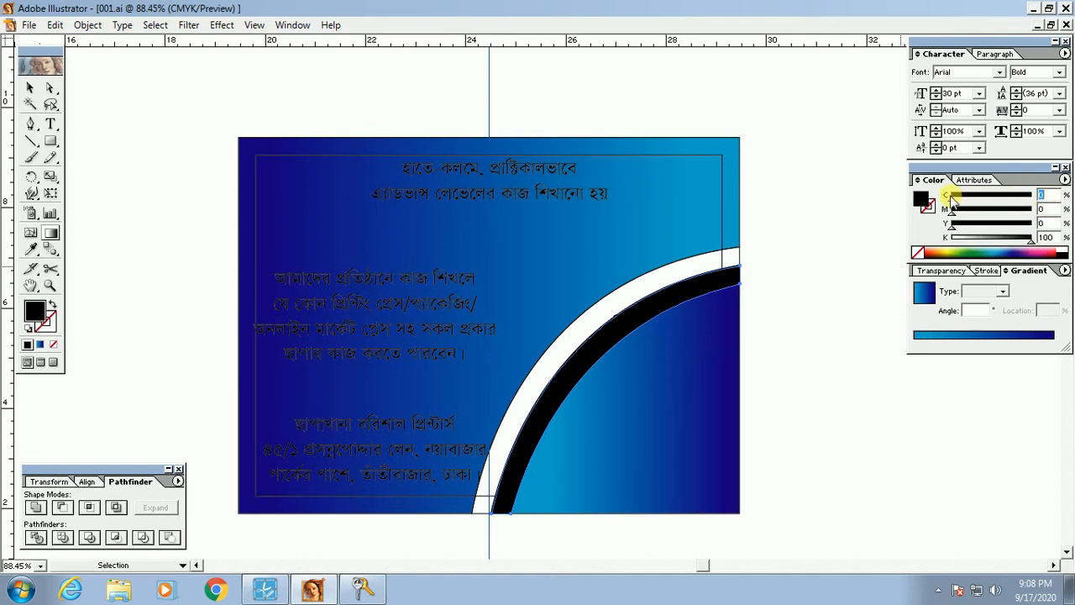
left_click_drag(955, 198, 1038, 206)
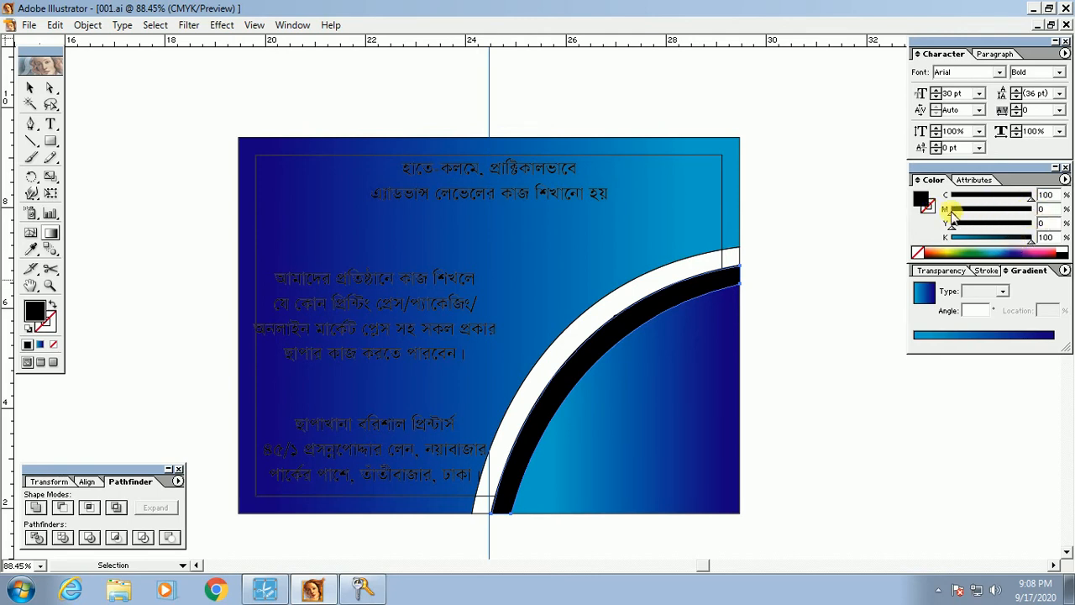
left_click_drag(951, 211, 1042, 223)
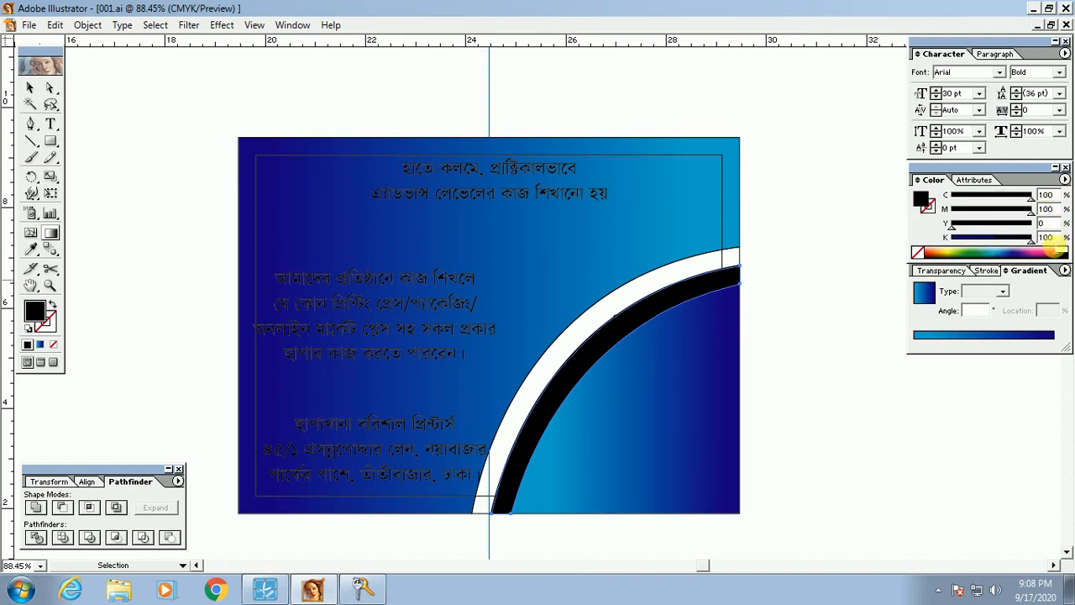
left_click_drag(1030, 240, 1006, 244)
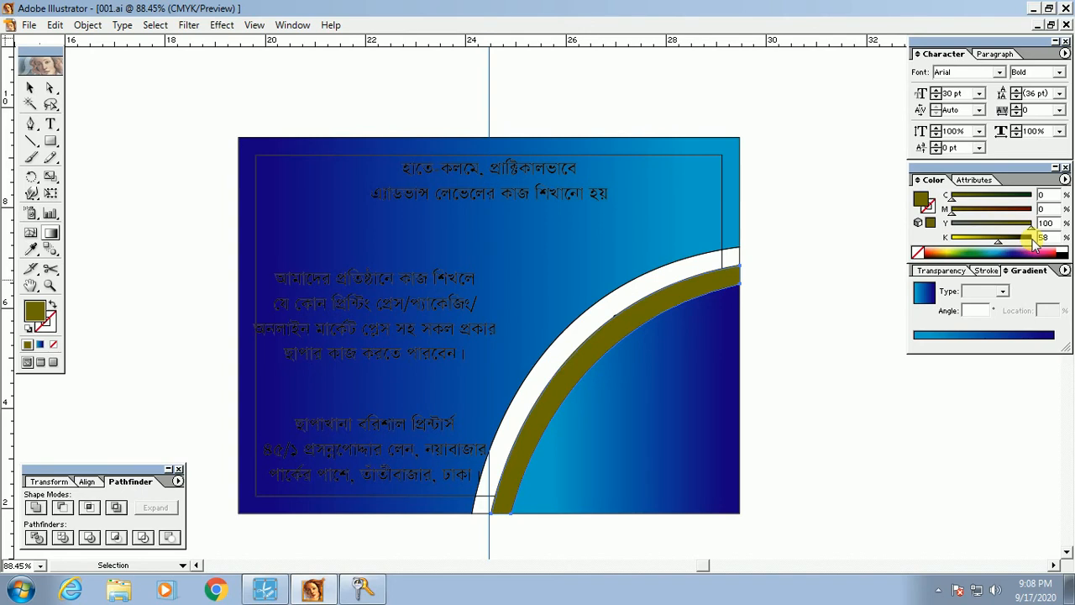
left_click(1032, 241)
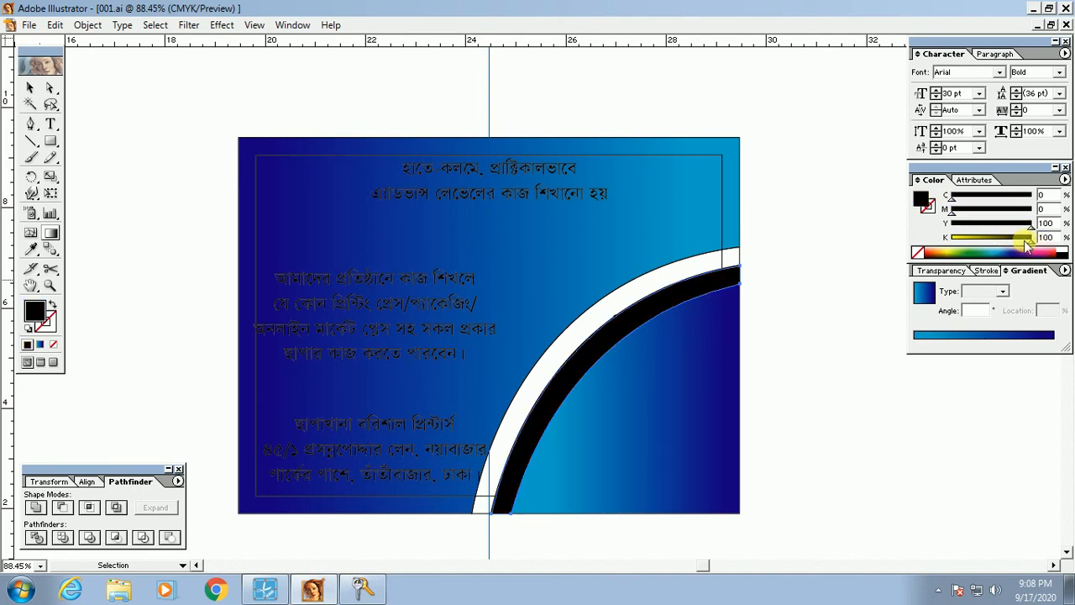
left_click_drag(1026, 241, 929, 245)
left_click_drag(1000, 244, 896, 232)
left_click(1032, 196)
left_click(1031, 209)
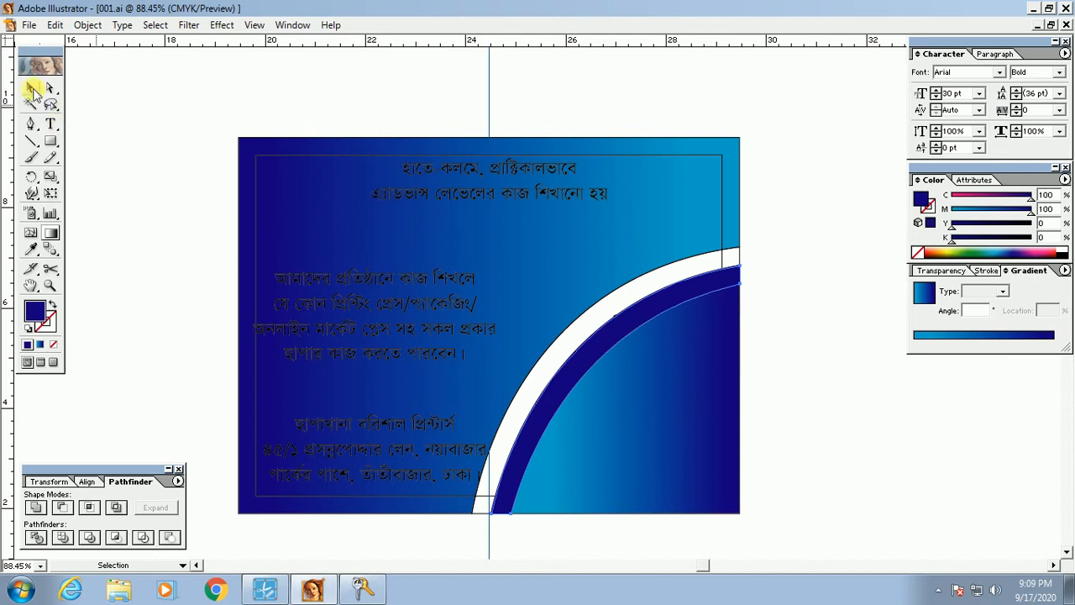
left_click(30, 88)
left_click(171, 199)
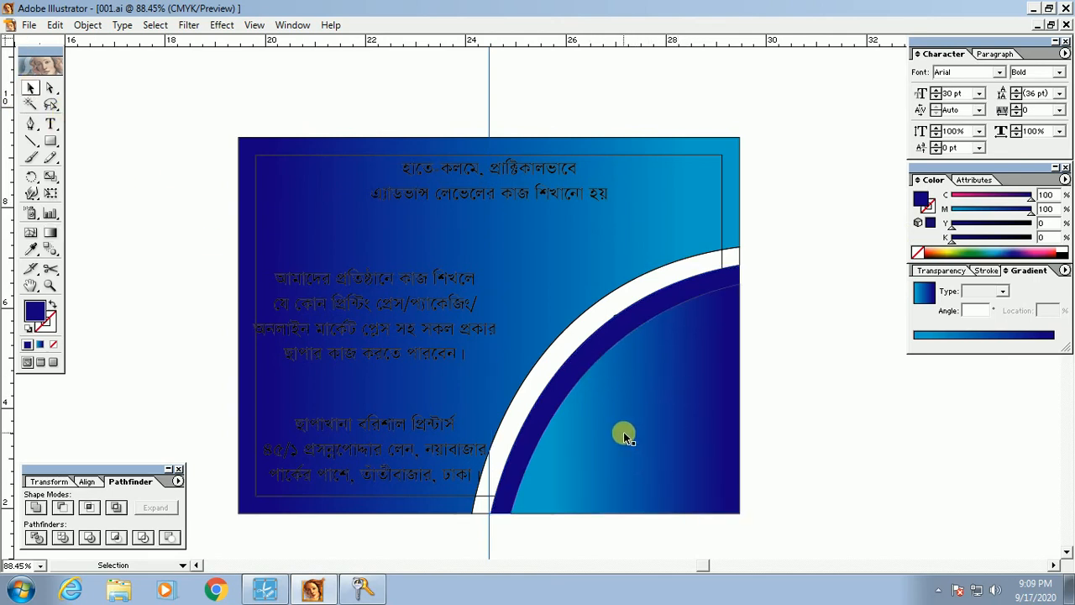
Step: Send the gradient quarter-circle and navy band backward behind the Bengali text and phone number
left_click(624, 432)
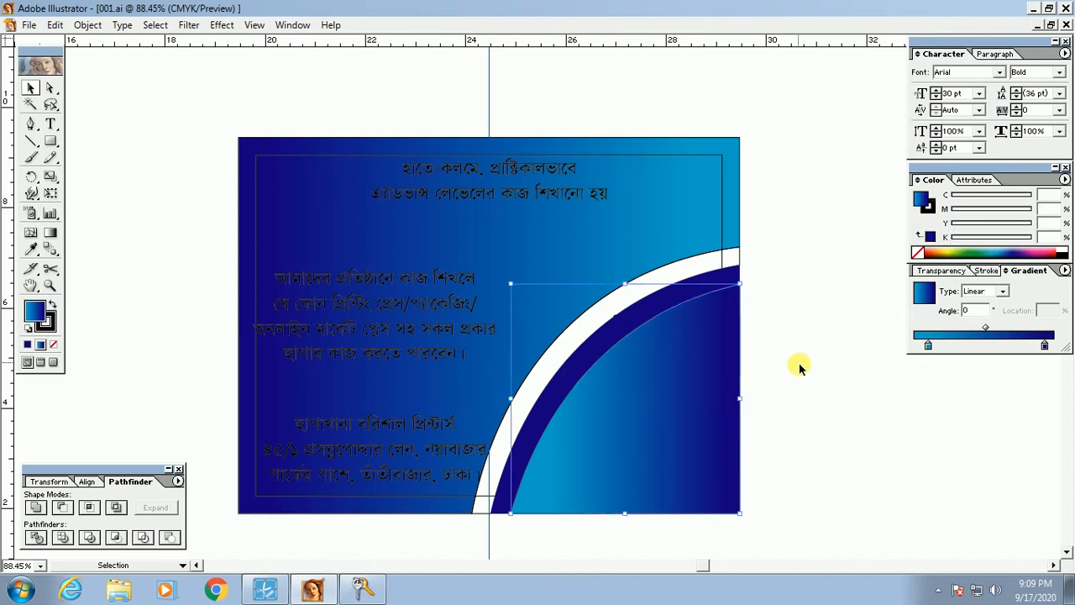
left_click(575, 369, "shift")
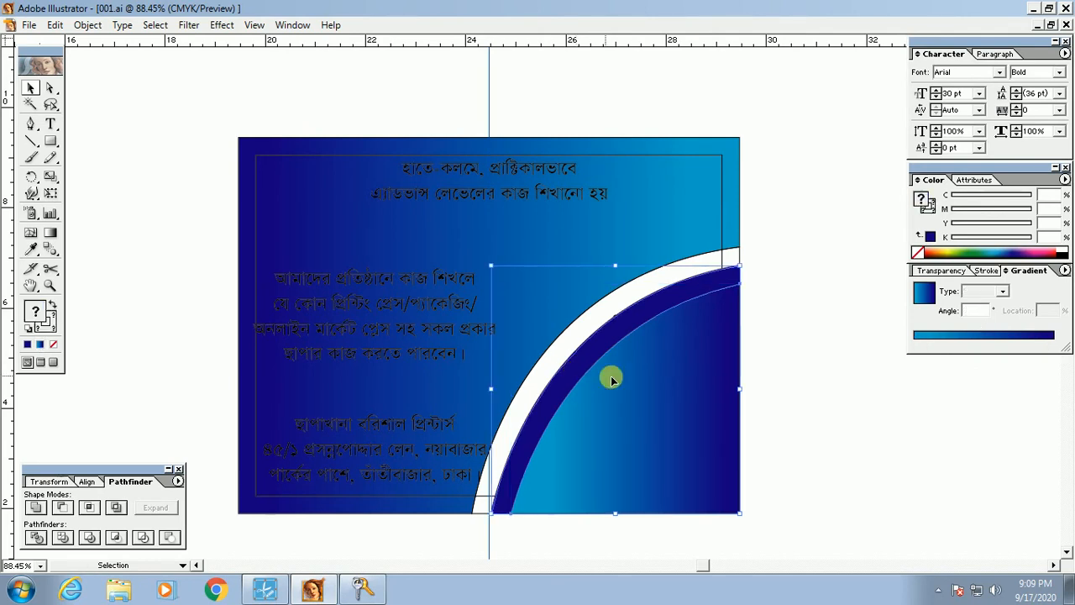
left_click(829, 468)
left_click_drag(704, 437, 860, 466)
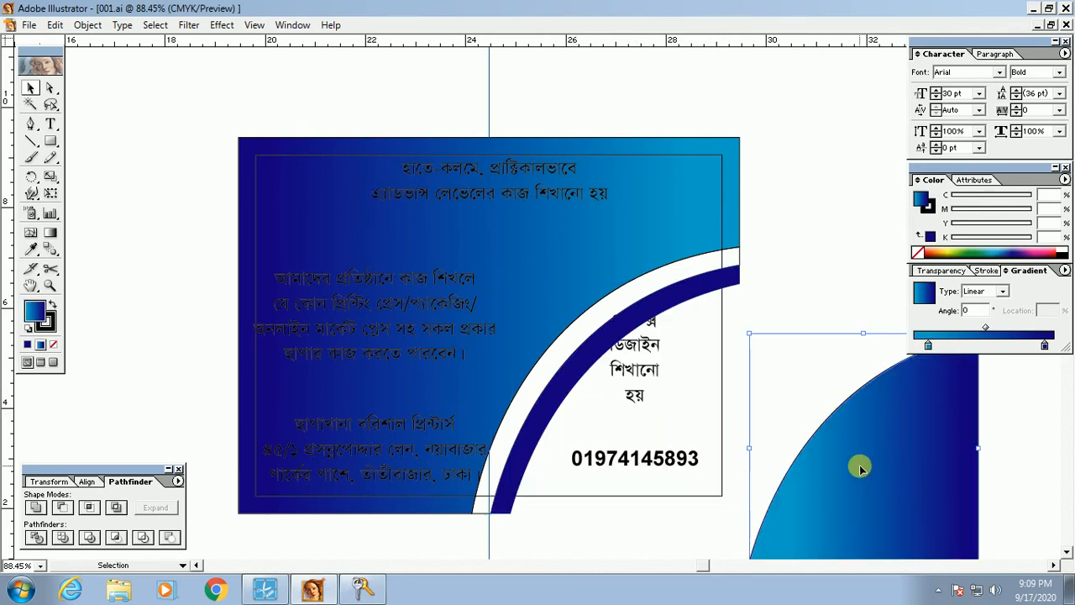
key("ctrl+z")
left_click(678, 420)
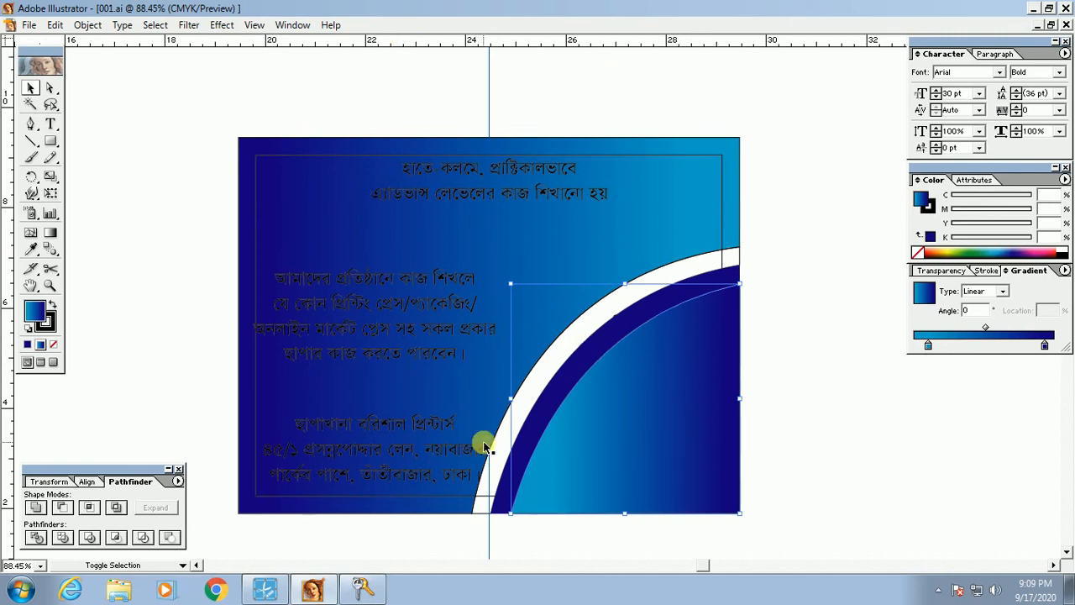
left_click(562, 386, "shift")
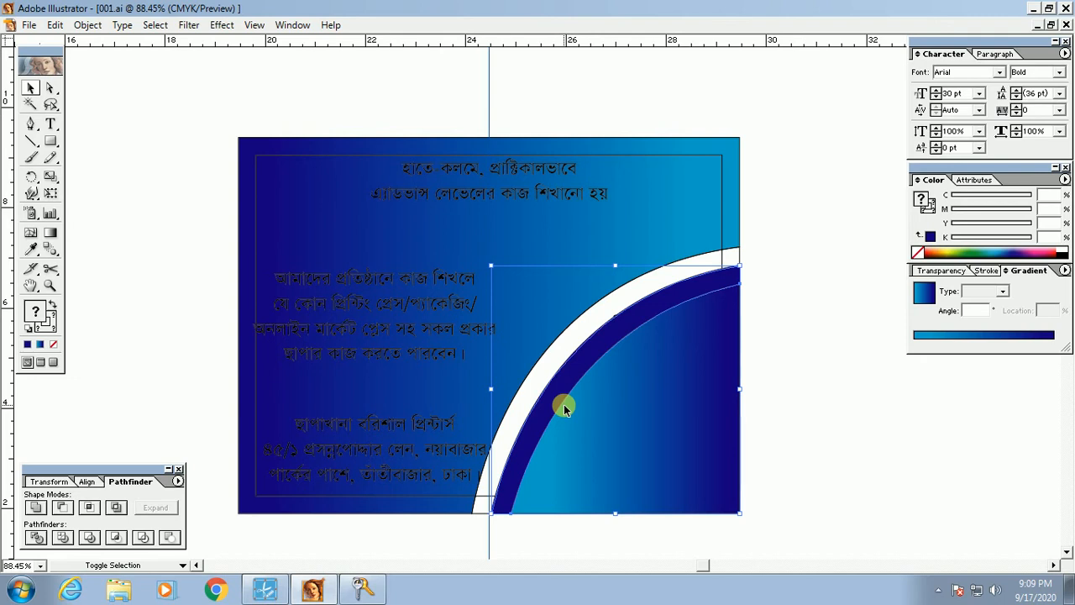
key("ctrl+bracketleft")
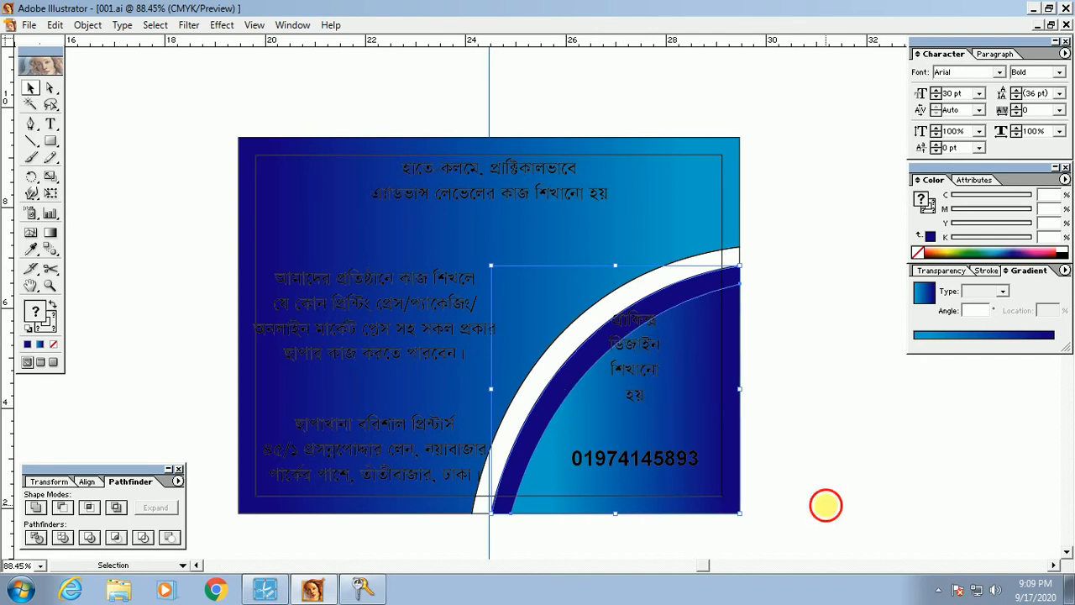
left_click(826, 504)
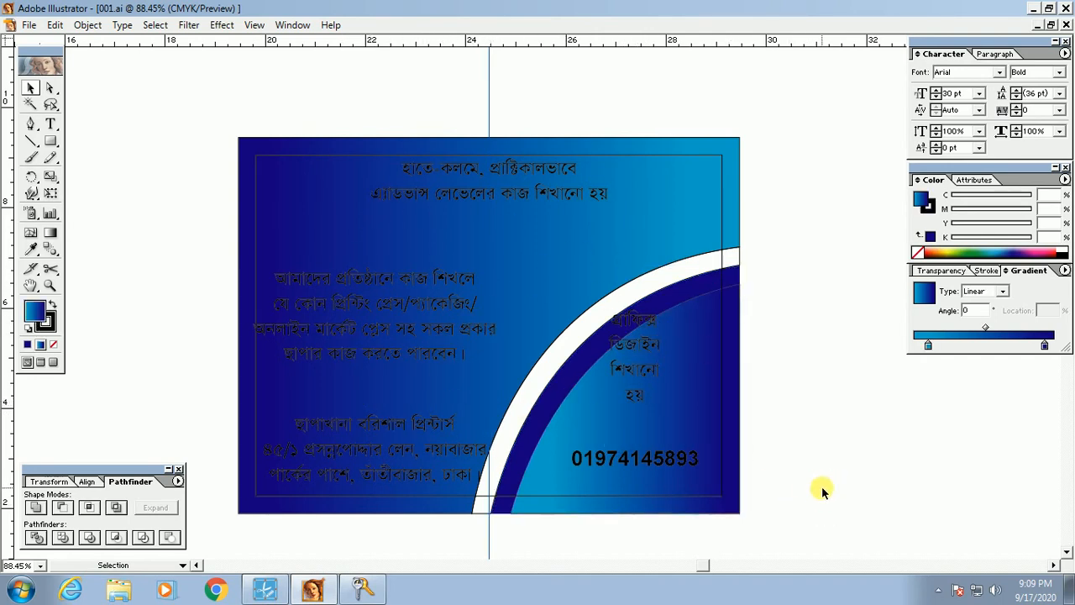
Step: Pan the view and hide the panels briefly to preview the flyer
key("space")
mouse_move(831, 446)
left_mouse_down()
mouse_move(851, 468)
mouse_move(824, 436)
left_mouse_up()
key("Tab")
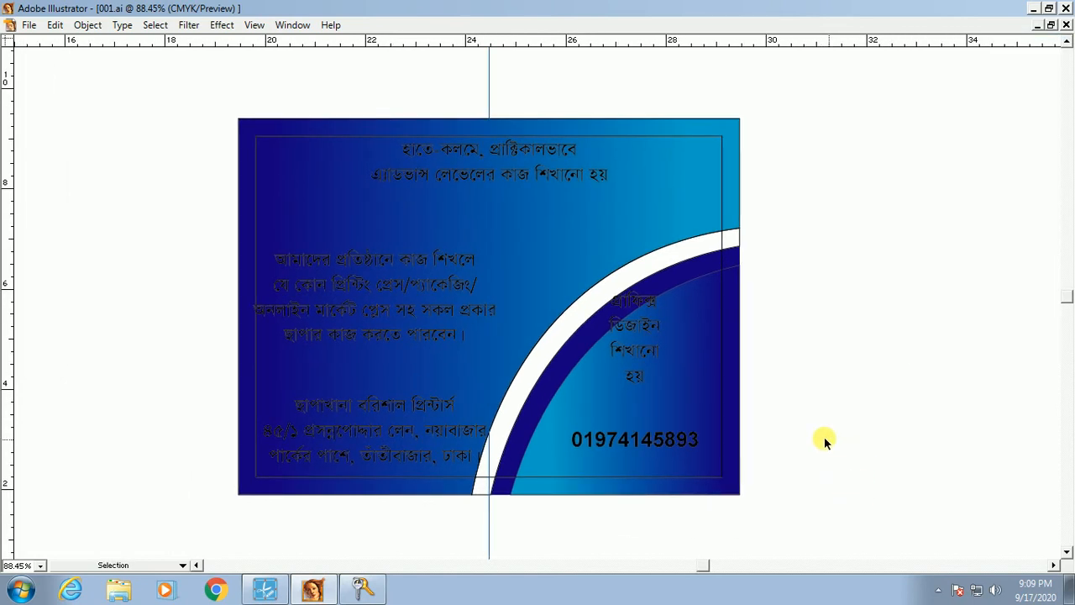
key("Tab")
left_click_drag(47, 141, 108, 149)
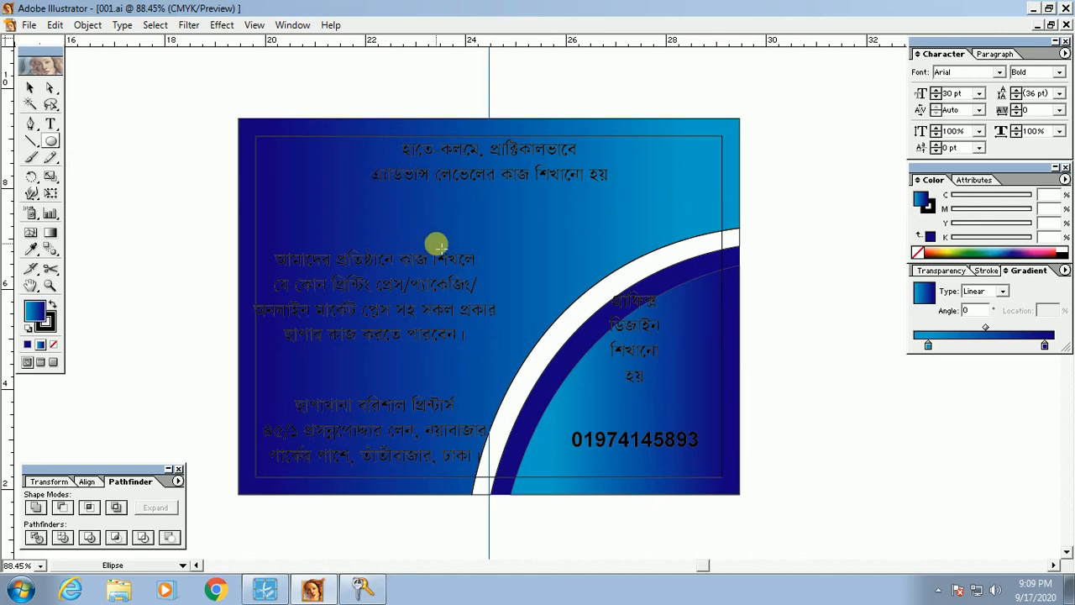
Step: Draw a large circle with the Ellipse tool around the right-hand Bengali text block
left_click_drag(492, 219, 720, 377)
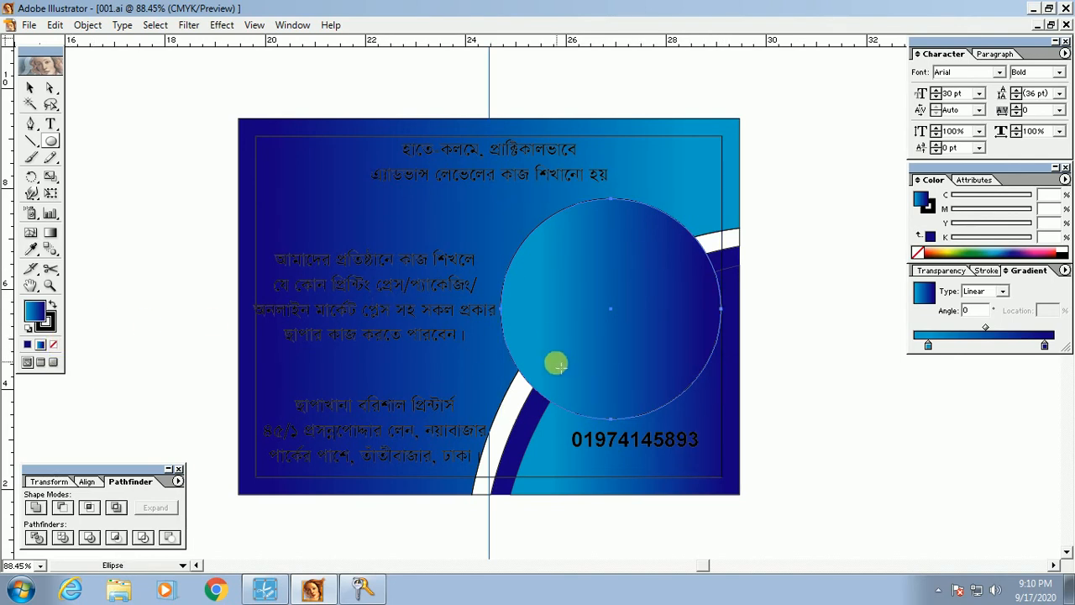
key("ctrl+z")
left_click(51, 143)
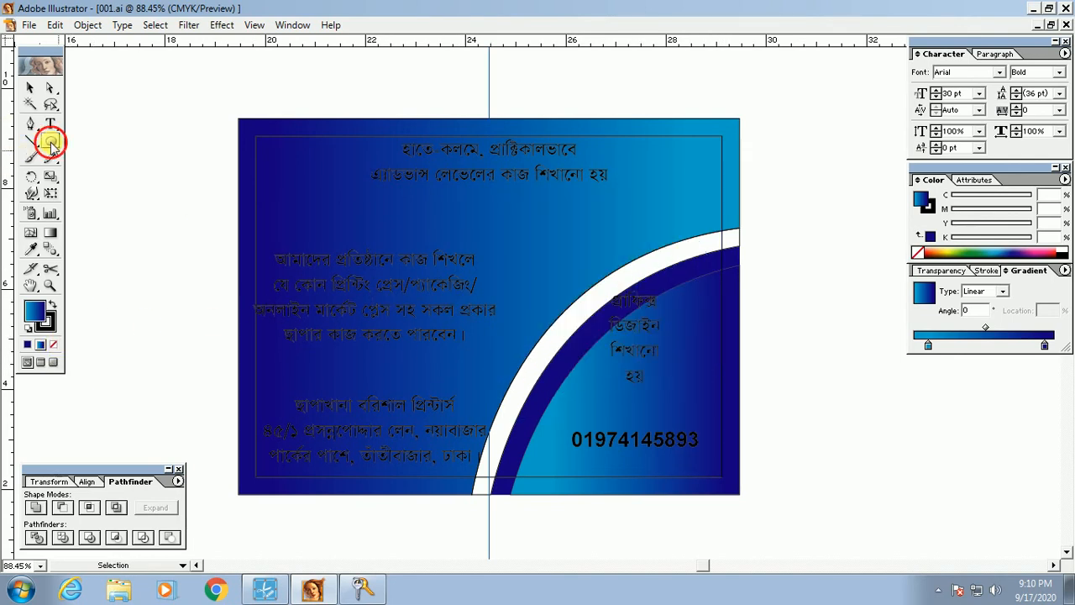
mouse_move(51, 142)
left_mouse_down()
mouse_move(163, 145)
mouse_move(50, 142)
left_mouse_up()
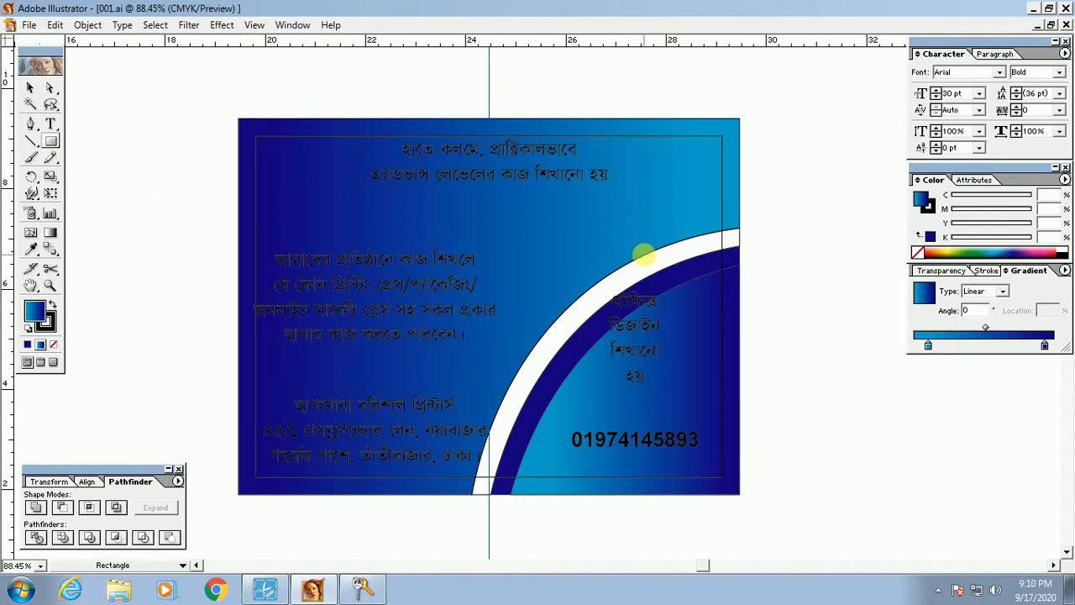
left_click(48, 145)
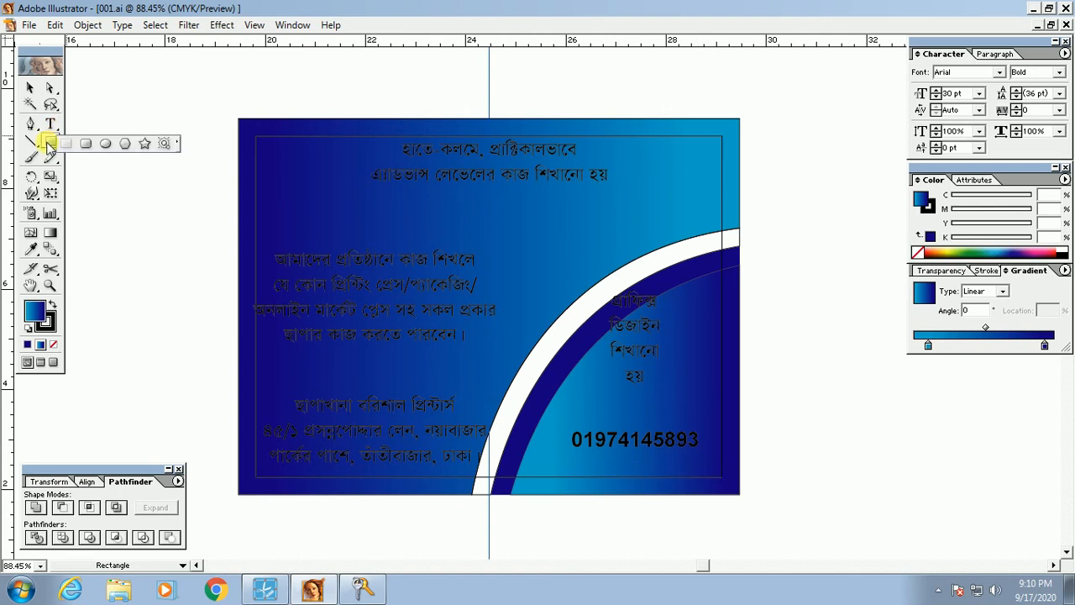
left_click_drag(50, 145, 104, 144)
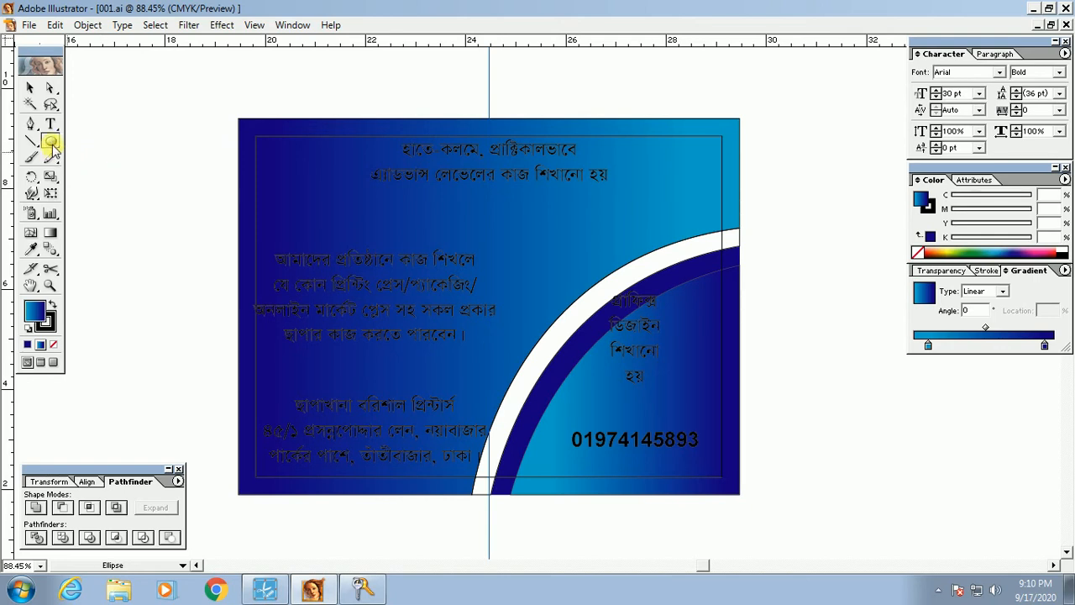
left_click_drag(532, 242, 709, 426)
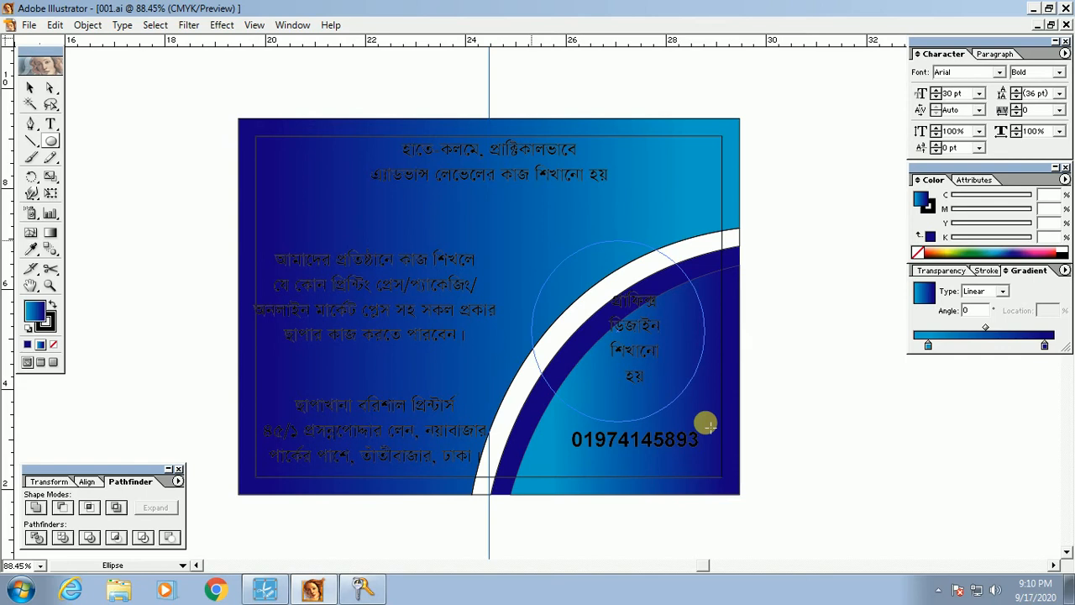
left_click_drag(710, 427, 711, 398)
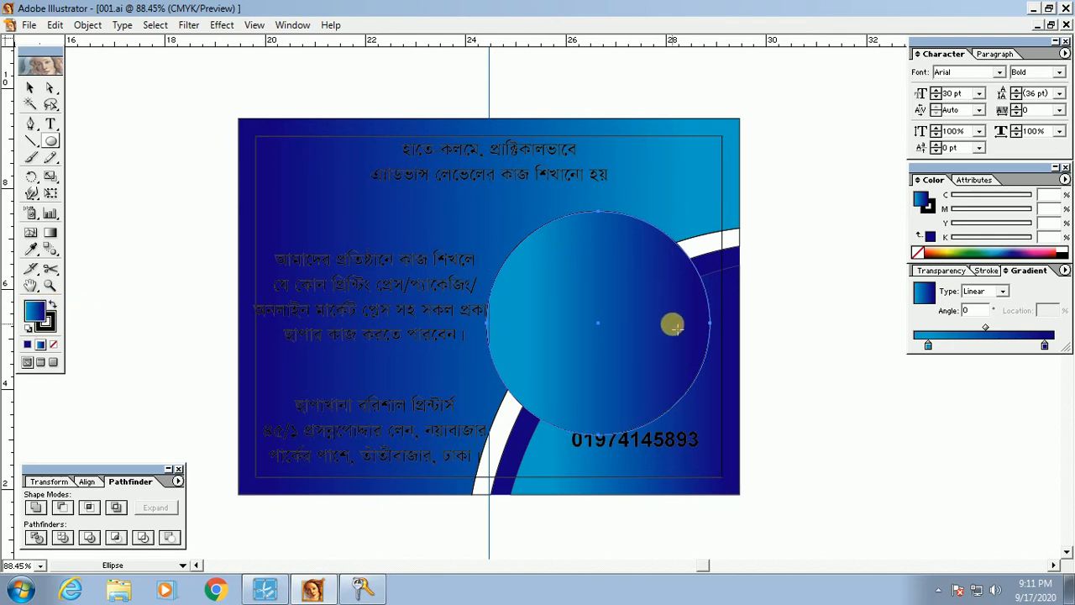
Step: Remove the circle's fill and nudge it slightly up and left
left_click(54, 345)
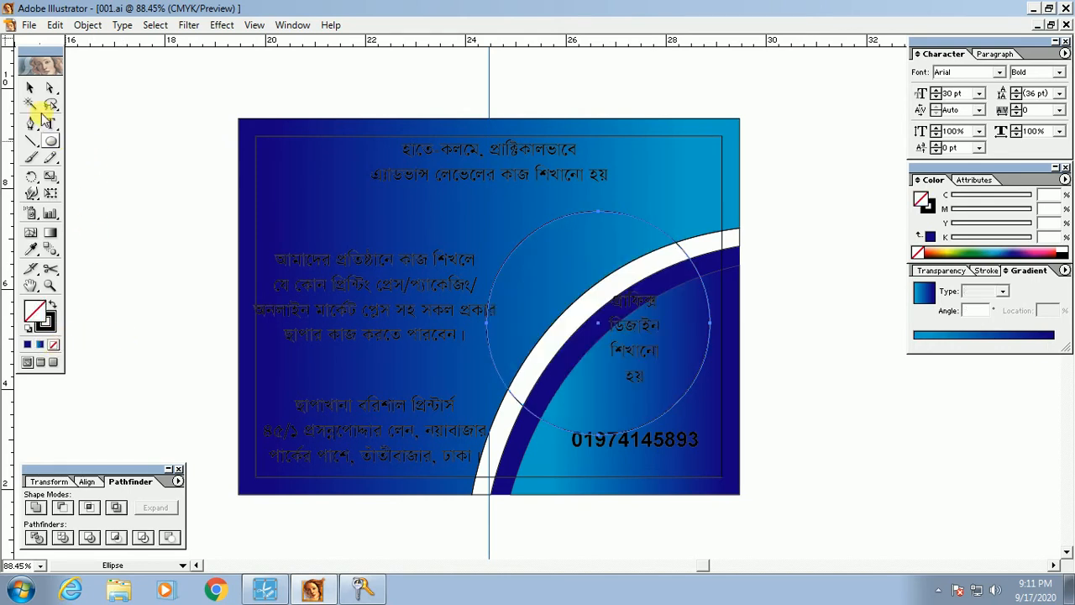
left_click(31, 88)
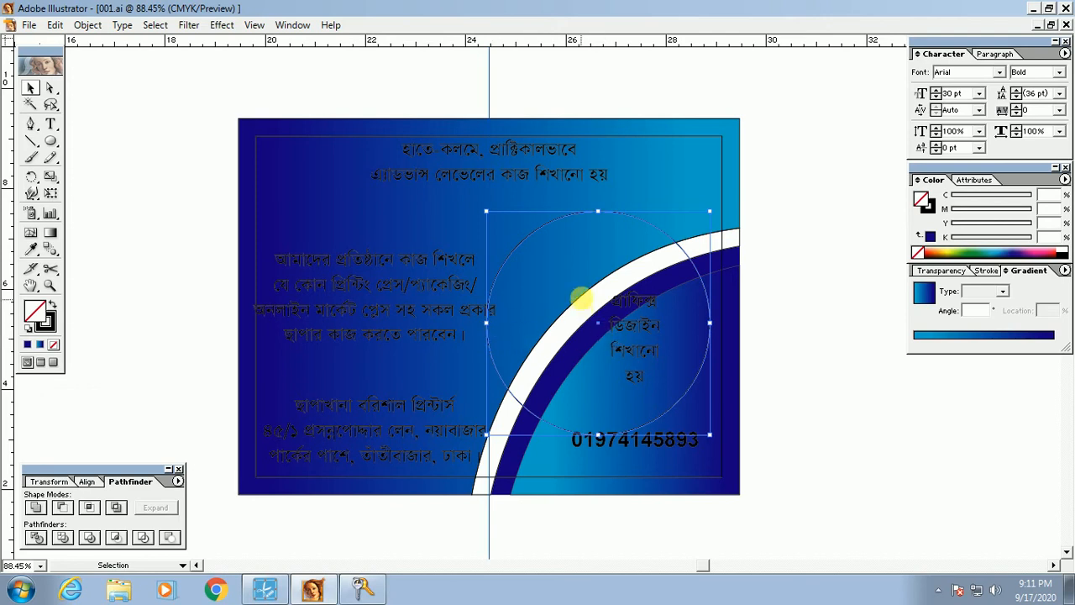
left_click_drag(644, 222, 646, 214)
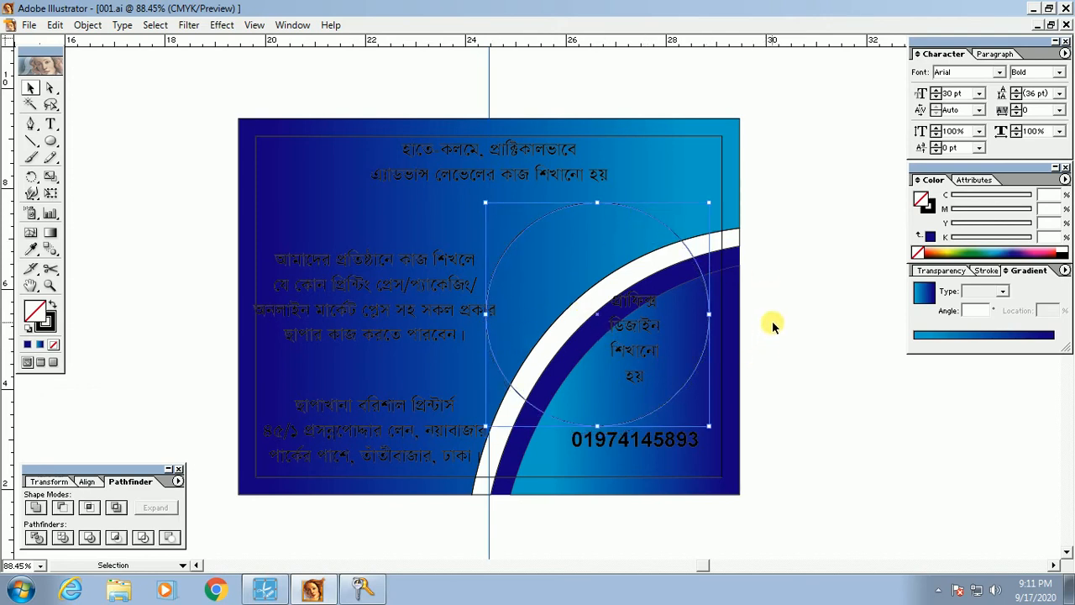
key("shift+Left")
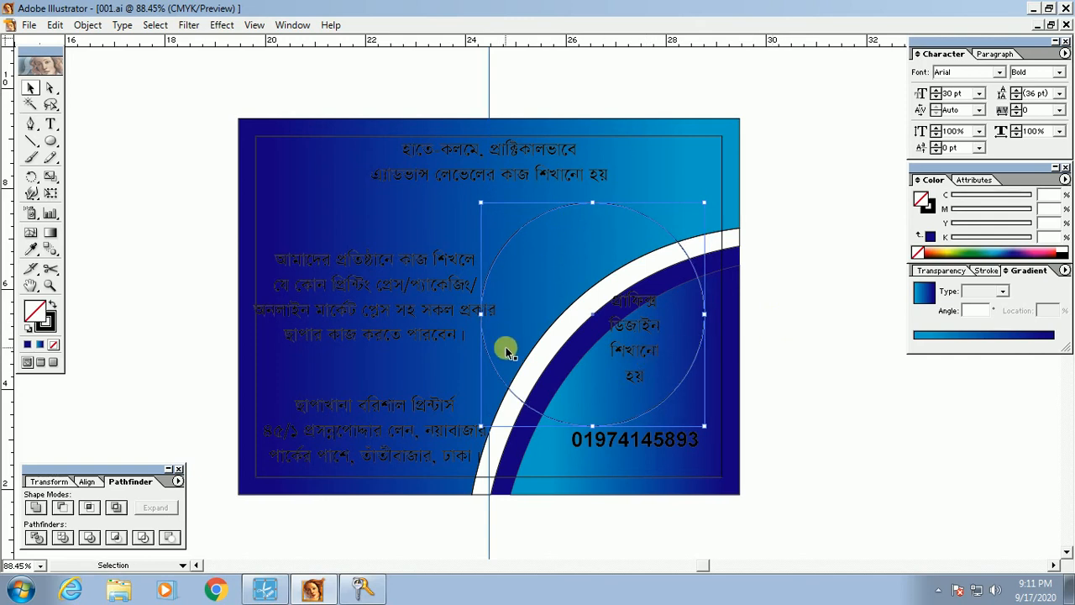
Step: Shrink the circle slightly from its left bounding-box handle, then reselect it
left_click_drag(480, 314, 488, 314)
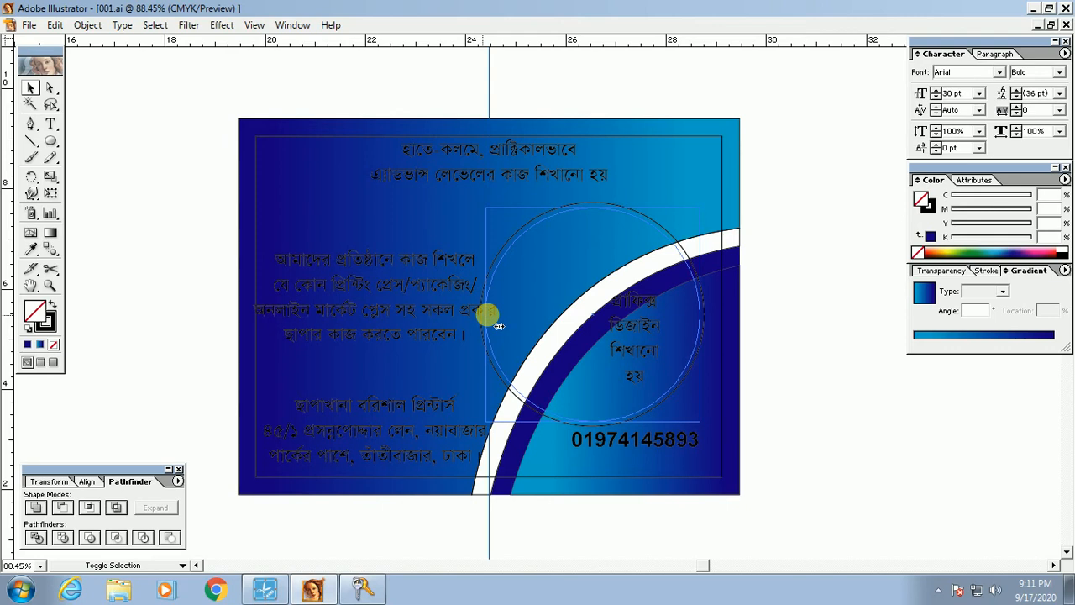
left_click_drag(486, 314, 486, 315)
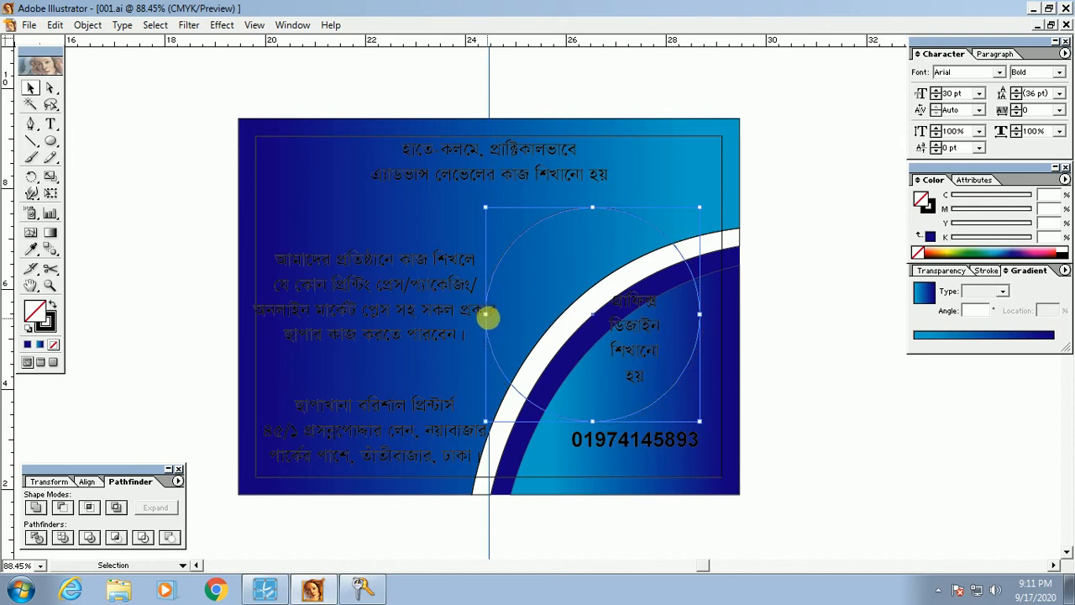
mouse_move(486, 315)
left_mouse_down()
mouse_move(512, 314)
mouse_move(488, 315)
left_mouse_up()
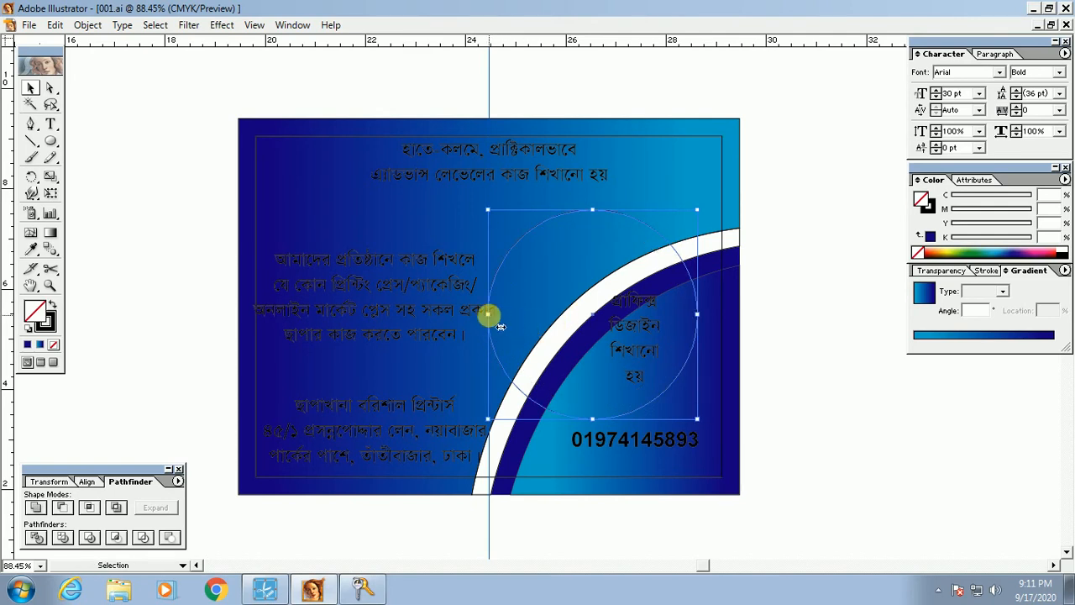
left_click_drag(489, 314, 481, 312)
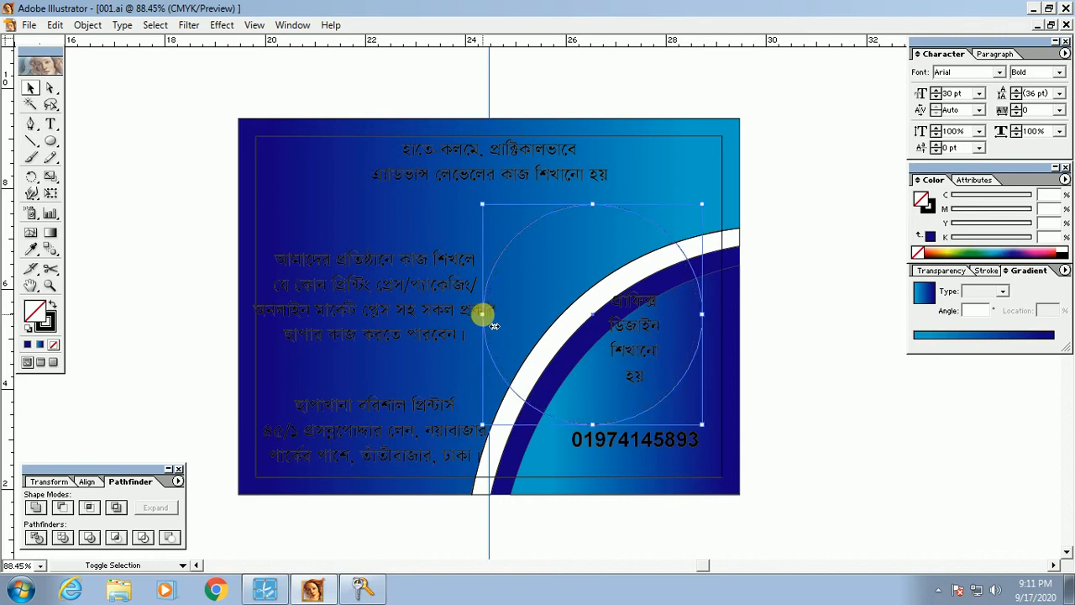
left_click(624, 353)
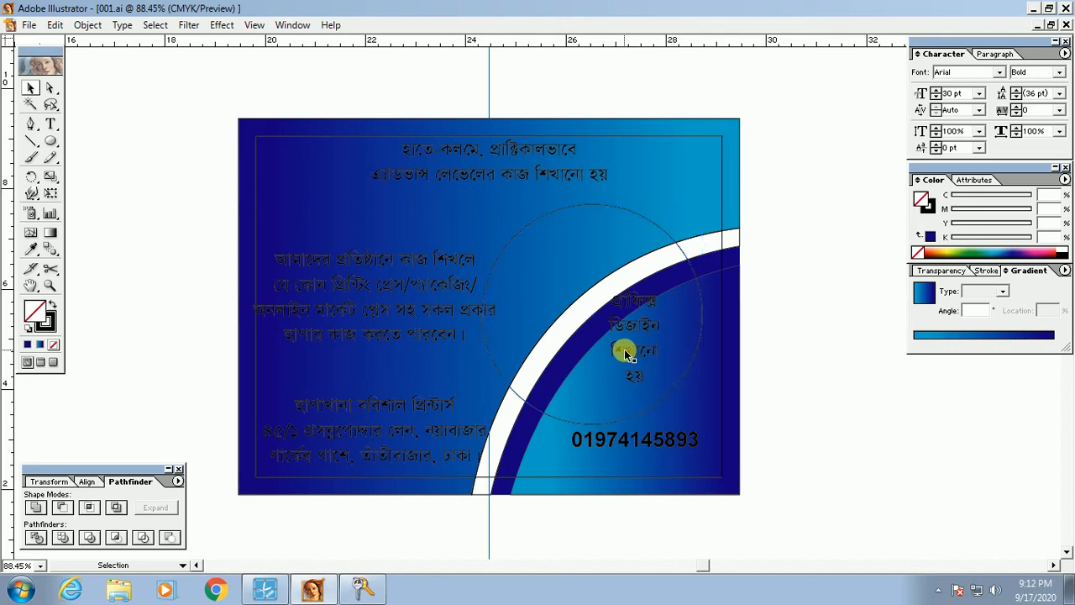
left_click(523, 230)
left_click(524, 230)
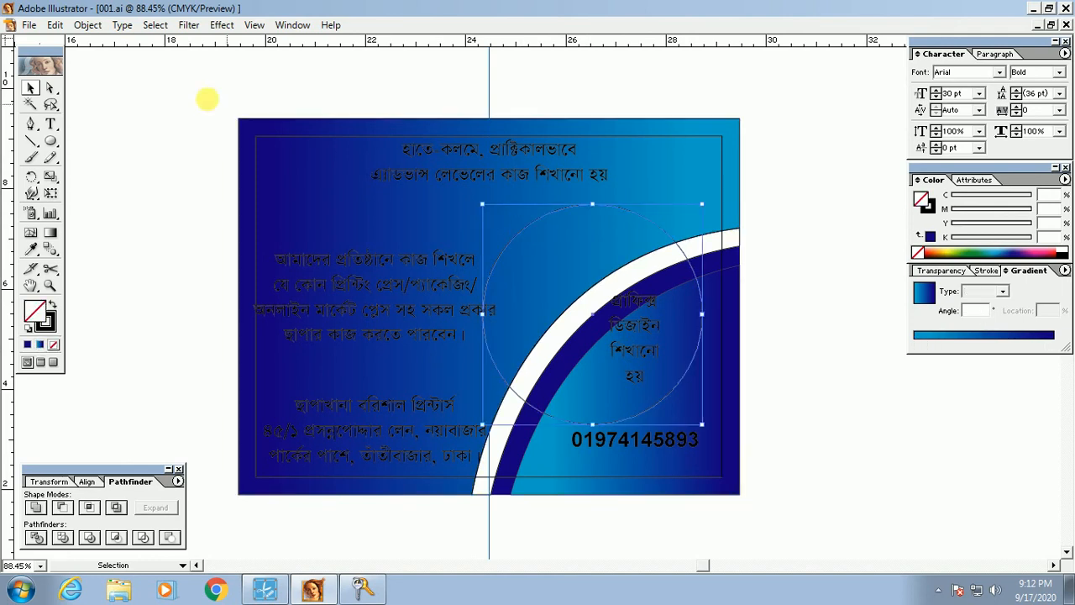
Step: Apply an Offset Path of -.35 to the circle, then undo it
left_click(88, 25)
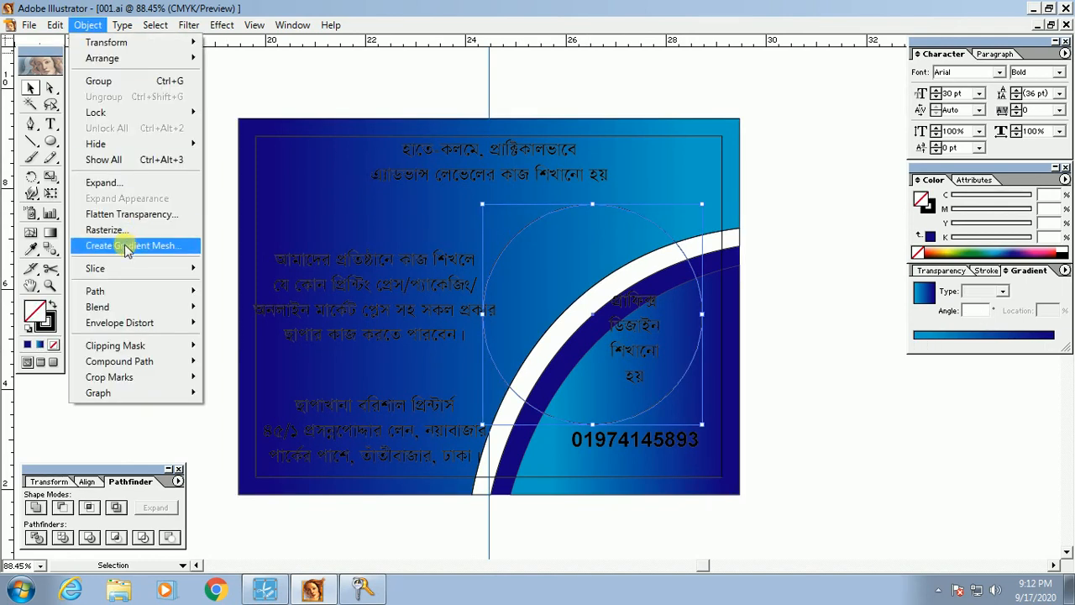
mouse_move(128, 298)
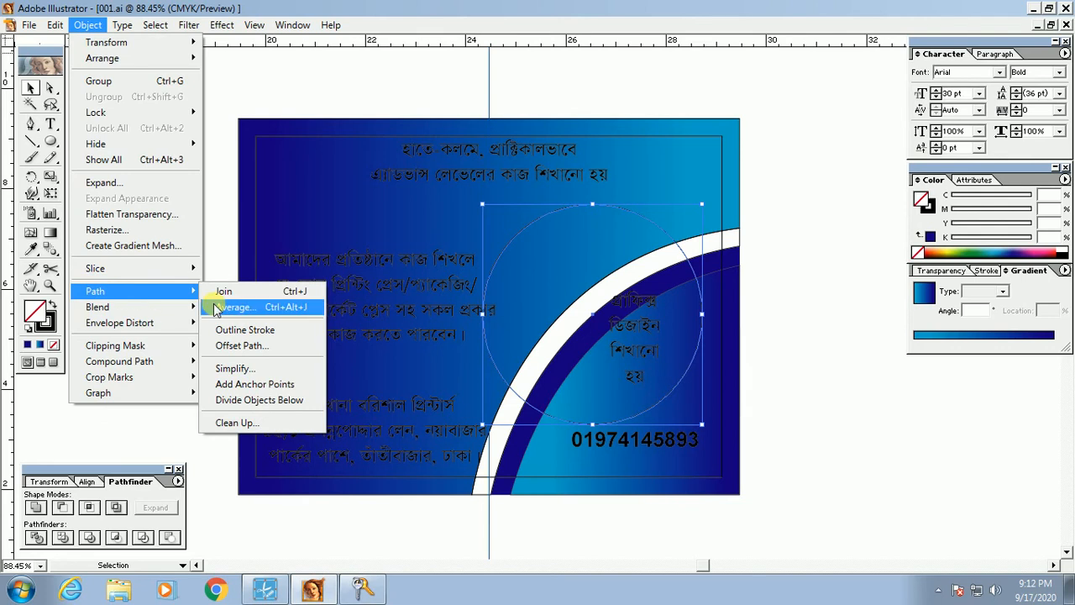
left_click(257, 343)
left_click_drag(559, 240, 846, 192)
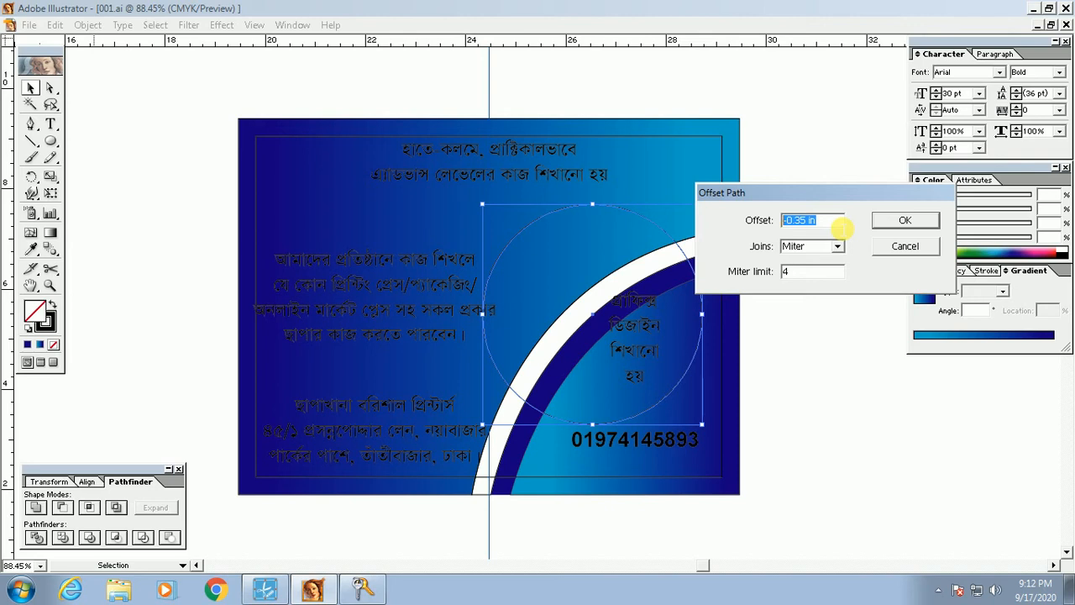
type("-.3")
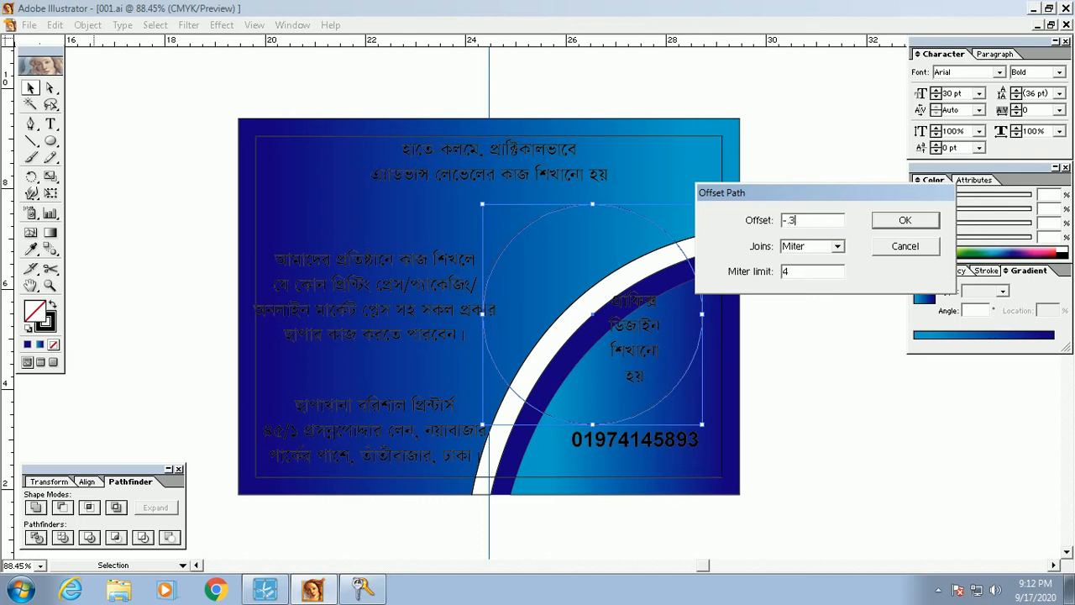
type("5")
key("Return")
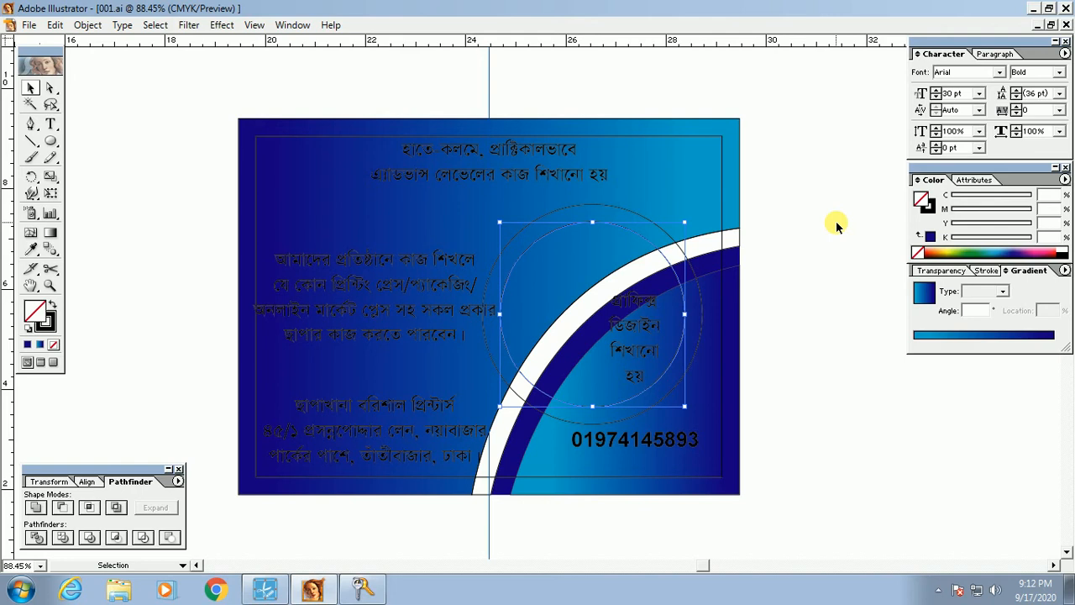
key("ctrl+z")
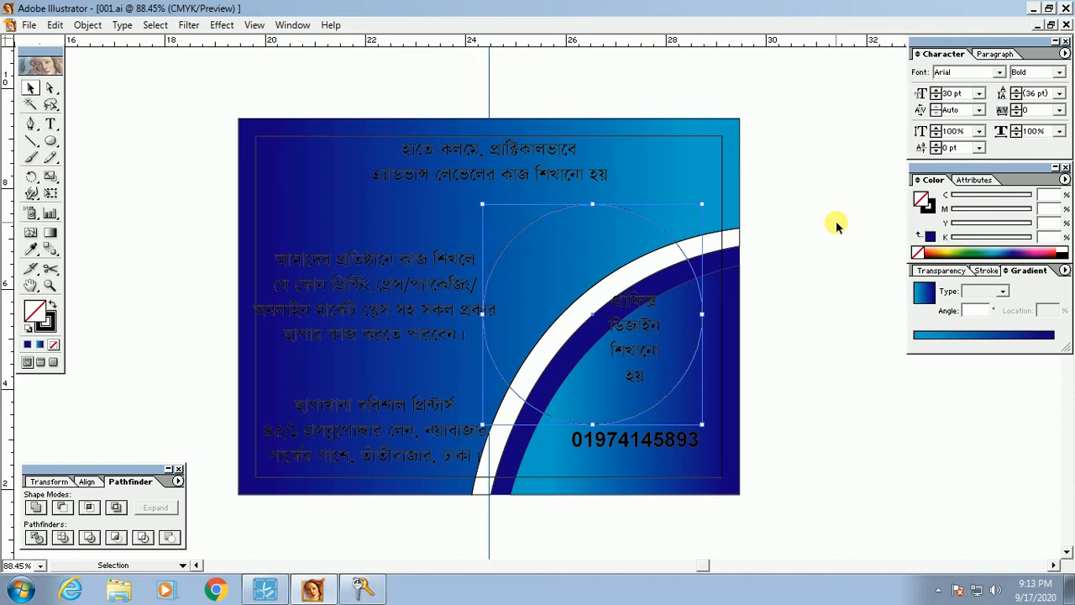
Step: Create an inner circle with a -40 Offset Path, then nudge both circles up and right
left_click(87, 25)
mouse_move(123, 291)
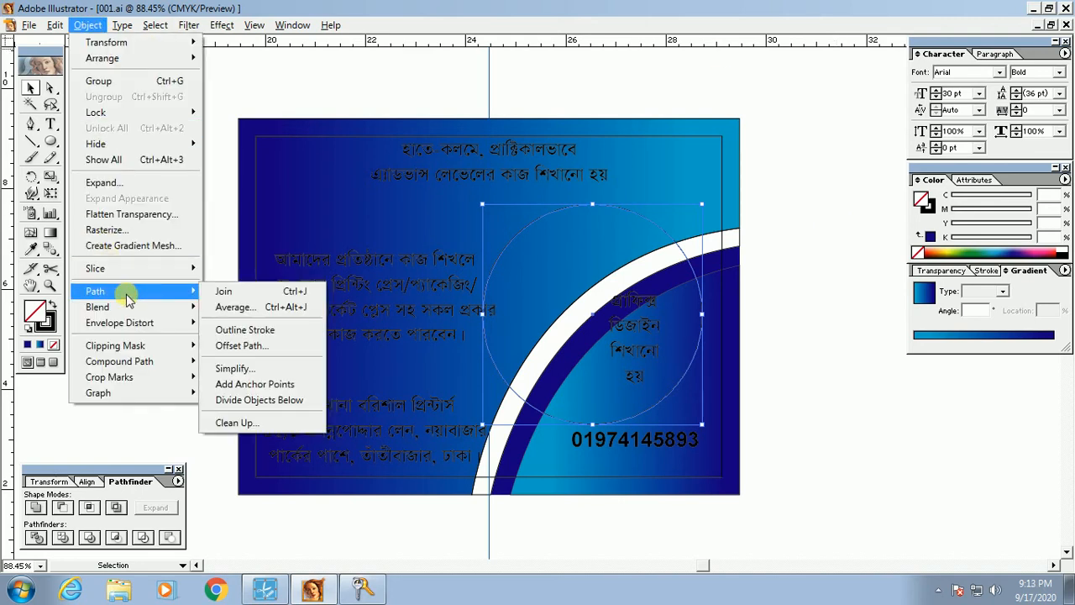
left_click(265, 354)
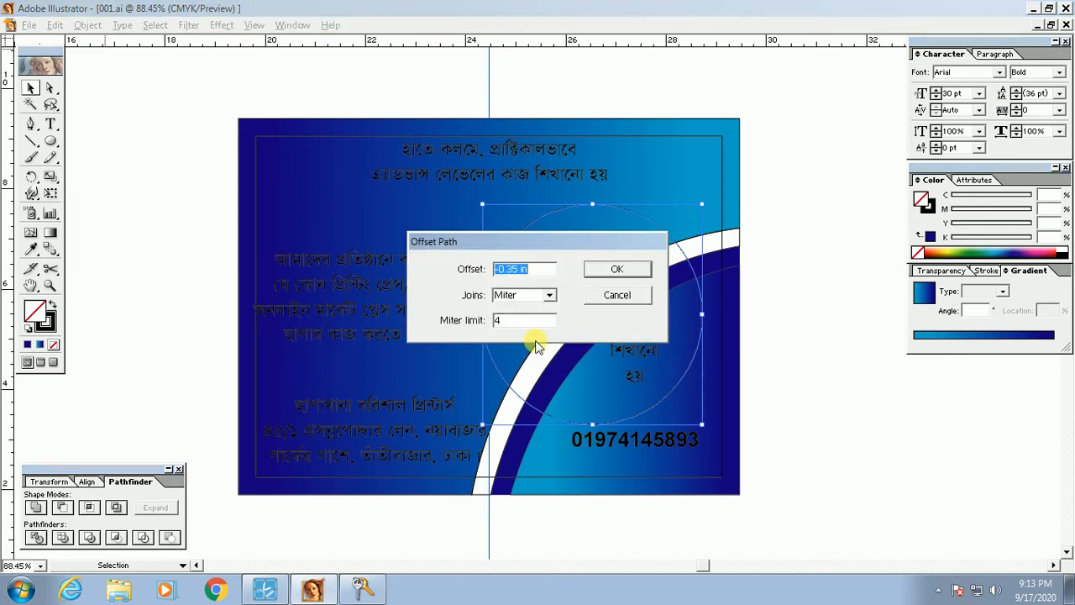
type("-")
type("40")
key("Return")
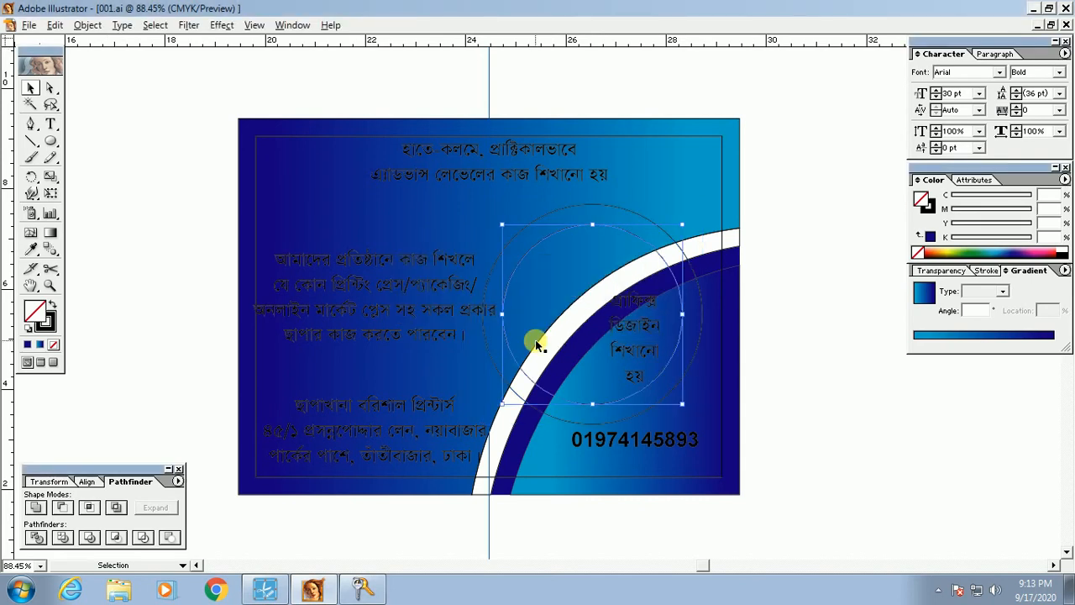
left_click(702, 289, "shift")
key("Up")
key("Up")
key("Up")
key("Up")
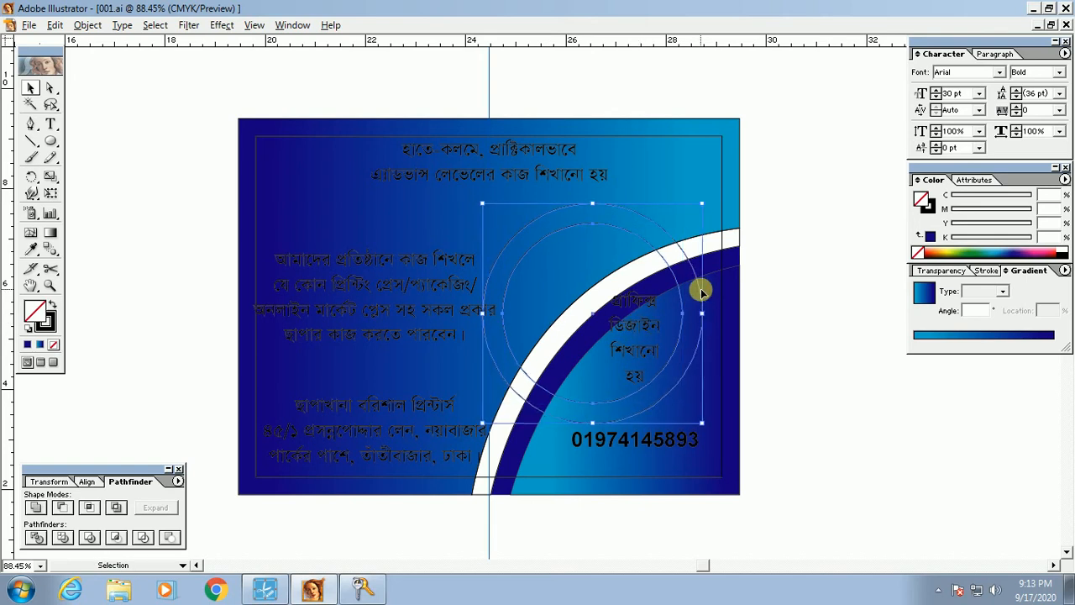
key("Right")
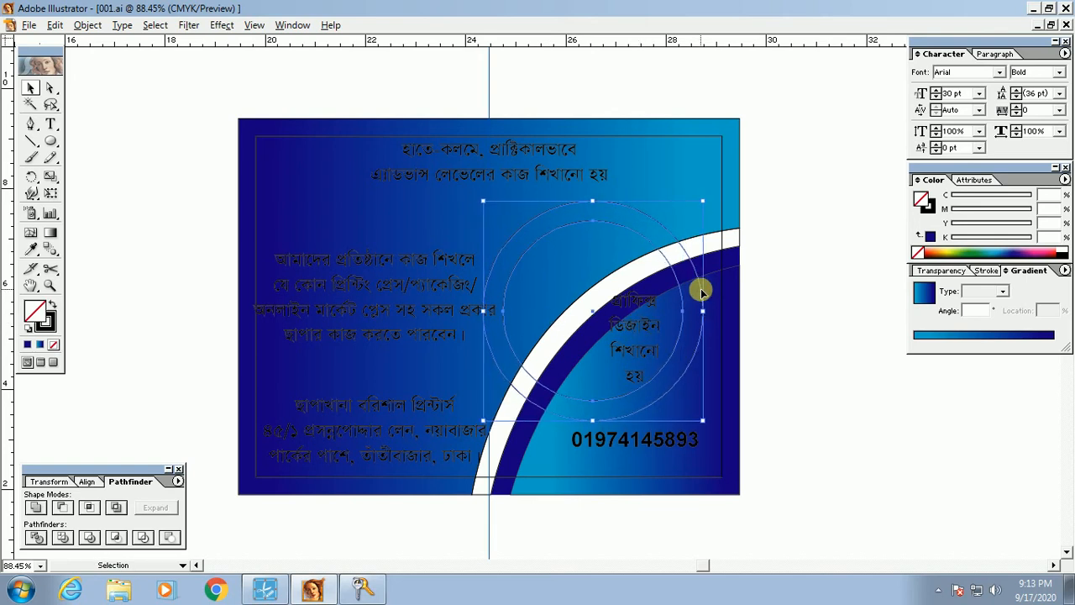
left_click(799, 396)
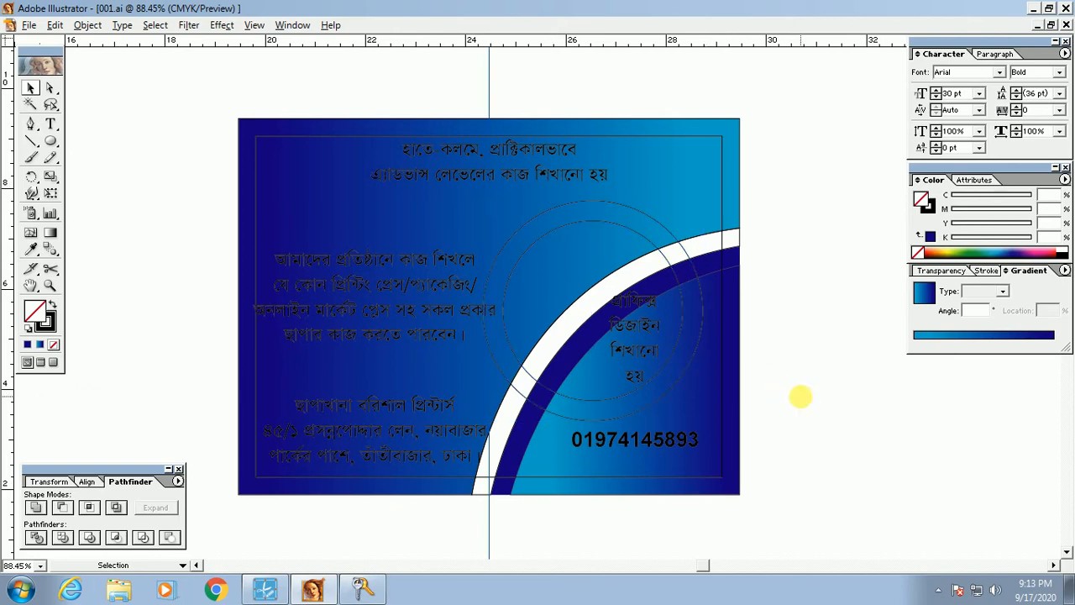
Step: Give the inner circle a solid black fill and a pink stroke
left_click(568, 232)
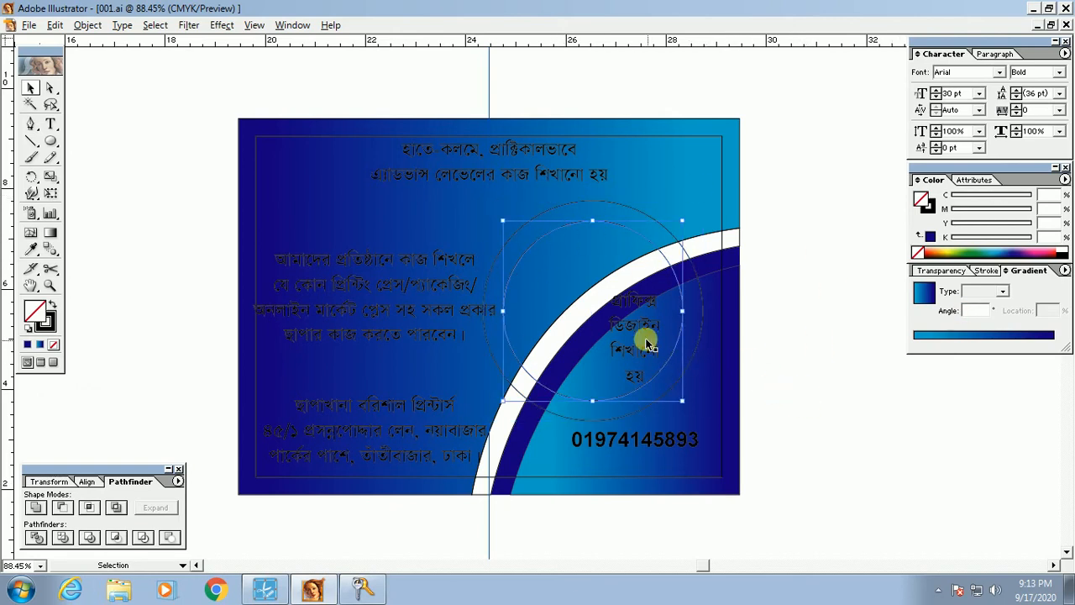
key("shift+x")
key("shift+x")
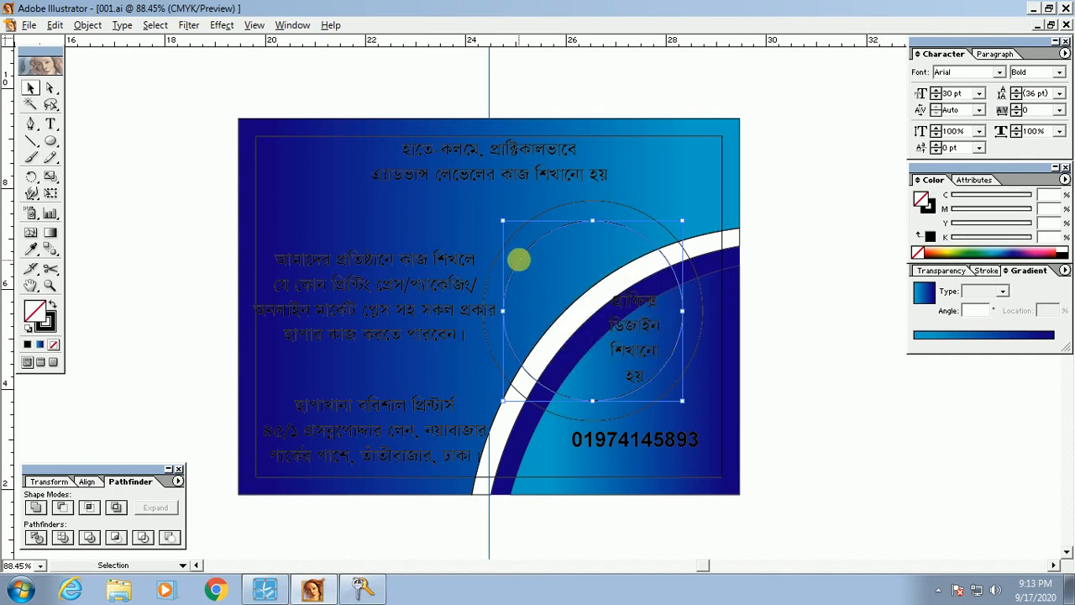
left_click(55, 307)
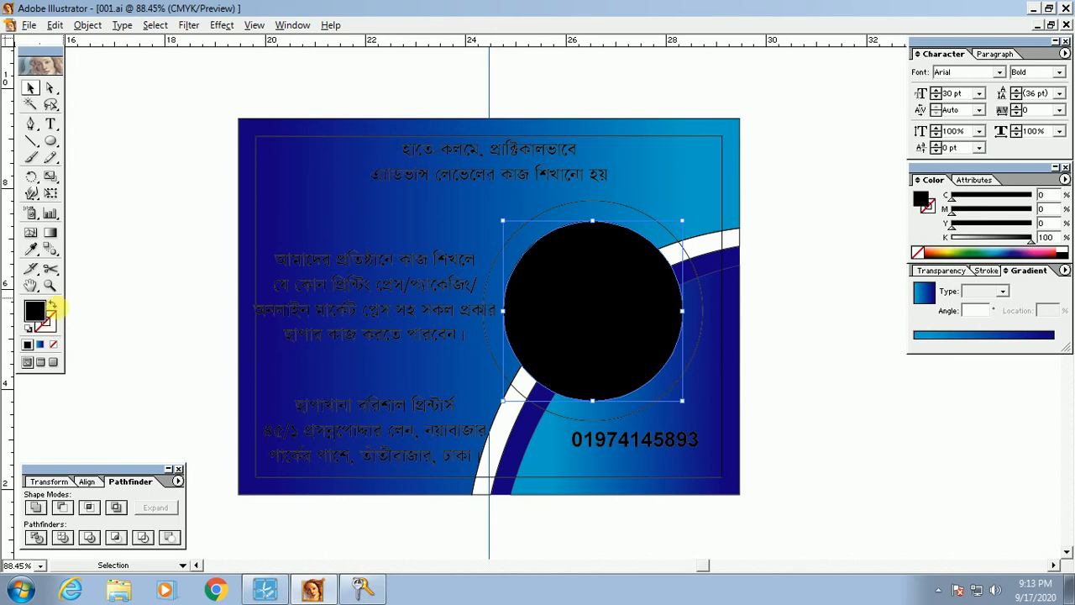
left_click(53, 305)
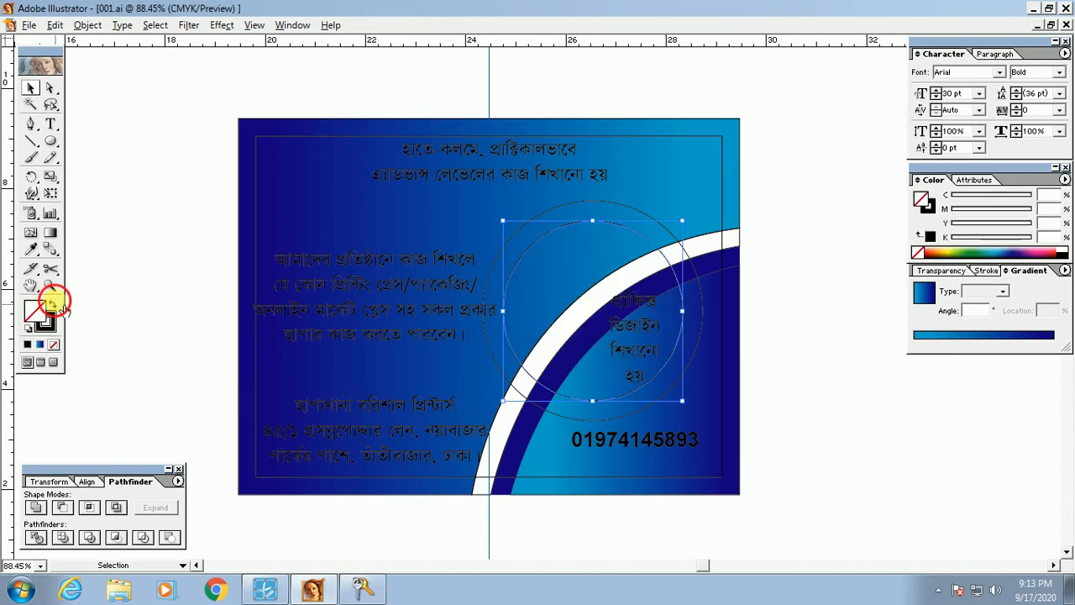
left_click(53, 305)
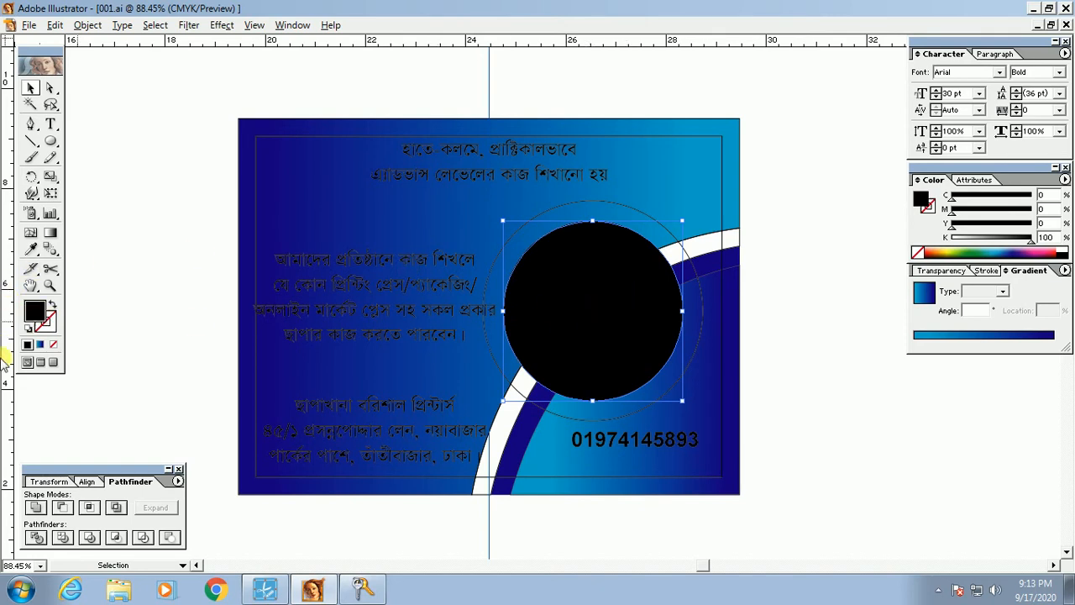
left_click(47, 326)
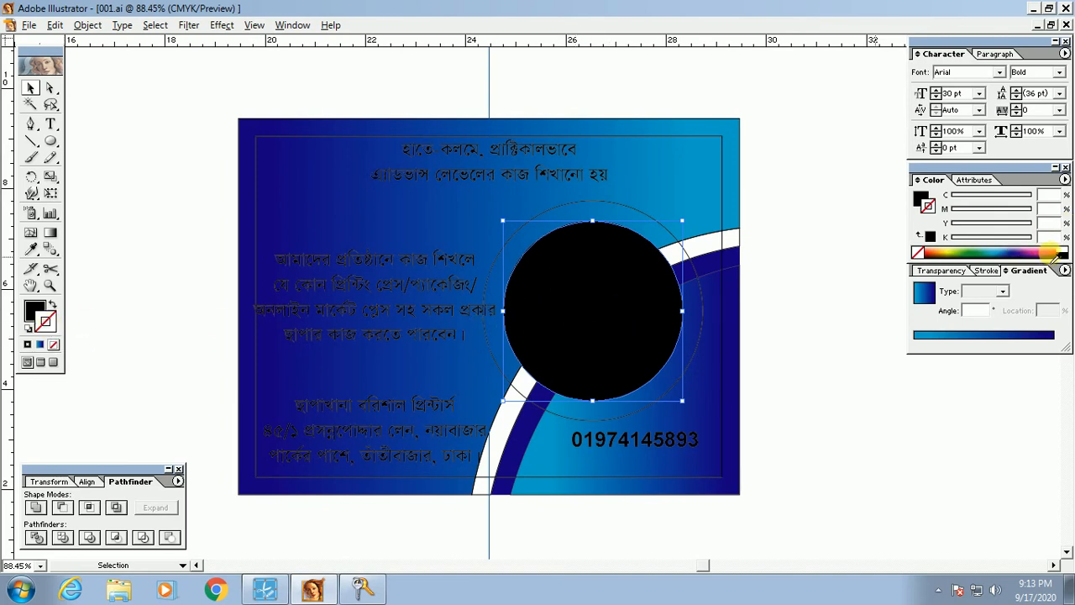
left_click(1046, 254)
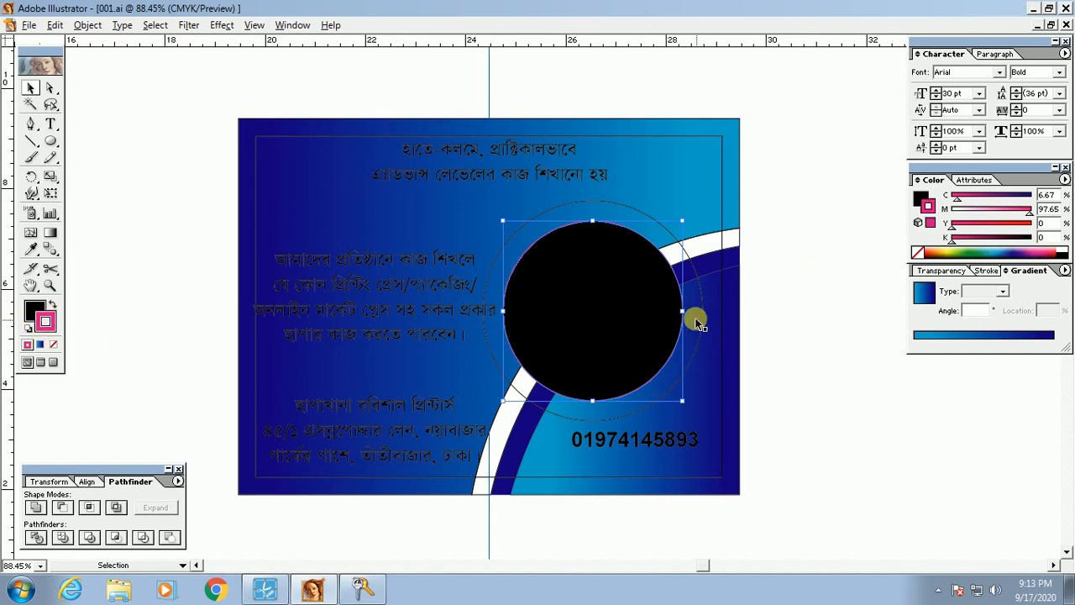
left_click(33, 309)
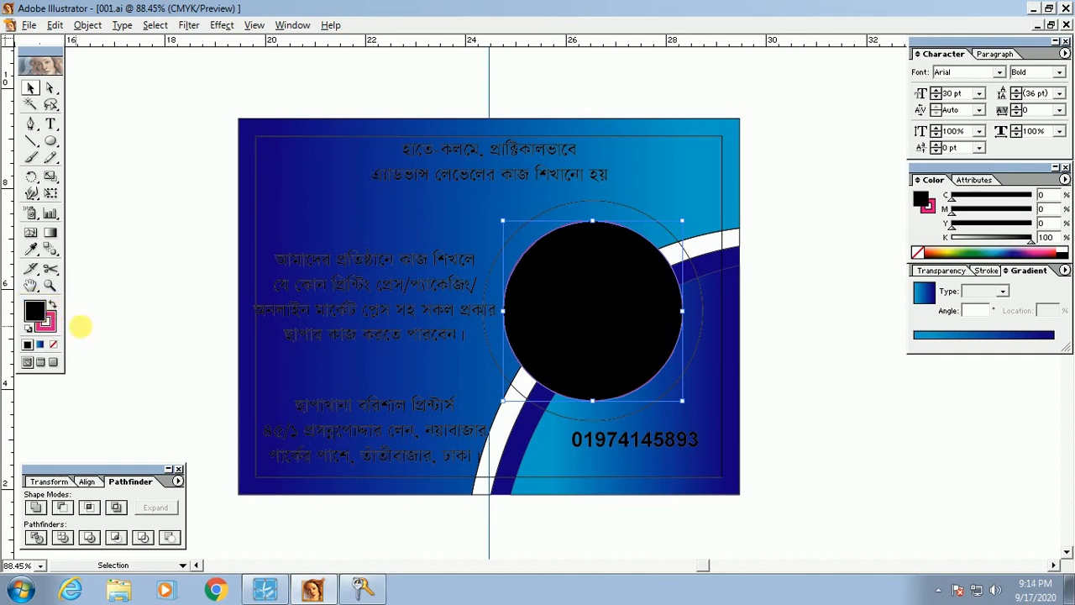
Step: Try several fill swatches on the circle, settle on purple, and remove its outline
left_click(1035, 252)
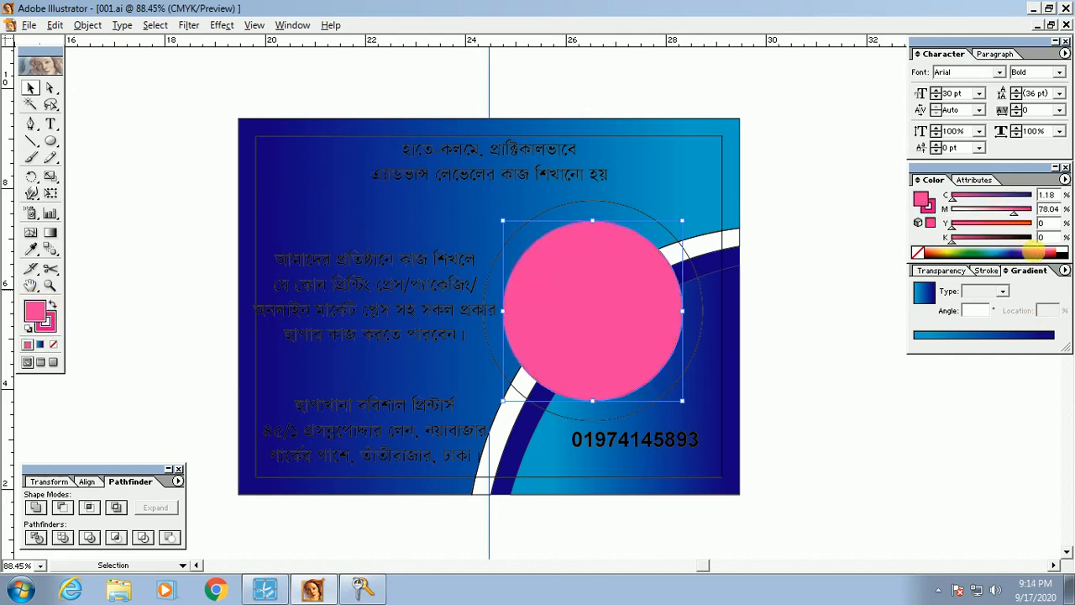
left_click(1040, 251)
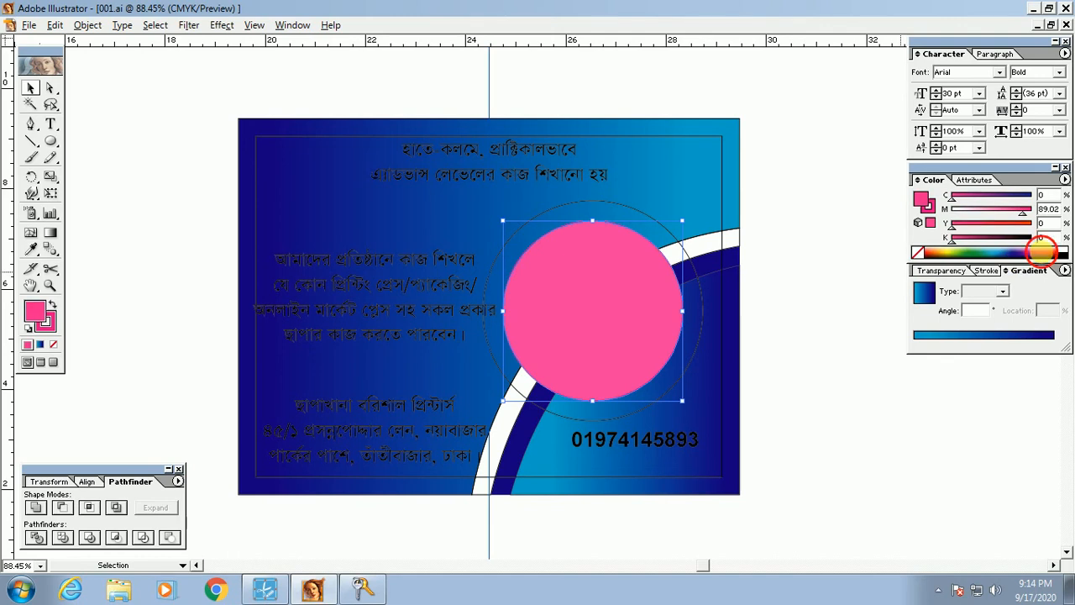
left_click(973, 254)
left_click(954, 255)
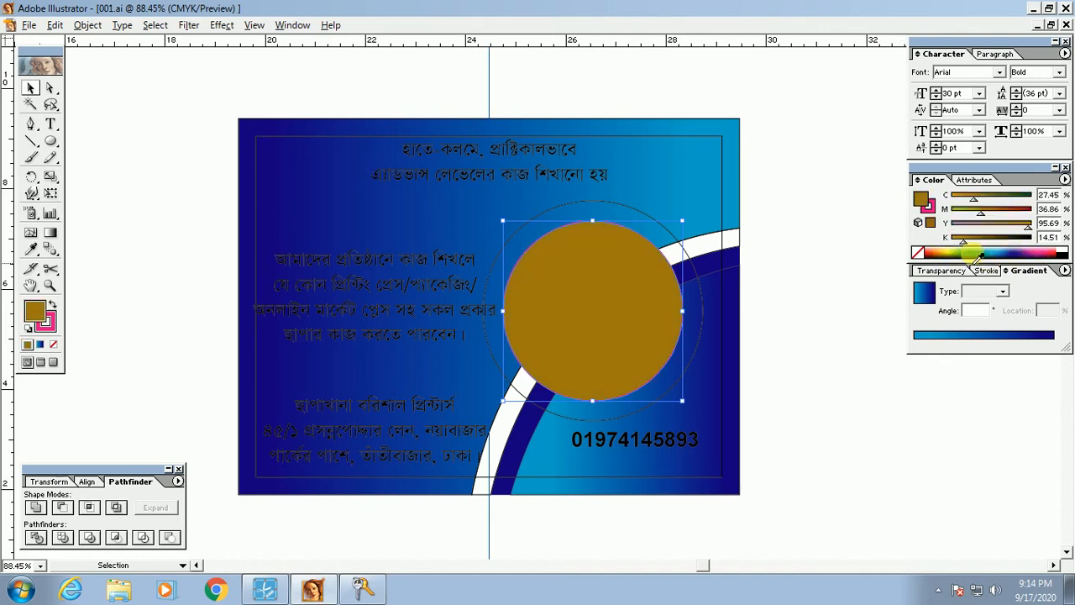
left_click(1021, 253)
left_click(1022, 253)
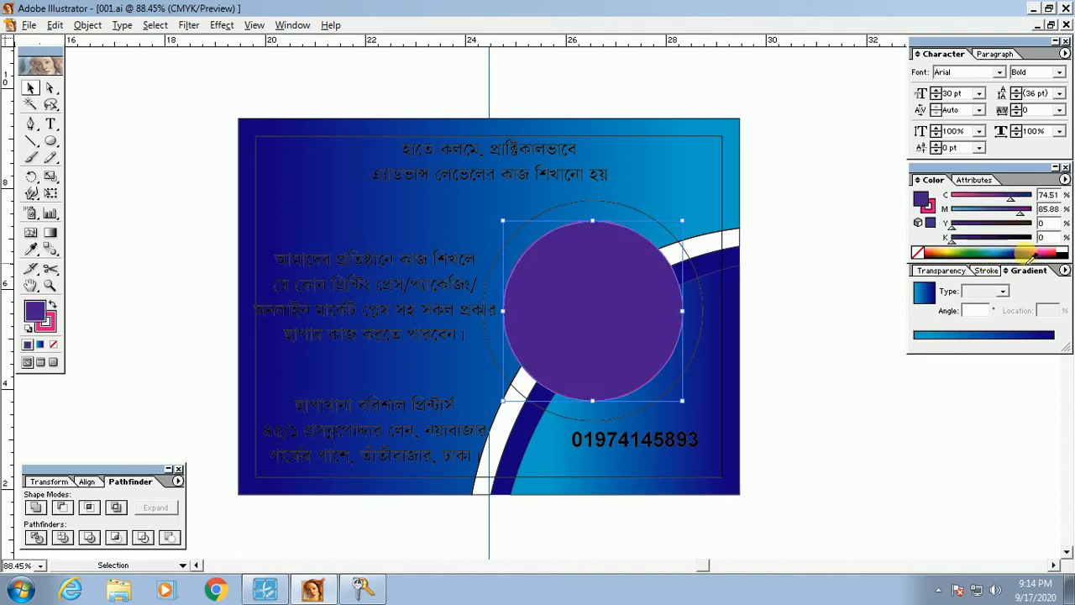
left_click(46, 323)
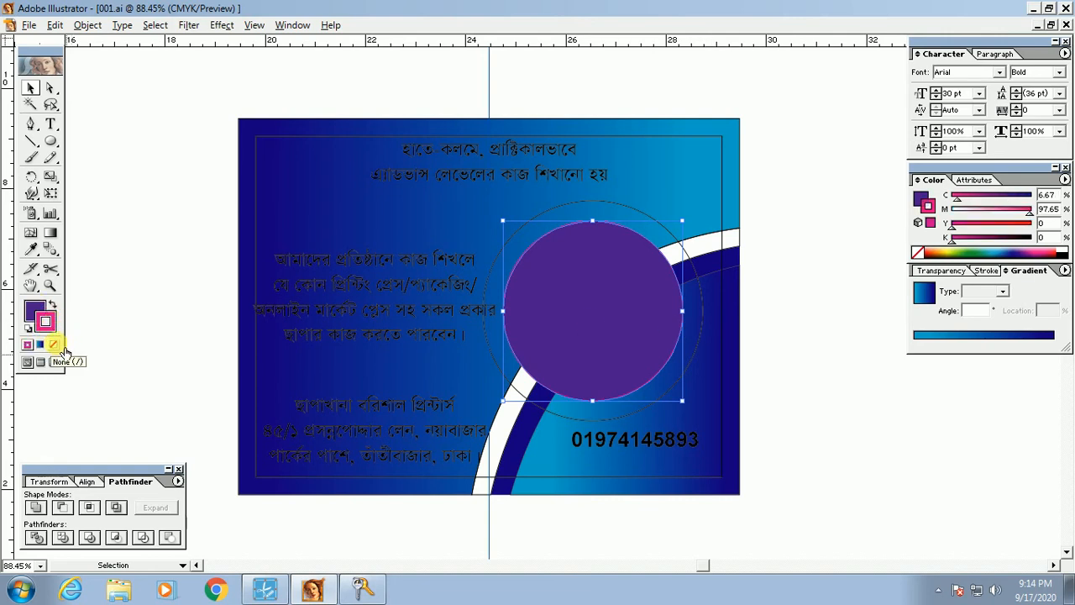
left_click(56, 345)
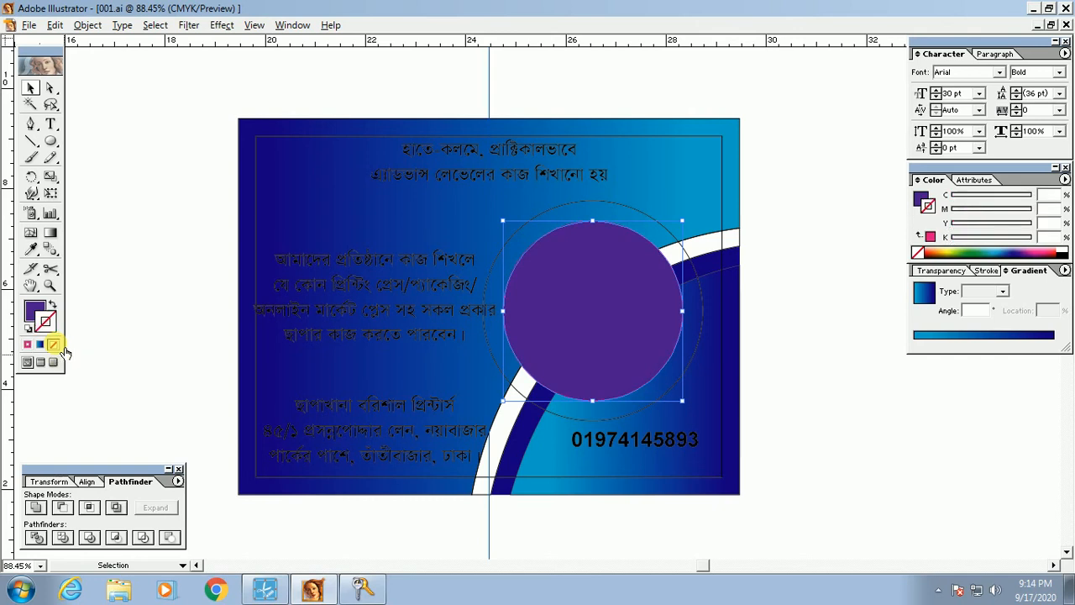
Step: Set the circle's fill to red with C 0, M 100, Y 100
left_click(805, 407)
scroll(626, 389, "up", 1)
left_click(611, 402)
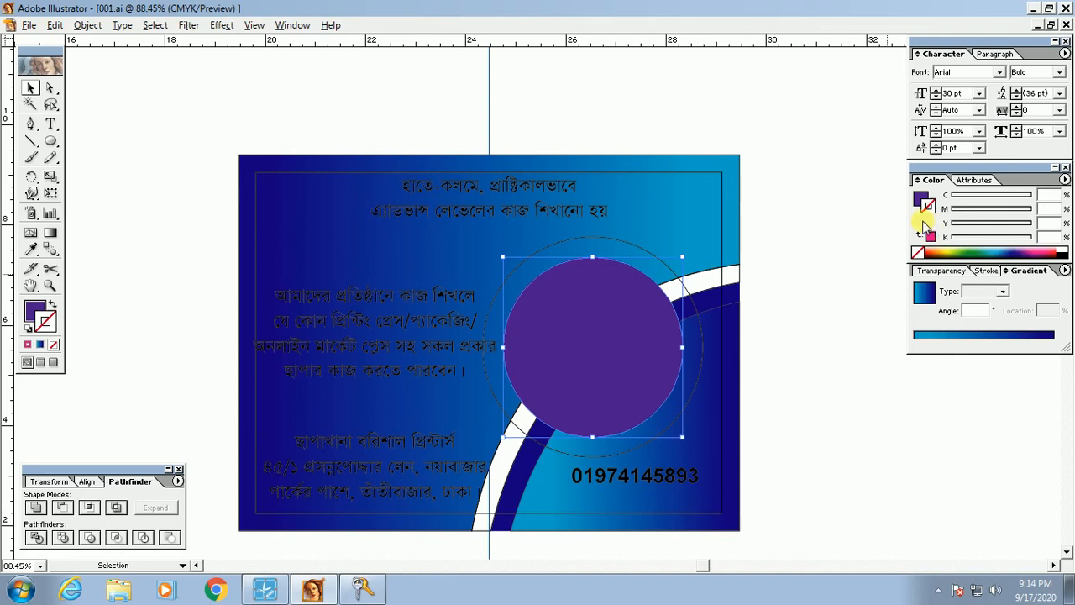
left_click(32, 311)
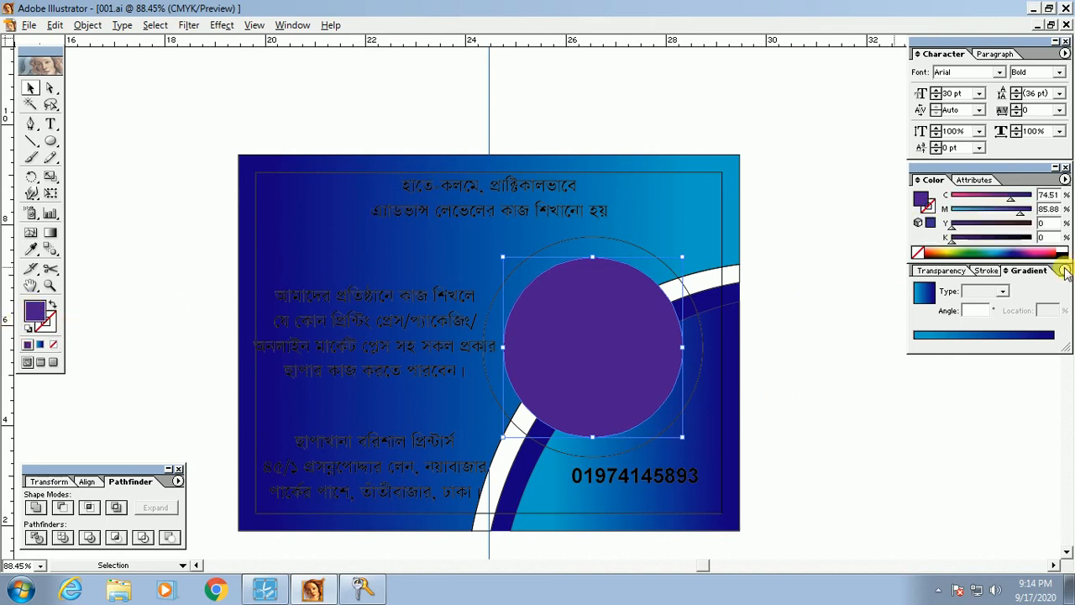
left_click_drag(1018, 213, 1060, 229)
left_click_drag(990, 201, 942, 195)
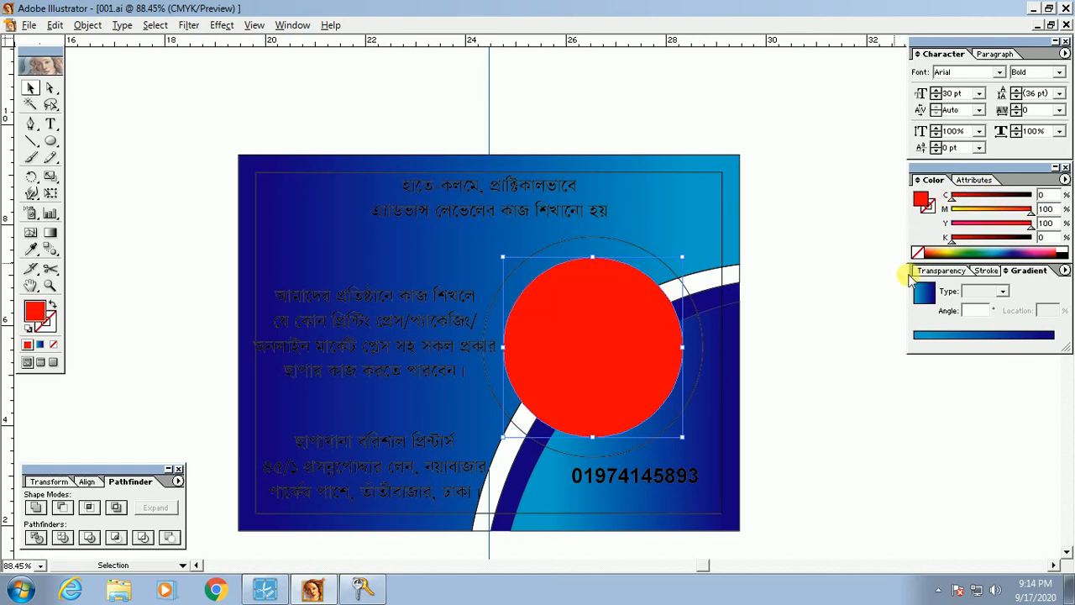
left_click(802, 442)
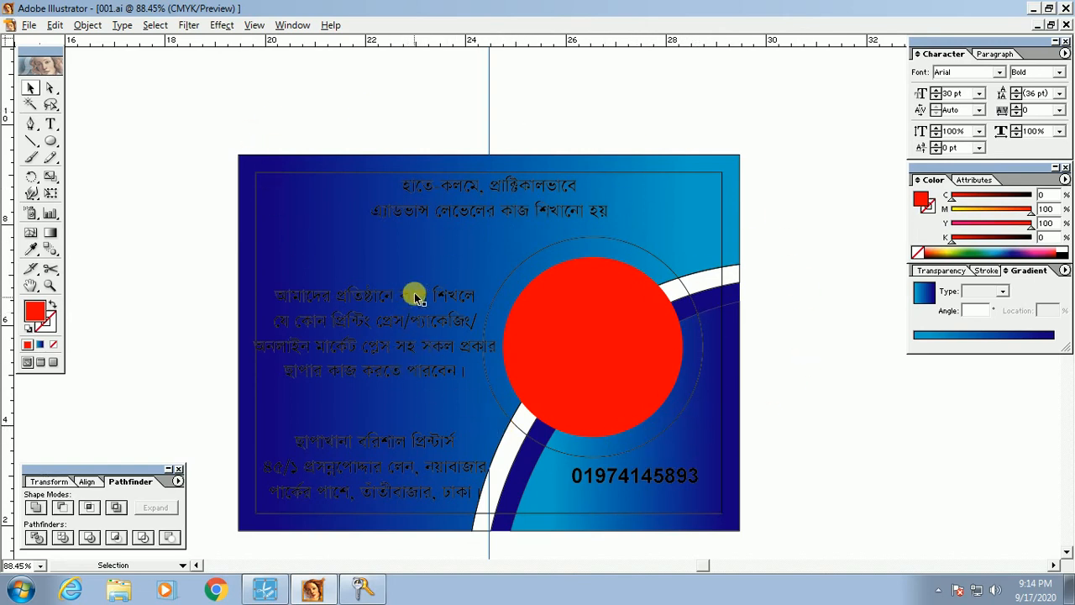
Step: Swap the outer circle's stroke into its fill, tint it blue, and apply the blue linear gradient
left_click(681, 286)
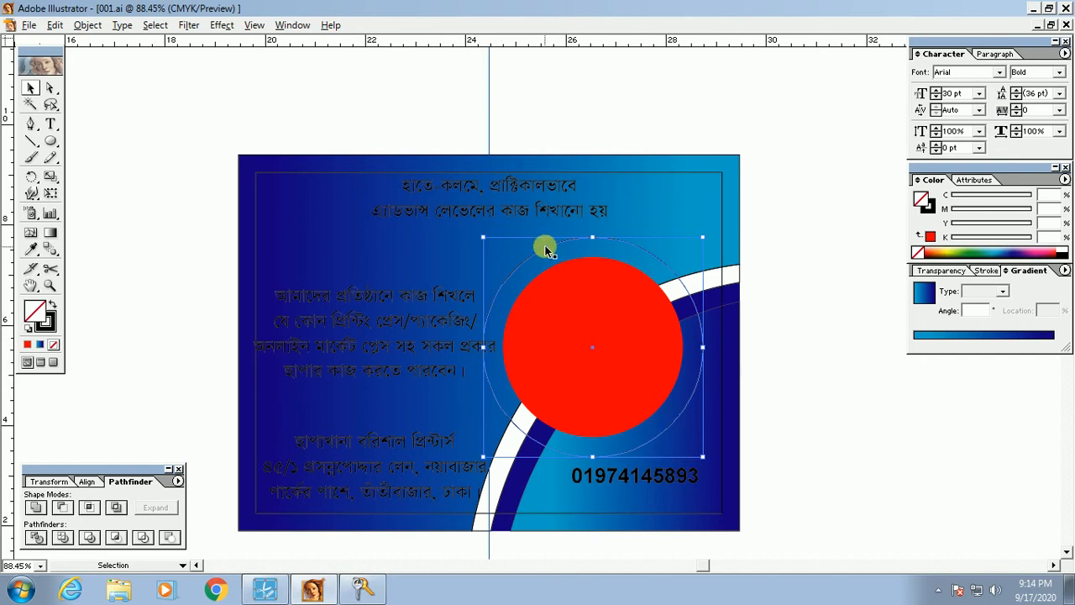
left_click(54, 305)
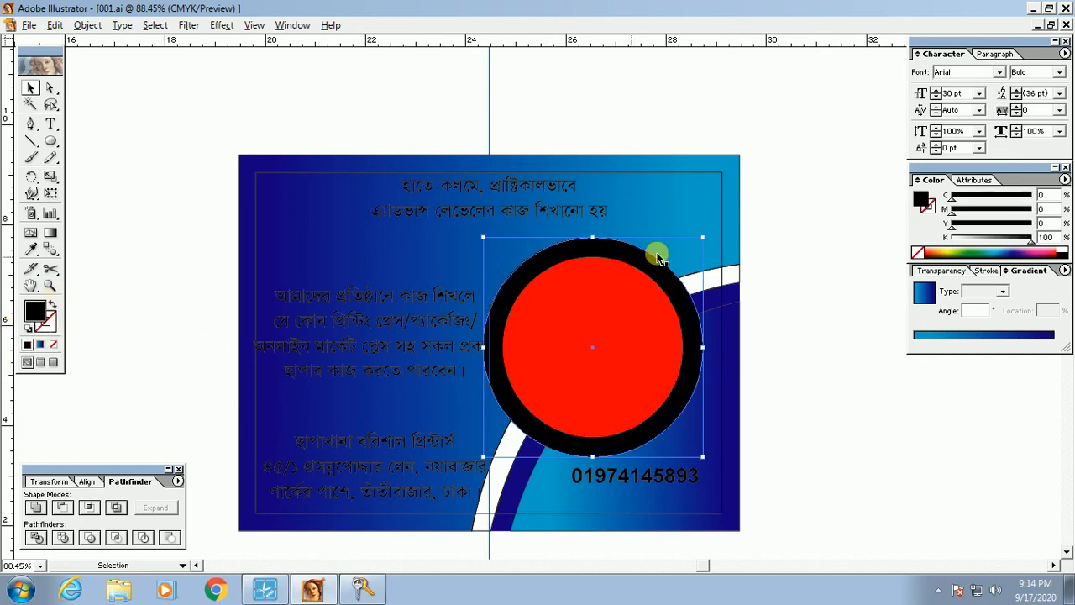
left_click(952, 238)
mouse_move(977, 226)
left_mouse_down()
mouse_move(950, 224)
mouse_move(972, 223)
mouse_move(964, 228)
left_mouse_up()
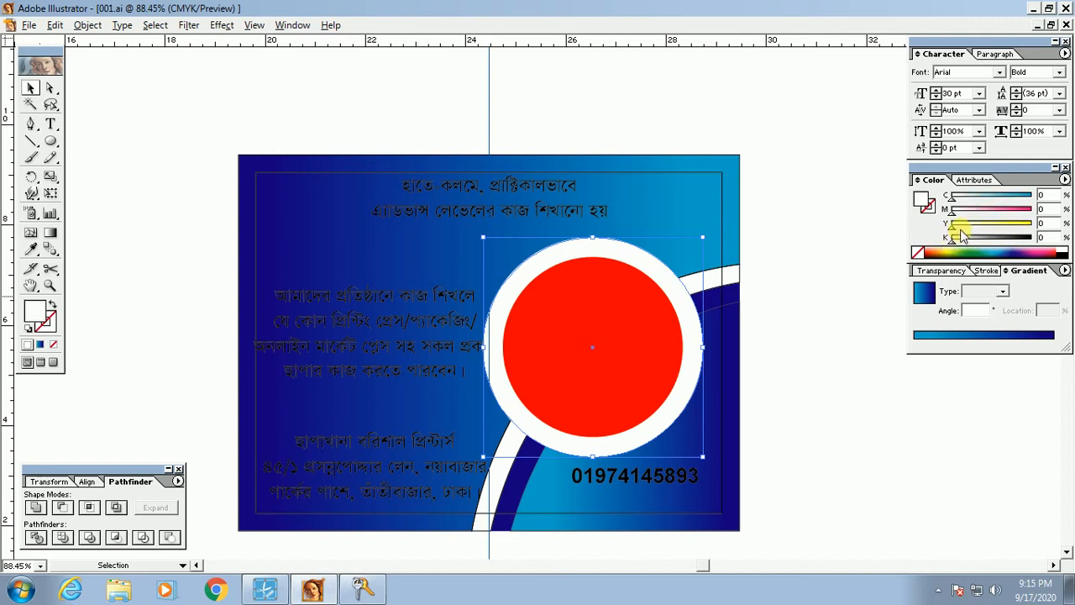
mouse_move(956, 197)
left_mouse_down()
mouse_move(1015, 196)
mouse_move(1005, 216)
mouse_move(1014, 238)
mouse_move(1032, 238)
mouse_move(954, 239)
mouse_move(952, 210)
left_mouse_up()
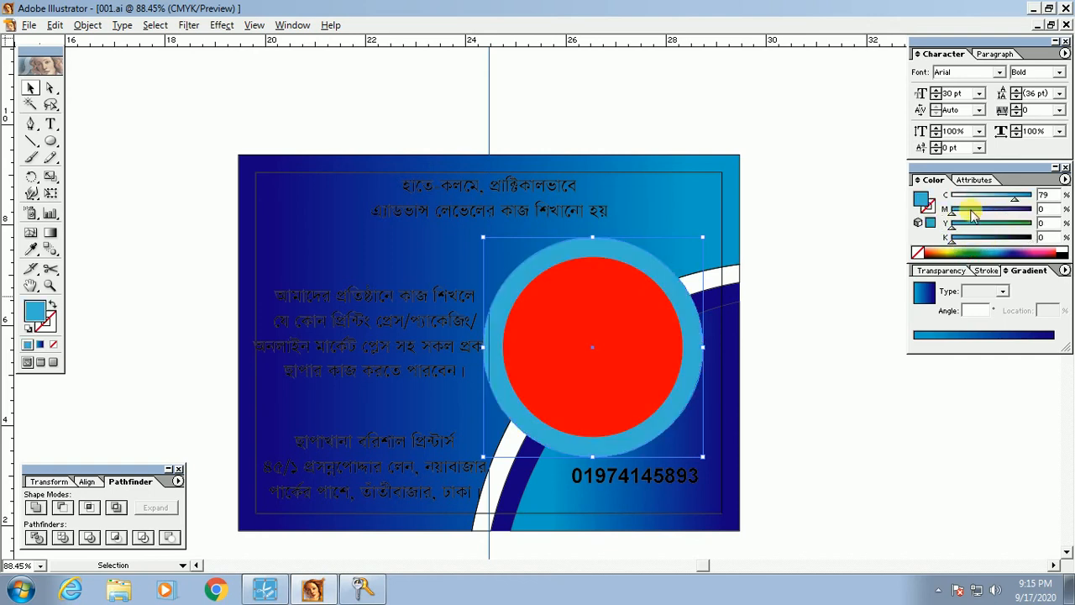
left_click_drag(1015, 198, 949, 205)
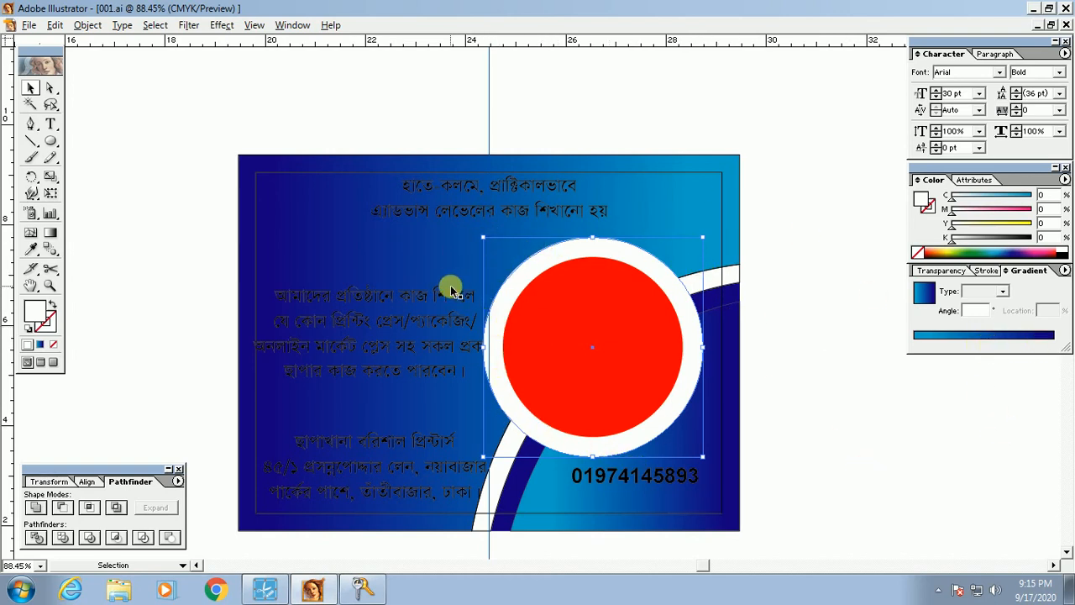
left_click(993, 336)
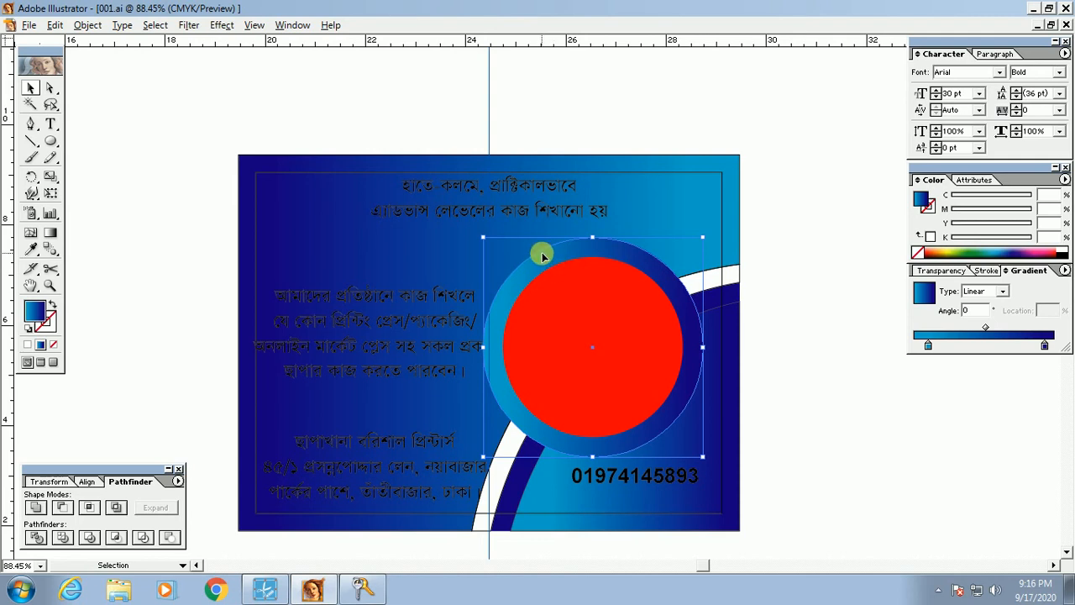
Step: Set the ring gradient's right stop to cyan (C100 M0) and its left stop to white
left_click(1045, 348)
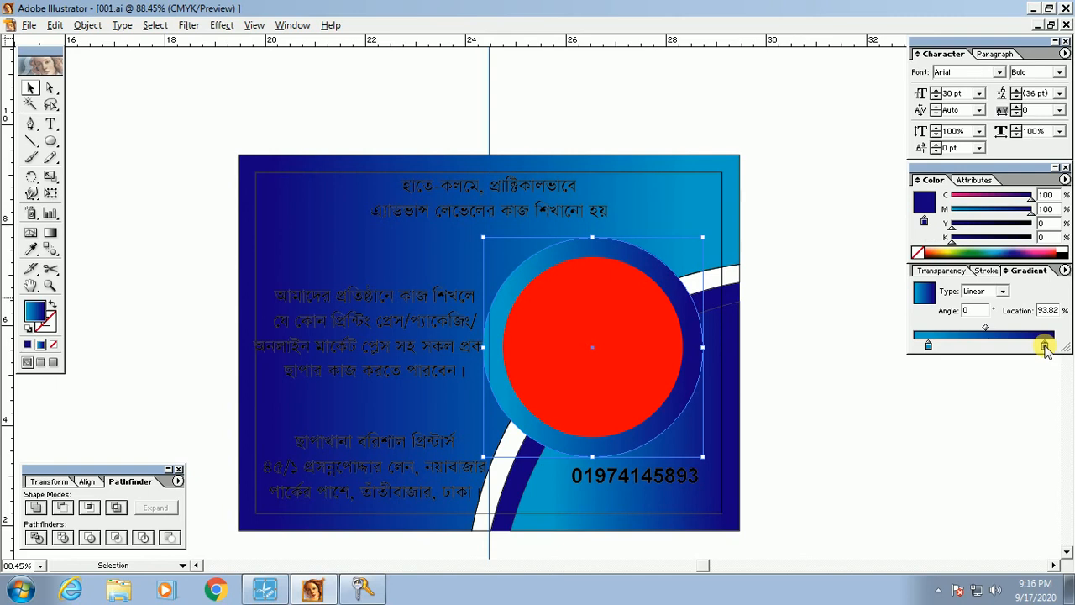
left_click(1046, 348)
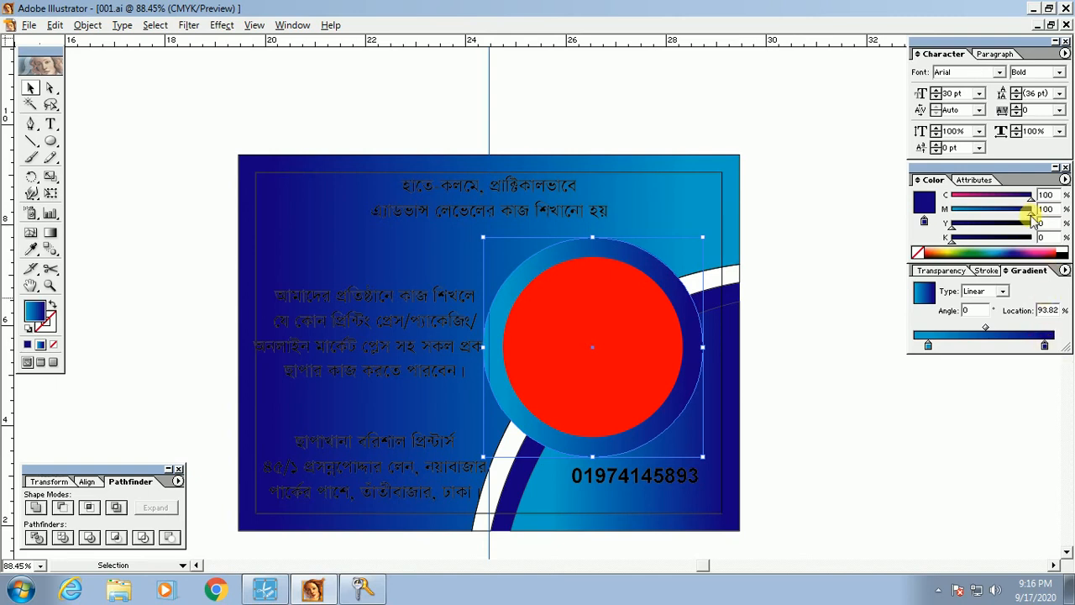
left_click(517, 303)
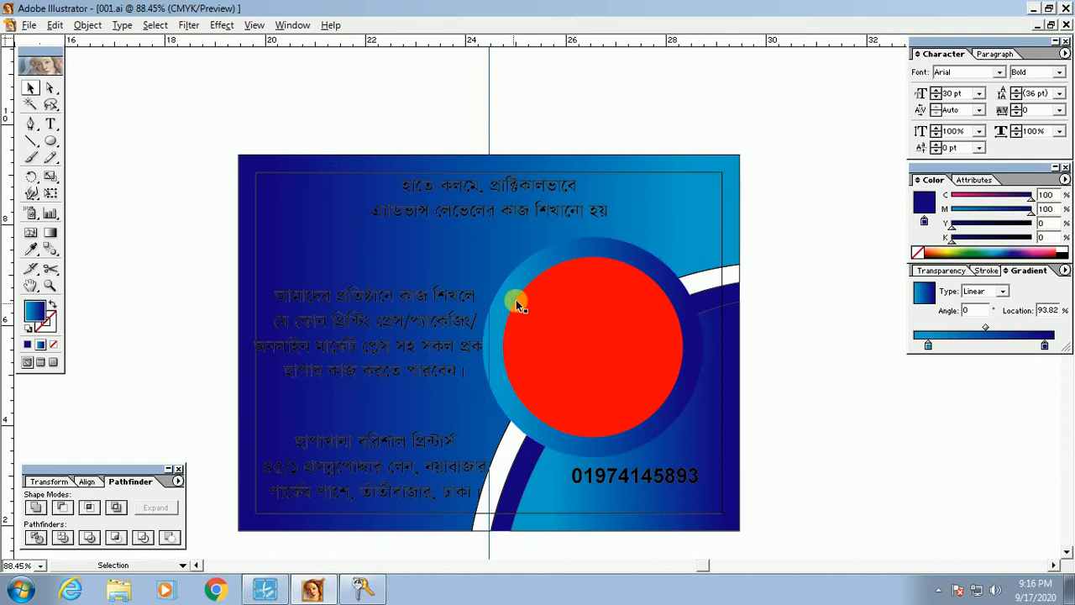
left_click(527, 263)
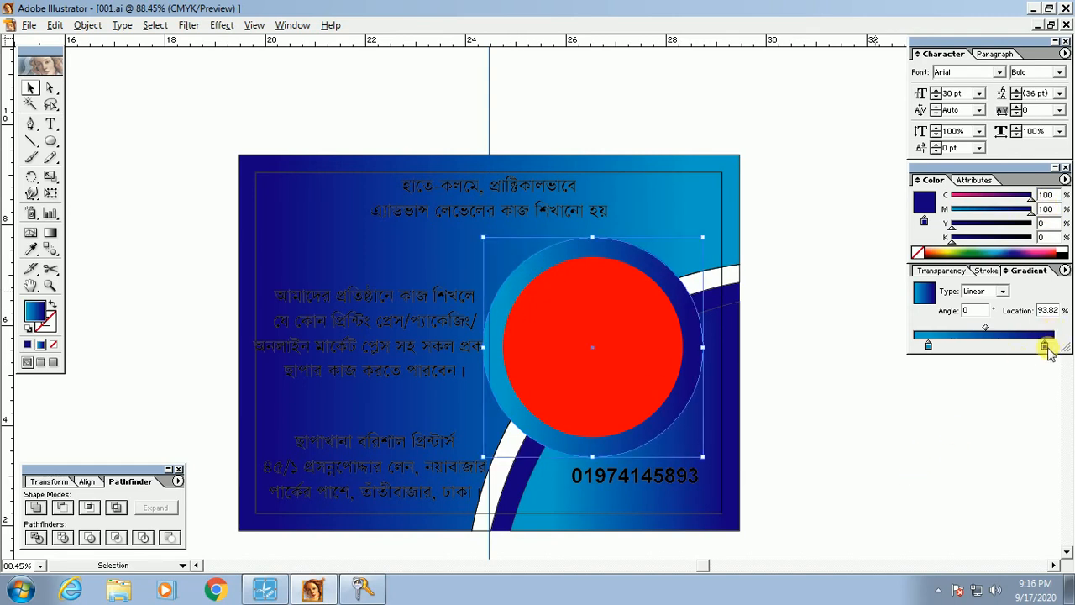
left_click(1029, 196)
left_click(1045, 346)
left_click(1042, 222)
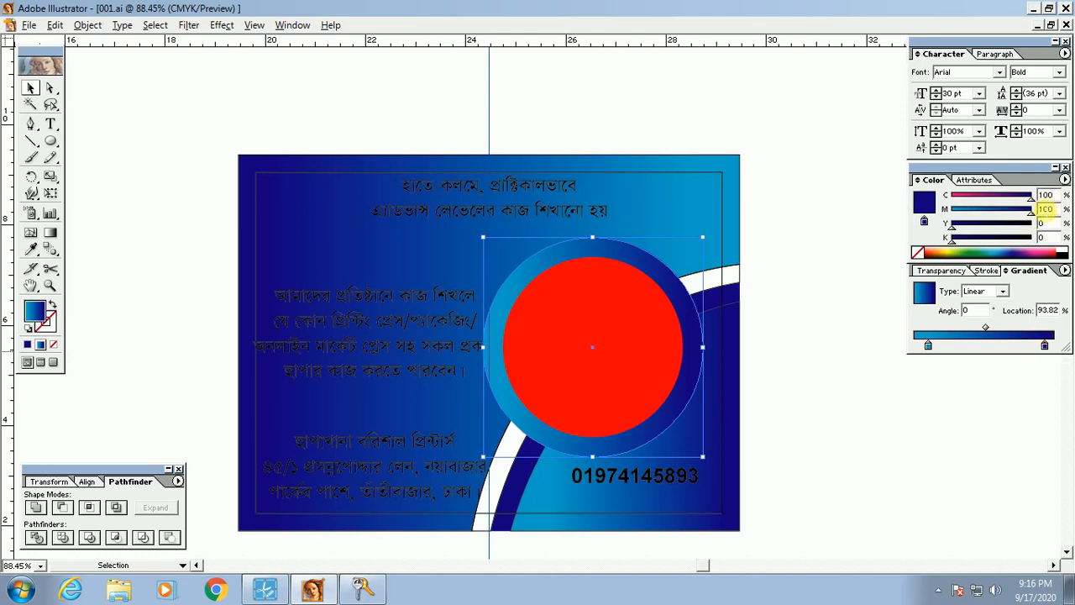
left_click(1045, 346)
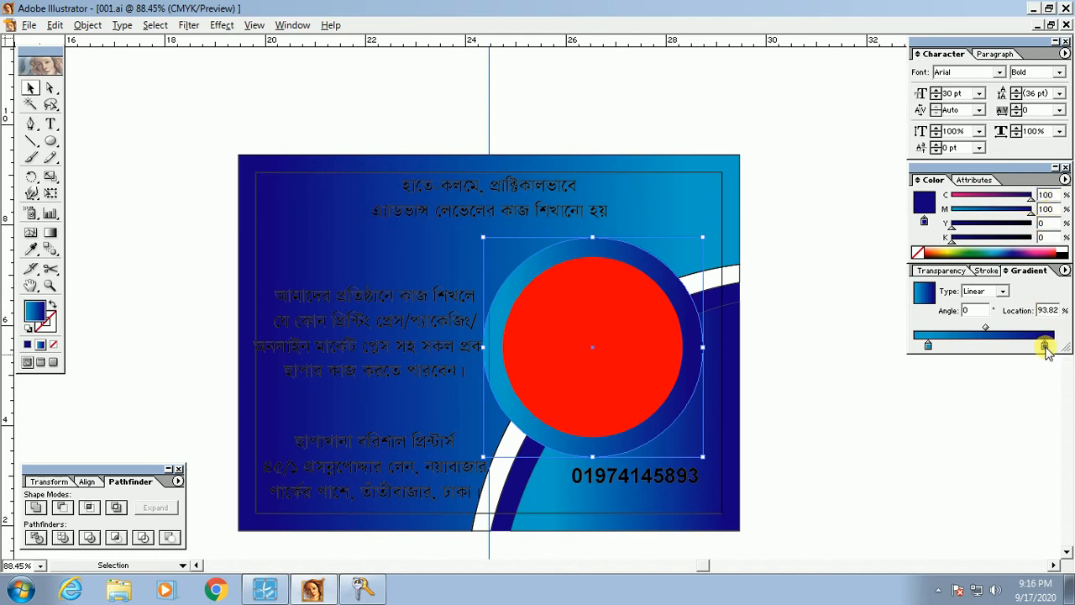
left_click_drag(1030, 212, 895, 220)
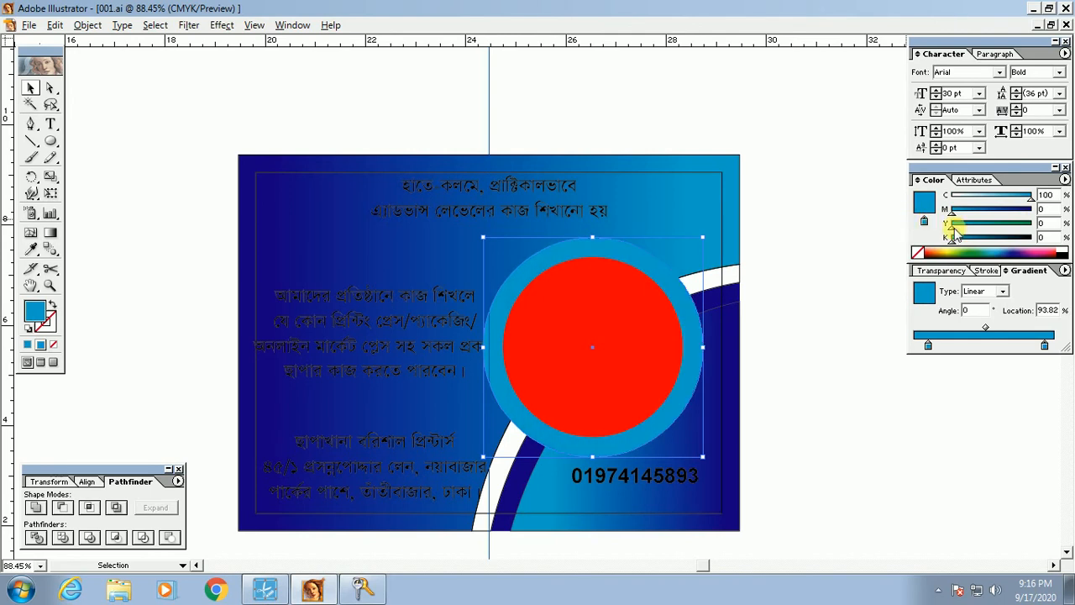
left_click(623, 261)
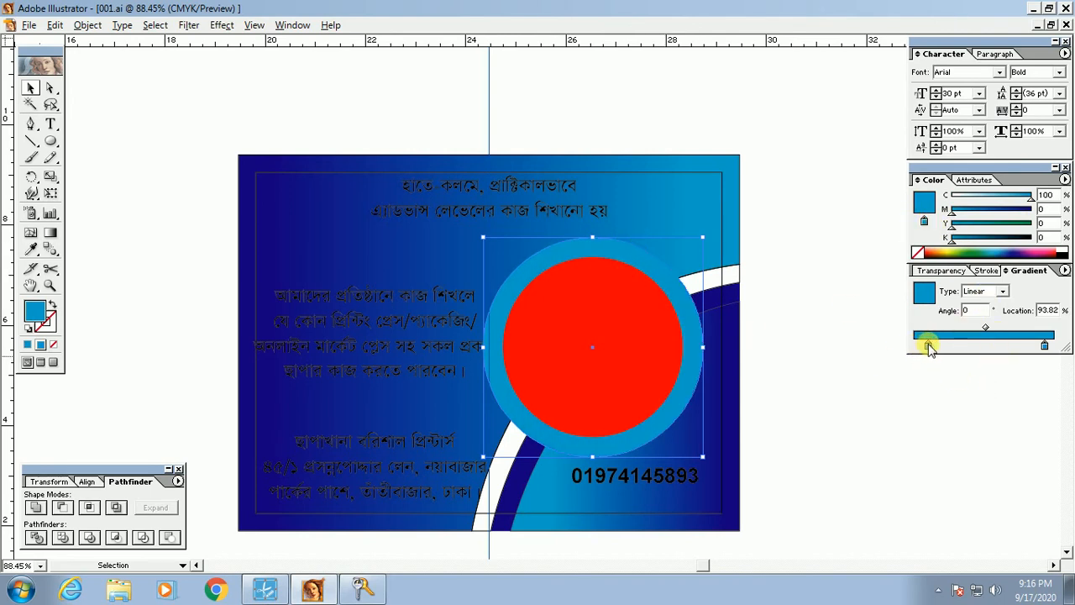
left_click(1064, 251)
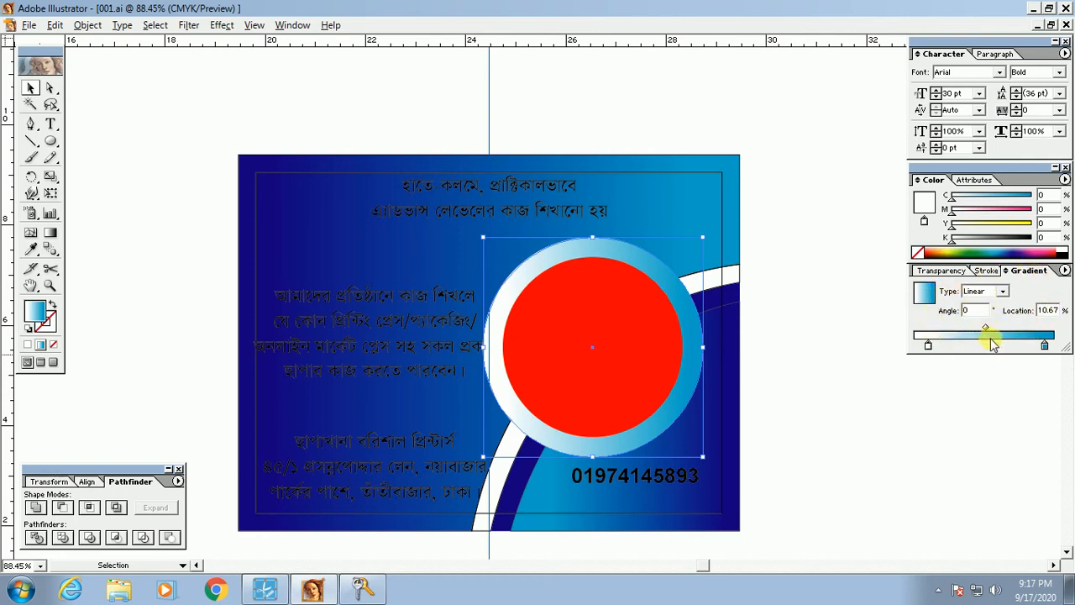
Step: Change the ring's gradient type from Linear to Radial
left_click(1004, 292)
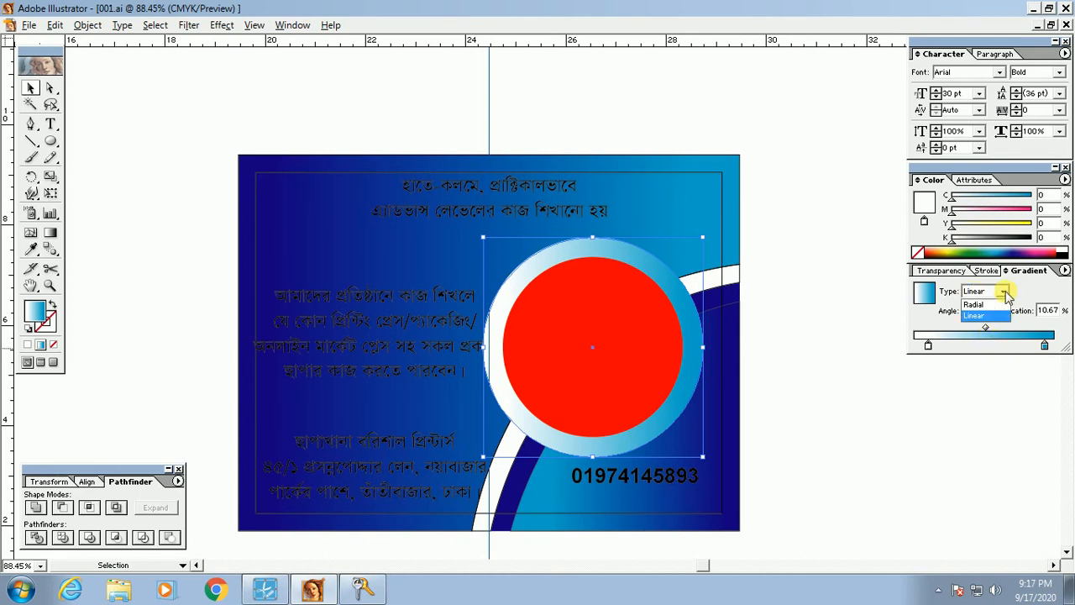
left_click(1005, 293)
left_click(1006, 294)
left_click(1005, 293)
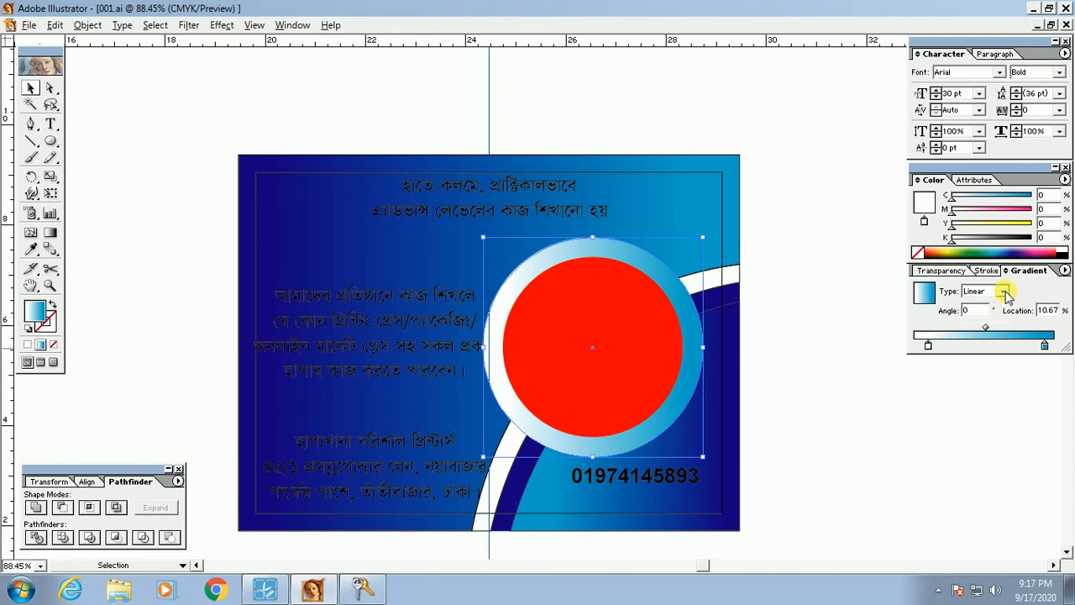
left_click(1005, 293)
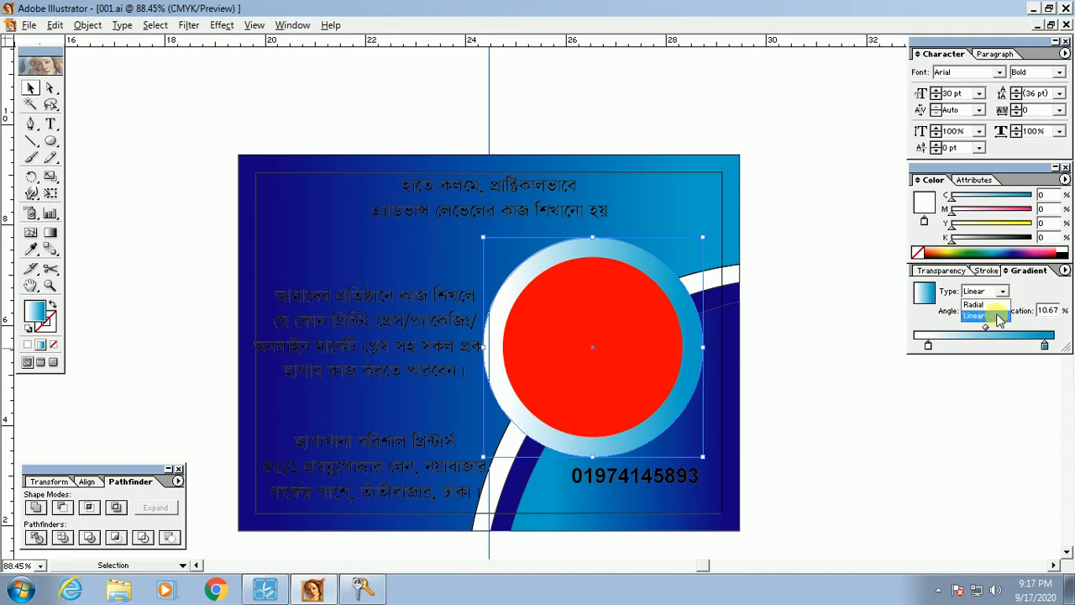
left_click(994, 316)
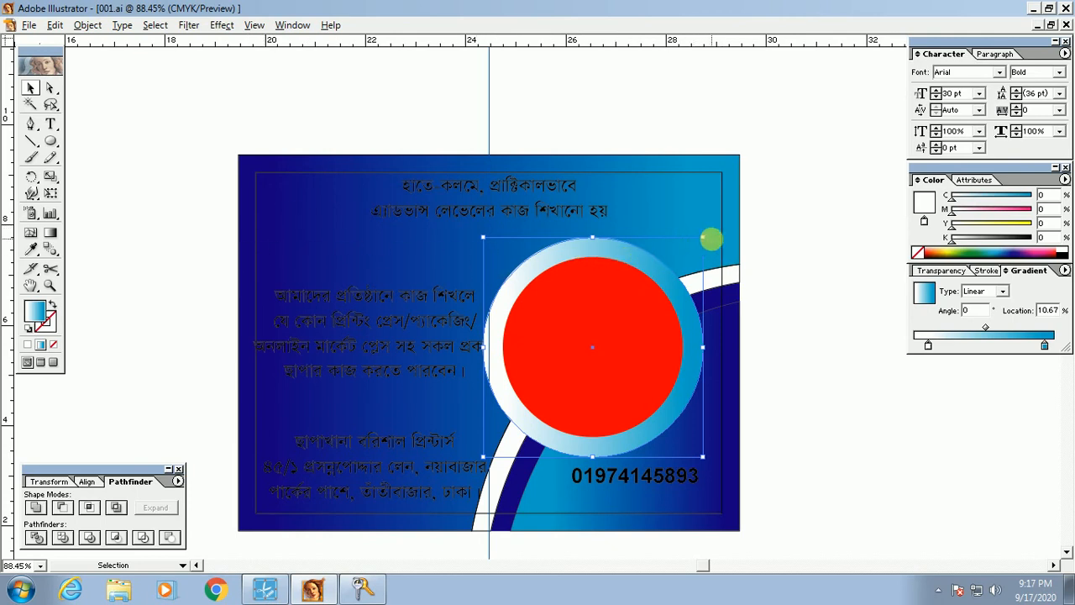
left_click(1005, 292)
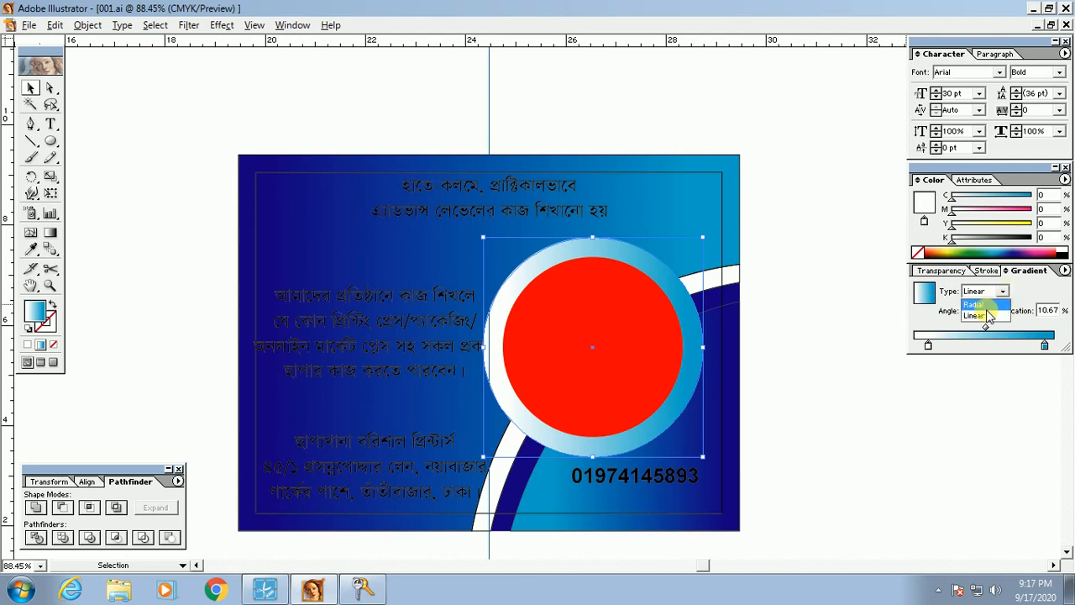
left_click(979, 304)
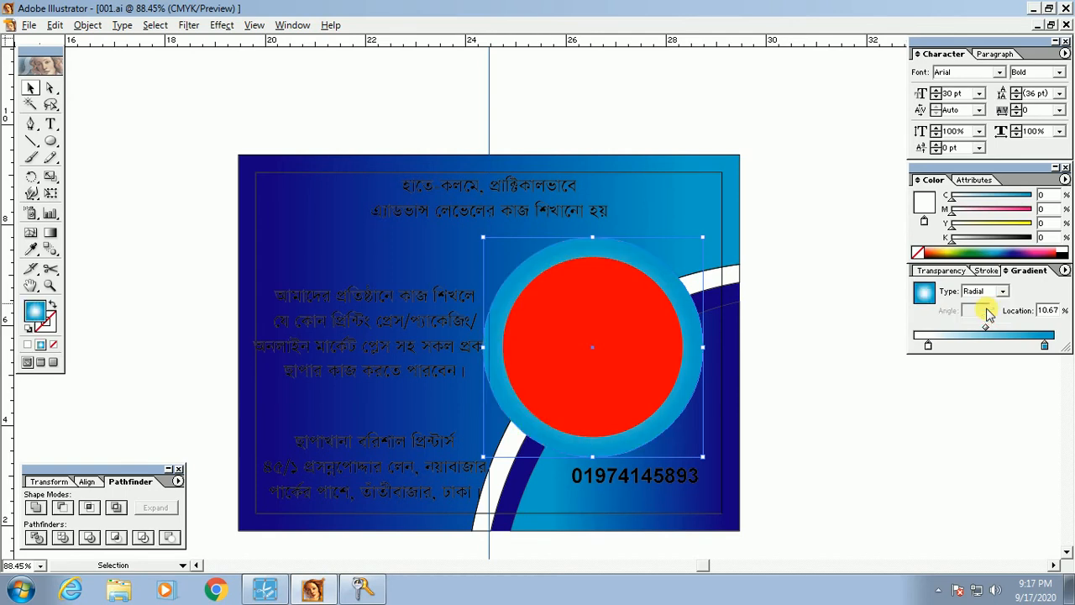
left_click(924, 461)
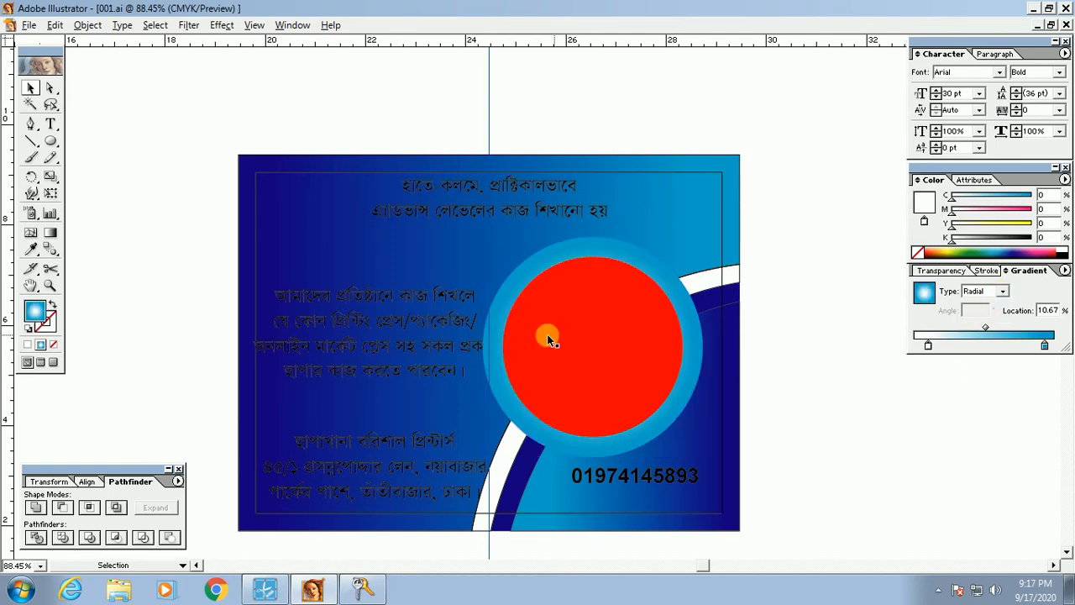
Step: Place a copy of the gradient circle beside the artboard, keeping its highlight centred
key("space")
left_click_drag(736, 385, 509, 385)
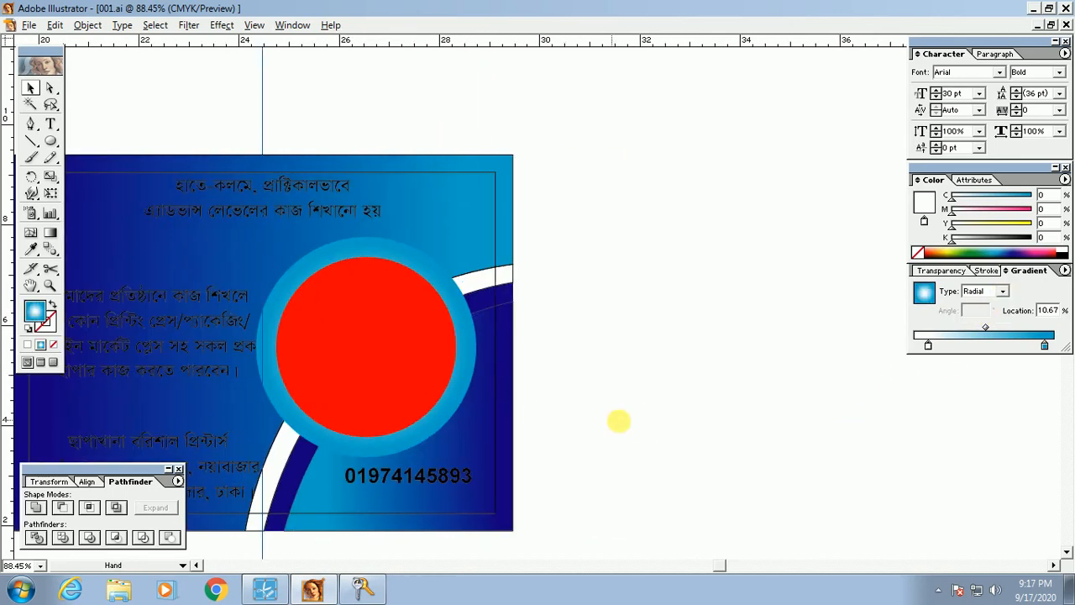
left_click_drag(452, 297, 777, 299)
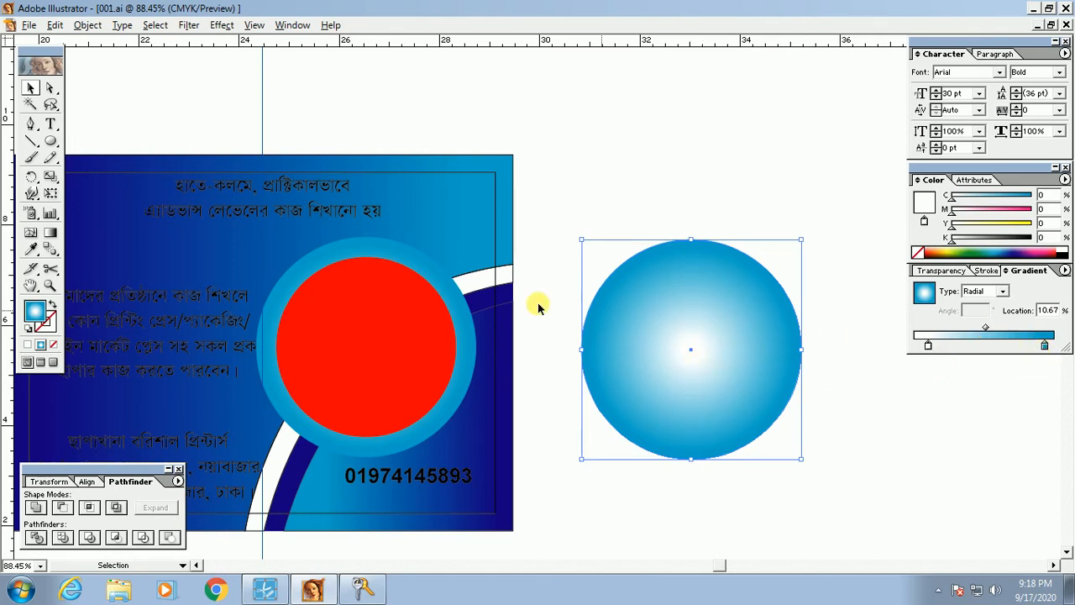
left_click(50, 232)
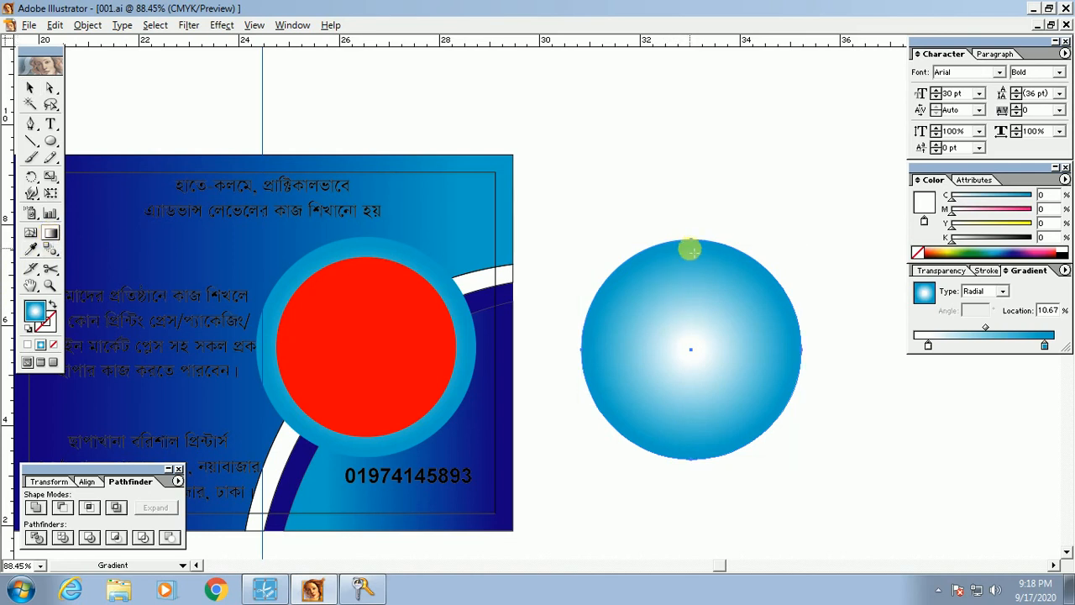
key("super")
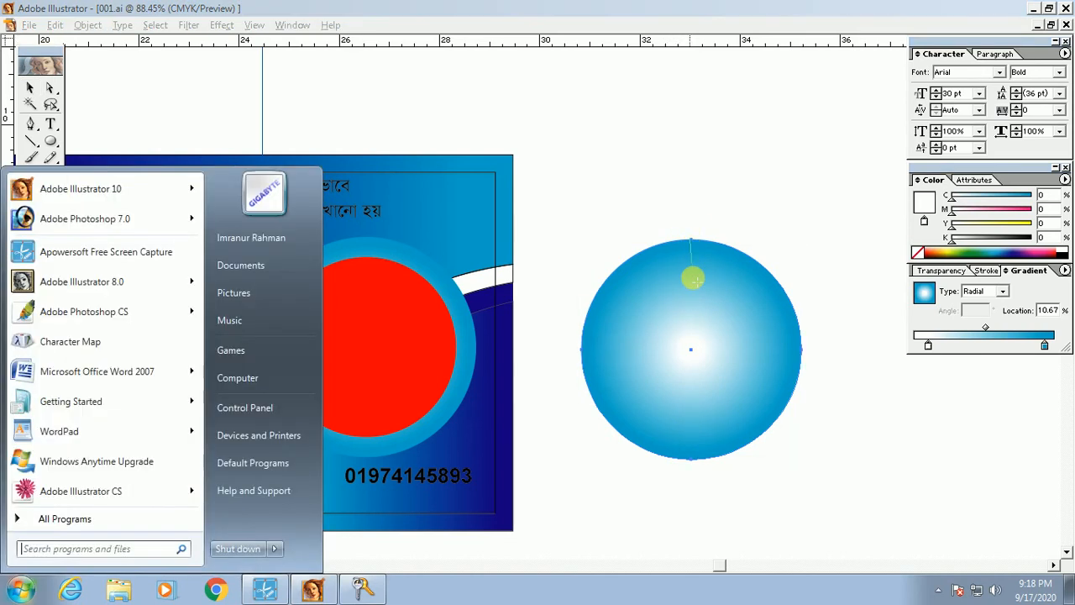
left_click_drag(697, 281, 691, 280)
left_click(655, 196, "ctrl")
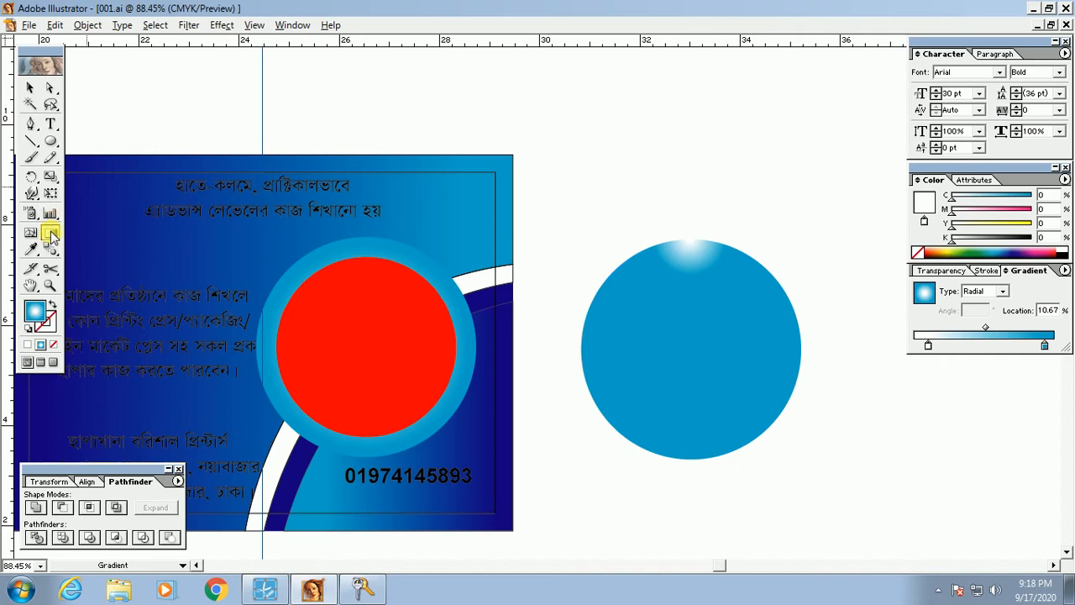
left_click(694, 244, "ctrl")
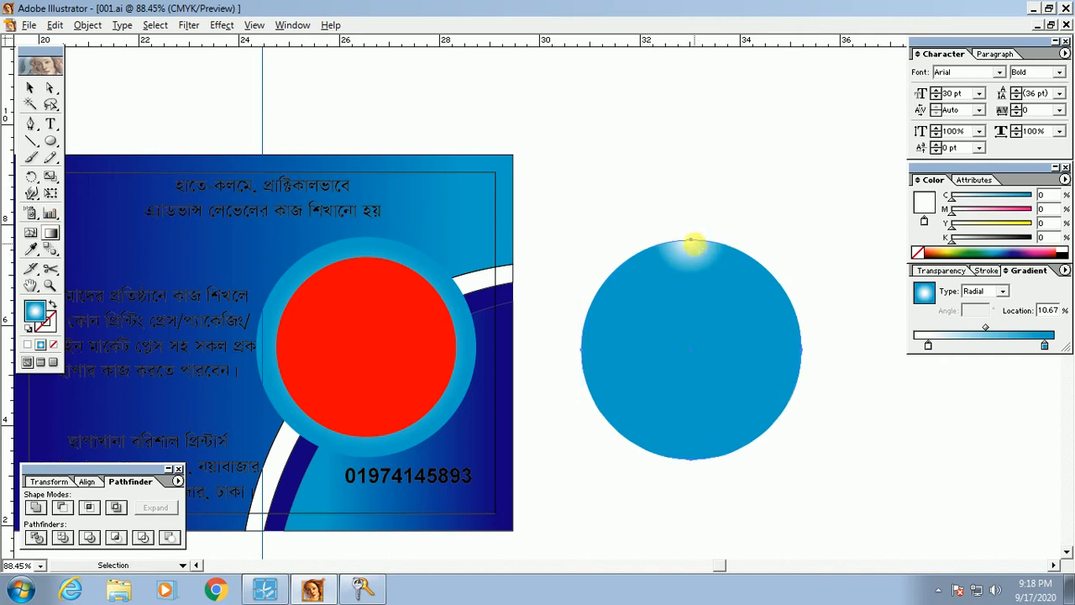
left_click_drag(691, 241, 714, 441)
key("ctrl+z")
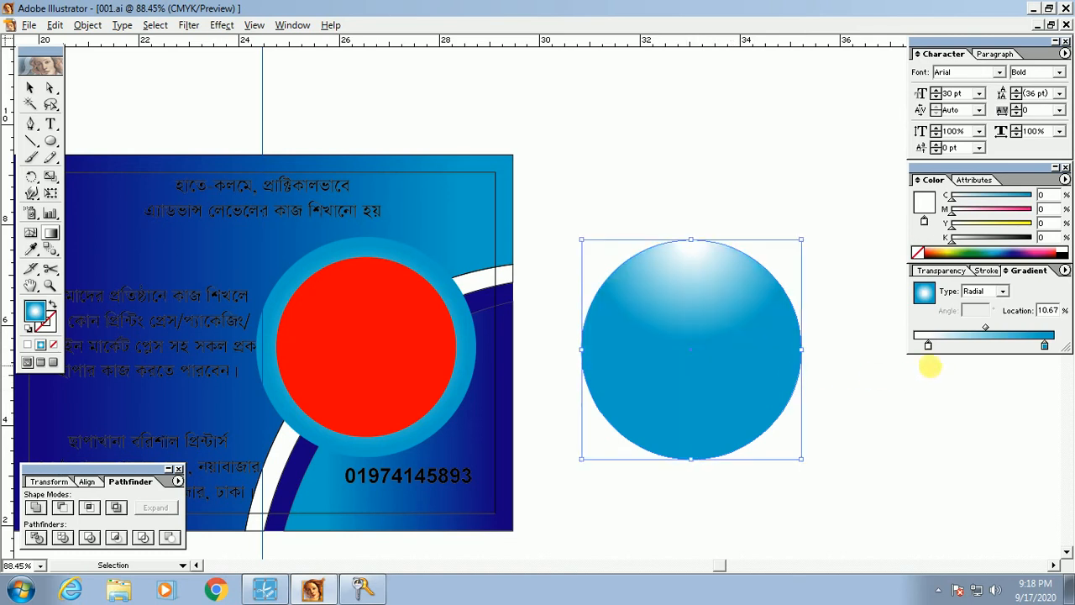
key("ctrl+z")
key("ctrl+shift+z")
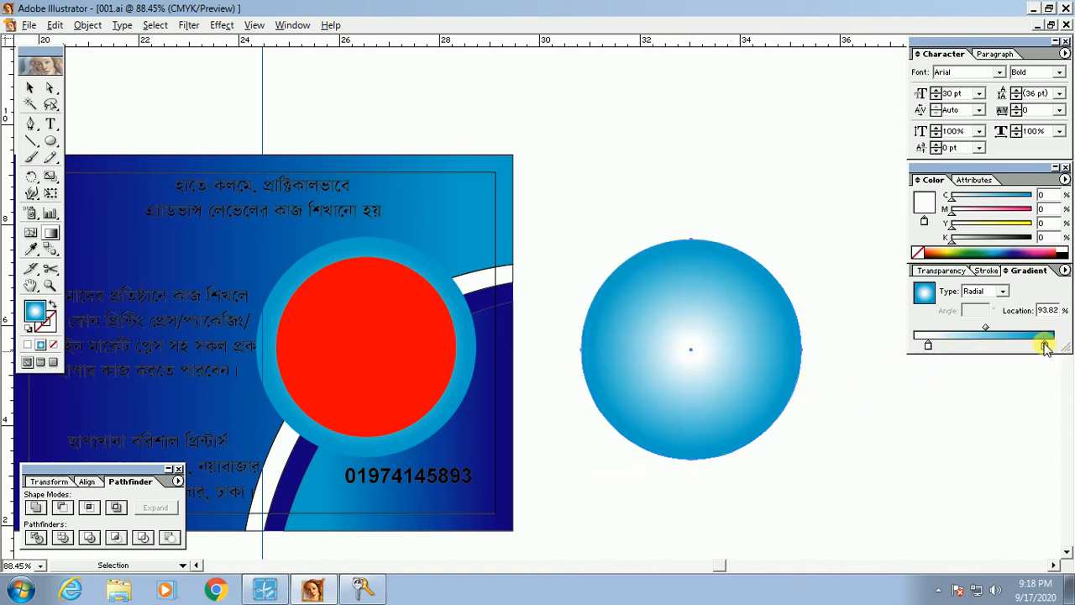
Step: Reverse the spare circle's gradient to a blue centre and try widening it
mouse_move(1046, 345)
left_mouse_down()
mouse_move(958, 346)
mouse_move(1050, 344)
left_mouse_up()
left_click(959, 345)
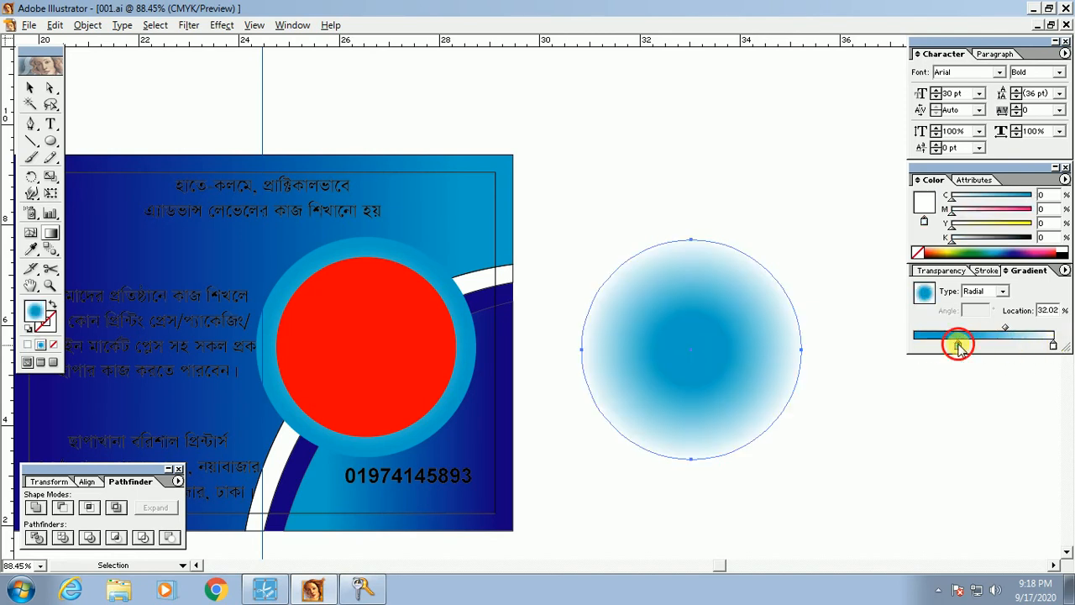
left_click_drag(959, 346, 914, 346)
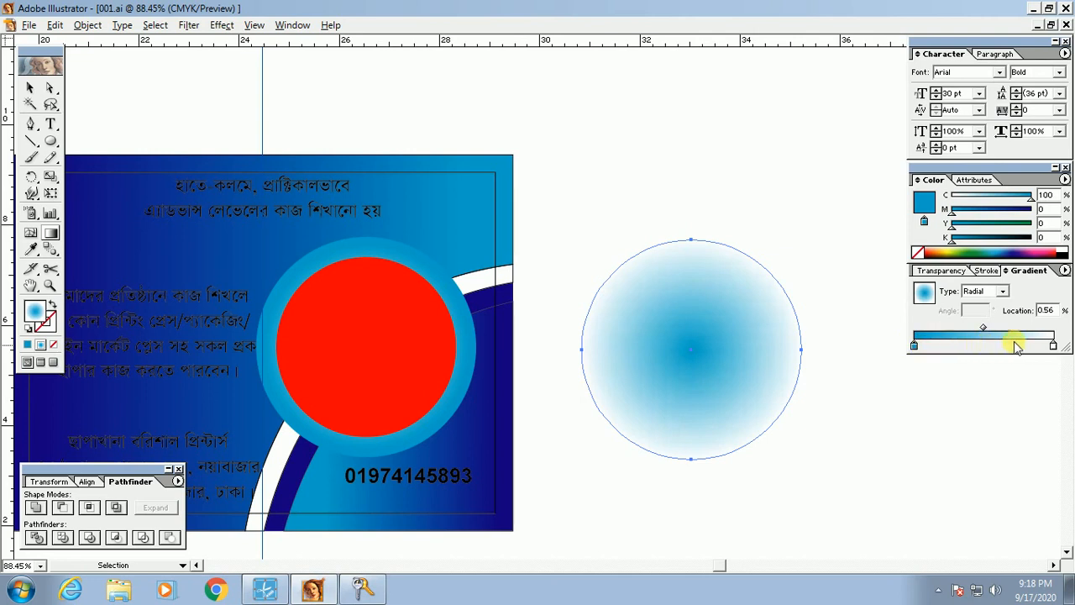
left_click_drag(1052, 345, 1033, 346)
left_click(915, 346)
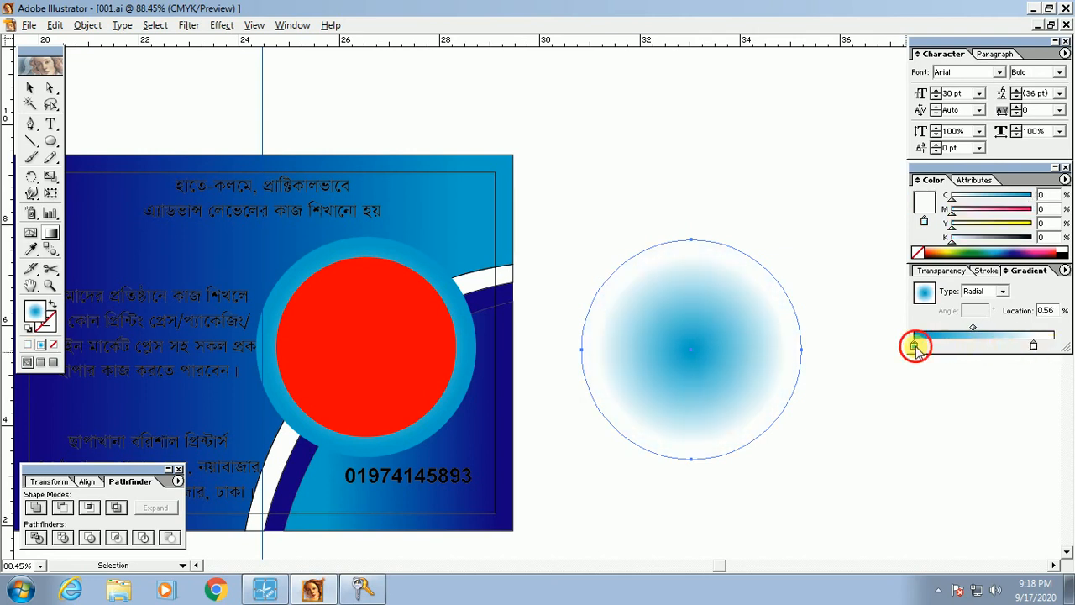
left_click_drag(916, 346, 970, 347)
key("ctrl+z")
key("ctrl+z")
key("ctrl+z")
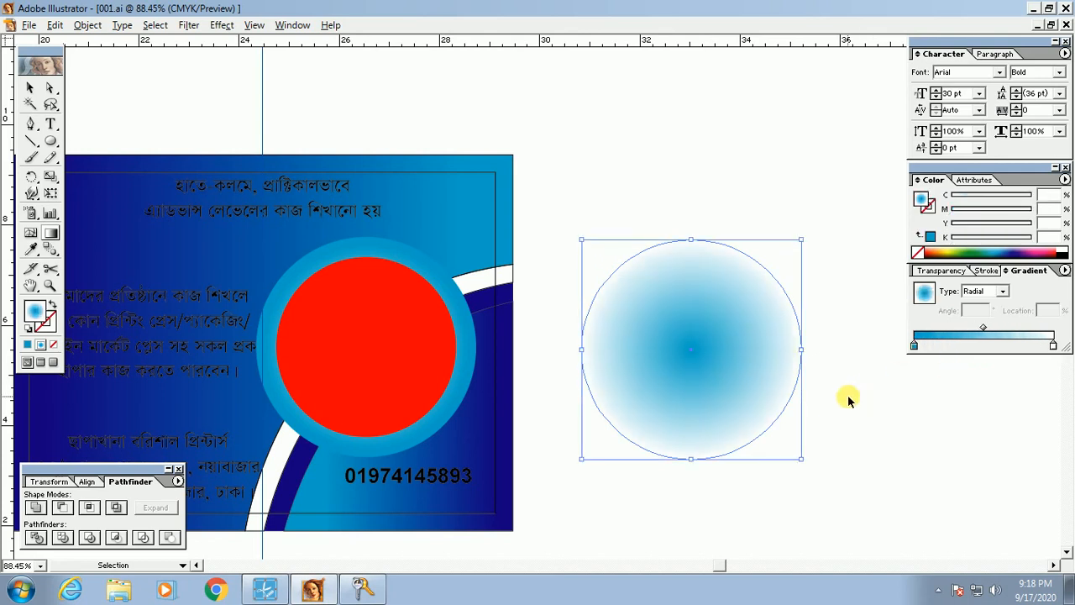
key("ctrl+z")
key("ctrl+z")
Step: Push the spare circle's white stop to the rim and enlarge its solid blue centre
left_click(874, 430)
left_click(697, 352)
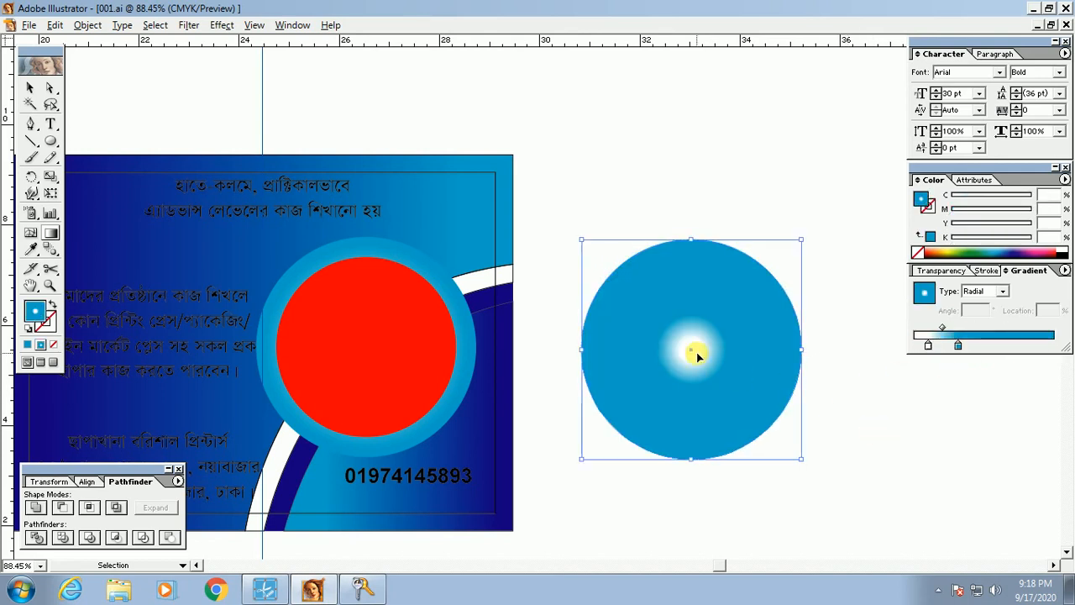
key("ctrl+z")
left_click(950, 419)
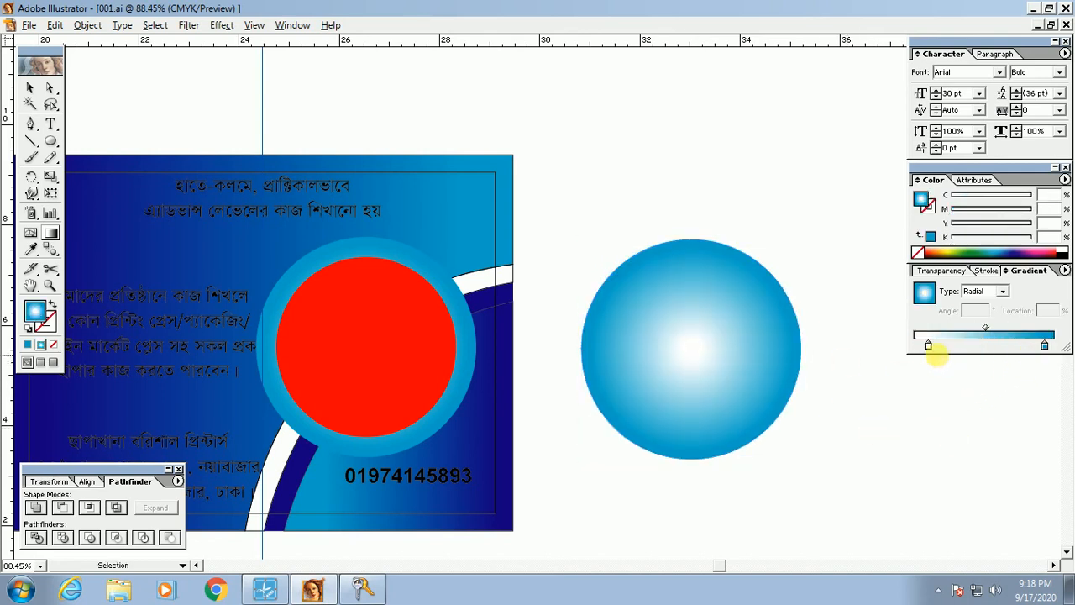
left_click(717, 331)
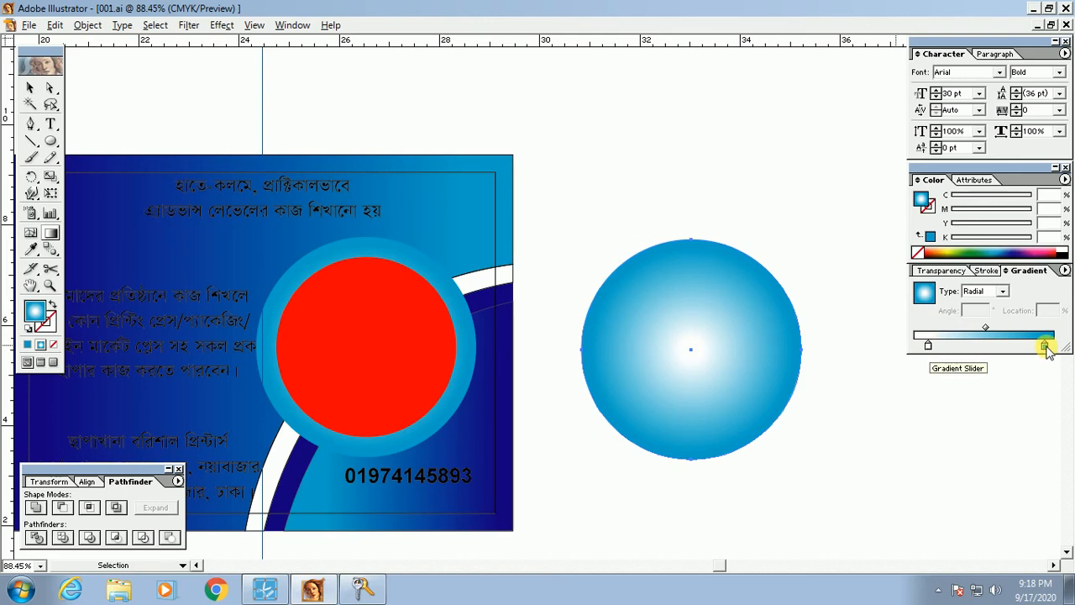
left_click_drag(928, 347, 901, 349)
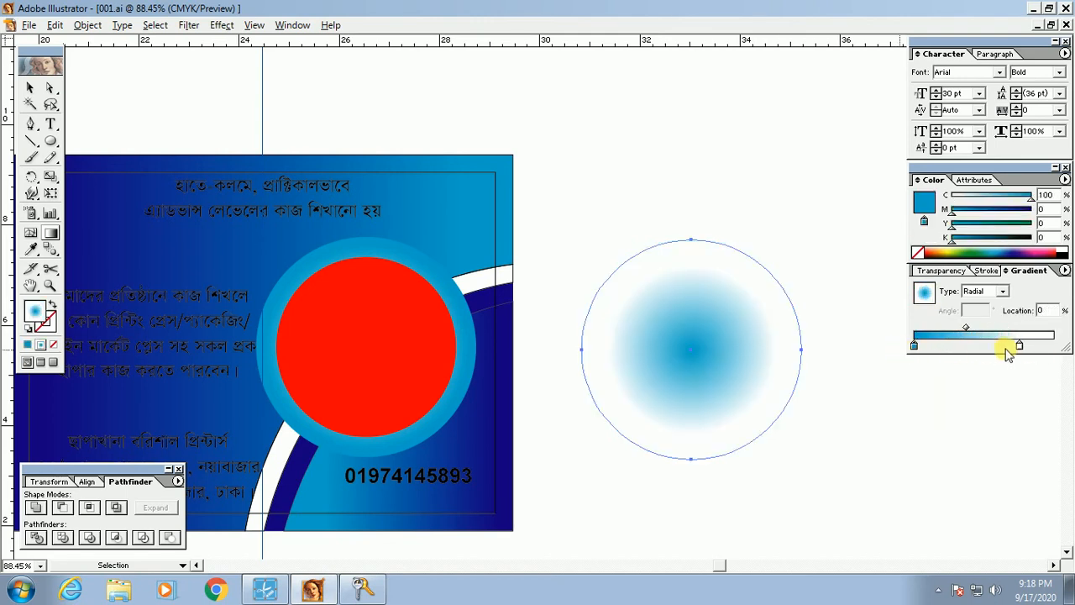
left_click_drag(1015, 346, 1054, 345)
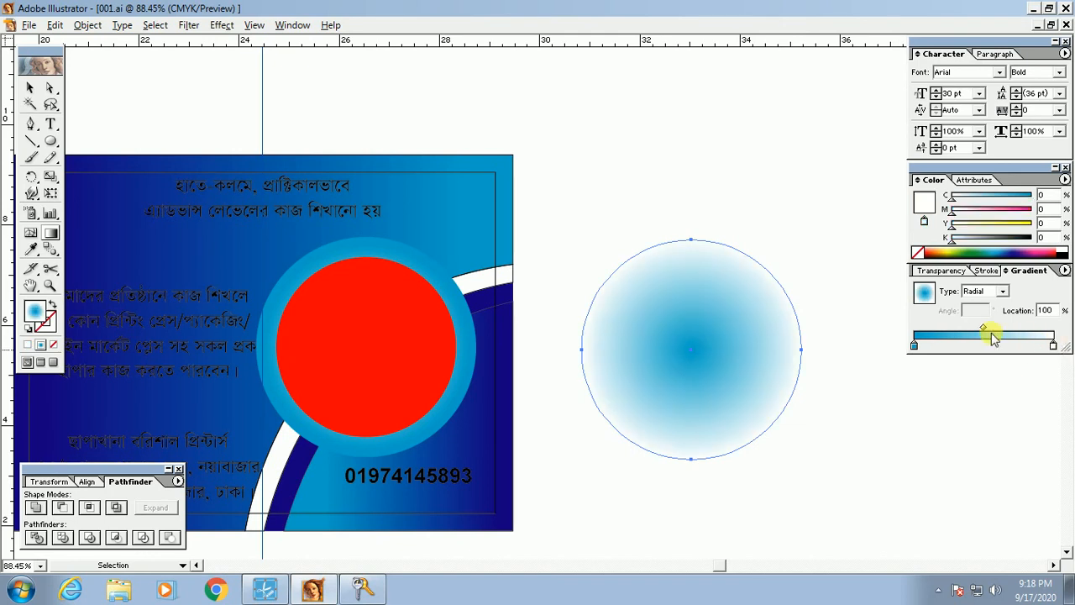
left_click_drag(914, 346, 1035, 351)
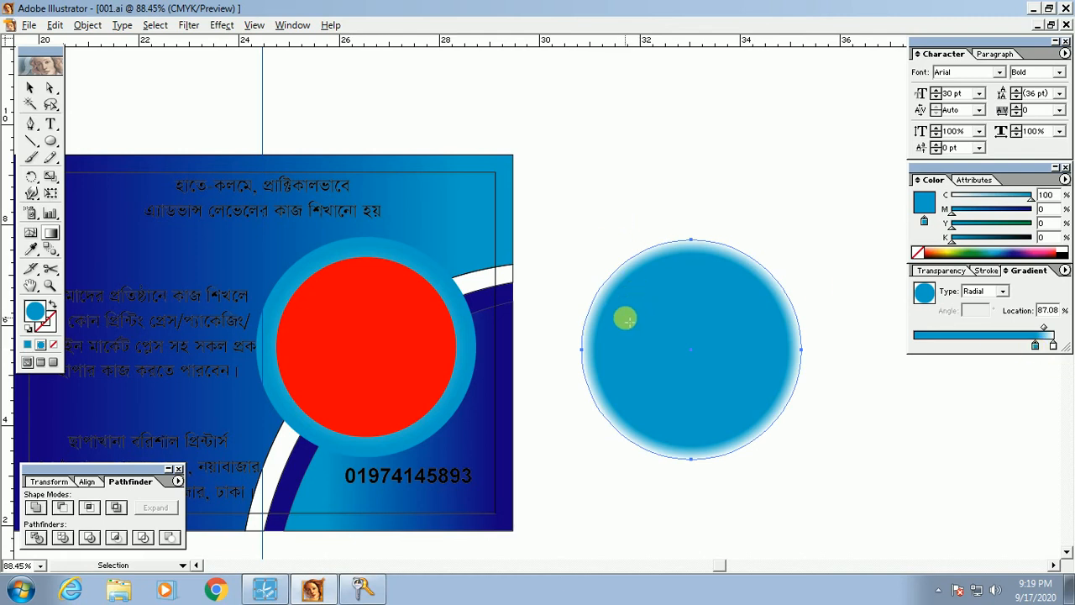
Step: Move the ring's white gradient stop outward so it fades from blue to white at the edge
left_click(479, 348)
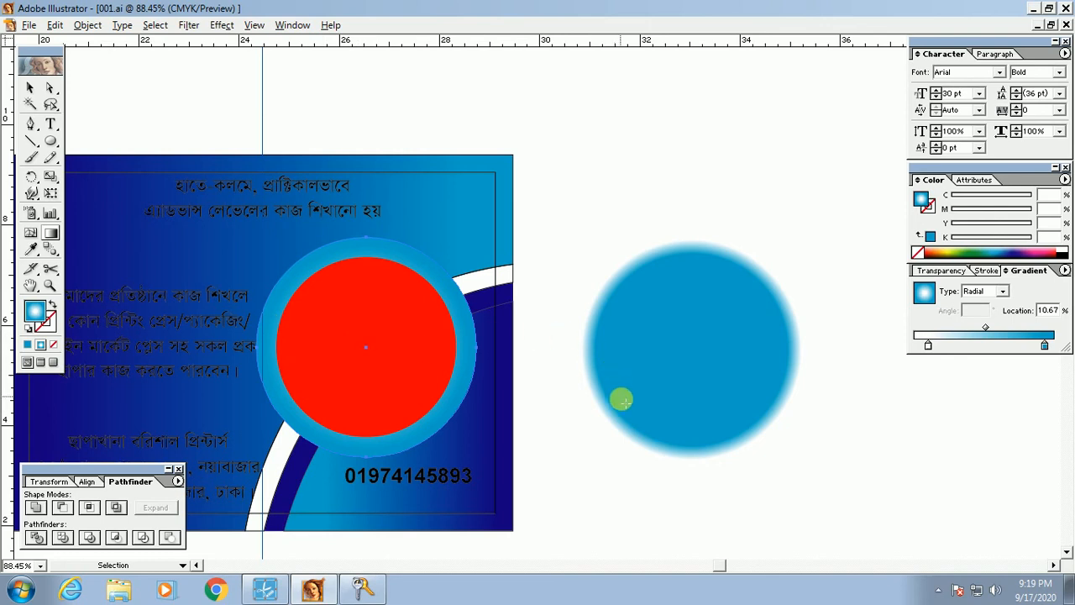
left_click(614, 491, "ctrl")
left_click(480, 339, "ctrl")
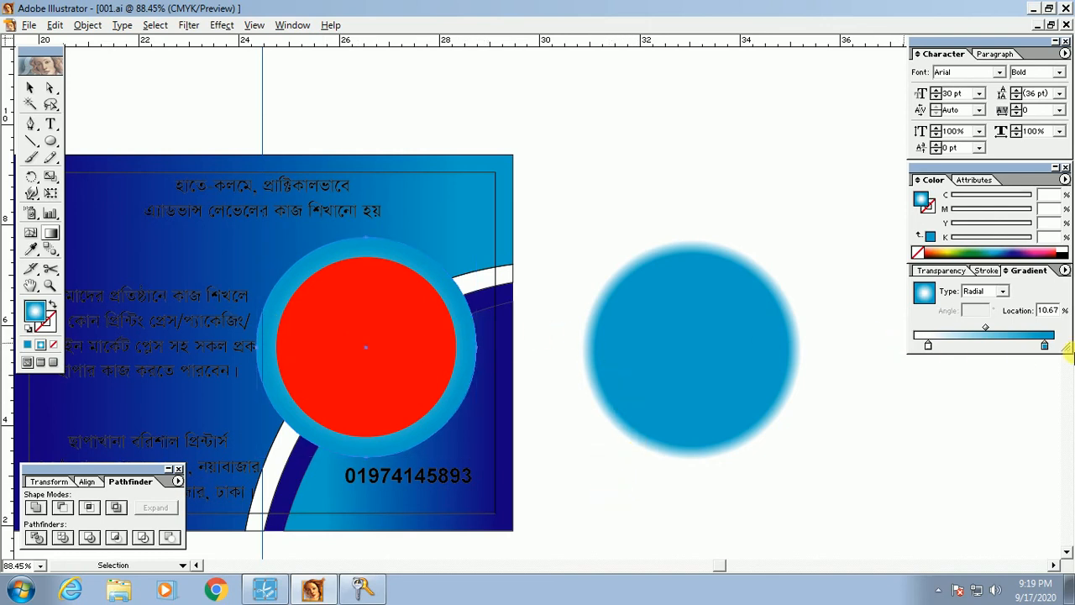
left_click(983, 335)
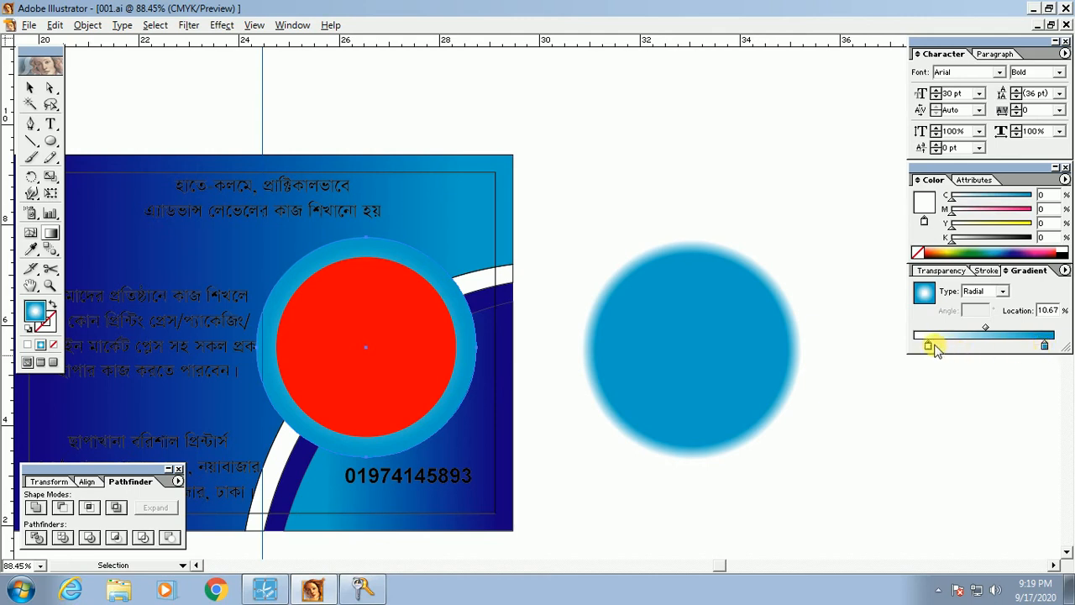
left_click_drag(929, 345, 1040, 349)
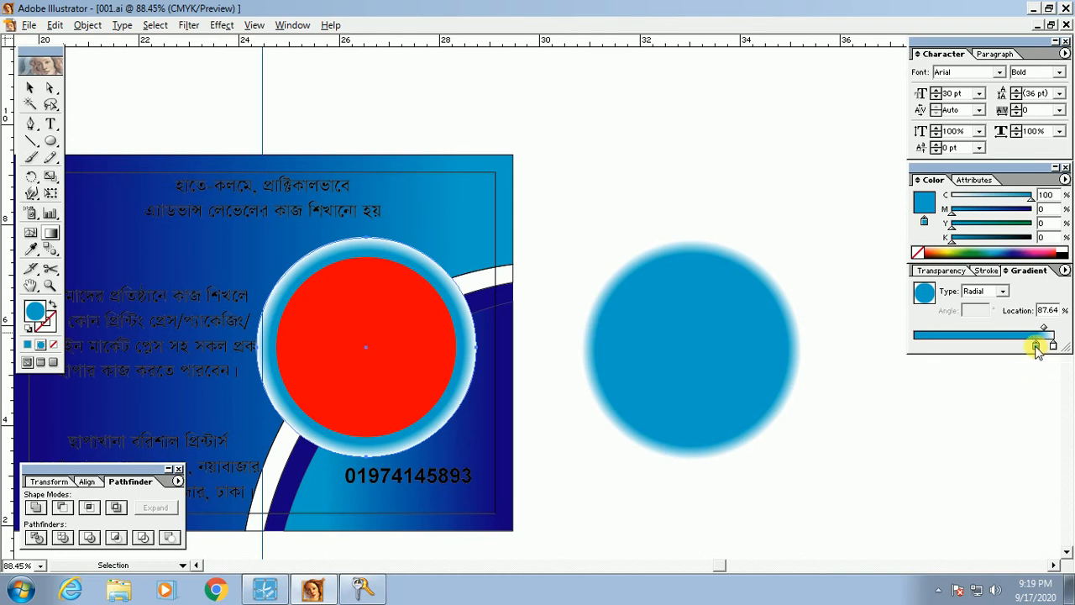
left_click_drag(1038, 352, 1035, 351)
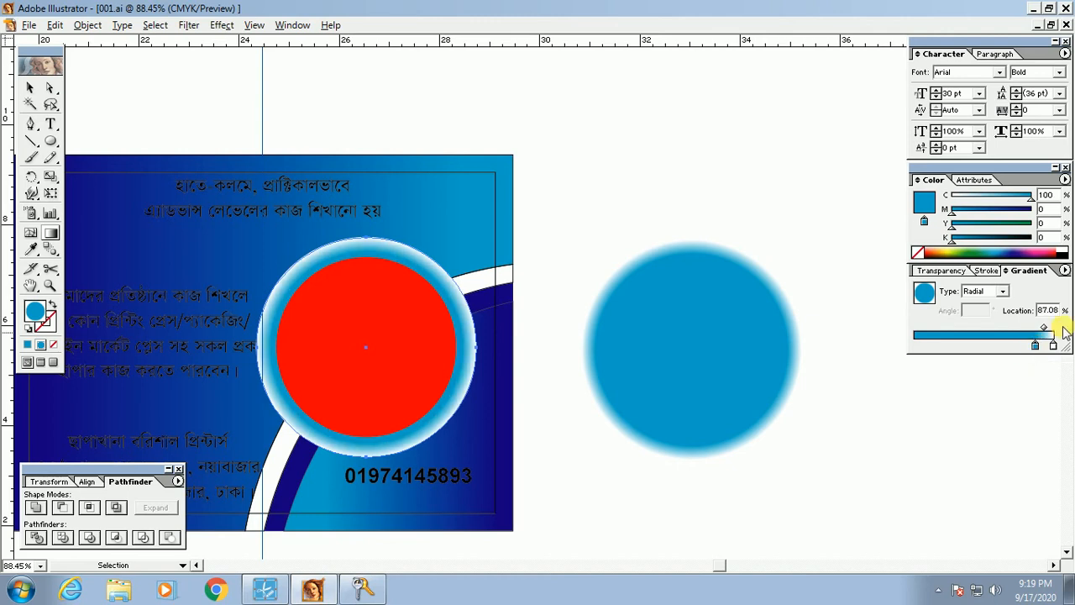
key("Tab")
left_click_drag(300, 199, 497, 383)
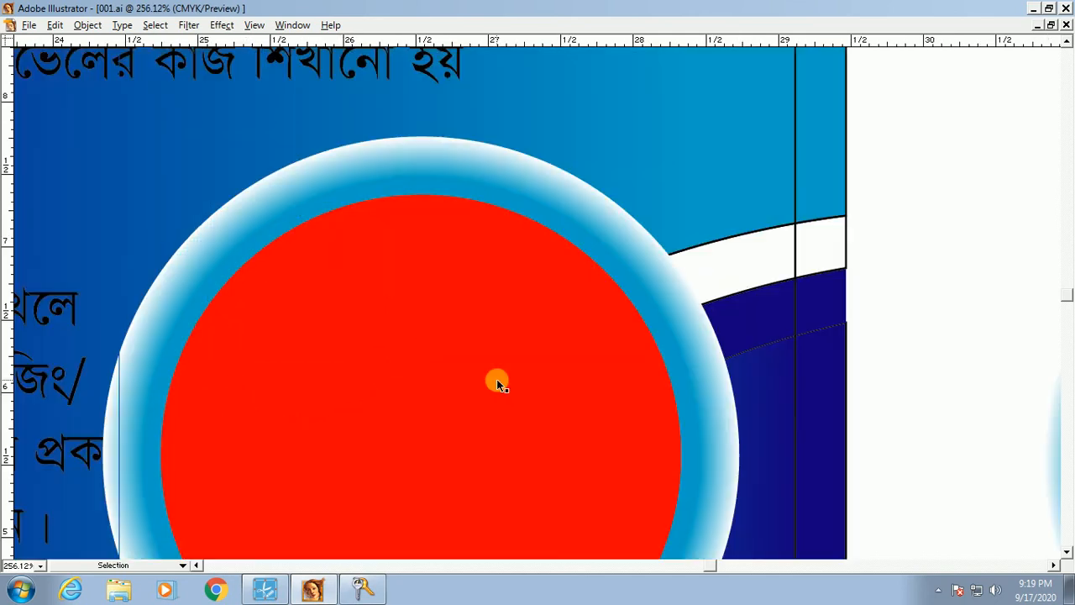
left_click_drag(120, 290, 251, 232)
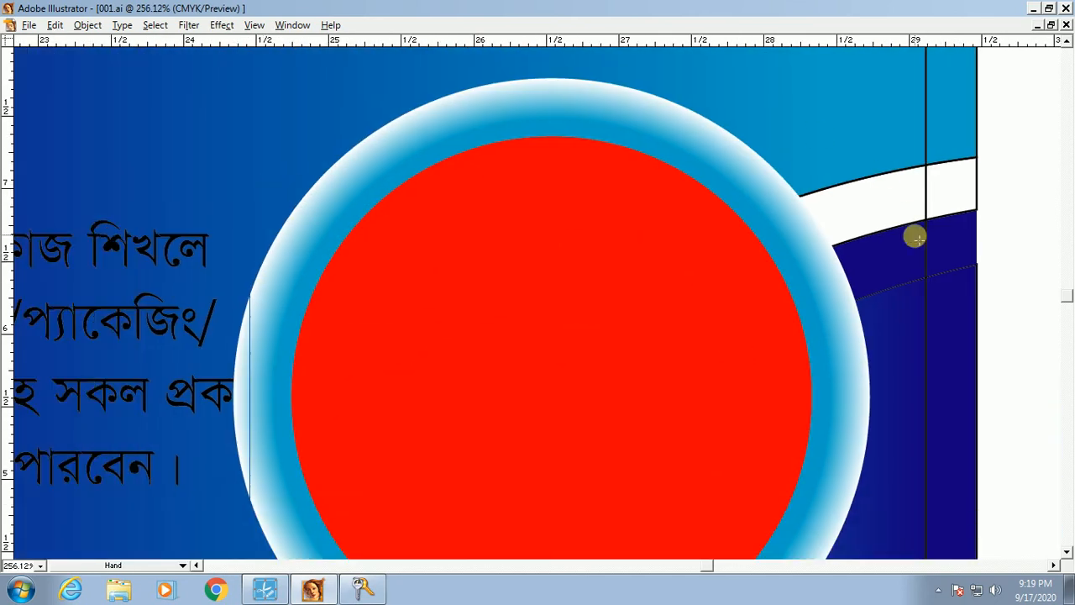
key("Tab")
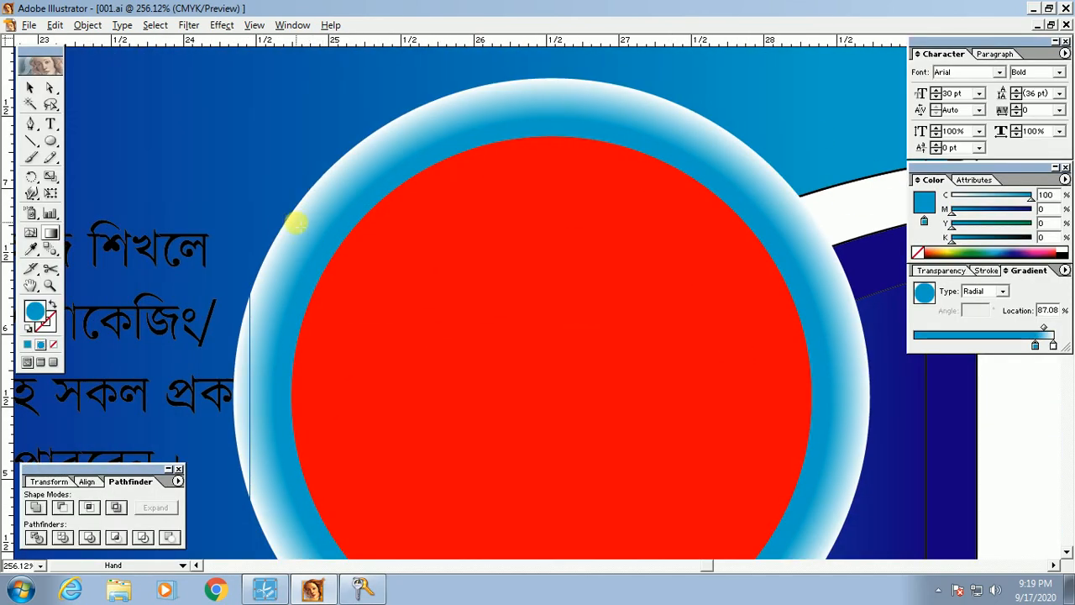
left_click(514, 298, "ctrl+alt")
left_click(561, 286, "ctrl+alt")
left_click(535, 346, "ctrl+alt")
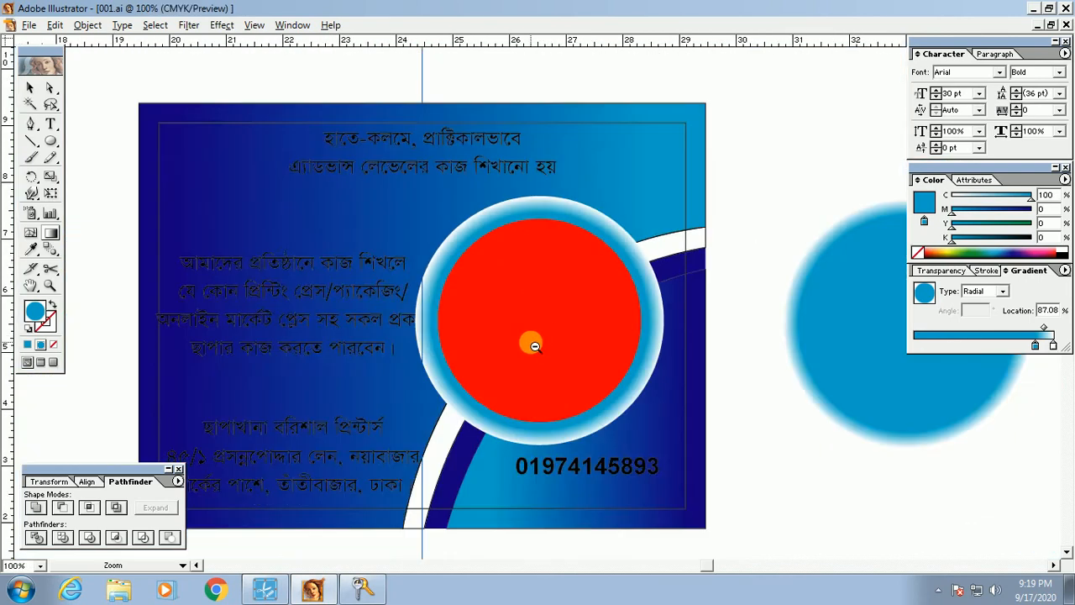
left_click(535, 346, "ctrl+alt")
left_click(28, 89)
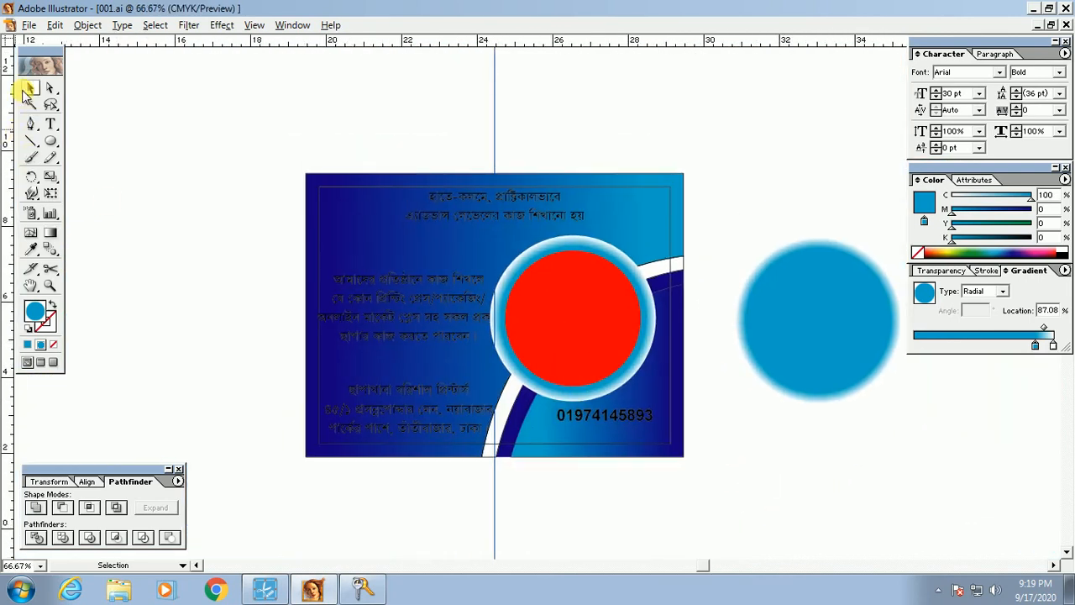
key("Tab")
left_click_drag(207, 137, 757, 504)
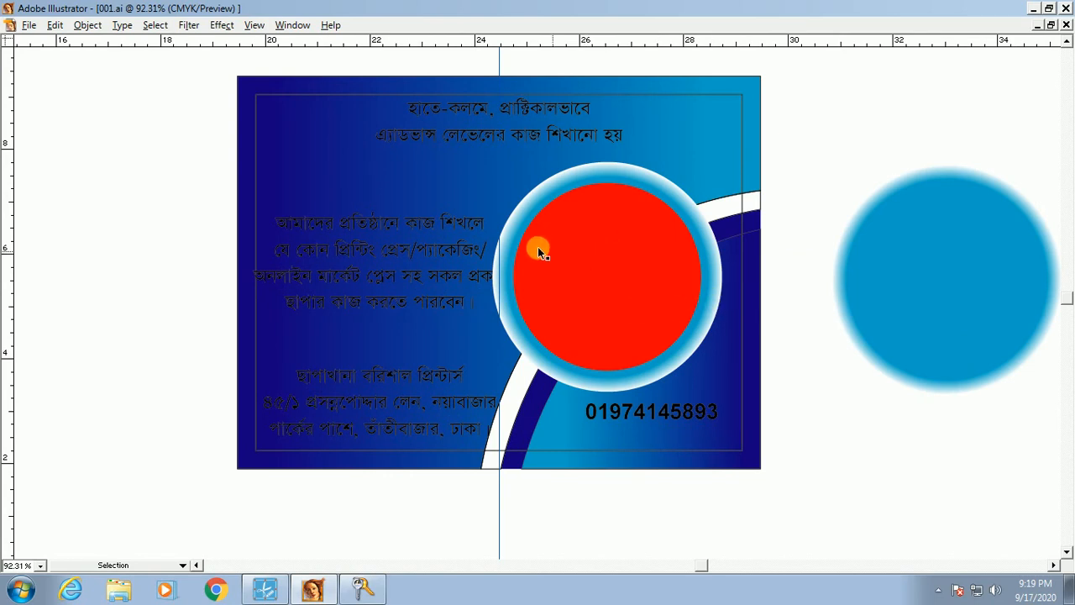
left_click(634, 252)
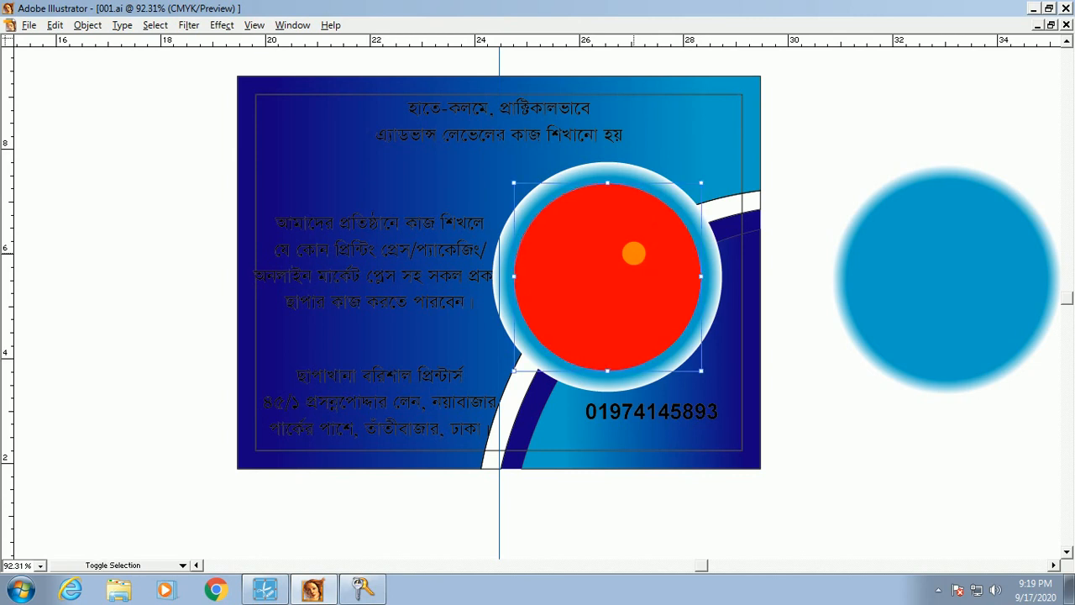
left_click(647, 177)
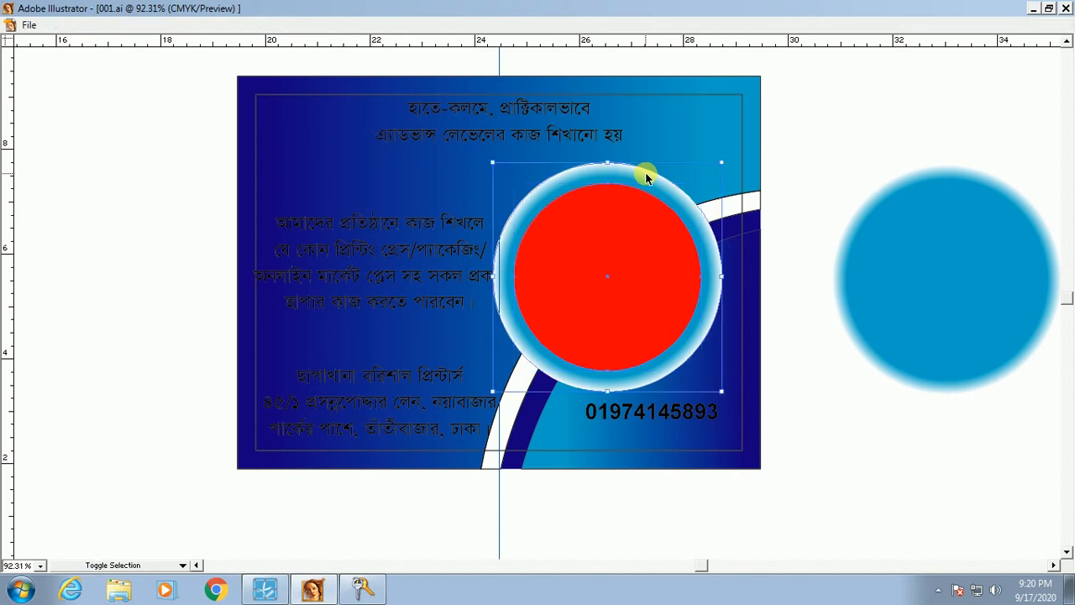
key("ctrl+shift+[")
key("ctrl+z")
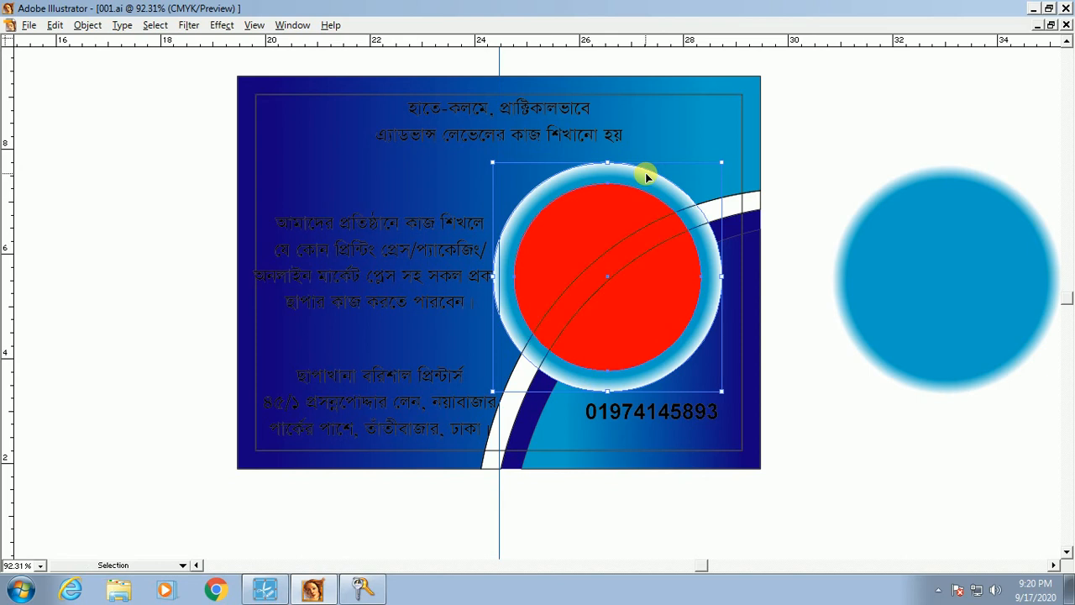
key("ctrl+shift+]")
key("ctrl+y")
Step: Use Outline view to find and select the Bengali text hidden under the red circle
left_click(924, 482)
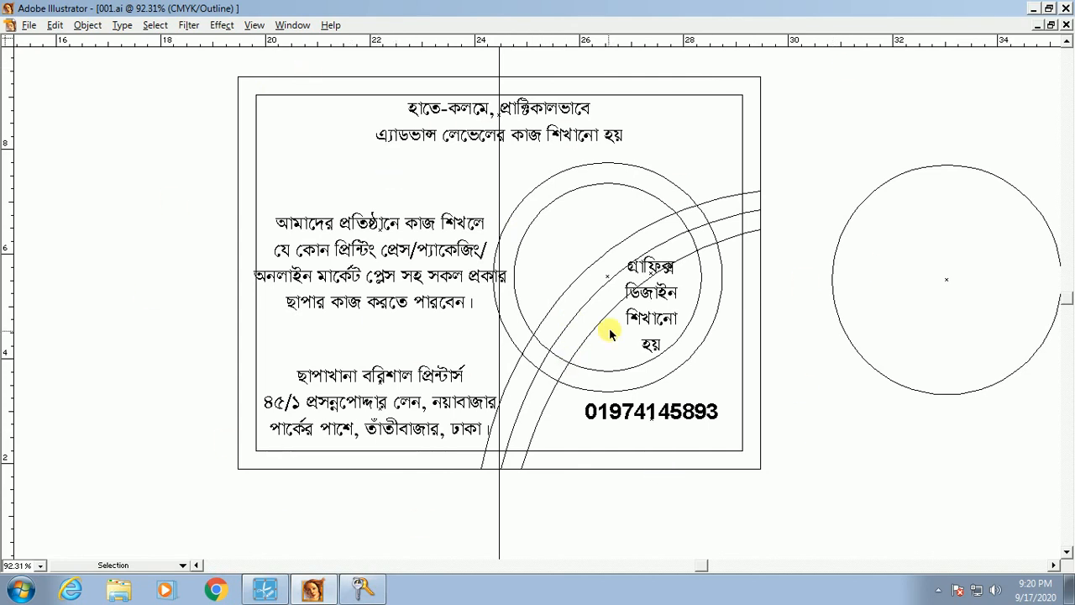
key("ctrl+y")
key("ctrl+y")
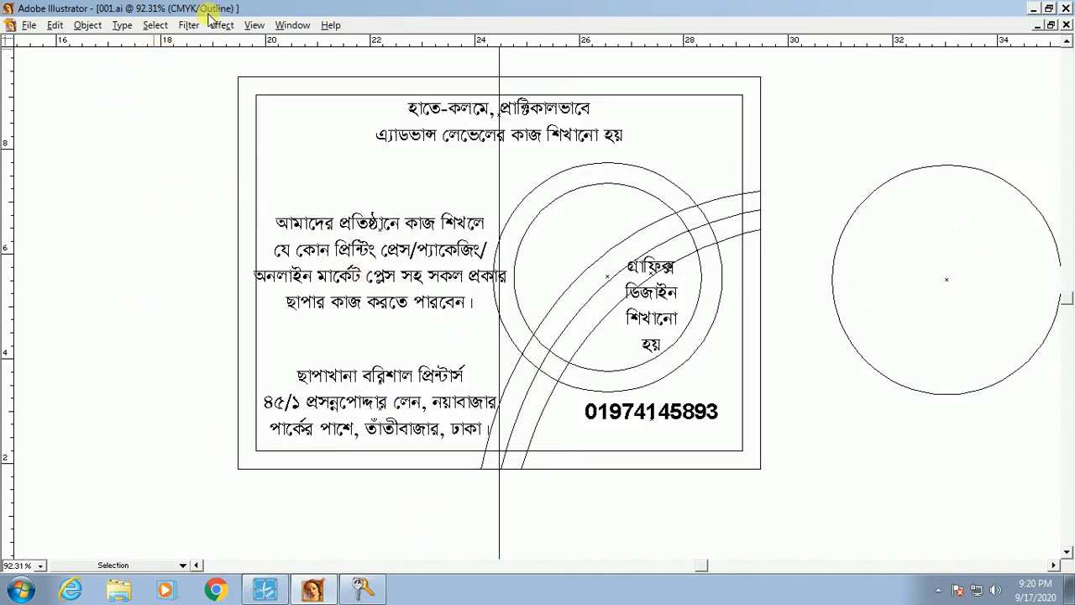
key("ctrl+y")
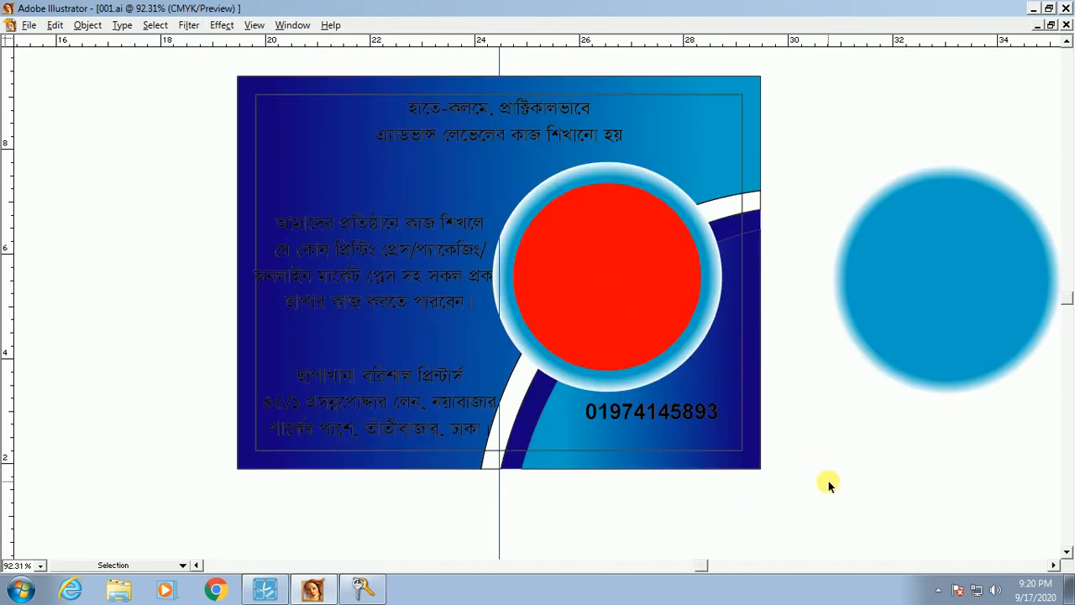
key("ctrl+y")
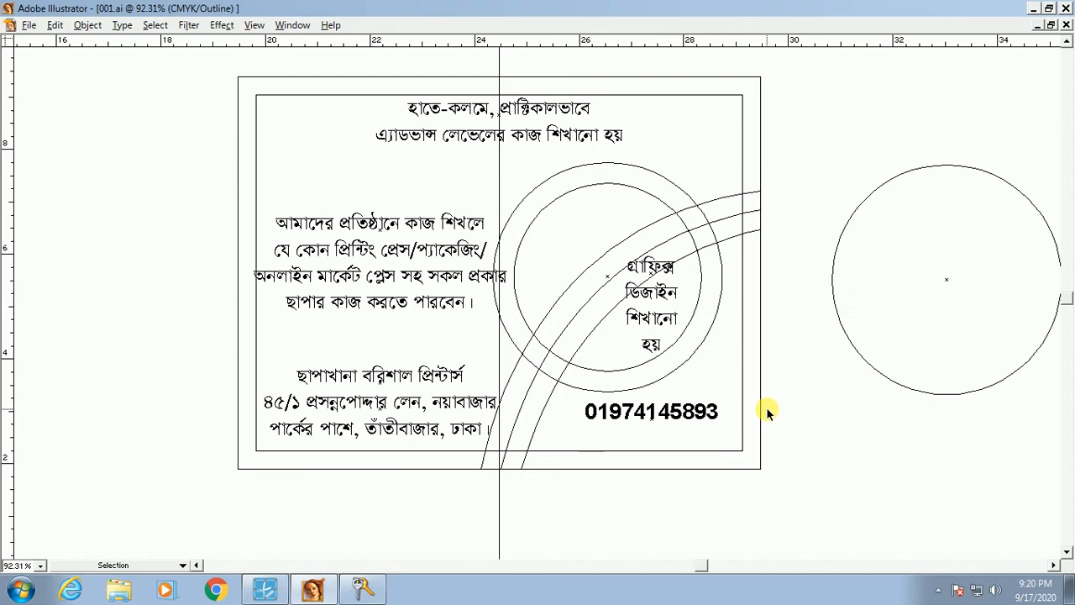
left_click(650, 343)
Step: Return to Preview, bring the Bengali text to the front, and restore the panels
key("Tab")
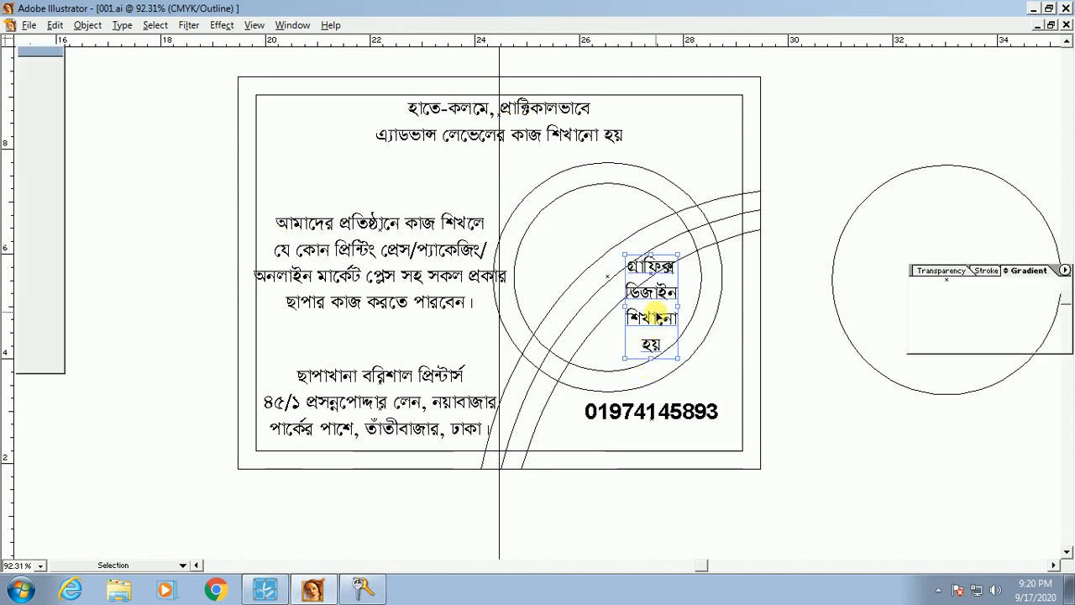
key("Tab")
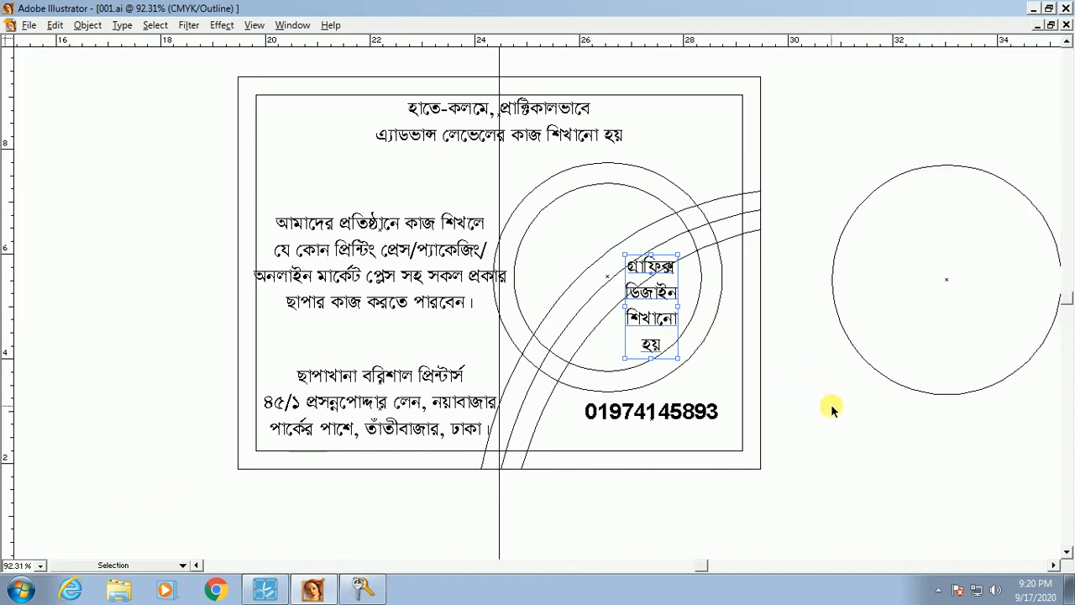
key("ctrl+y")
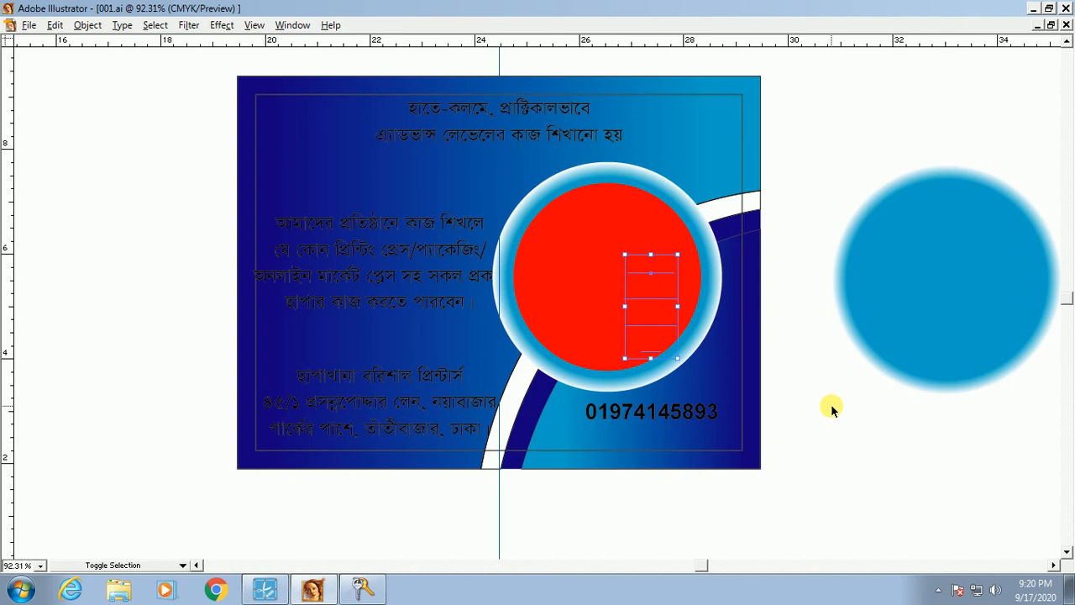
key("ctrl+shift+]")
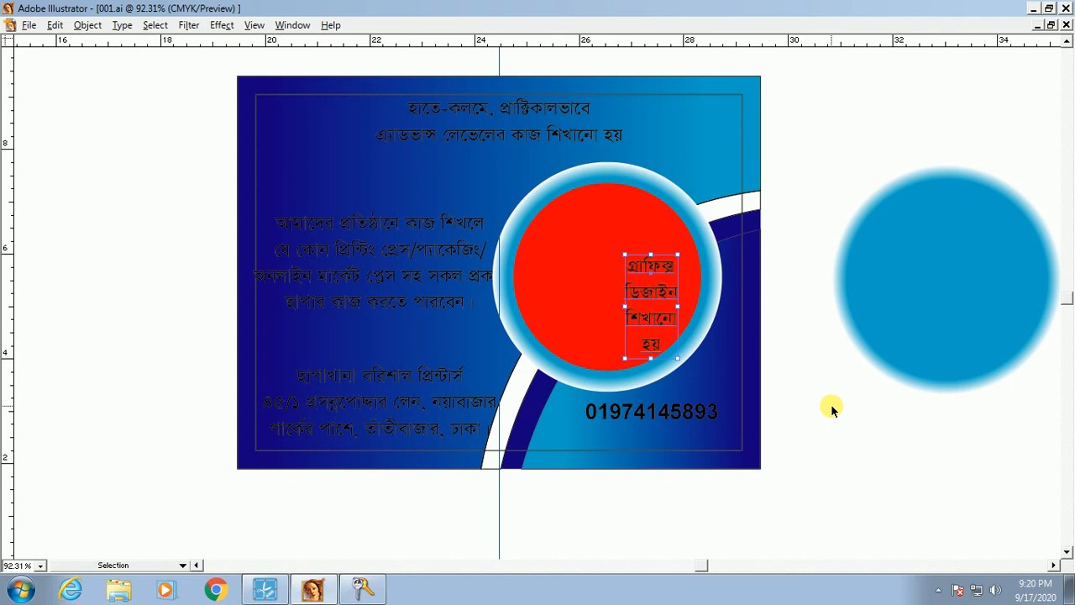
key("Tab")
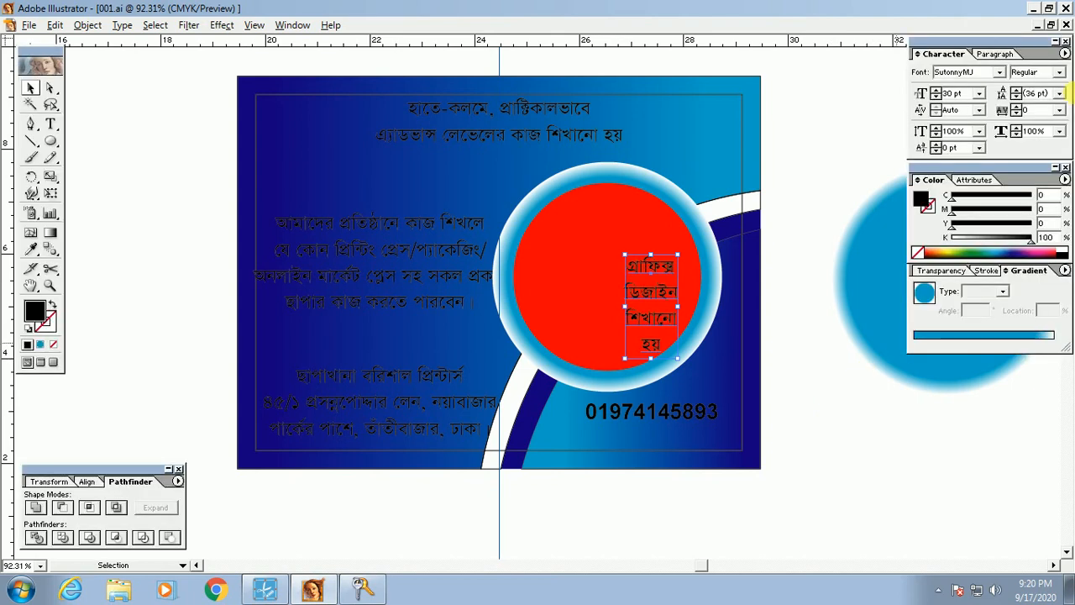
Step: Set the Bengali text's font style to Bold
left_click(1060, 72)
left_click(1038, 109)
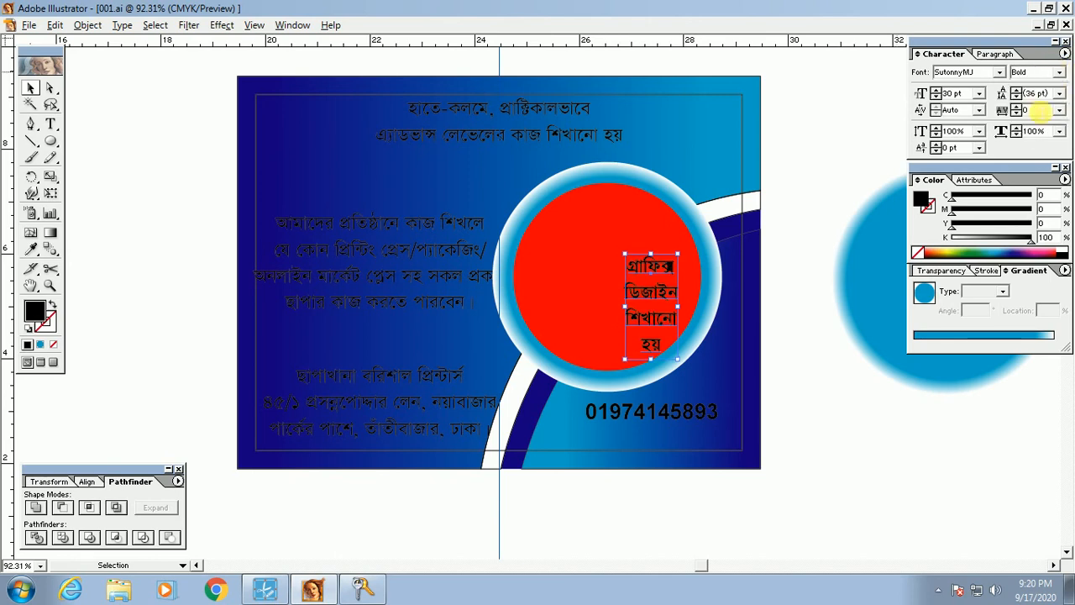
left_click_drag(446, 153, 777, 398)
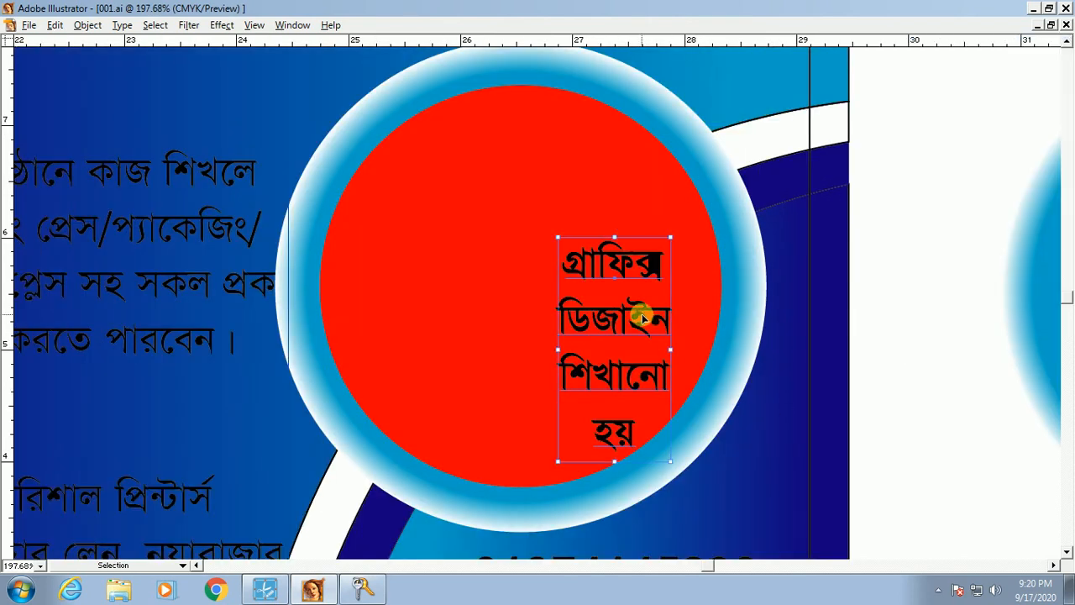
key("Tab")
left_click_drag(270, 132, 715, 377)
key("Tab")
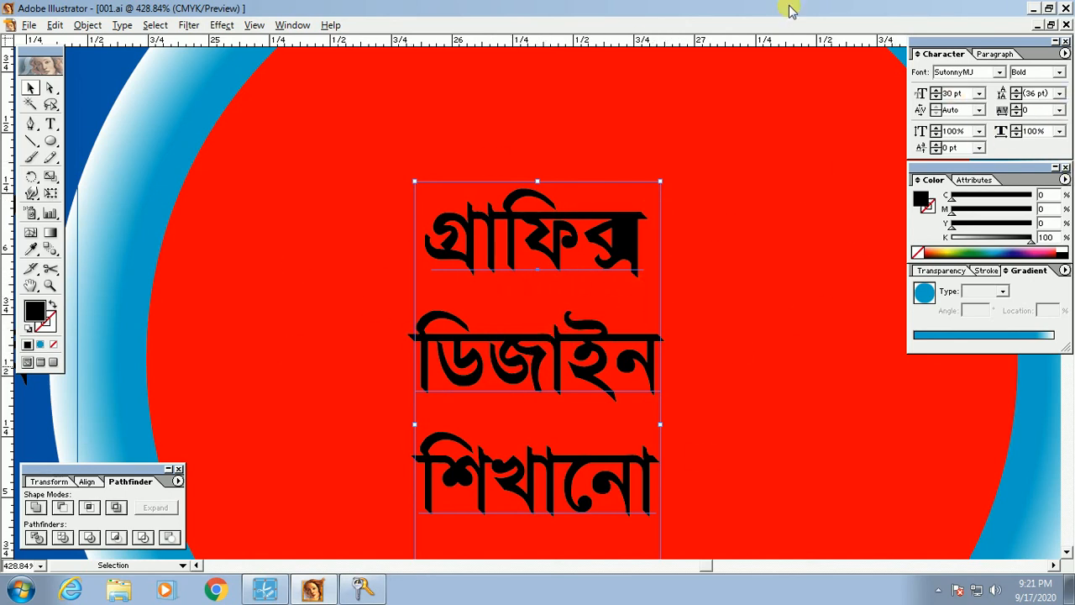
Step: Change the text's font by entering 'Kokila' in the font name field
left_click(968, 71)
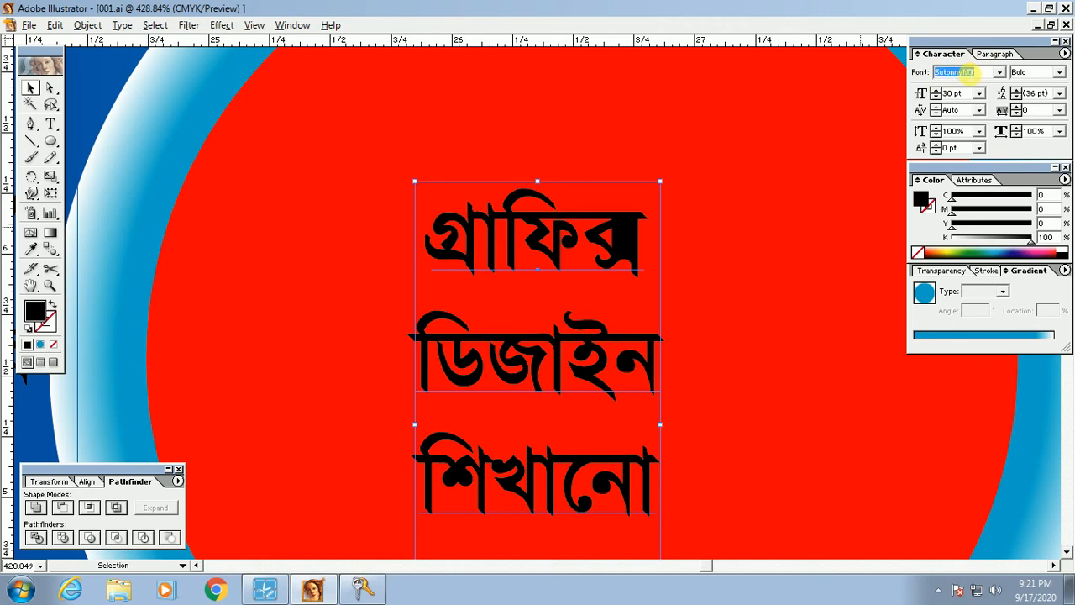
type("Kokila")
key("Return")
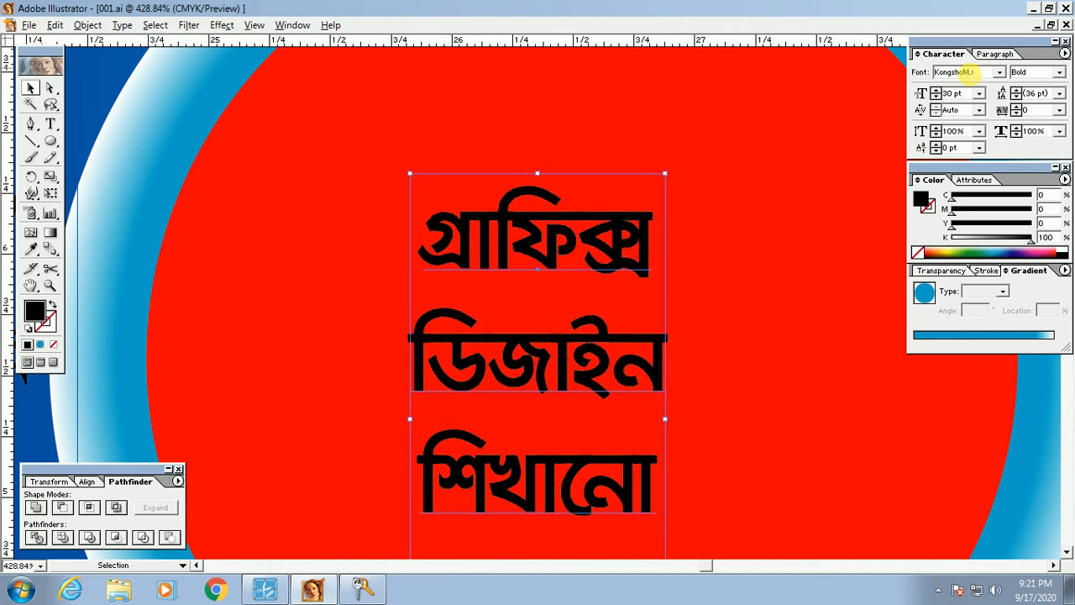
key("Tab")
left_click(531, 372, "ctrl+alt")
left_click(540, 378, "ctrl+alt")
left_click(544, 383, "ctrl+alt")
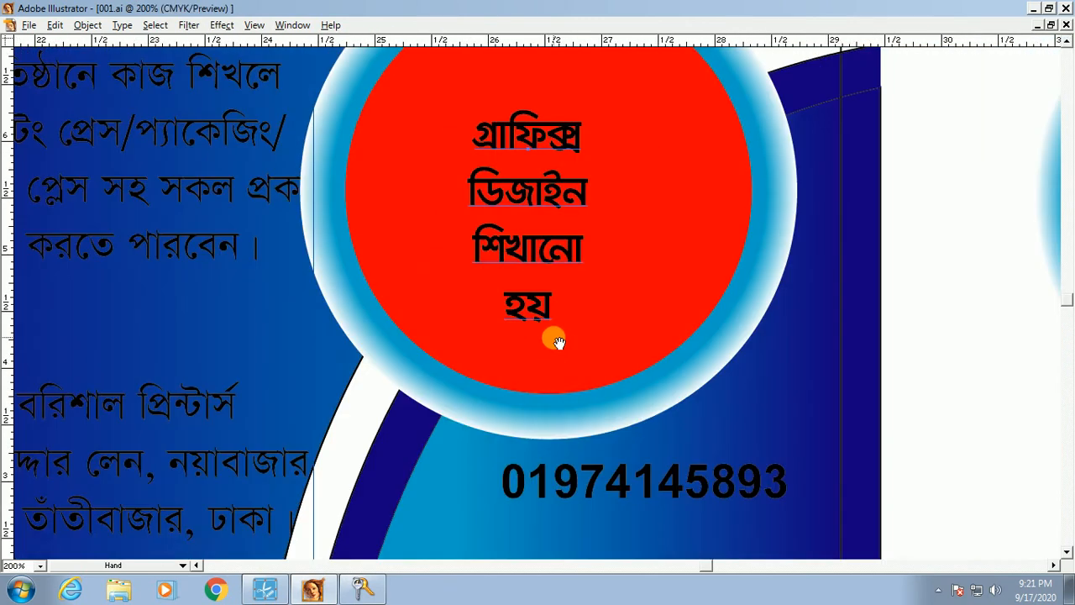
left_click_drag(555, 339, 571, 430)
key("Tab")
Step: Scale the text block up to 43.21 pt, undoing an accidental horizontal stretch
left_click_drag(545, 198, 548, 97)
left_click_drag(631, 261, 695, 261)
key("Tab")
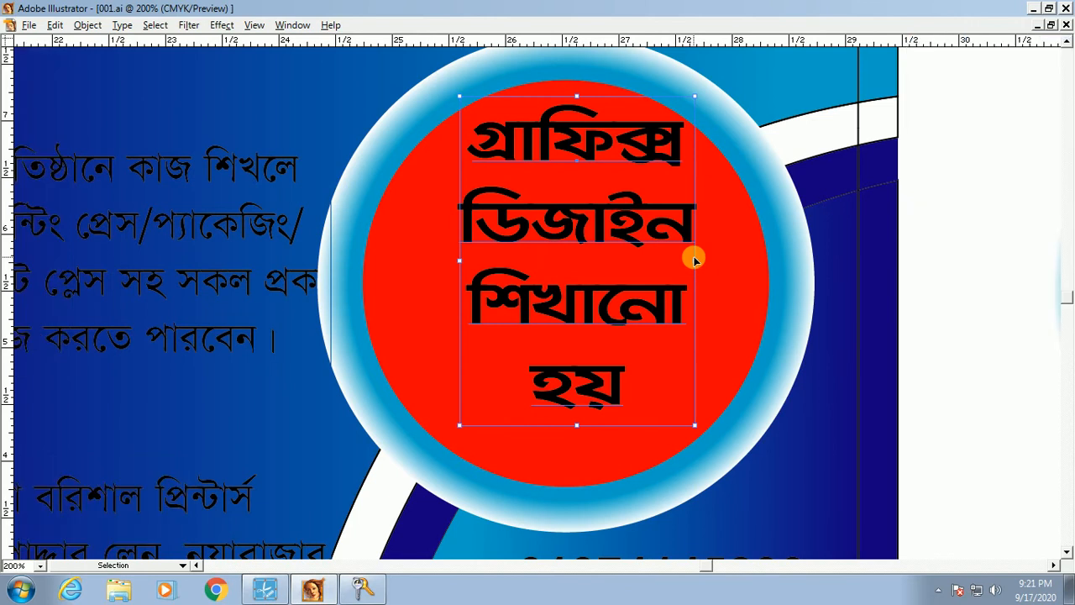
key("Tab")
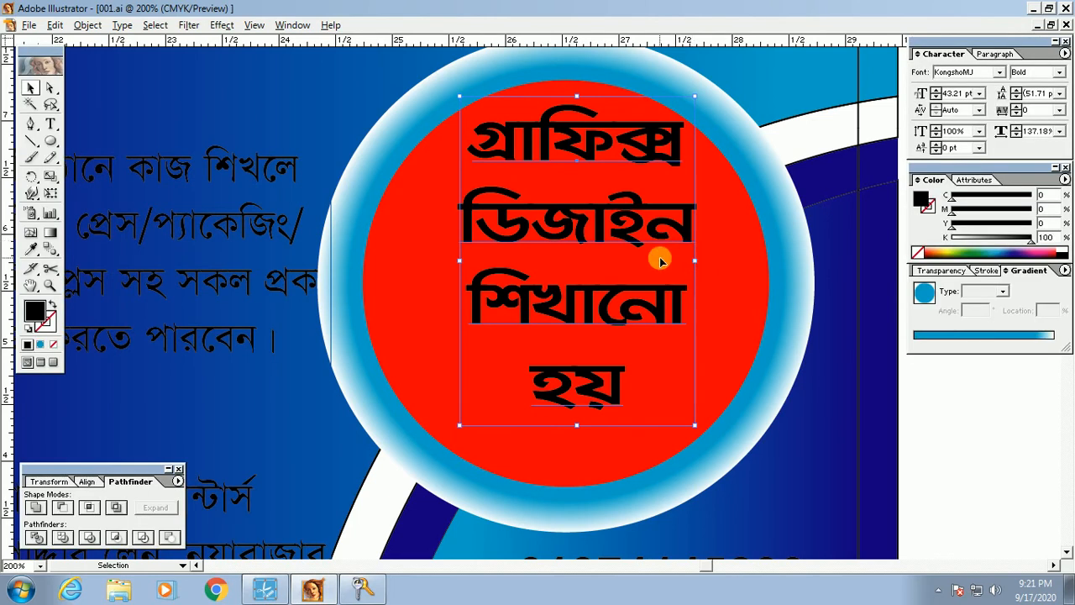
key("ctrl+z")
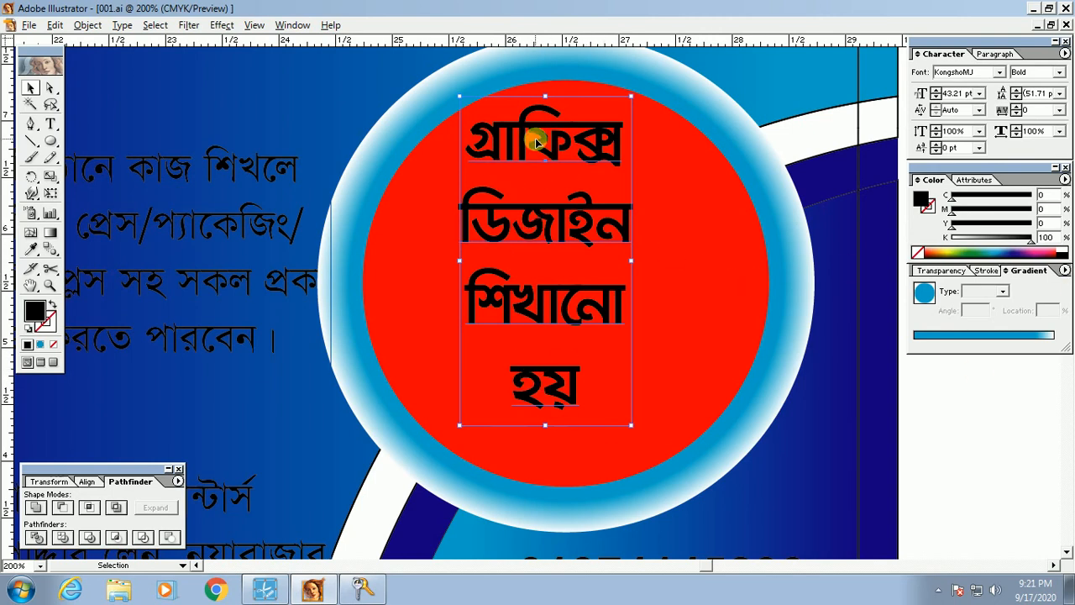
Step: Tighten the Bengali text's leading step by step down to 42 pt
left_click(1017, 96)
left_click(1016, 95)
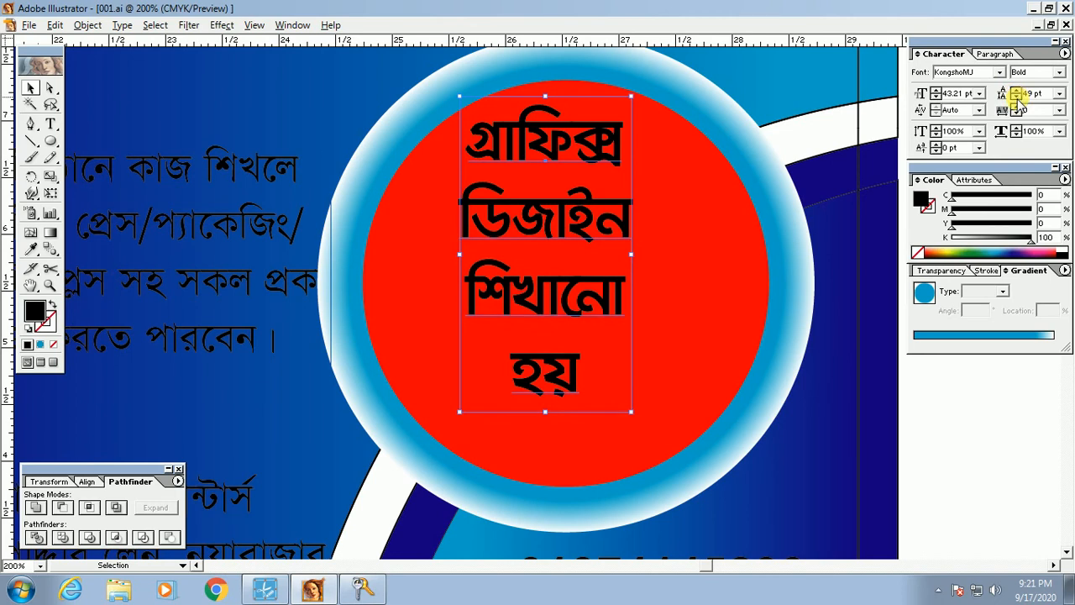
left_click(1016, 95)
left_click(1016, 96)
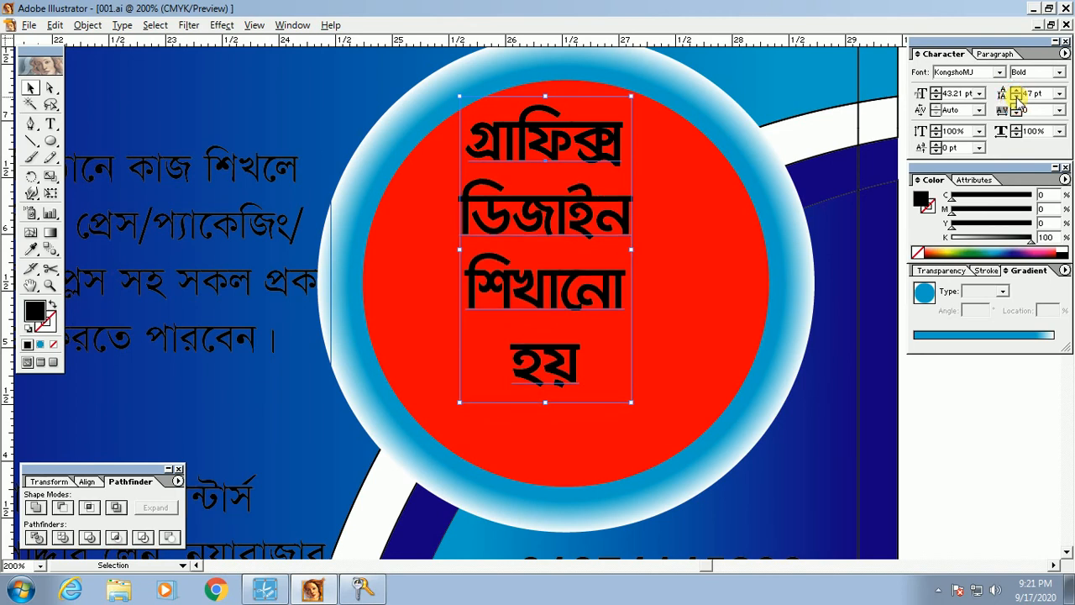
left_click(1017, 96)
left_click(1016, 95)
left_click(1017, 96)
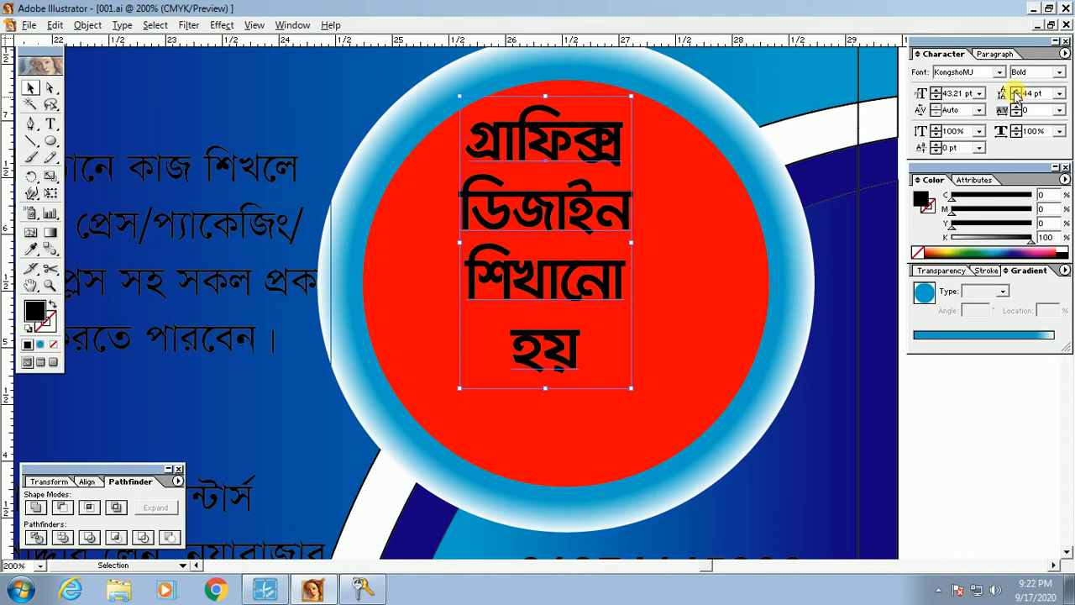
left_click(1015, 92)
left_click(1015, 92)
left_click(1015, 93)
left_click(1015, 93)
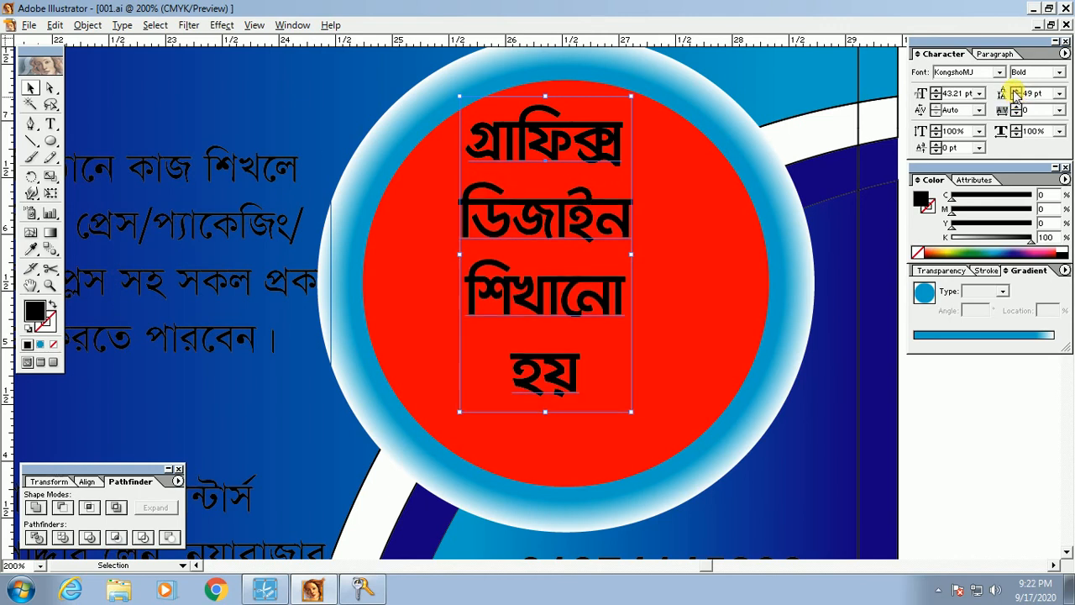
left_click(1017, 98)
left_click(1017, 97)
left_click(1017, 97)
left_click(1017, 97)
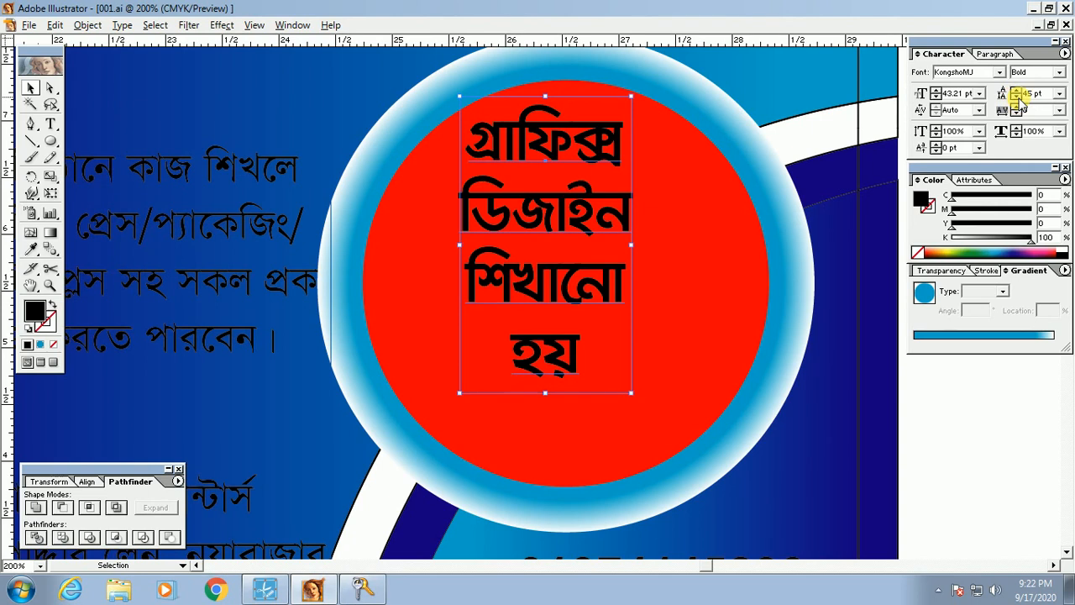
left_click(1017, 97)
left_click(1016, 97)
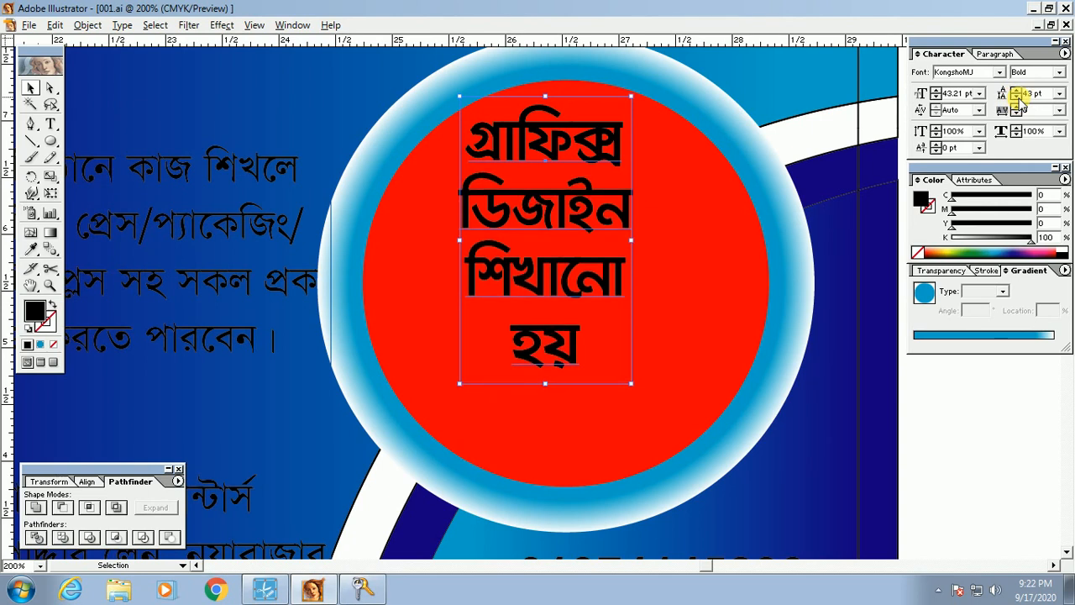
left_click(1017, 97)
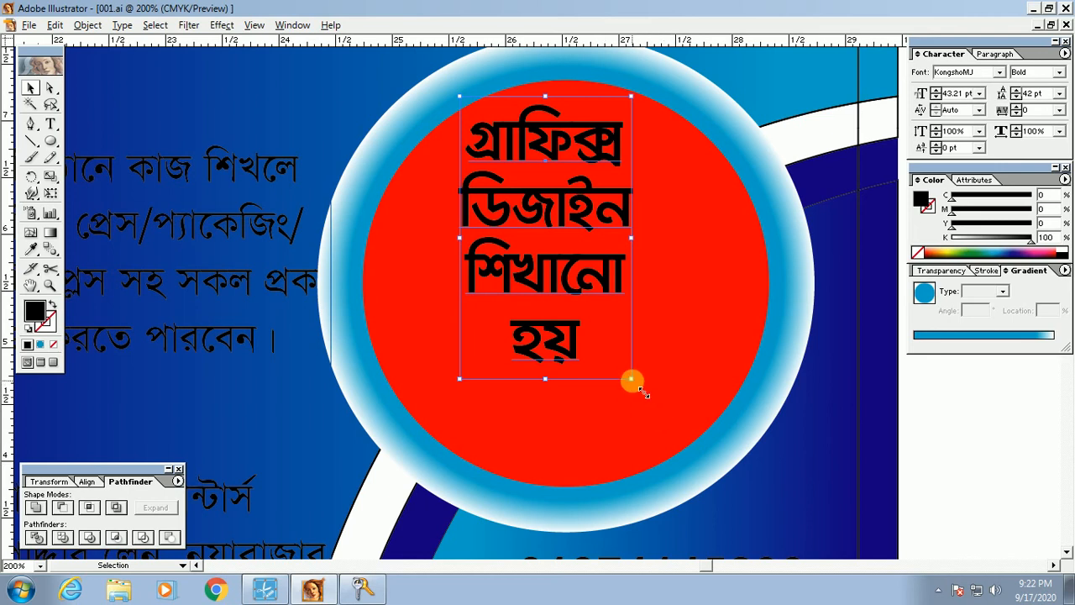
Step: Scale the text up to about 58.97 pt so it nearly fills the red circle
left_click_drag(631, 379, 705, 468)
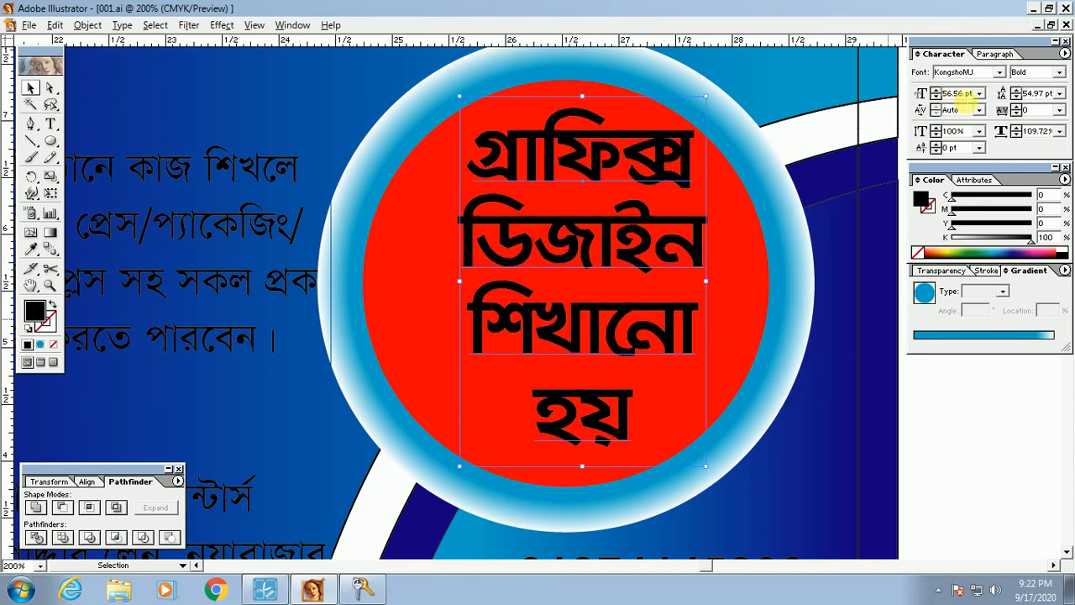
key("ctrl+z")
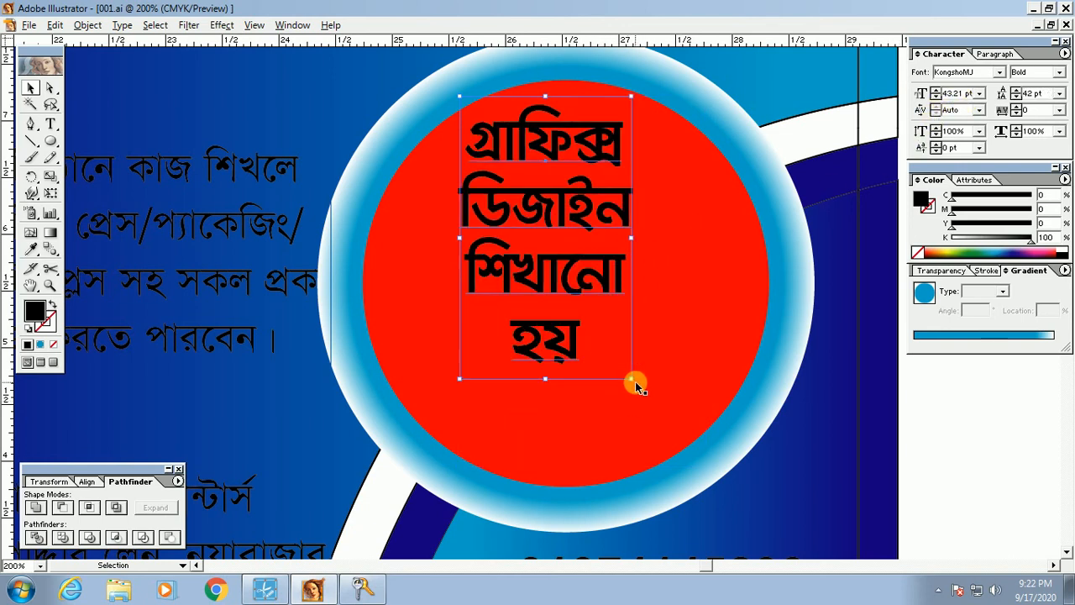
left_click_drag(631, 380, 726, 460)
key("ctrl+z")
scroll(668, 307, "down", 2)
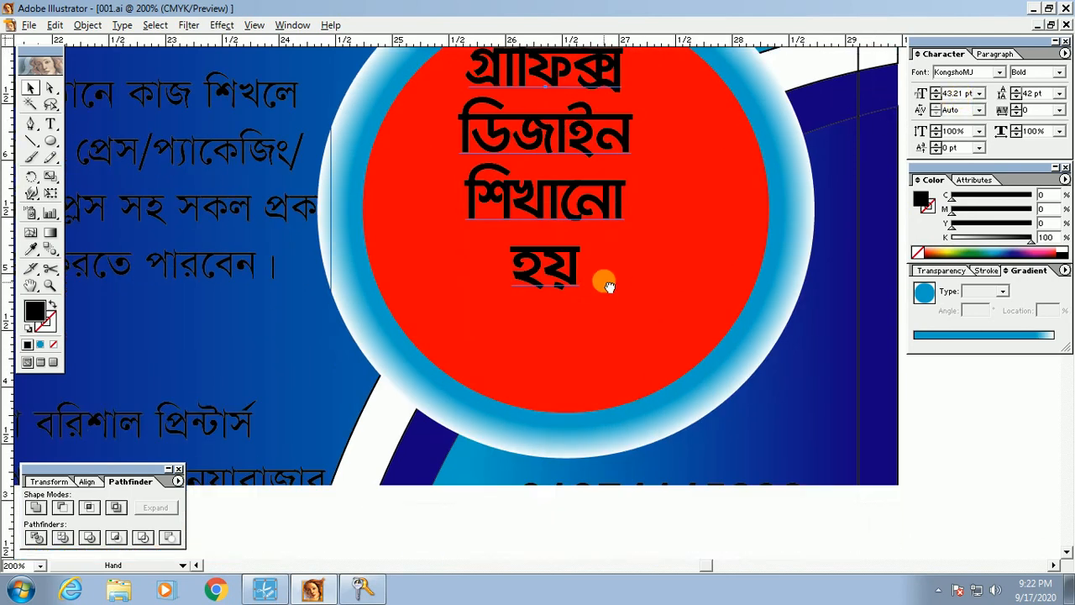
left_click_drag(631, 306, 744, 412)
scroll(684, 216, "up", 2)
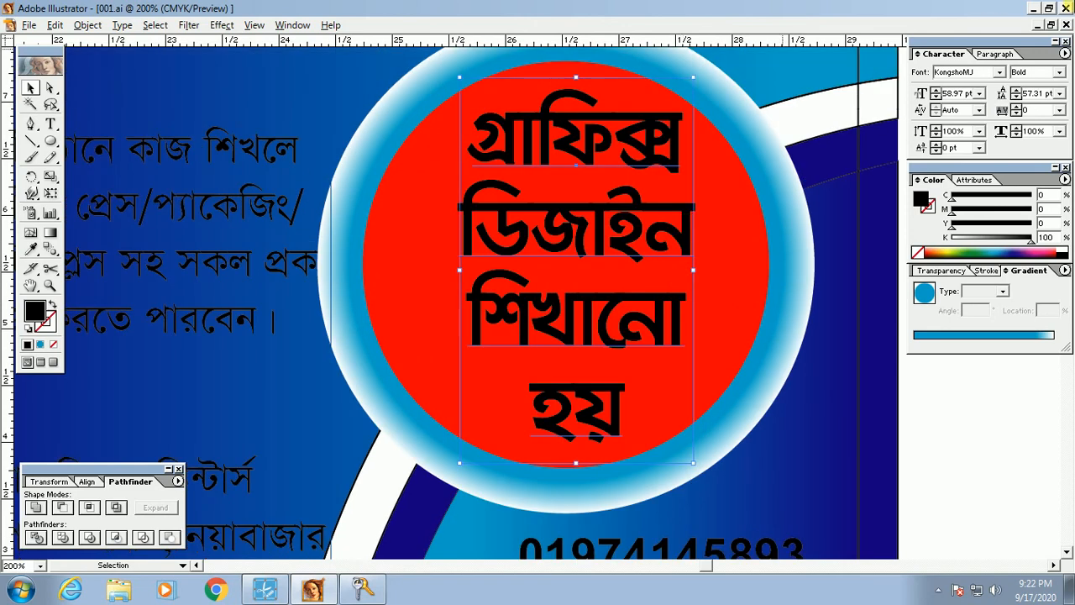
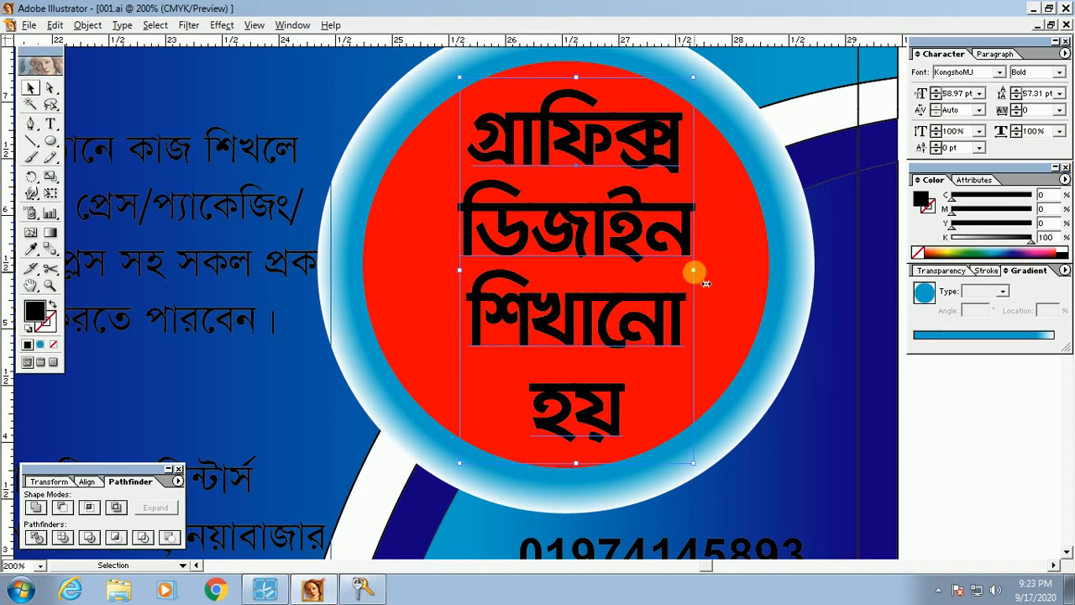
Step: Stretch the heading wider twice, resetting Horizontal Scale to 100% each time
left_click_drag(694, 271, 736, 271)
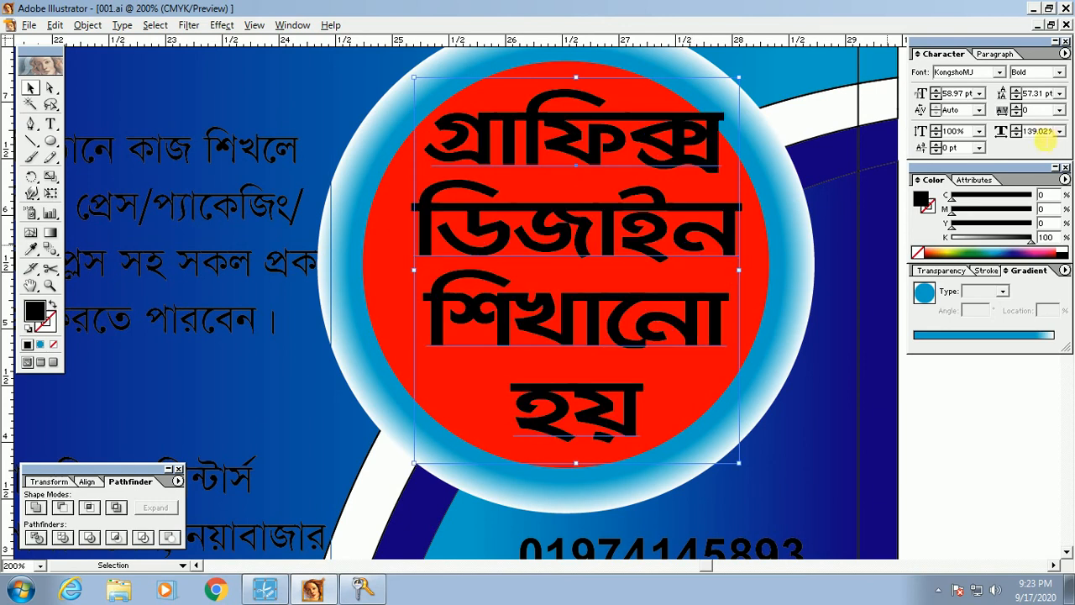
type("100")
key("Return")
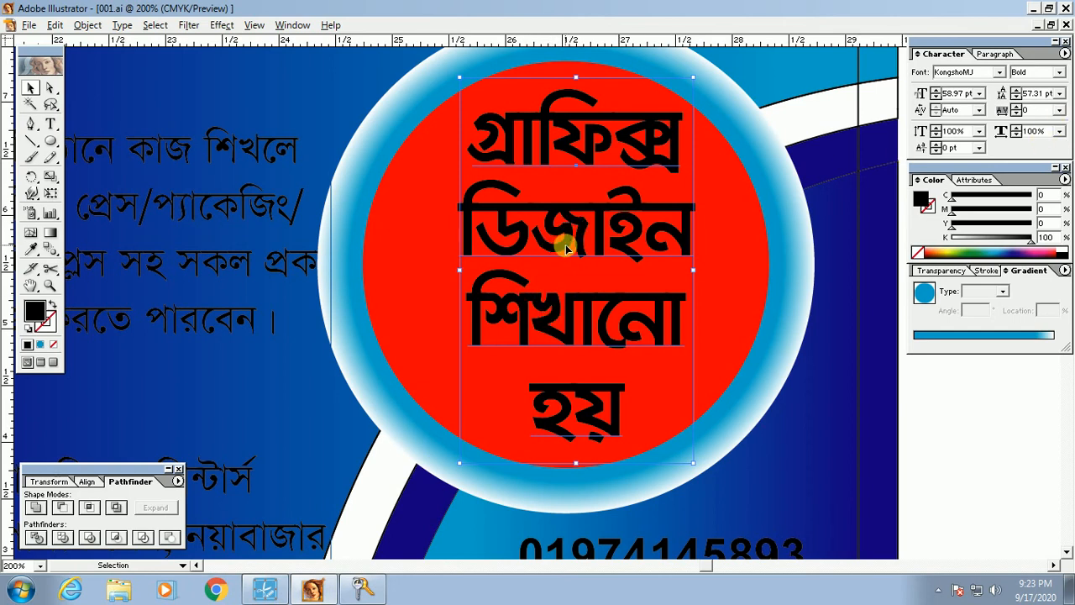
left_click_drag(693, 270, 728, 286)
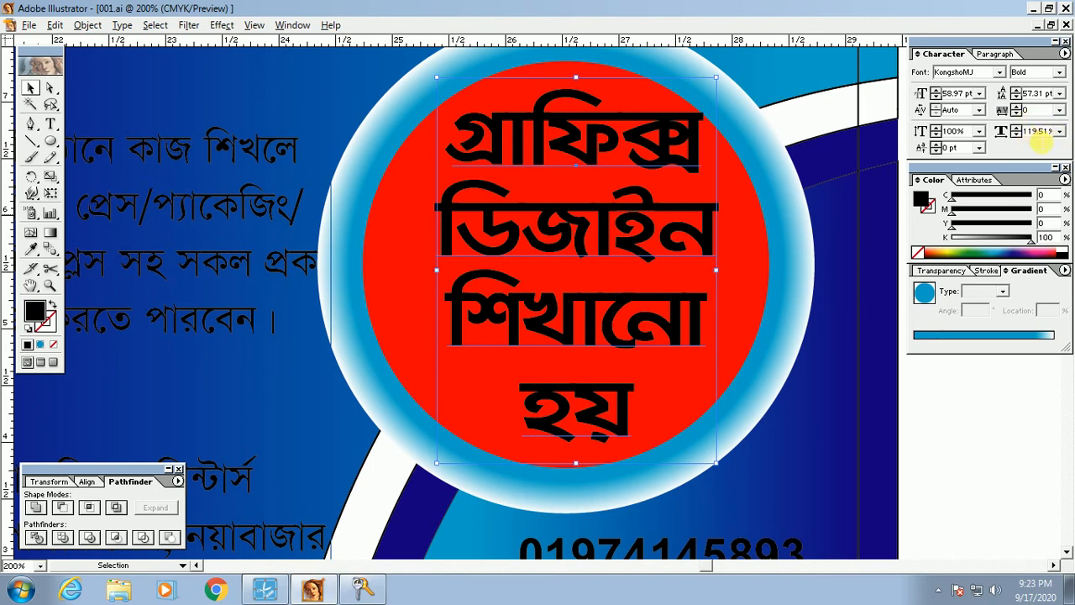
type("100")
key("Return")
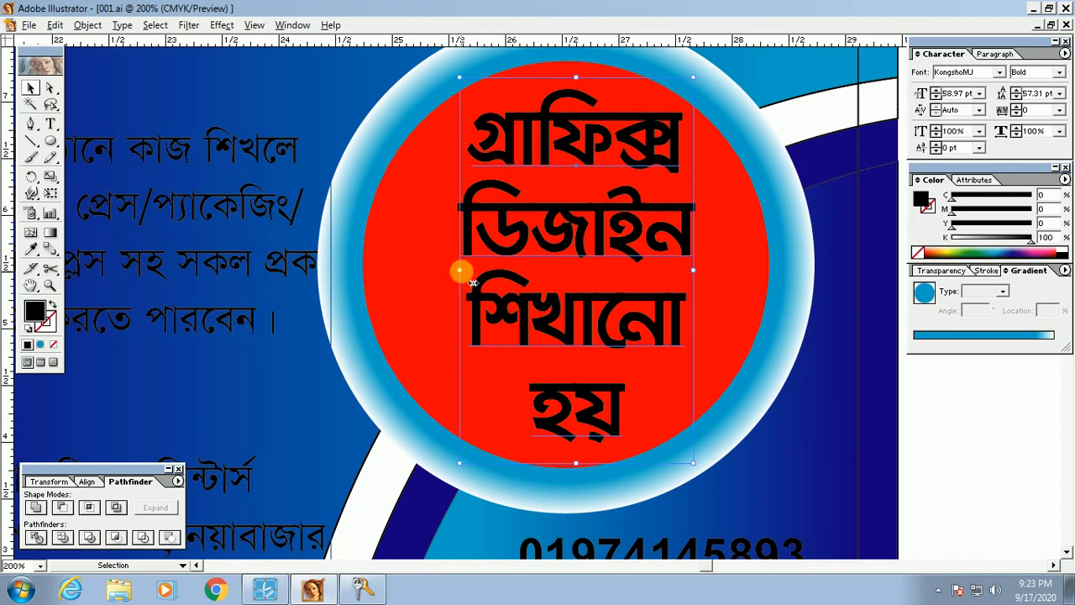
Step: Reposition and tighten the heading, enlarging it to 63.12 pt at 126.2% horizontal scale
left_click_drag(463, 271, 433, 285)
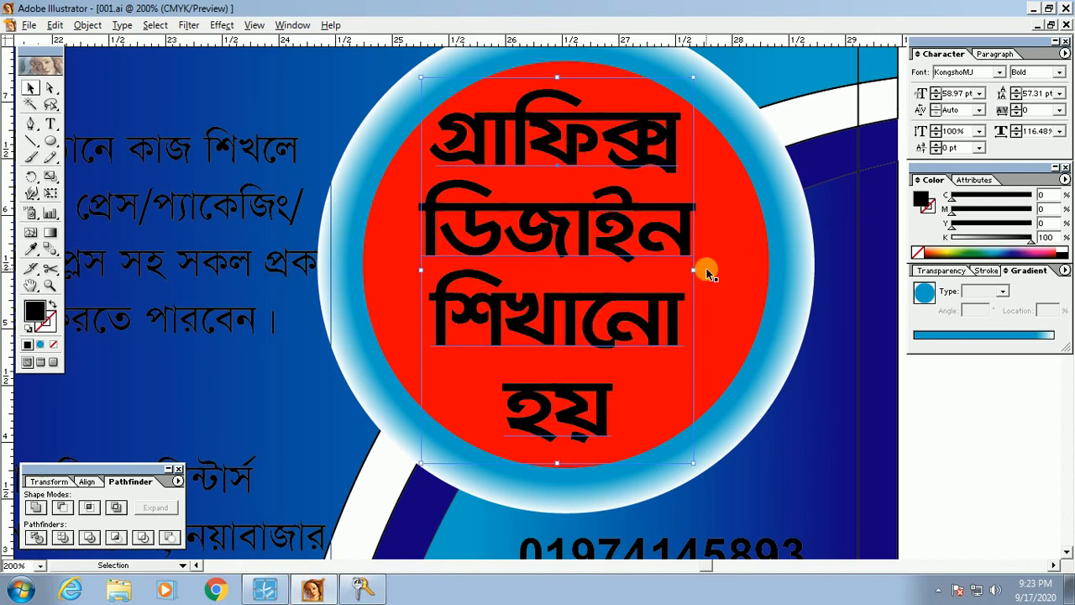
left_click_drag(694, 269, 719, 269)
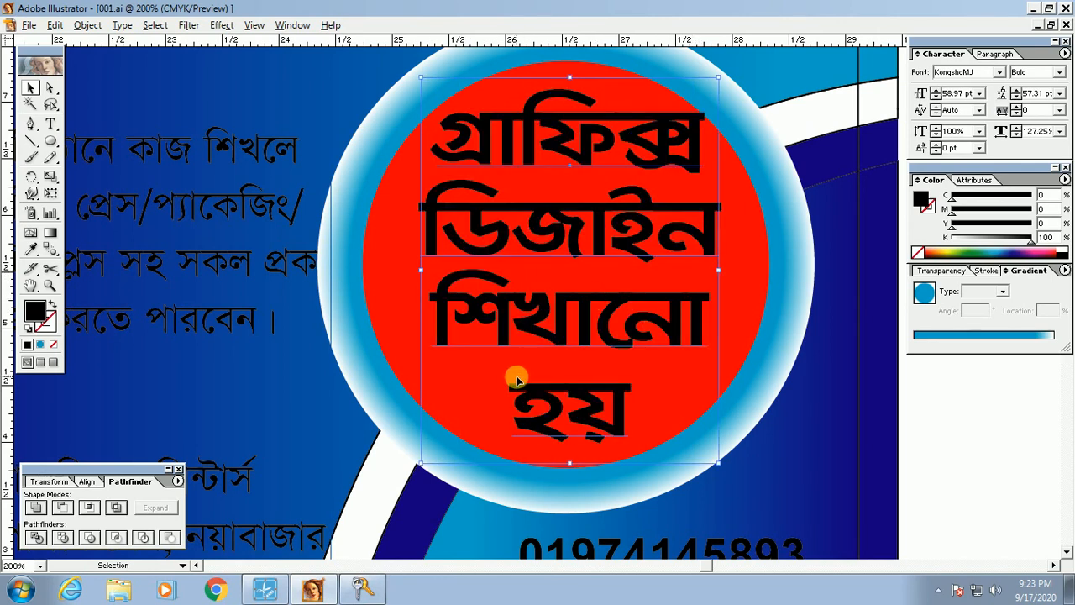
left_click_drag(571, 328, 569, 342)
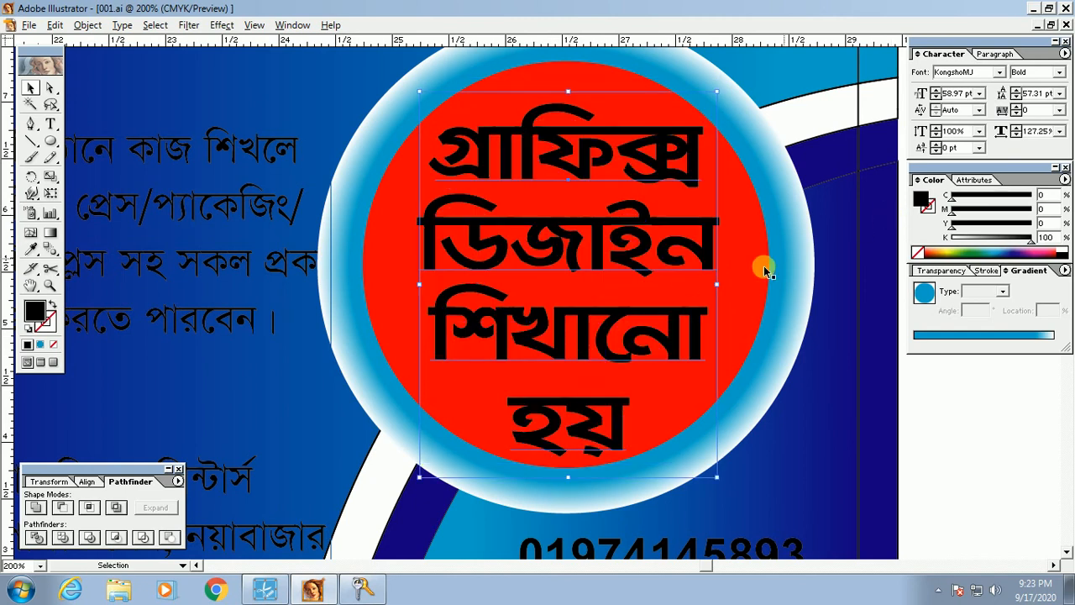
key("alt+Up")
key("alt+Up")
key("alt+Up")
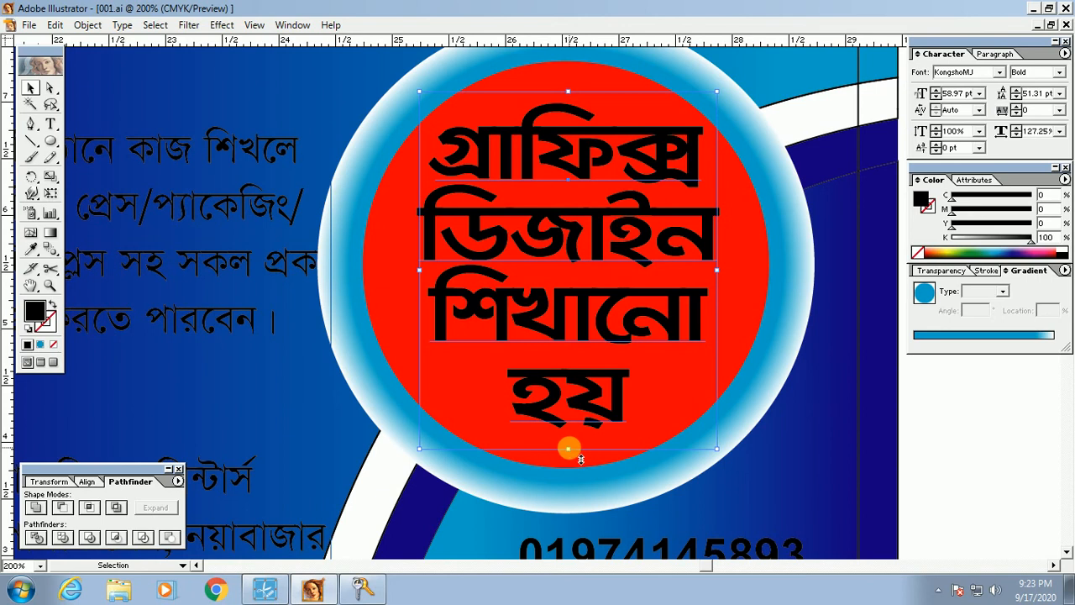
left_click_drag(568, 450, 576, 471)
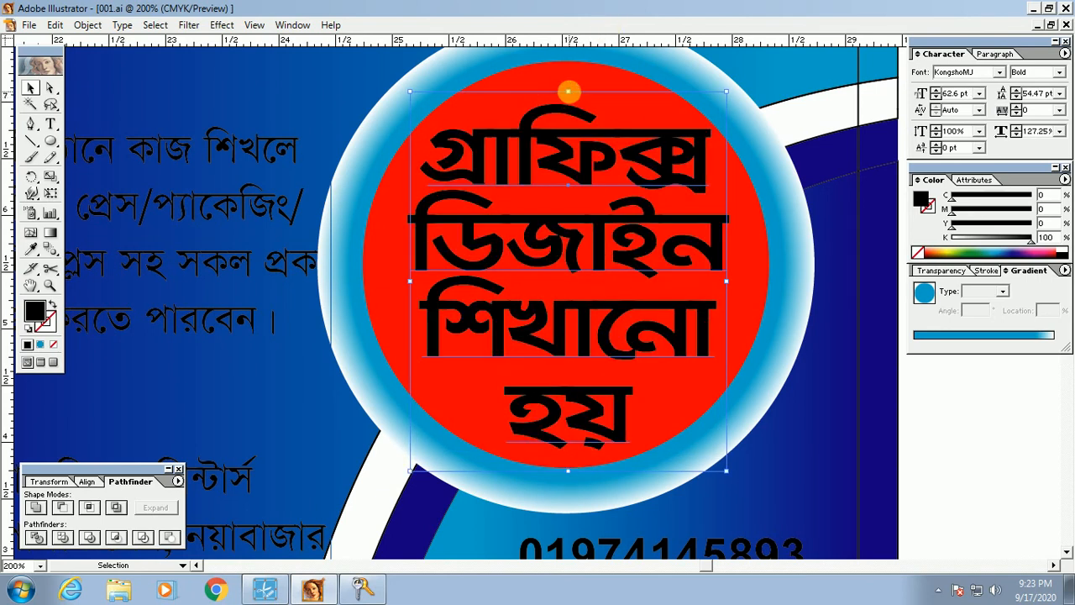
left_click_drag(568, 91, 569, 88)
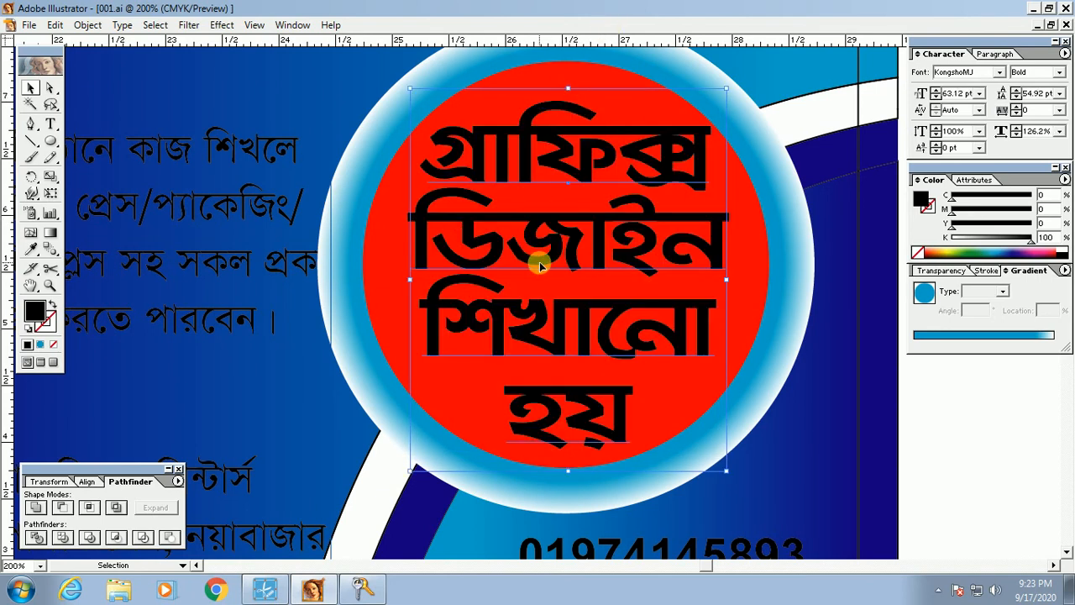
key("Left")
key("Left")
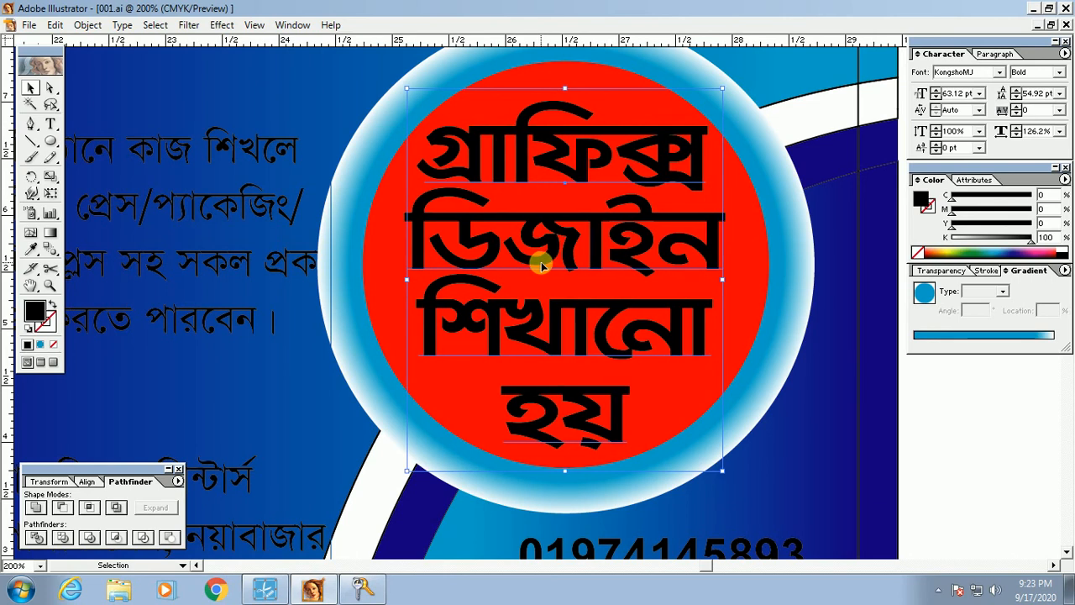
Step: Turn the red-circle heading white by adding yellow, zeroing black, then removing yellow
left_click(1030, 224)
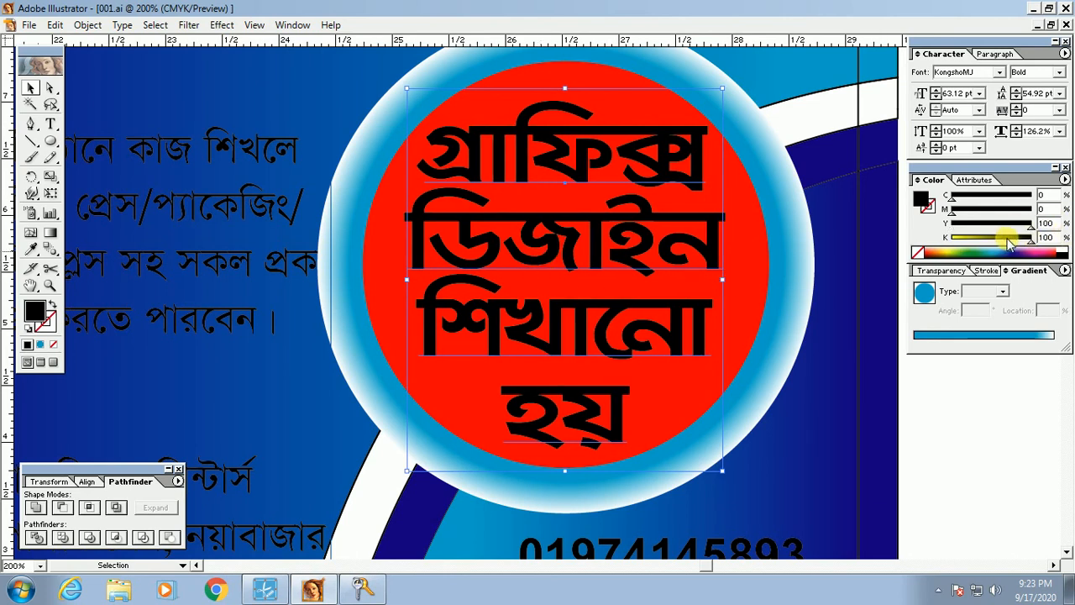
left_click_drag(1009, 239, 839, 243)
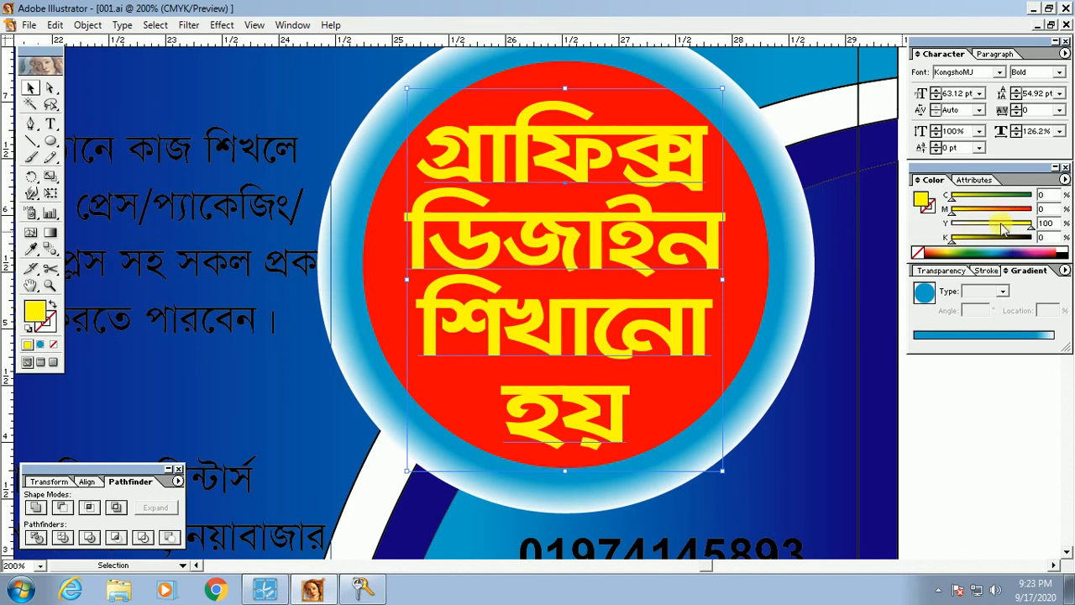
left_click_drag(1030, 226, 953, 226)
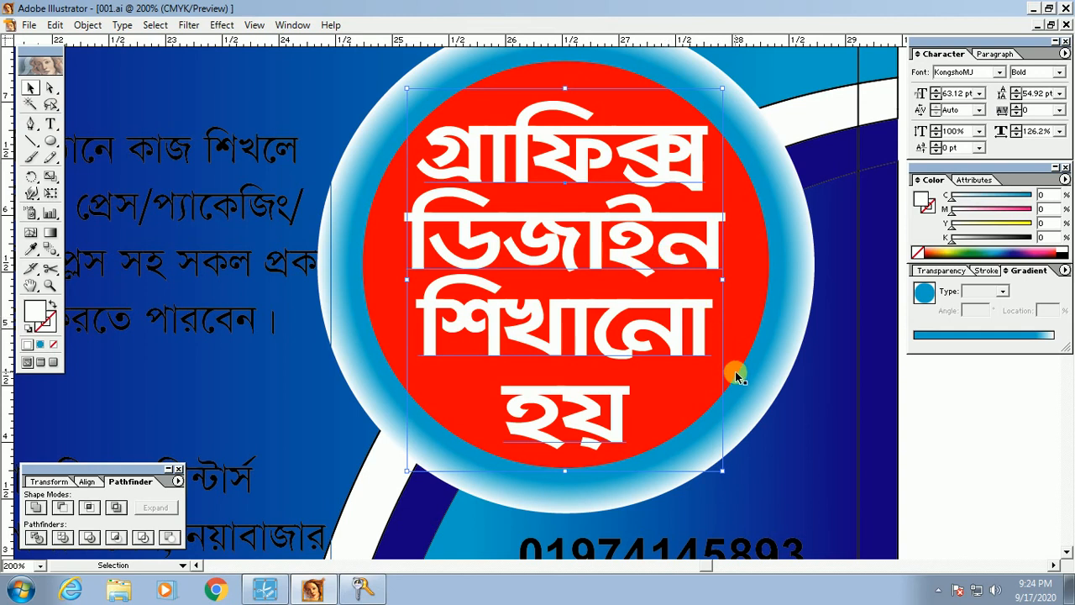
key("ctrl+minus")
key("ctrl+minus")
key("ctrl+minus")
Step: Select the two-line tagline at the top of the card and make it white
key("Tab")
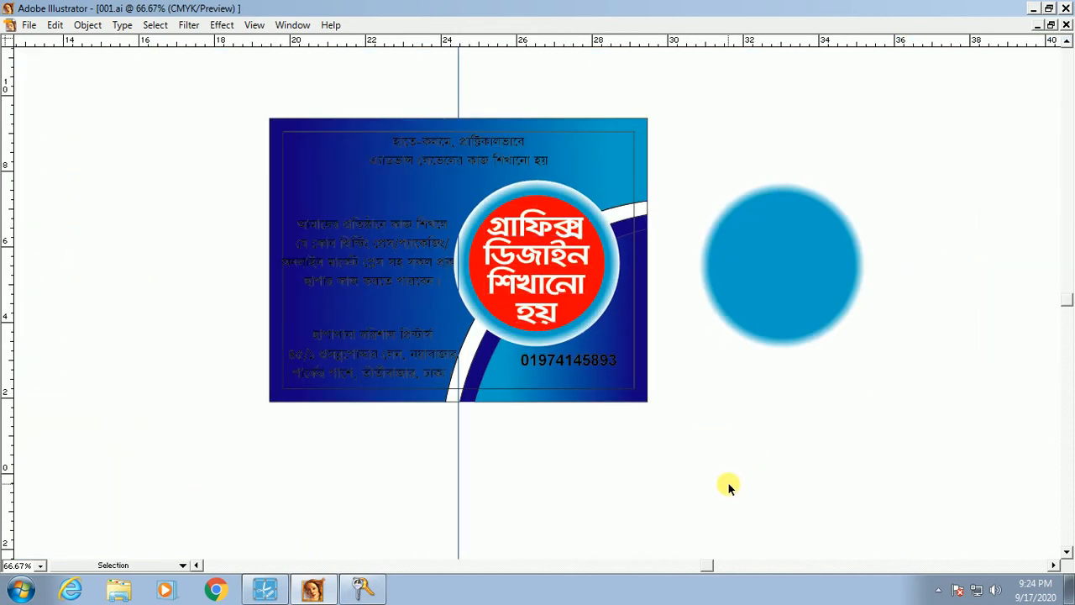
key("z")
left_click_drag(336, 160, 893, 498)
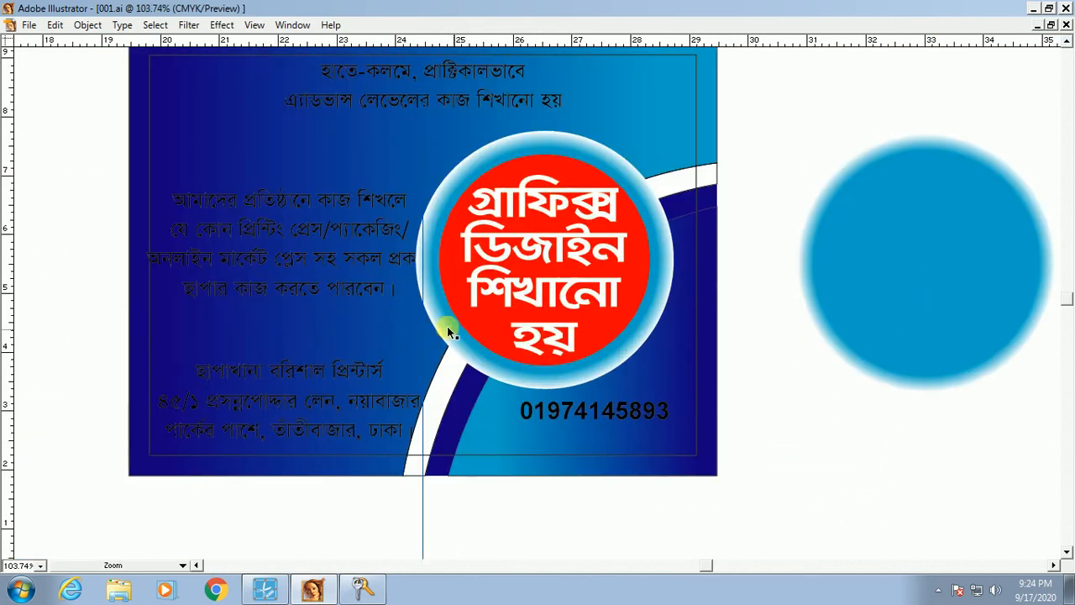
left_click_drag(472, 132, 508, 244)
left_click(502, 184, "ctrl")
left_click_drag(186, 113, 773, 348)
key("Tab")
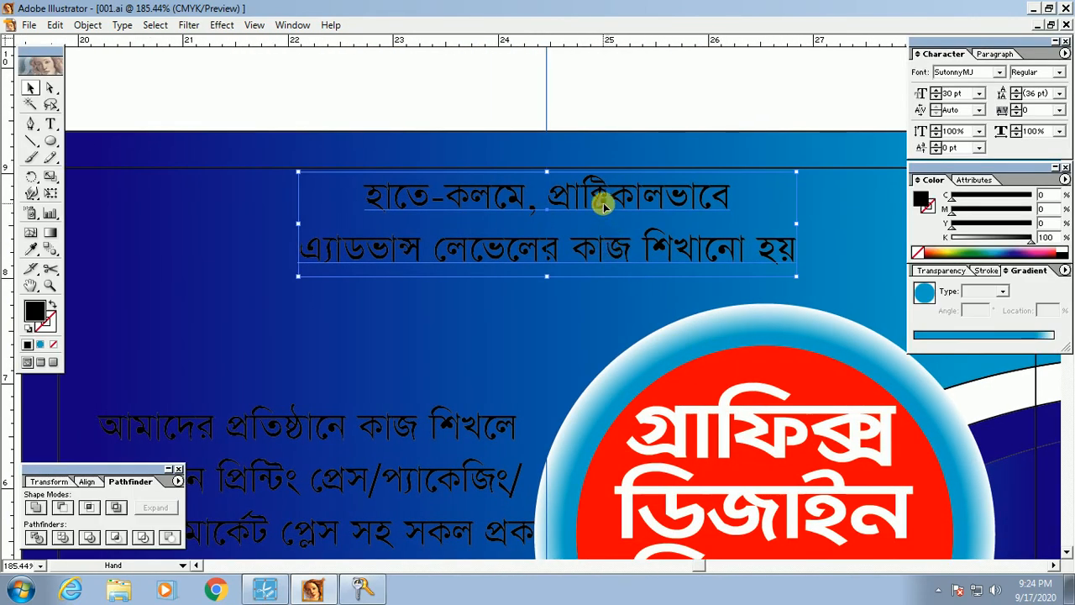
key("Tab")
key("ctrl+1")
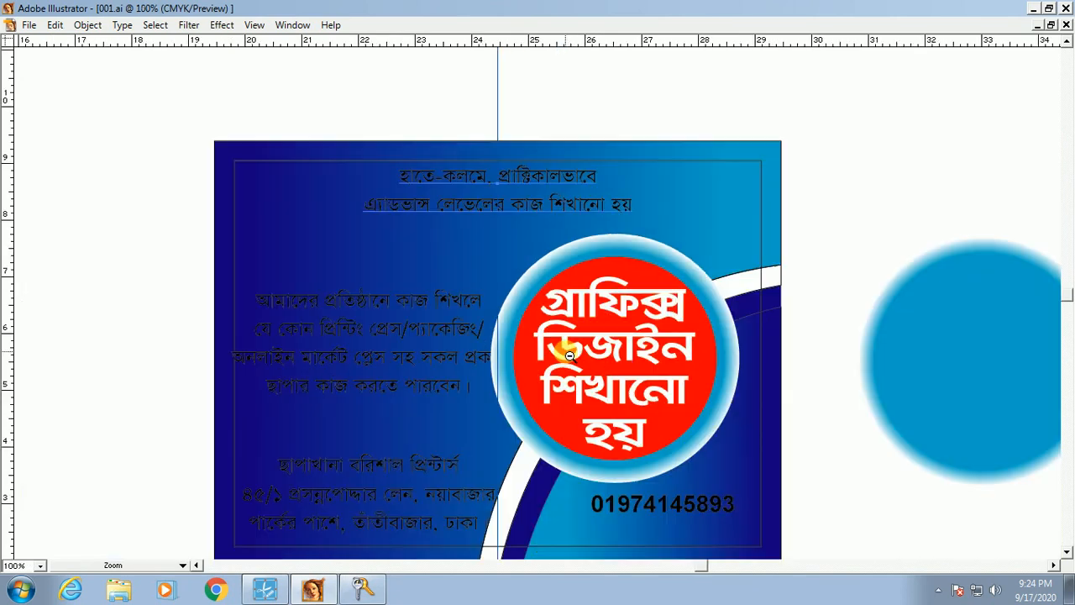
left_click(569, 357, "alt")
left_click_drag(238, 94, 804, 497)
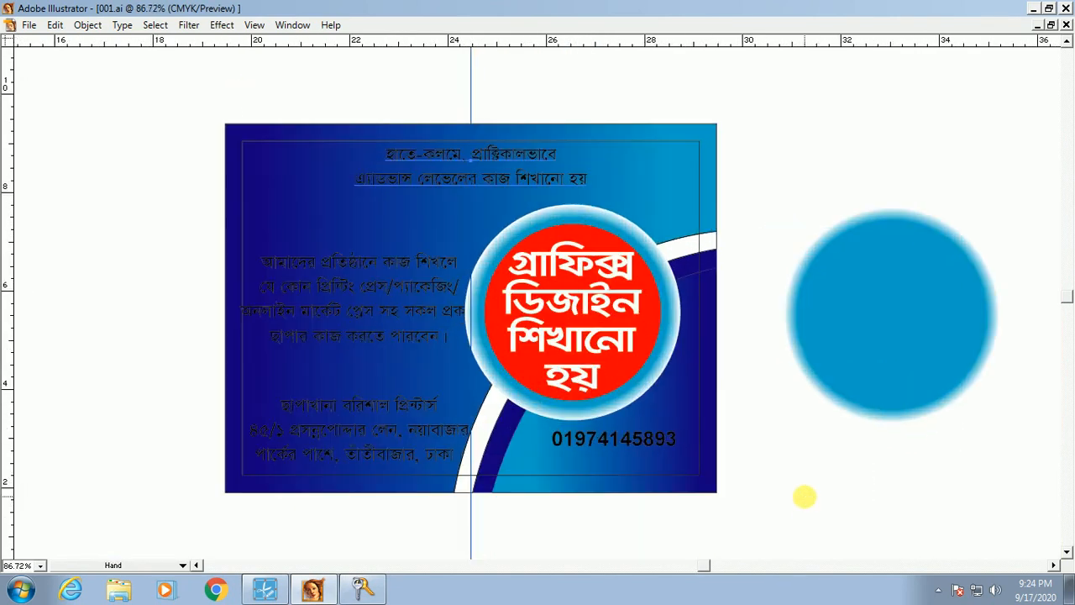
key("Tab")
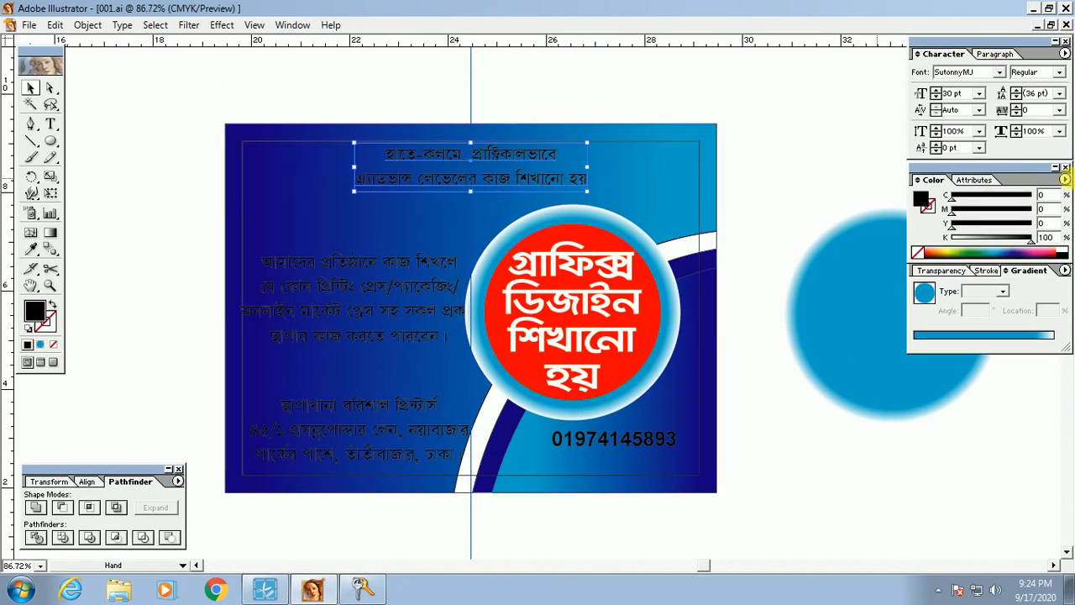
left_click(1062, 249)
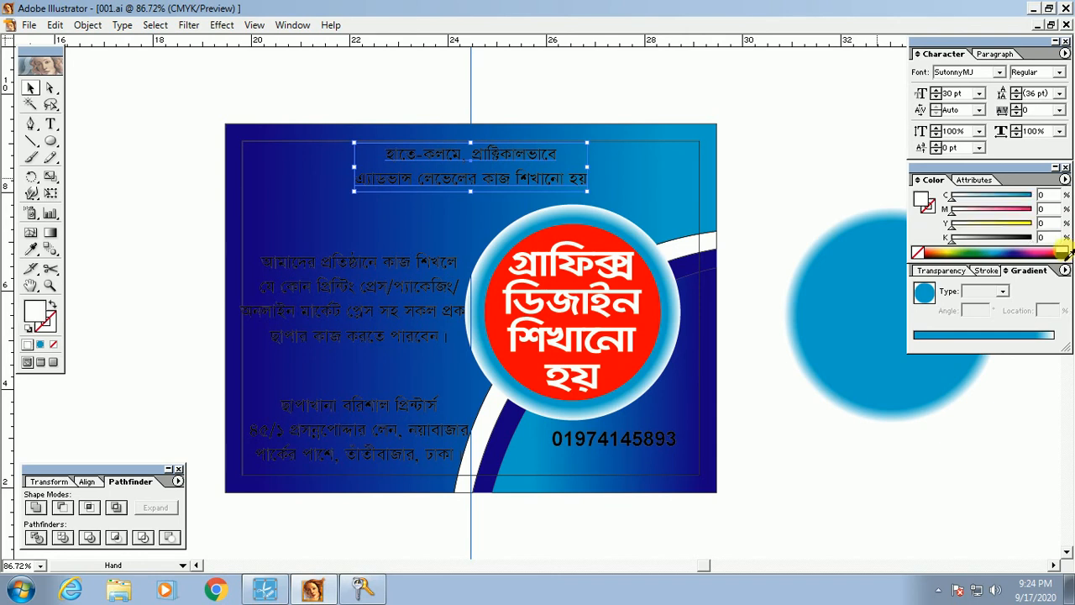
key("ctrl+space")
left_click_drag(196, 113, 766, 484)
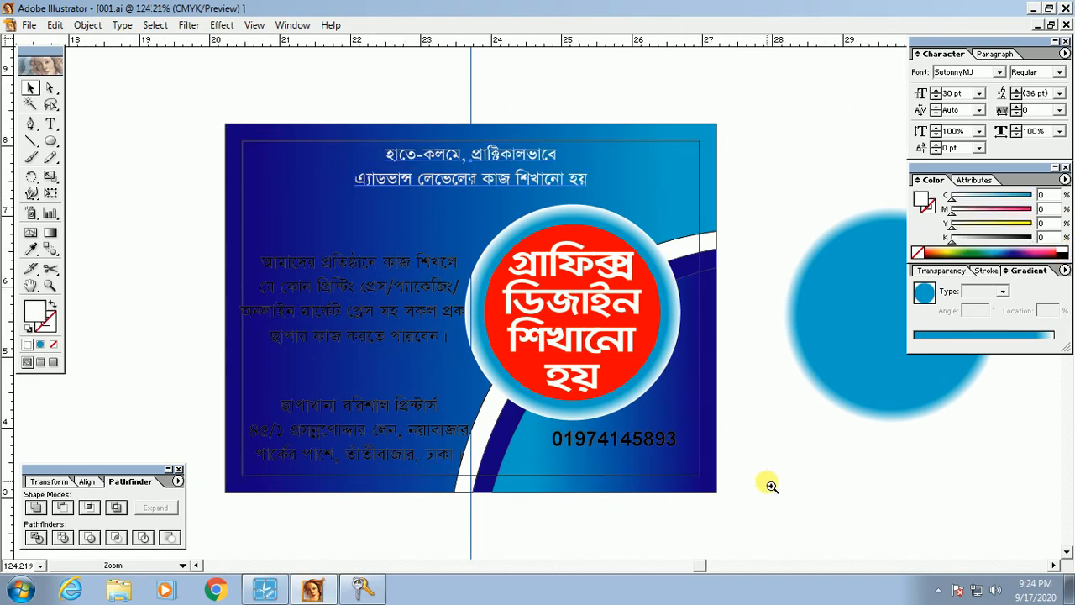
left_click_drag(583, 237, 565, 356)
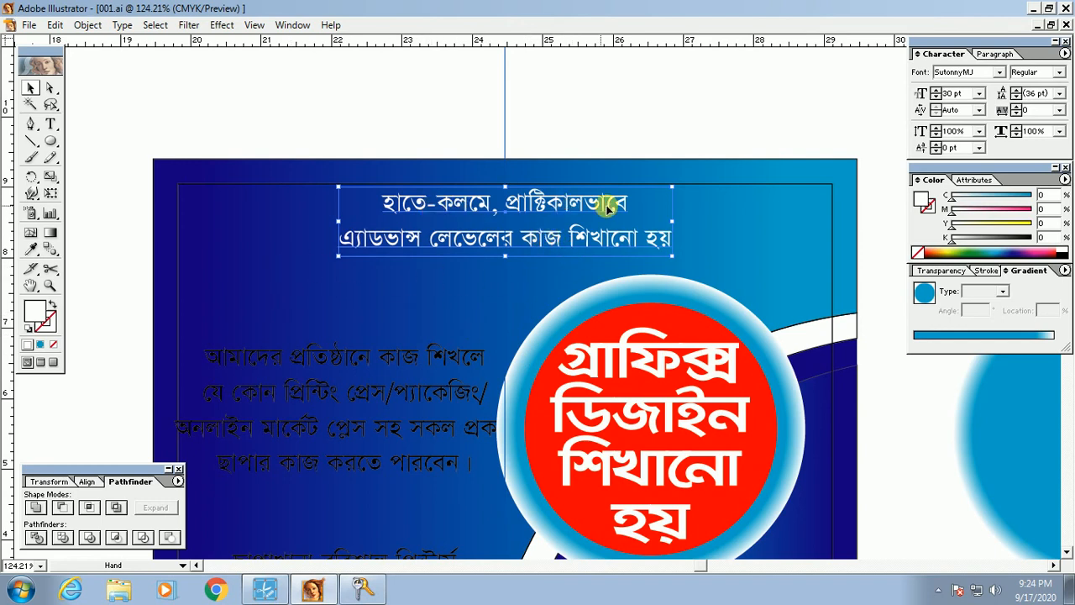
Step: Set the tagline's font style to Bold
left_click(1059, 75)
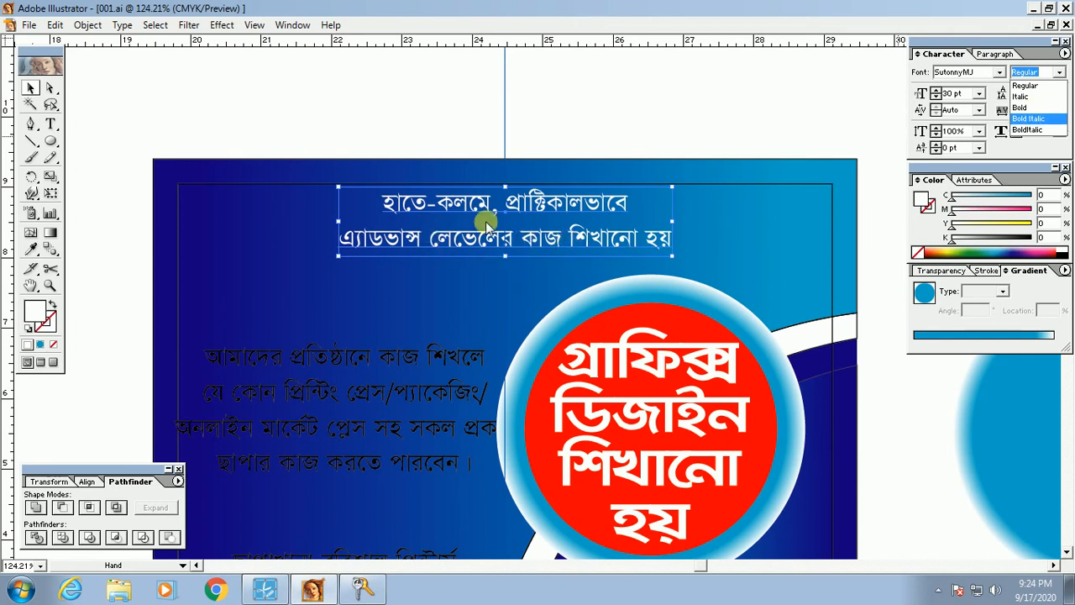
left_click(1032, 109)
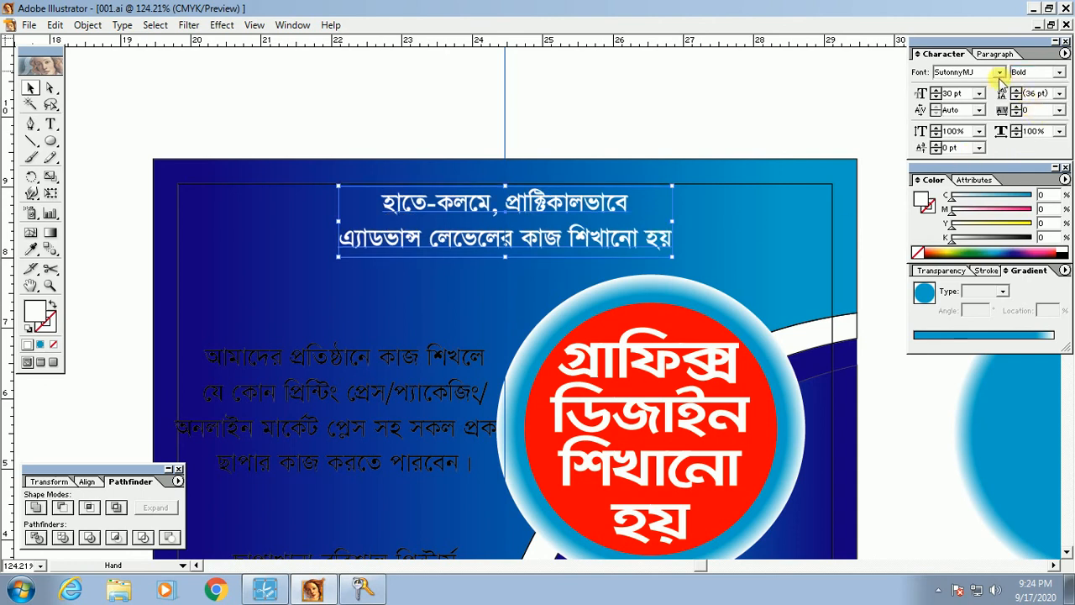
left_click(1061, 73)
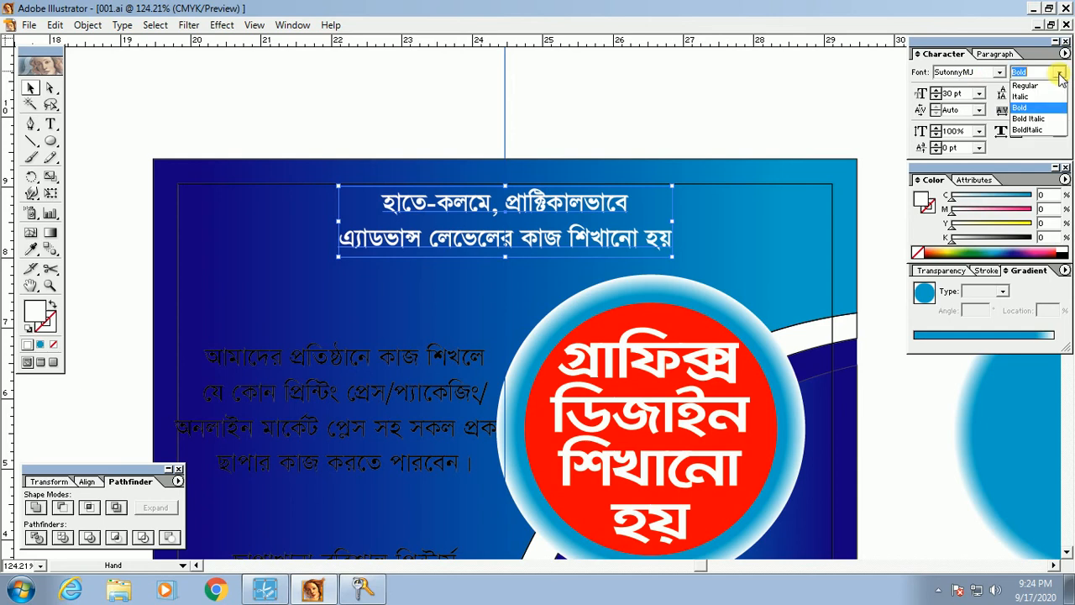
left_click(1023, 109)
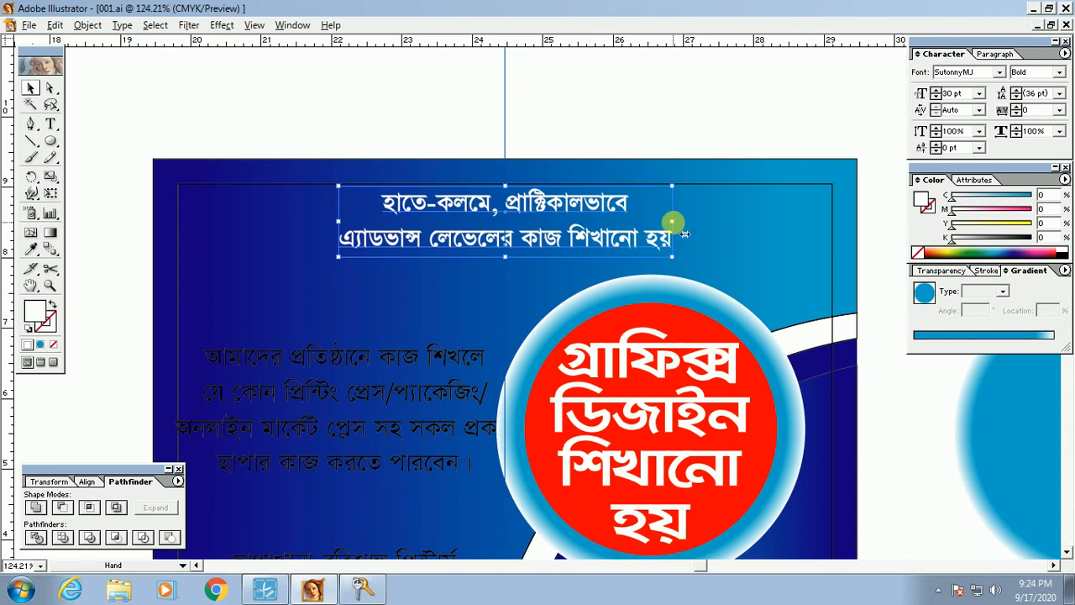
Step: Scale the tagline up to about 40.9 pt and tighten its leading to 38.9 pt
left_click_drag(673, 222, 728, 225)
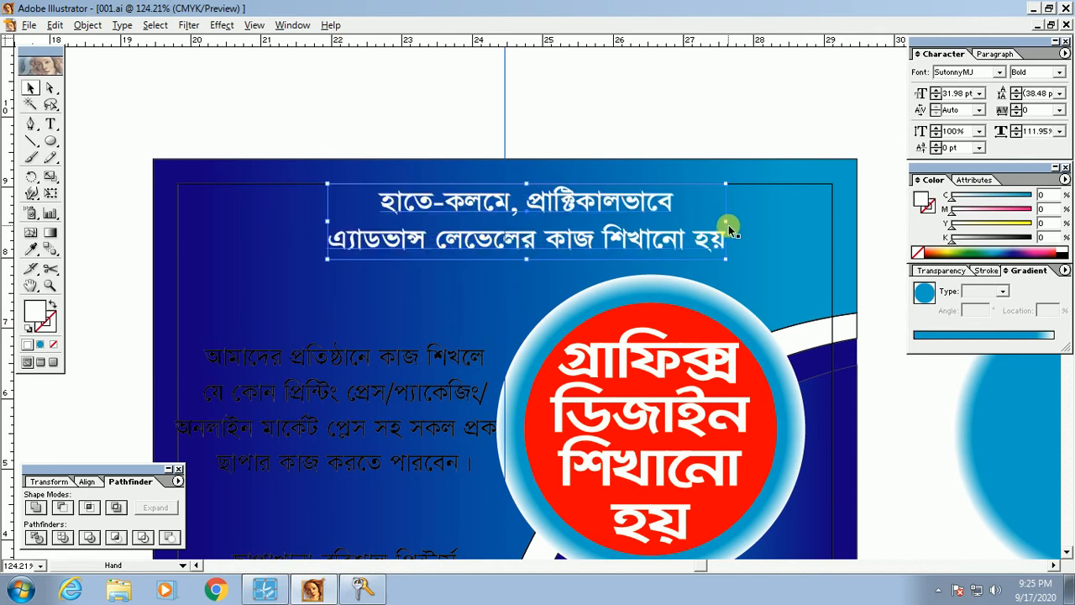
left_click_drag(750, 235, 739, 224)
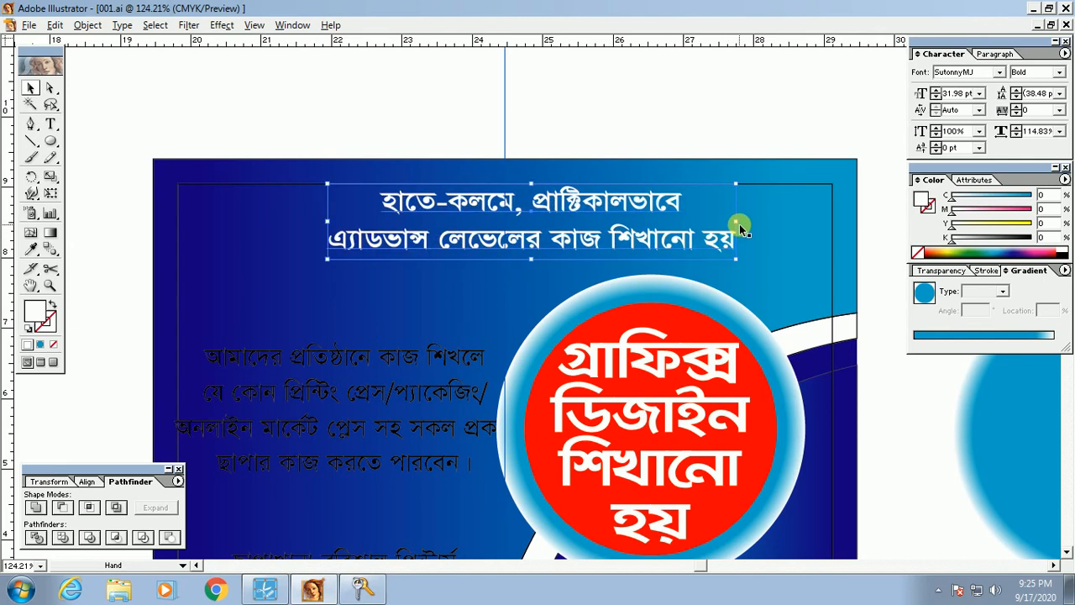
key("ctrl+z")
key("ctrl+z")
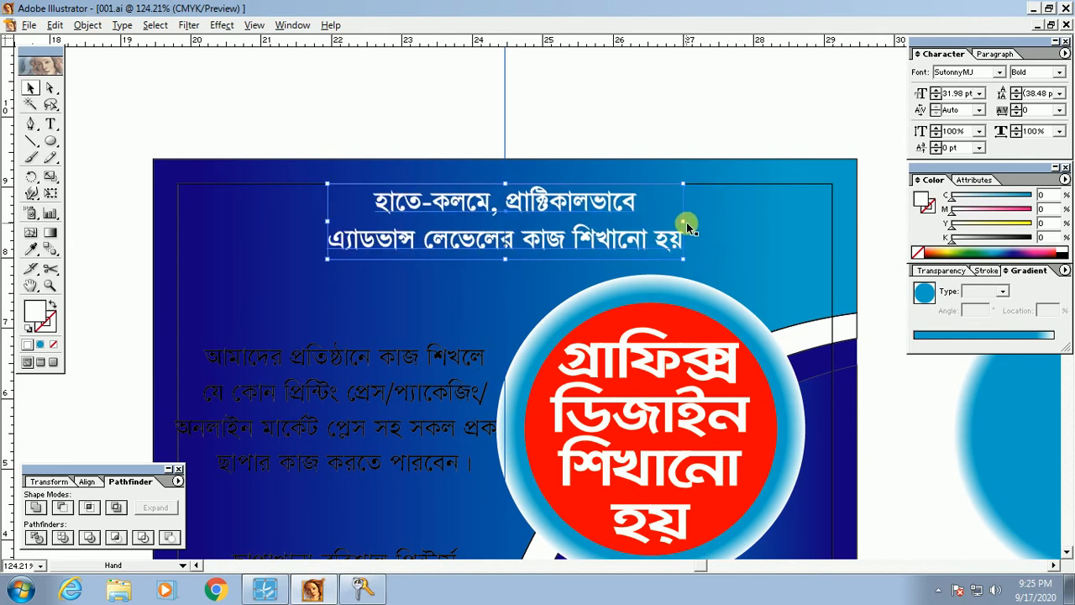
left_click_drag(695, 233, 732, 225)
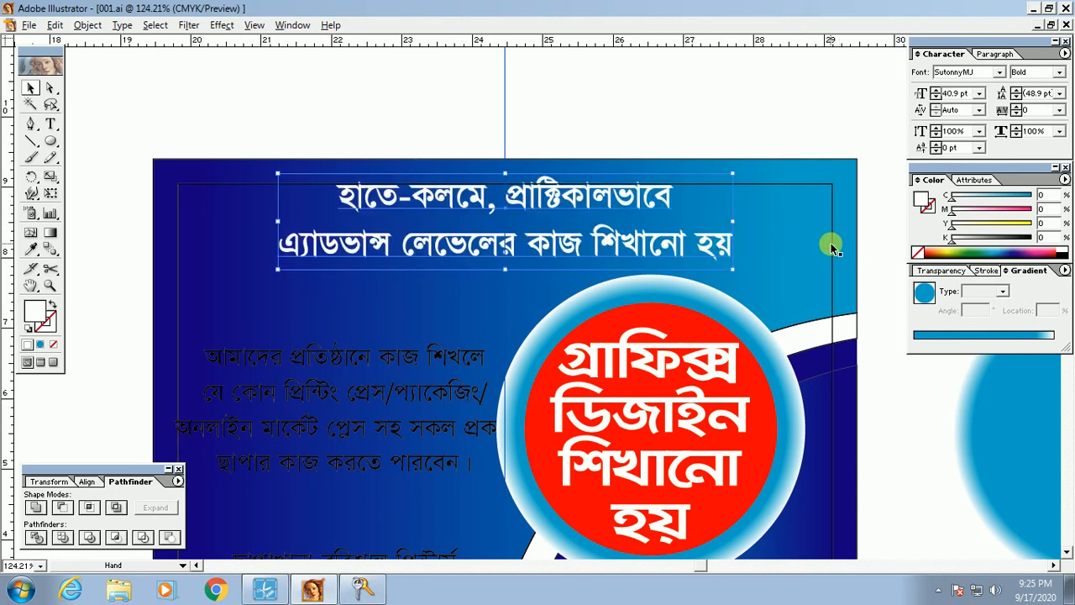
key("alt+Up")
key("alt+Up")
key("alt+Up")
key("alt+Up")
key("alt+Up")
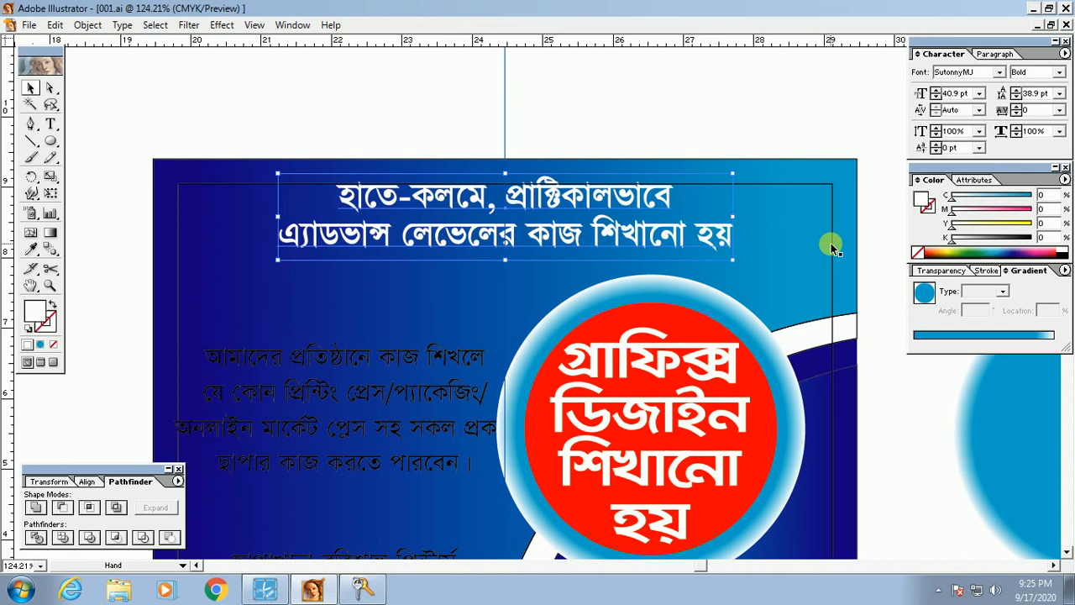
key("Down")
key("Down")
key("Down")
key("Down")
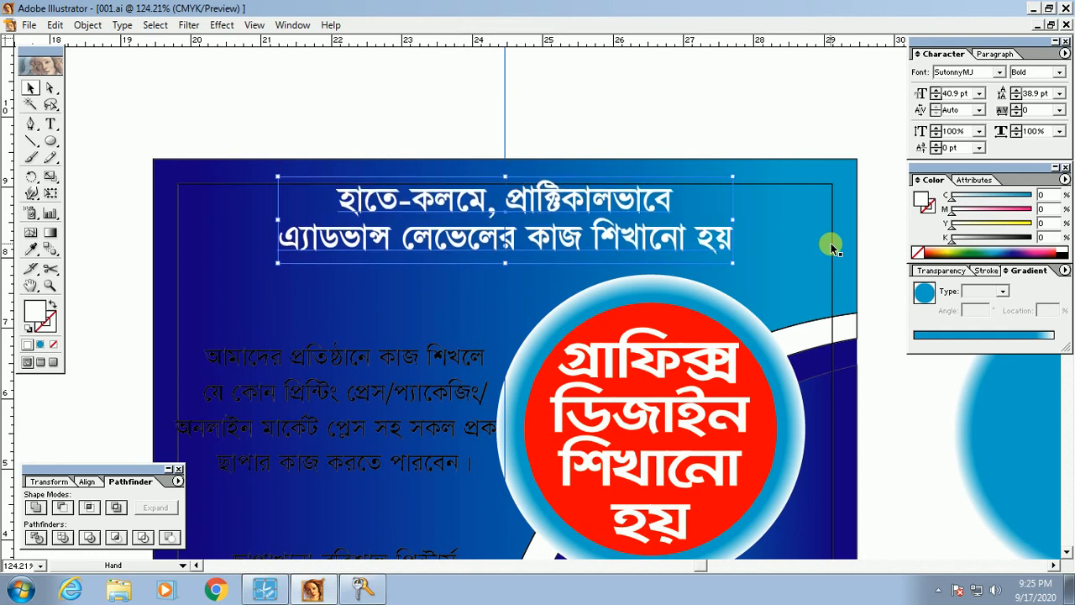
Step: Make the body paragraph bold and white
left_click(604, 125)
scroll(460, 307, "down", 5)
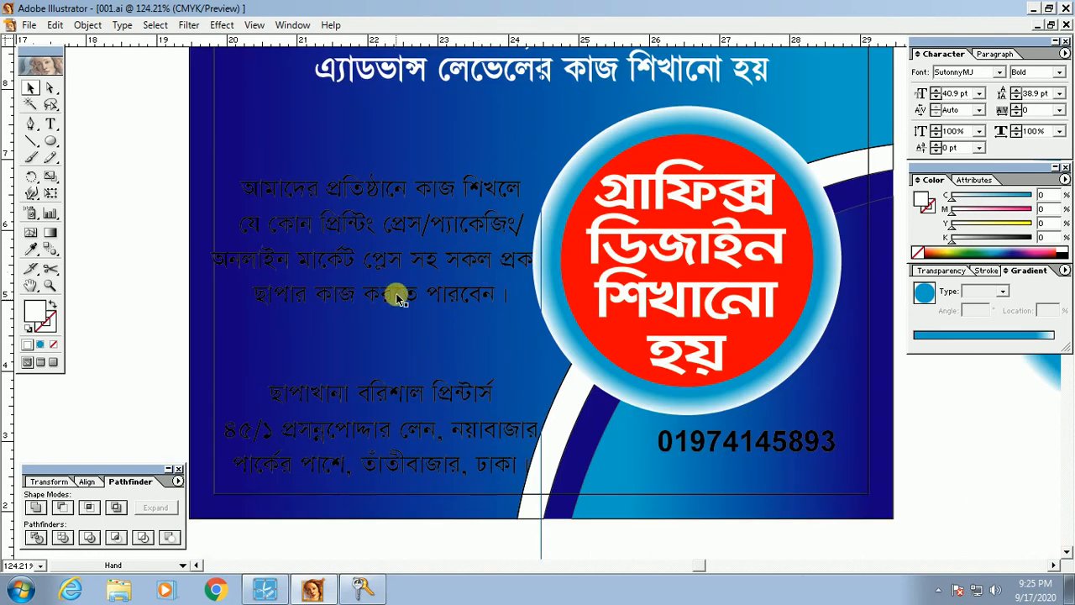
left_click(366, 250)
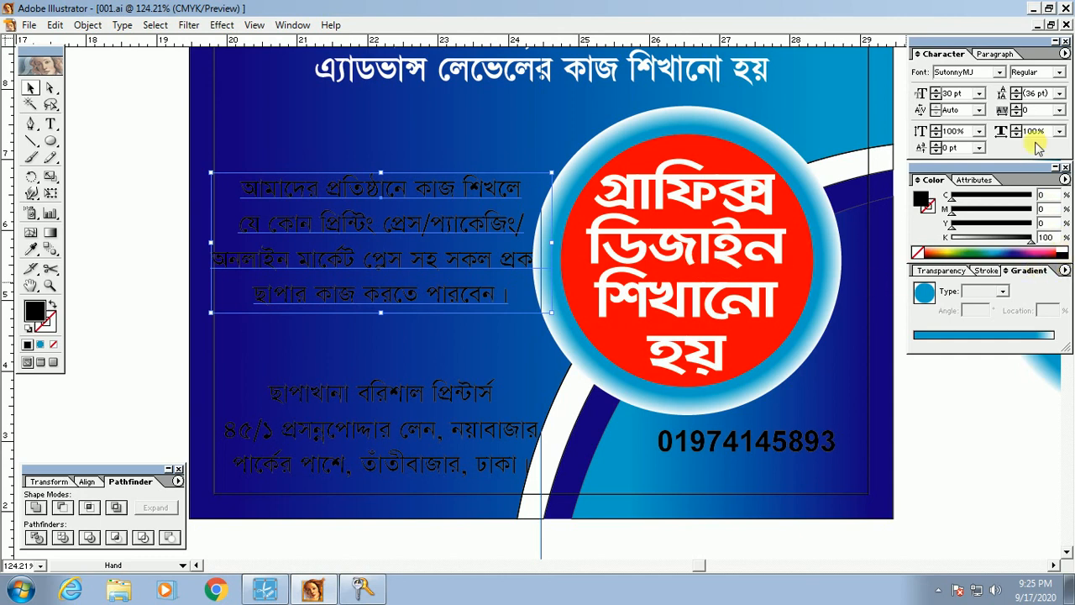
left_click(1061, 74)
left_click(1057, 113)
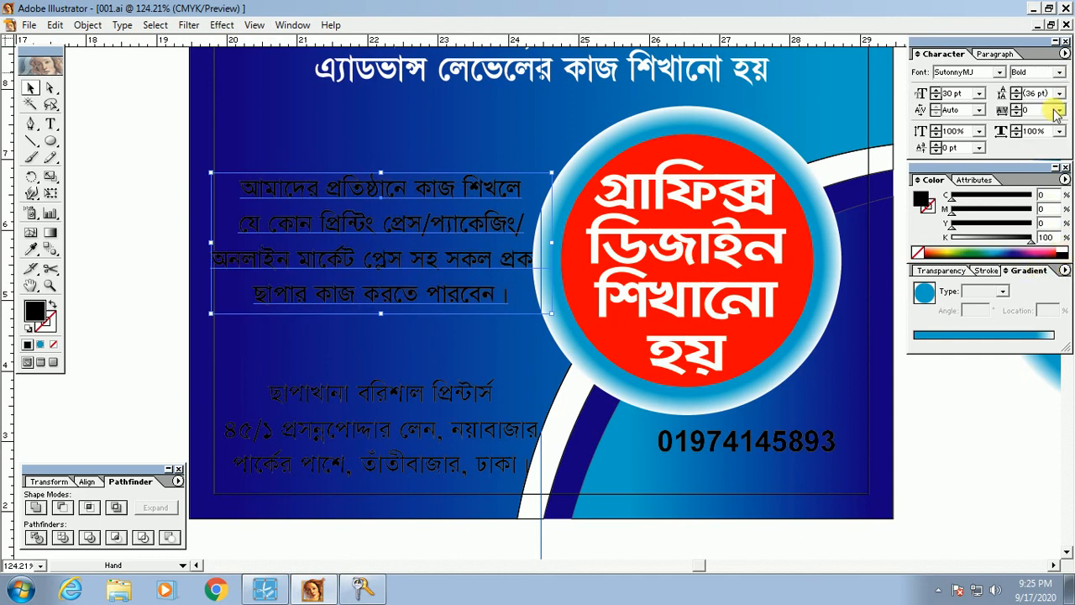
left_click(1067, 251)
key("Tab")
Step: Turn the address text block white
left_click(441, 454)
key("Tab")
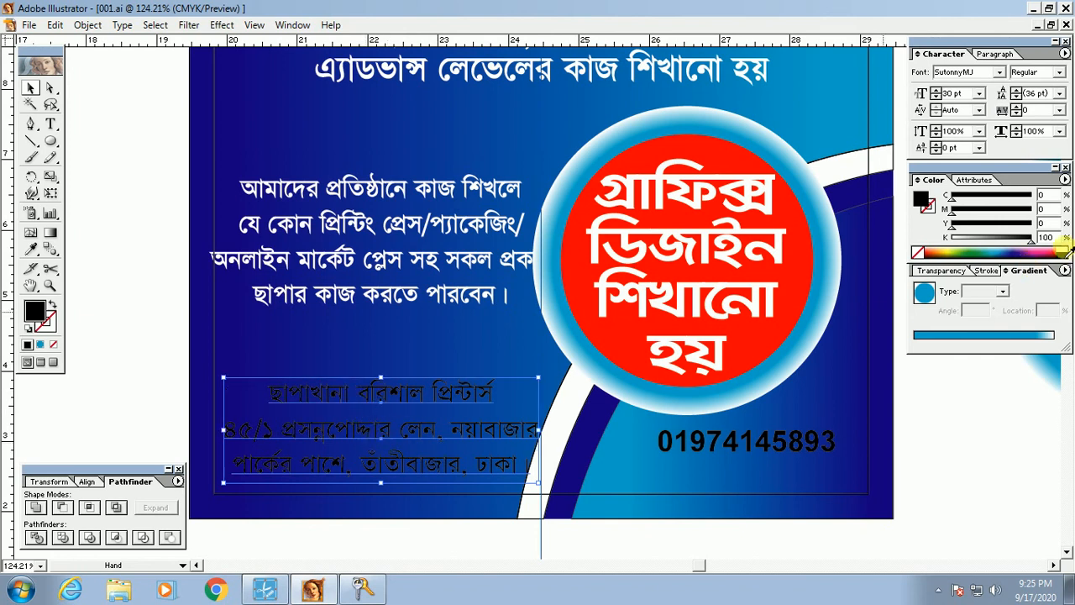
left_click(1067, 249)
left_click(933, 474)
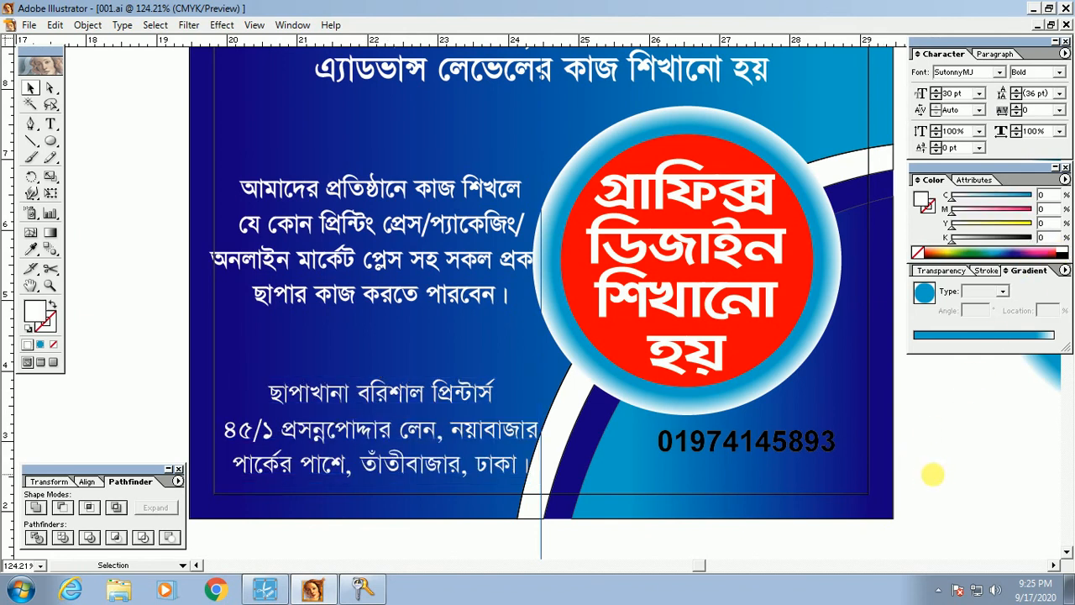
Step: Make the printer-name line bold and yellow
left_click(373, 403)
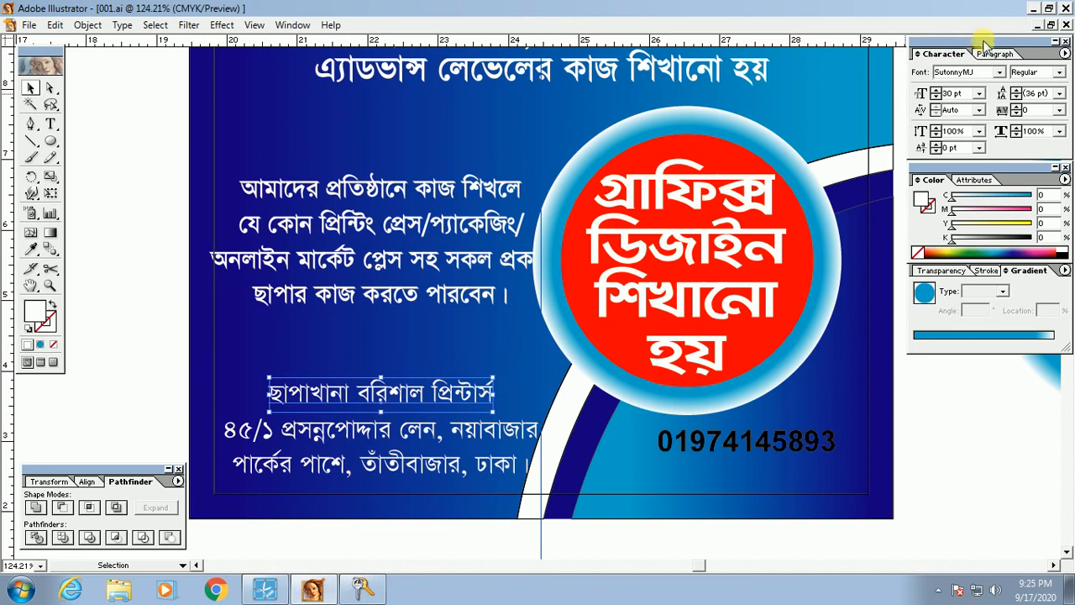
left_click(1060, 72)
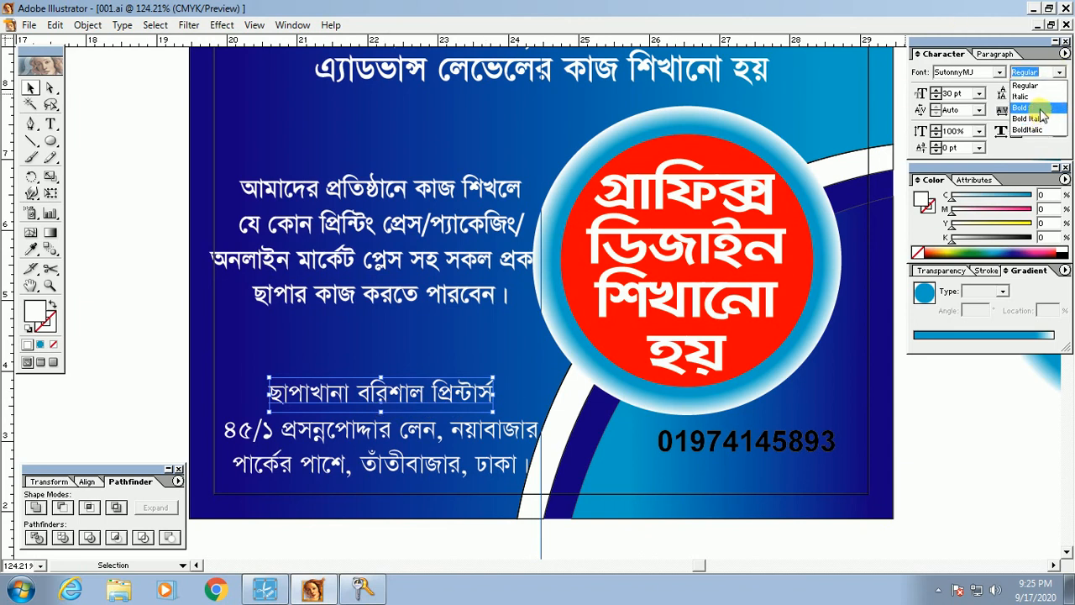
left_click(1038, 101)
left_click_drag(1017, 225, 1042, 238)
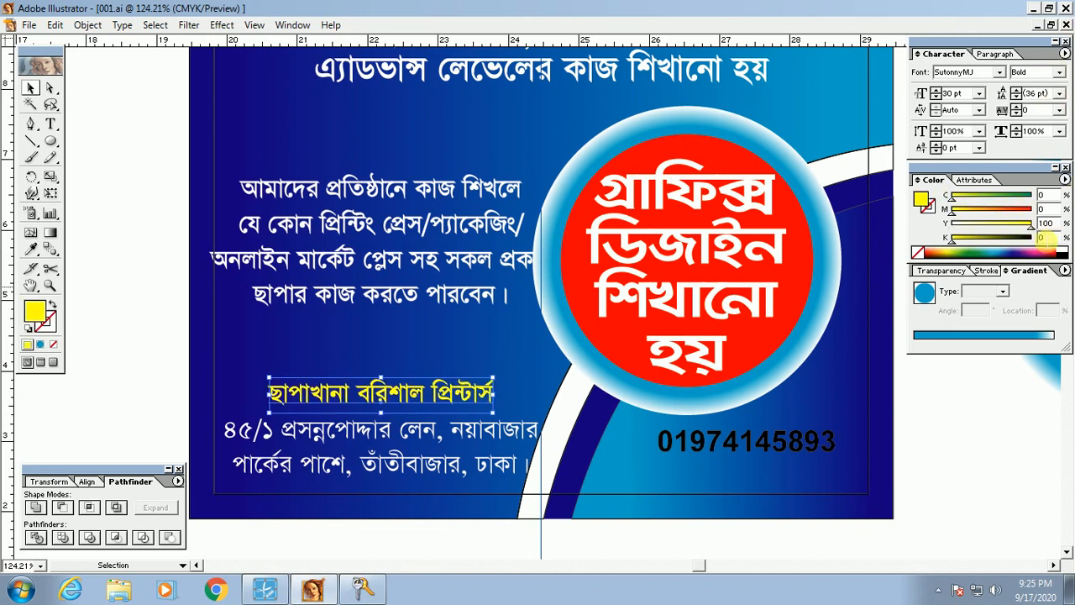
left_click(144, 355)
key("Tab")
key("z")
left_click_drag(126, 347, 888, 533)
left_click_drag(461, 430, 461, 522)
key("Tab")
left_click(365, 312)
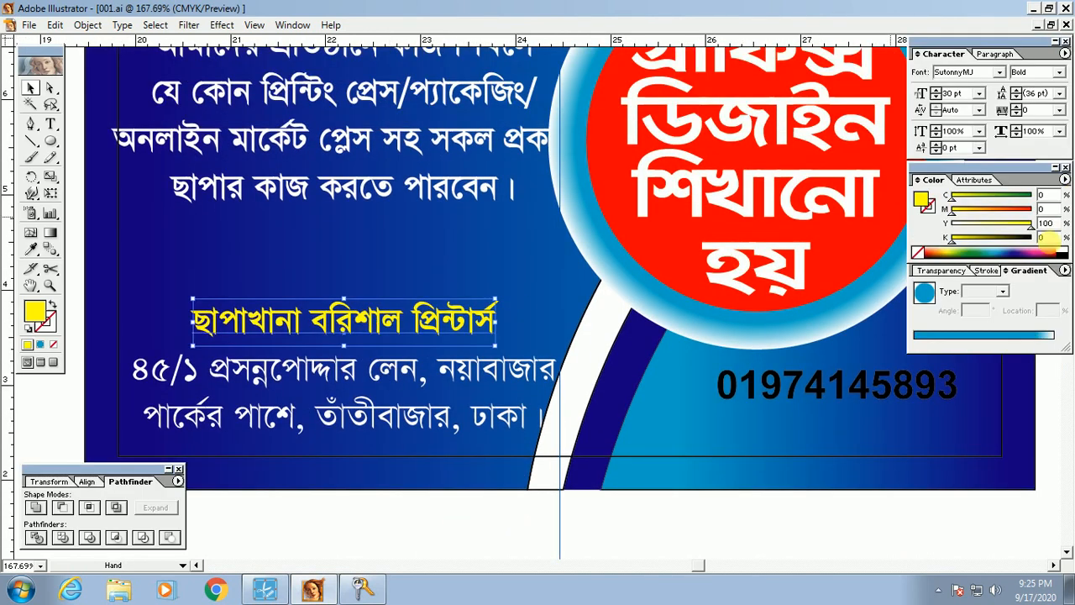
Step: Turn the printer-name line white
left_click(1063, 252)
key("Tab")
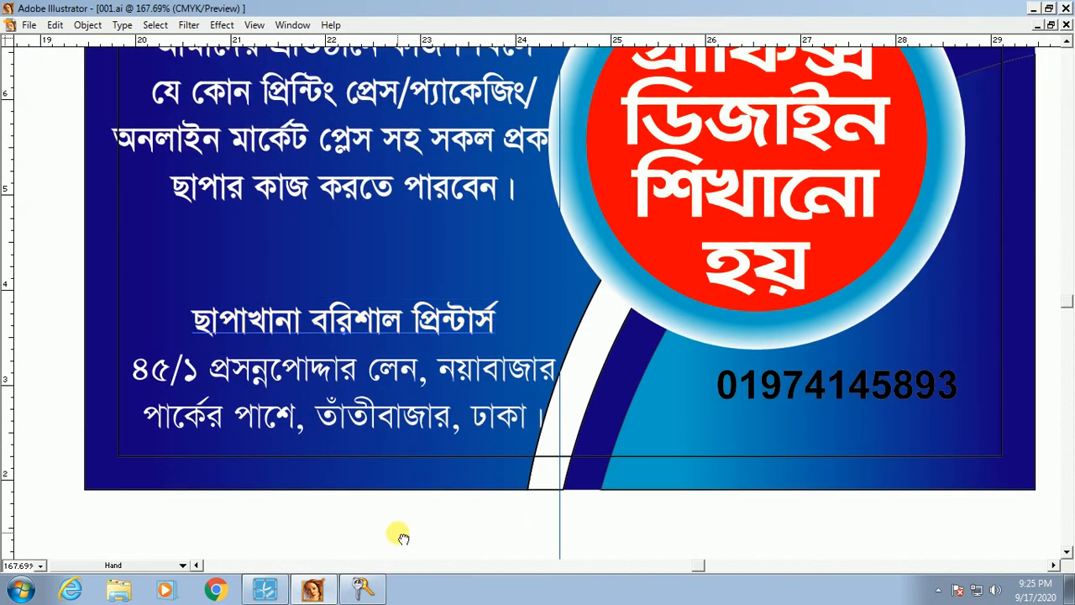
left_click_drag(404, 538, 405, 500)
Step: Set the two-line address text to Bold
left_click(412, 347)
key("Tab")
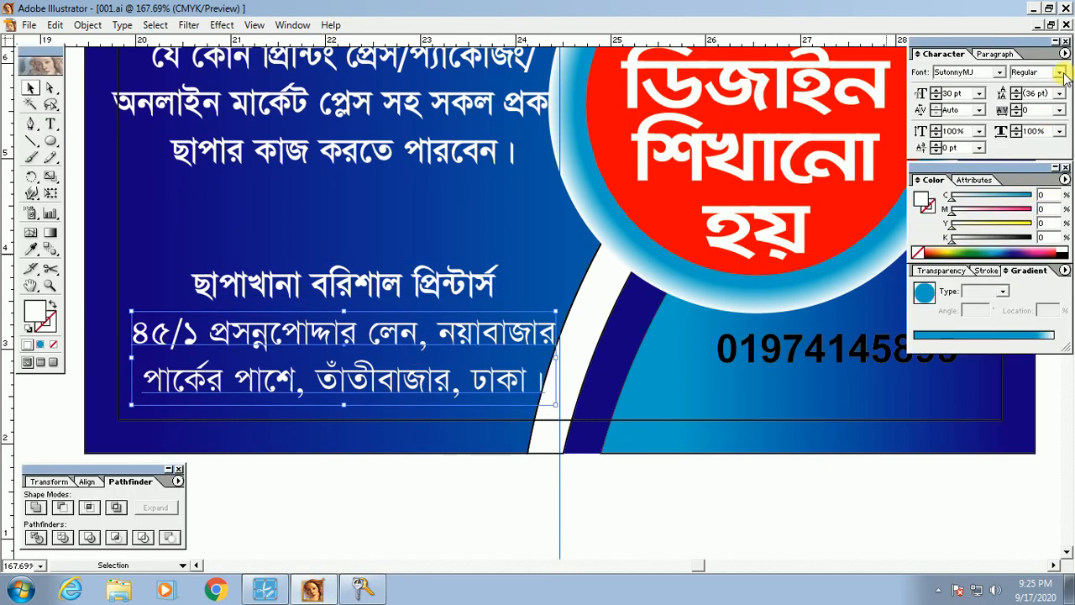
left_click(1063, 76)
left_click(1027, 103)
Step: Tighten the address leading to 34 pt and narrow its text box
key("Tab")
key("Tab")
left_click(356, 521)
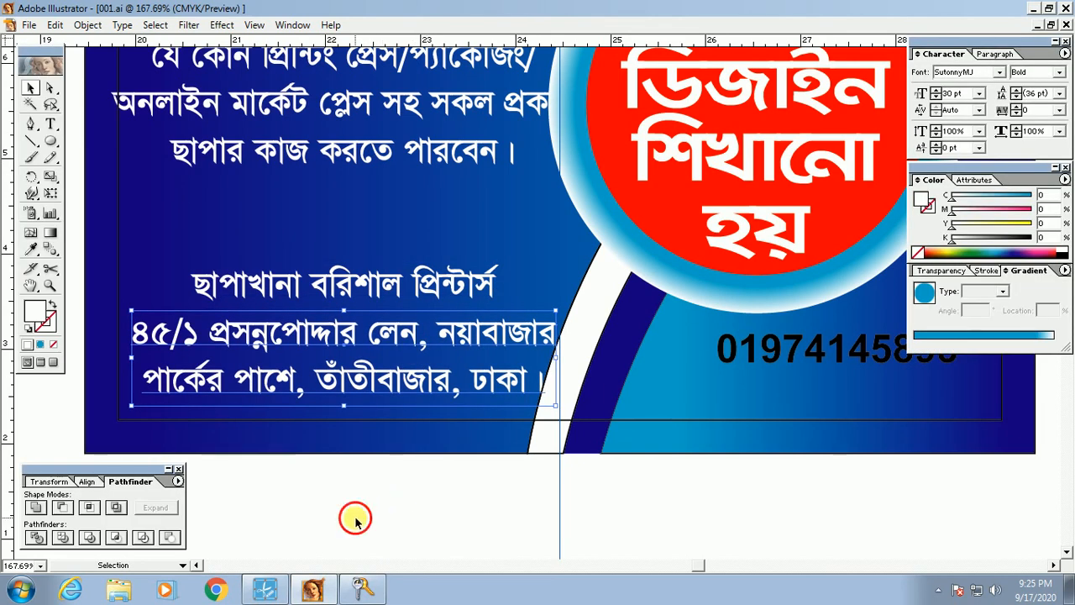
scroll(462, 432, "left", 2)
left_click_drag(369, 371, 352, 395)
key("alt+Up")
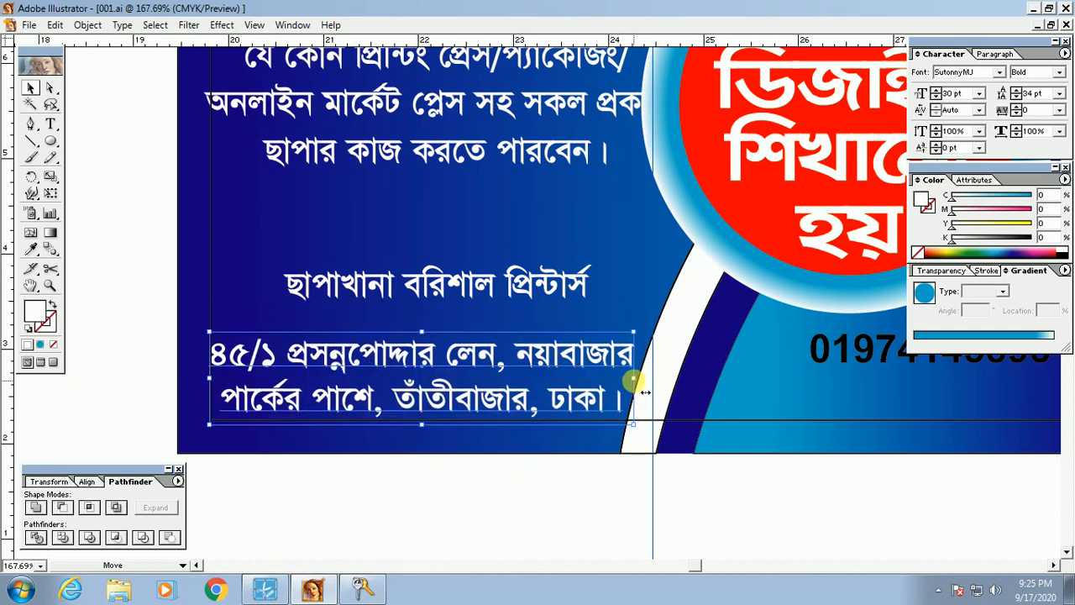
left_click_drag(634, 380, 614, 382)
left_click(480, 506)
Step: Move the printer-name line down and to the left
key("Tab")
left_click_drag(486, 436, 487, 453)
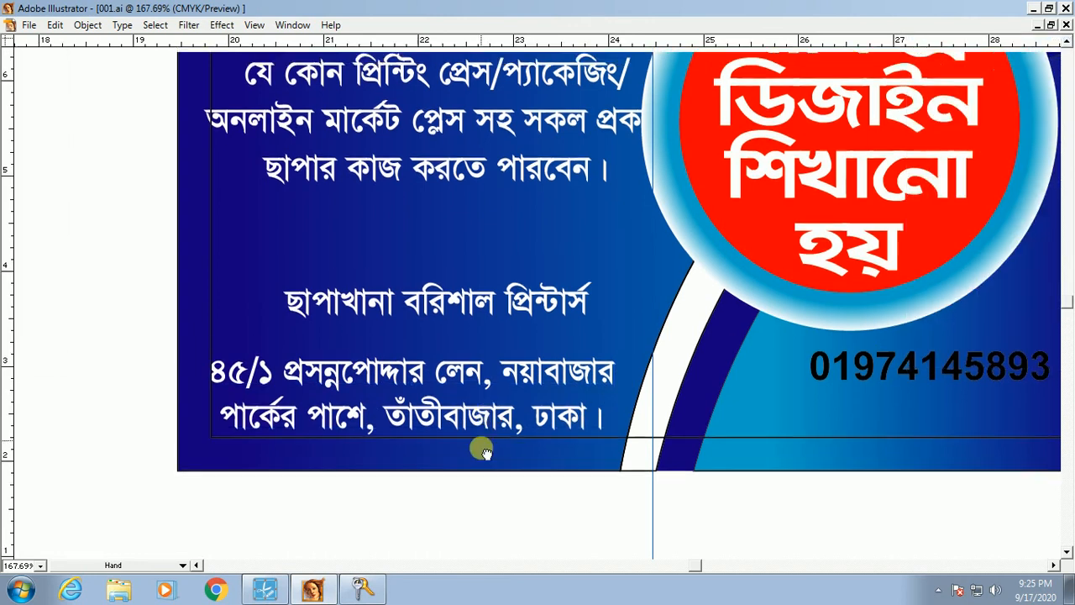
scroll(485, 452, "up", 3)
left_click(412, 475)
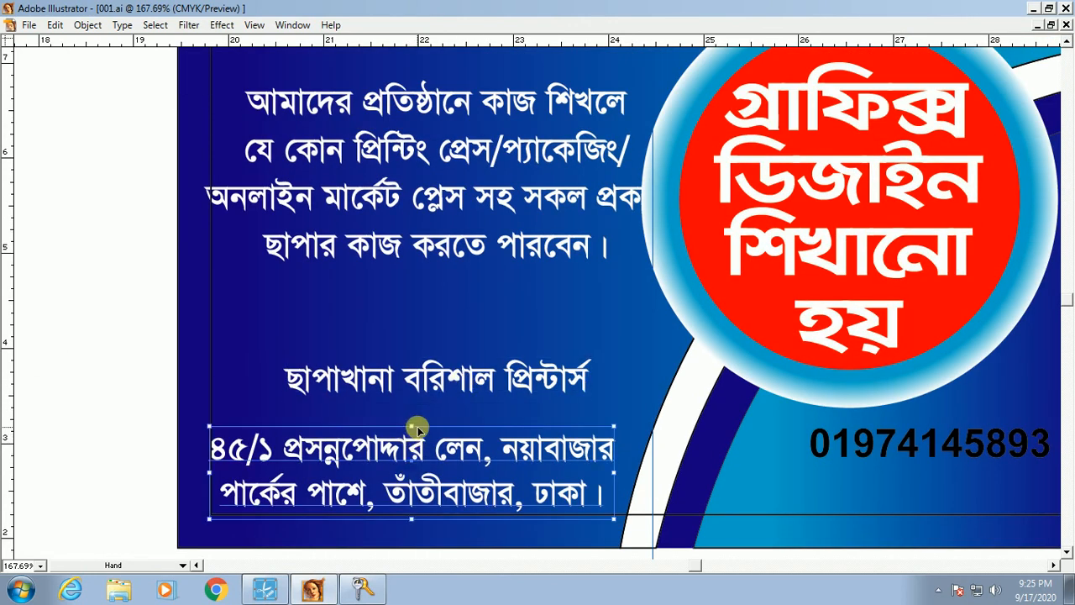
left_click_drag(448, 377, 404, 406)
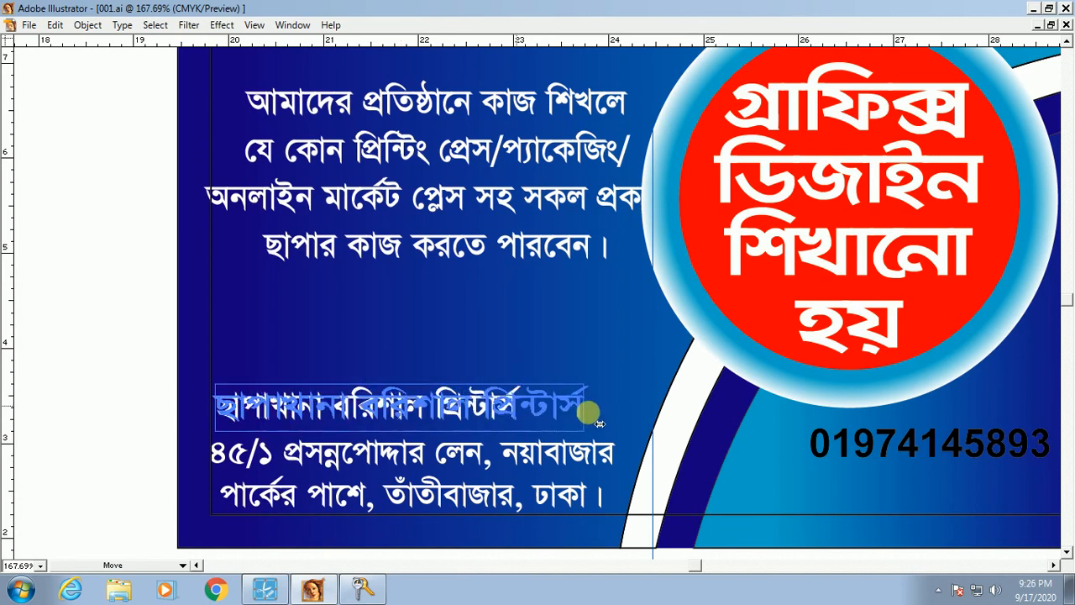
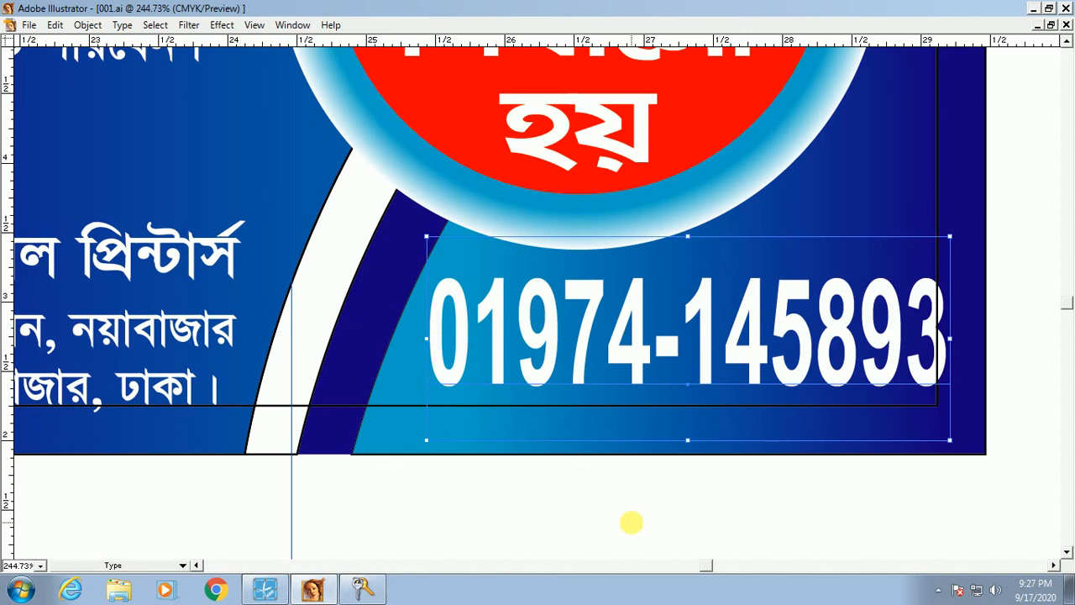
left_click(631, 523, "ctrl")
left_click(519, 267, "ctrl+alt")
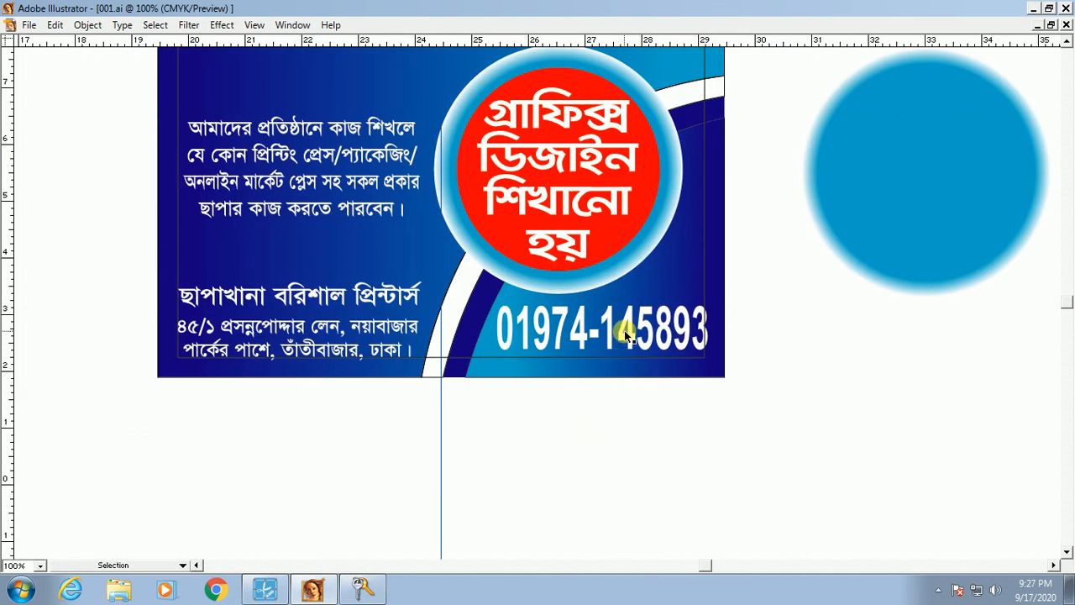
left_click_drag(389, 251, 921, 461)
left_click_drag(760, 389, 910, 483)
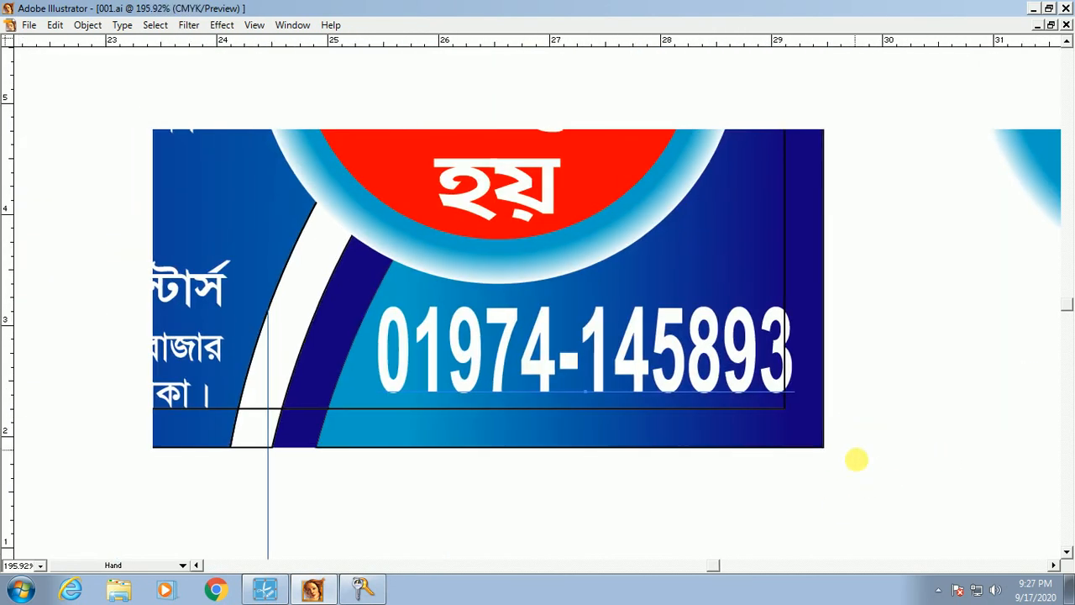
left_click(743, 349)
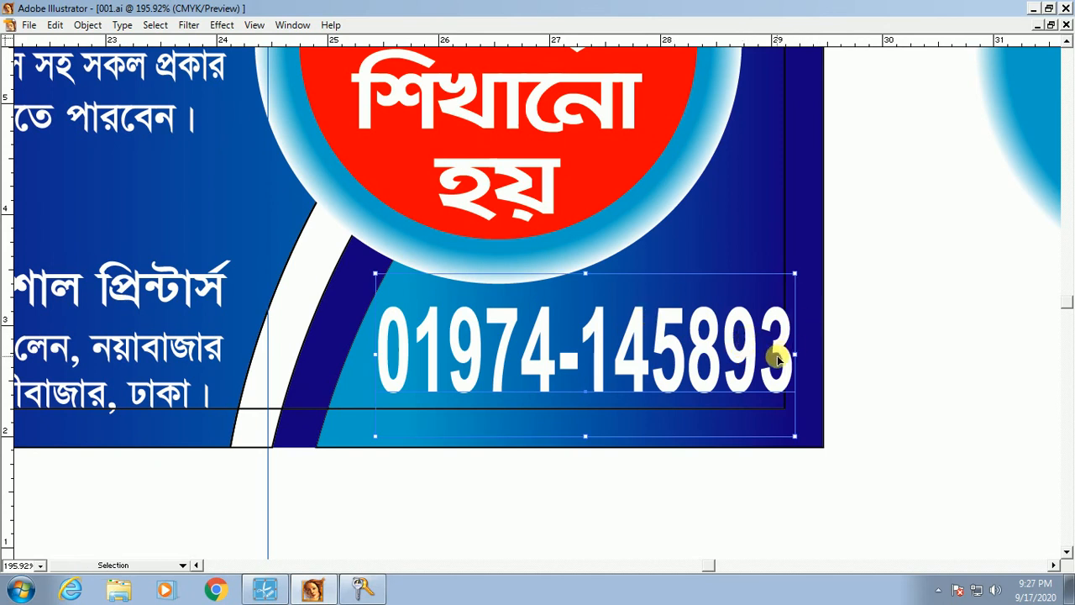
left_click_drag(796, 356, 801, 367)
left_click_drag(754, 394, 809, 449)
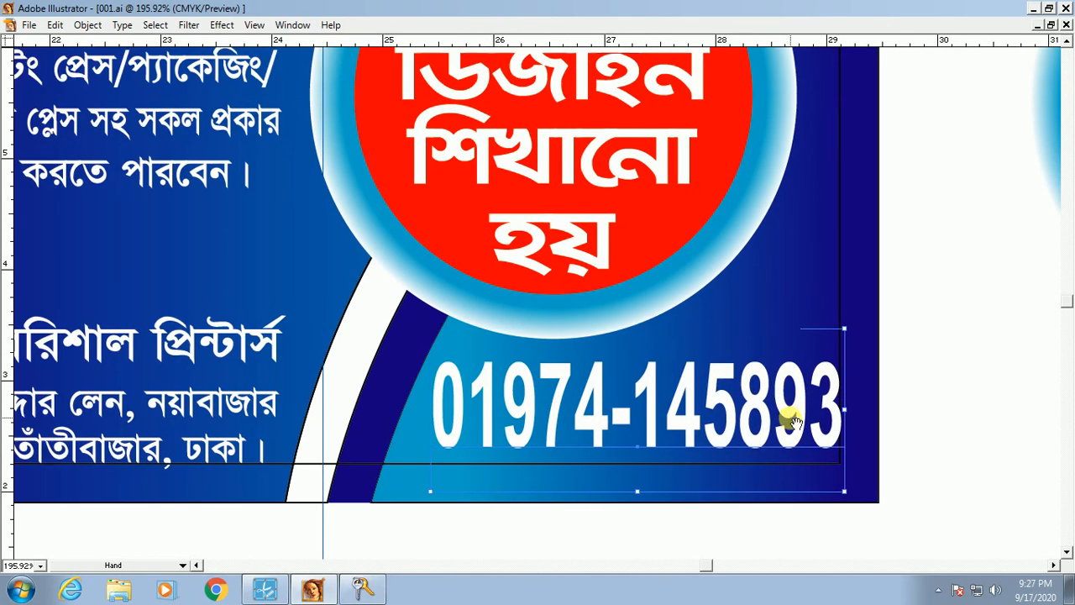
Step: Nudge the phone number left and down into the card's lower-right corner
key("t")
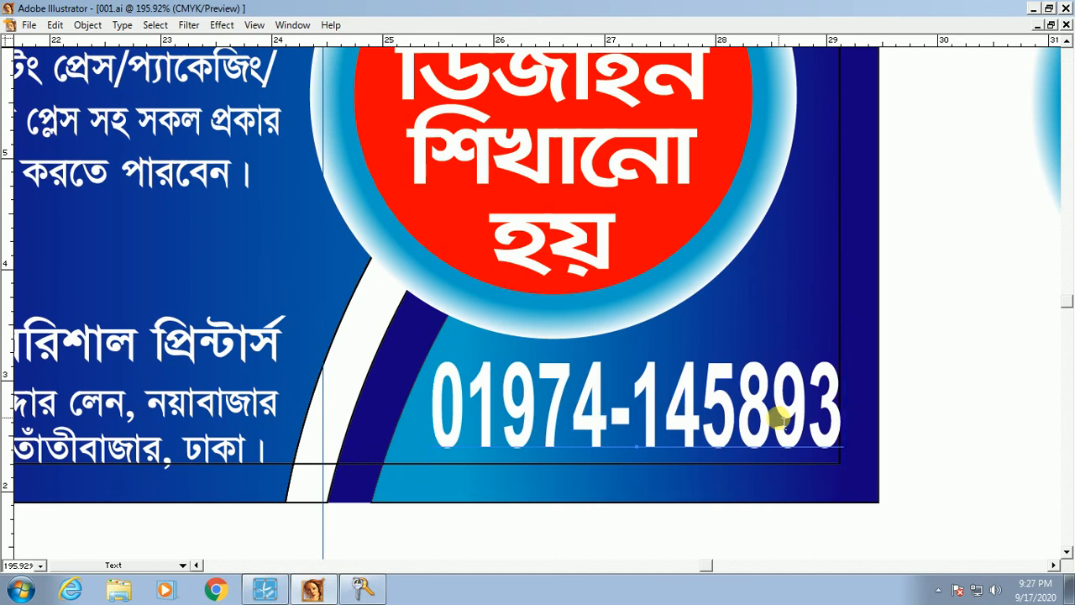
key("Left")
key("Left")
key("Left")
key("v")
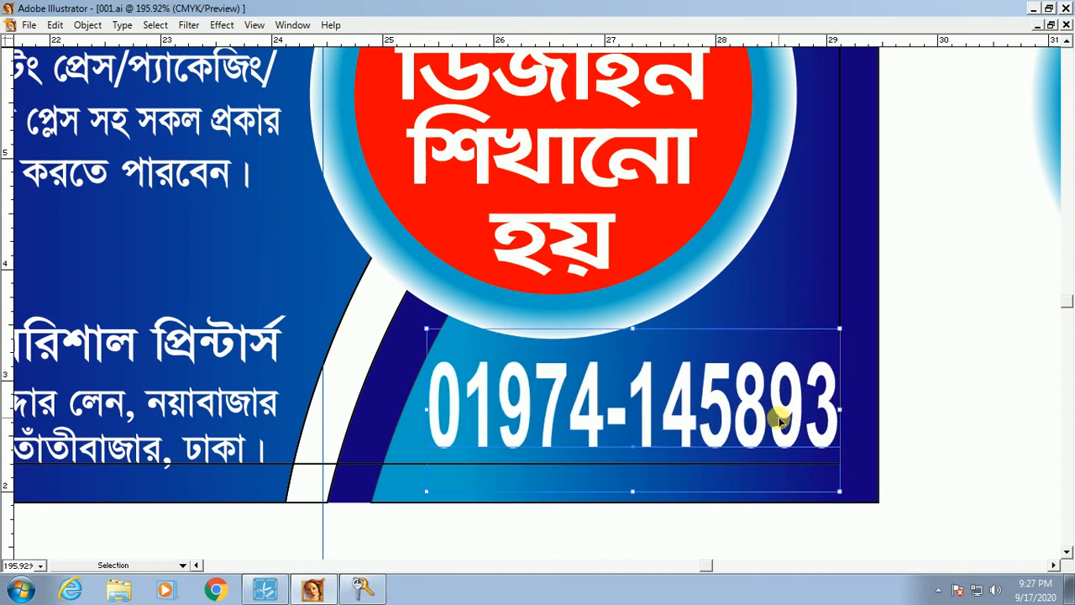
key("Down")
key("Down")
key("Down")
key("Down")
key("Down")
key("Down")
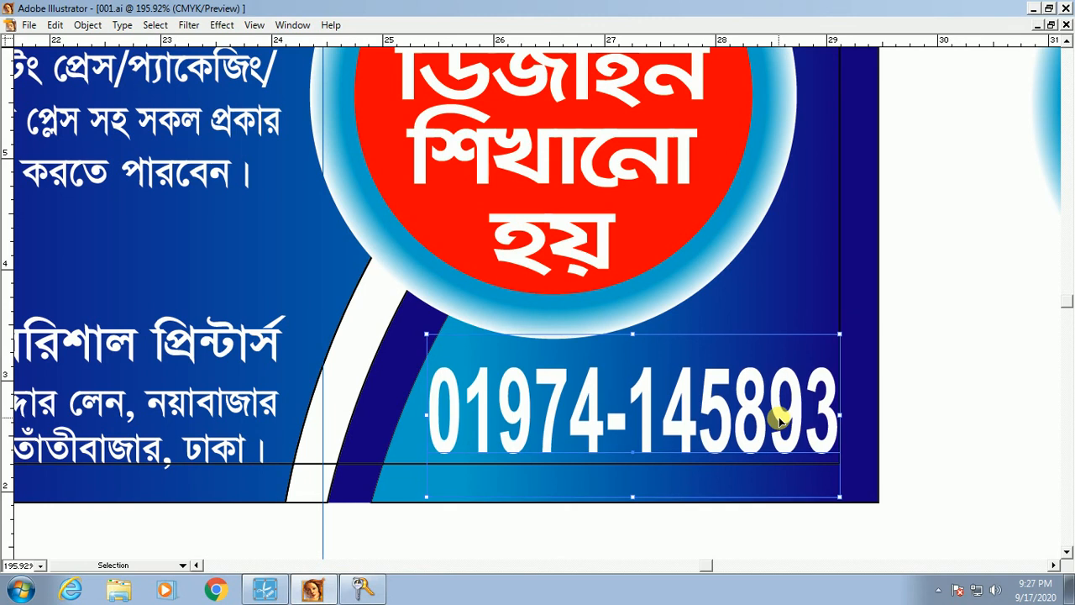
key("t")
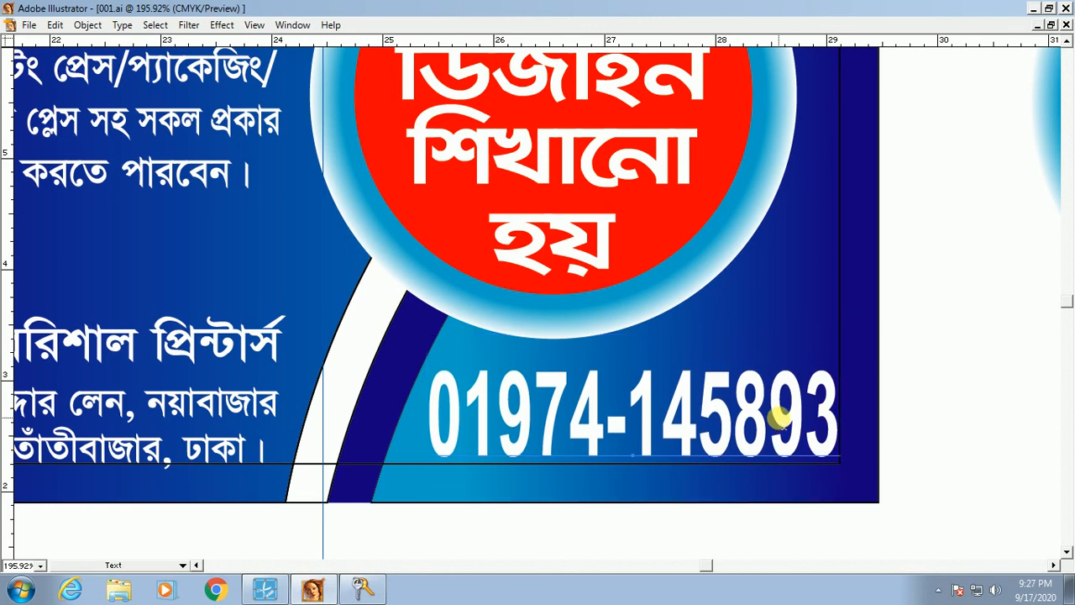
key("ctrl+1")
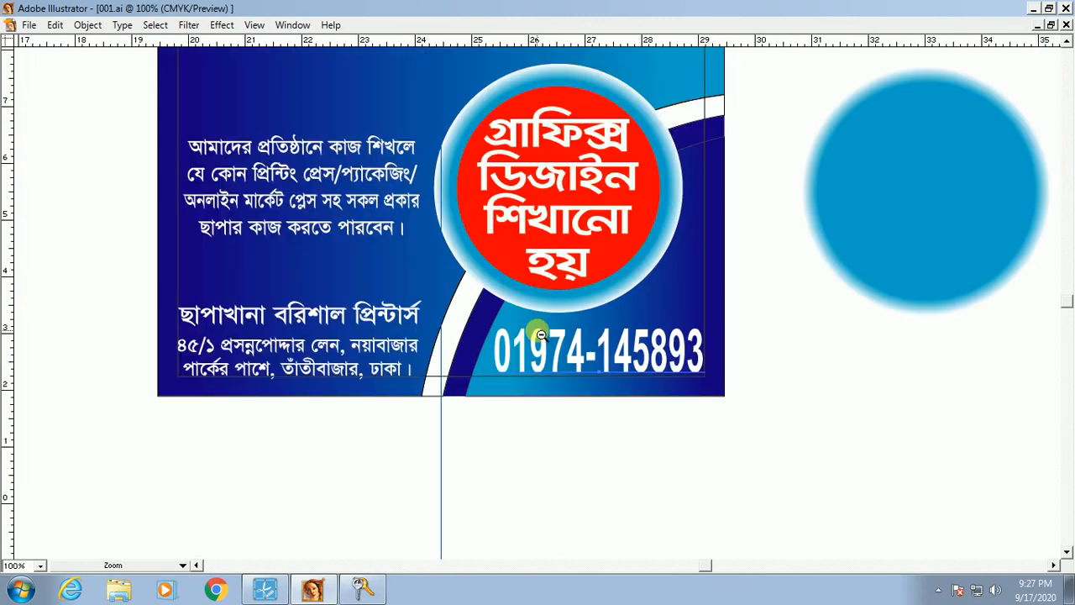
key("ctrl+minus")
key("ctrl+space")
left_click_drag(292, 112, 814, 482)
left_click(664, 322)
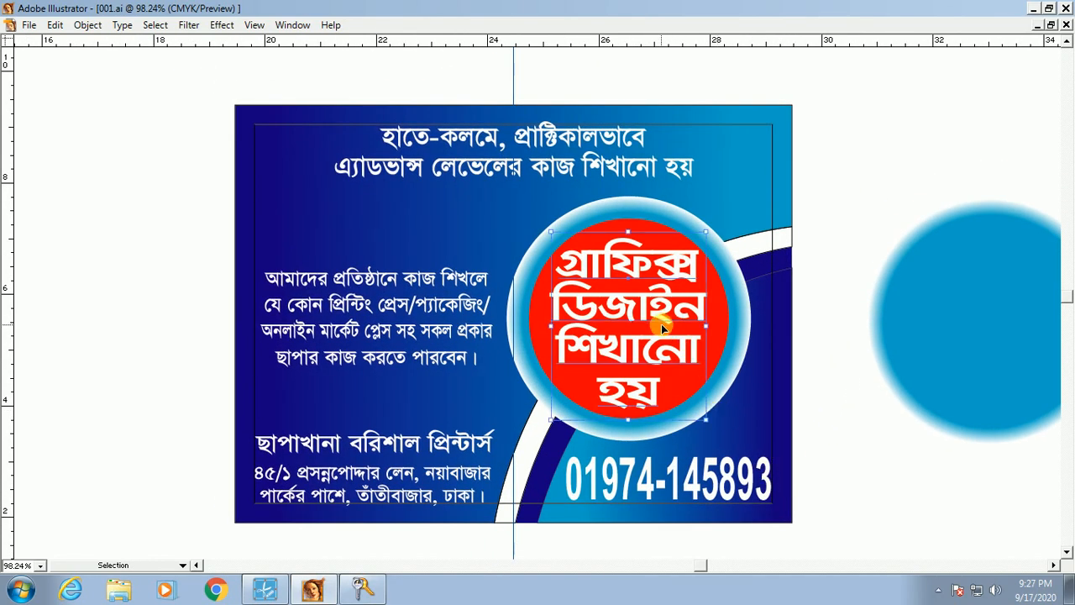
key("Delete")
left_click(626, 282)
key("Delete")
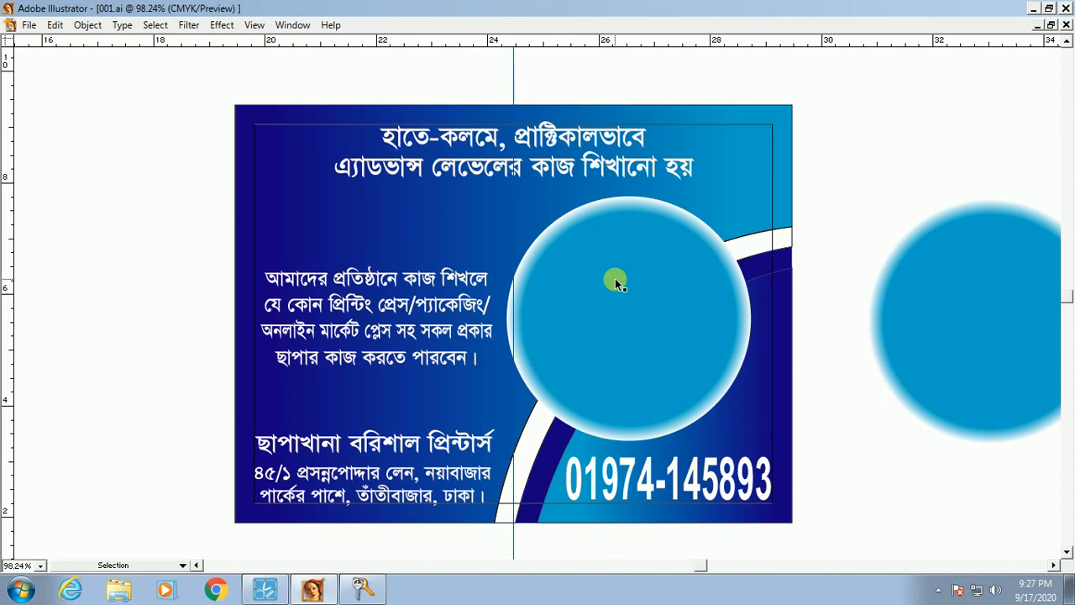
key("ctrl+z")
key("ctrl+z")
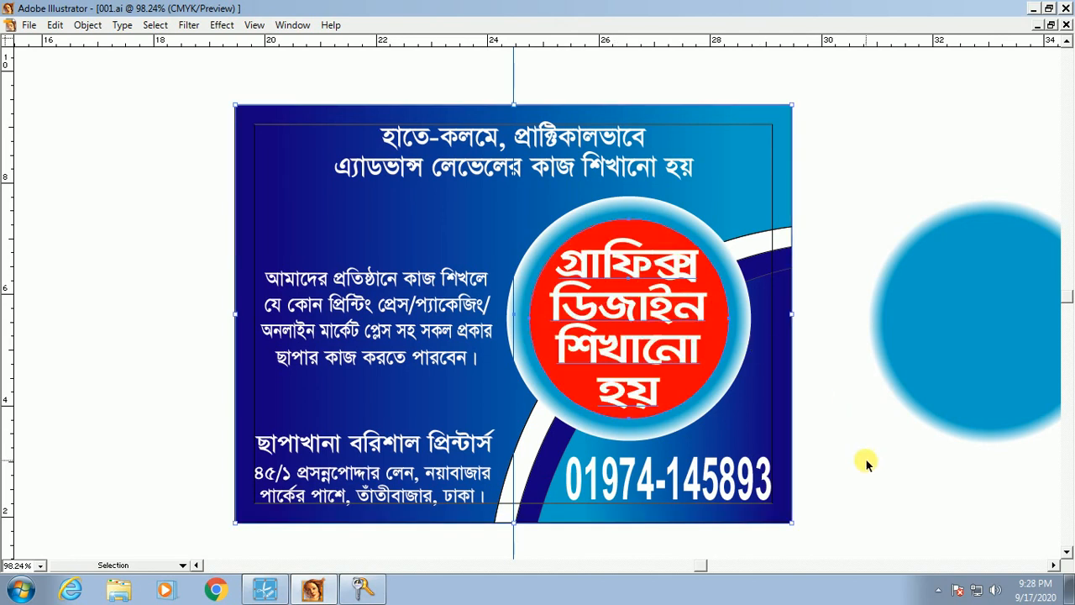
key("t")
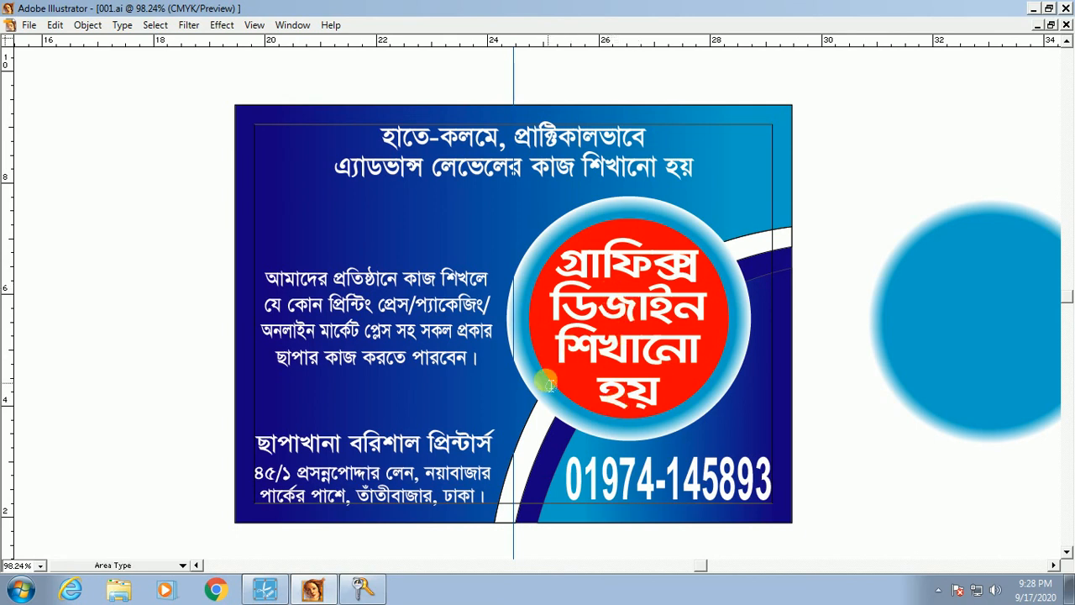
key("v")
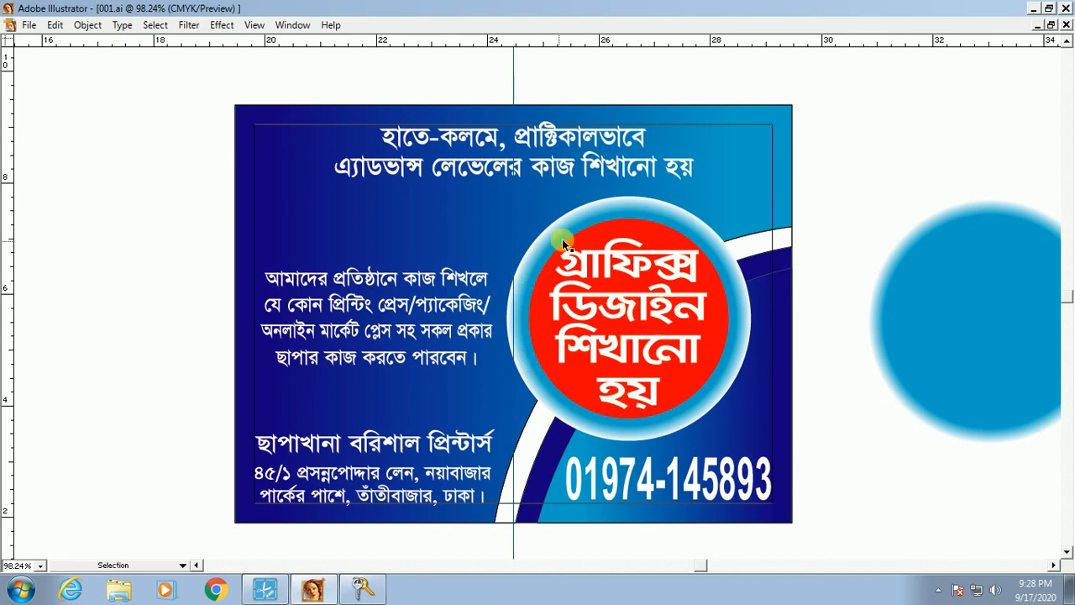
left_click(635, 291)
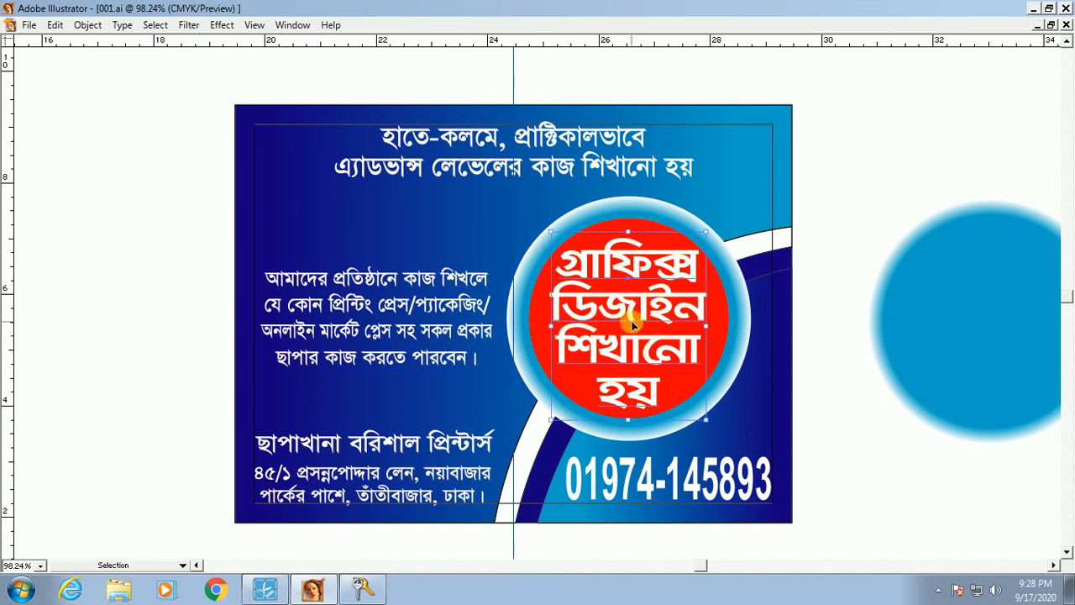
key("Delete")
left_click(632, 321)
key("Delete")
left_click(632, 321)
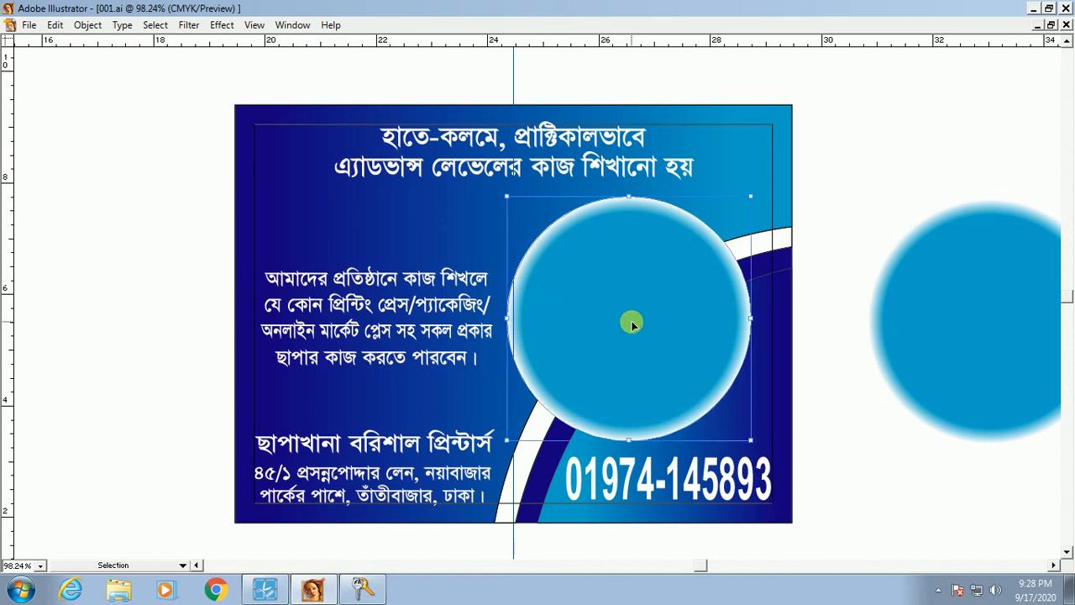
key("Delete")
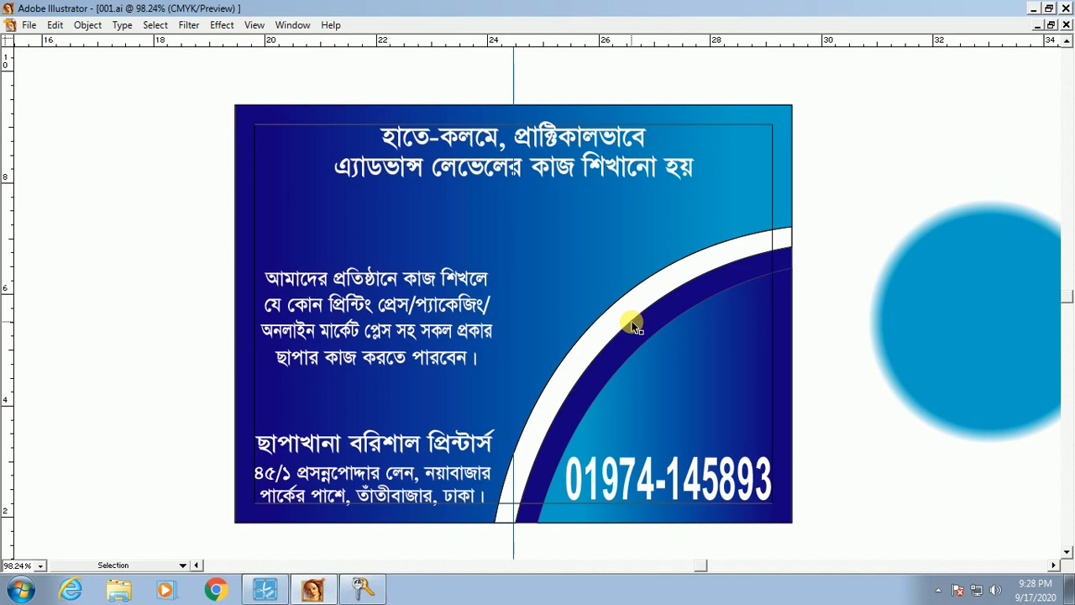
key("ctrl+z")
key("ctrl+z")
key("ctrl+z")
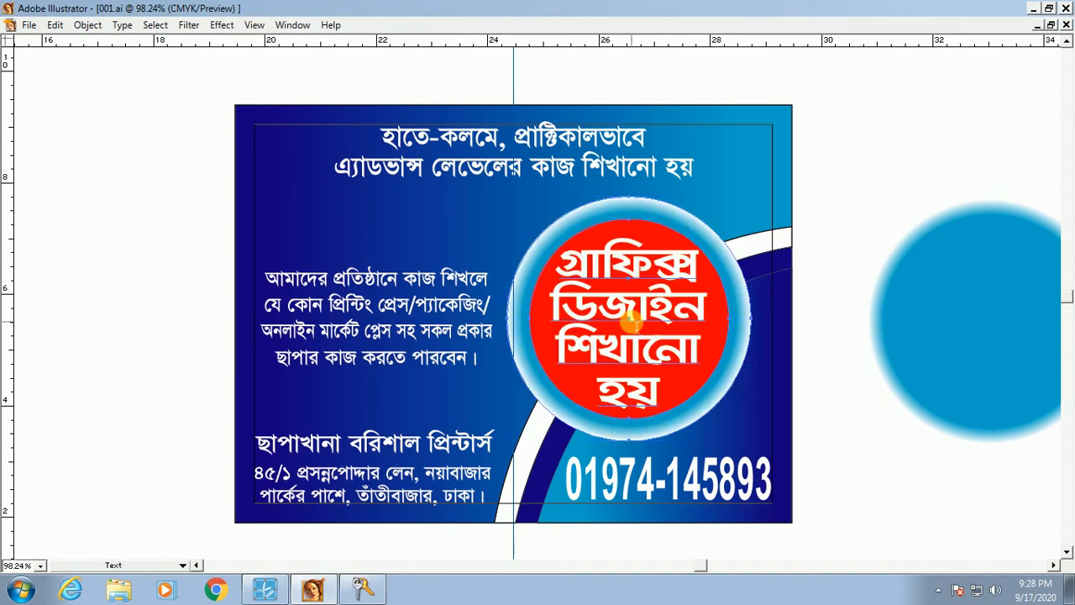
left_click(633, 323)
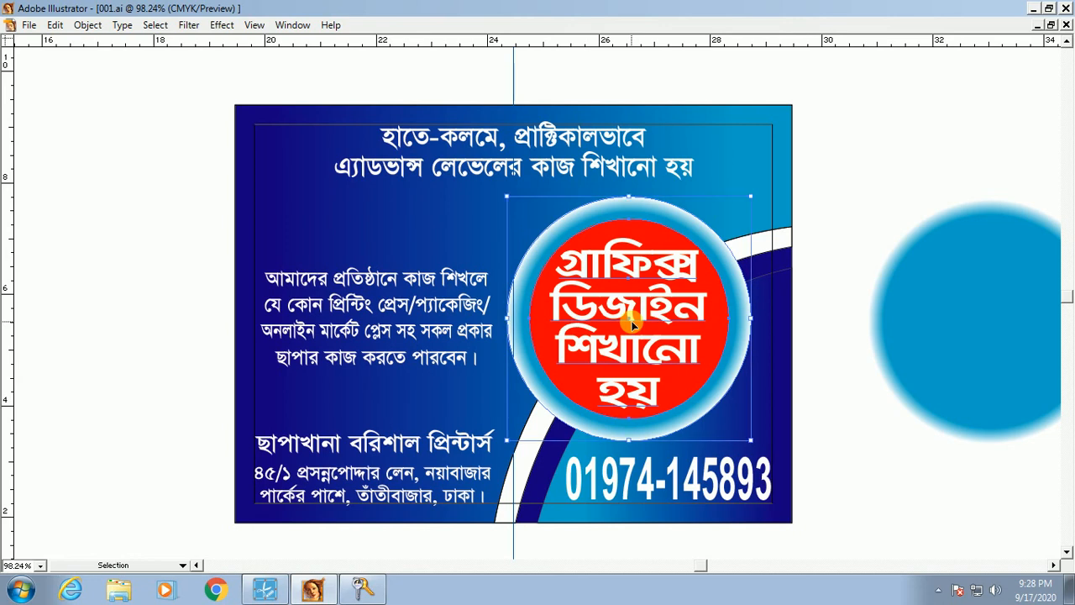
right_click(636, 297)
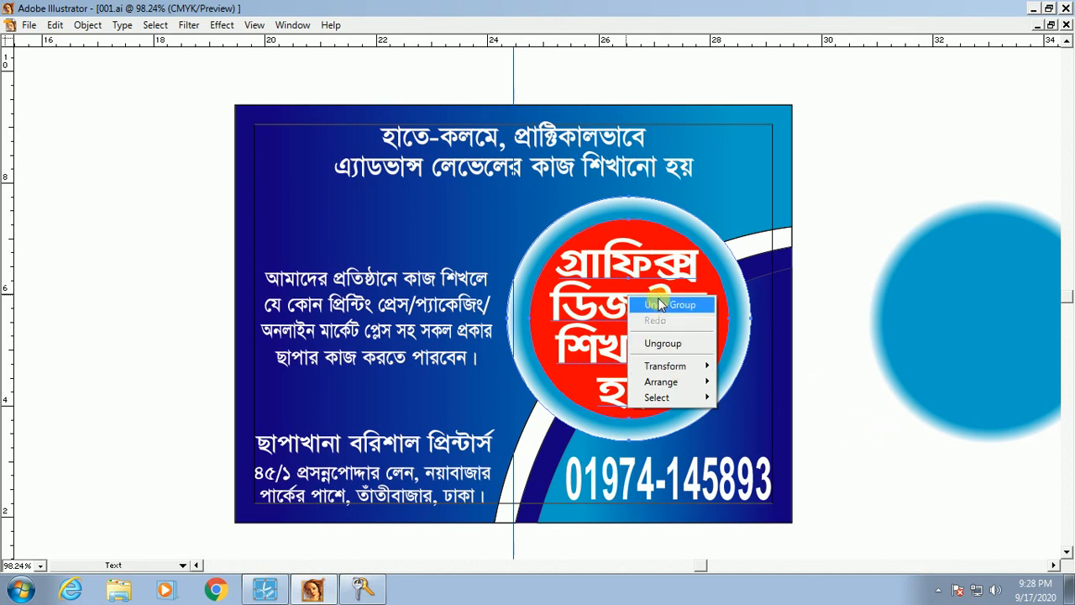
left_click(547, 311)
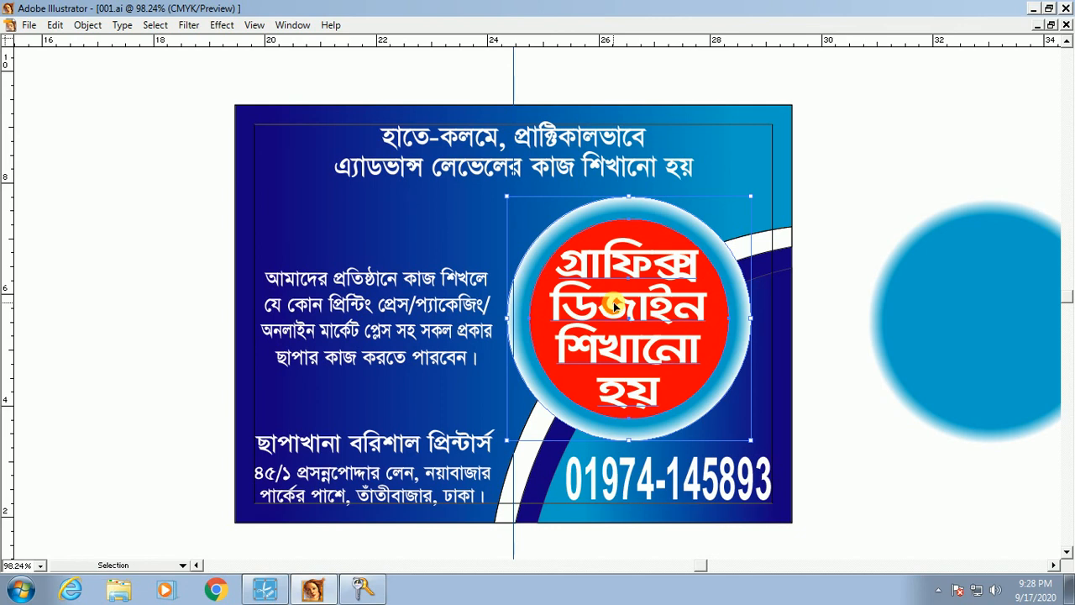
key("t")
key("Tab")
key("Tab")
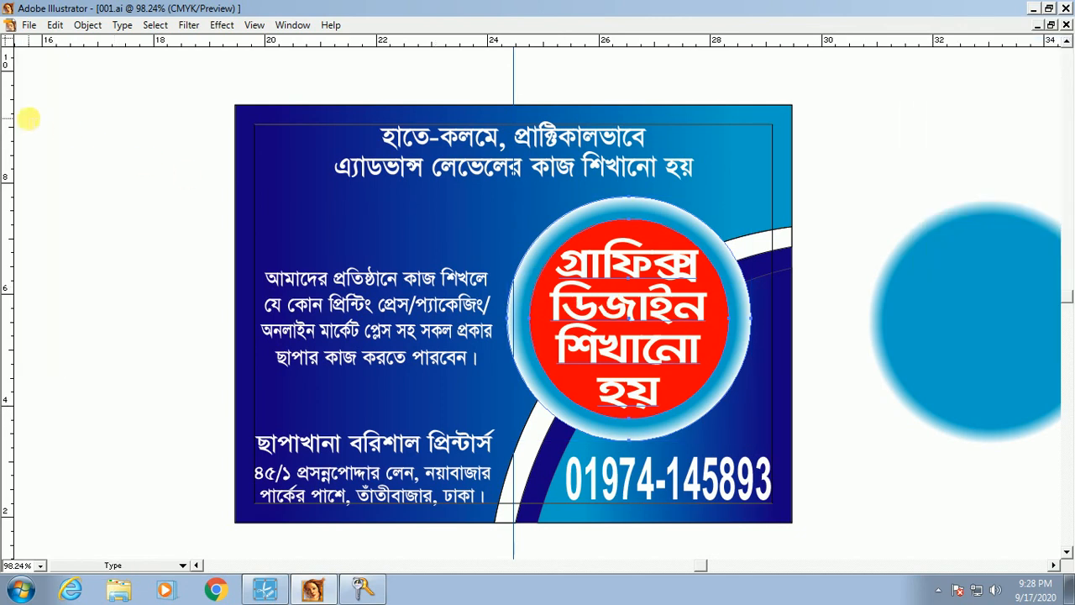
key("Tab")
Step: Select the circle badge, try moving it down and left, then undo the move
left_click(30, 88)
key("Tab")
key("ctrl+shift+a")
left_click_drag(270, 160, 990, 508)
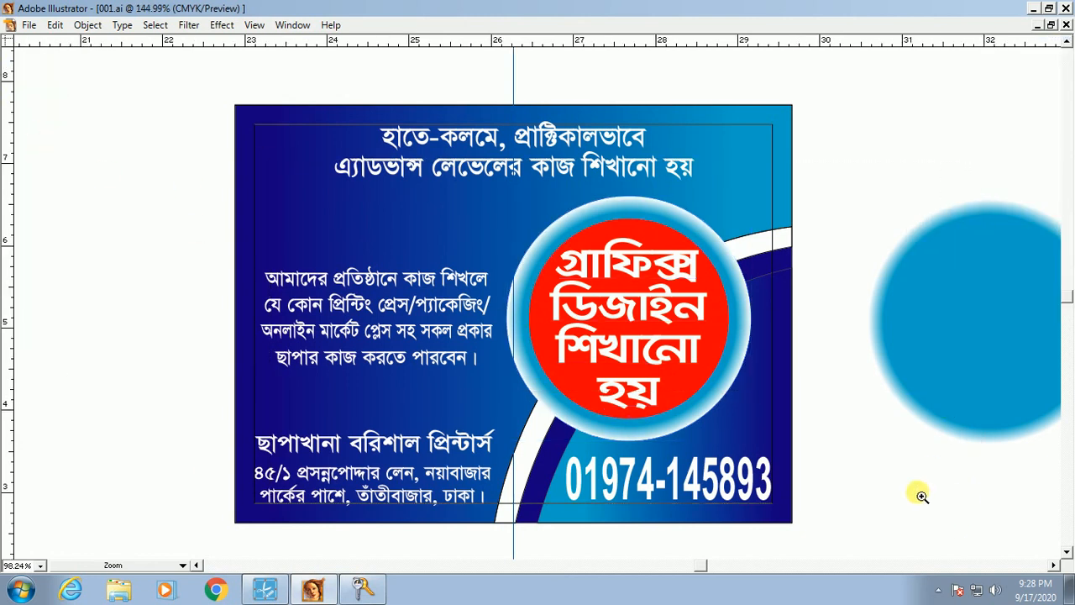
left_click(649, 314)
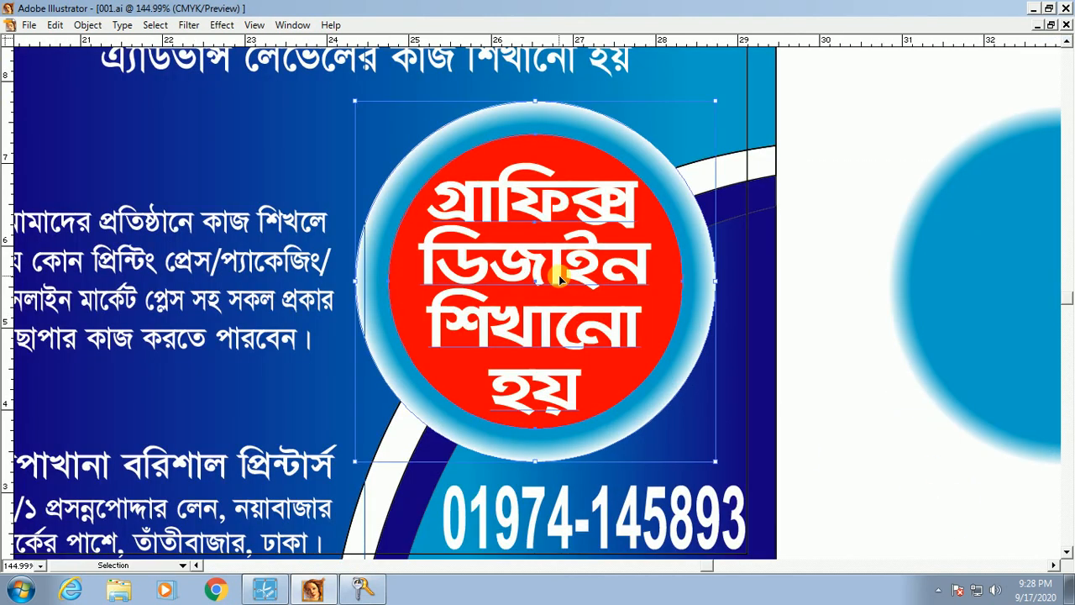
left_click(878, 435)
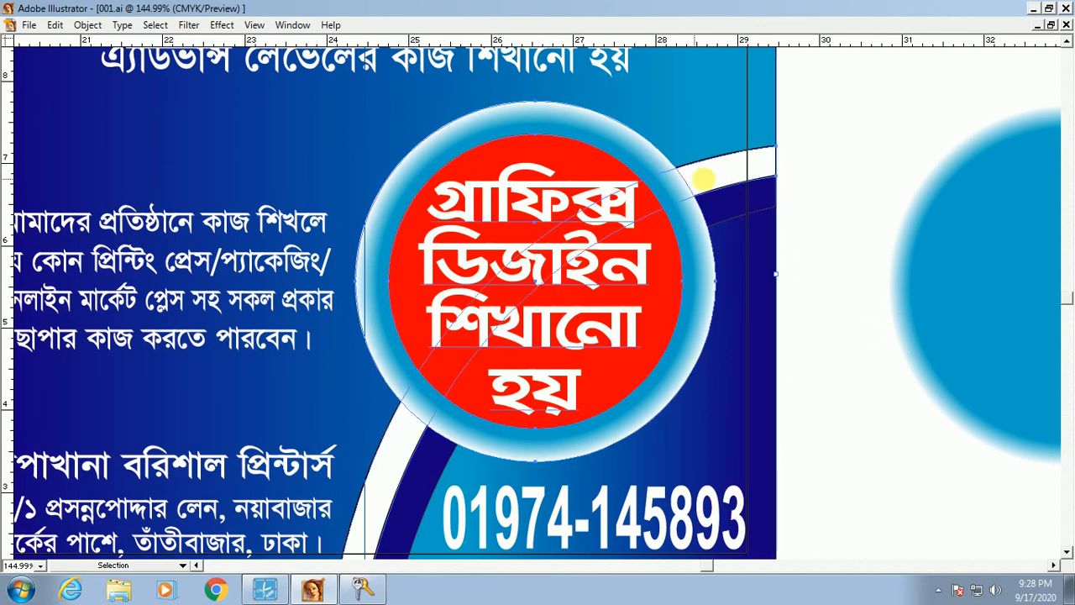
left_click_drag(704, 160, 568, 196)
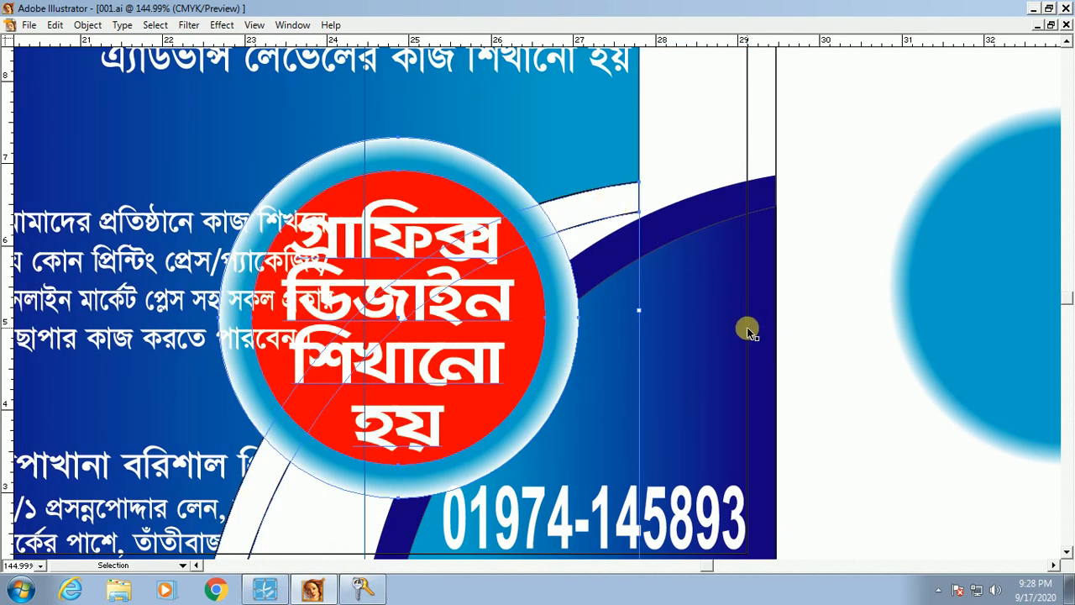
key("ctrl+z")
Step: Ungroup the badge, delete its text, red circle and blue circle, then paste them back in place
right_click(557, 280)
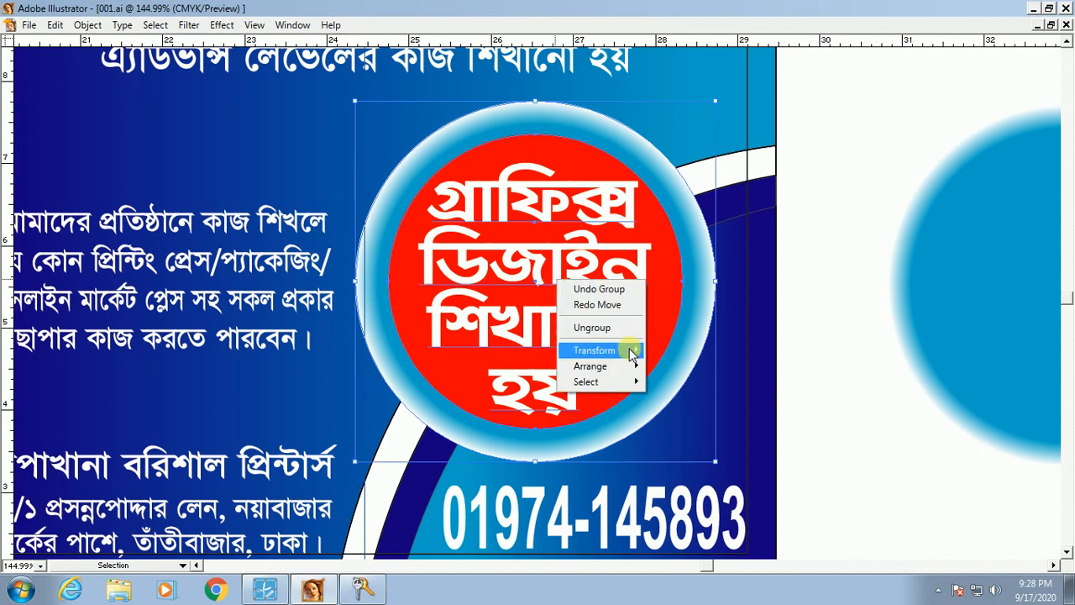
left_click(618, 327)
left_click(907, 478)
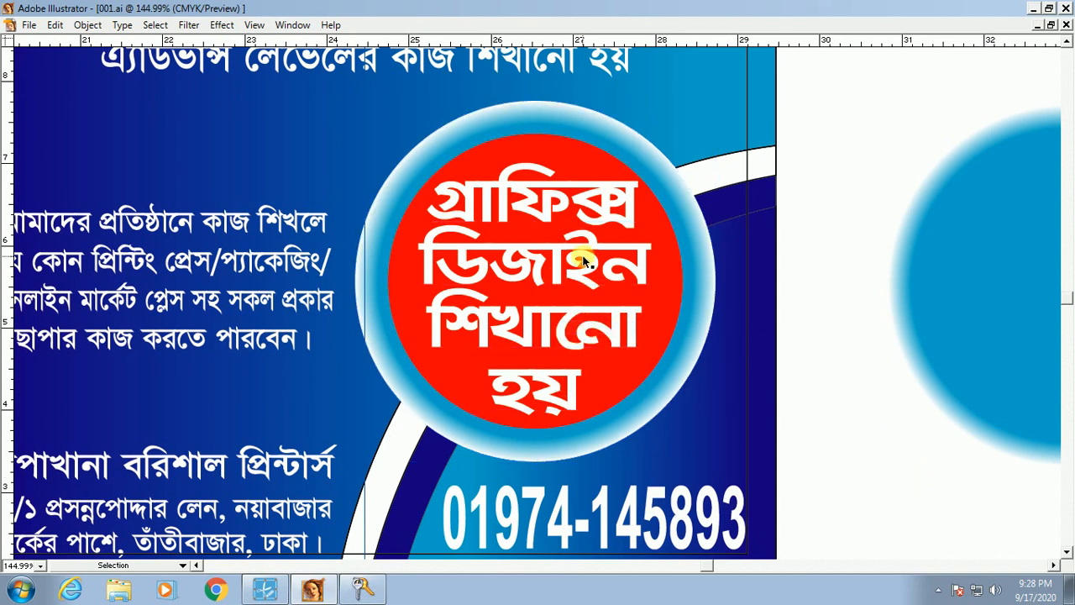
left_click(511, 262)
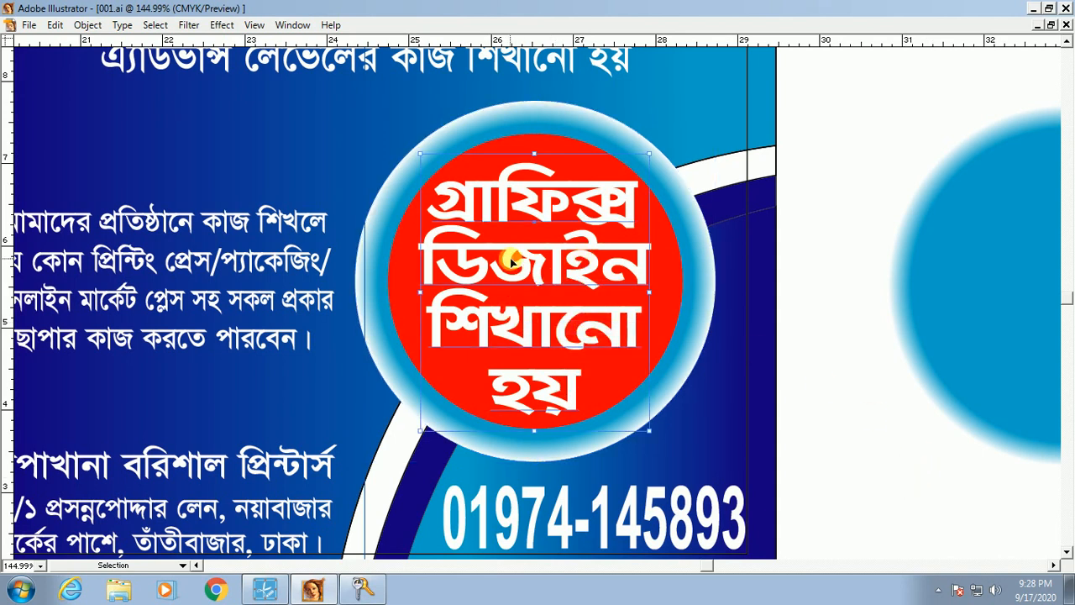
key("Delete")
left_click(511, 262)
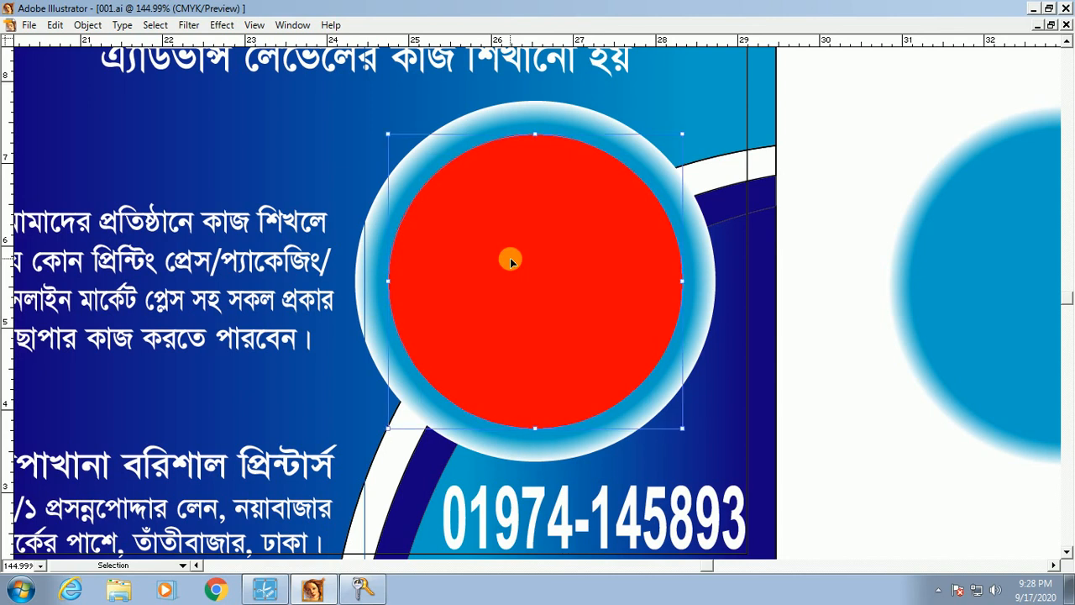
key("Delete")
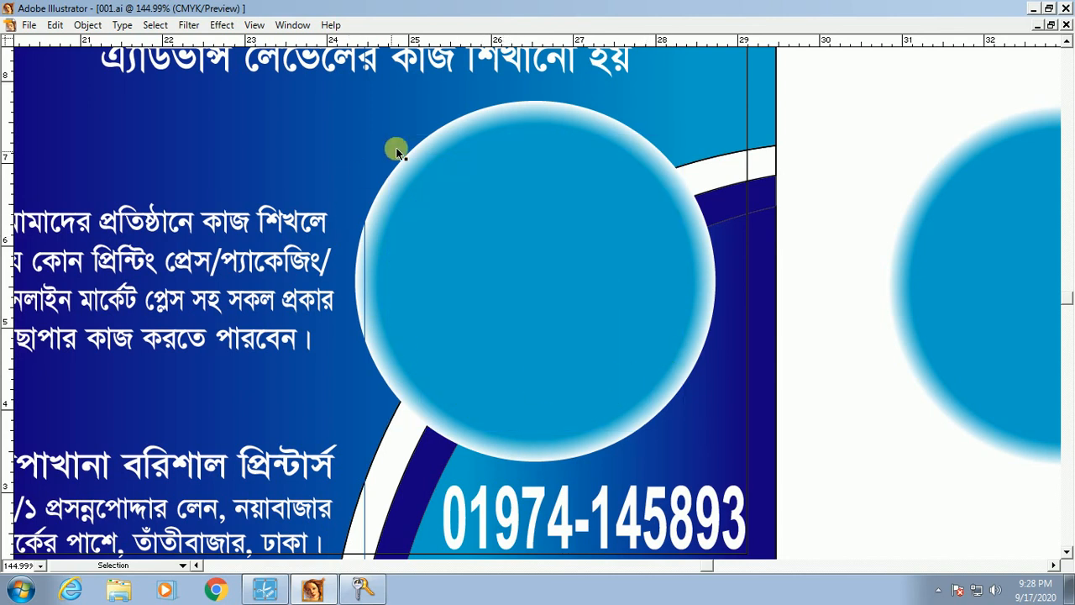
left_click(555, 295)
key("Delete")
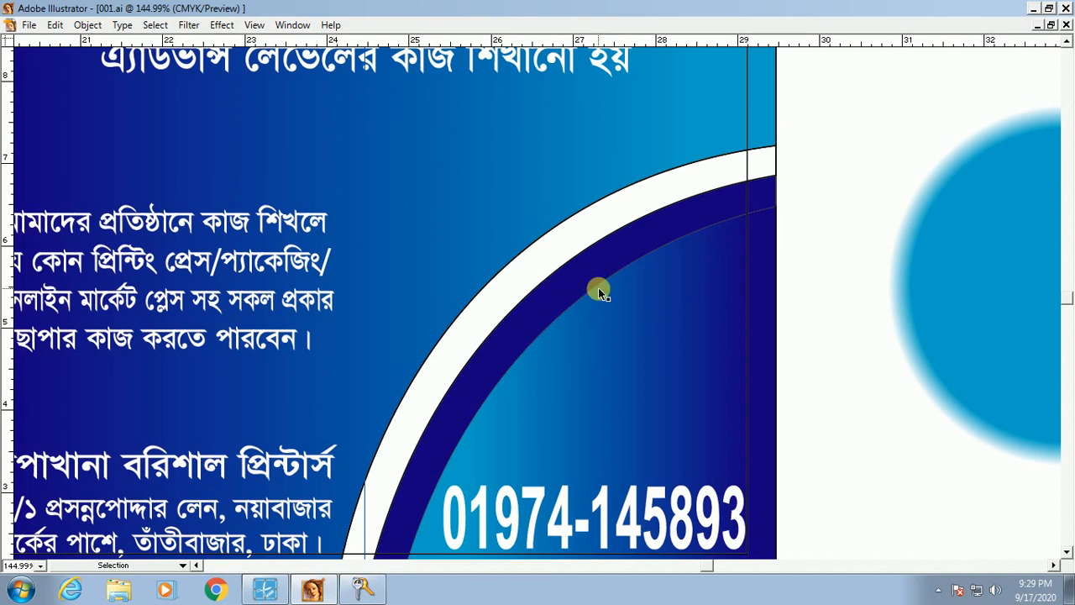
key("ctrl+f")
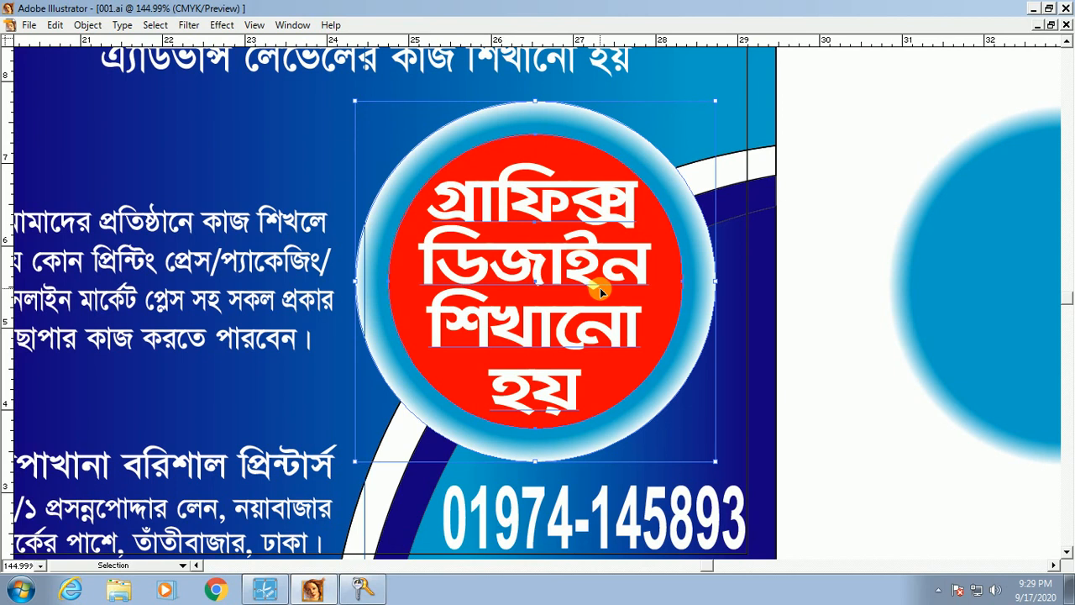
Step: Group the Bengali text with both circles, then test ungrouping and moving, undoing the changes
right_click(579, 254)
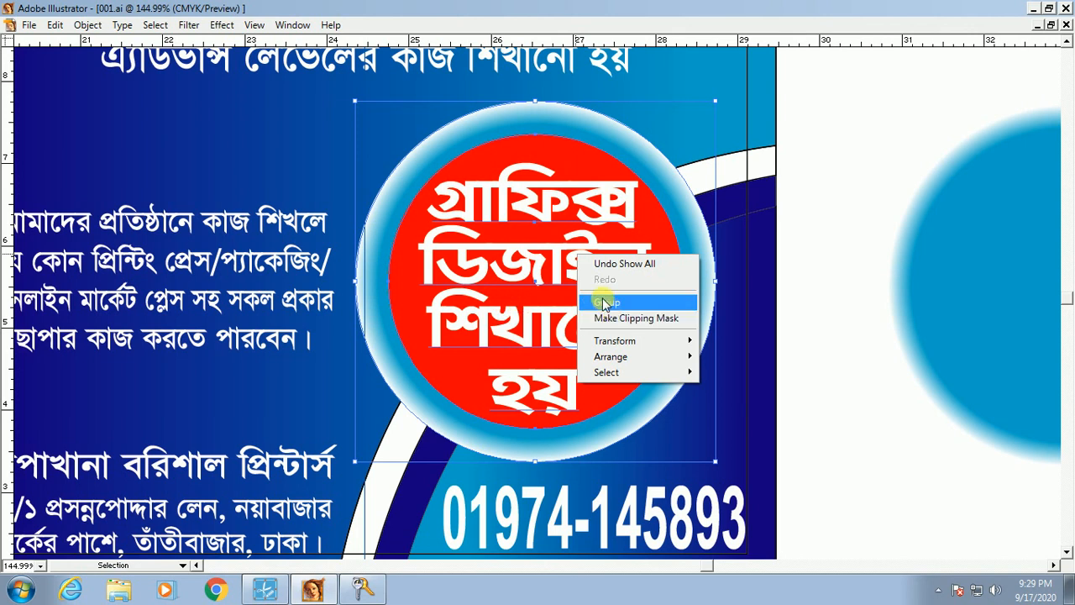
left_click(567, 289)
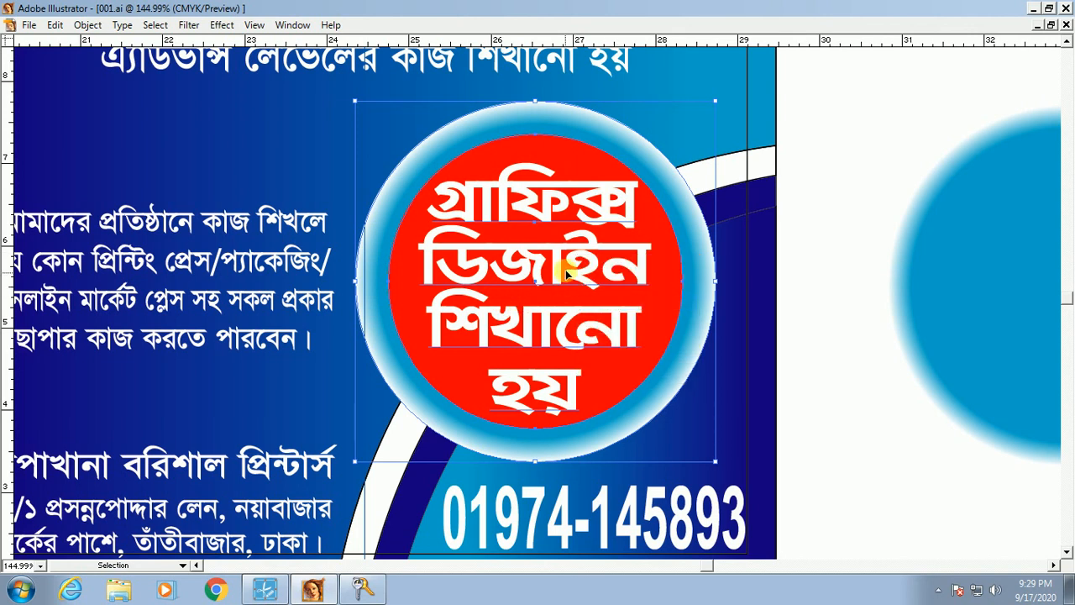
right_click(529, 252)
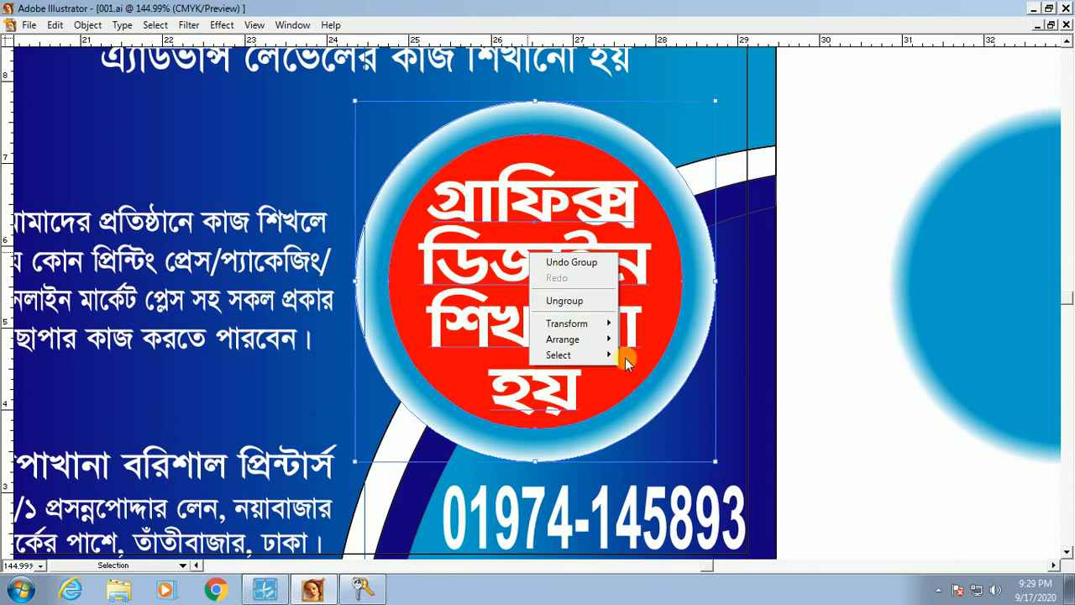
left_click(561, 303)
left_click_drag(542, 272, 650, 294)
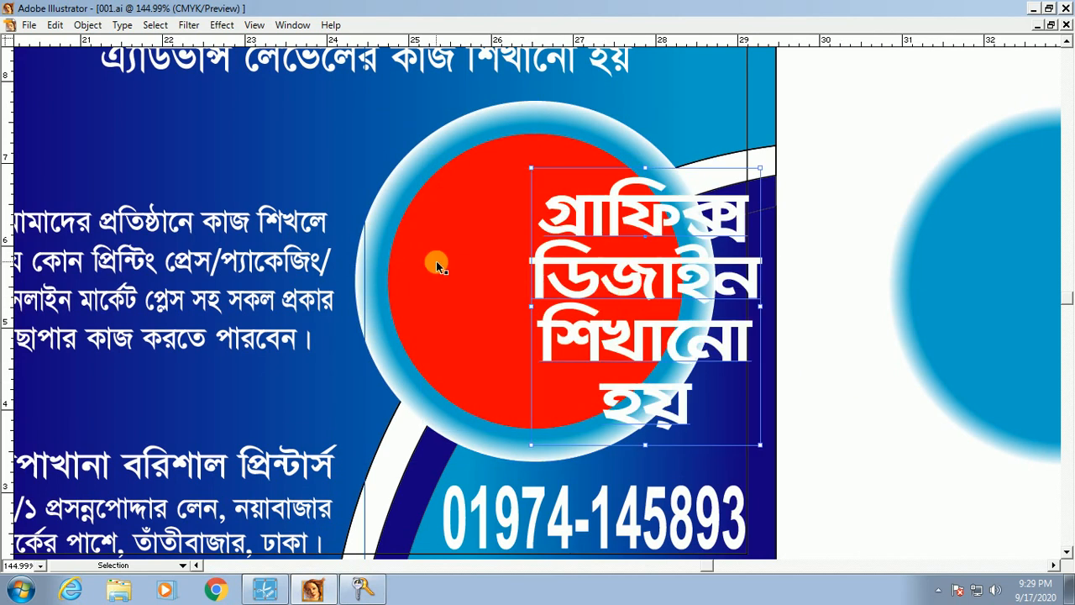
left_click_drag(459, 285, 501, 354)
key("ctrl+z")
key("ctrl+z")
key("ctrl+z")
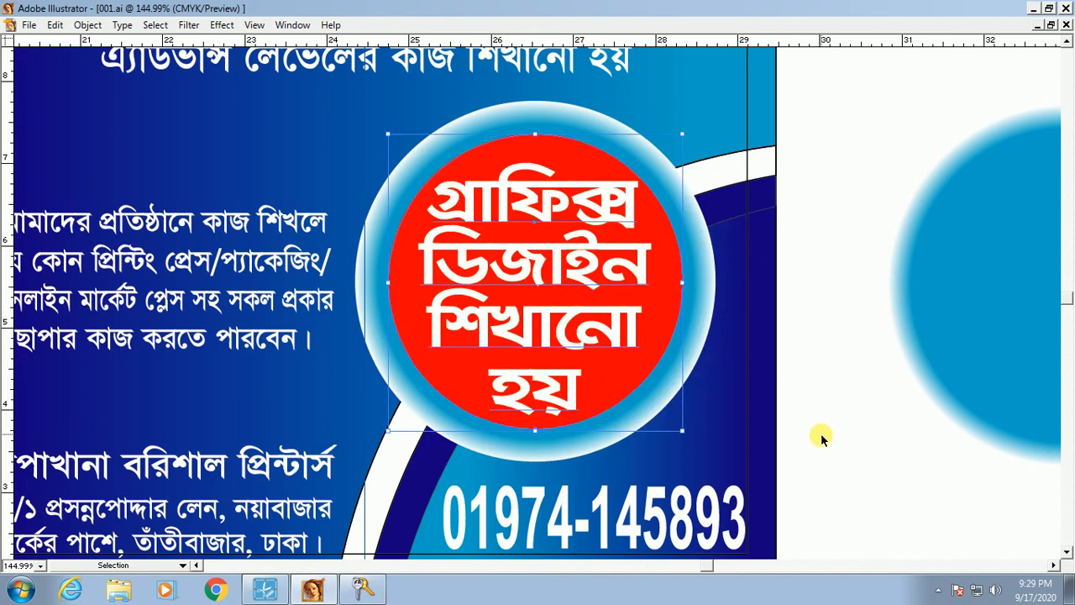
Step: Hide the badge text and red circle, then show all hidden pieces again
left_click(581, 350)
key("ctrl+3")
left_click(547, 281)
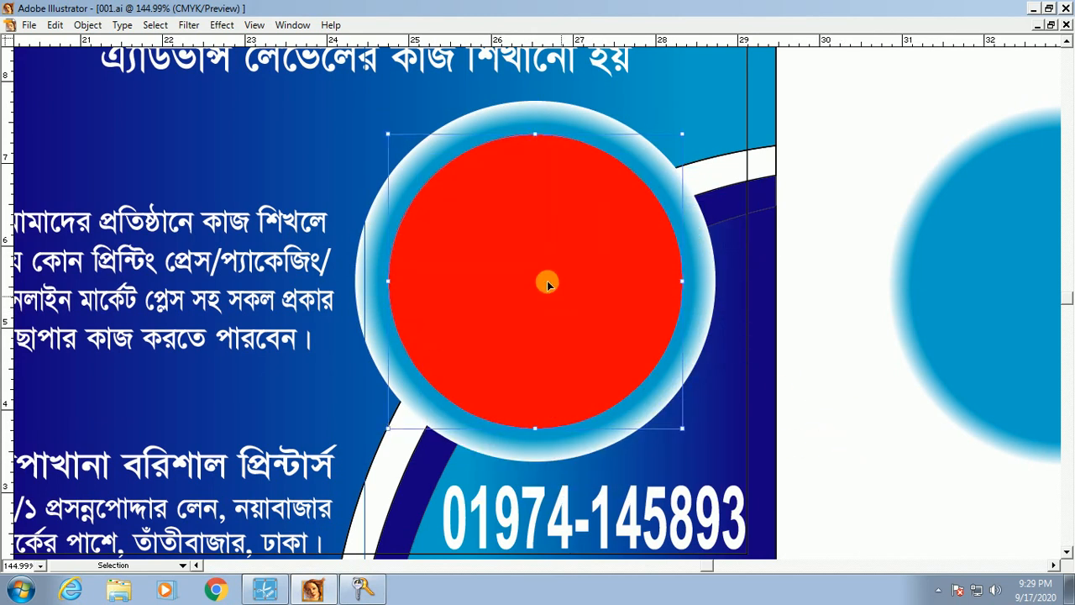
key("ctrl+3")
left_click(542, 267)
key("ctrl+3")
key("ctrl+alt+3")
left_click(848, 509)
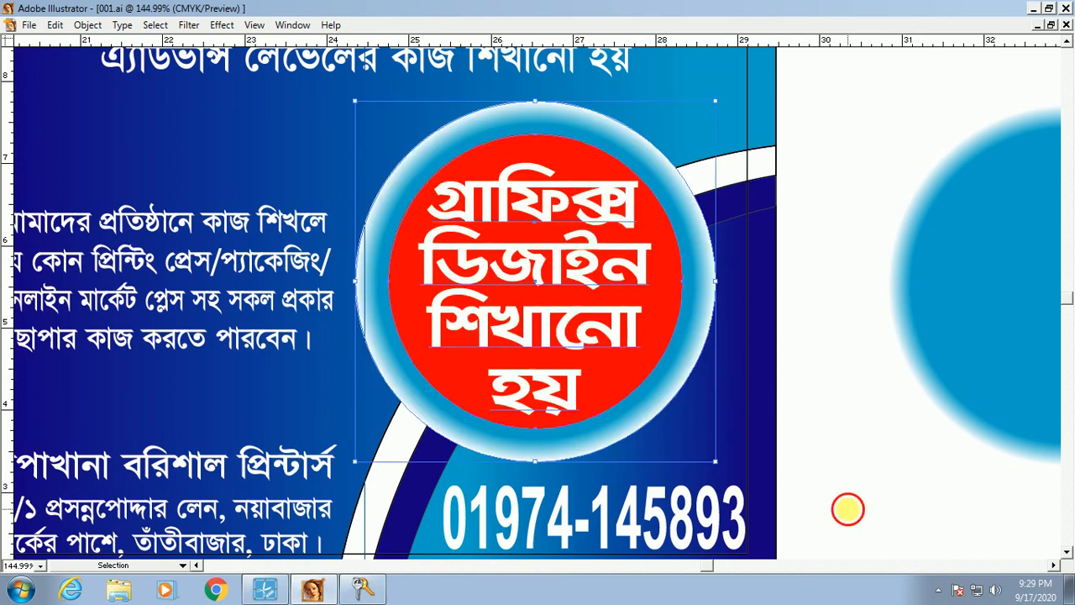
left_click(612, 280, "ctrl+alt")
left_click(595, 272, "ctrl+alt")
left_click(564, 326, "ctrl+alt")
left_click_drag(365, 218, 750, 488)
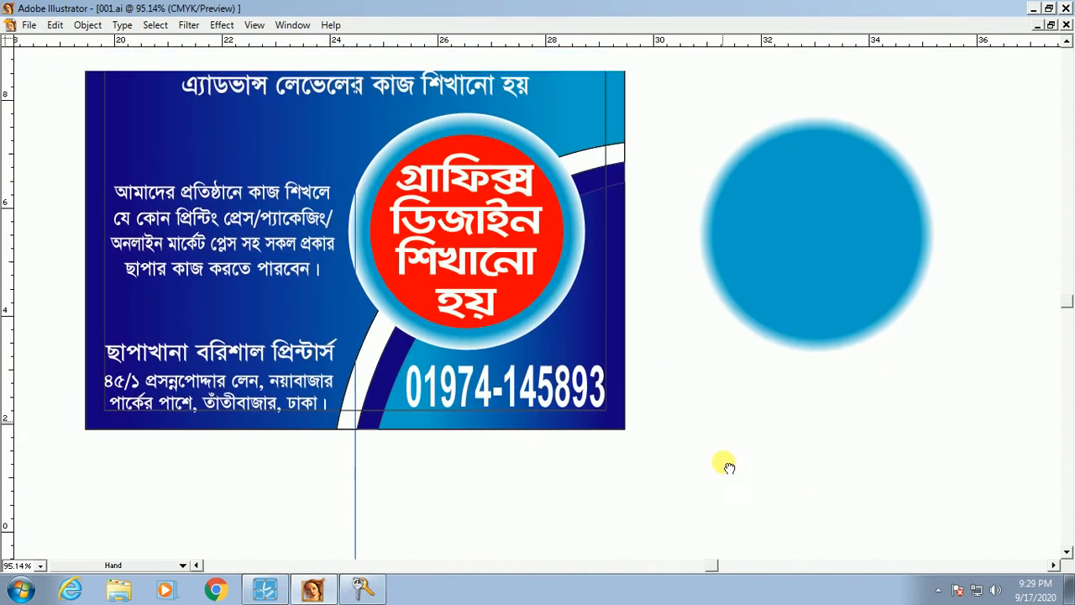
Step: Recentre the flyer card in the view at 50% zoom
left_click_drag(608, 360, 683, 323)
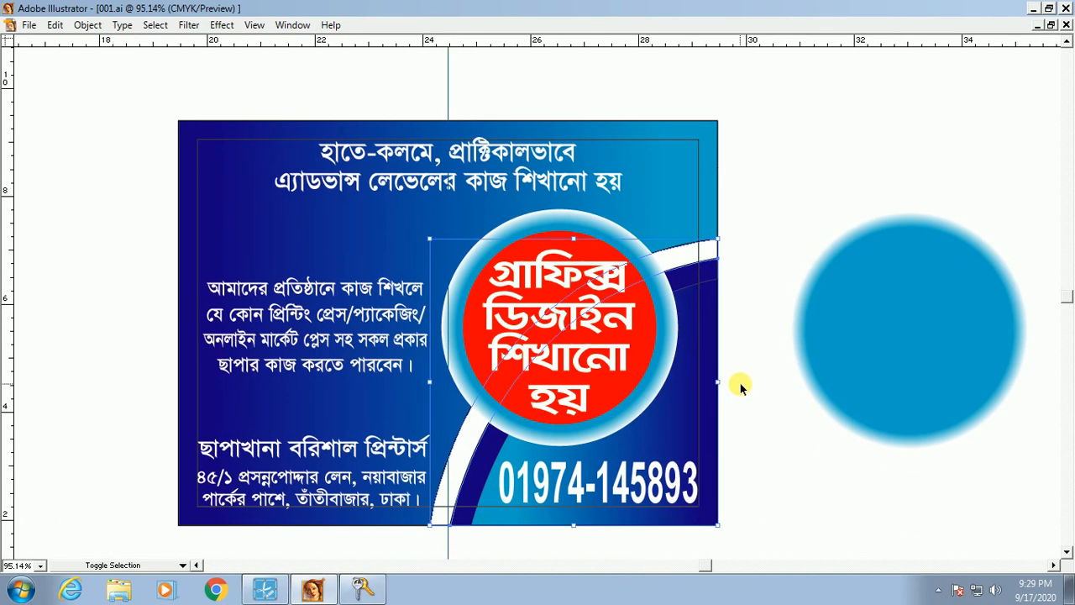
key("Tab")
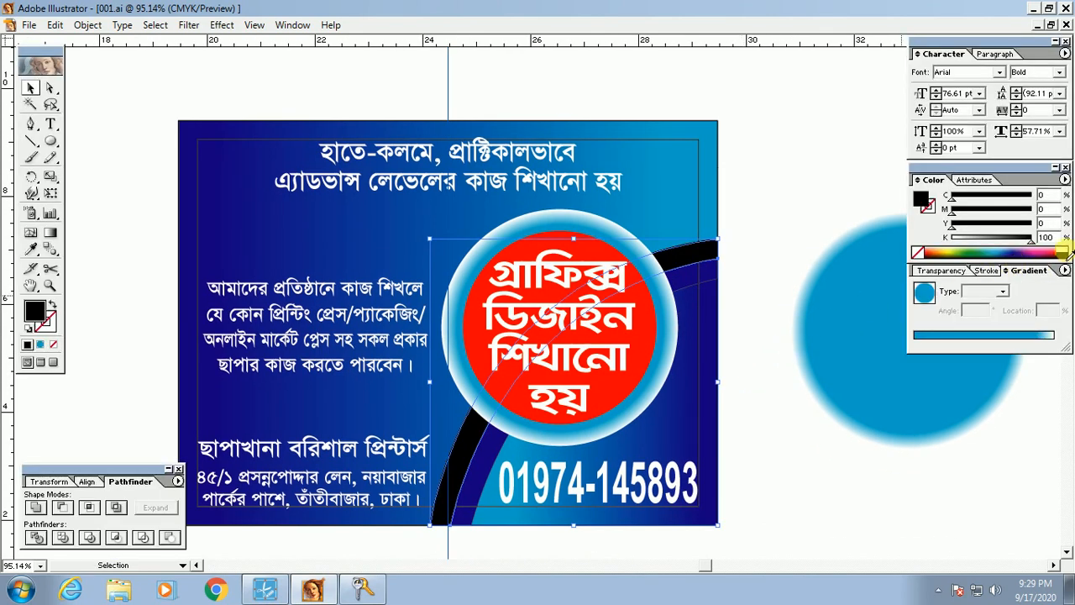
key("Tab")
left_click(839, 507)
left_click_drag(731, 556, 809, 336)
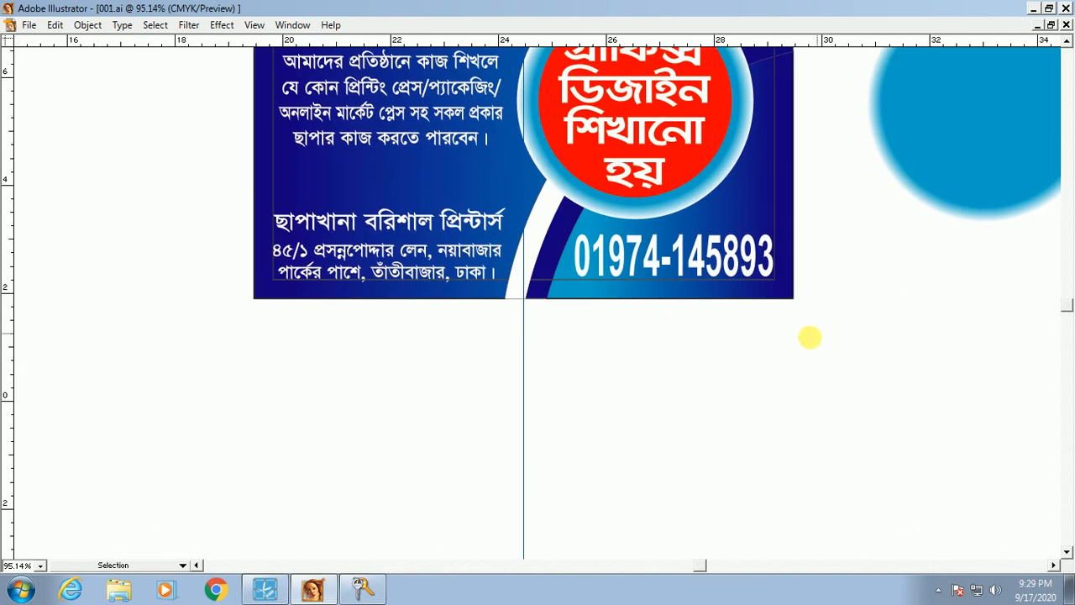
left_click(689, 260, "ctrl+alt")
left_click(648, 240, "ctrl+alt")
left_click_drag(374, 135, 598, 302)
Step: Hide the vertical guide, toggle guide locking and delete the spare blue circle beside the card
left_click(504, 200)
right_click(503, 200)
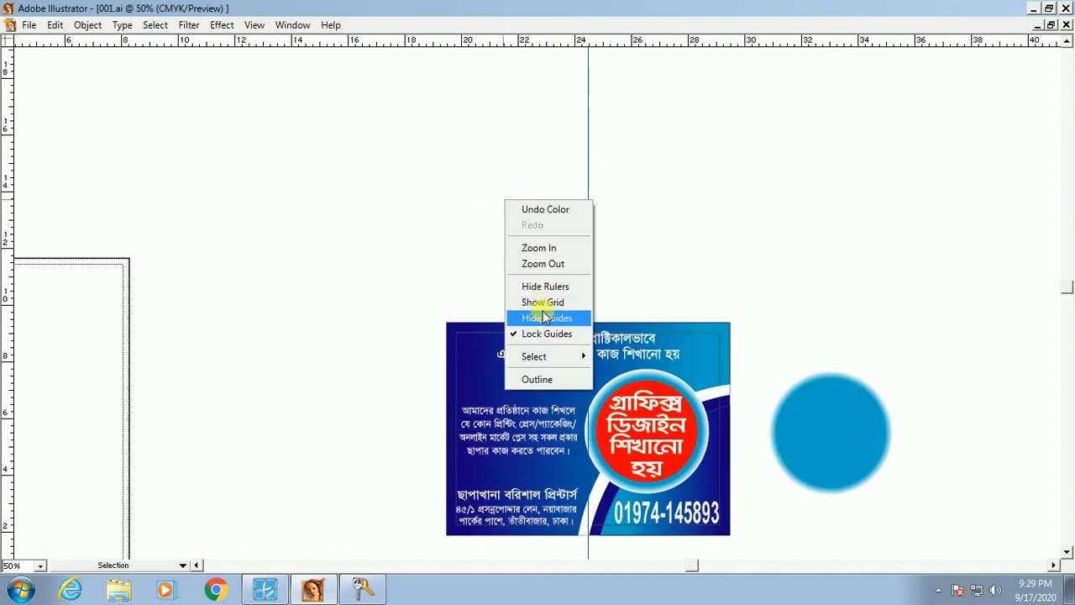
left_click(548, 317)
right_click(625, 187)
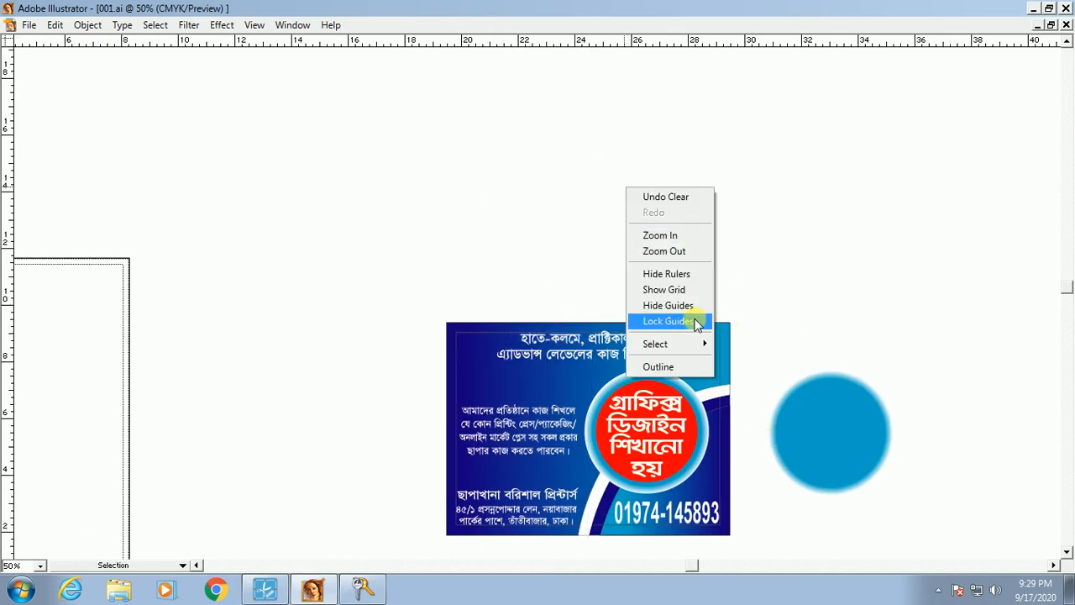
left_click(697, 321)
left_click(862, 405)
key("Delete")
Step: Slightly enlarge the two-line headline at the top of the card
key("space")
left_click_drag(470, 308, 766, 560)
left_click_drag(687, 533, 742, 550)
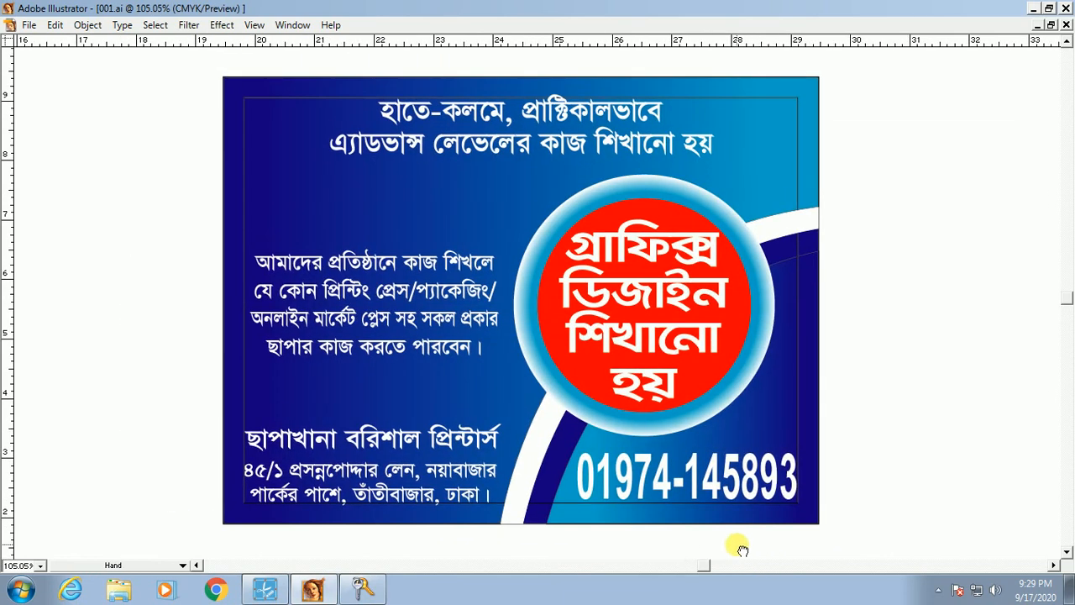
left_click(795, 98)
key("Tab")
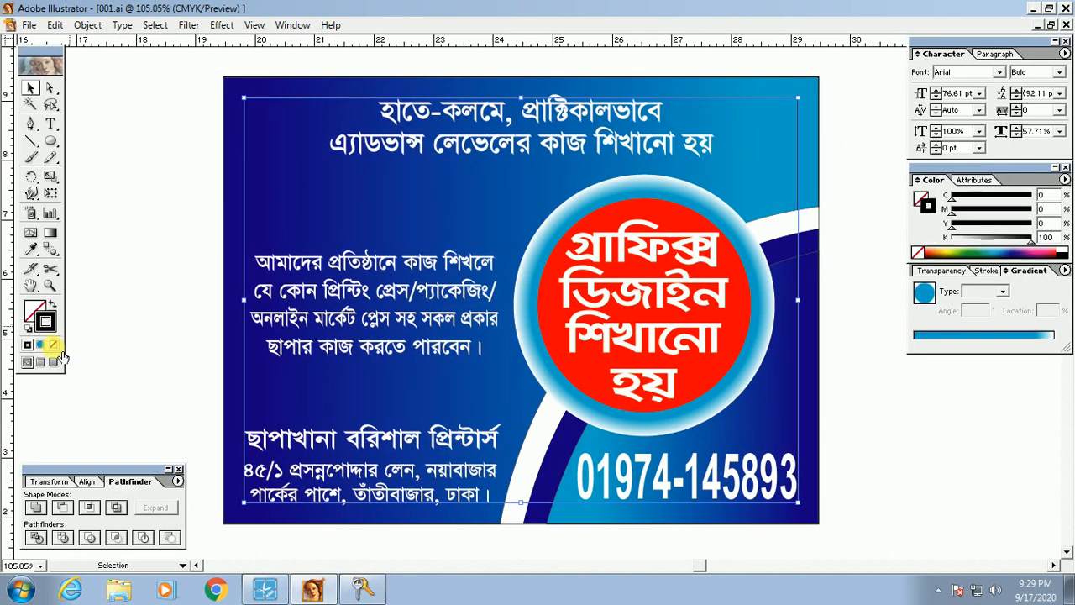
key("Tab")
left_click(116, 262)
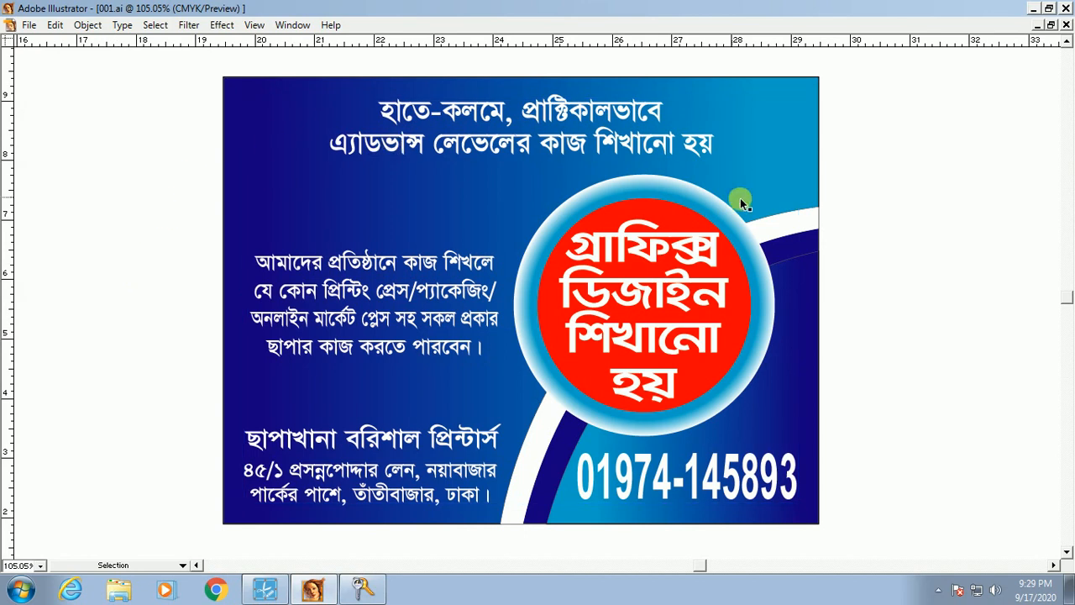
key("space")
left_click_drag(770, 219, 769, 238)
left_click(538, 153)
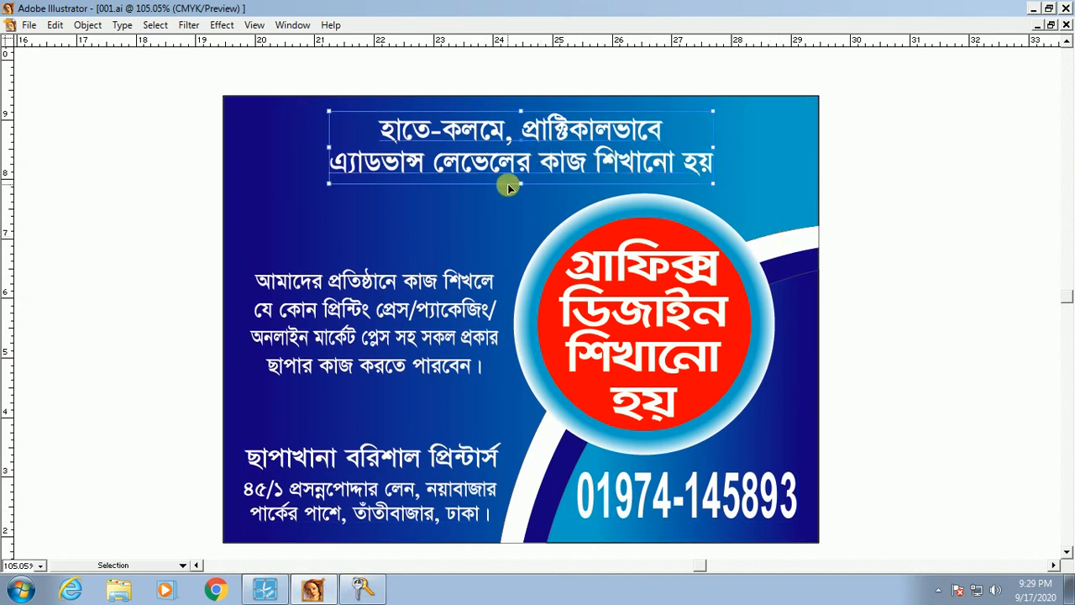
left_click_drag(520, 184, 524, 191)
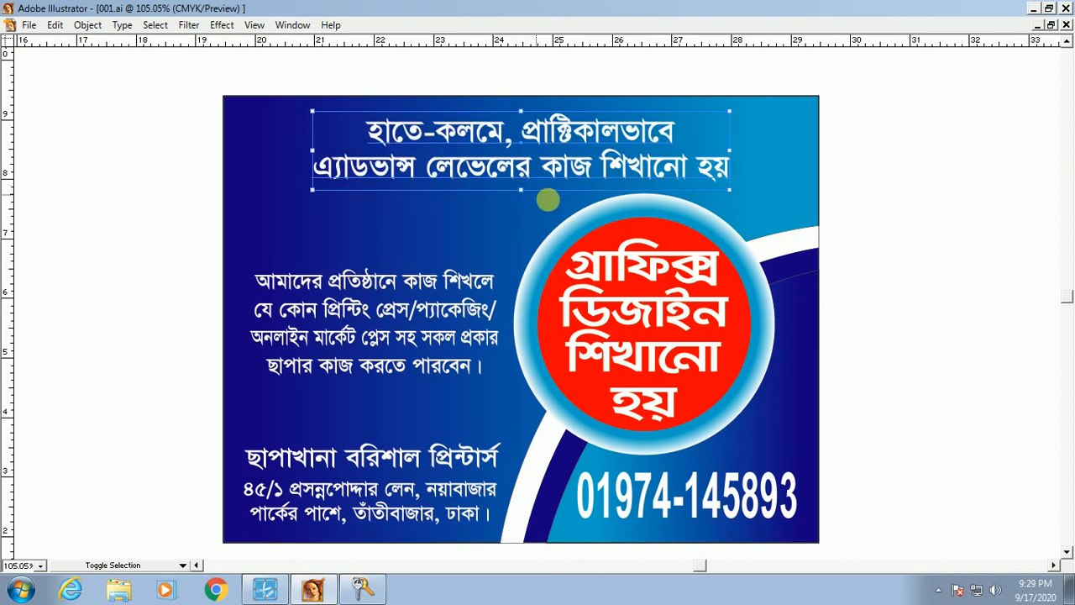
left_click(939, 371)
Step: Select the red circle badge together with its outer blue ring, then deselect
key("ctrl+space")
left_click_drag(187, 79, 867, 369)
key("space")
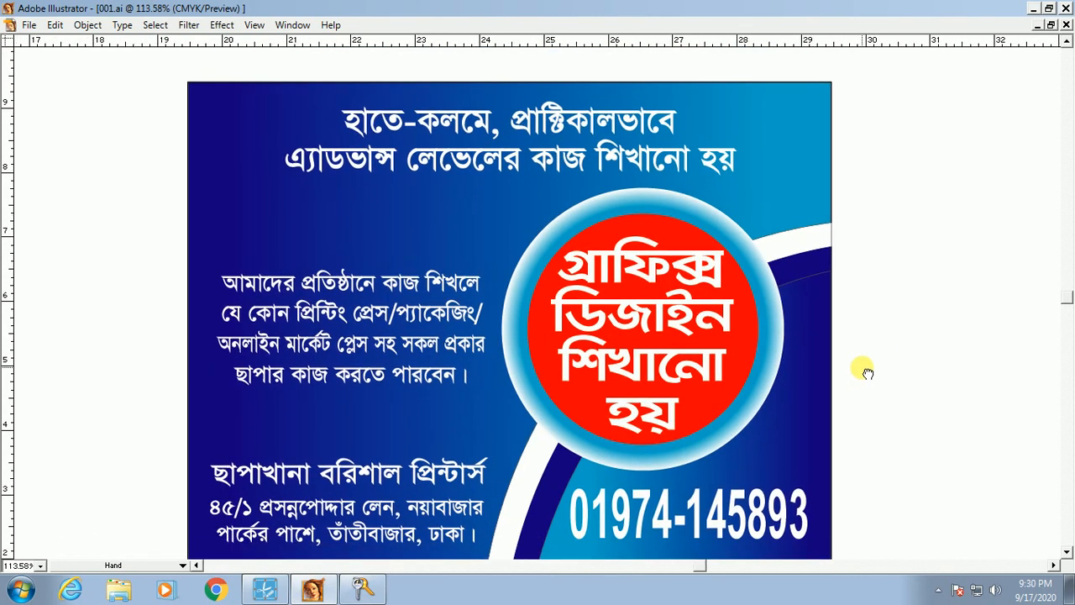
left_click(594, 284)
left_click(792, 330, "shift")
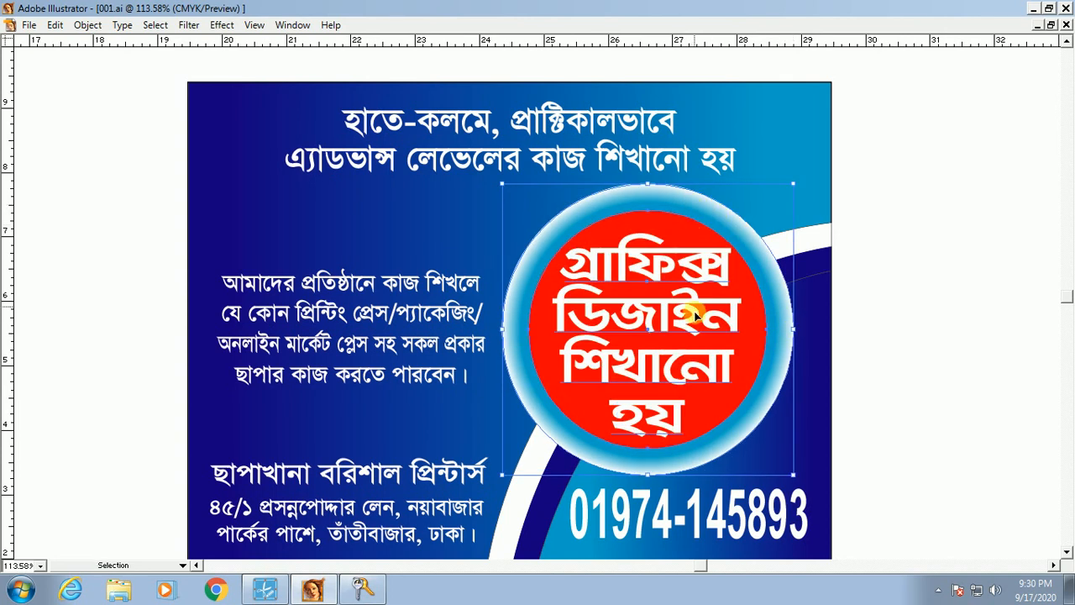
left_click(637, 484)
scroll(655, 470, "down", 1)
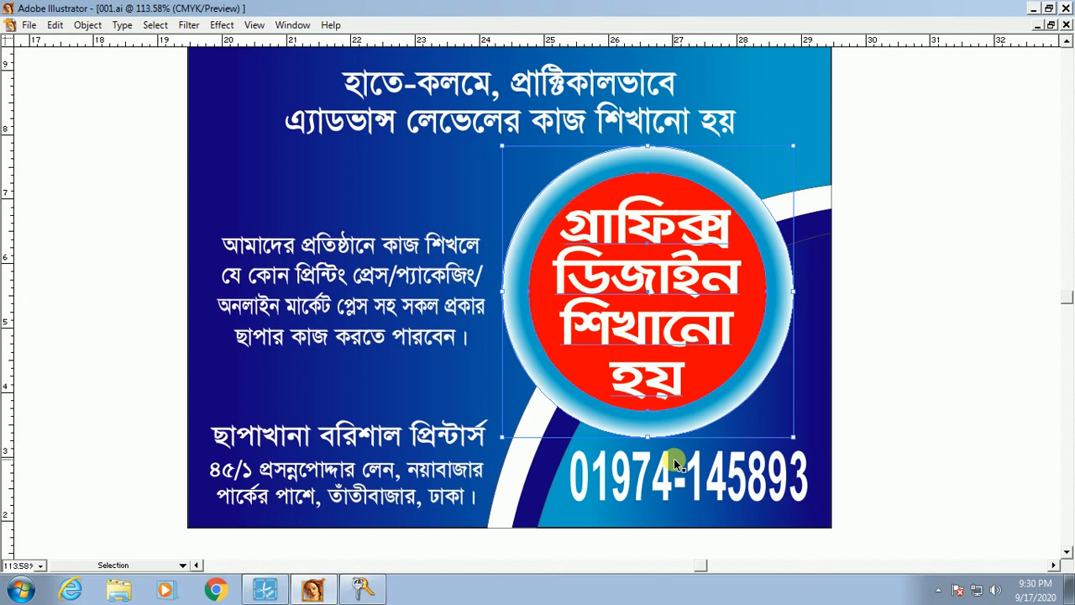
left_click(924, 374)
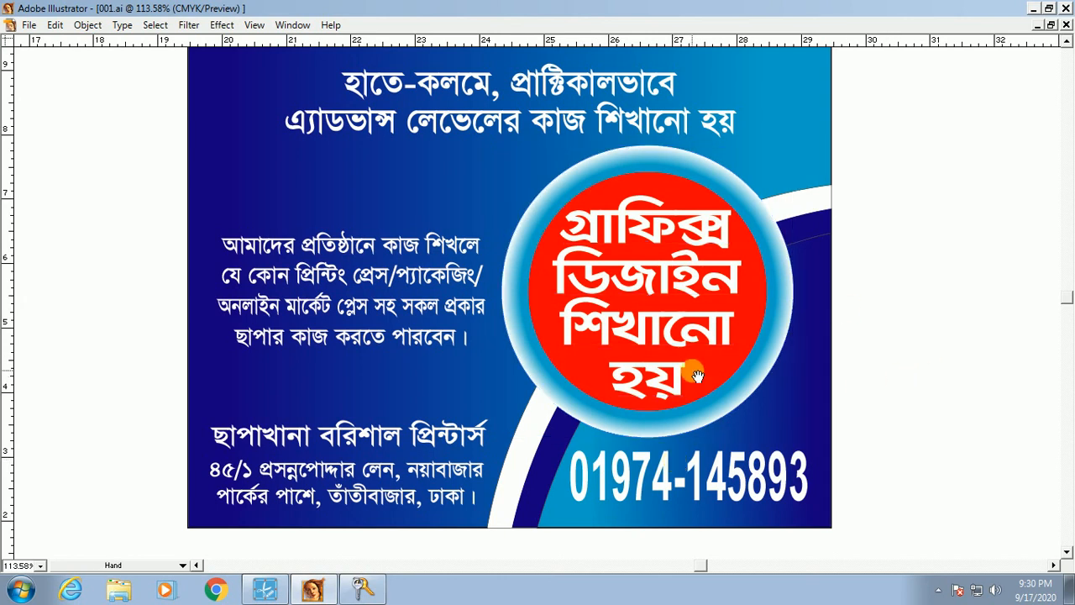
left_click_drag(701, 392, 795, 427)
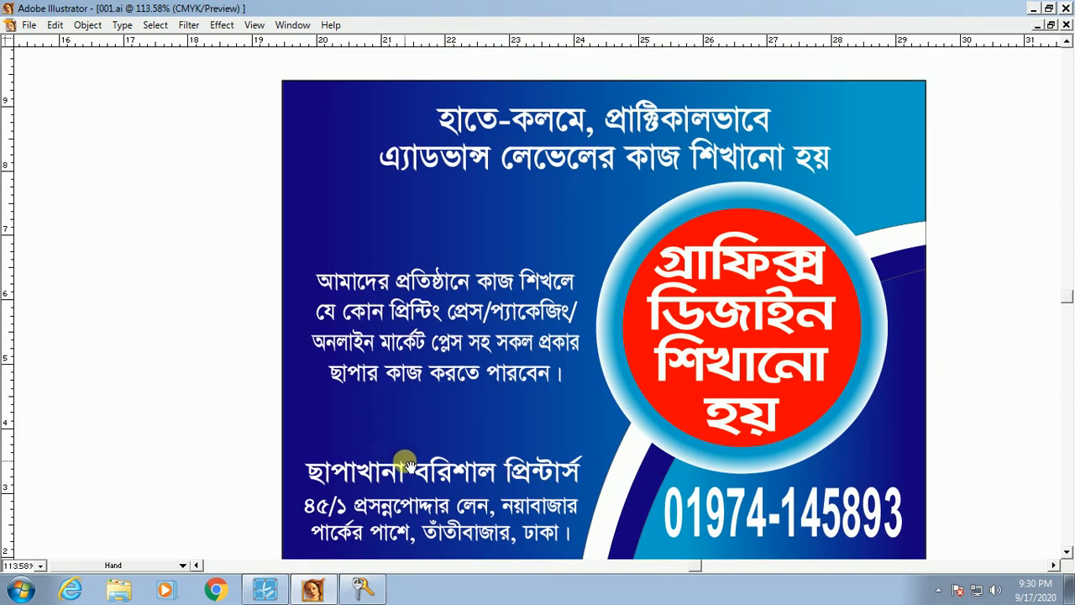
scroll(353, 363, "down", 1)
scroll(473, 375, "up", 1)
scroll(412, 366, "right", 1)
Step: Restore the panels, check the artwork in Outline view, and pick the Rectangle Tool
key("Tab")
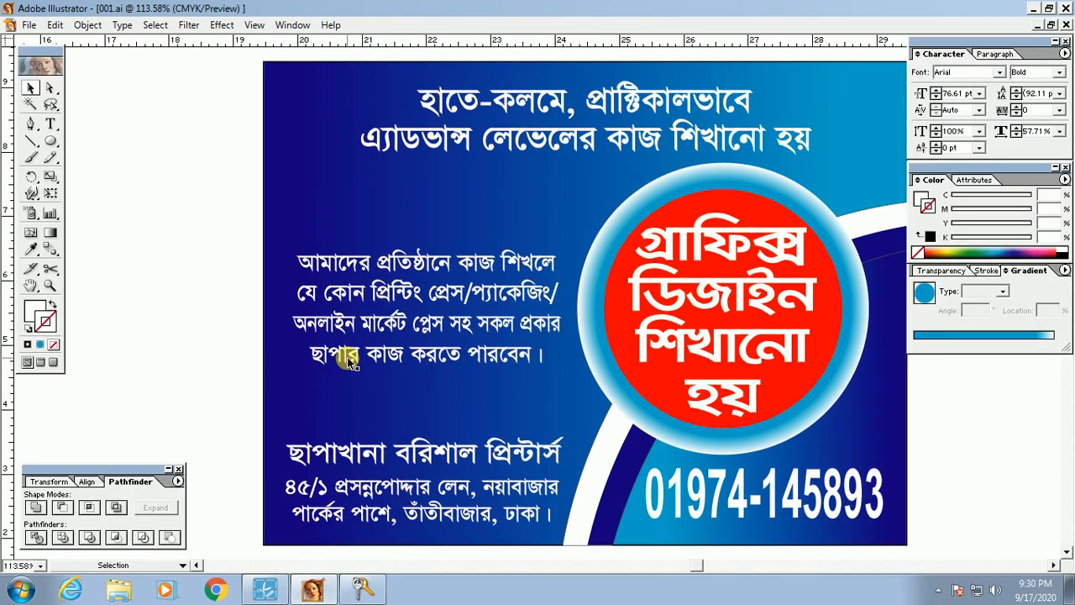
left_click(341, 398)
left_click(162, 376)
mouse_move(51, 141)
left_mouse_down()
mouse_move(81, 142)
mouse_move(67, 142)
left_mouse_up()
key("Tab")
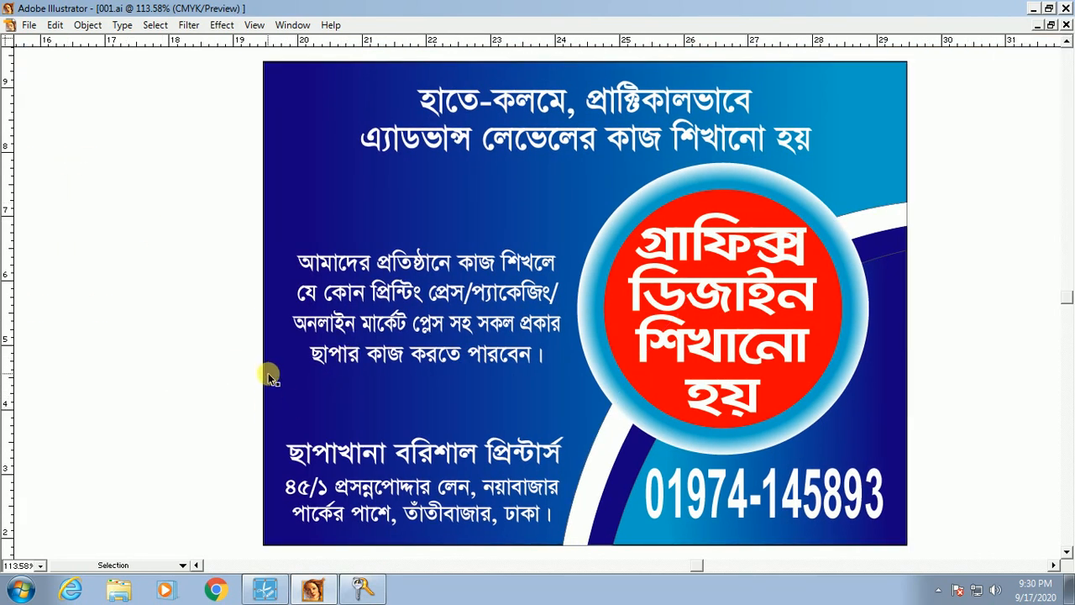
key("ctrl+y")
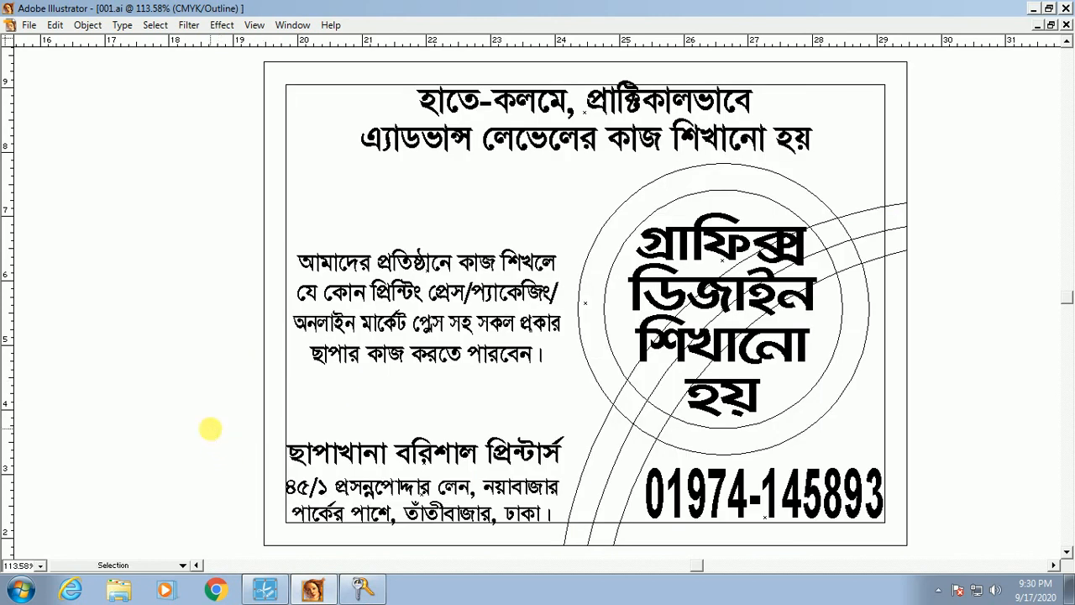
key("ctrl+y")
key("Tab")
left_click(51, 142)
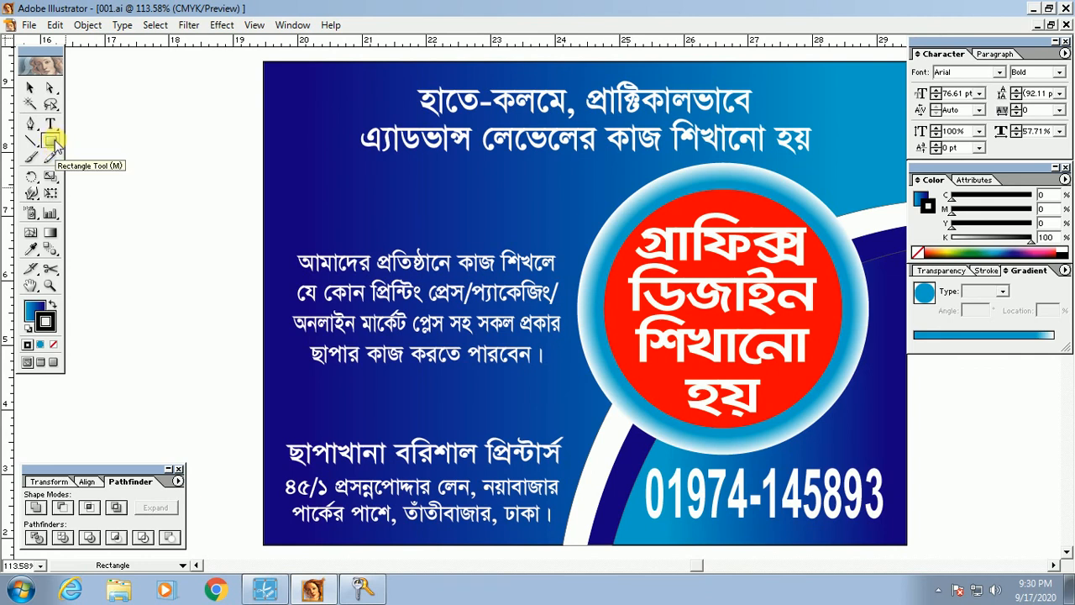
Step: Draw a rectangle between the paragraph and printer name, extending its left edge to the flyer edge
left_click(55, 141)
mouse_move(271, 377)
left_mouse_down()
mouse_move(404, 413)
mouse_move(618, 427)
left_mouse_up()
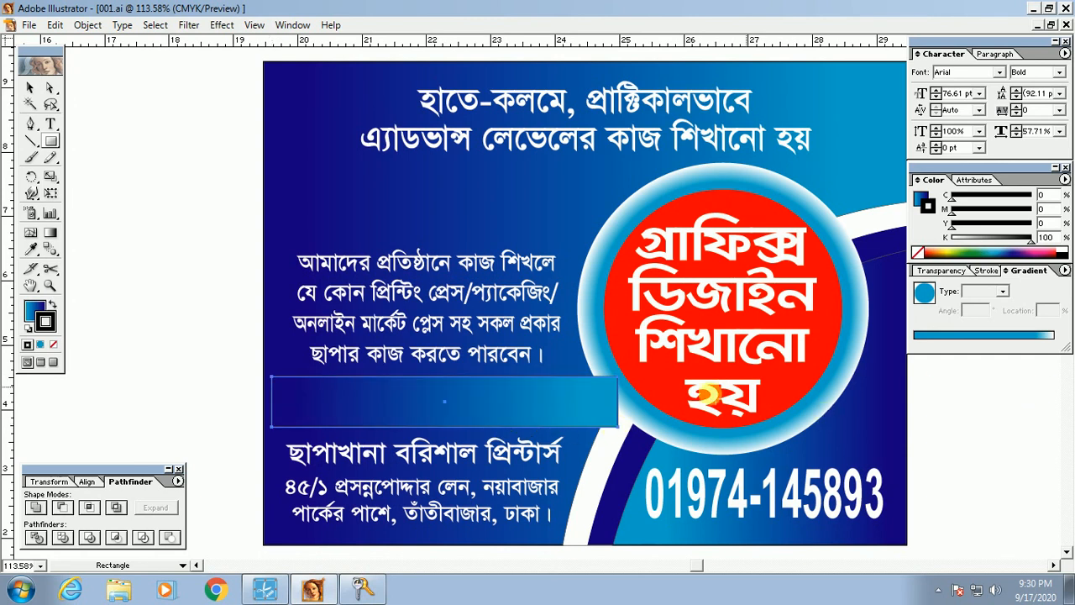
left_click_drag(241, 330, 747, 503)
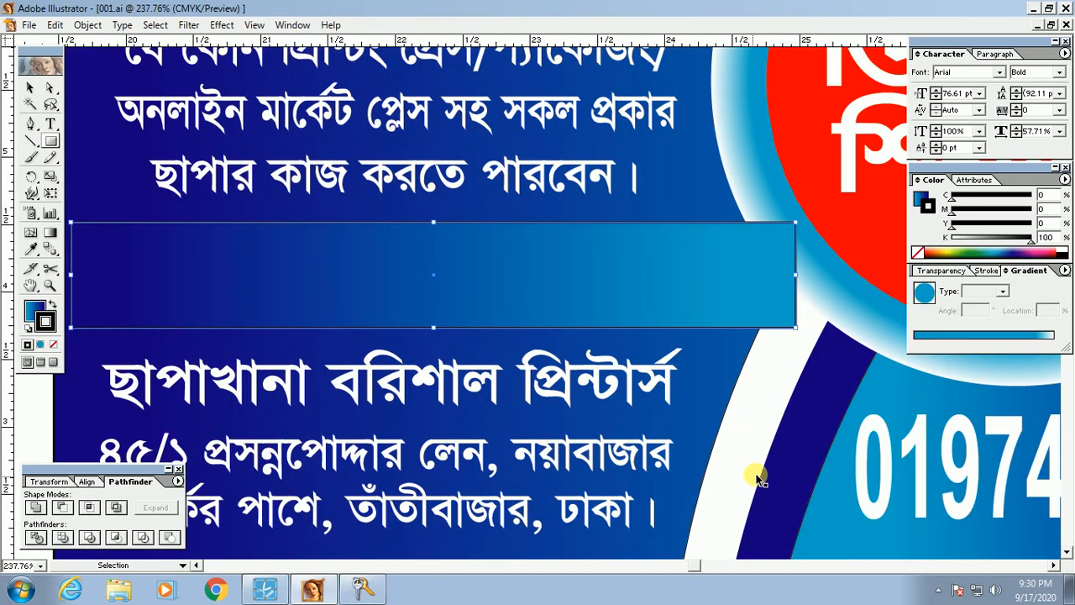
key("ctrl+y")
left_click(30, 87)
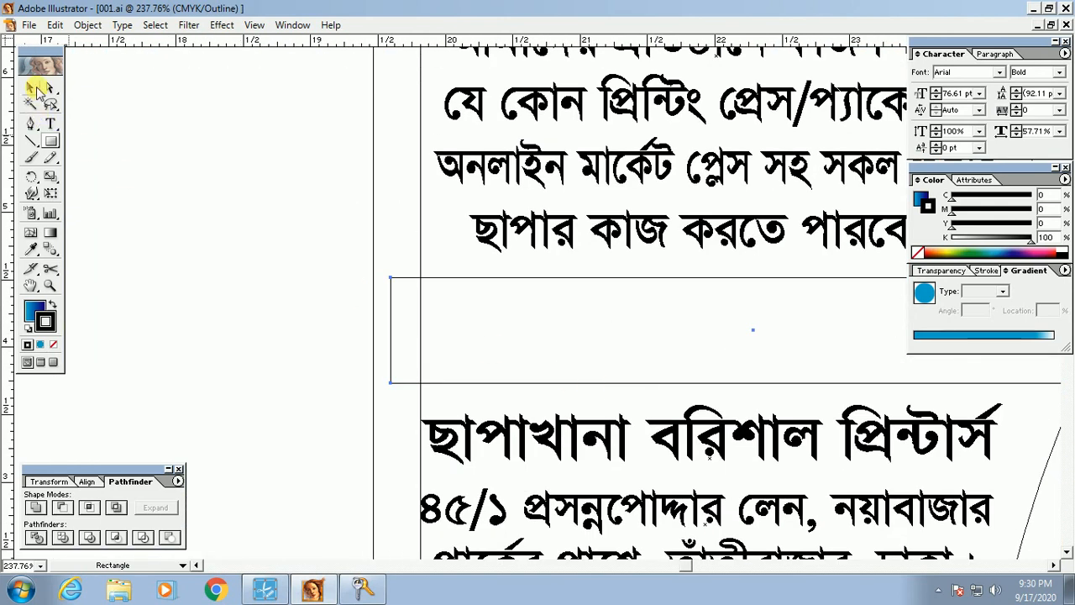
left_click(391, 335)
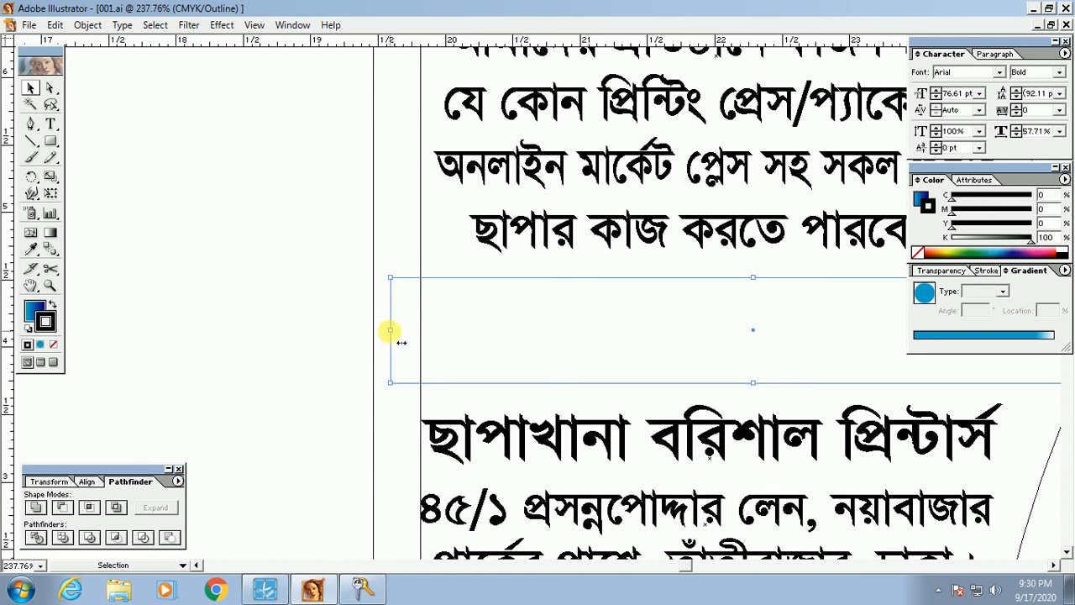
left_click_drag(391, 331, 373, 337)
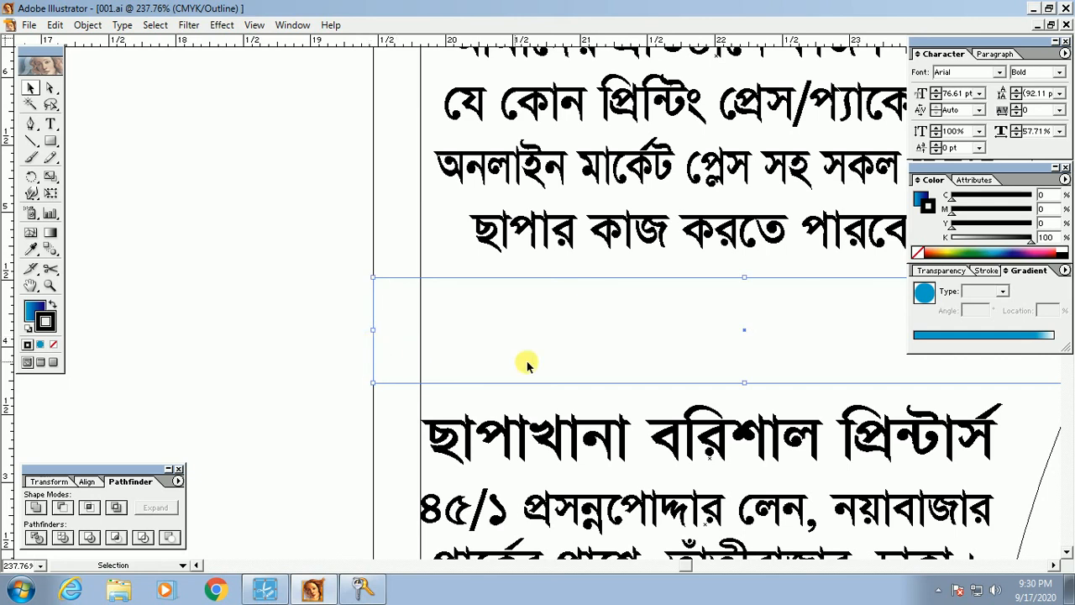
key("ctrl+y")
Step: Make the band white with no stroke, lower its bottom edge, then select the printer name and address
left_click(689, 370, "ctrl+alt")
key("Tab")
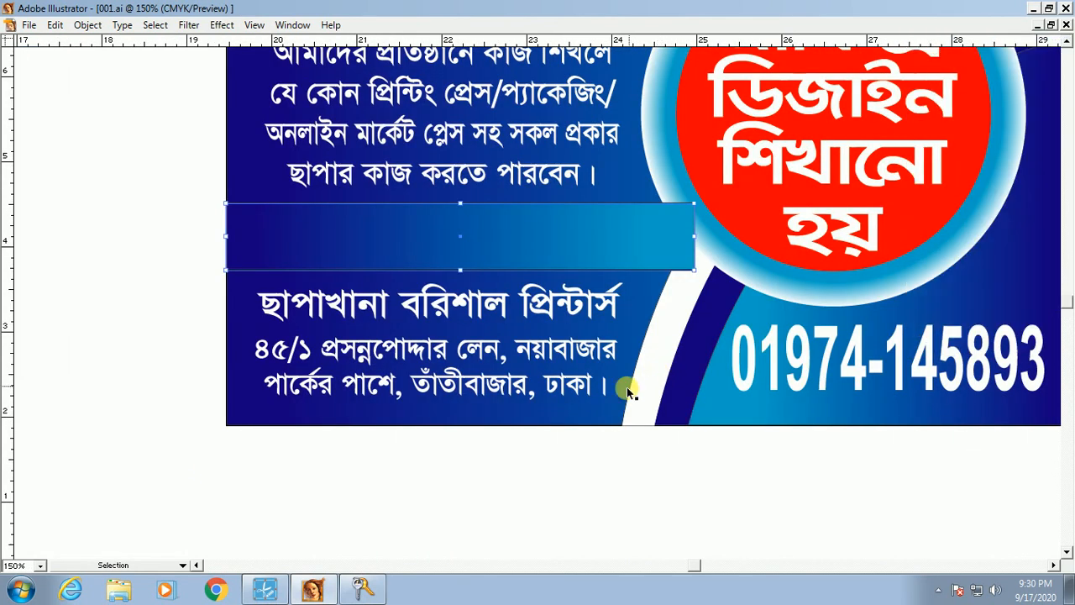
left_click_drag(619, 343, 598, 436)
key("Tab")
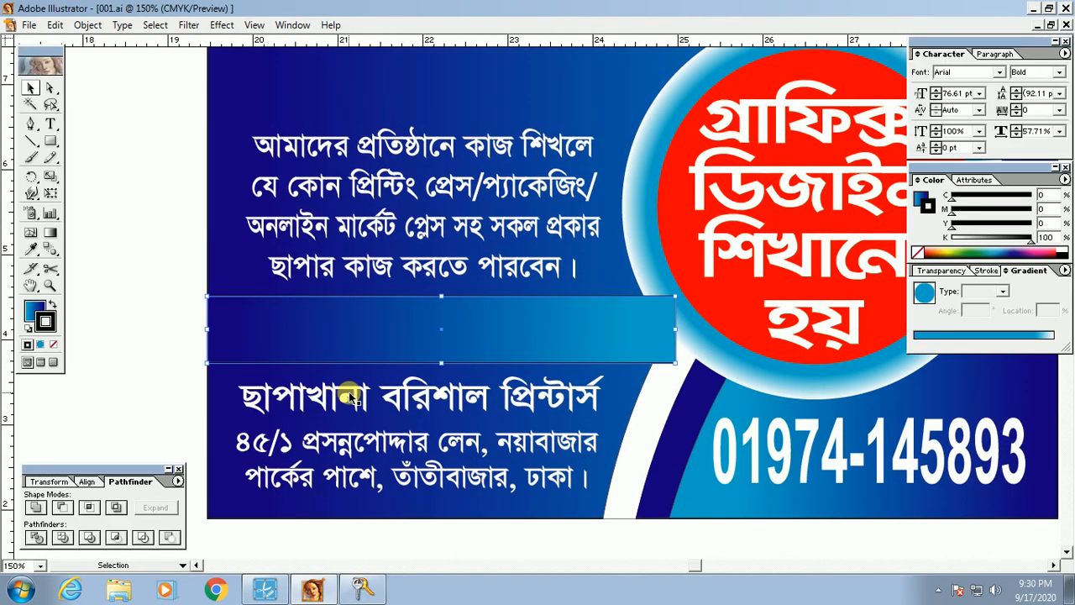
left_click(56, 345)
left_click(36, 310)
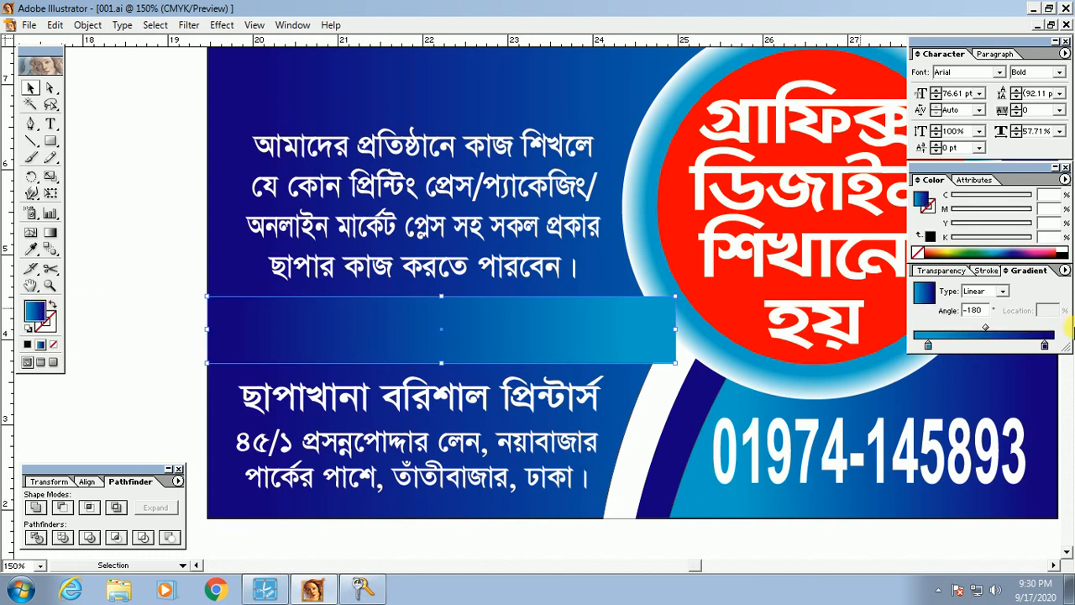
left_click(1064, 250)
key("Tab")
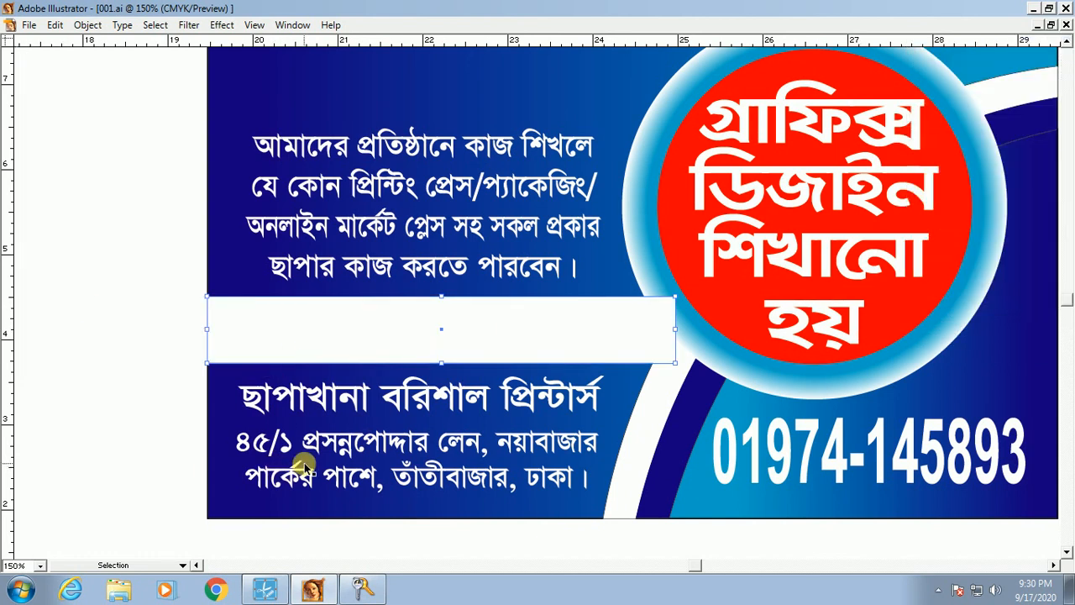
left_click_drag(442, 363, 432, 373)
left_click(437, 396)
left_click(454, 450, "shift")
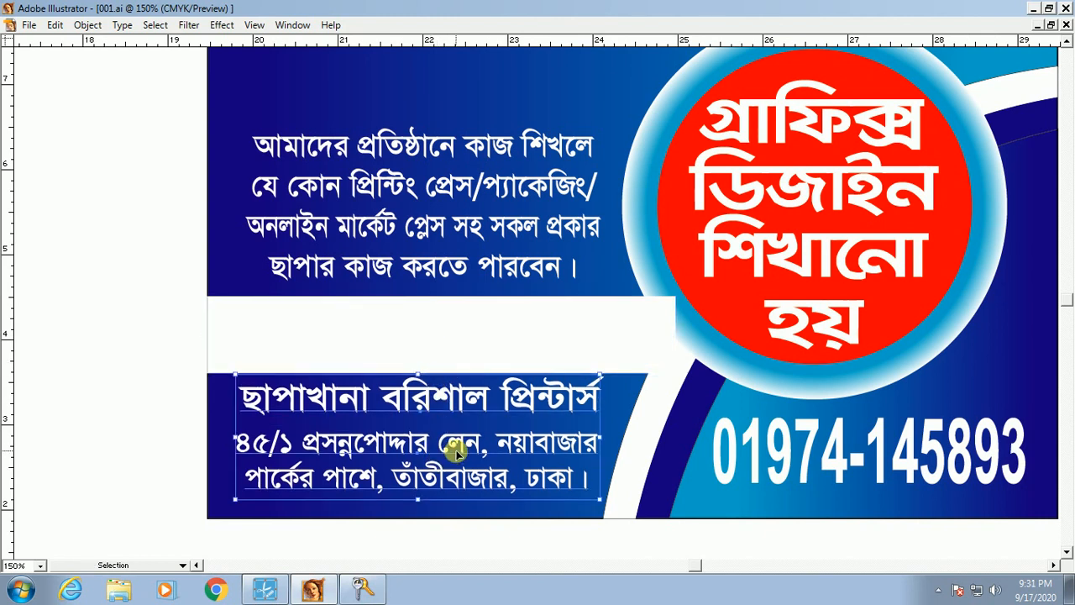
Step: Nudge the printer name and address down and stretch the name heading taller
key("Down")
key("Down")
key("Down")
key("Down")
key("Down")
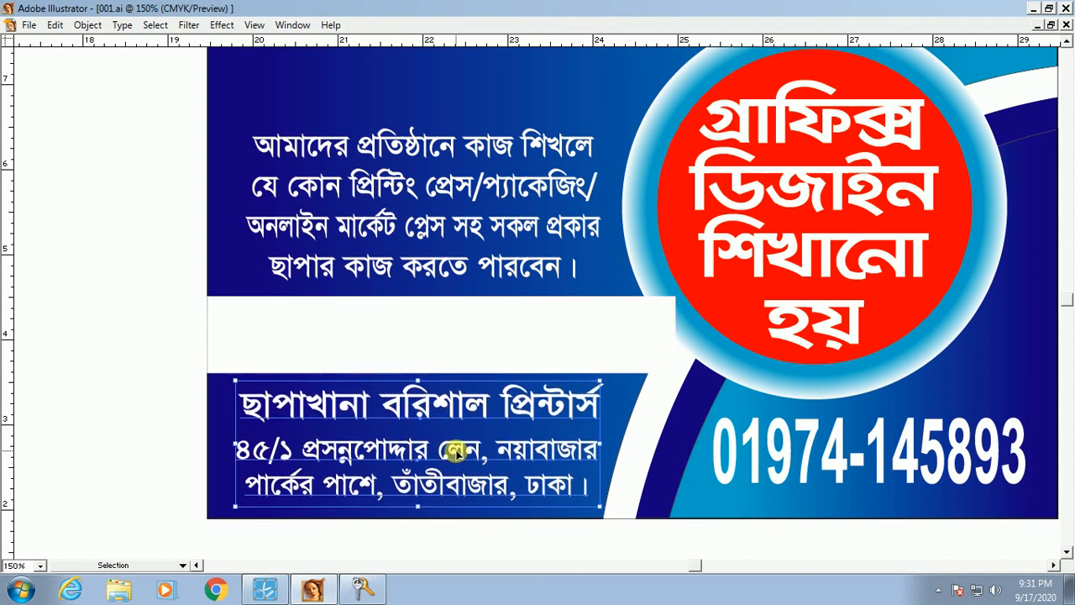
left_click(184, 460)
left_click(418, 413)
left_click(407, 450)
left_click(426, 420)
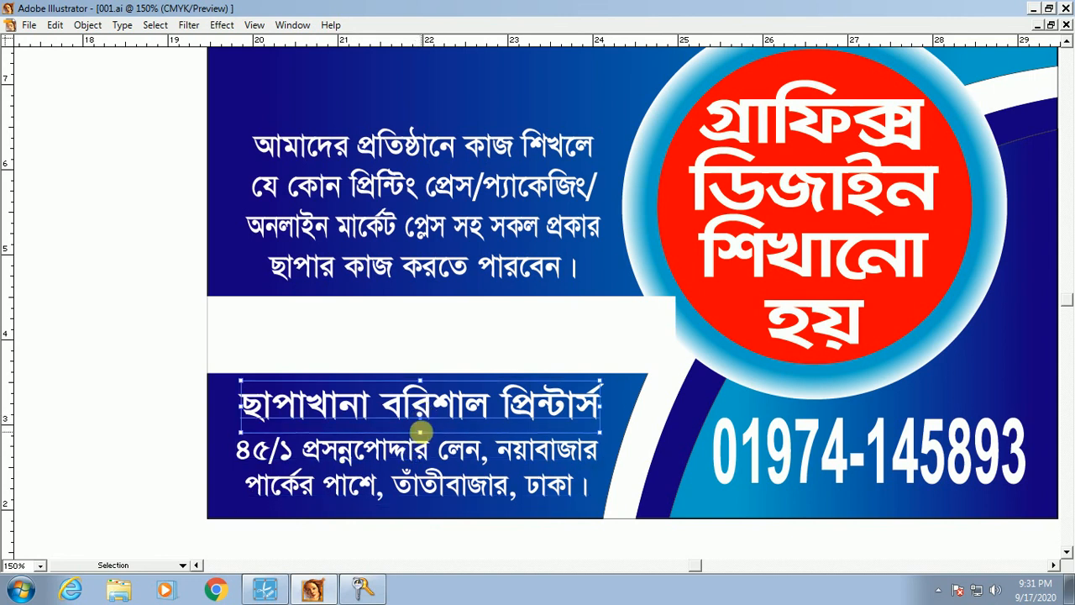
left_click_drag(427, 444, 428, 442)
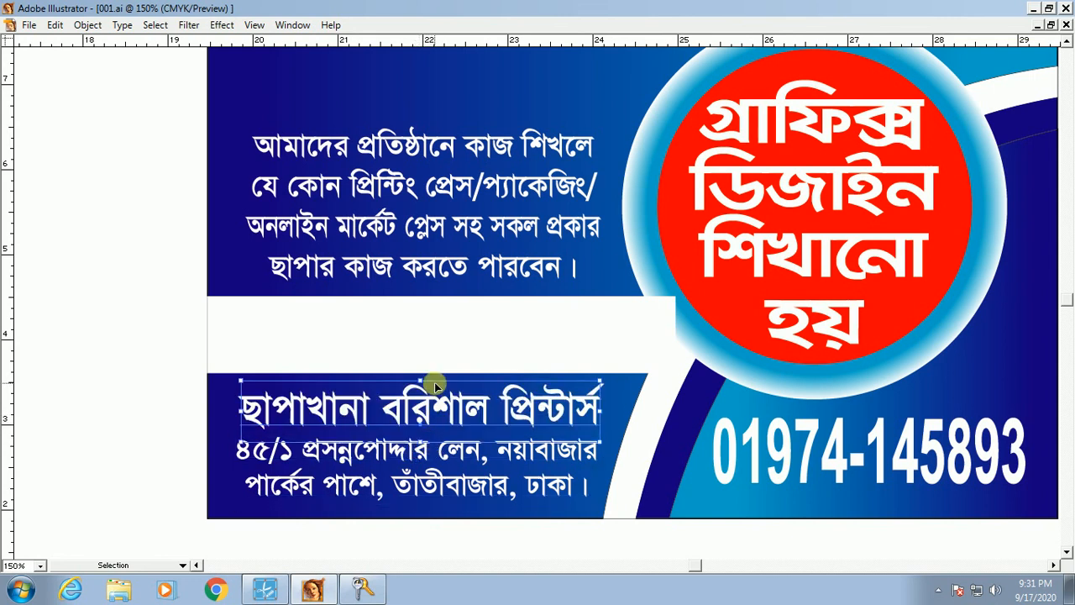
left_click_drag(421, 380, 446, 374)
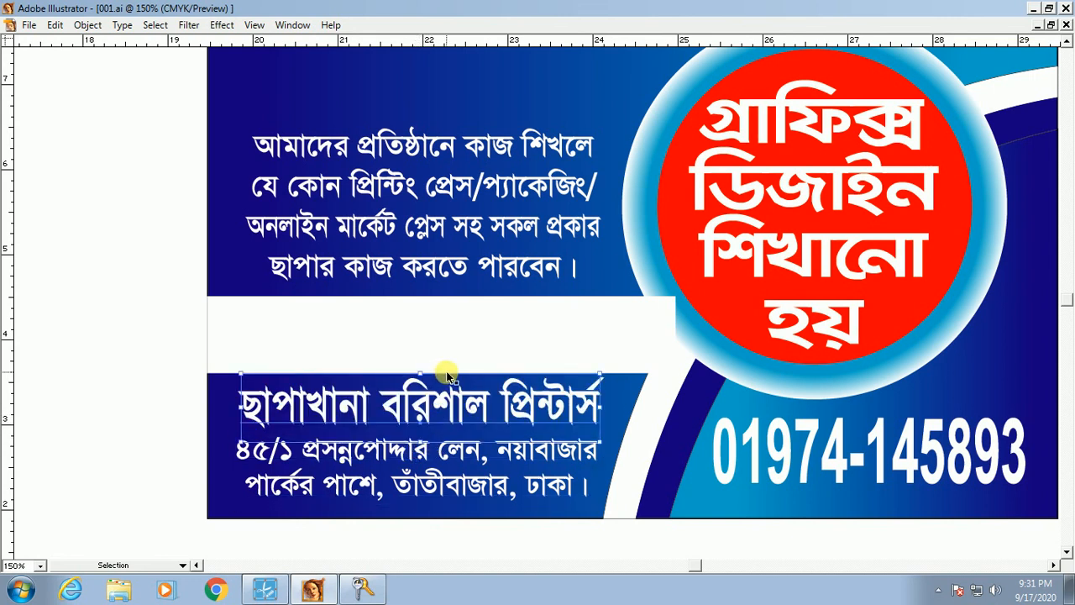
left_click(480, 531)
Step: Nudge the four-line paragraph up and right and increase its line spacing
left_click_drag(483, 422, 468, 538)
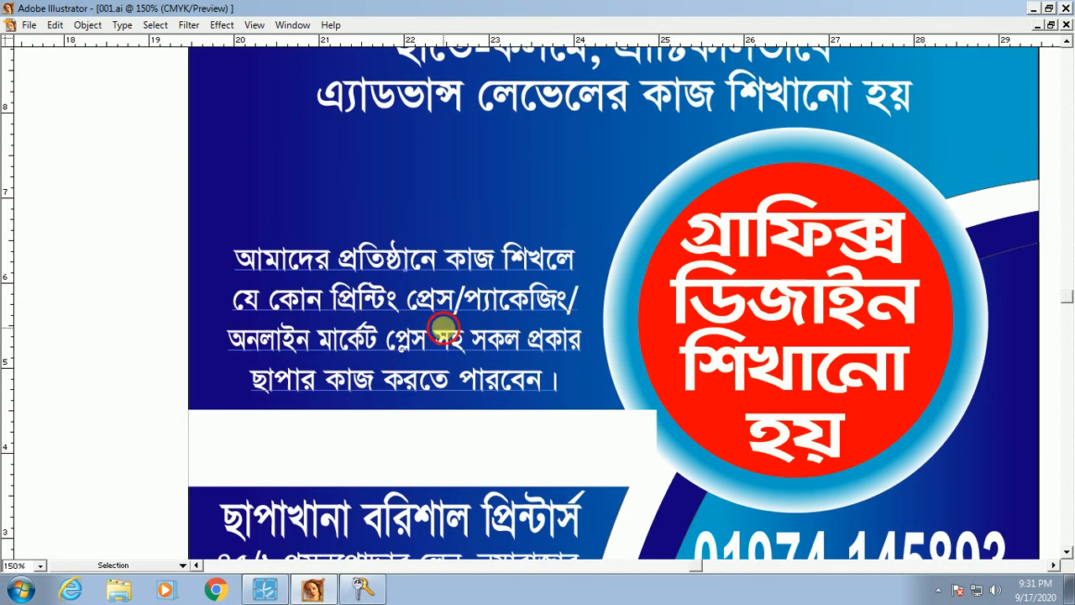
left_click(444, 330)
key("shift+Up")
key("shift+Up")
key("shift+Up")
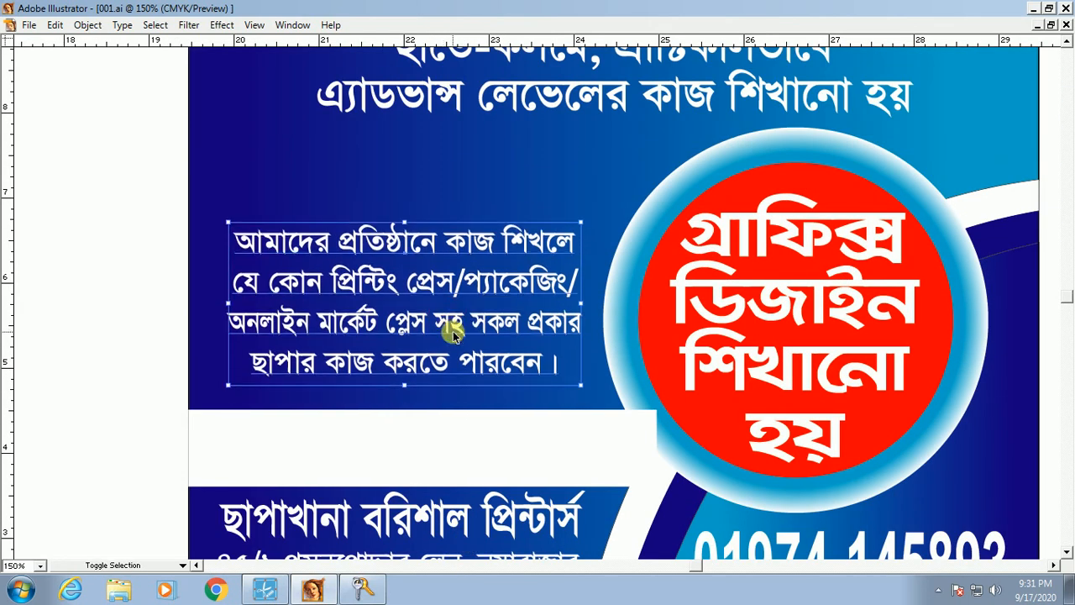
key("shift+Right")
key("Up")
key("Up")
key("Up")
key("Up")
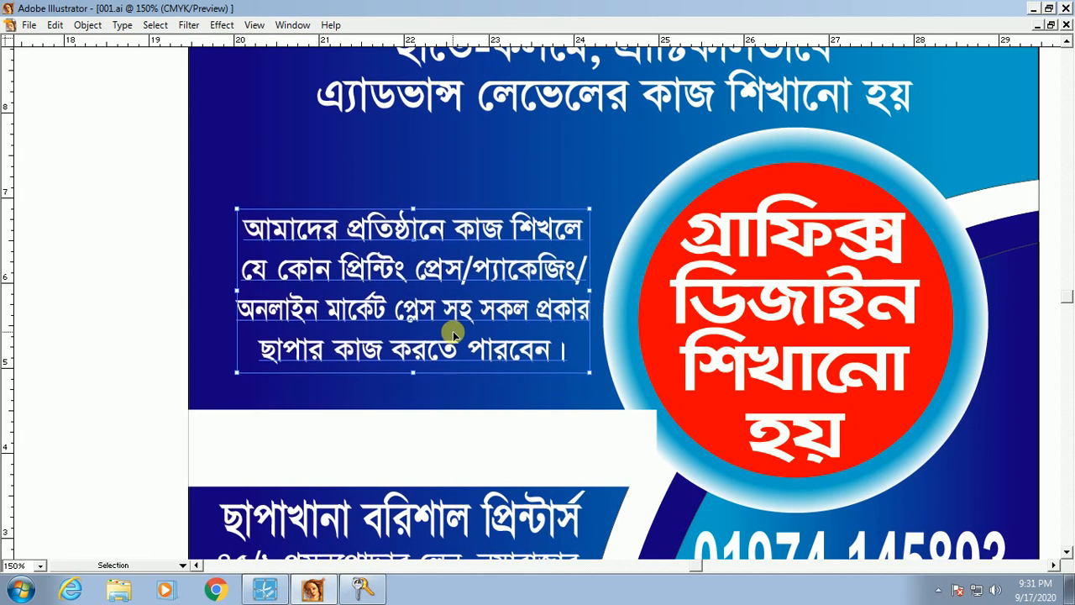
key("alt+Down")
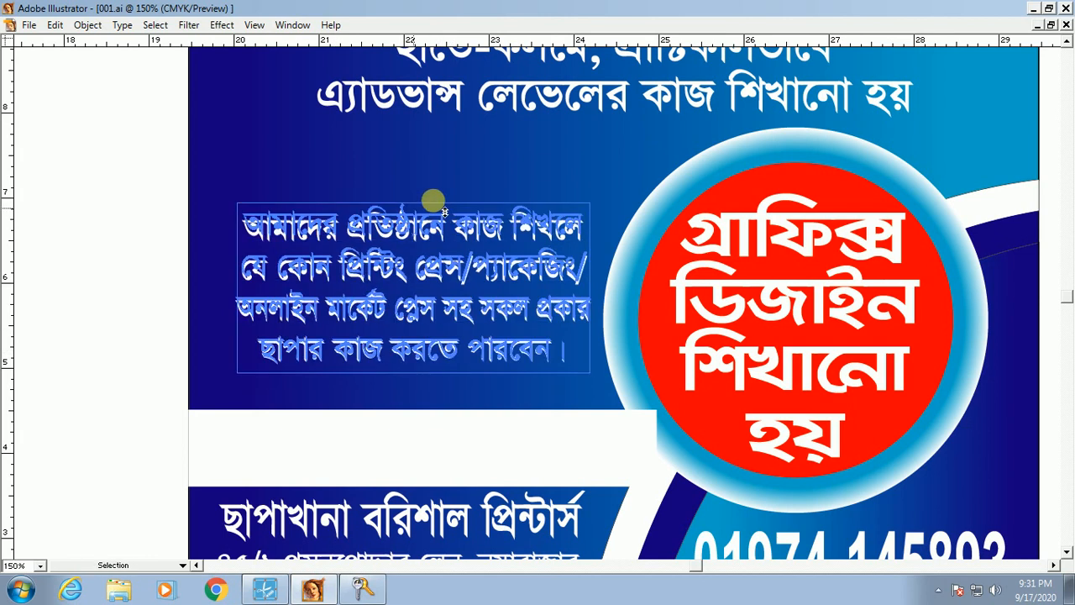
left_click_drag(443, 351, 446, 362)
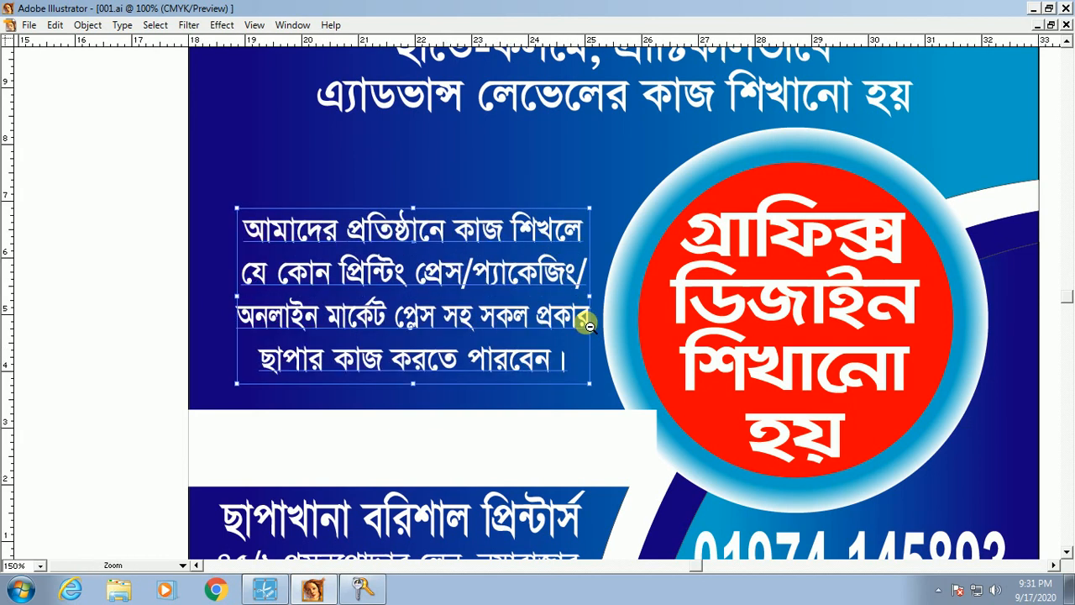
Step: Fit the whole flyer in view and nudge the Bengali text block up slightly
key("ctrl+minus")
key("ctrl+minus")
key("ctrl+minus")
left_click(765, 398)
key("ctrl+space")
left_click_drag(315, 132, 727, 416)
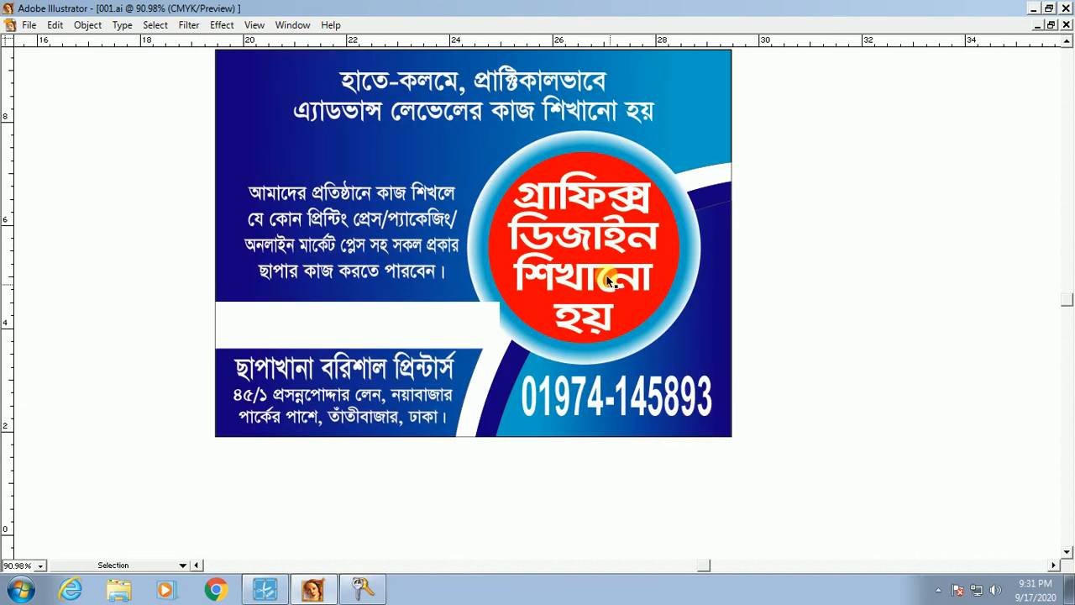
left_click(594, 271)
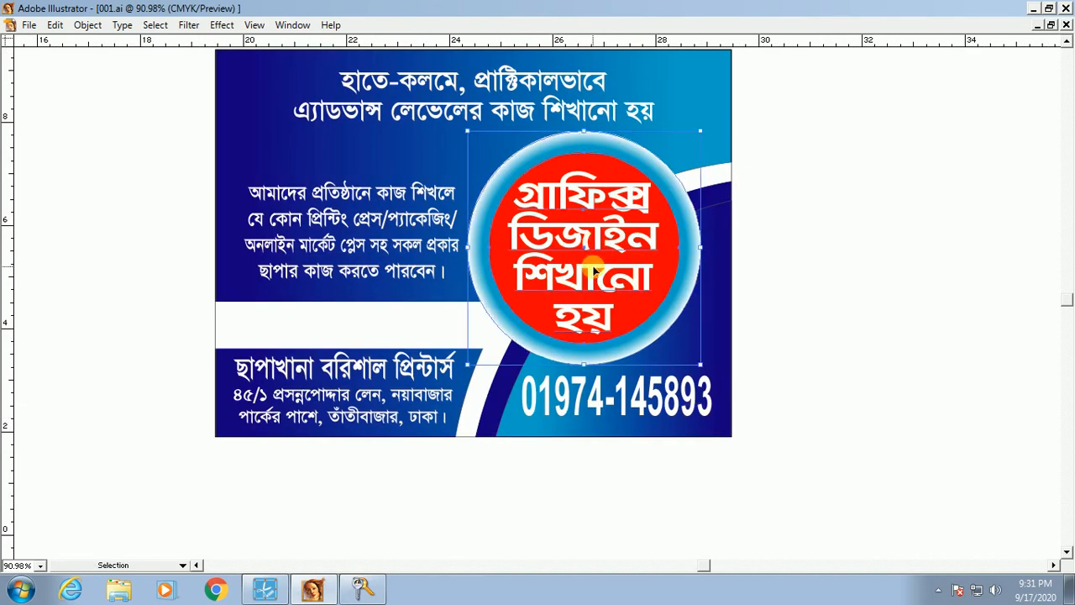
left_click(796, 388)
left_click_drag(500, 382, 517, 456)
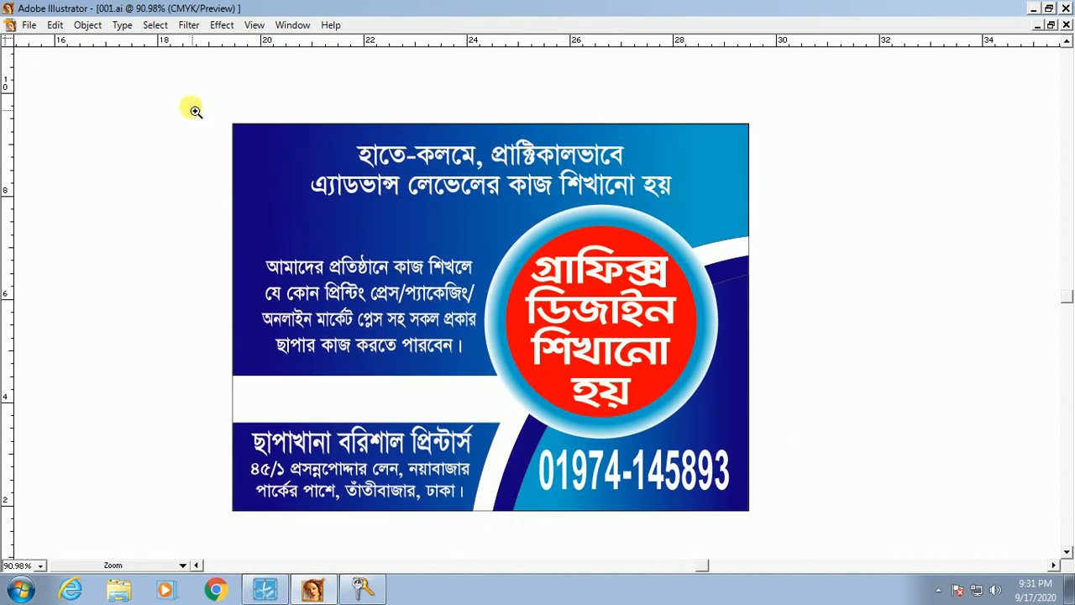
left_click_drag(187, 96, 829, 540)
left_click_drag(643, 318, 679, 468)
left_click(384, 227)
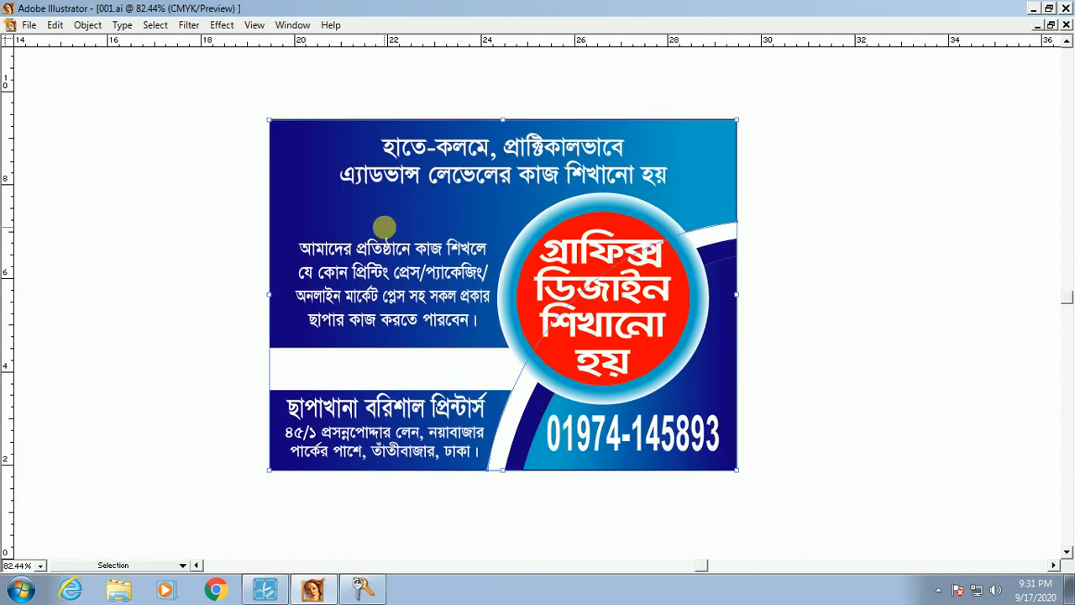
left_click_drag(396, 271, 399, 262)
Step: Zoom in on the flyer artwork and save the file
key("ctrl+space")
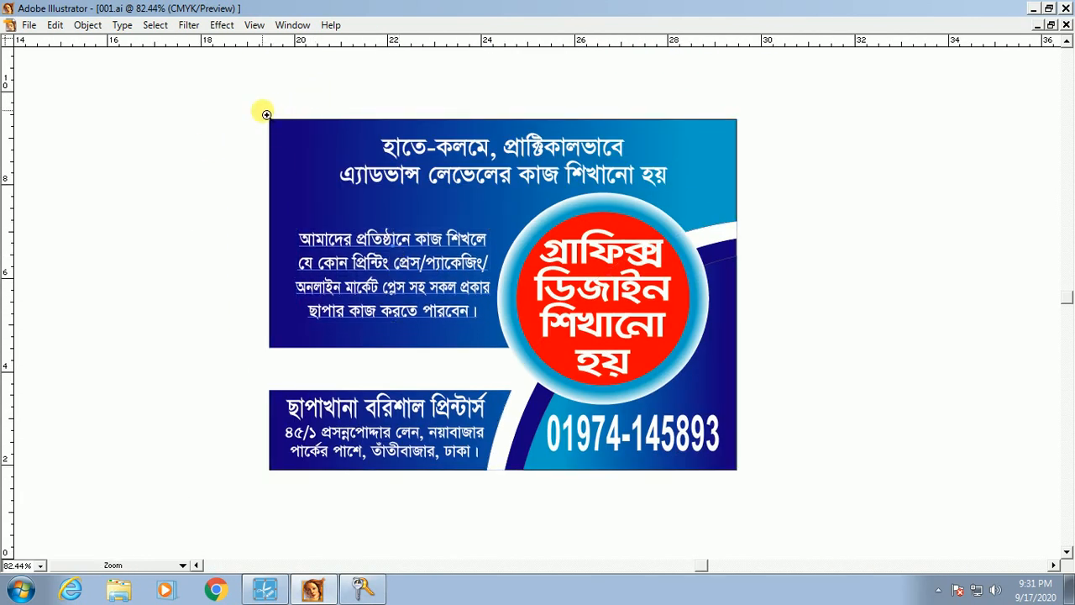
left_click_drag(266, 113, 768, 504)
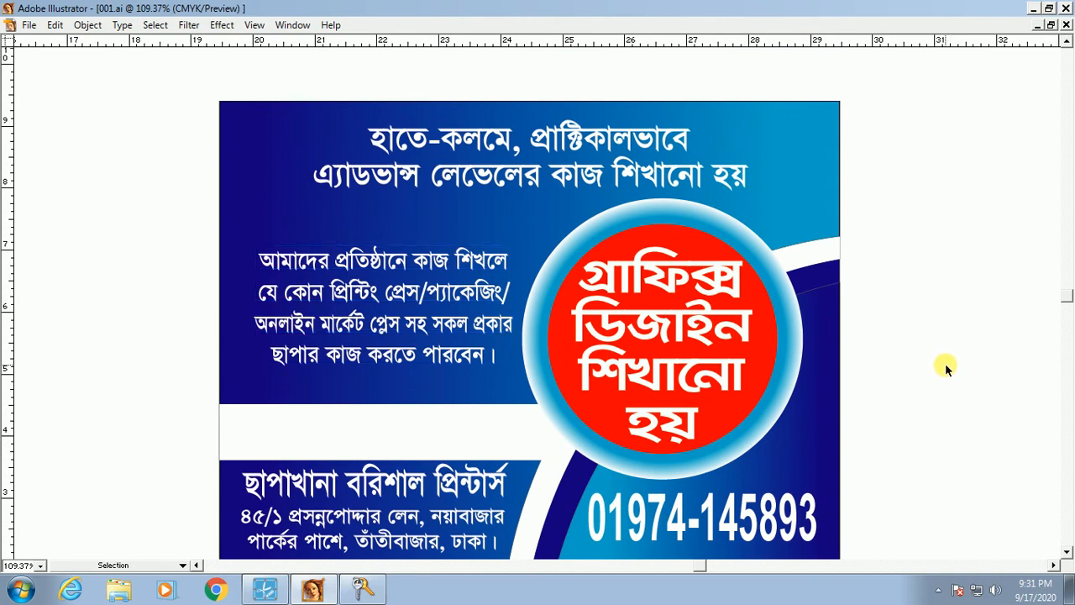
key("Return")
Step: Nudge the white band below the paragraph up slightly, then deselect it
key("Tab")
left_click(352, 421)
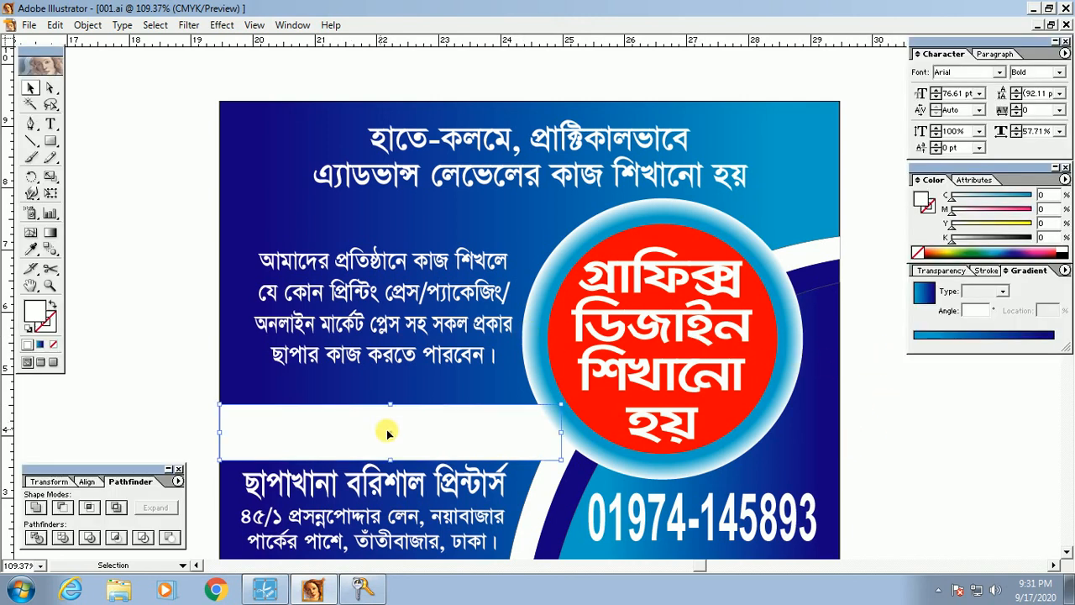
key("Tab")
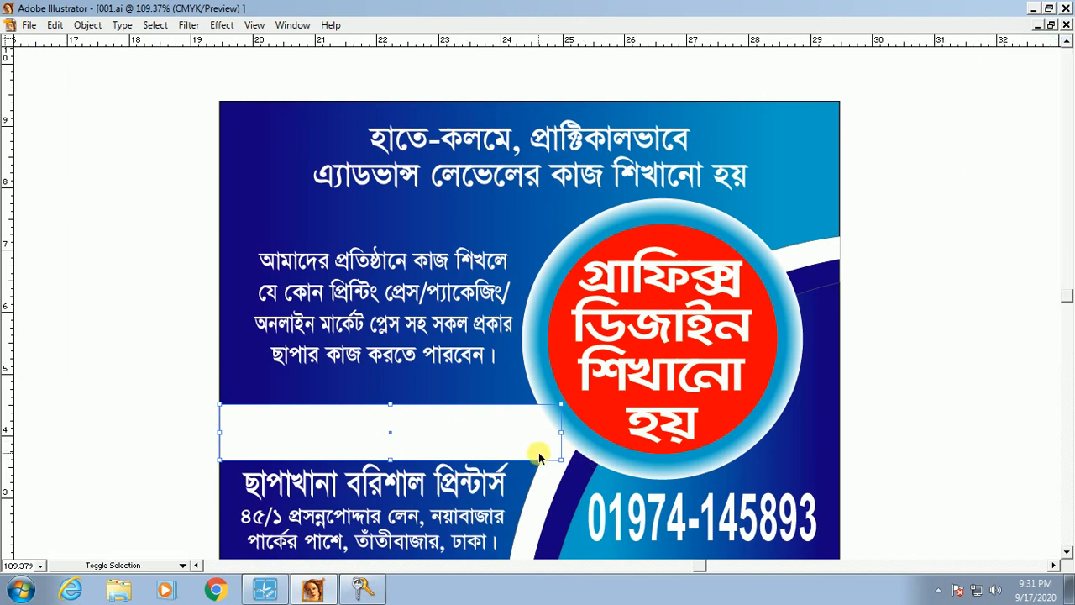
left_click(986, 403)
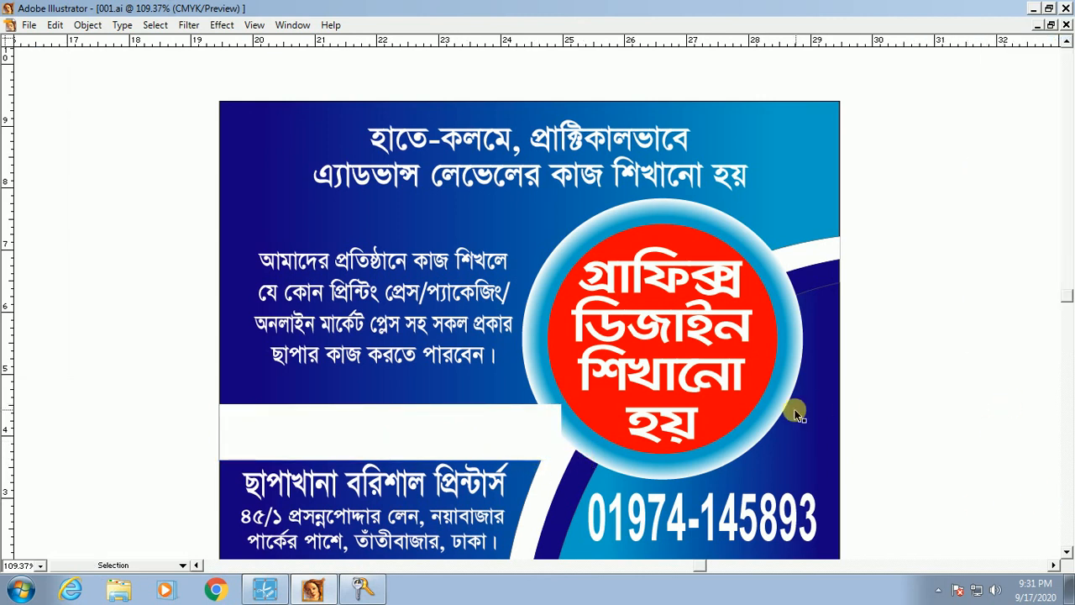
left_click(678, 351)
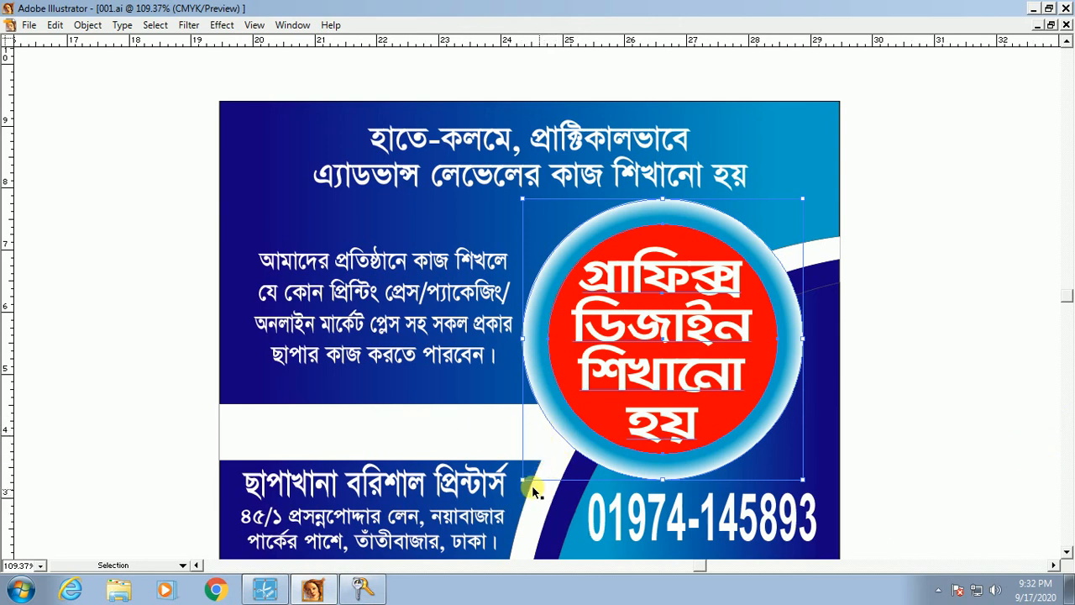
key("Tab")
scroll(529, 336, "down", 2)
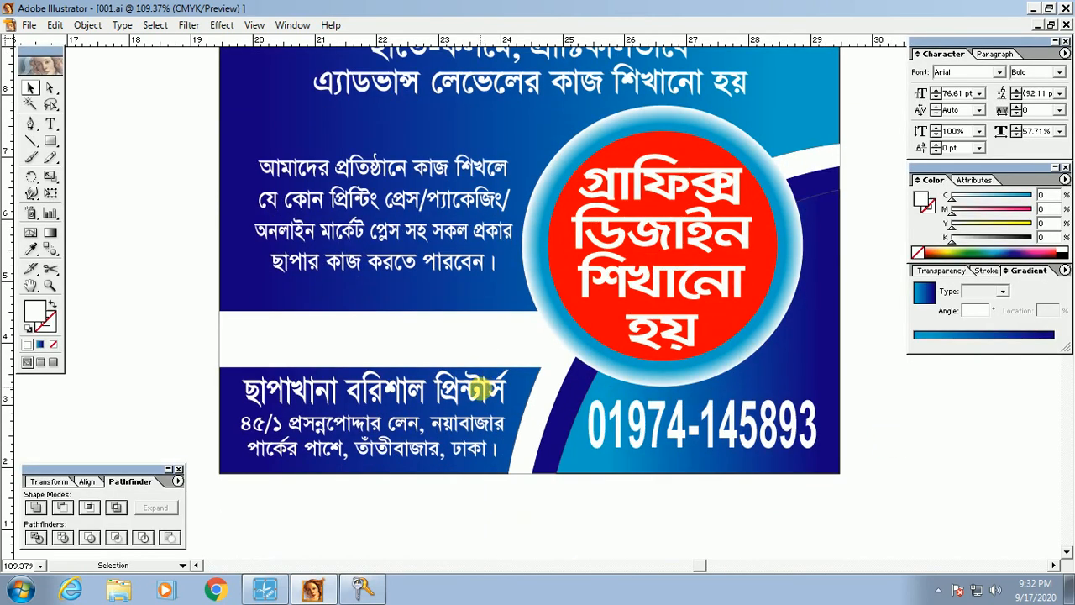
key("Tab")
left_click(382, 338)
key("Up")
key("Up")
key("Up")
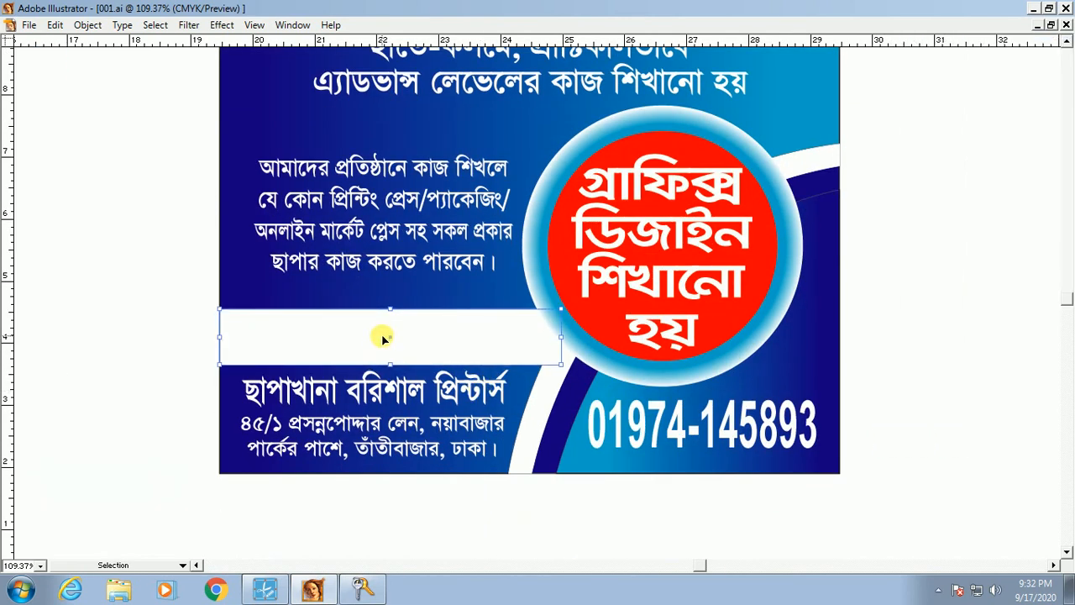
left_click(102, 325)
Step: From the desktop, browse Computer > Local Disk (E:) > wallpaper into the 'adobe software logo' folder
key("super")
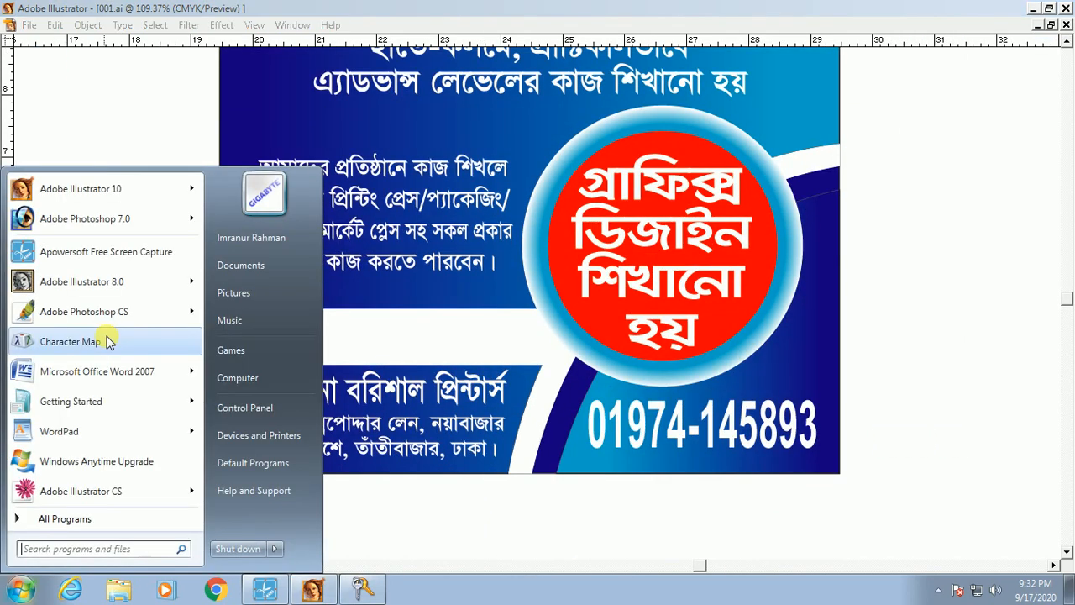
left_click(136, 141)
key("super+d")
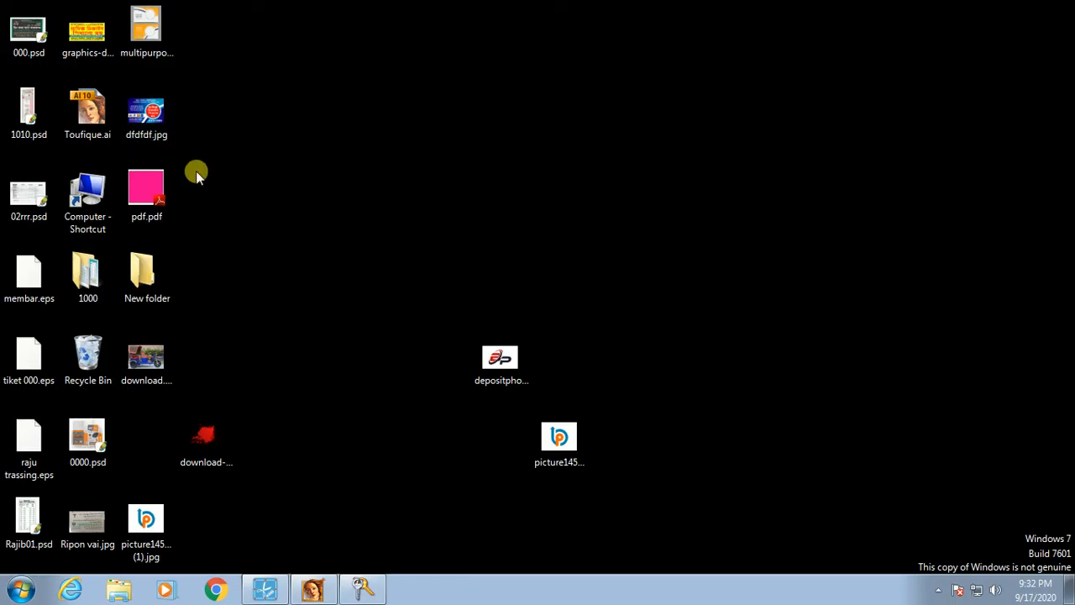
double_click(75, 217)
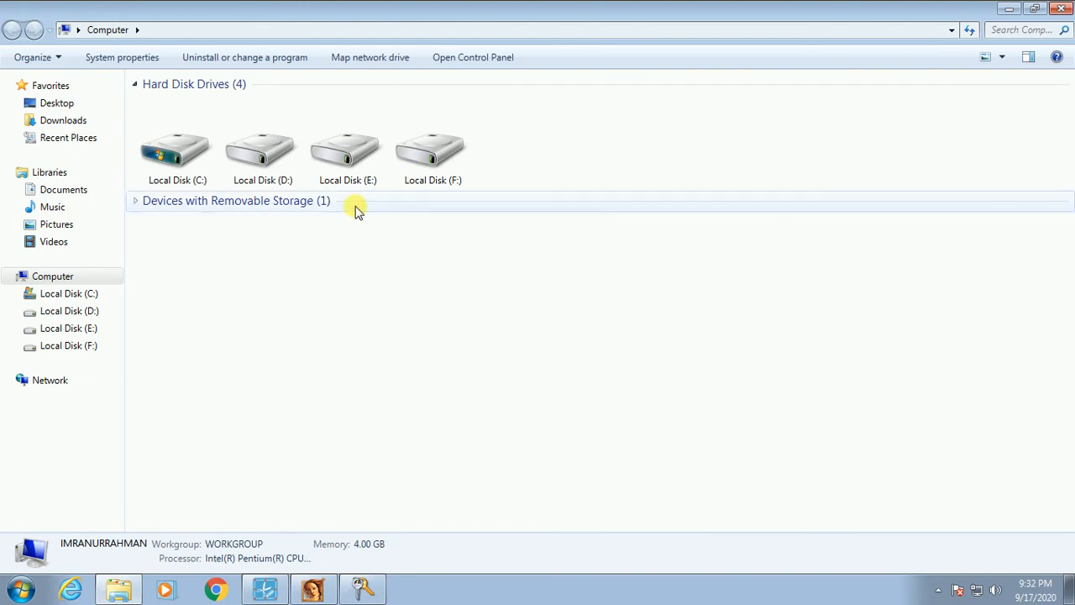
left_click(353, 168)
double_click(353, 168)
double_click(158, 153)
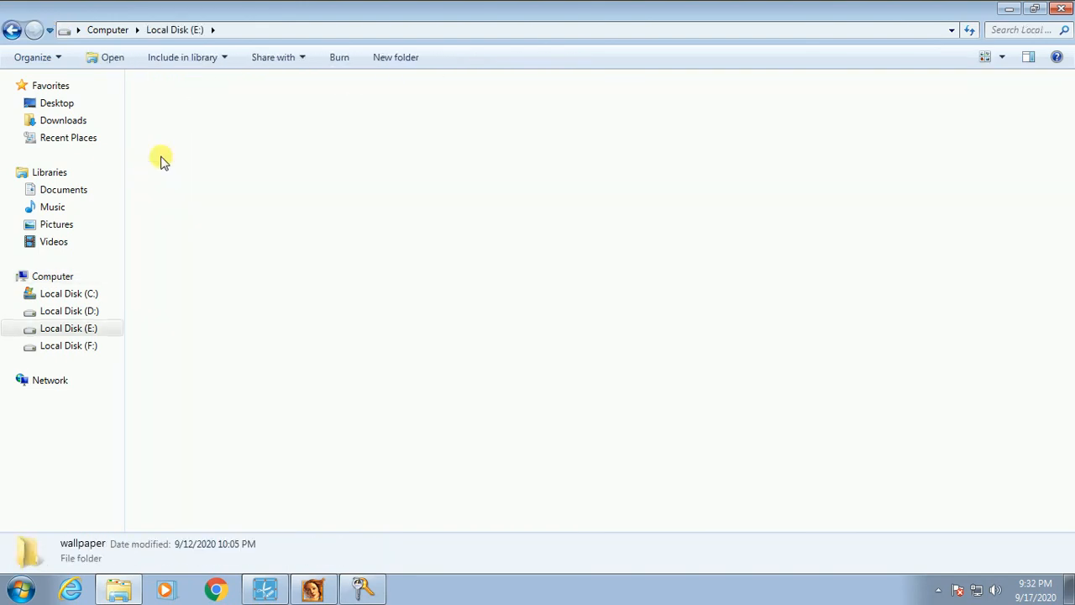
left_click(162, 162)
type("ado")
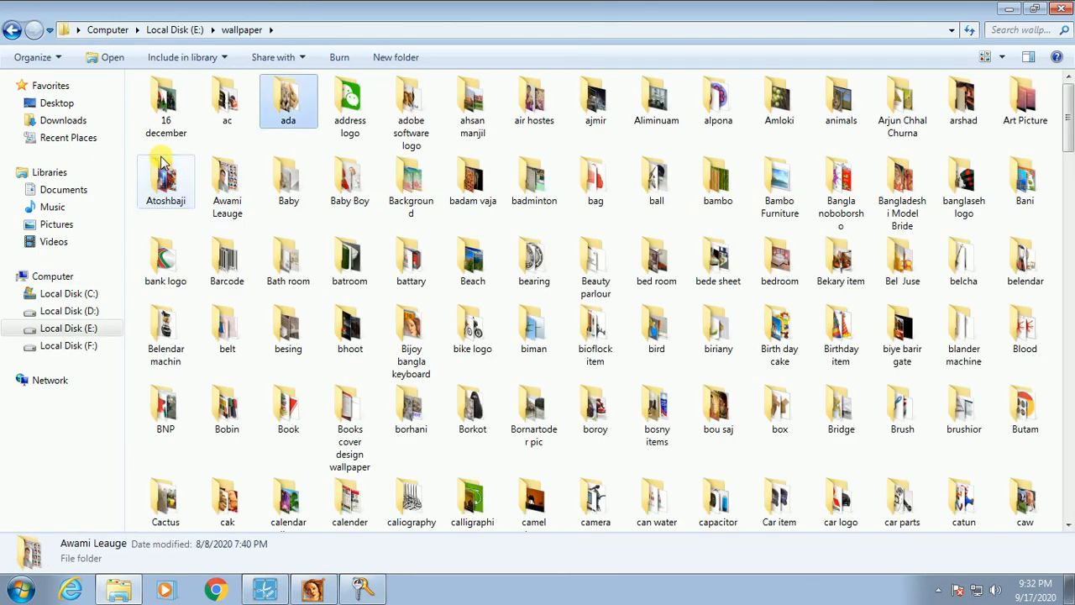
key("Return")
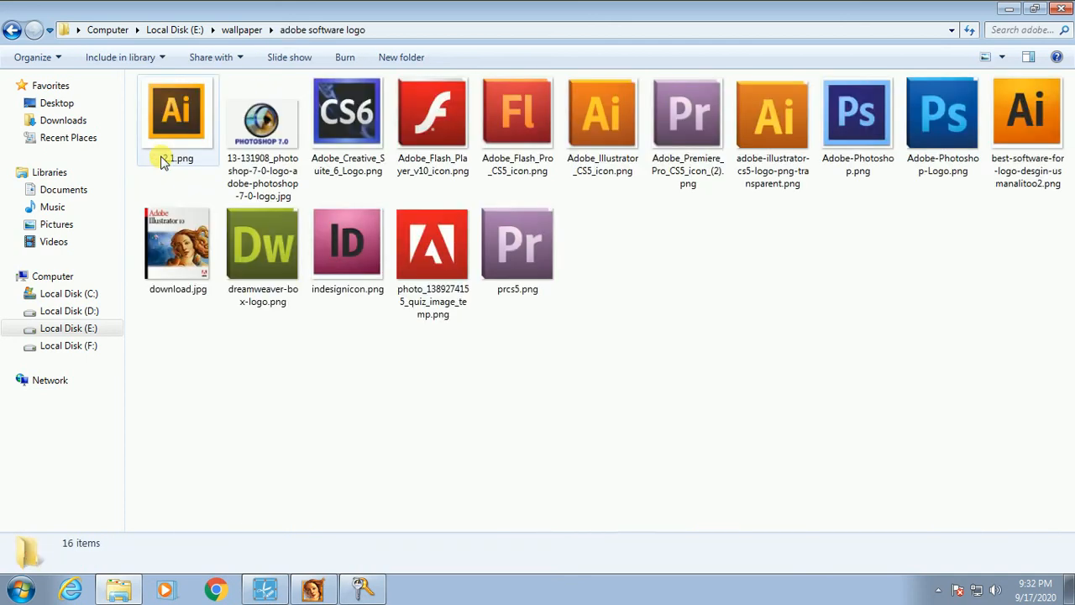
Step: Ctrl-select download.jpg, the Photoshop 7.0, Illustrator CS5 and CS6 logos, leaving Adobe-Photoshop.png out
left_click_drag(652, 224, 839, 337)
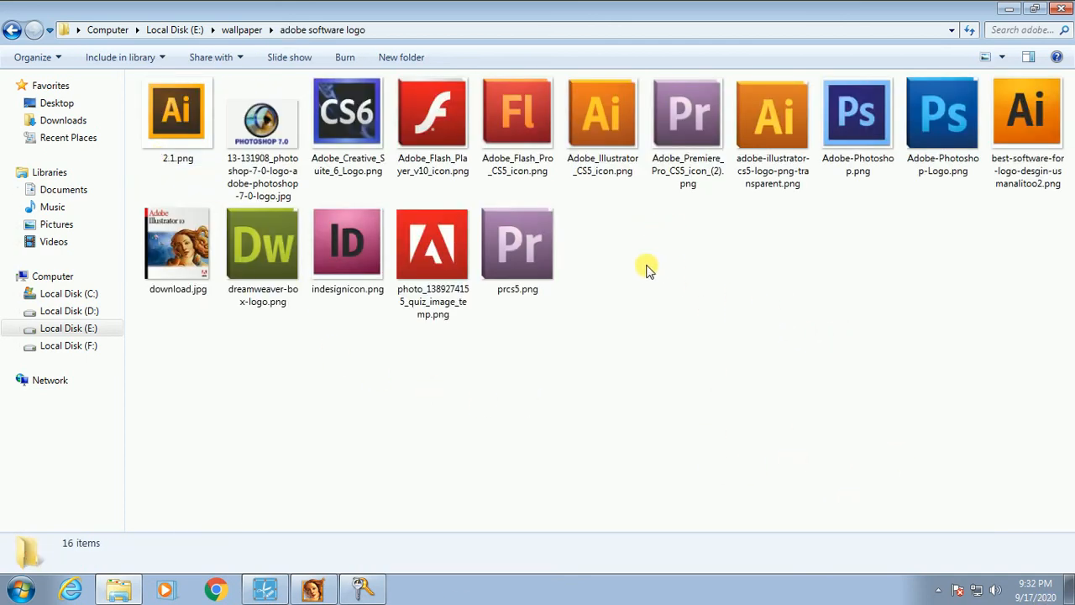
left_click_drag(613, 241, 754, 301)
left_click(172, 244)
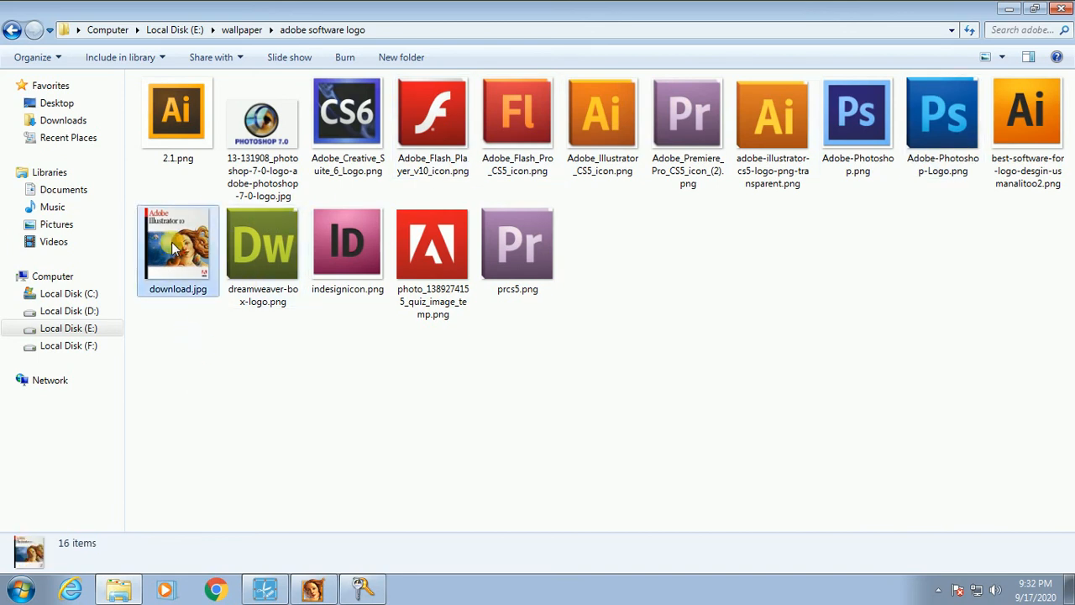
left_click(260, 122, "ctrl")
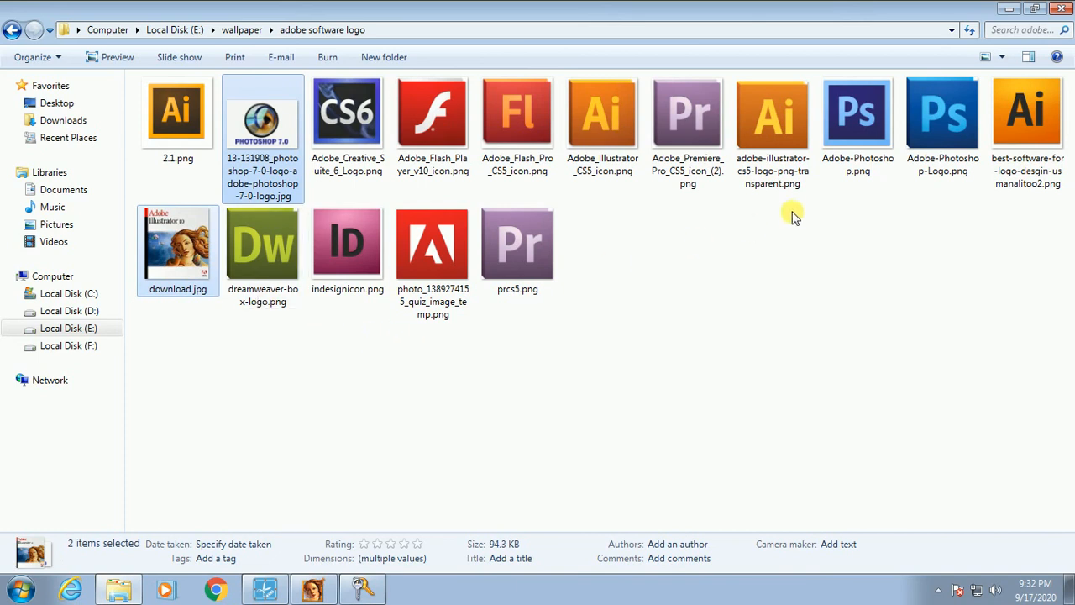
left_click(807, 143, "ctrl")
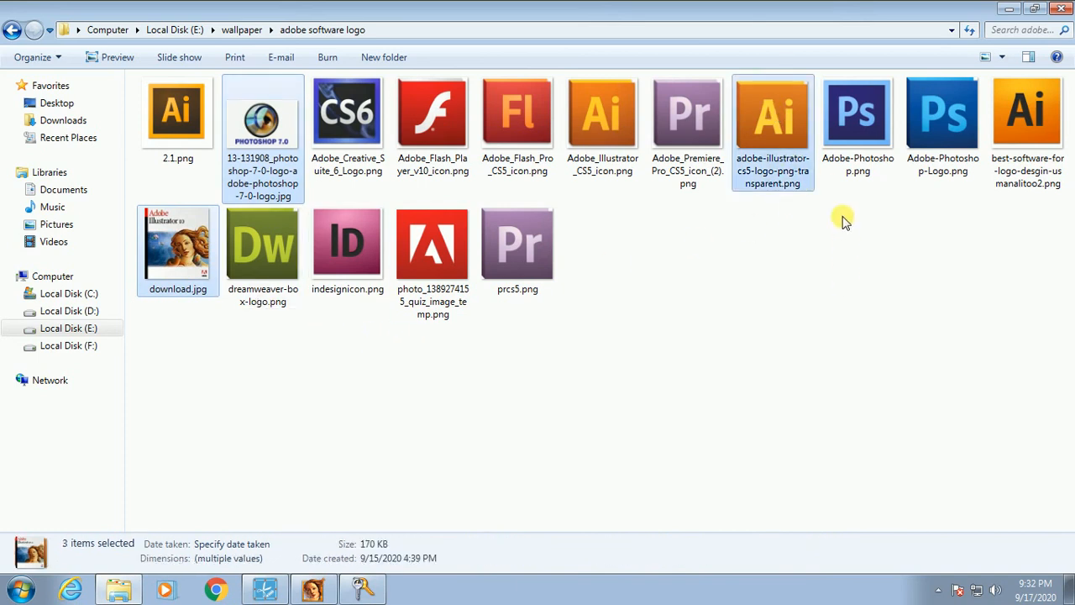
left_click(857, 113, "ctrl")
left_click(867, 112, "ctrl")
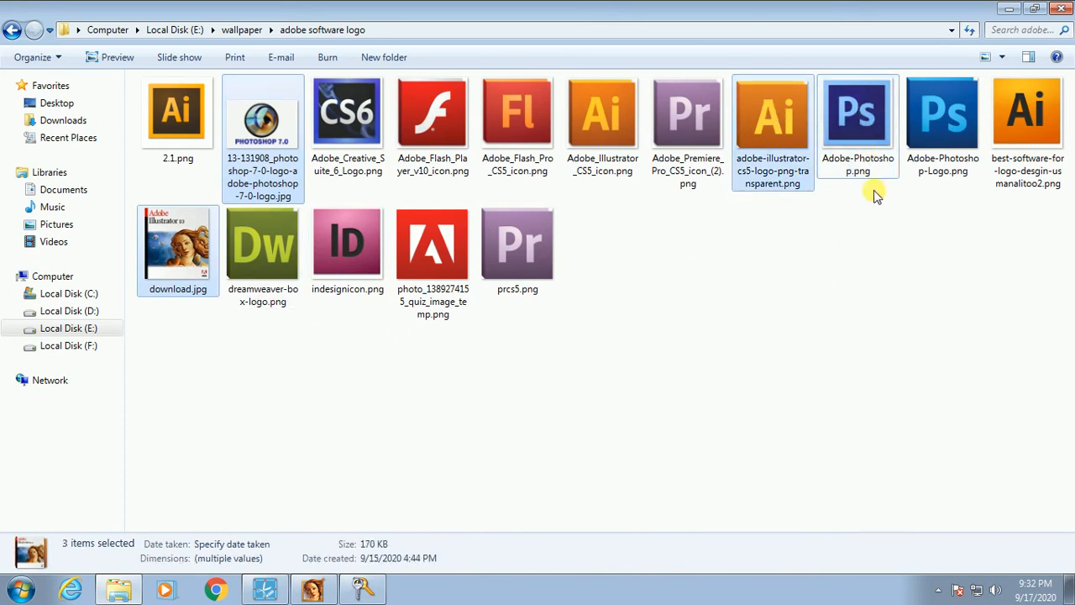
left_click(857, 113, "ctrl")
left_click(866, 117, "ctrl")
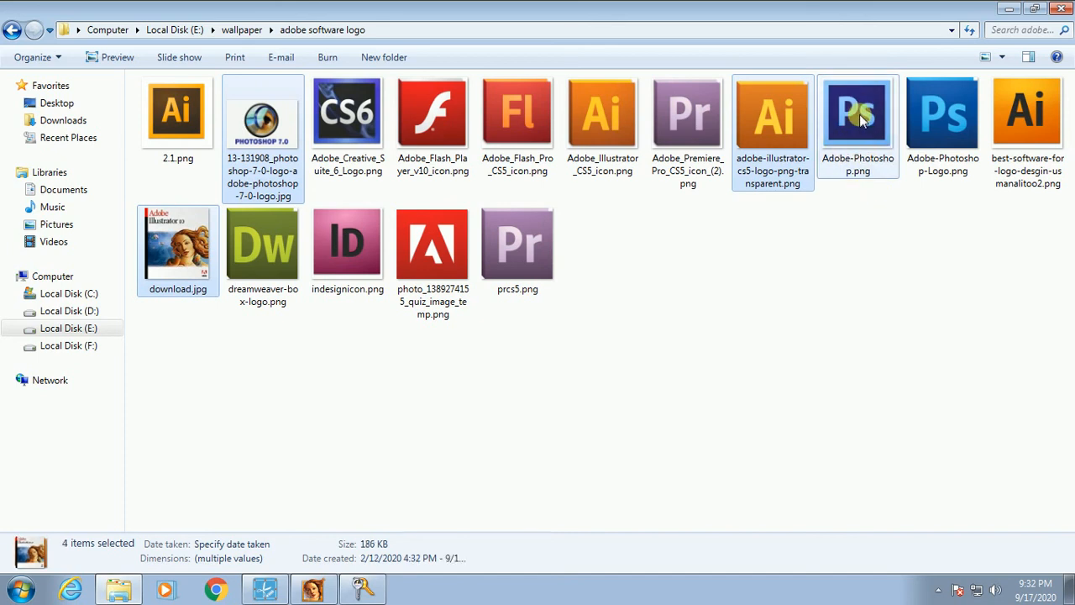
left_click(353, 125, "ctrl")
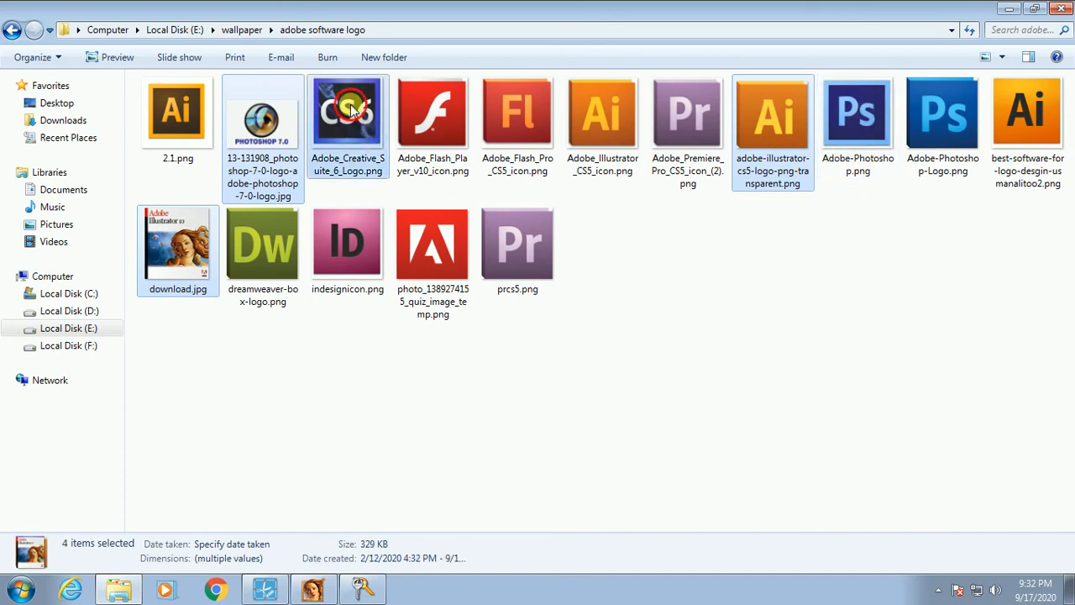
left_click_drag(351, 109, 346, 162)
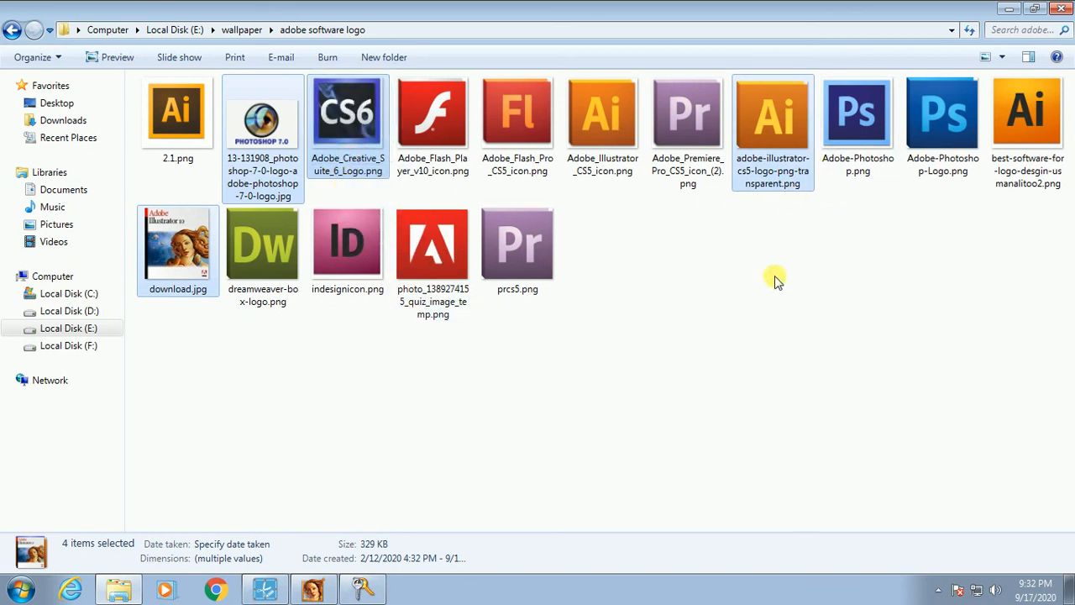
Step: Reselect download.jpg with the Photoshop 7.0, CS6 and Illustrator CS5 logos together
left_click(260, 401)
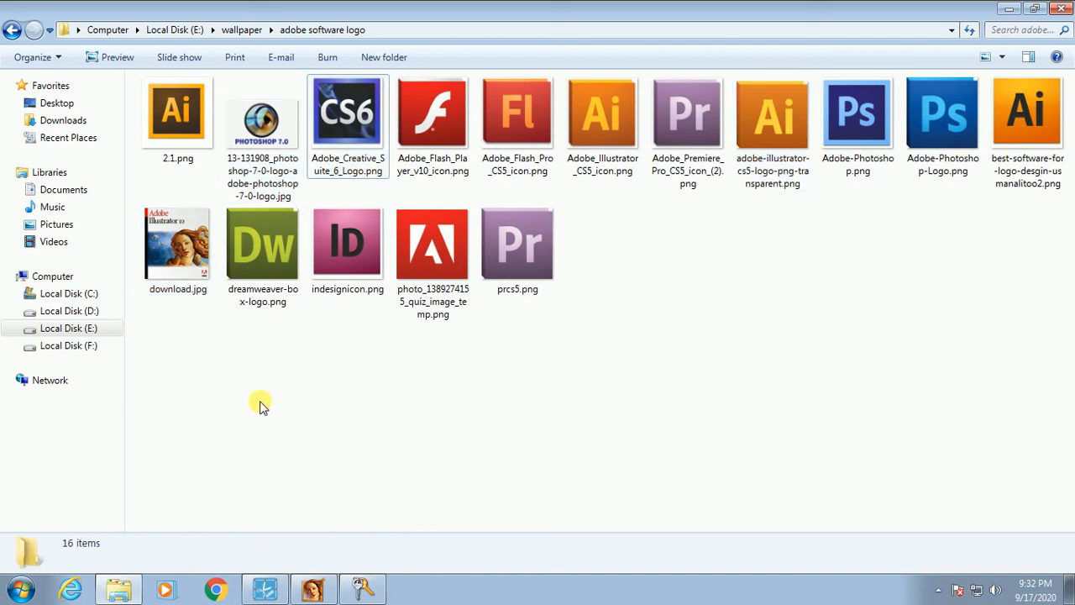
left_click(170, 258)
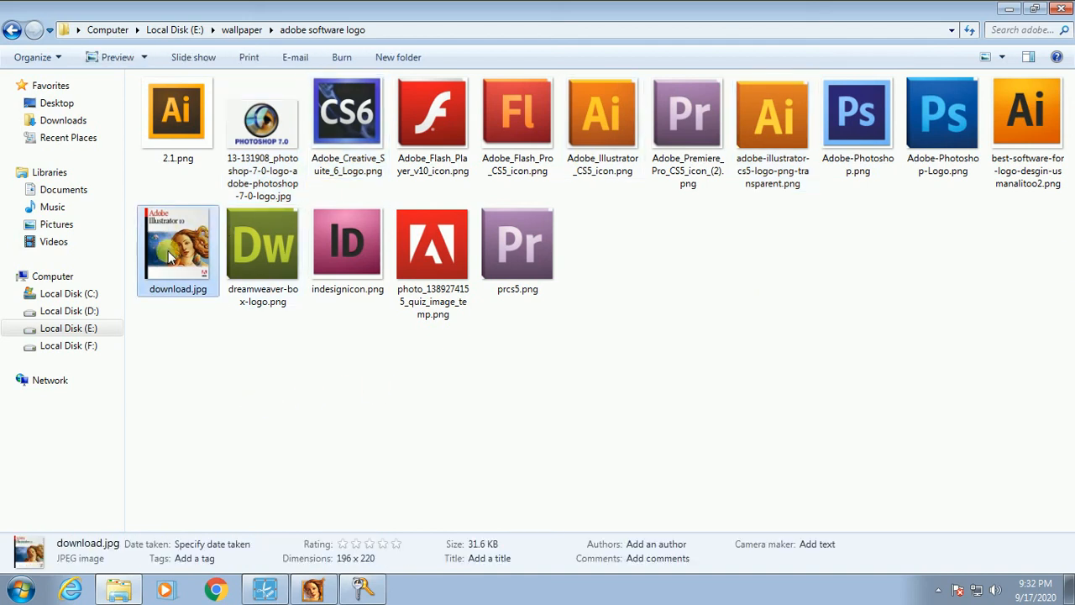
left_click(273, 164, "ctrl")
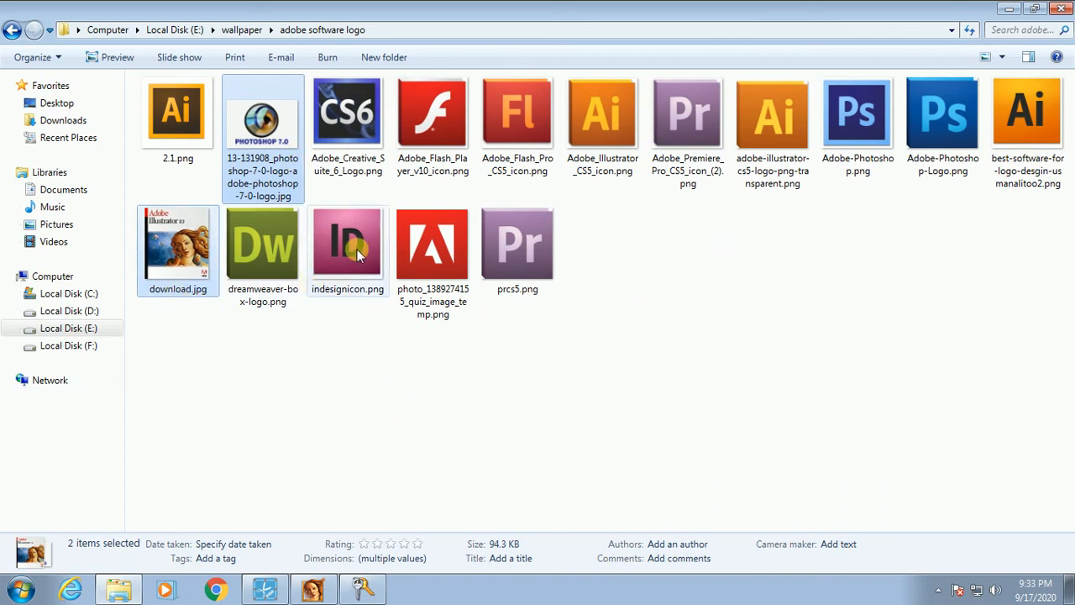
left_click(326, 128, "ctrl")
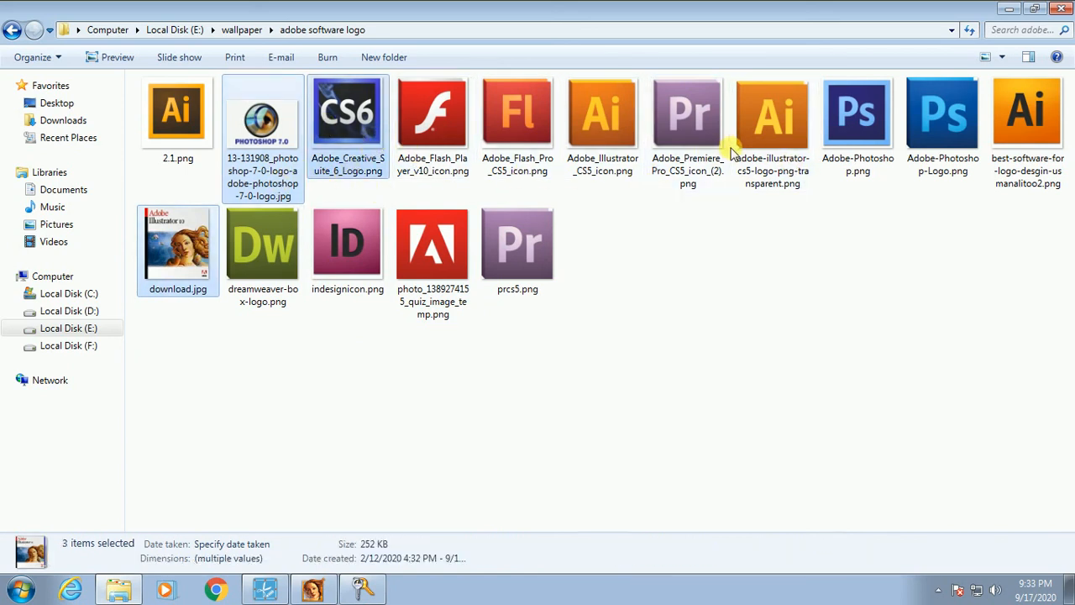
left_click(776, 120, "ctrl")
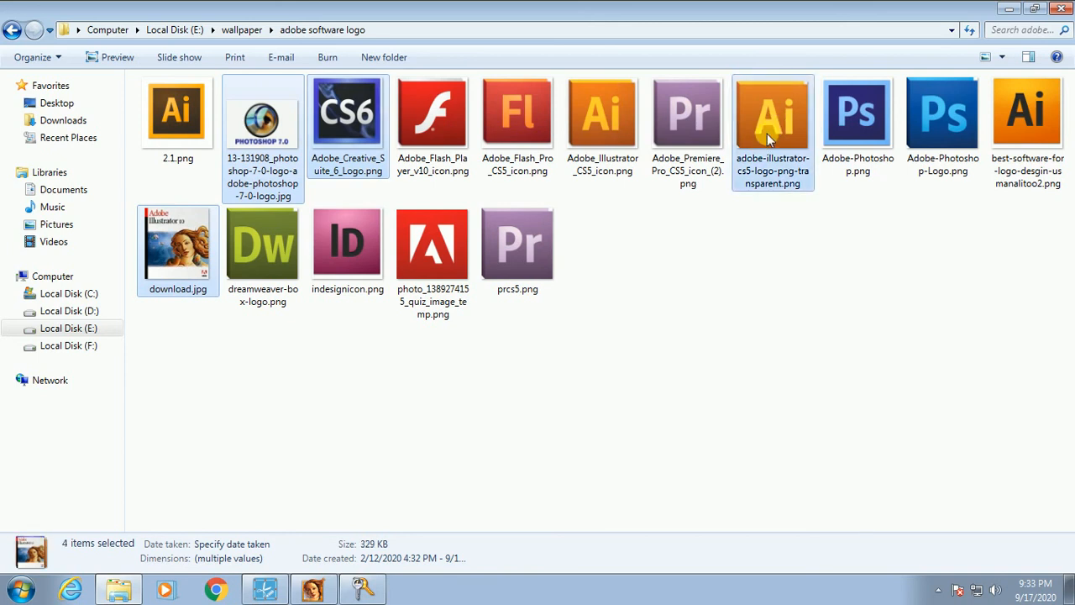
Step: Confirm the CS6 logo stays selected and drag all four logo files toward Illustrator
right_click(334, 125)
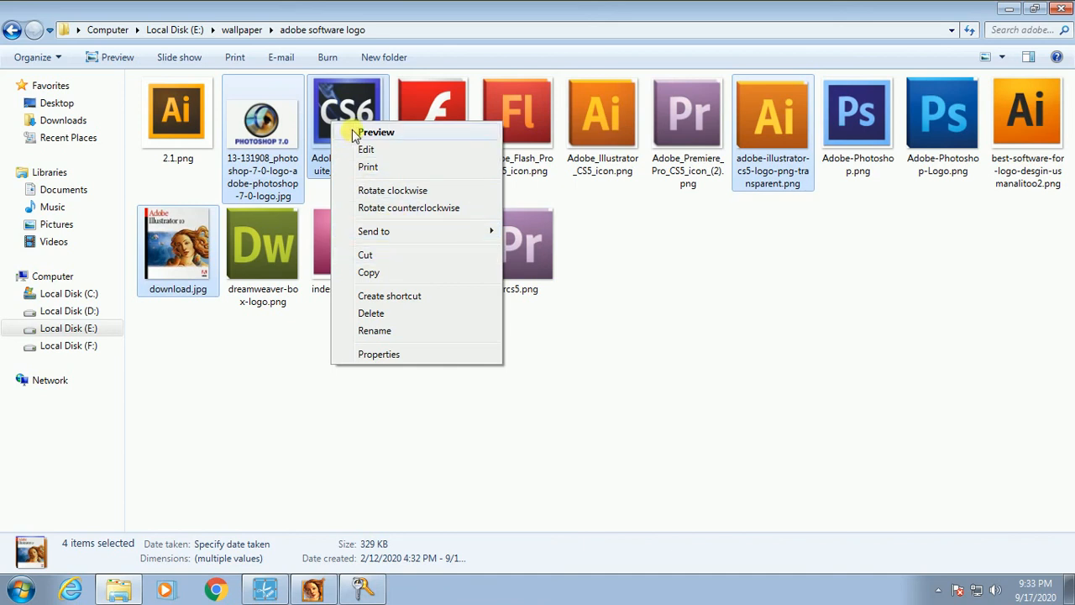
left_click(345, 108, "ctrl")
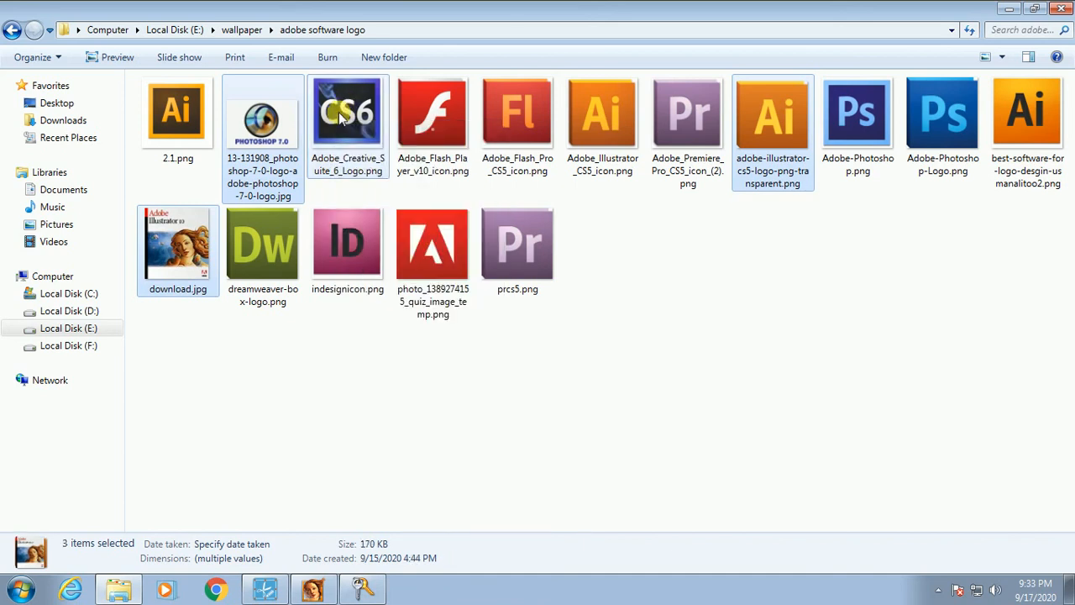
left_click(365, 143, "ctrl")
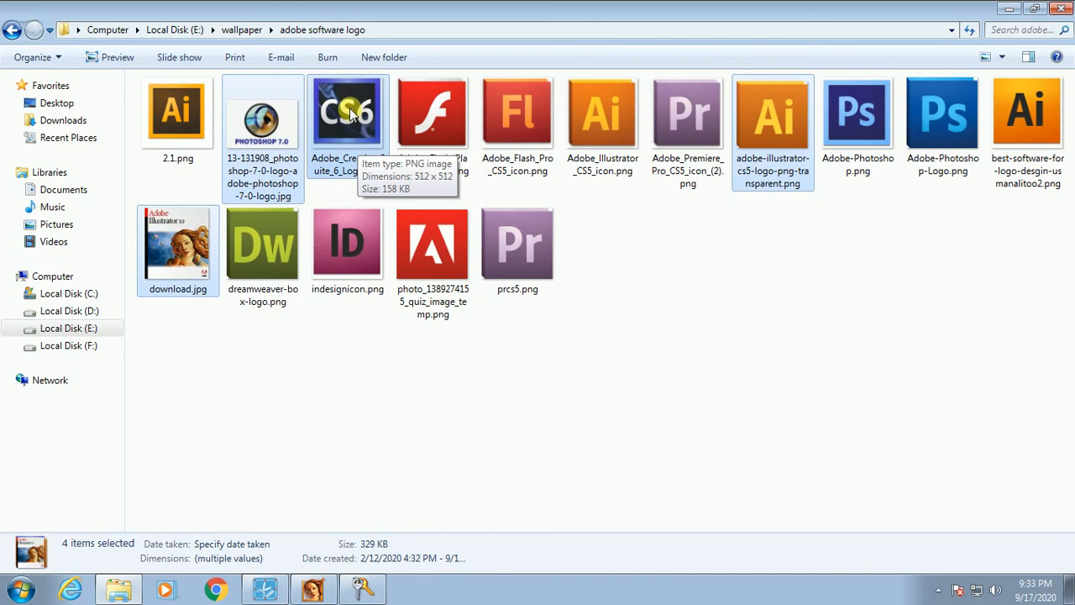
left_click_drag(350, 116, 290, 494)
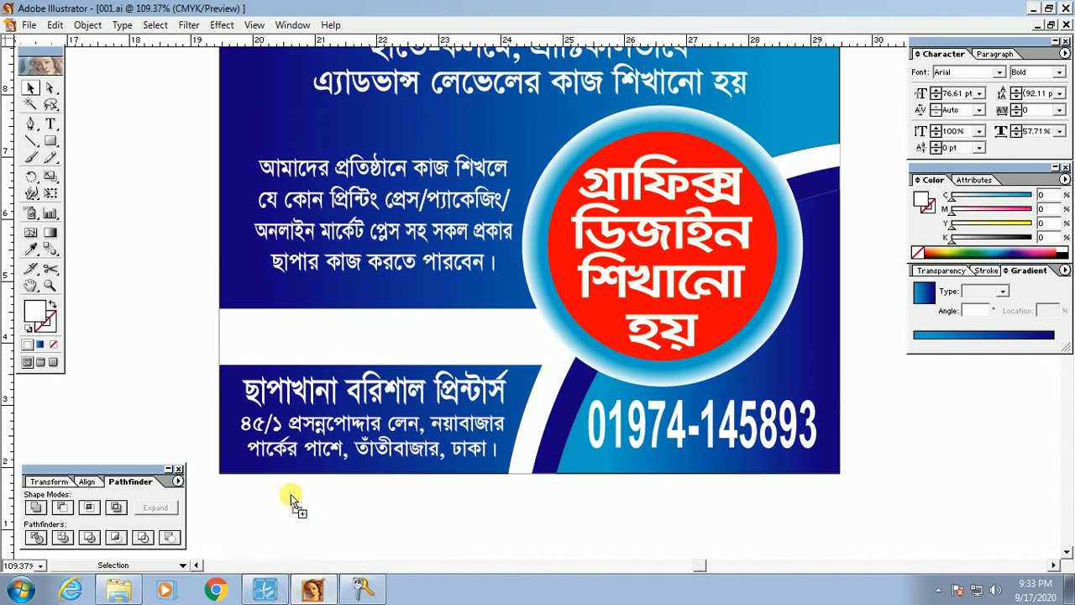
Step: Drop the four logo images onto the canvas beside the flyer
left_click_drag(138, 227, 765, 409)
left_click_drag(912, 347, 800, 467)
left_click_drag(194, 237, 177, 288)
left_click_drag(380, 239, 149, 235)
Step: Move the placed logos to the left and shrink the large Ai logo to icon size
key("Tab")
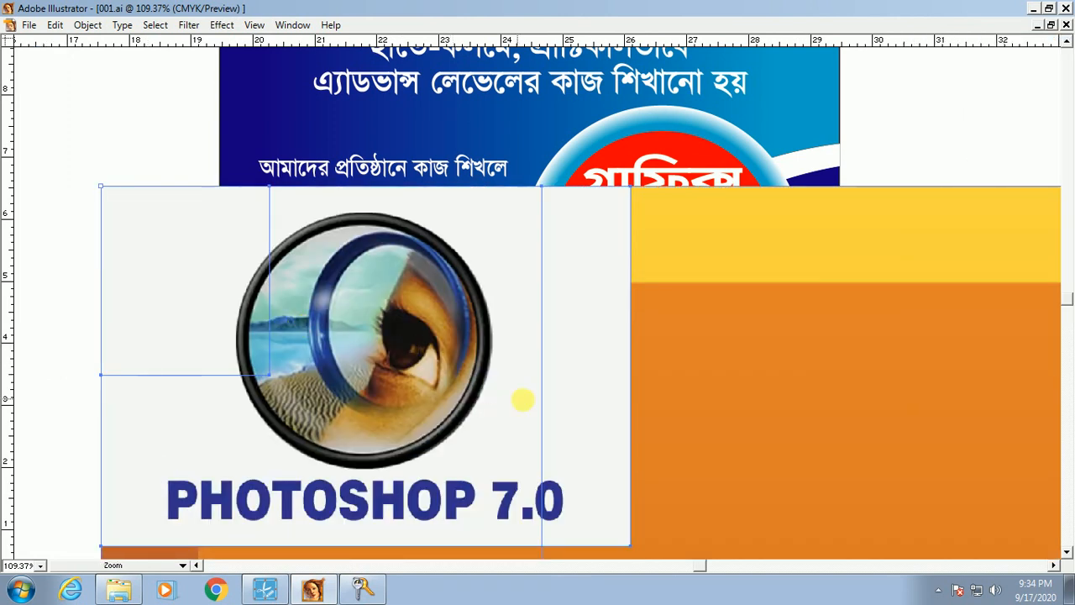
left_click(595, 353, "ctrl+alt")
left_click(594, 353, "ctrl+alt")
left_click(613, 360, "ctrl+alt")
left_click(530, 284, "ctrl+alt")
left_click(535, 281, "ctrl+alt")
left_click(480, 320, "ctrl+alt")
left_click(480, 322, "ctrl+alt")
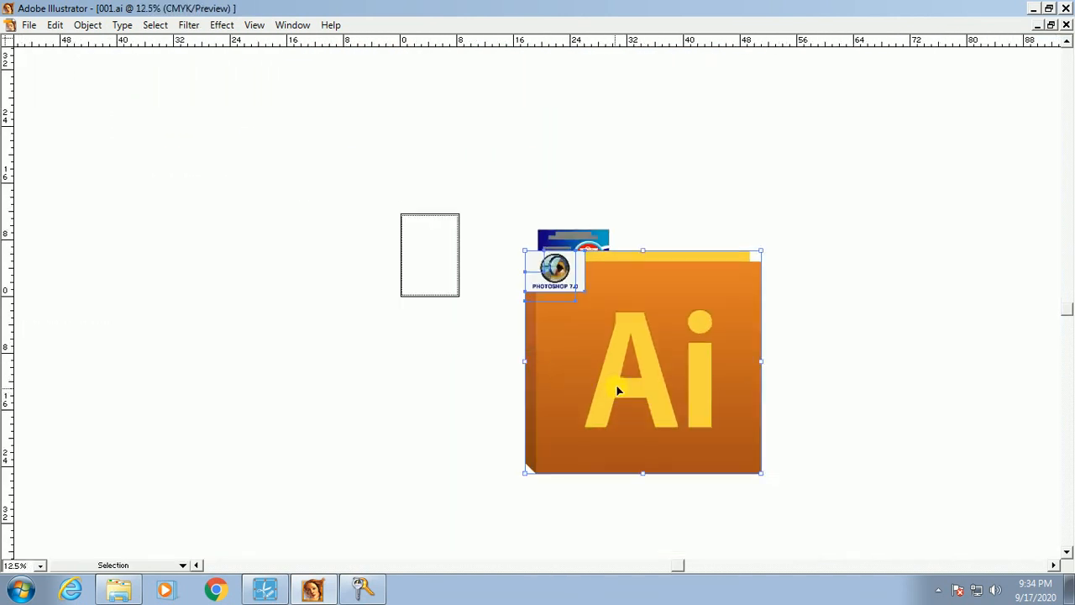
left_click_drag(648, 337, 313, 394)
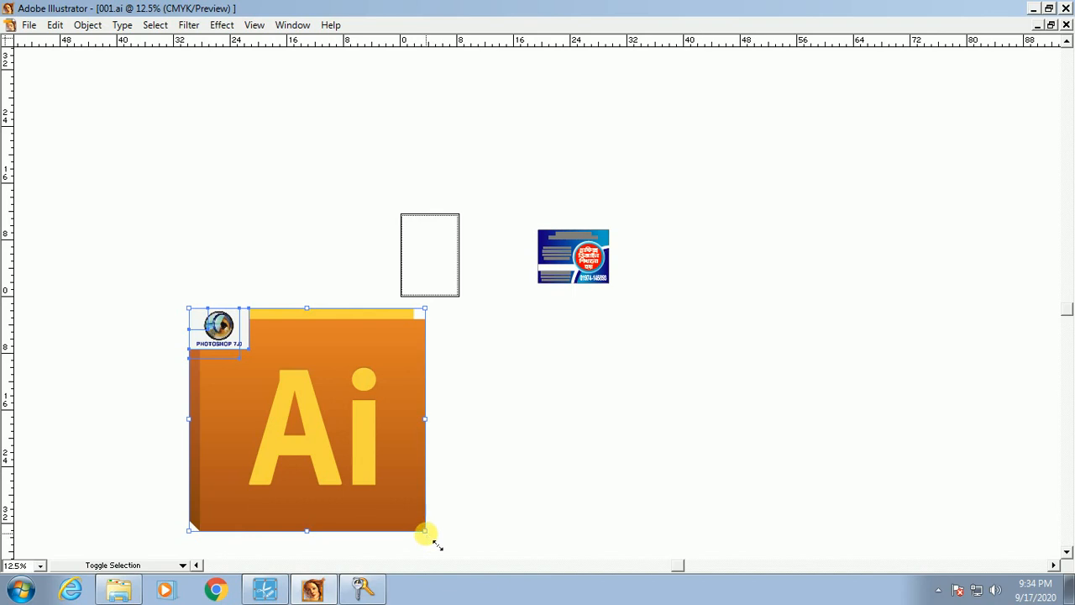
left_click_drag(424, 531, 522, 268)
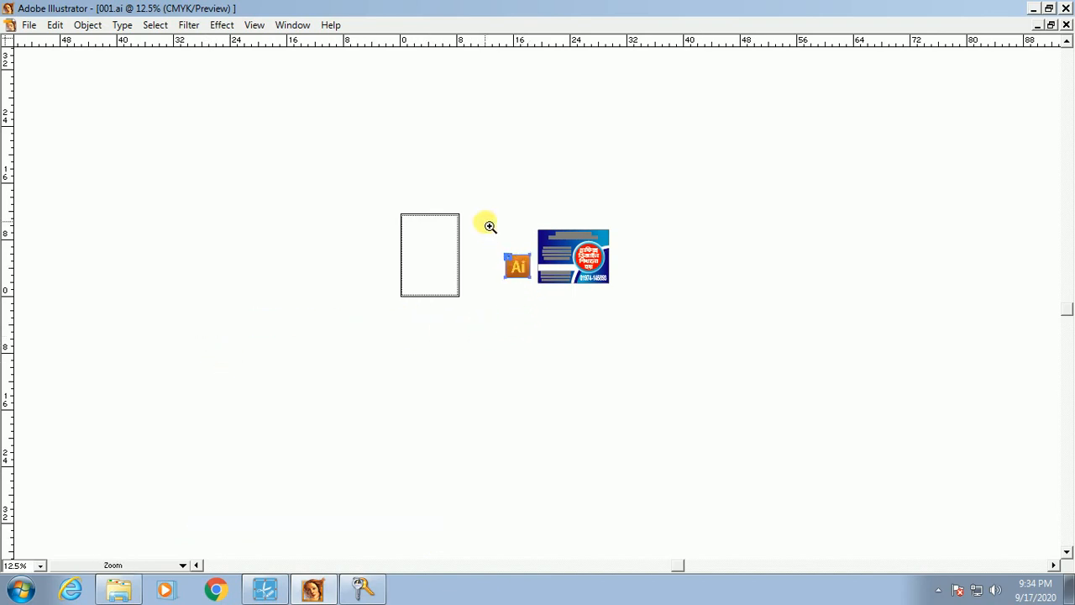
Step: Position the Ai logo below the others and the Photoshop and CS6 icons beside the flyer
left_click_drag(486, 221, 640, 313)
left_click_drag(346, 421, 439, 477)
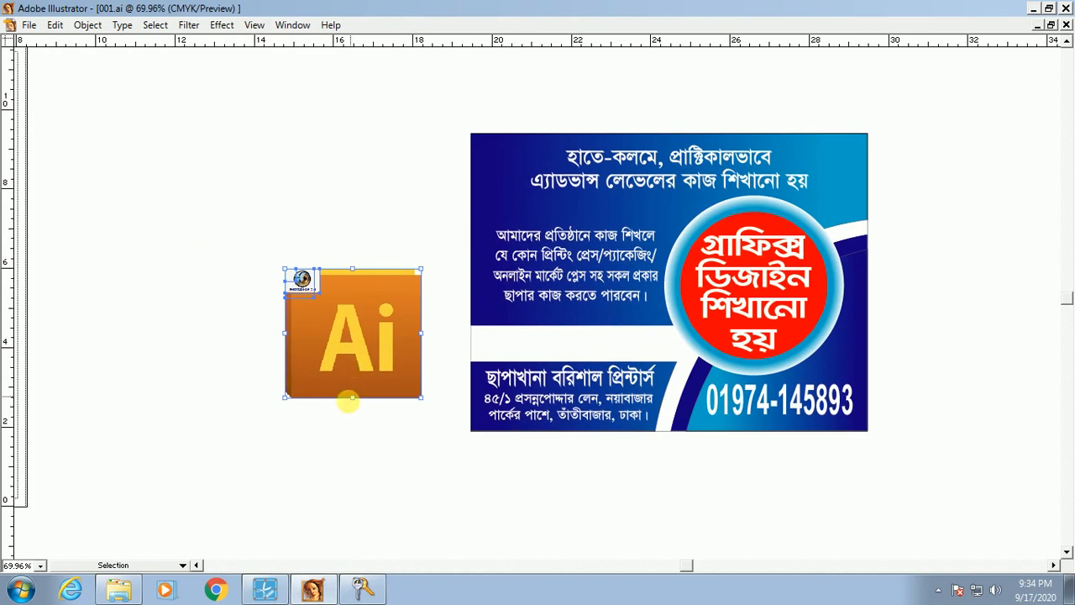
left_click(349, 404)
left_click_drag(360, 324, 351, 381)
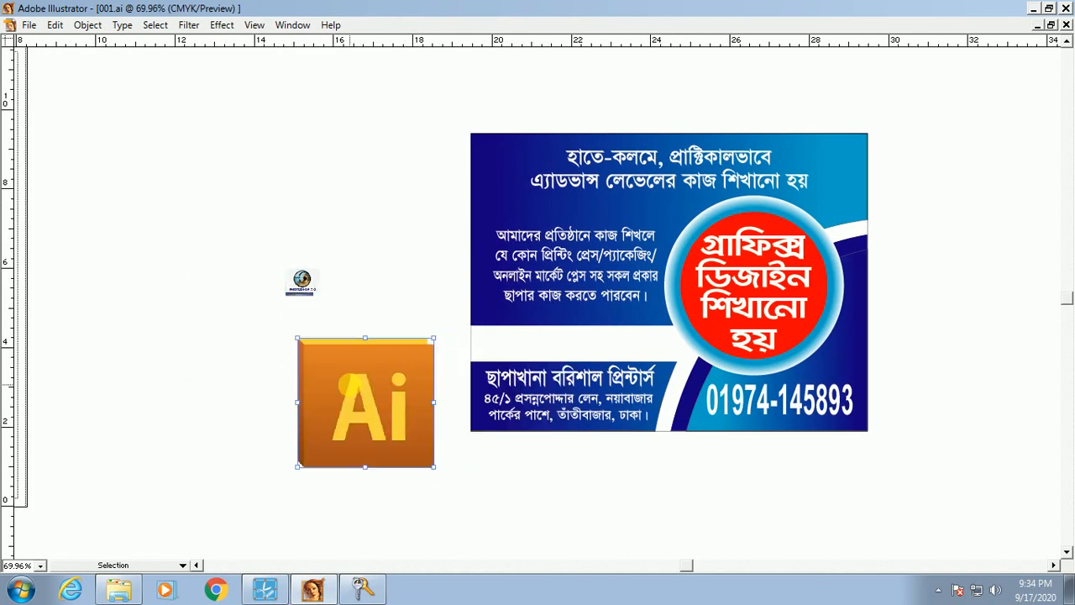
left_click_drag(303, 283, 397, 312)
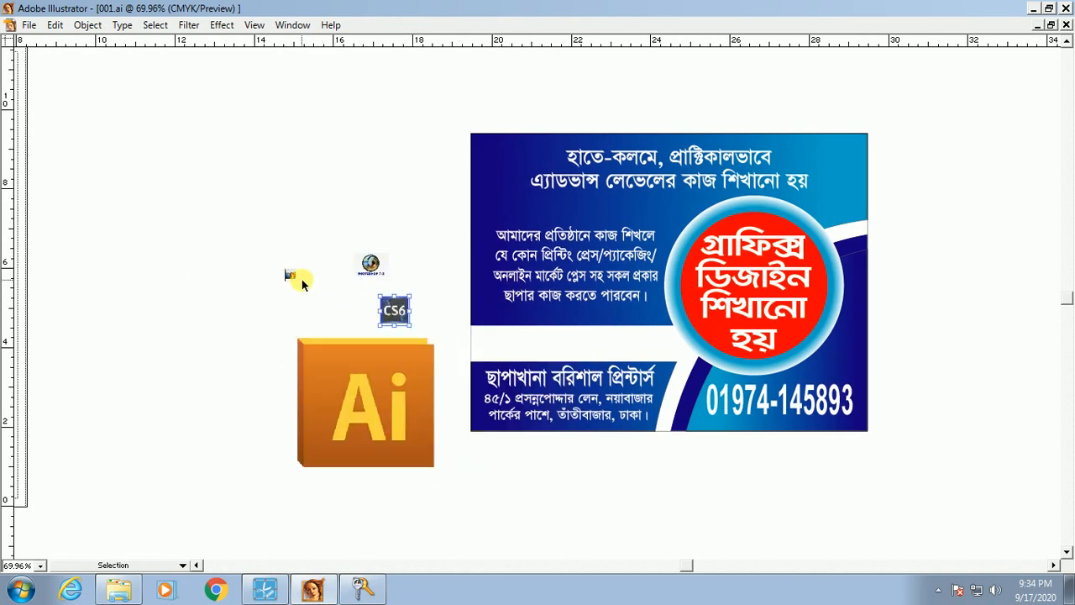
Step: Move the Illustrator 10 image into the white band and enlarge it
left_click(292, 275)
left_click_drag(493, 344, 493, 345)
key("ctrl+space")
left_click_drag(414, 305, 664, 416)
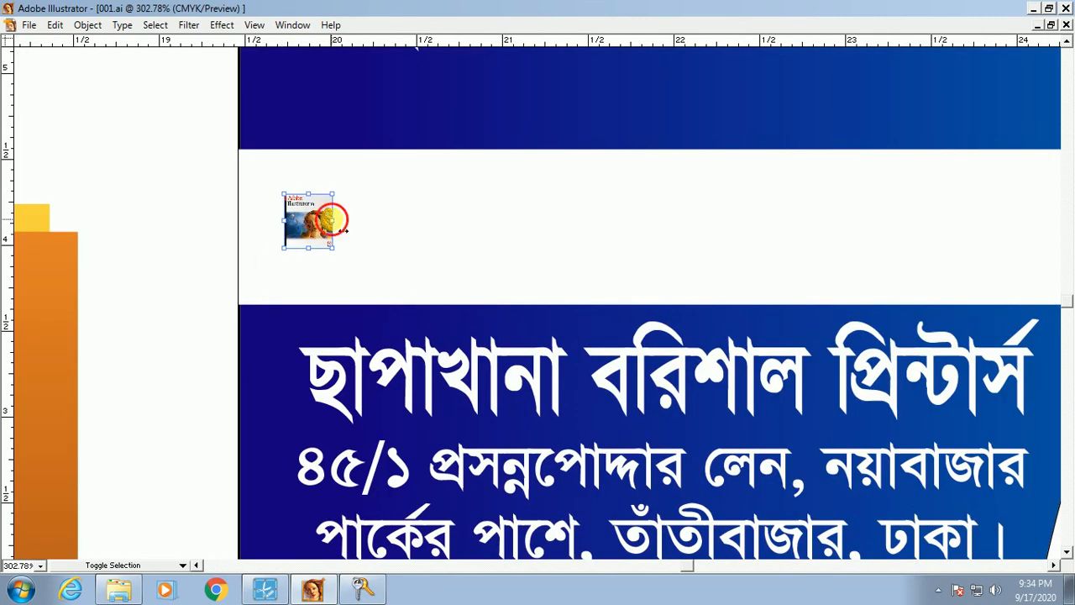
left_click_drag(340, 225, 446, 227)
Step: Raise the white band's top edge slightly and enlarge the Illustrator 10 image further
left_click(555, 215, "ctrl+alt")
left_click(555, 215, "ctrl+alt")
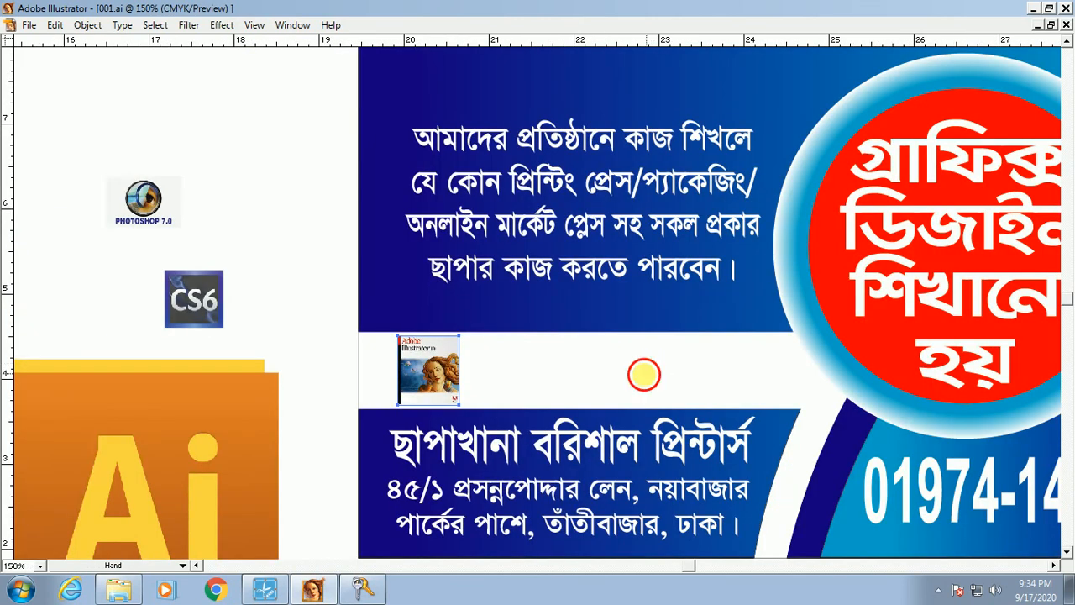
left_click_drag(645, 375, 549, 375)
left_click(558, 385)
left_click_drag(500, 333, 525, 324)
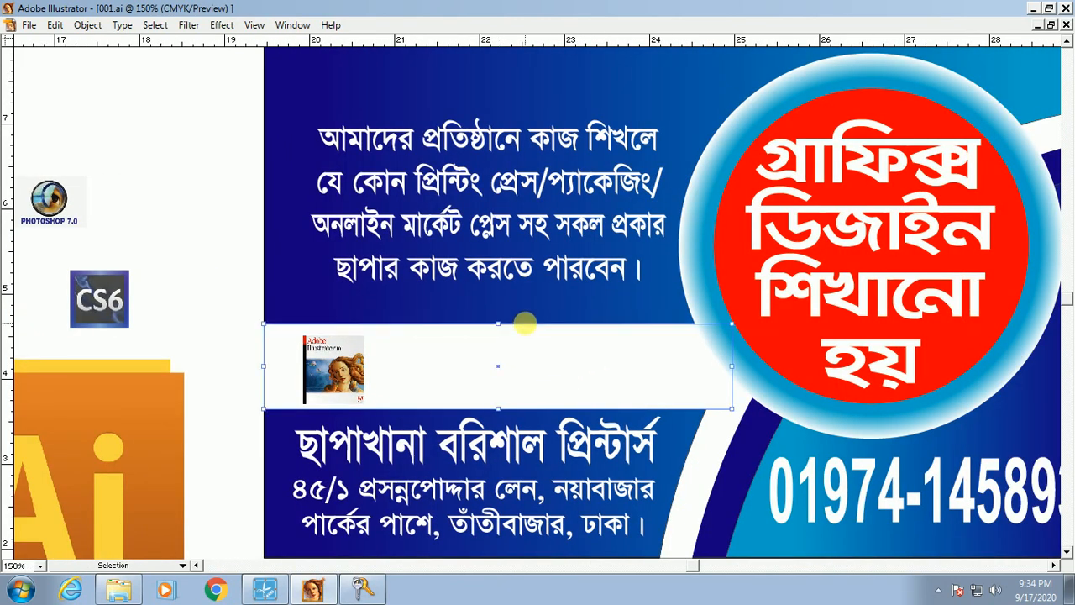
left_click_drag(210, 290, 568, 464)
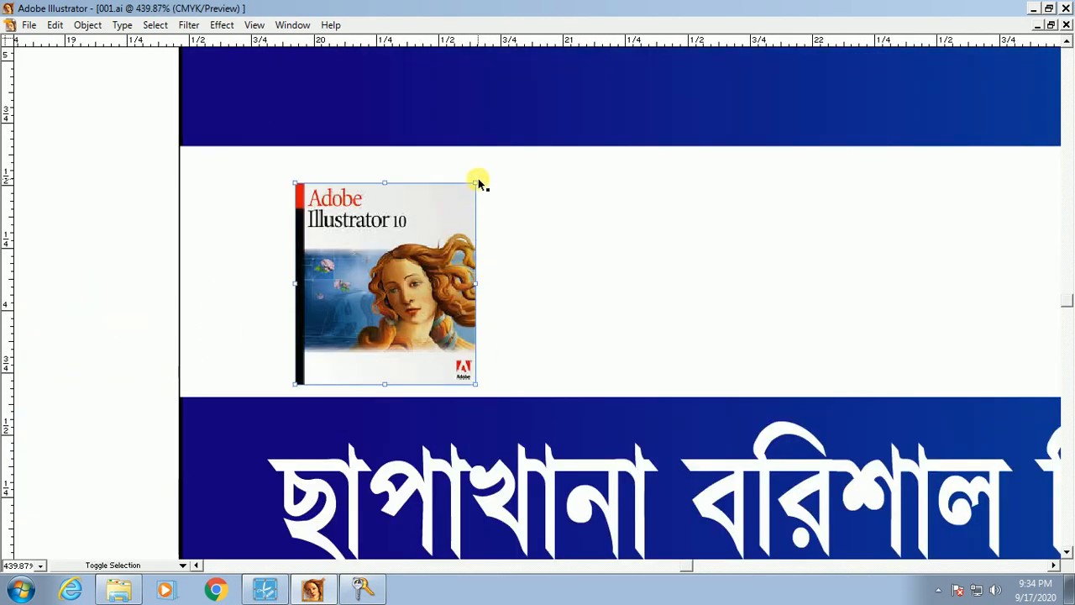
left_click_drag(478, 184, 508, 166)
left_click(475, 316, "ctrl+alt")
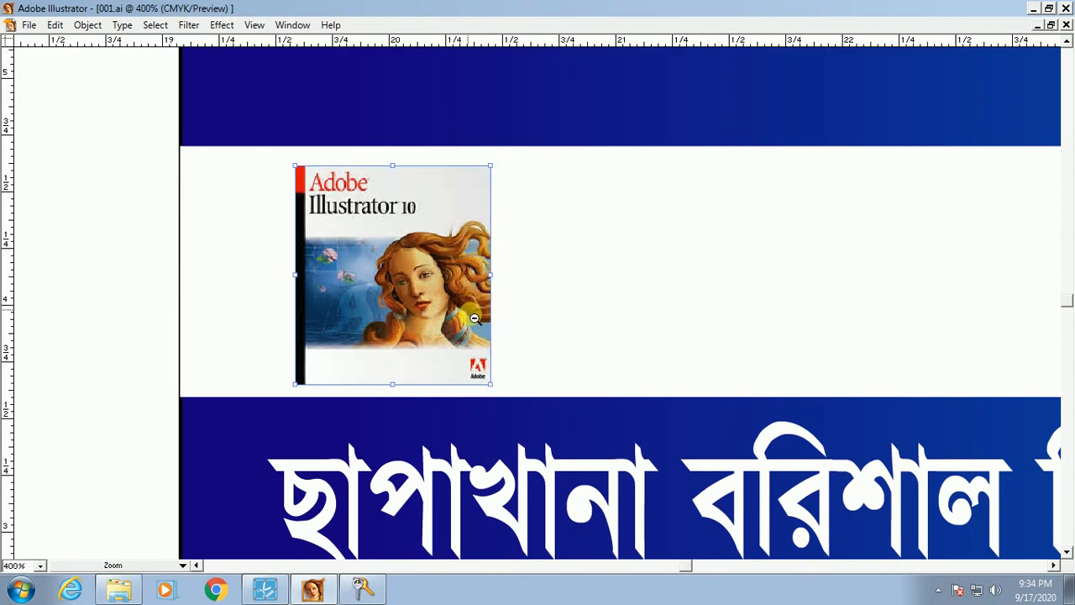
left_click(483, 331, "ctrl+alt")
left_click(487, 336, "ctrl+alt")
left_click(524, 273, "ctrl+alt")
left_click(524, 273, "ctrl+alt")
Step: Place and enlarge the Photoshop 7.0 logo beside it, nudging both logos into position
left_click(304, 203)
left_click_drag(375, 198, 627, 308)
left_click_drag(403, 231, 864, 413)
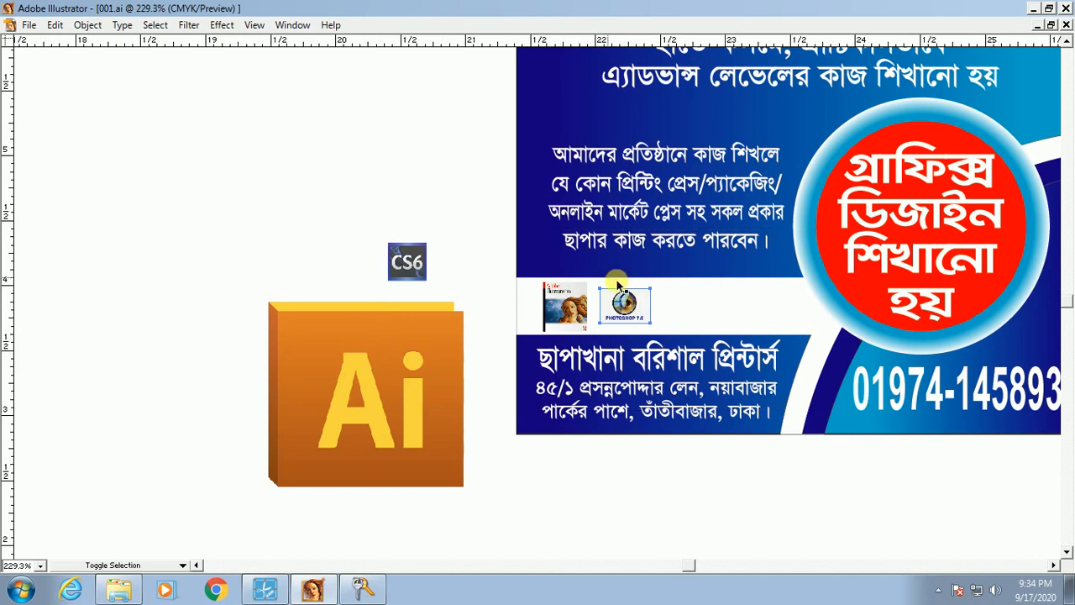
left_click_drag(572, 266, 639, 268)
key("Left")
key("Left")
key("Left")
key("Left")
key("Left")
key("Left")
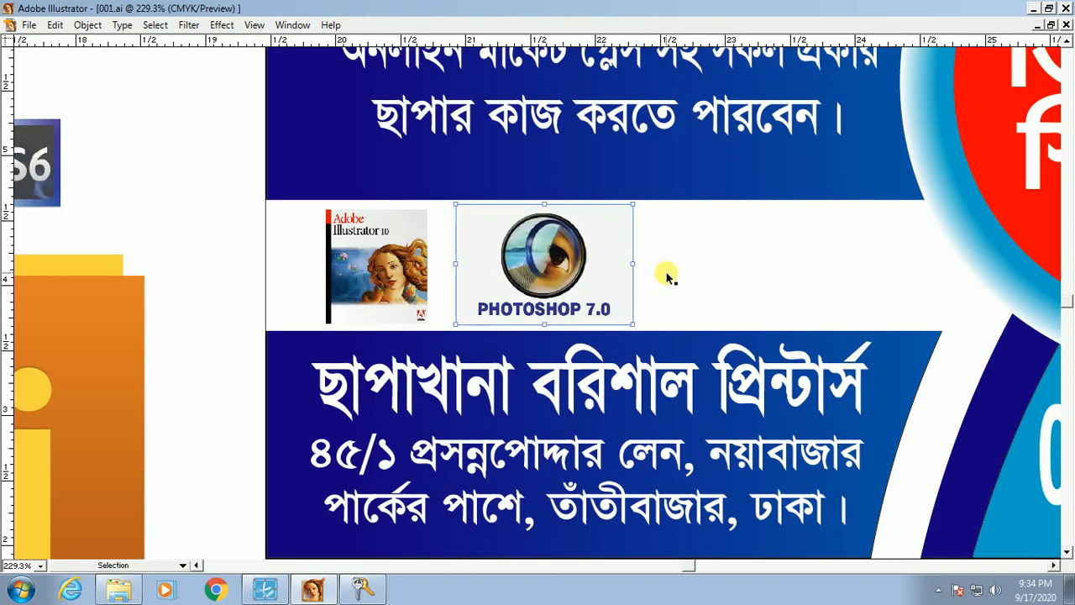
key("Left")
key("Left")
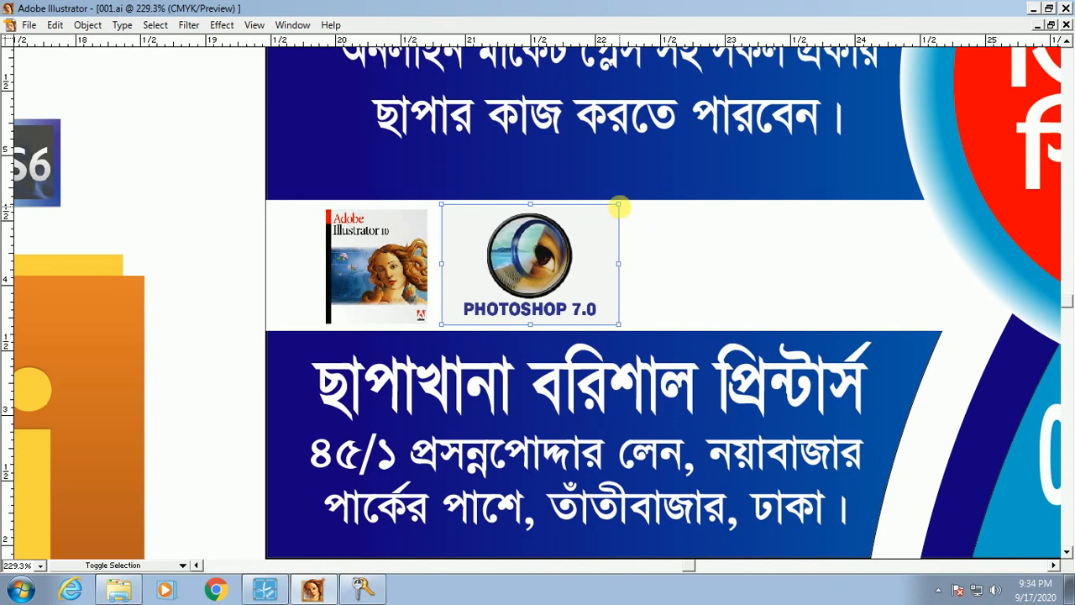
left_click_drag(620, 205, 644, 201)
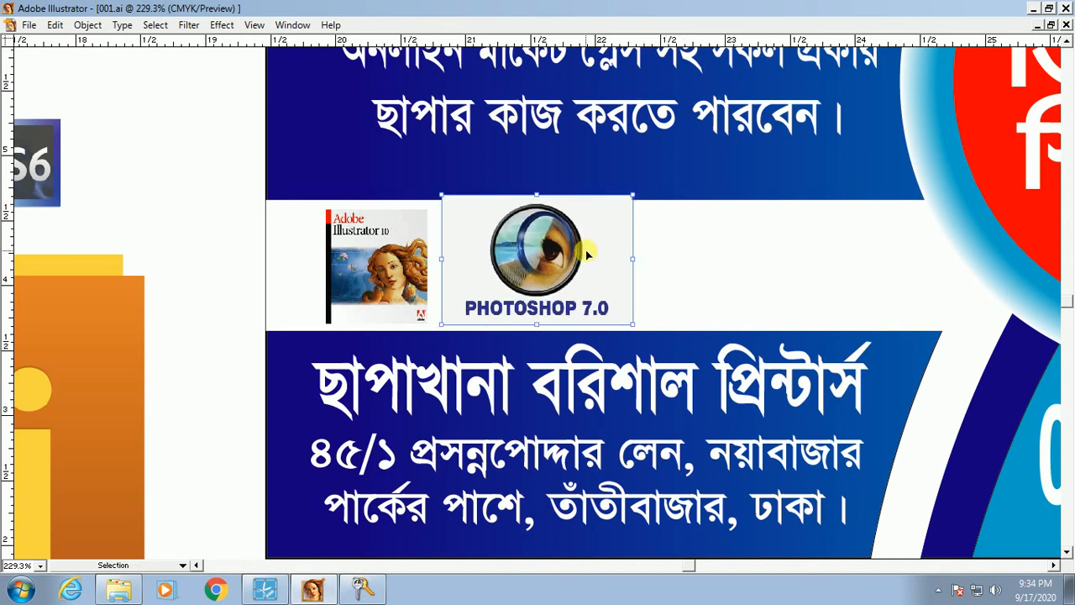
key("ctrl+z")
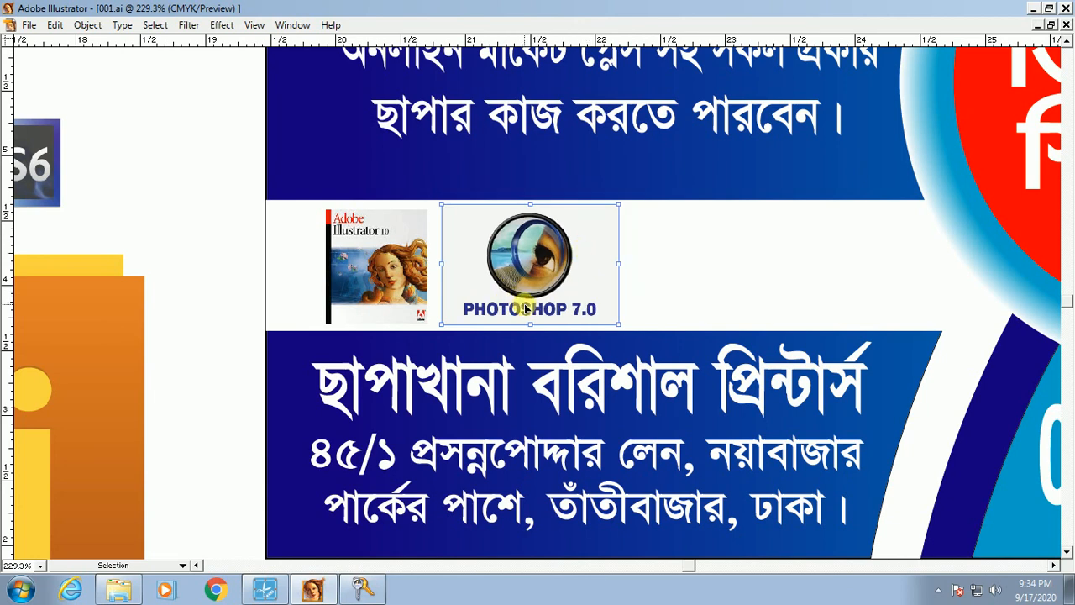
key("Down")
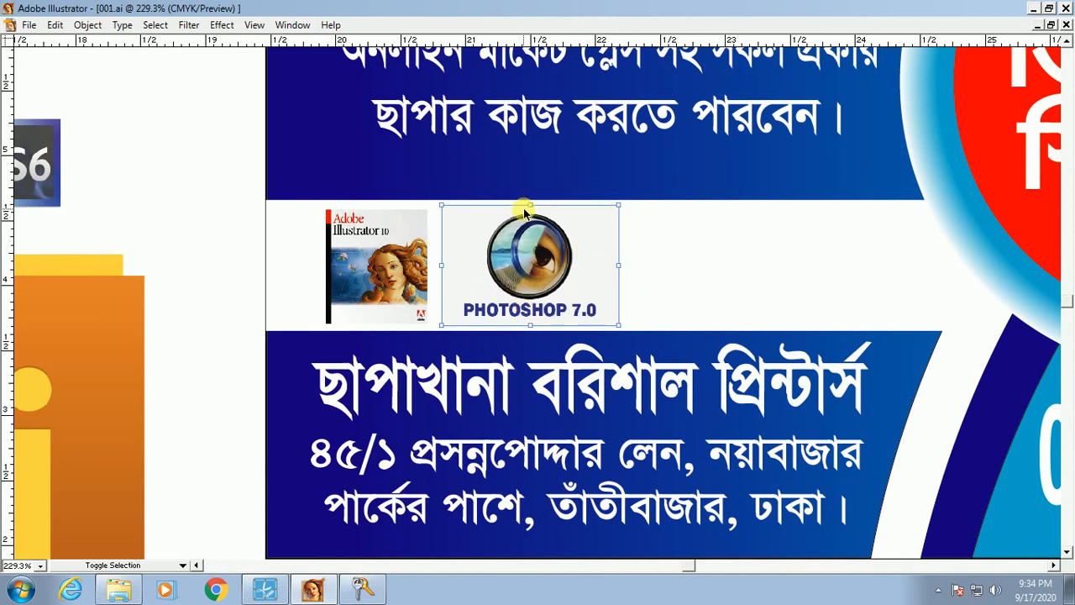
left_click_drag(532, 205, 535, 204)
left_click(359, 288)
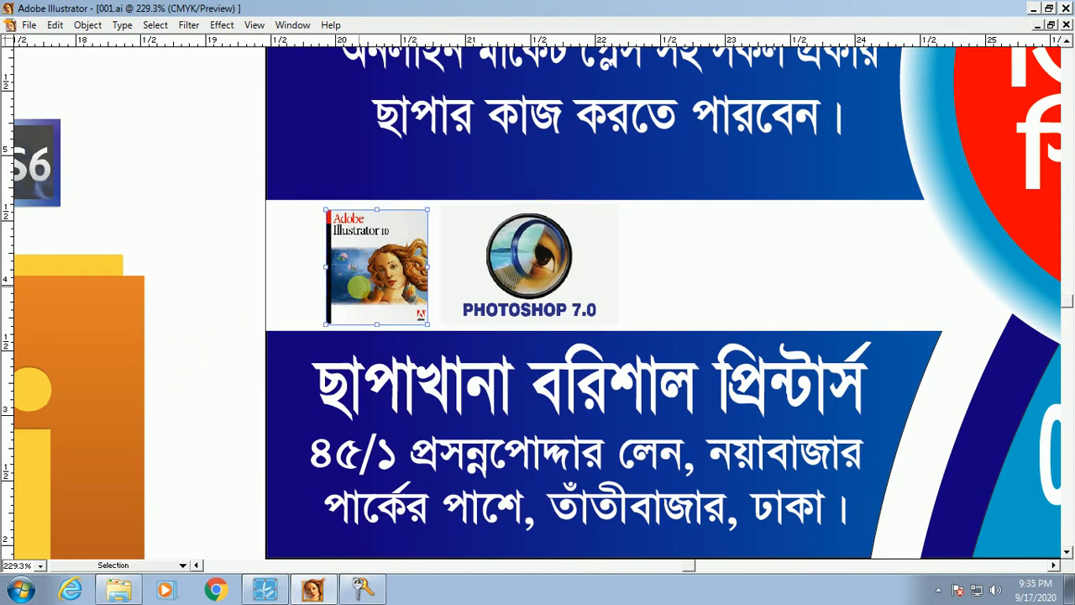
key("Left")
key("Left")
key("Left")
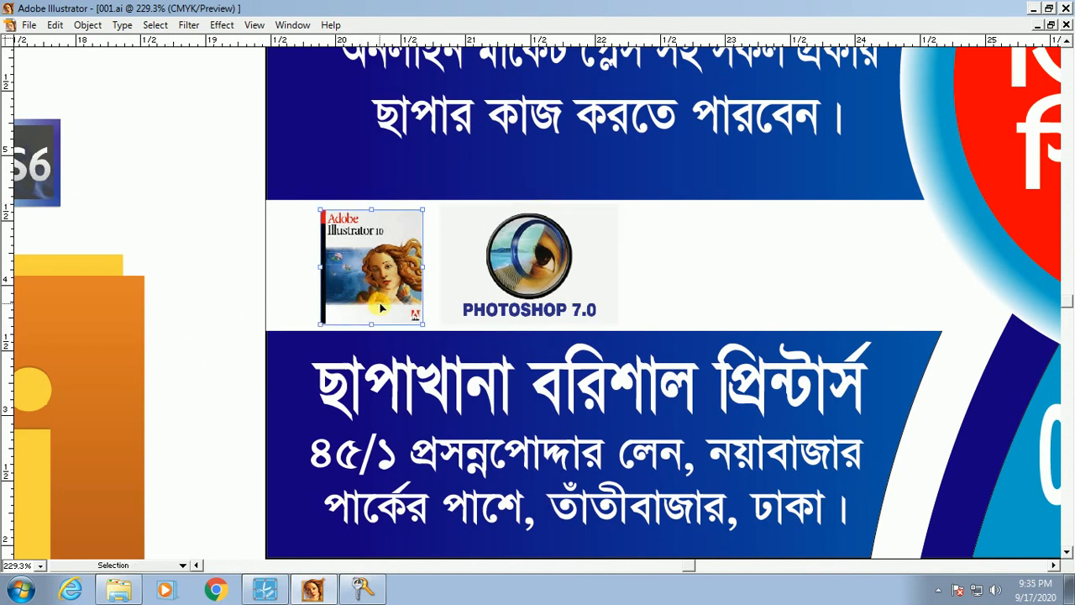
Step: Move the CS6 logo into the band beside Photoshop and enlarge it
left_click(438, 293, "ctrl+alt")
left_click(512, 307, "ctrl+alt")
left_click_drag(319, 411, 394, 422)
left_click_drag(374, 257, 673, 299)
left_click_drag(385, 220, 917, 414)
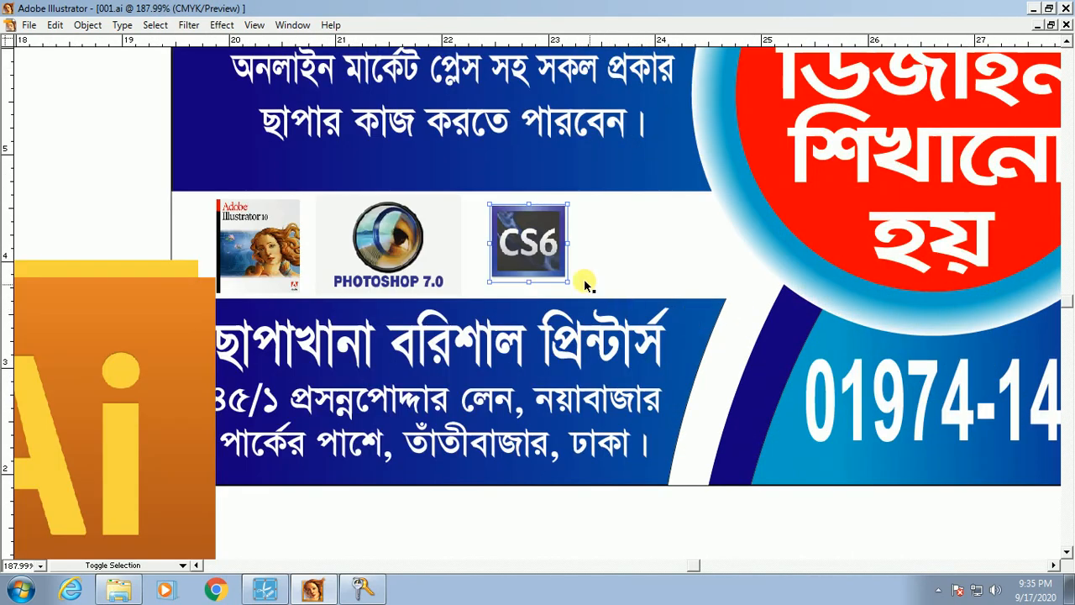
left_click_drag(570, 242, 588, 242)
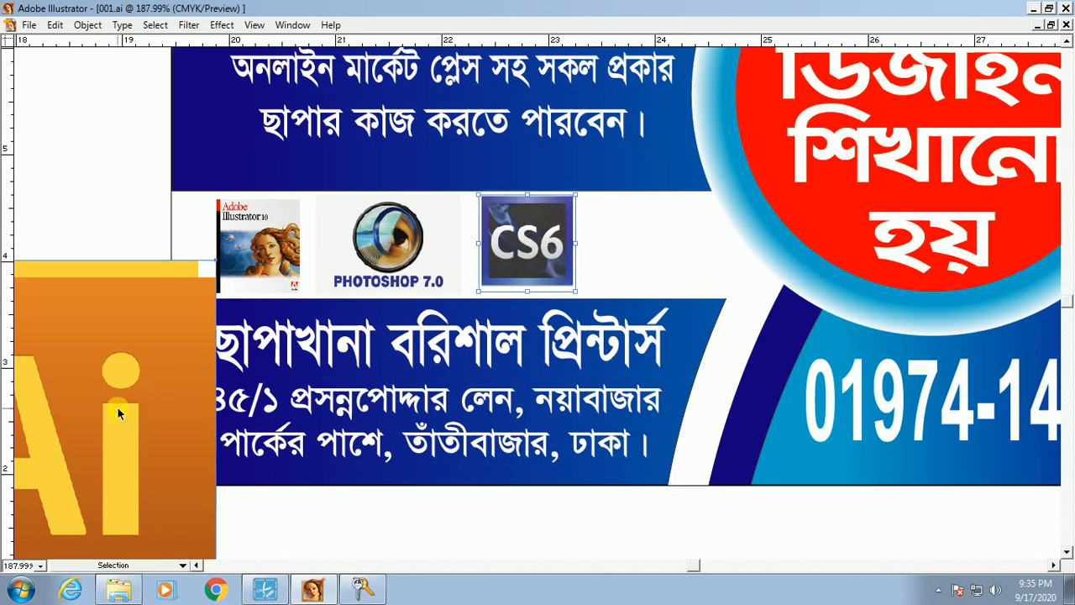
Step: Move the Ai logo into the band after CS6 and resize it to match
left_click_drag(116, 408, 715, 272)
left_click_drag(816, 295, 658, 246)
left_click_drag(134, 136, 811, 346)
mouse_move(755, 318)
left_mouse_down()
mouse_move(756, 305)
mouse_move(745, 307)
left_mouse_up()
Step: Fine-tune the CS6 logo's size, then zoom out to the whole flyer
left_click(648, 304)
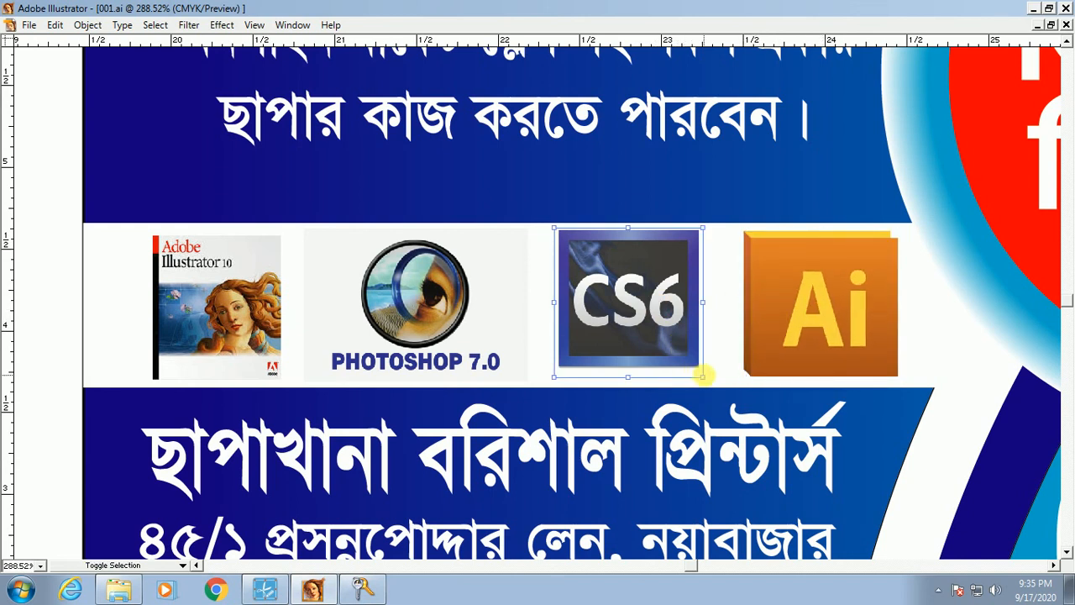
left_click(706, 374)
left_click(70, 427)
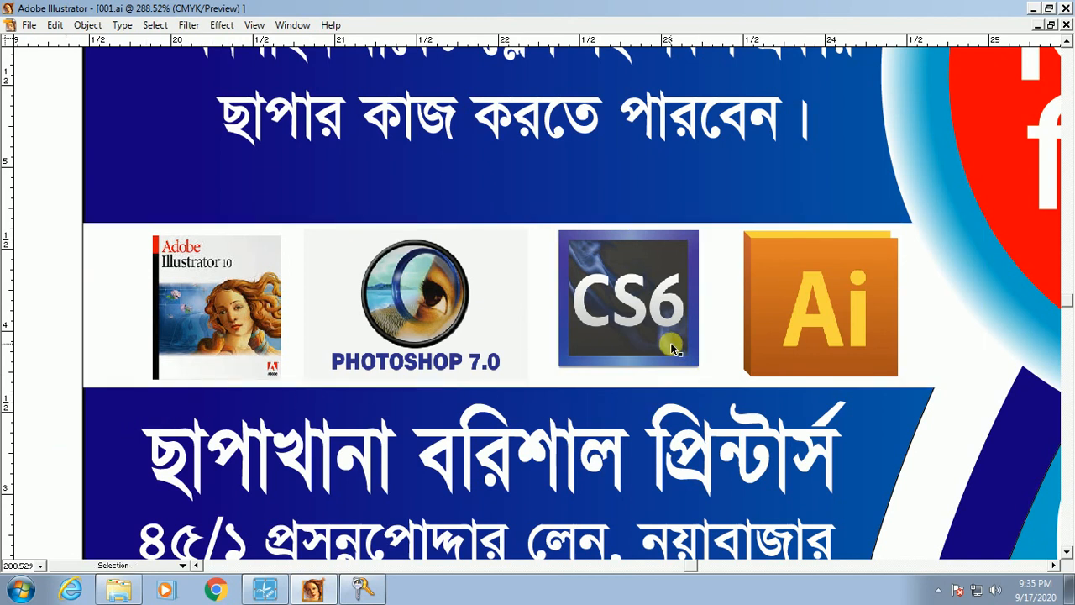
left_click(675, 348)
left_click_drag(713, 388, 708, 377)
scroll(588, 353, "left", 2)
left_click(487, 323)
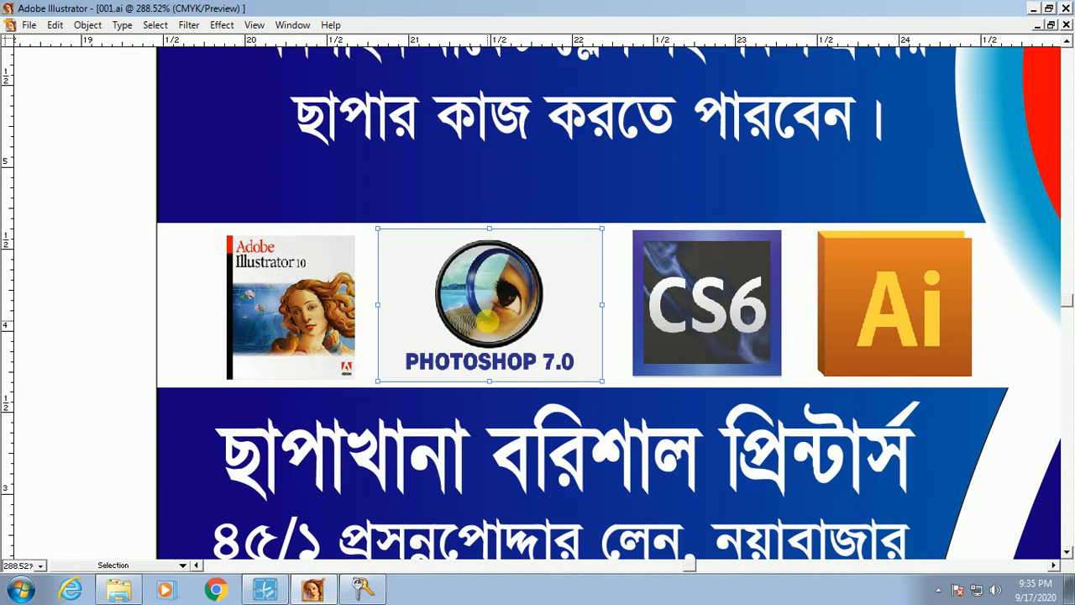
left_click(640, 272, "ctrl+alt")
left_click(623, 311, "ctrl+alt")
left_click(584, 341, "ctrl+alt")
Step: Select the dark blue curved strip behind the phone number and fill it with a linear gradient
left_click(578, 345, "ctrl+alt")
left_click_drag(678, 410, 678, 501)
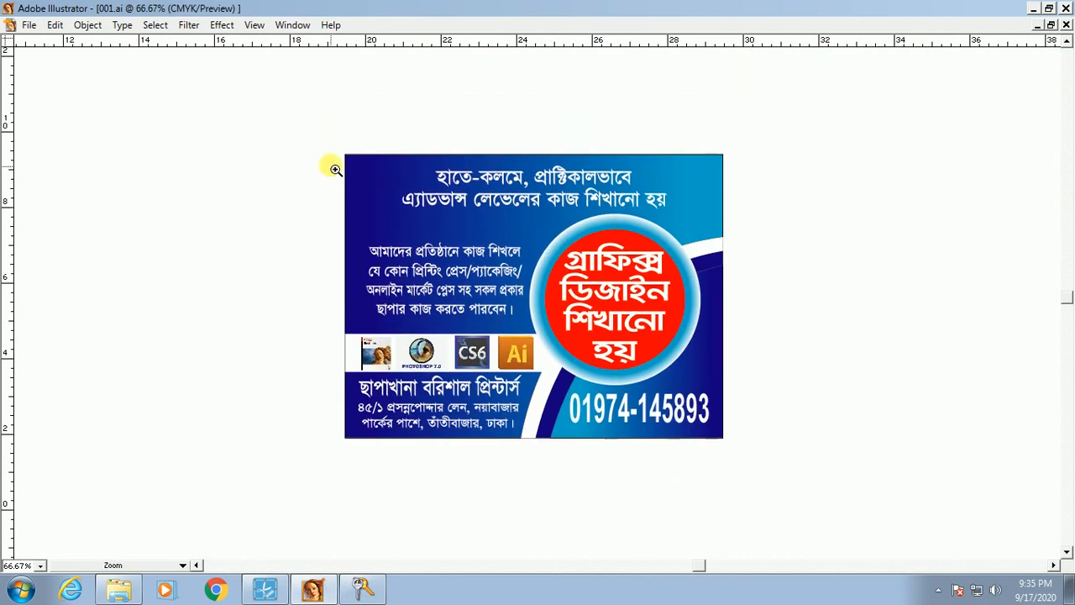
left_click_drag(317, 135, 783, 461)
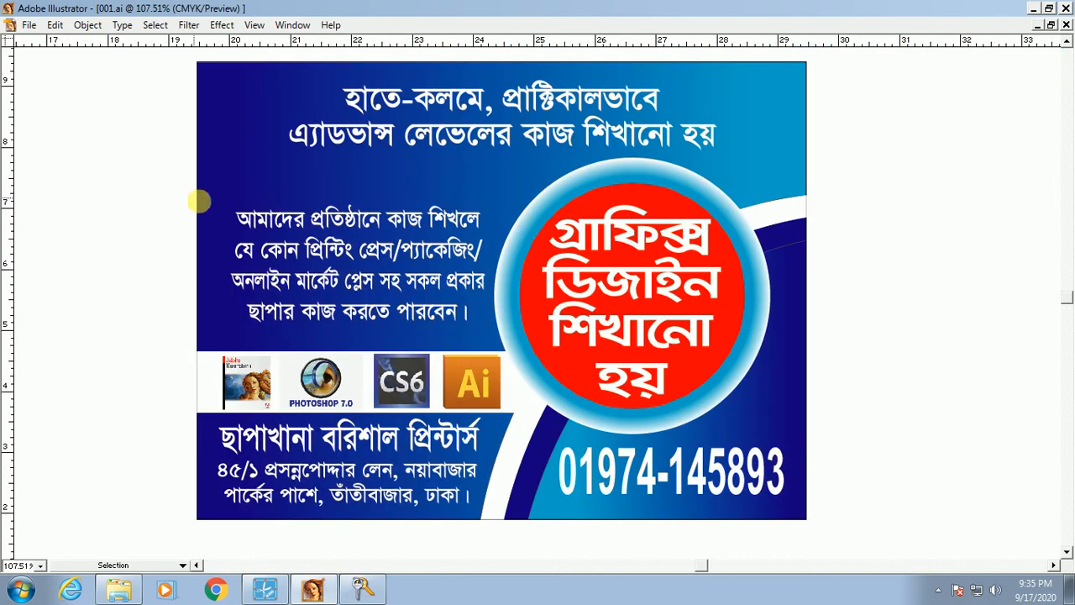
left_click_drag(476, 260, 474, 315)
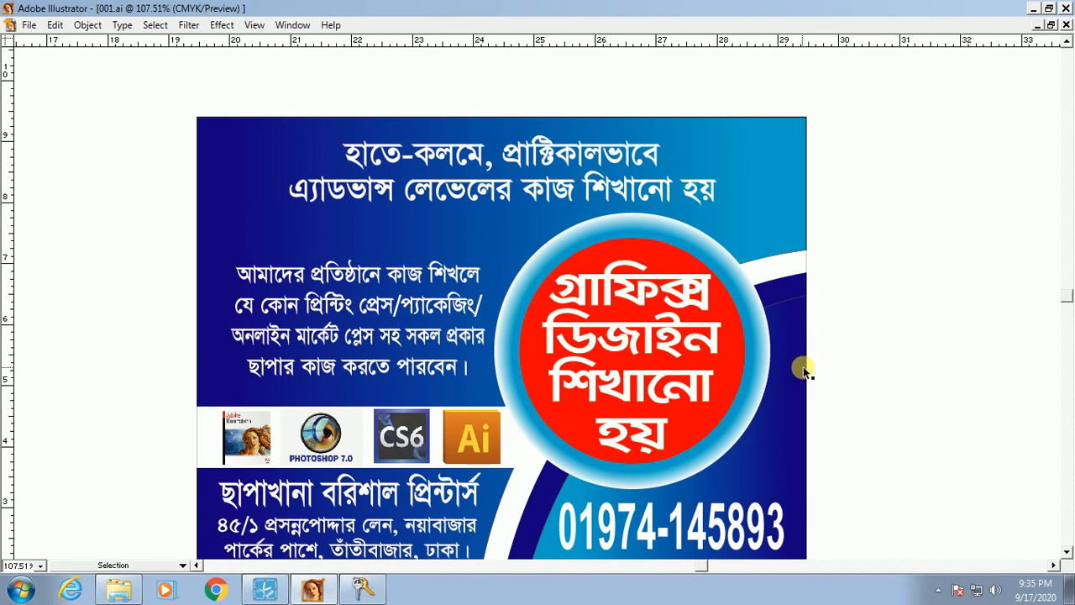
left_click_drag(768, 432, 664, 294)
key("Tab")
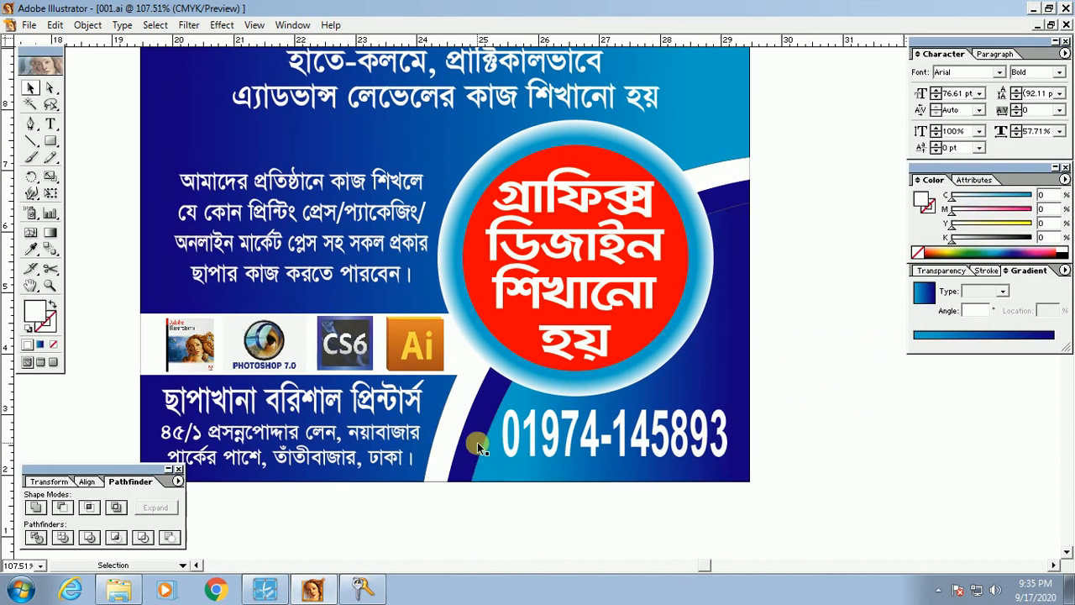
left_click(469, 433)
right_click(469, 432)
left_click(706, 402)
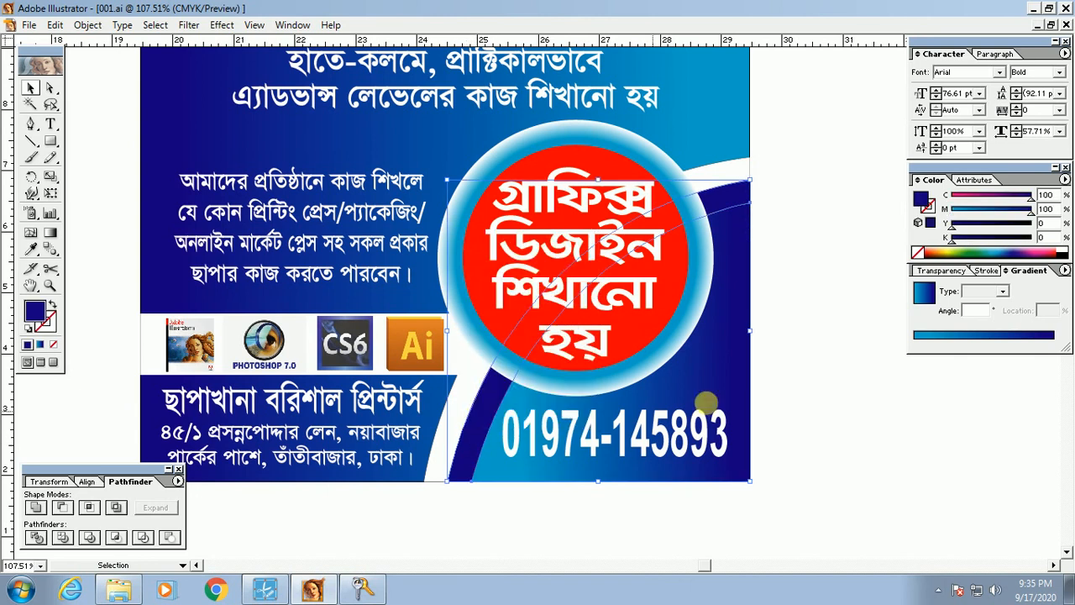
left_click(987, 336)
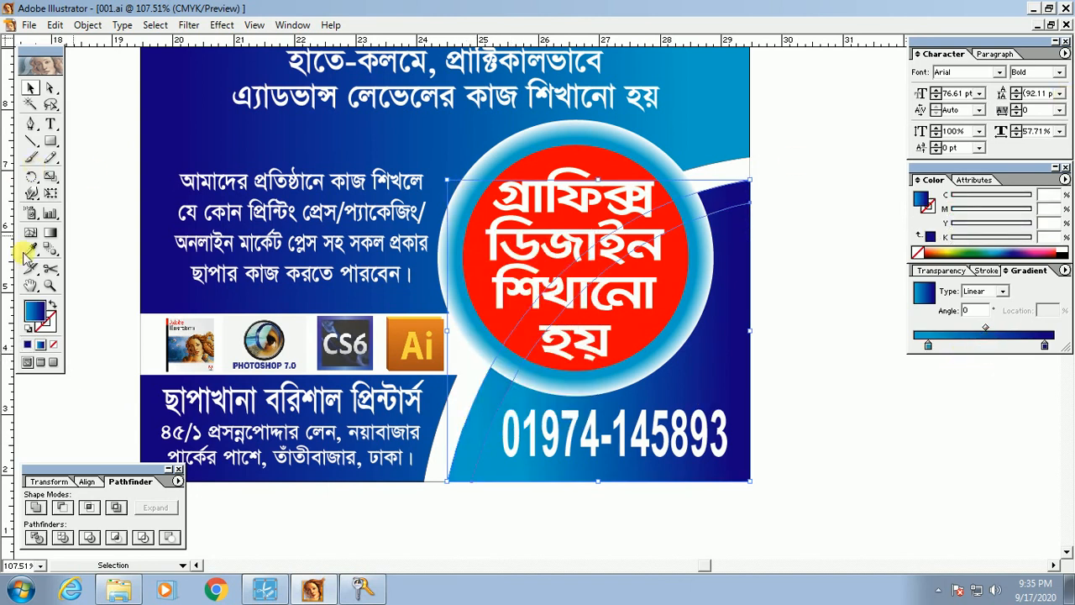
Step: Angle the strip's blue gradient diagonally at about 45°, running toward the lower left
left_click(46, 238)
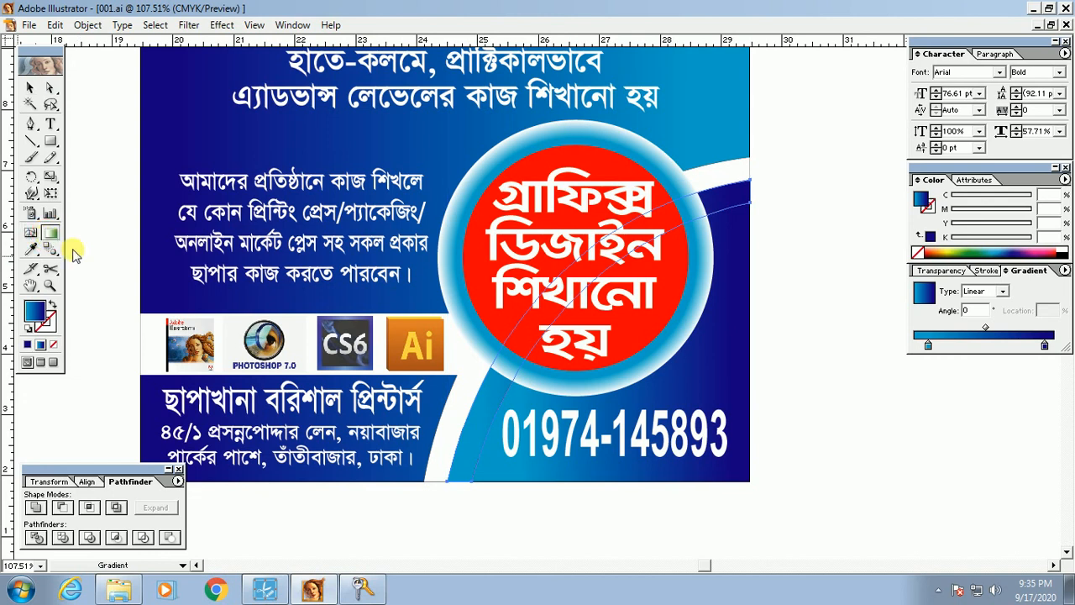
left_click_drag(454, 480, 746, 179)
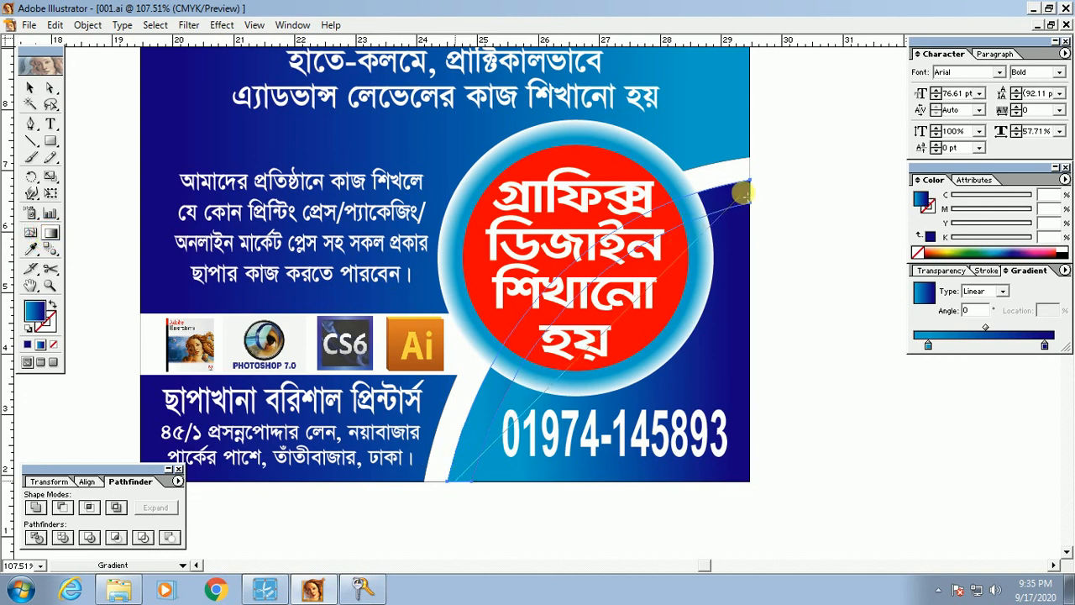
left_click_drag(559, 369, 466, 480)
Step: Nudge the red circle badge group down slightly with the arrow key
left_click(812, 413, "ctrl")
key("Tab")
key("space")
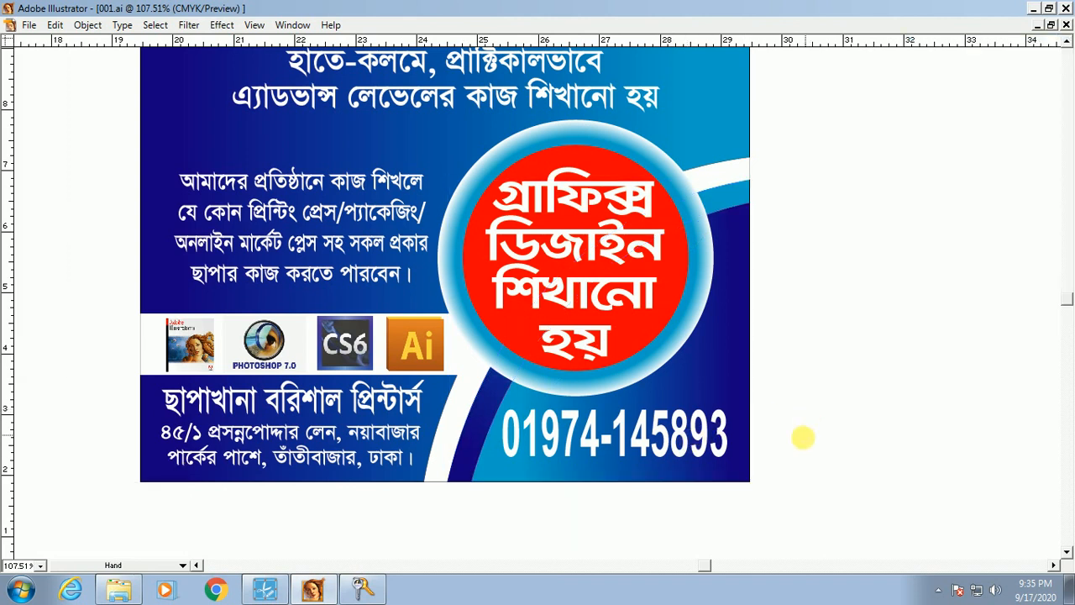
left_click_drag(804, 344, 821, 436)
key("Tab")
key("Tab")
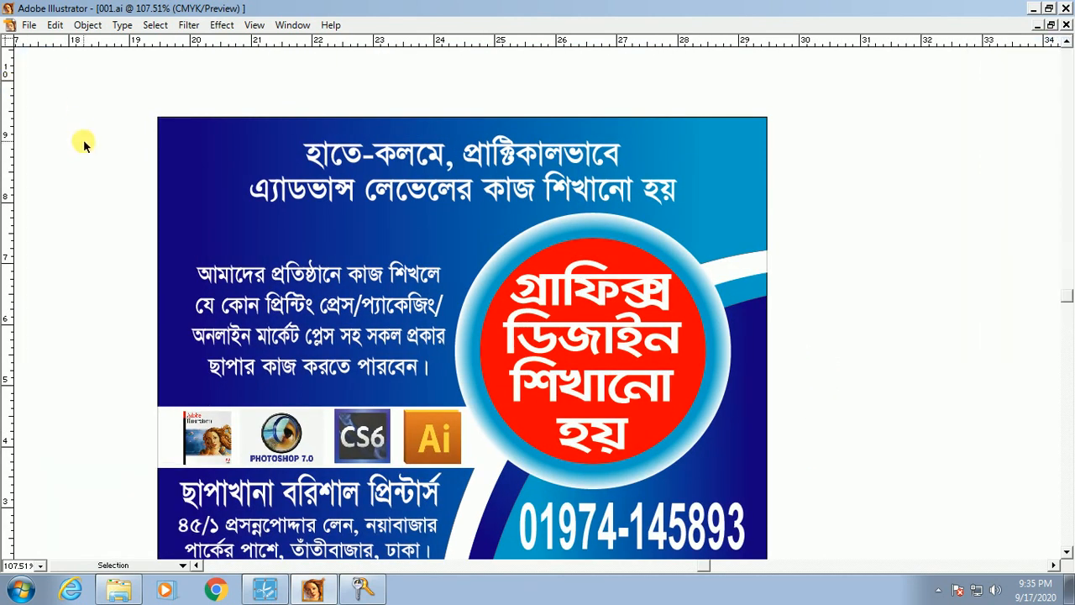
left_click_drag(809, 355, 820, 276)
left_click_drag(818, 430, 857, 431)
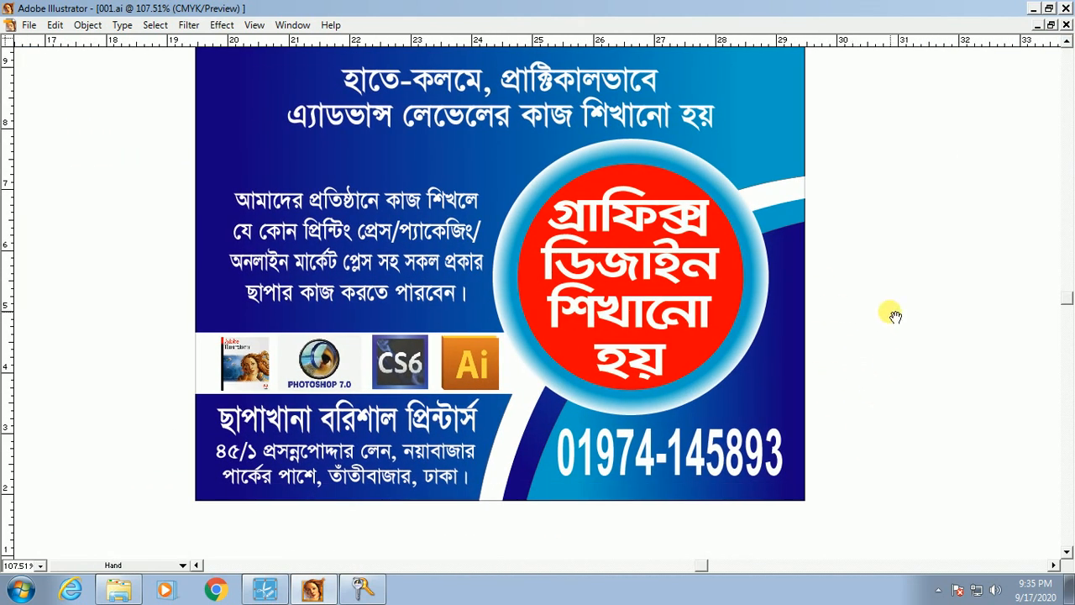
left_click_drag(890, 315, 931, 431)
left_click_drag(888, 293, 906, 292)
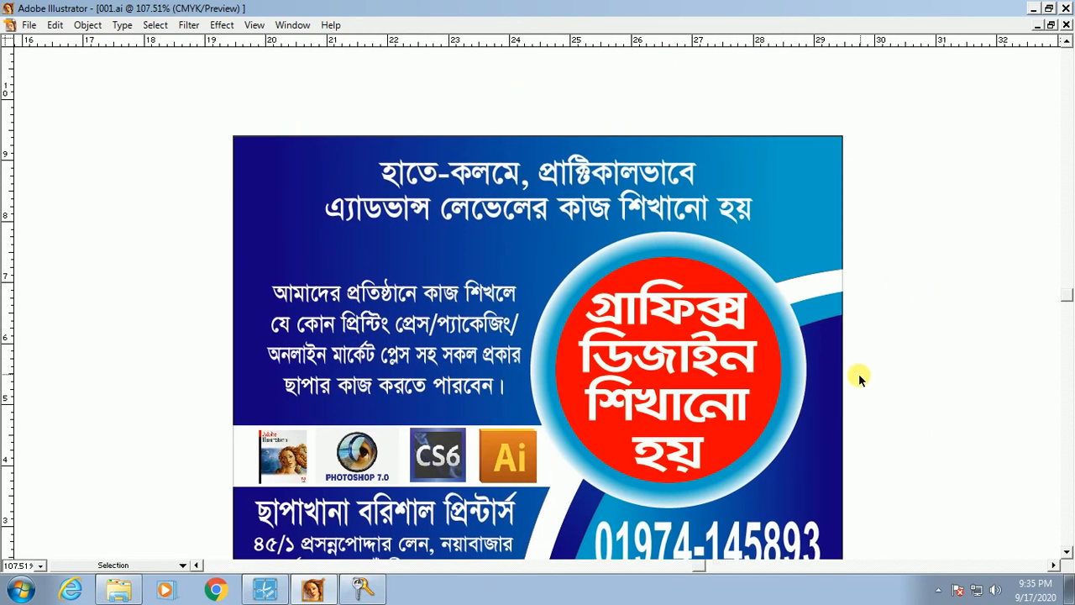
left_click_drag(409, 326, 374, 272)
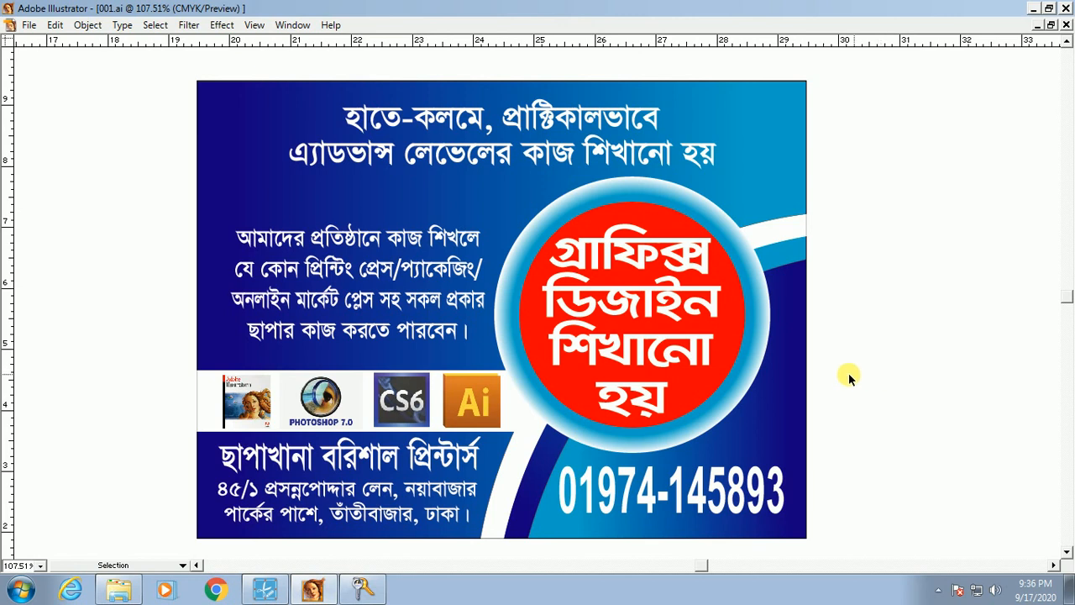
left_click(662, 357)
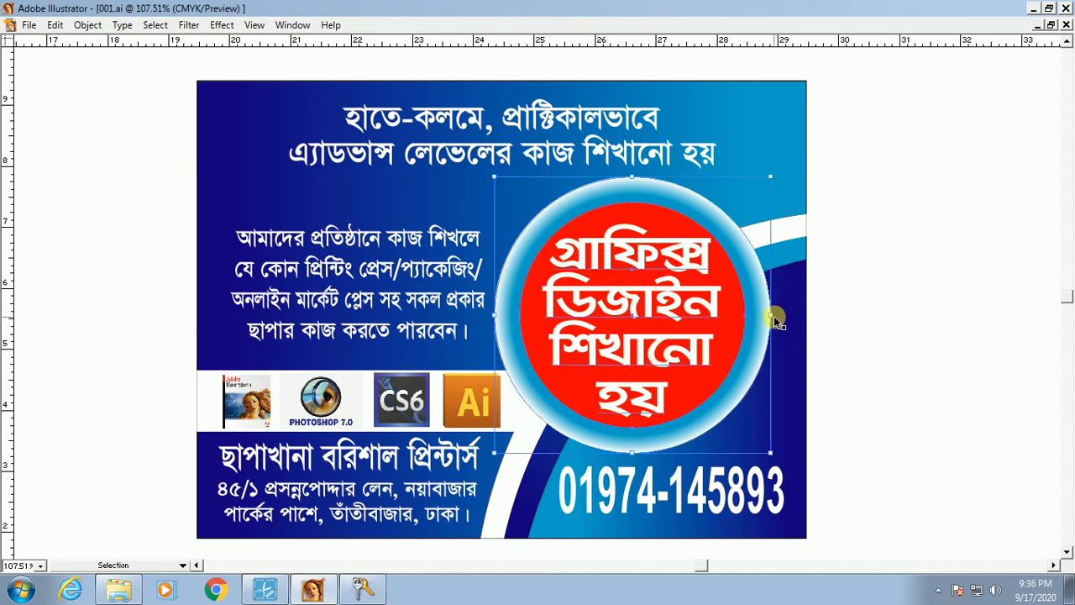
left_click_drag(773, 318, 778, 324)
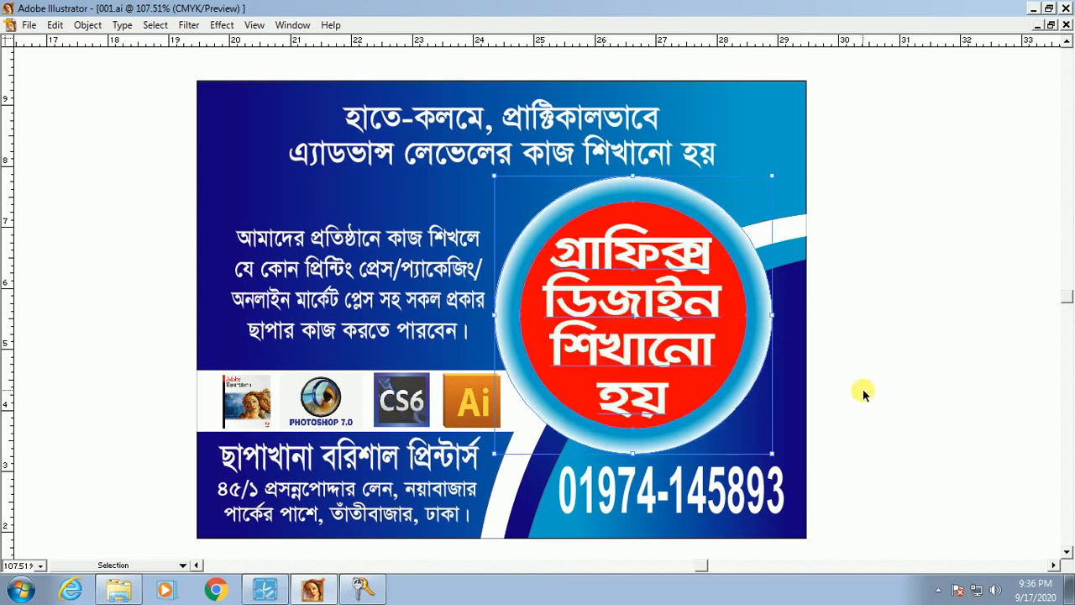
key("Down")
key("Down")
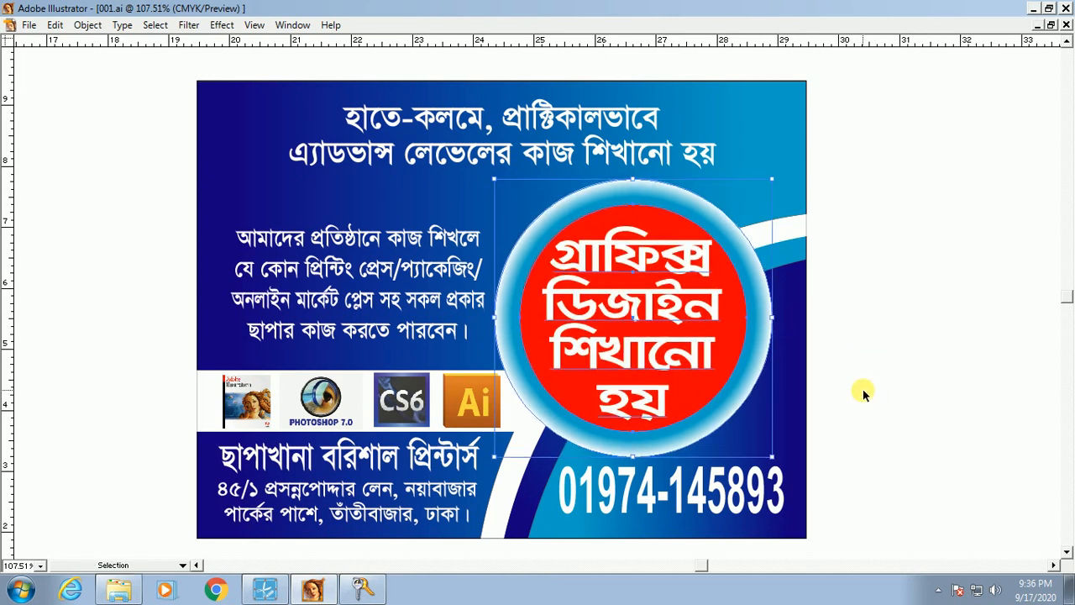
Step: Stretch the two-line top headline wider and slightly taller using its side and top handles
left_click(882, 358)
left_click(534, 121)
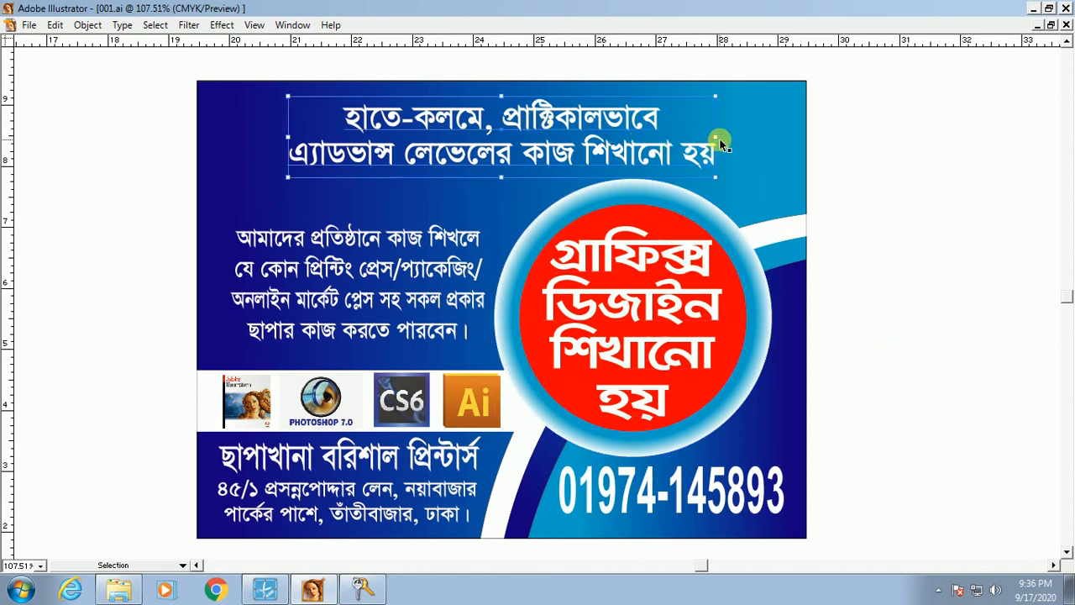
left_click_drag(716, 137, 738, 137)
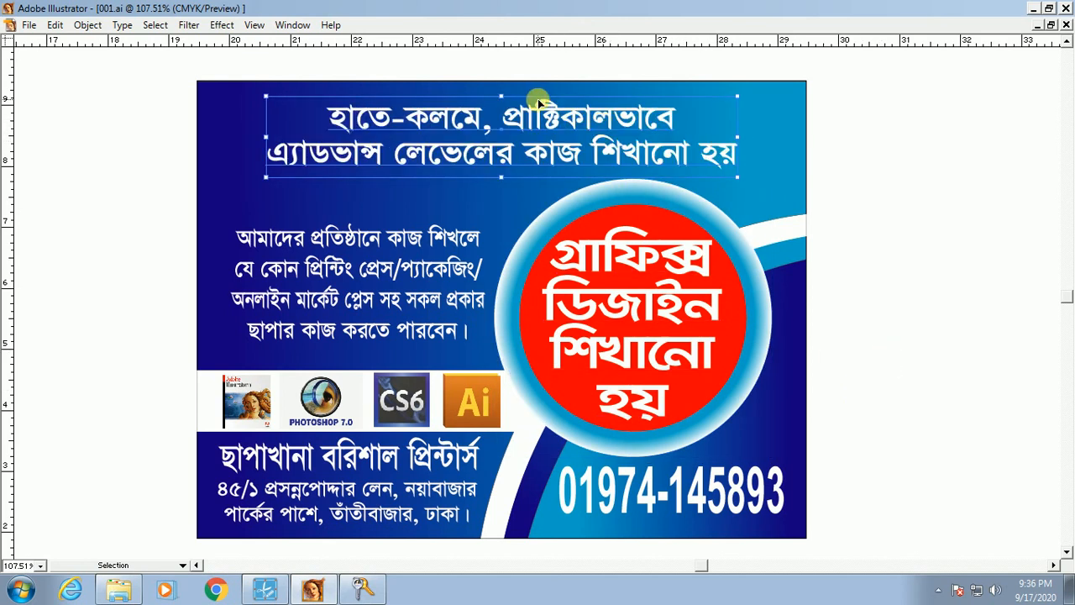
left_click_drag(502, 96, 502, 92)
left_click(873, 436)
key("space")
left_click_drag(552, 433, 569, 432)
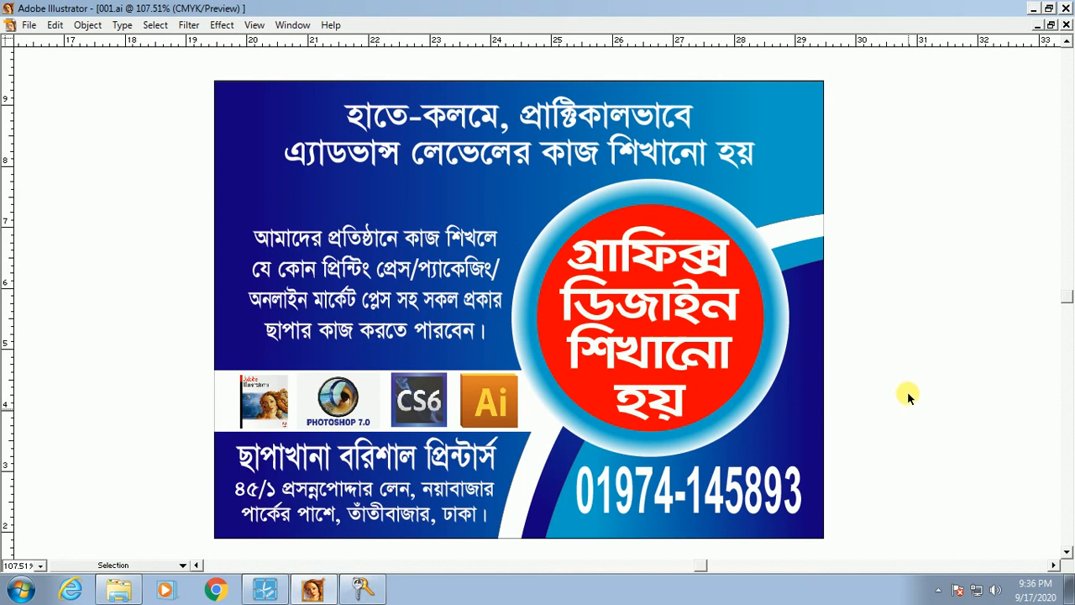
Step: Widen the four-line Bengali paragraph leftward and lower its top so it sits just above the logo row
mouse_move(267, 594)
left_click(354, 259)
left_click_drag(248, 286, 238, 285)
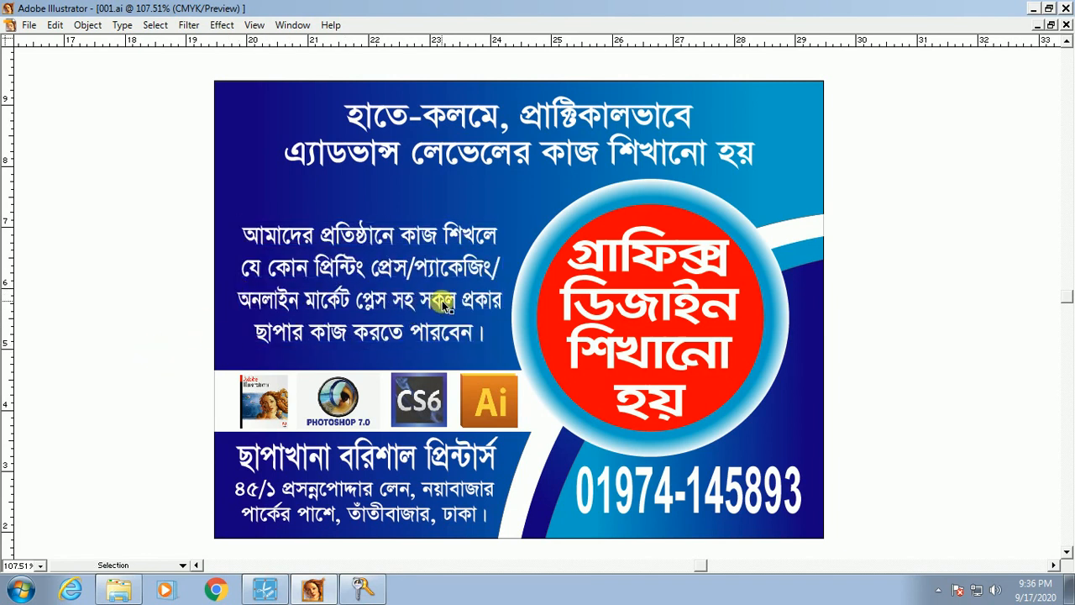
key("Down")
key("Down")
key("Down")
key("Down")
key("Down")
key("Down")
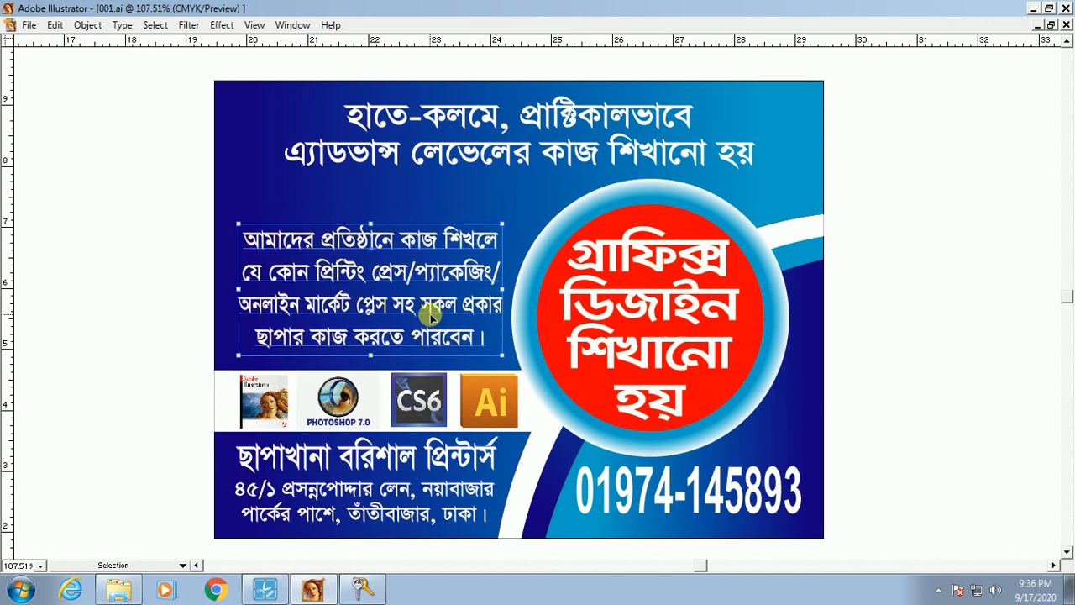
left_click_drag(371, 225, 371, 229)
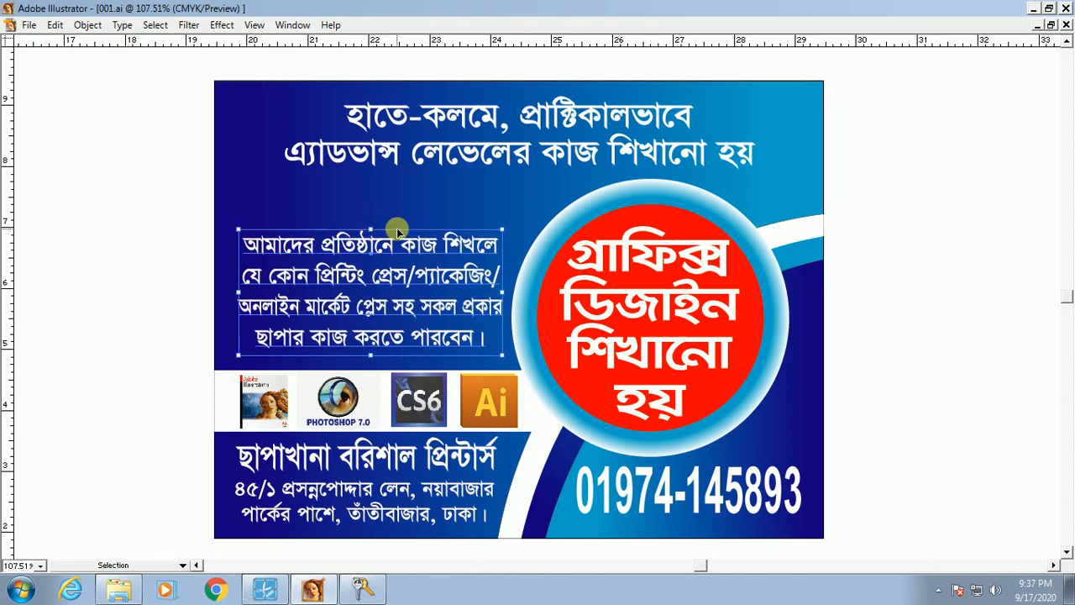
key("Up")
key("Up")
key("Down")
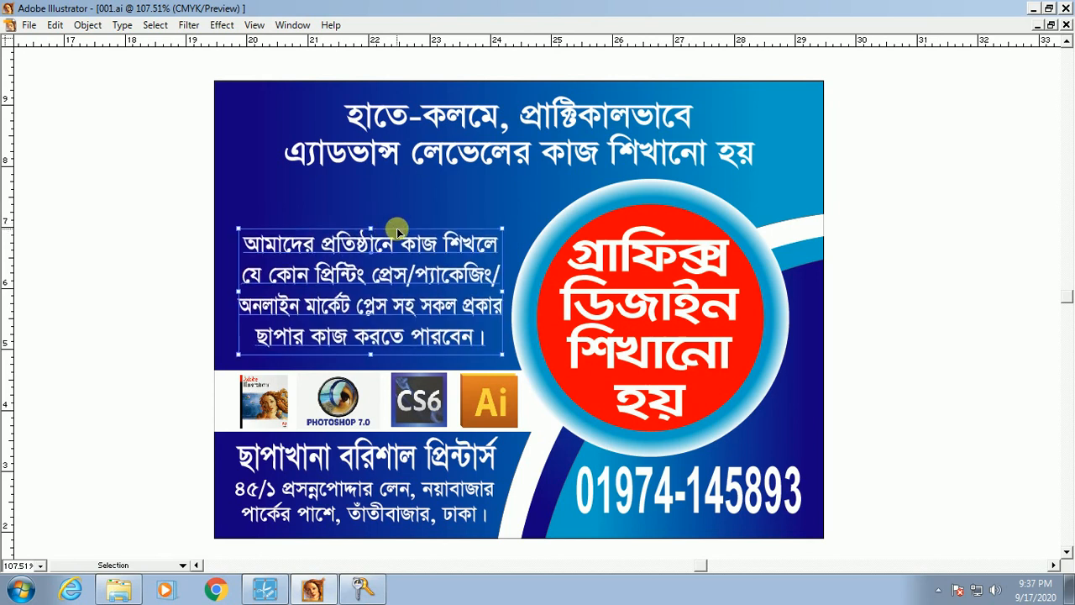
left_click(125, 378)
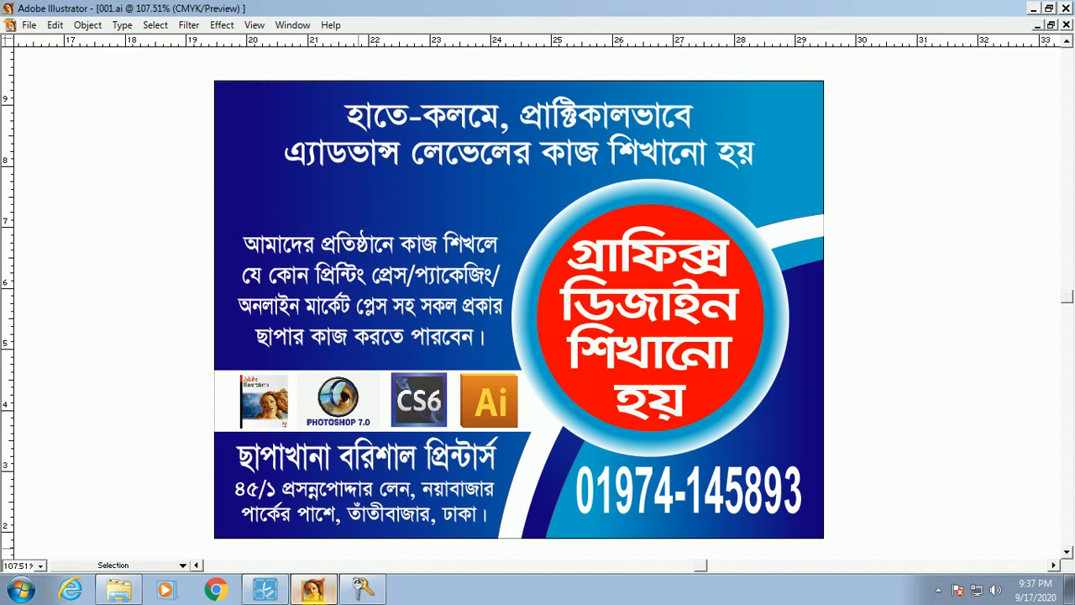
left_click(256, 595)
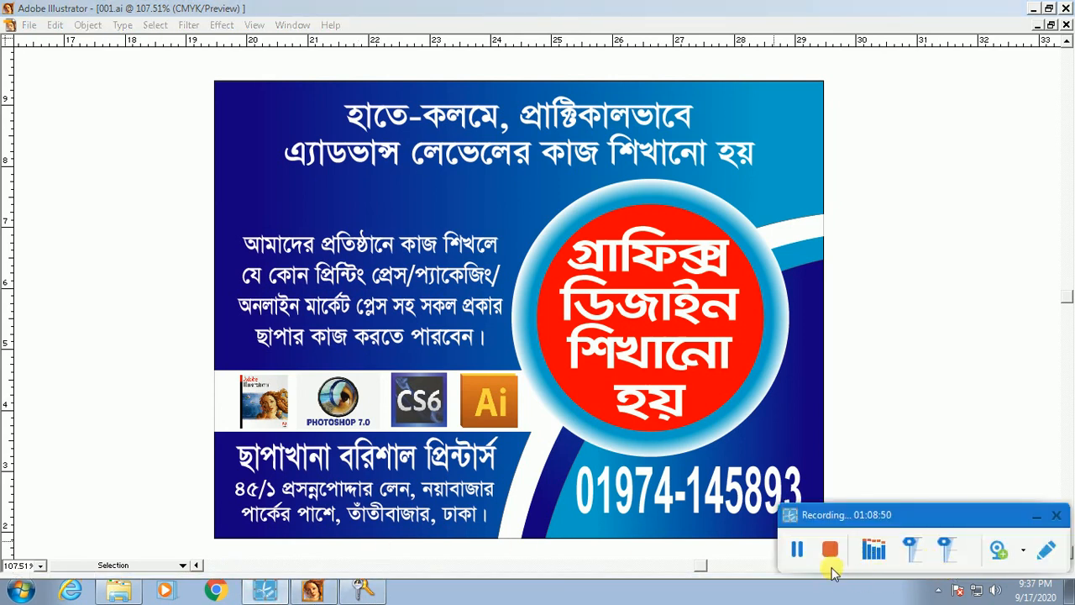